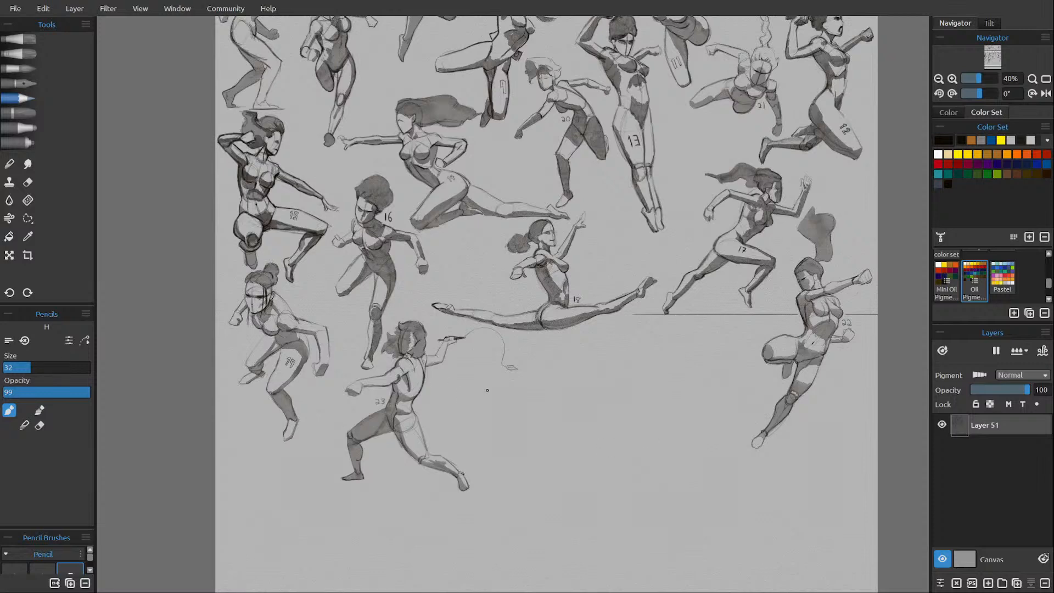
Add a new layer above the layer holding the numbered gesture figures.
left_click_drag(488, 419, 485, 268)
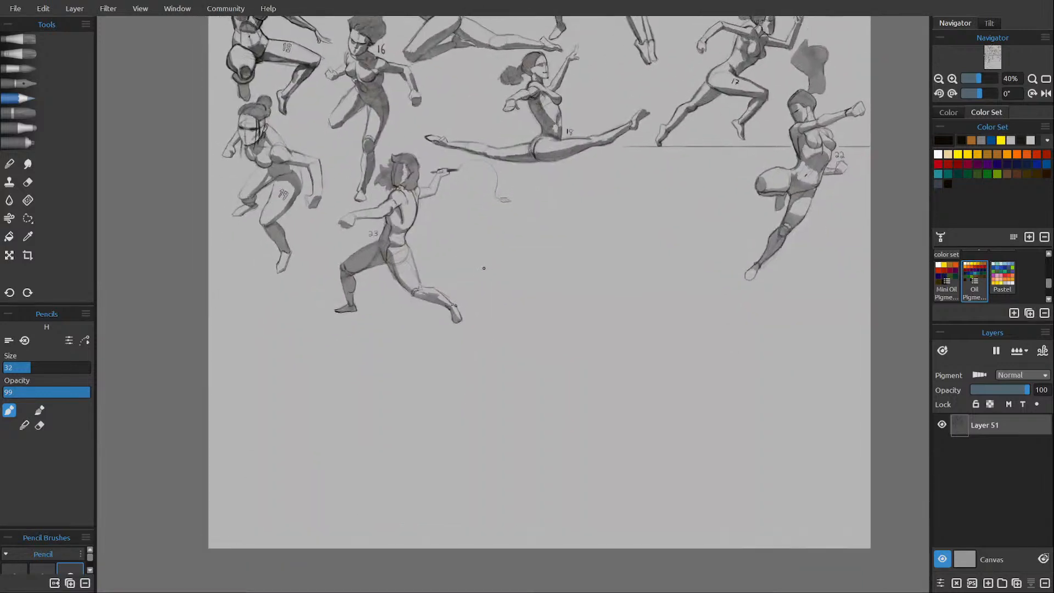
scroll(483, 268, "up", 1)
scroll(483, 267, "up", 1)
scroll(484, 268, "down", 1)
left_click_drag(575, 251, 534, 282)
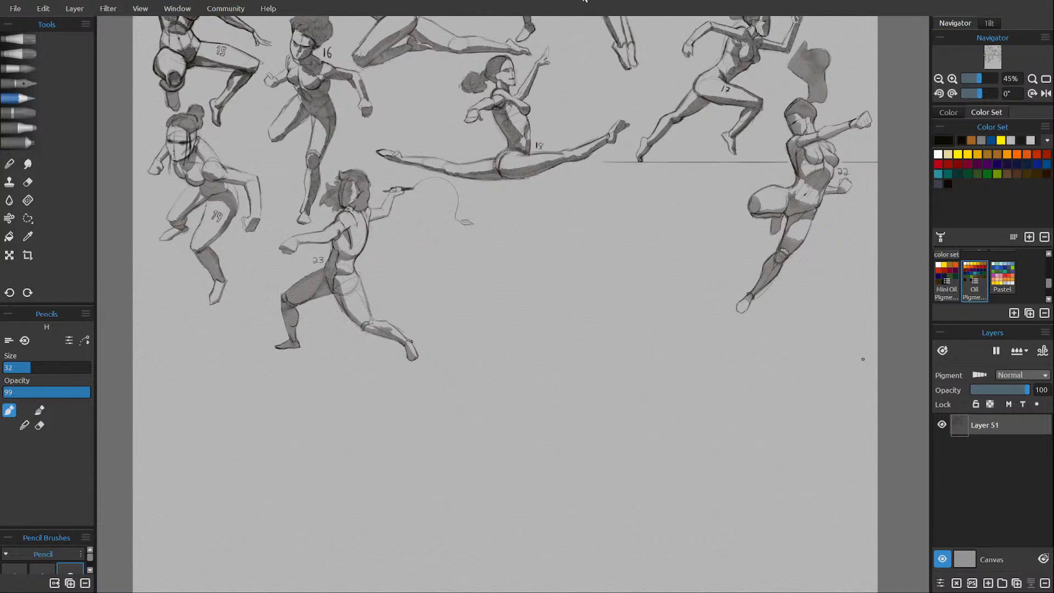
left_click_drag(623, 195, 630, 345)
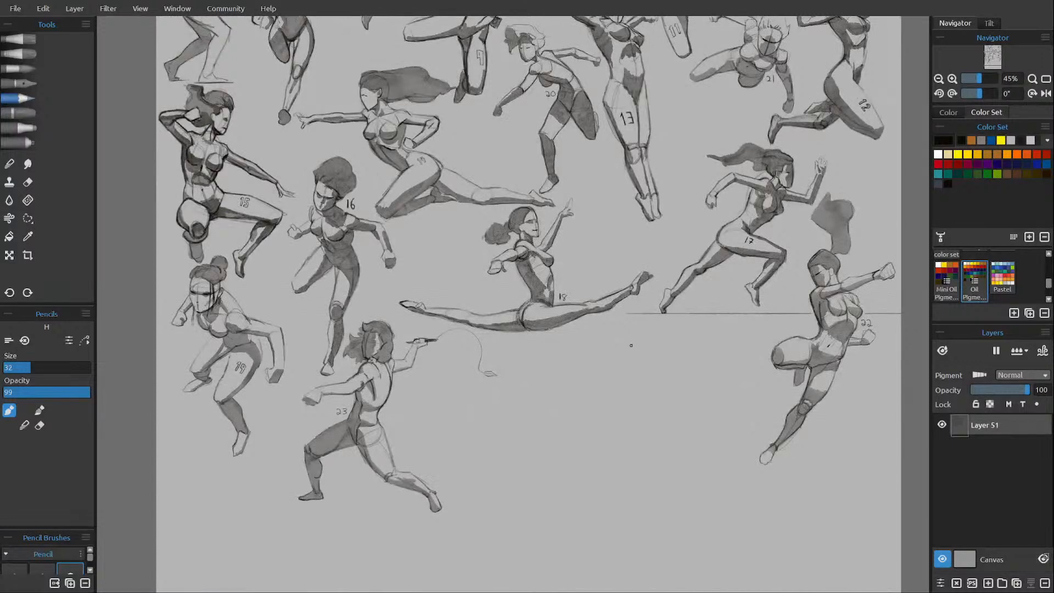
left_click_drag(570, 489, 609, 405)
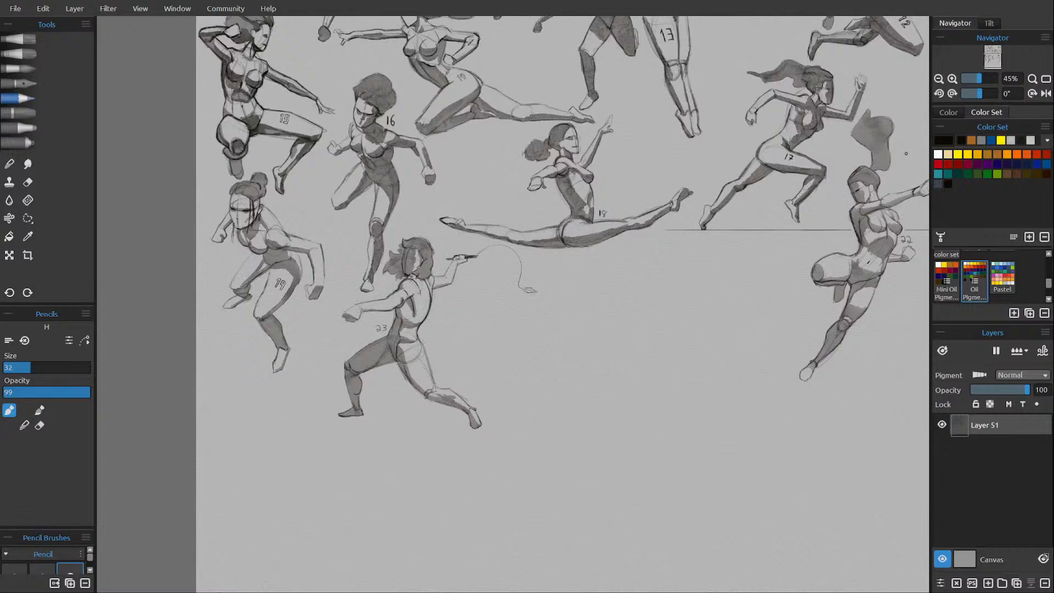
left_click(987, 583)
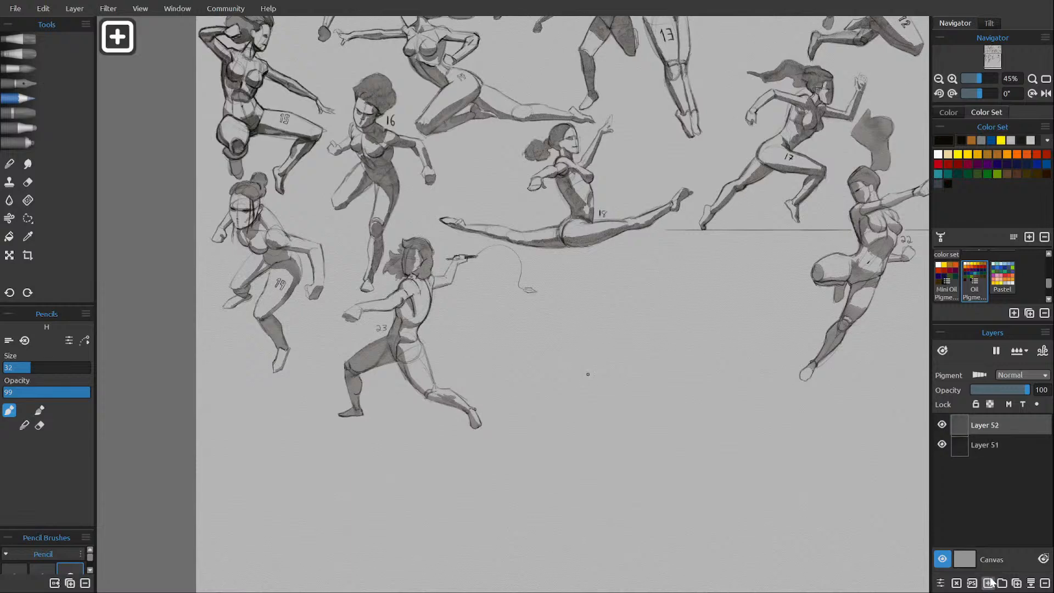
mouse_move(544, 411)
left_mouse_down()
mouse_move(591, 387)
mouse_move(637, 384)
mouse_move(680, 406)
mouse_move(690, 426)
left_mouse_up()
key("ctrl+z")
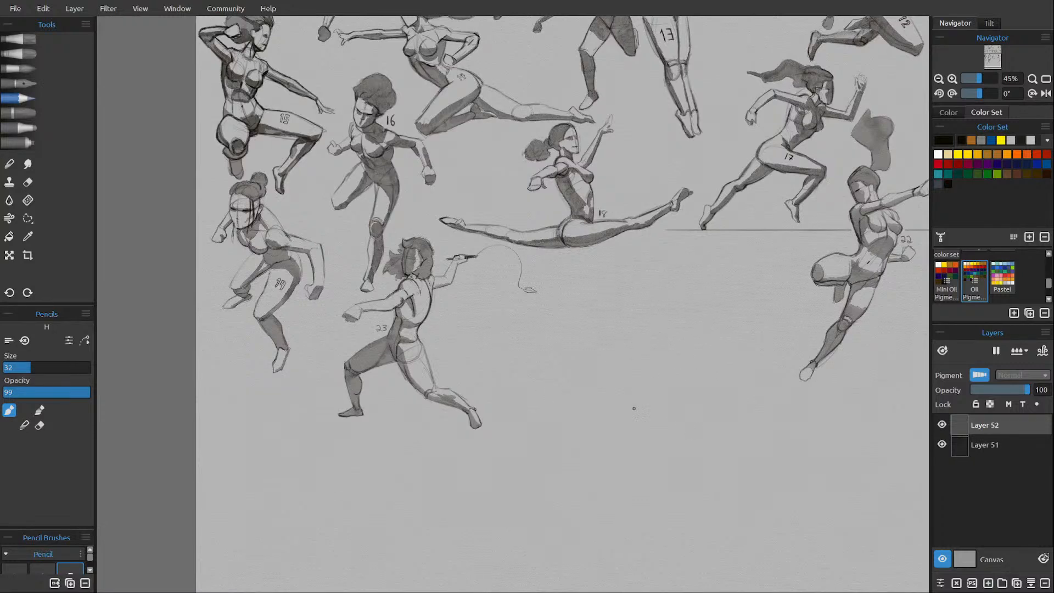
mouse_move(645, 390)
left_mouse_down()
mouse_move(624, 418)
mouse_move(675, 415)
left_mouse_up()
key("ctrl+z")
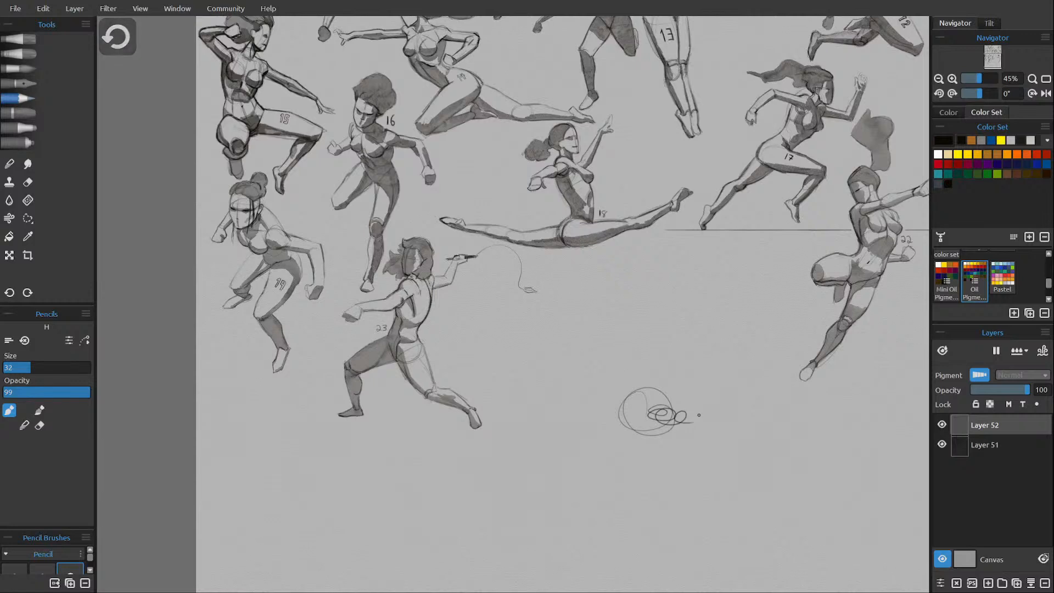
Sketch an oval head with a light centre guideline in the empty area between figures 23 and 22.
mouse_move(671, 475)
left_mouse_down()
mouse_move(545, 388)
mouse_move(557, 386)
mouse_move(473, 344)
left_mouse_up()
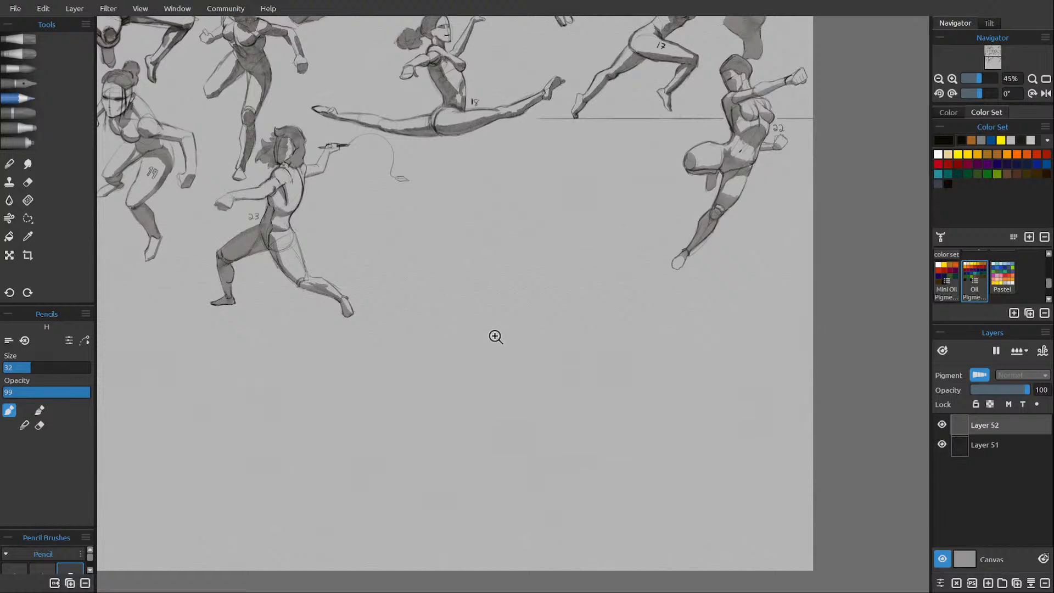
left_click(500, 340)
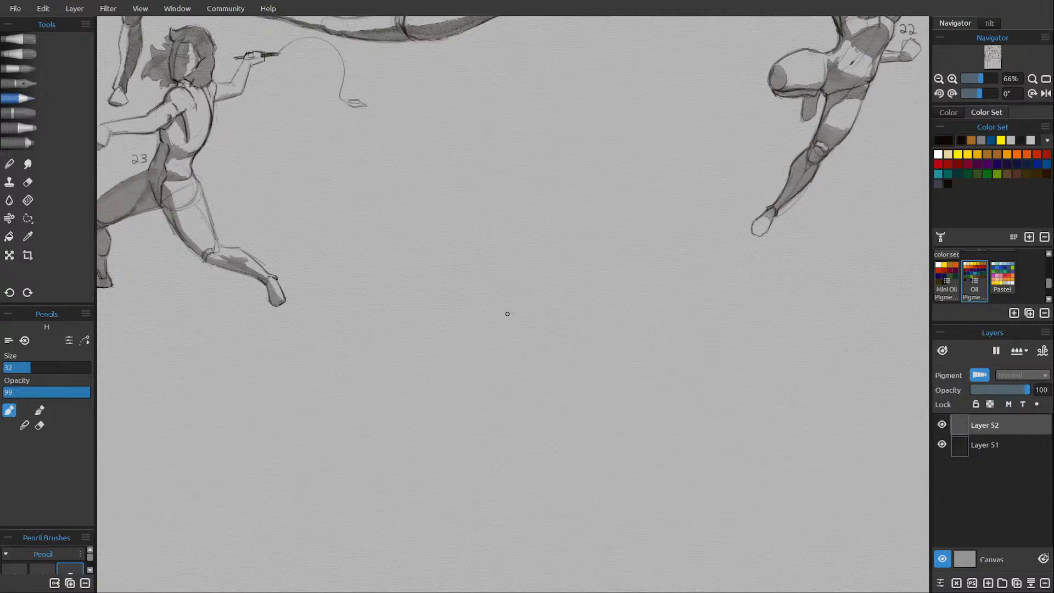
scroll(507, 313, "down", 5)
scroll(507, 314, "up", 4)
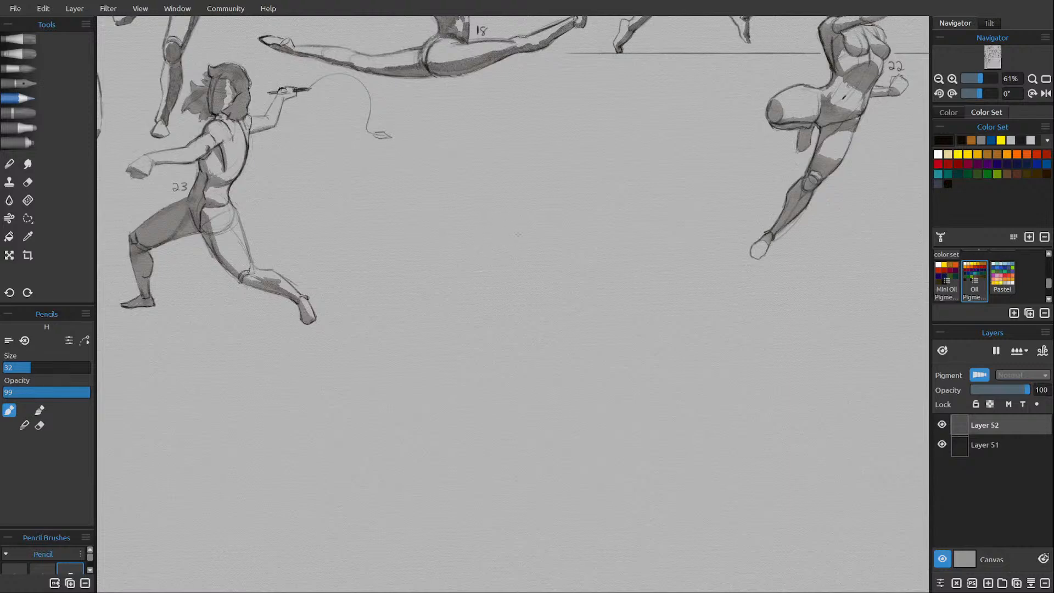
left_click_drag(494, 257, 496, 260)
left_click_drag(484, 217, 491, 258)
mouse_move(482, 223)
left_mouse_down()
mouse_move(506, 201)
mouse_move(525, 214)
mouse_move(523, 240)
mouse_move(517, 208)
mouse_move(507, 265)
left_mouse_up()
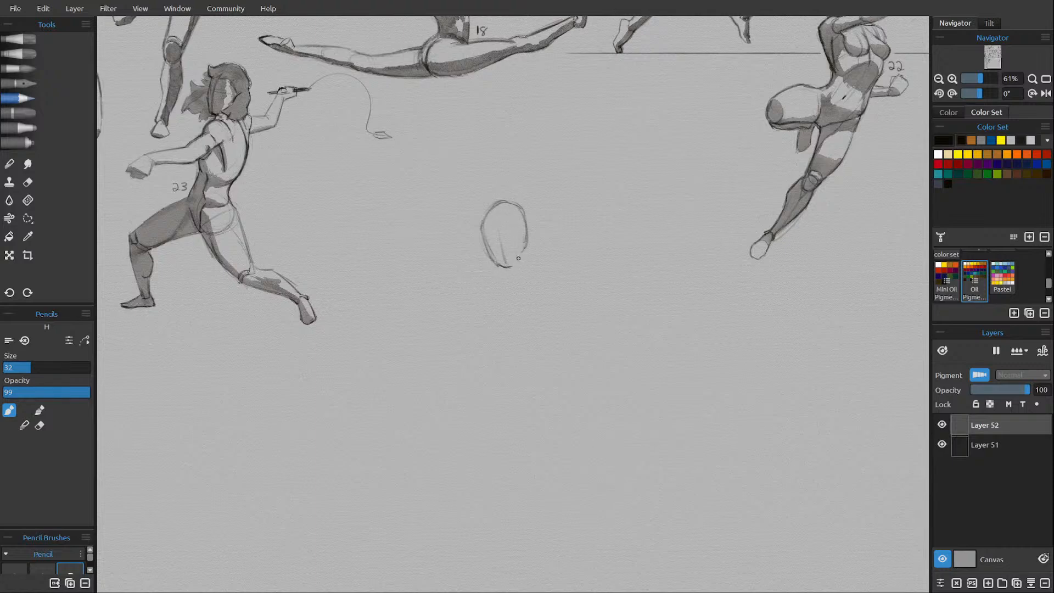
left_click_drag(525, 247, 511, 267)
Sketch a tilted ribcage below the head, with a shoulder line, both sides, the lower edge and a centre line.
mouse_move(543, 249)
left_mouse_down()
mouse_move(529, 246)
mouse_move(551, 256)
left_mouse_up()
mouse_move(484, 269)
left_mouse_down()
mouse_move(489, 297)
mouse_move(515, 313)
left_mouse_up()
left_click_drag(547, 264, 560, 297)
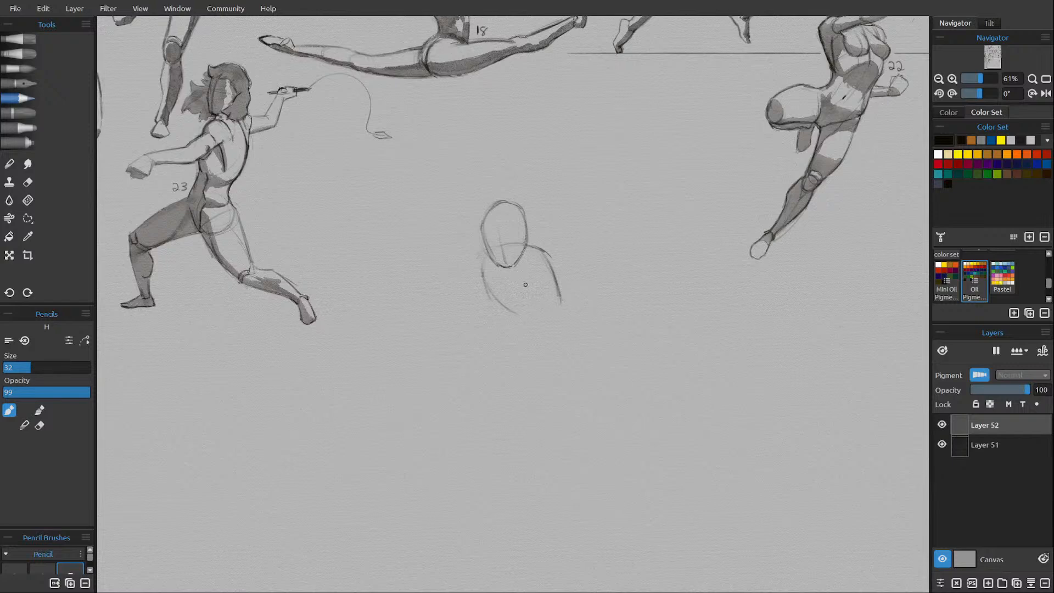
left_click_drag(514, 283, 527, 308)
left_click_drag(505, 267, 523, 308)
mouse_move(514, 256)
left_mouse_down()
mouse_move(523, 250)
mouse_move(537, 299)
left_mouse_up()
left_click_drag(543, 250, 558, 301)
mouse_move(519, 313)
left_mouse_down()
mouse_move(558, 309)
mouse_move(558, 287)
mouse_move(549, 316)
mouse_move(560, 309)
mouse_move(529, 311)
left_mouse_up()
left_click_drag(490, 295, 520, 318)
Add round shoulder joints on both sides of the ribcage and connect them with an upper chest line.
left_click_drag(547, 255, 550, 257)
mouse_move(549, 248)
left_mouse_down()
mouse_move(551, 276)
mouse_move(532, 251)
left_mouse_up()
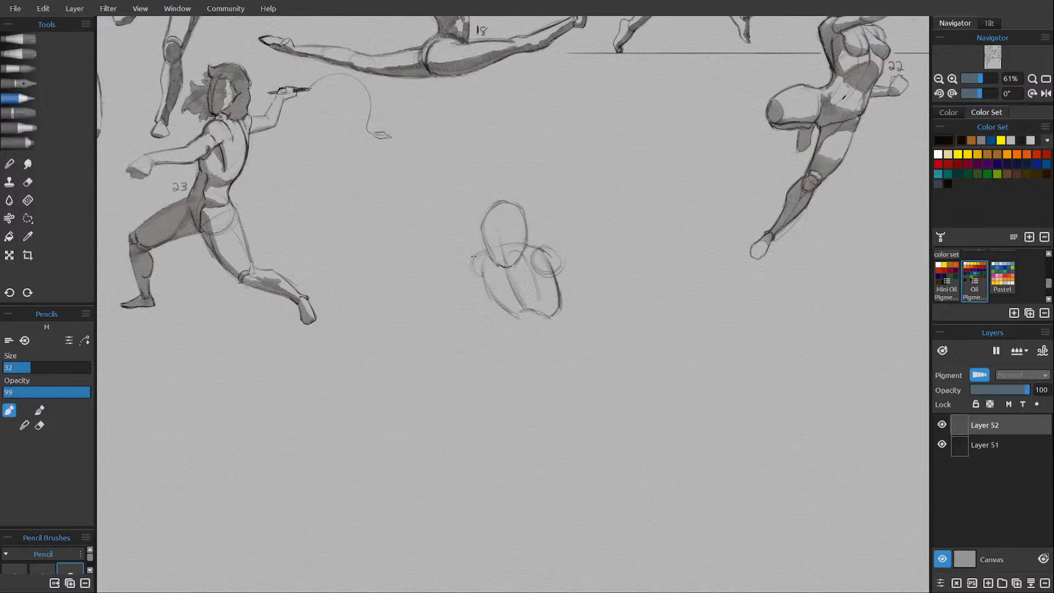
mouse_move(473, 256)
left_mouse_down()
mouse_move(478, 278)
mouse_move(476, 250)
mouse_move(493, 266)
left_mouse_up()
left_click_drag(522, 267, 548, 257)
Sketch the waist and pelvis beneath the ribcage, erasing stray marks and strengthening the hip contours.
left_click_drag(512, 336, 511, 344)
left_click_drag(516, 341, 550, 346)
mouse_move(543, 349)
left_mouse_down()
mouse_move(561, 332)
mouse_move(571, 347)
left_mouse_up()
left_click_drag(560, 334, 564, 335)
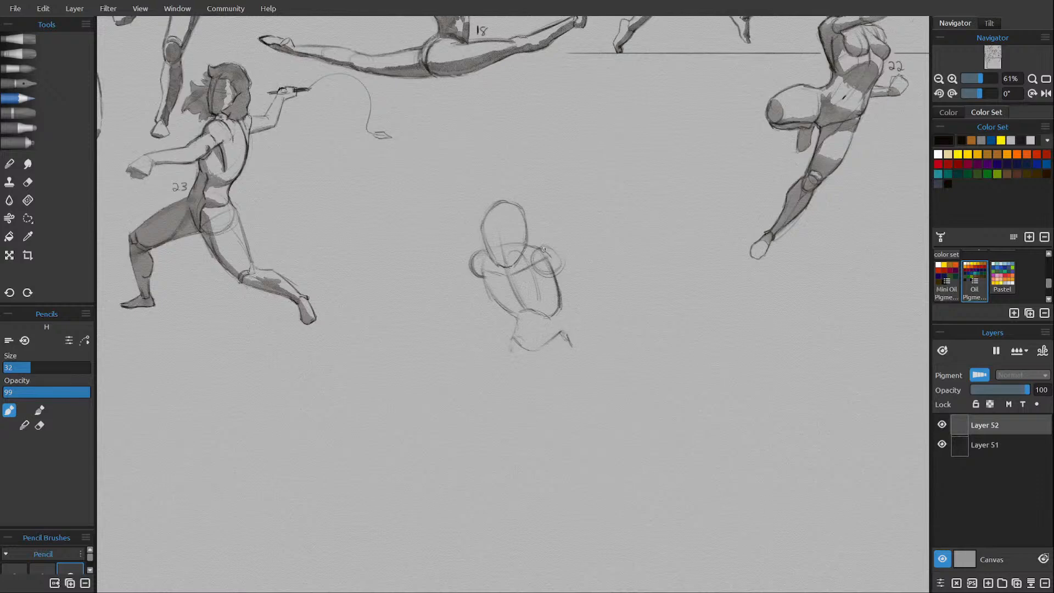
mouse_move(557, 305)
left_mouse_down()
mouse_move(554, 279)
mouse_move(549, 318)
mouse_move(573, 346)
left_mouse_up()
key("e")
key("e")
left_click_drag(512, 343, 508, 355)
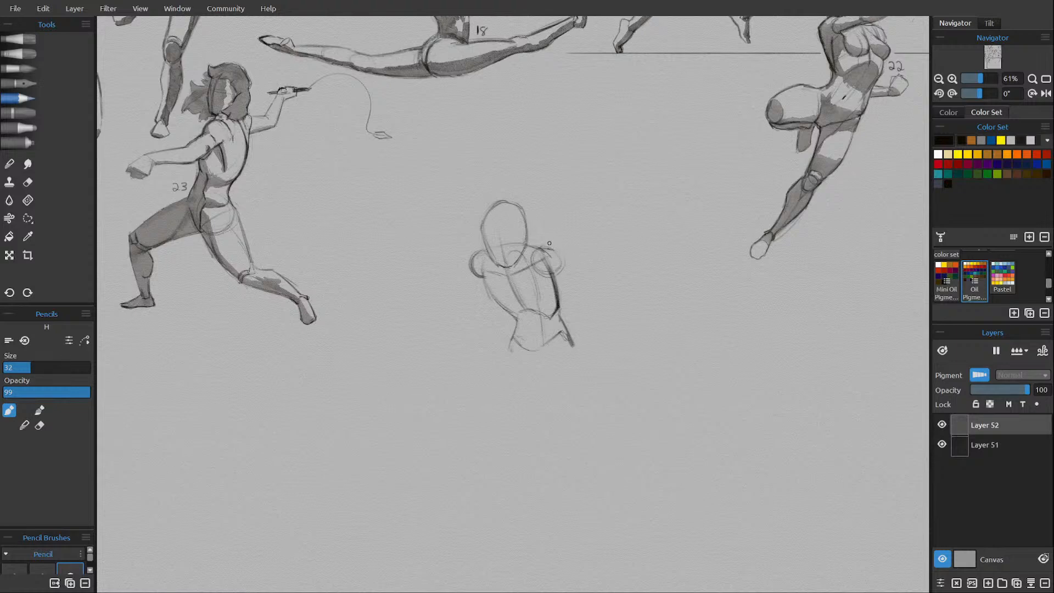
Sketch the stretched-out arm on the figure's left with its fist, and the upper arm on the opposite side.
mouse_move(555, 250)
left_mouse_down()
mouse_move(587, 266)
mouse_move(570, 275)
mouse_move(585, 278)
mouse_move(583, 267)
left_mouse_up()
mouse_move(430, 258)
left_mouse_down()
mouse_move(478, 255)
mouse_move(430, 268)
mouse_move(471, 269)
left_mouse_up()
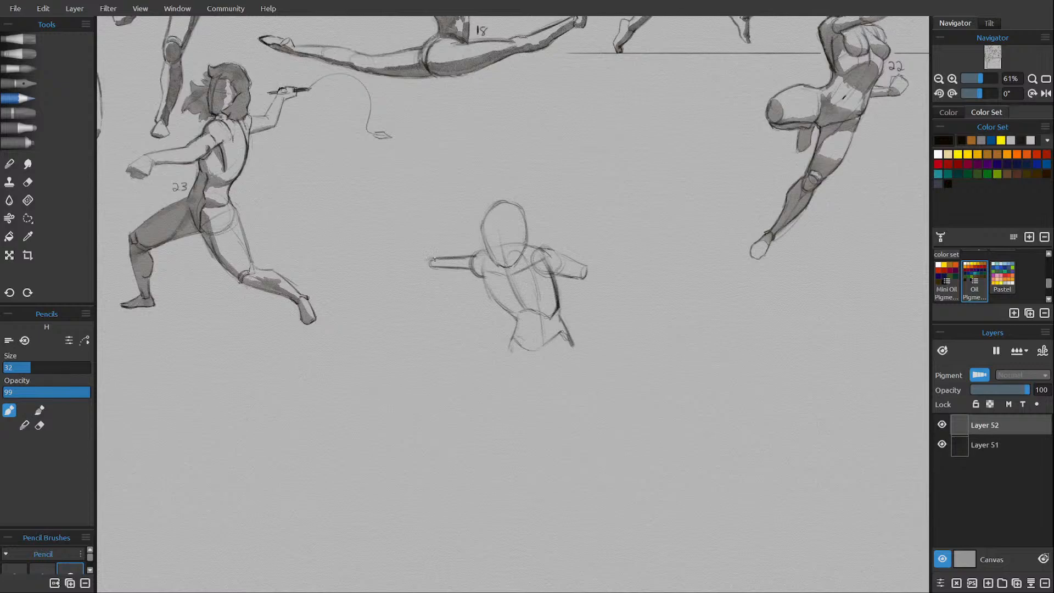
left_click_drag(433, 259, 420, 252)
scroll(419, 241, "down", 5)
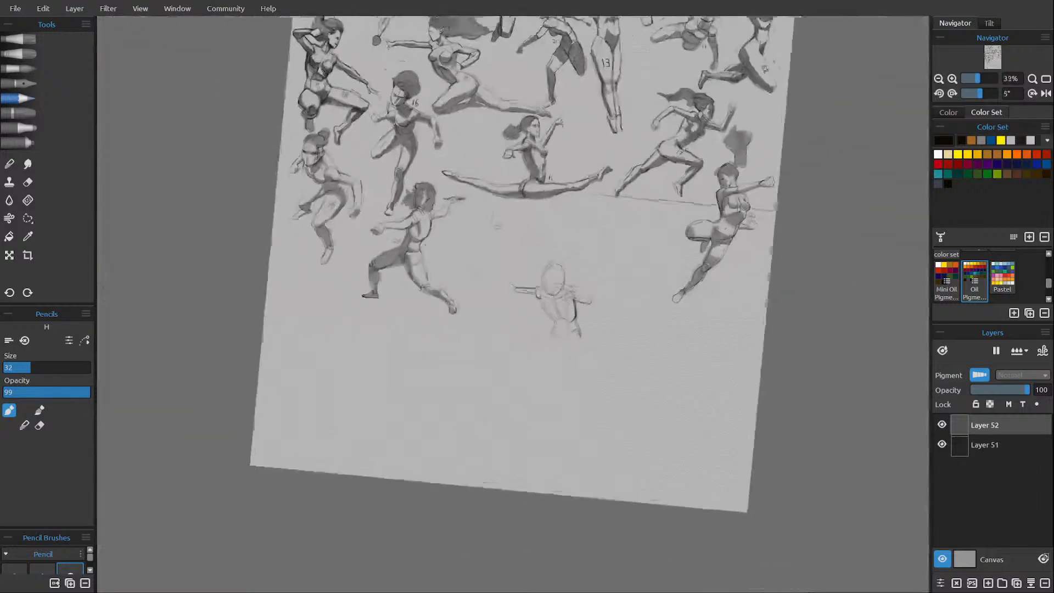
scroll(420, 241, "down", 1)
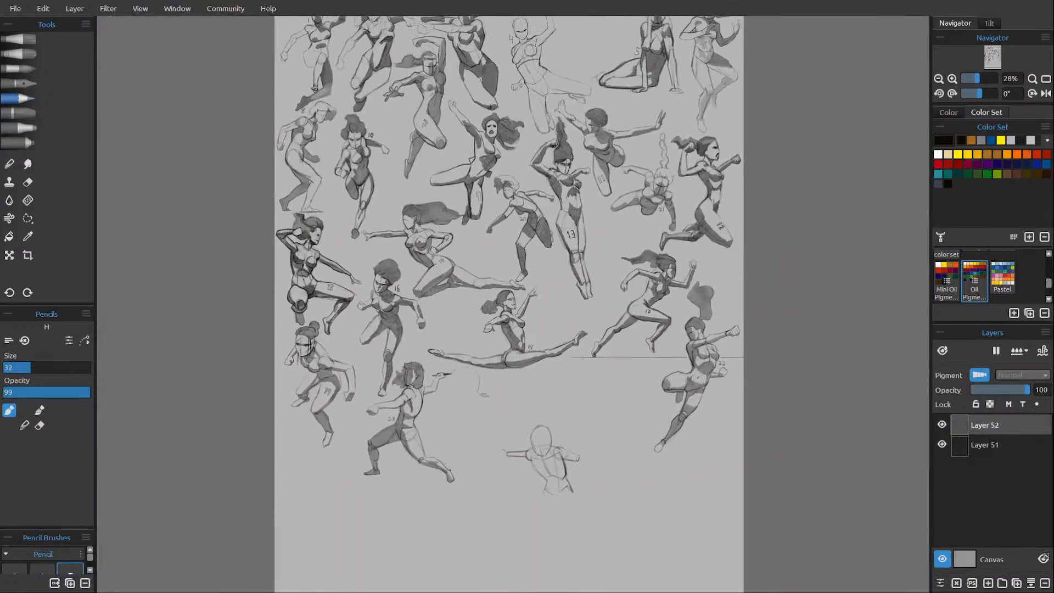
scroll(511, 304, "down", 1)
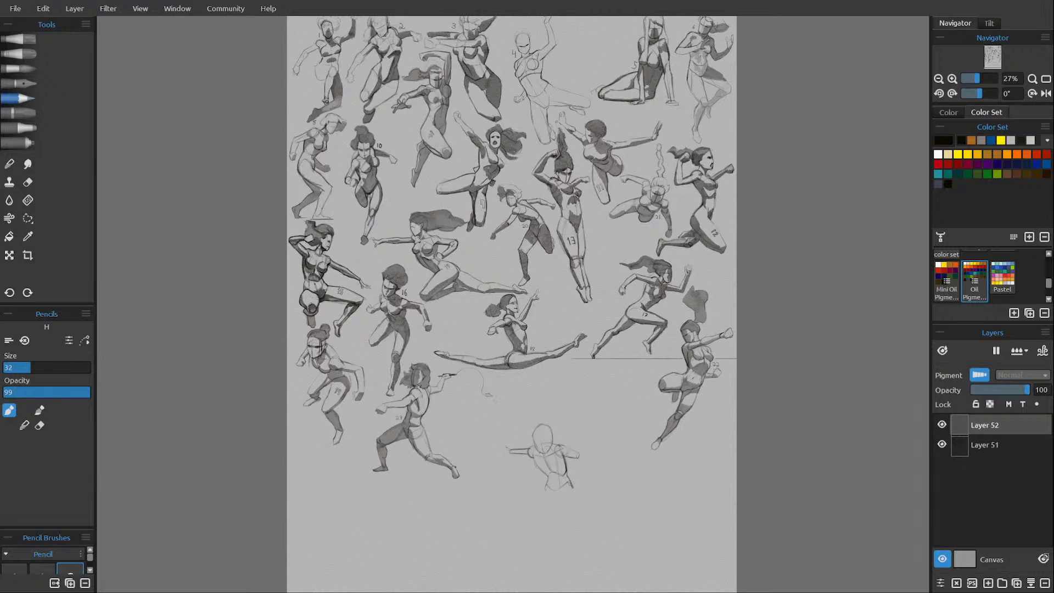
scroll(419, 242, "up", 5)
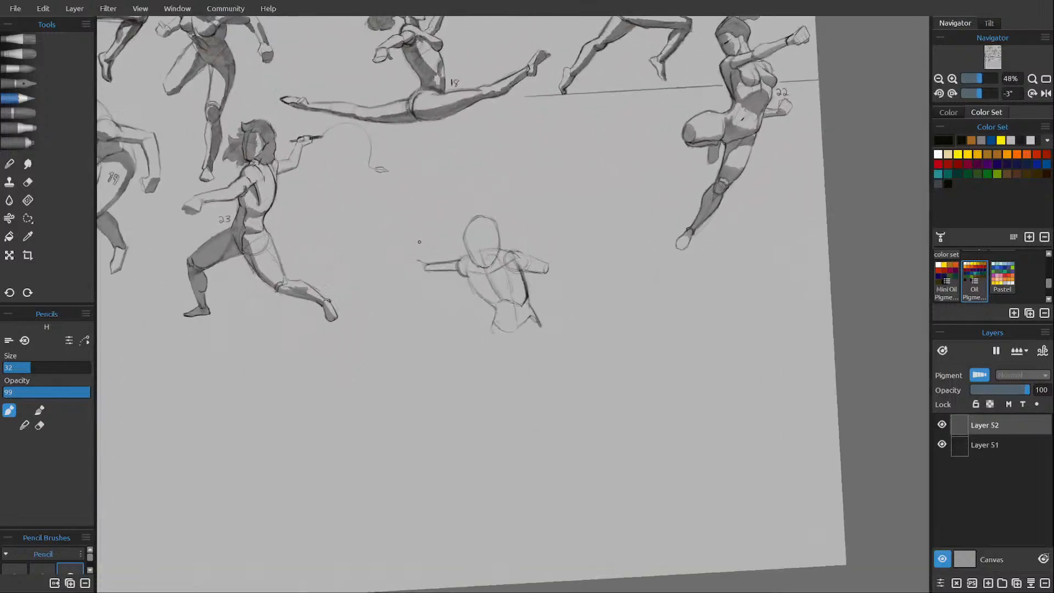
scroll(420, 241, "up", 1)
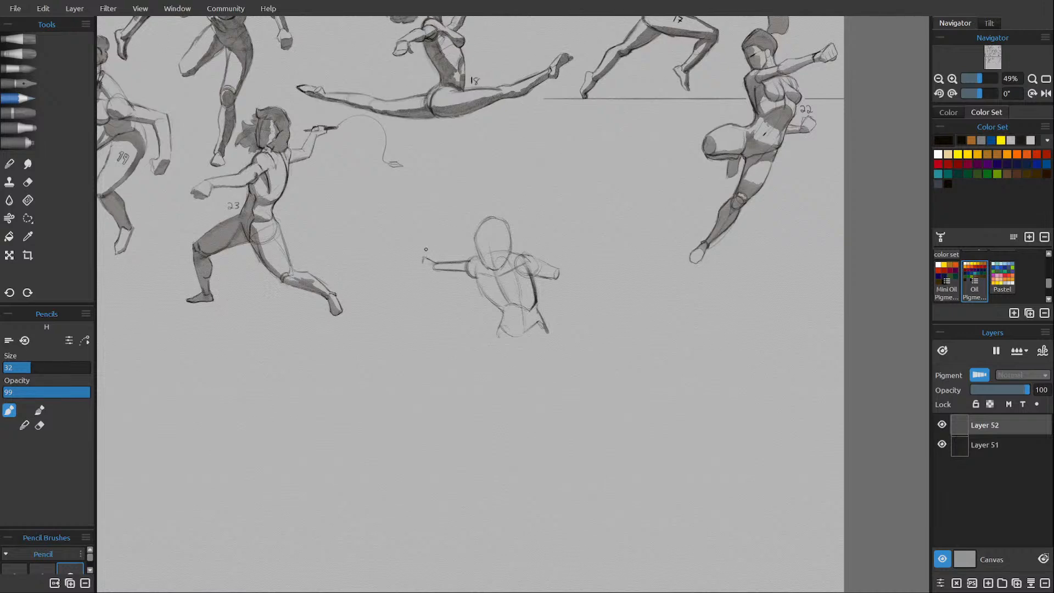
scroll(426, 249, "up", 1)
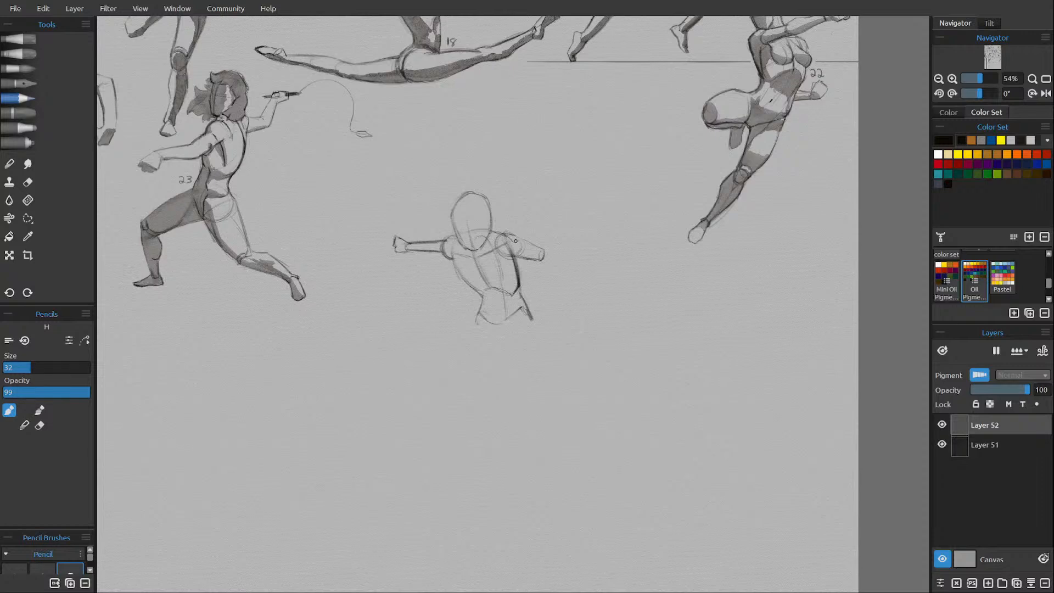
Refine the shoulder and upper arm on the right side of the figure, alternating dark contour strokes with erasing.
left_click_drag(519, 239, 514, 251)
left_click_drag(517, 256, 543, 248)
key("e")
key("e")
left_click_drag(510, 253, 522, 243)
key("e")
key("e")
key("e")
key("e")
key("e")
key("e")
Draw the forearm and clenched fist extending the right-side arm, and clean up the armpit contour.
left_click_drag(545, 254, 594, 273)
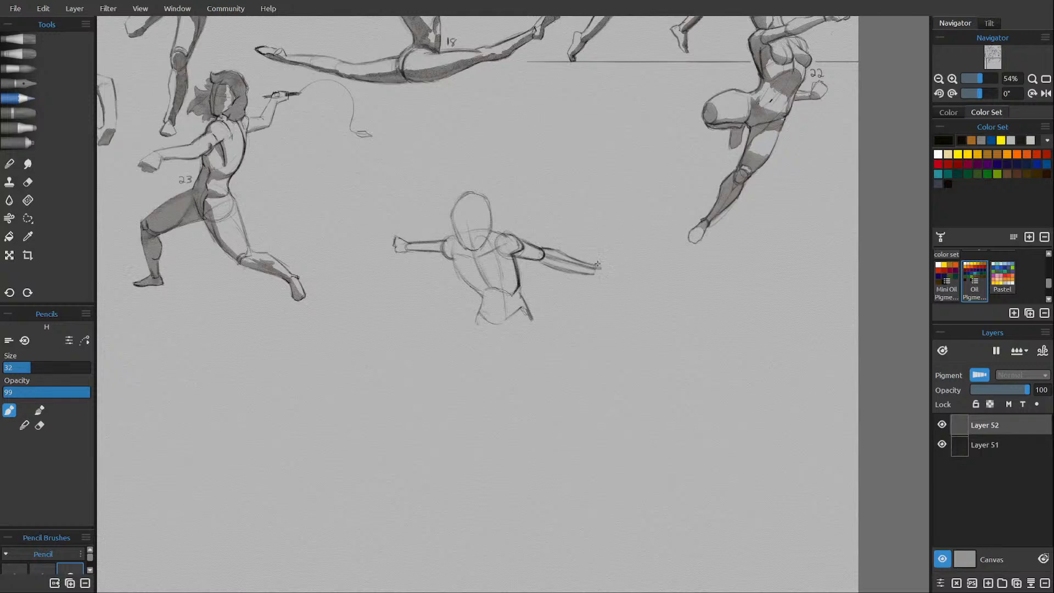
mouse_move(597, 265)
left_mouse_down()
mouse_move(606, 260)
mouse_move(611, 276)
mouse_move(592, 274)
mouse_move(609, 278)
left_mouse_up()
left_click_drag(516, 252, 518, 267)
key("e")
Redraw the pelvis as a tapered brief shape below a curved waistline, erasing the old construction lines.
key("e")
key("e")
key("e")
left_click_drag(492, 288, 502, 304)
mouse_move(504, 318)
left_mouse_down()
mouse_move(490, 316)
mouse_move(506, 316)
left_mouse_up()
mouse_move(516, 312)
left_mouse_down()
mouse_move(509, 335)
mouse_move(517, 327)
mouse_move(501, 345)
mouse_move(527, 316)
left_mouse_up()
key("e")
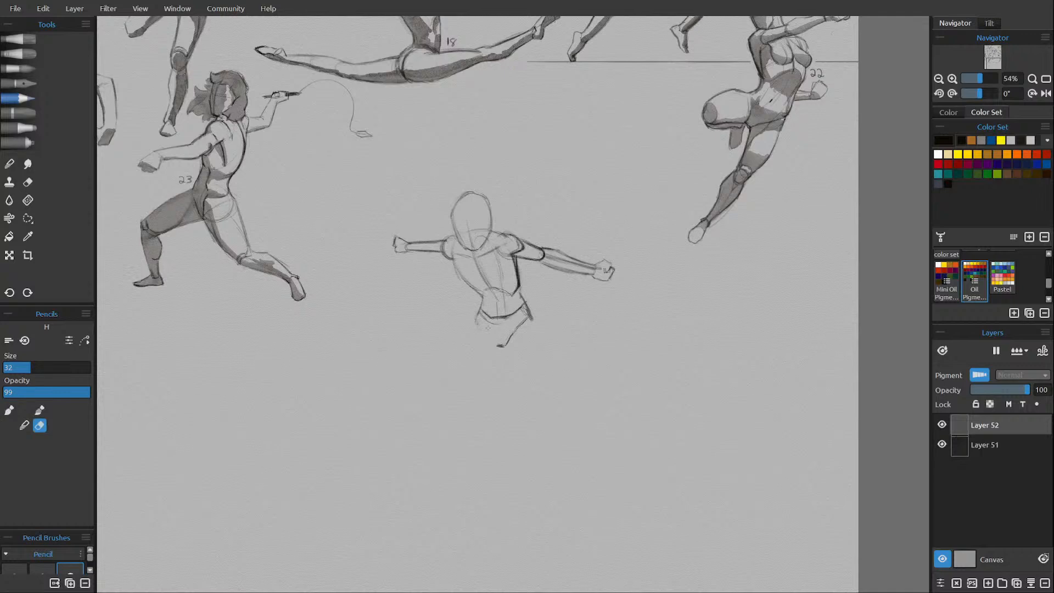
Draw the rounded, foreshortened thigh on the right side of the pelvis and darken its outline.
key("e")
left_click_drag(476, 317, 498, 345)
left_click_drag(503, 349, 510, 361)
left_click_drag(529, 312, 544, 335)
mouse_move(509, 357)
left_mouse_down()
mouse_move(534, 375)
mouse_move(543, 340)
mouse_move(533, 376)
mouse_move(514, 364)
mouse_move(527, 375)
mouse_move(535, 358)
mouse_move(505, 342)
mouse_move(516, 365)
left_mouse_up()
key("e")
key("e")
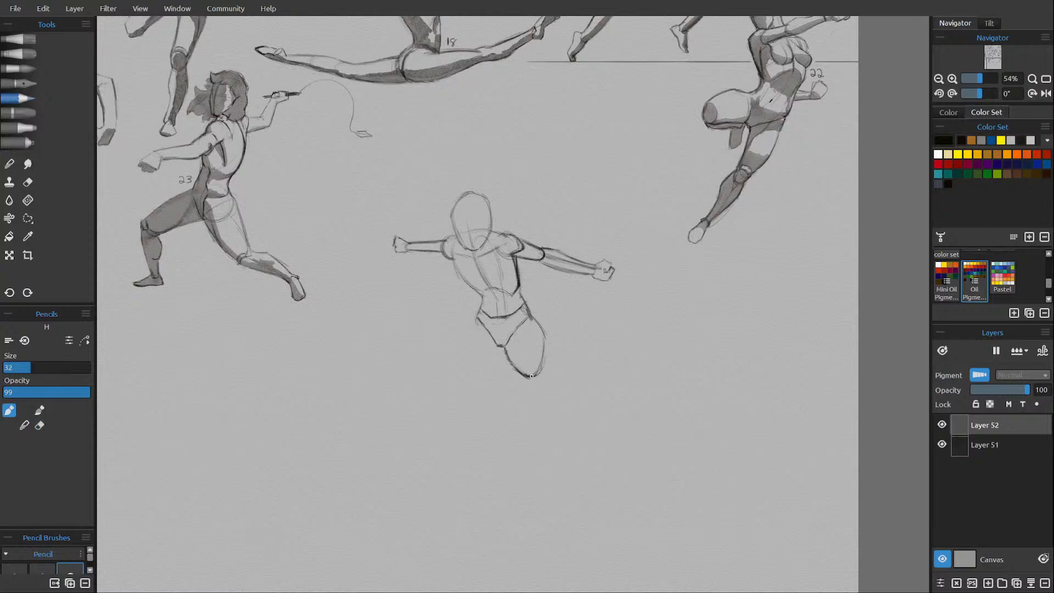
mouse_move(531, 376)
left_mouse_down()
mouse_move(544, 359)
mouse_move(535, 320)
mouse_move(542, 338)
left_mouse_up()
left_click_drag(513, 331, 527, 317)
Draw the longer thigh on the left side of the pelvis, from the hip to a closed end at the knee.
mouse_move(476, 321)
left_mouse_down()
mouse_move(481, 310)
mouse_move(474, 328)
mouse_move(490, 317)
left_mouse_up()
left_click_drag(498, 344, 486, 386)
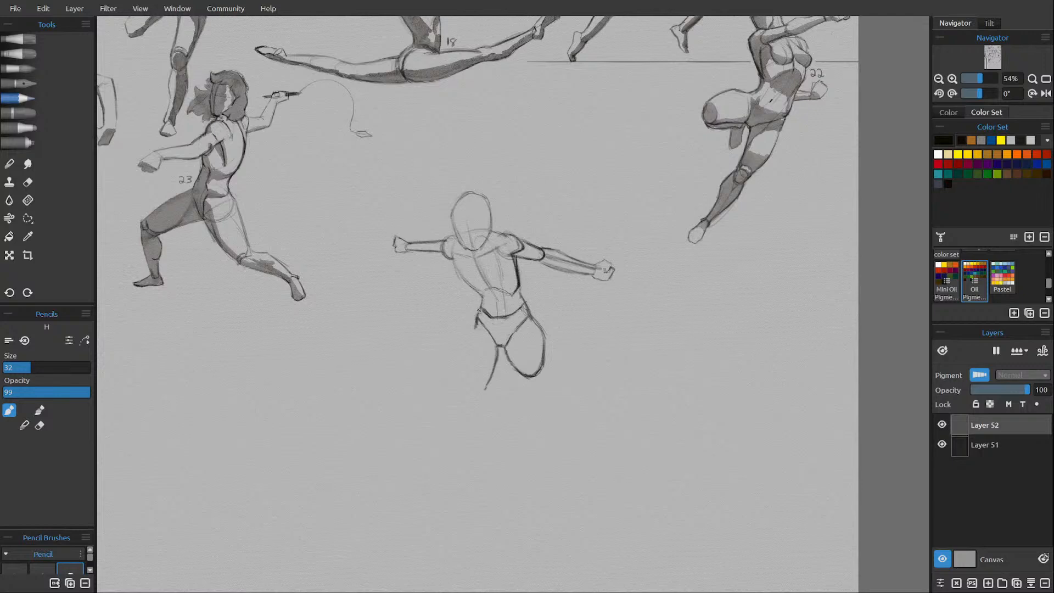
mouse_move(479, 309)
left_mouse_down()
mouse_move(459, 357)
mouse_move(466, 384)
left_mouse_up()
key("e")
key("e")
left_click_drag(464, 347, 468, 399)
mouse_move(494, 364)
left_mouse_down()
mouse_move(486, 398)
mouse_move(470, 405)
left_mouse_up()
left_click_drag(466, 401, 487, 402)
mouse_move(465, 401)
left_mouse_down()
mouse_move(460, 359)
mouse_move(474, 321)
left_mouse_up()
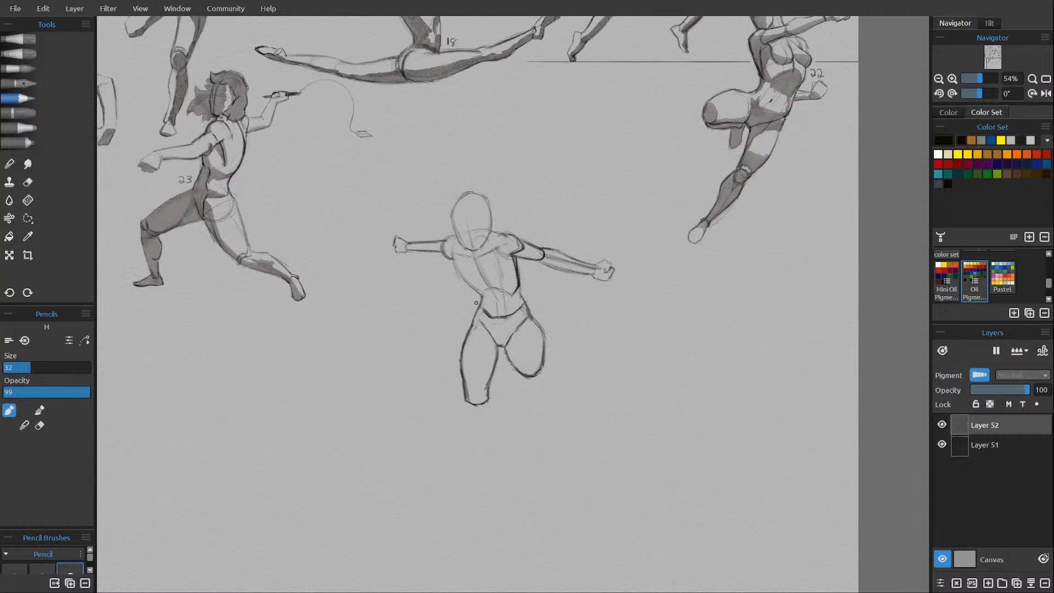
Sketch a small side-view head with jaw, ear and shaded eye above the right side of the figure.
left_click_drag(475, 302, 417, 378)
mouse_move(493, 256)
left_mouse_down()
mouse_move(488, 214)
mouse_move(521, 203)
mouse_move(528, 232)
mouse_move(531, 223)
mouse_move(498, 256)
mouse_move(519, 238)
left_mouse_up()
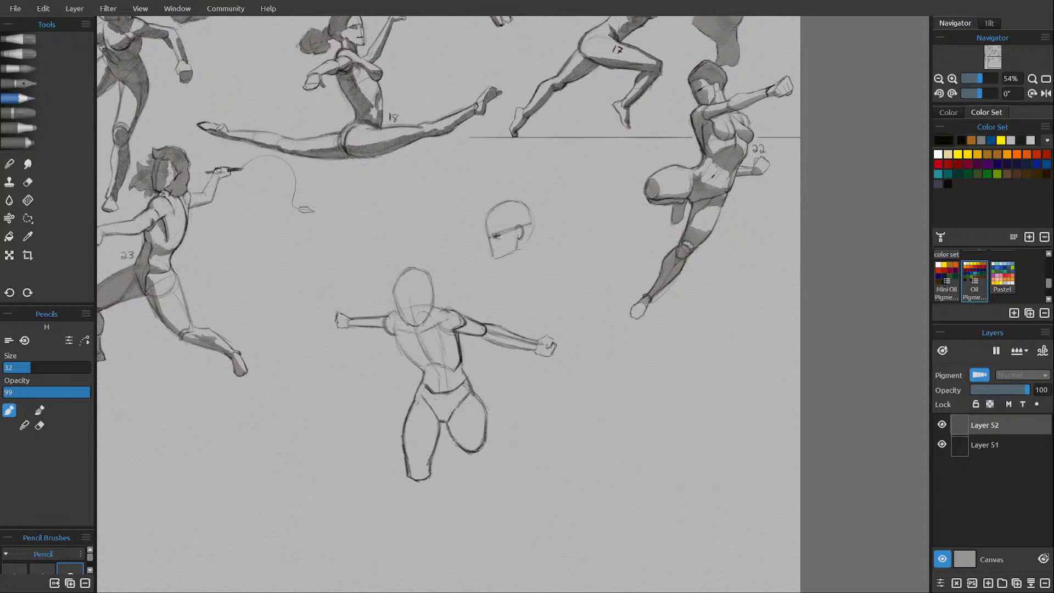
left_click_drag(498, 237, 497, 231)
Darken the contours of the left-side thigh, shade its cut end at the knee and add an inner plane line.
scroll(526, 340, "down", 3)
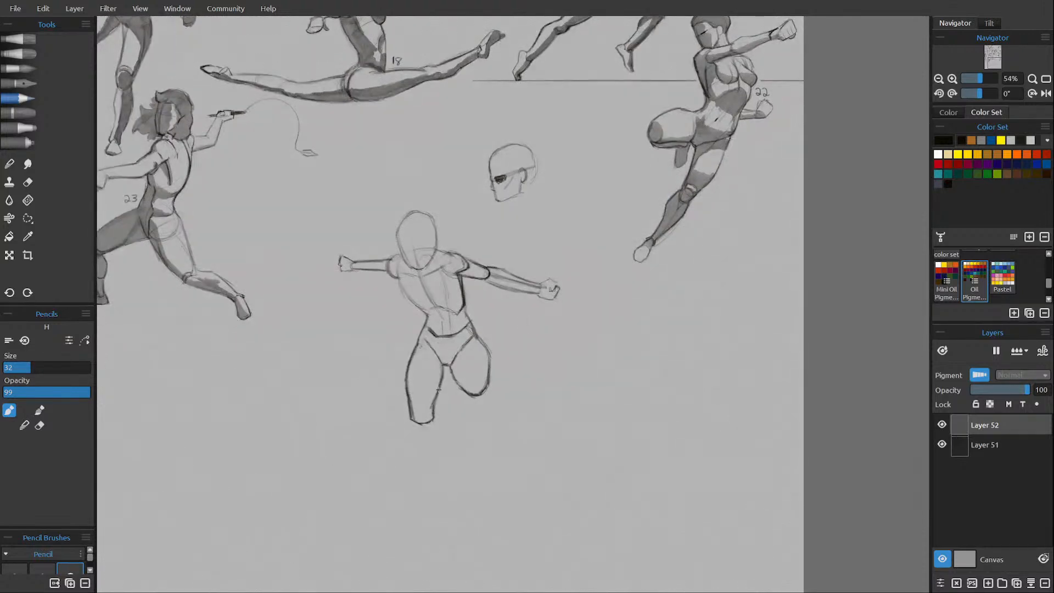
left_click_drag(433, 407, 433, 420)
key("e")
key("e")
mouse_move(409, 366)
left_mouse_down()
mouse_move(406, 389)
mouse_move(421, 327)
left_mouse_up()
left_click_drag(416, 417, 423, 415)
left_click_drag(417, 420, 431, 410)
left_click_drag(431, 356, 432, 407)
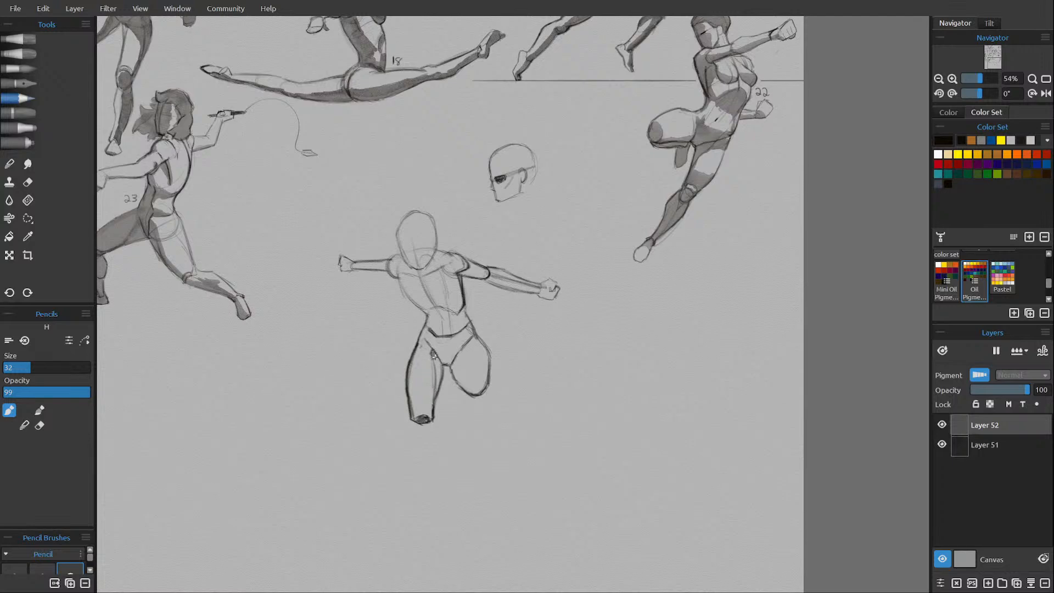
Hatch shading over the inner side of the left-side thigh and across the pelvis.
left_click_drag(438, 367, 437, 389)
mouse_move(433, 347)
left_mouse_down()
mouse_move(461, 346)
mouse_move(437, 352)
mouse_move(447, 356)
mouse_move(455, 348)
left_mouse_up()
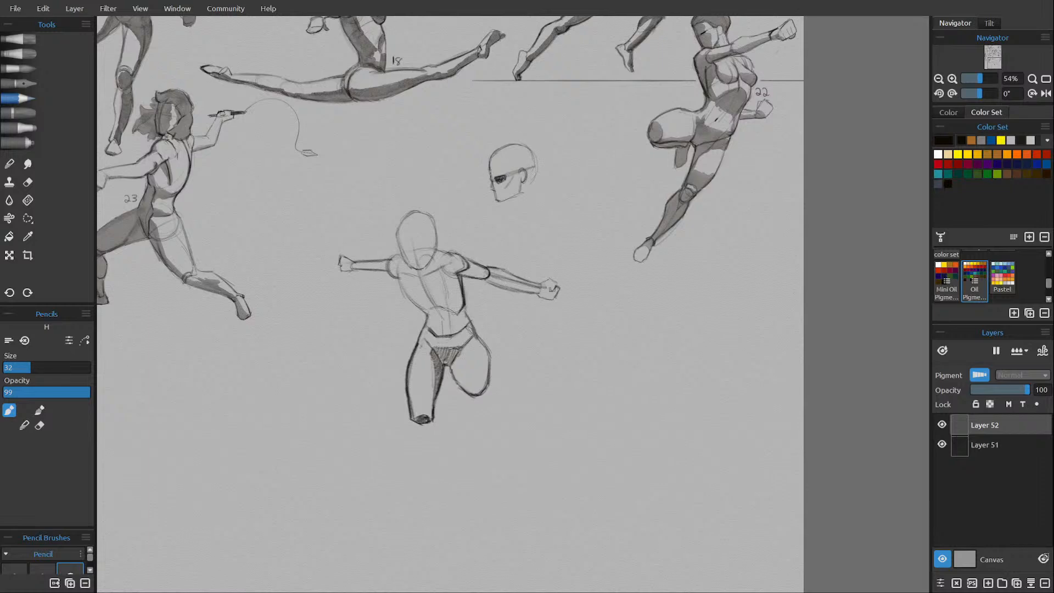
Clean up and thicken the curved top contour of the side-view head.
mouse_move(493, 155)
left_mouse_down()
mouse_move(490, 167)
mouse_move(516, 143)
left_mouse_up()
key("e")
key("e")
mouse_move(510, 147)
left_mouse_down()
mouse_move(494, 157)
mouse_move(525, 145)
mouse_move(490, 162)
left_mouse_up()
Sketch a front-view head beside the side-view one, with ears, shaded eyes, nose and mouth.
mouse_move(570, 208)
left_mouse_down()
mouse_move(568, 155)
mouse_move(598, 149)
mouse_move(610, 165)
mouse_move(606, 206)
mouse_move(571, 209)
mouse_move(603, 206)
left_mouse_up()
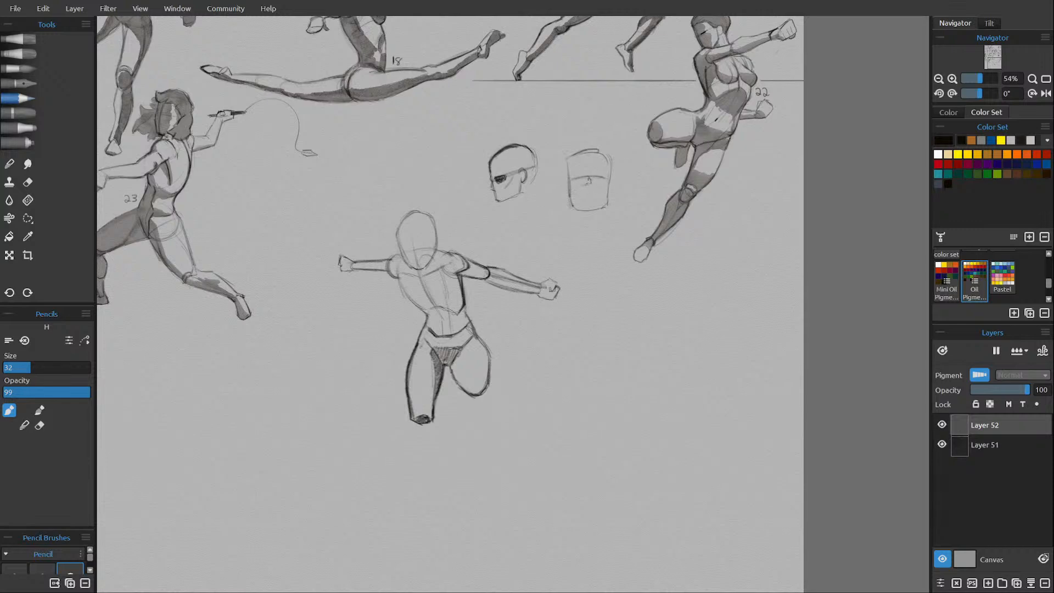
mouse_move(595, 177)
left_mouse_down()
mouse_move(607, 183)
mouse_move(598, 180)
left_mouse_up()
mouse_move(587, 180)
left_mouse_down()
mouse_move(575, 182)
mouse_move(608, 185)
mouse_move(598, 200)
left_mouse_up()
mouse_move(566, 179)
left_mouse_down()
mouse_move(568, 192)
mouse_move(611, 192)
mouse_move(609, 175)
left_mouse_up()
Erase the hatched shading from the pelvis and inner thigh.
mouse_move(451, 365)
left_mouse_down()
mouse_move(461, 385)
mouse_move(452, 373)
left_mouse_up()
key("e")
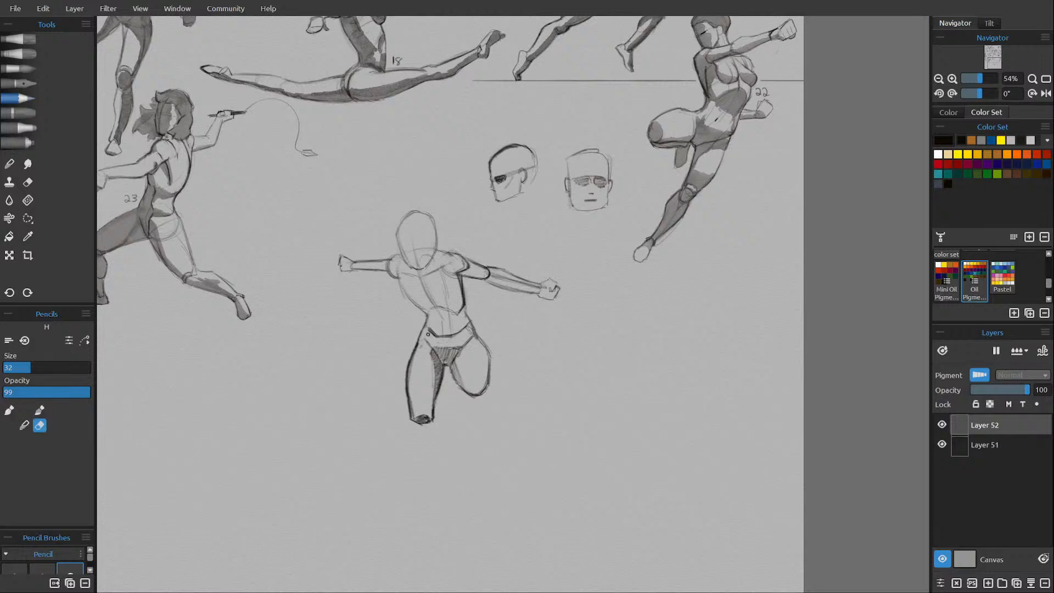
left_click_drag(433, 354, 436, 384)
mouse_move(438, 348)
left_mouse_down()
mouse_move(445, 361)
mouse_move(453, 350)
mouse_move(461, 379)
left_mouse_up()
key("e")
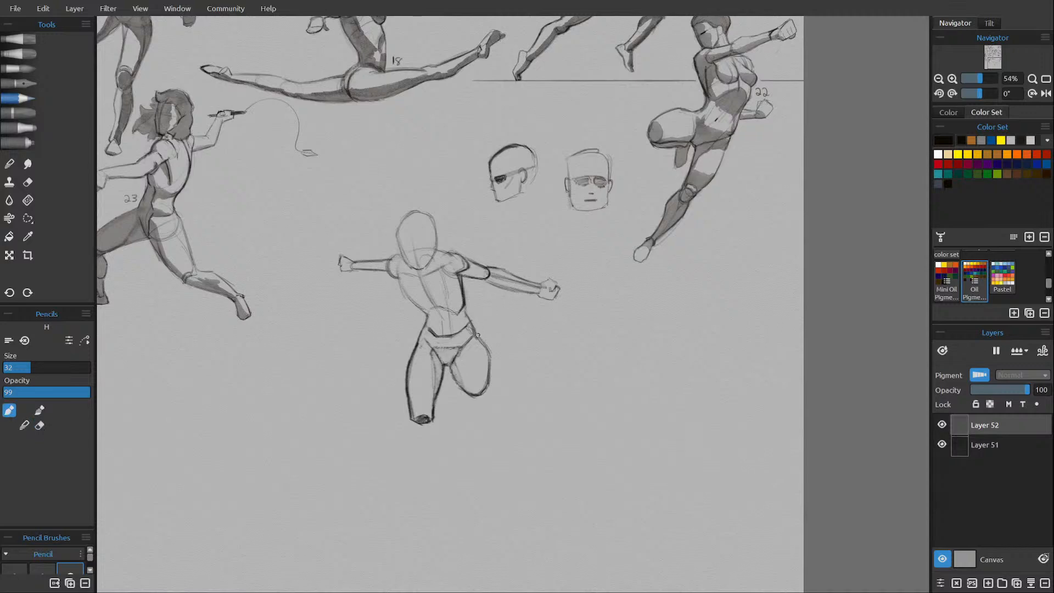
Redraw the outer contour of the right-side thigh with darker strokes and erase stray lines.
left_click_drag(473, 330, 490, 372)
left_click_drag(487, 347, 488, 387)
key("e")
Refine the left-side torso contour from the shoulder to the ribs and erase stray lines beside it.
key("e")
mouse_move(402, 254)
left_mouse_down()
mouse_move(389, 262)
mouse_move(409, 303)
left_mouse_up()
key("e")
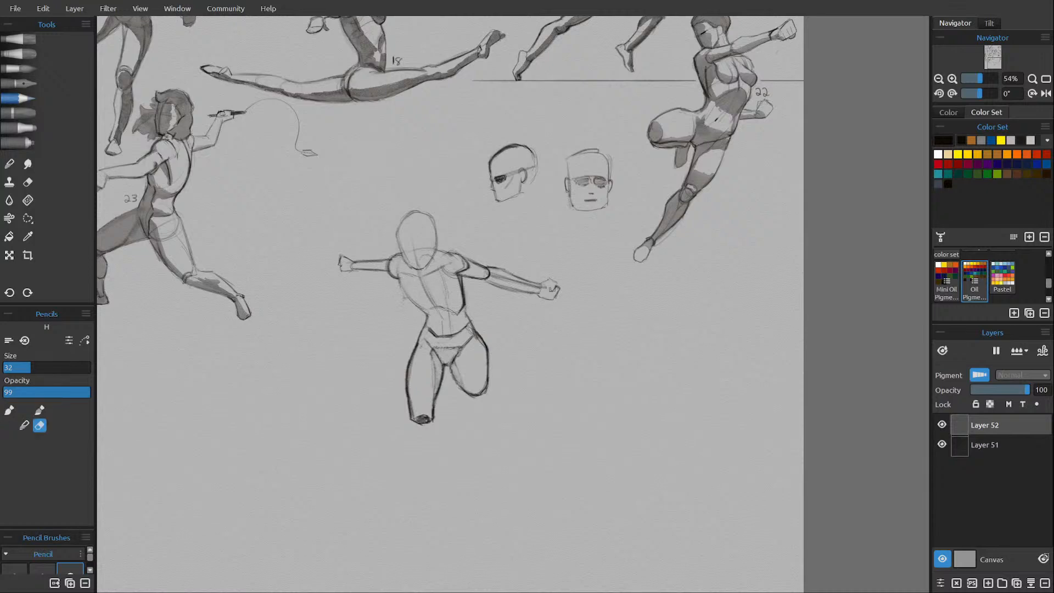
key("e")
mouse_move(400, 281)
left_mouse_down()
mouse_move(422, 274)
mouse_move(425, 247)
mouse_move(414, 242)
mouse_move(400, 283)
left_mouse_up()
key("e")
key("e")
Sketch the angled chest muscle lines across the figure's upper torso with the H pencil.
left_click_drag(423, 278, 406, 285)
left_click_drag(427, 282, 442, 279)
left_click_drag(438, 272, 445, 268)
left_click_drag(437, 272, 430, 281)
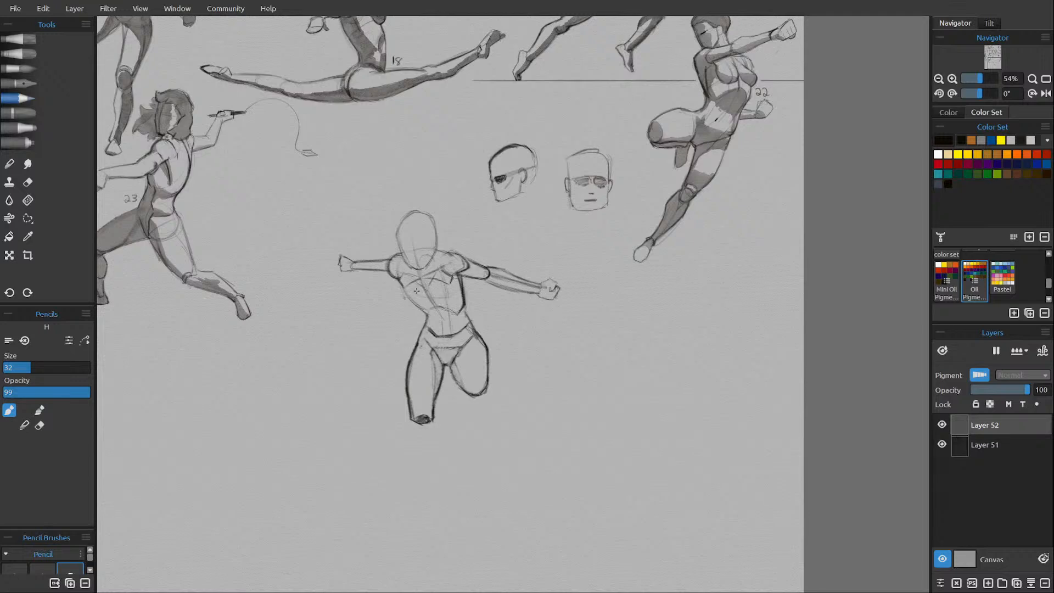
Draw the two rounded breast forms over the chest guide lines of the central figure.
mouse_move(417, 291)
left_mouse_down()
mouse_move(446, 301)
mouse_move(437, 279)
mouse_move(414, 293)
left_mouse_up()
left_click_drag(414, 299, 459, 290)
key("e")
key("e")
mouse_move(425, 289)
left_mouse_down()
mouse_move(445, 303)
mouse_move(431, 302)
mouse_move(448, 282)
mouse_move(455, 297)
mouse_move(439, 305)
mouse_move(448, 283)
mouse_move(447, 302)
mouse_move(428, 299)
left_mouse_up()
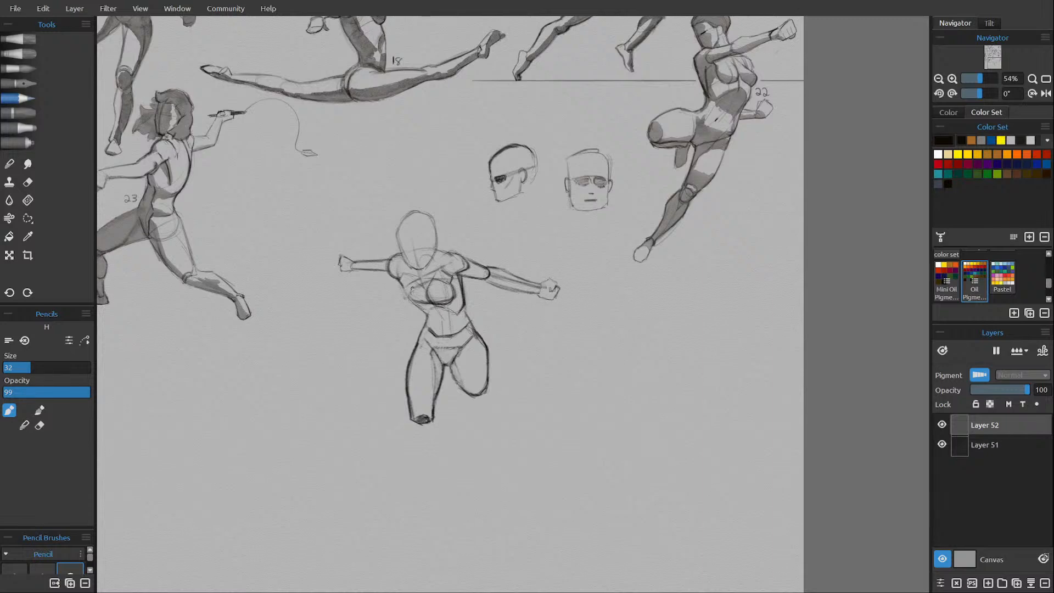
Clean up and darken the contours of both breasts, erasing leftover construction lines.
key("e")
key("e")
mouse_move(402, 284)
left_mouse_down()
mouse_move(406, 303)
mouse_move(404, 292)
mouse_move(418, 303)
mouse_move(446, 295)
left_mouse_up()
key("e")
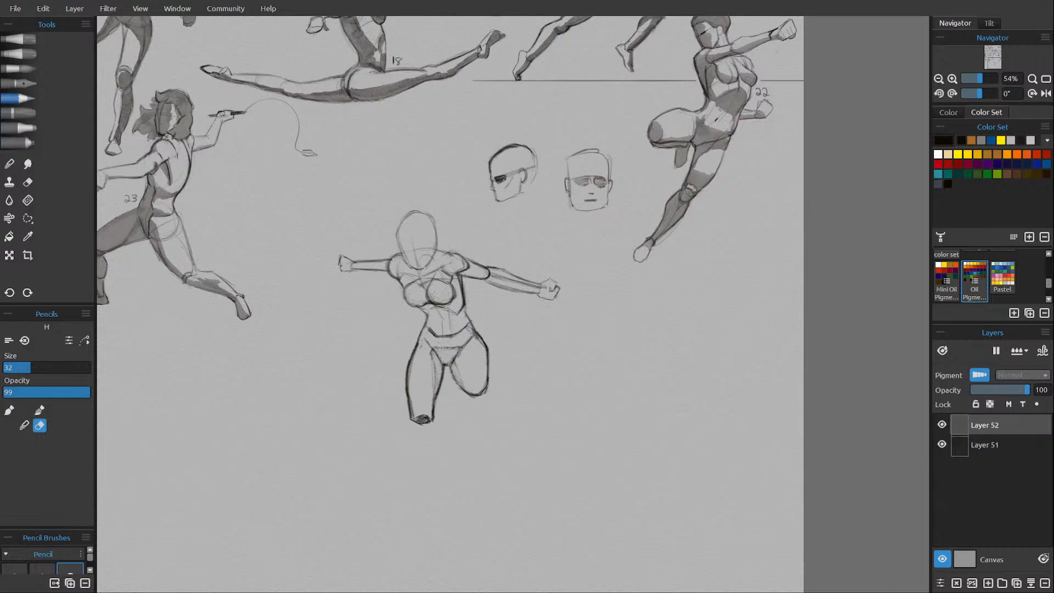
left_click_drag(442, 301, 432, 292)
key("e")
key("e")
key("e")
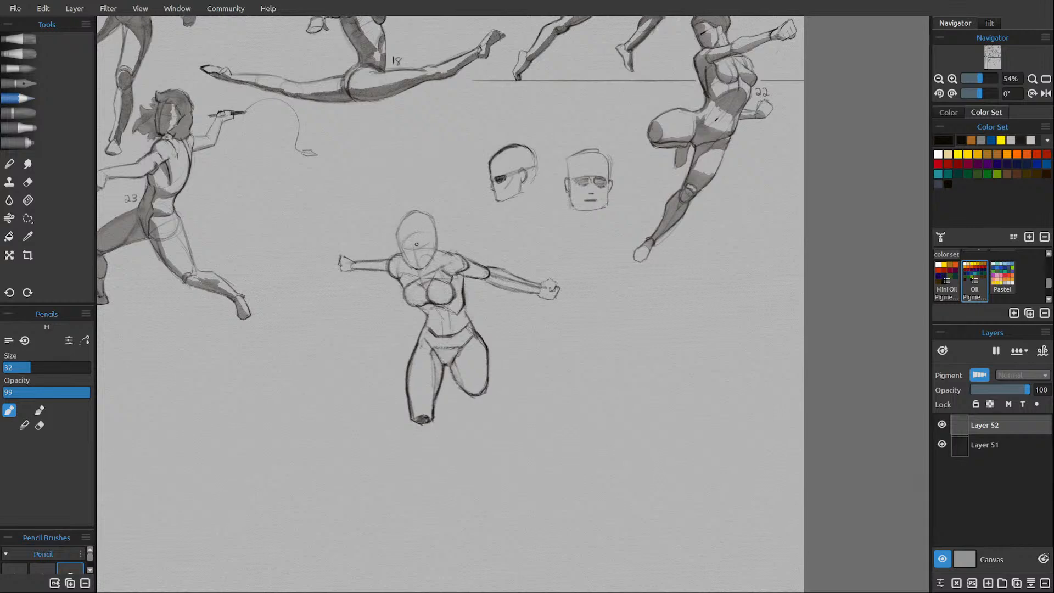
Sketch the brow, eyes, face centre line and cheek contour on the downward-tilted head.
left_click_drag(412, 238, 418, 266)
left_click_drag(400, 249, 409, 262)
Sketch windswept hair rising to a point above the head, with a lock swept toward the right-side shoulder.
mouse_move(398, 234)
left_mouse_down()
mouse_move(390, 226)
mouse_move(406, 202)
mouse_move(390, 212)
mouse_move(415, 195)
mouse_move(410, 179)
mouse_move(432, 169)
left_mouse_up()
mouse_move(403, 201)
left_mouse_down()
mouse_move(434, 168)
mouse_move(394, 214)
left_mouse_up()
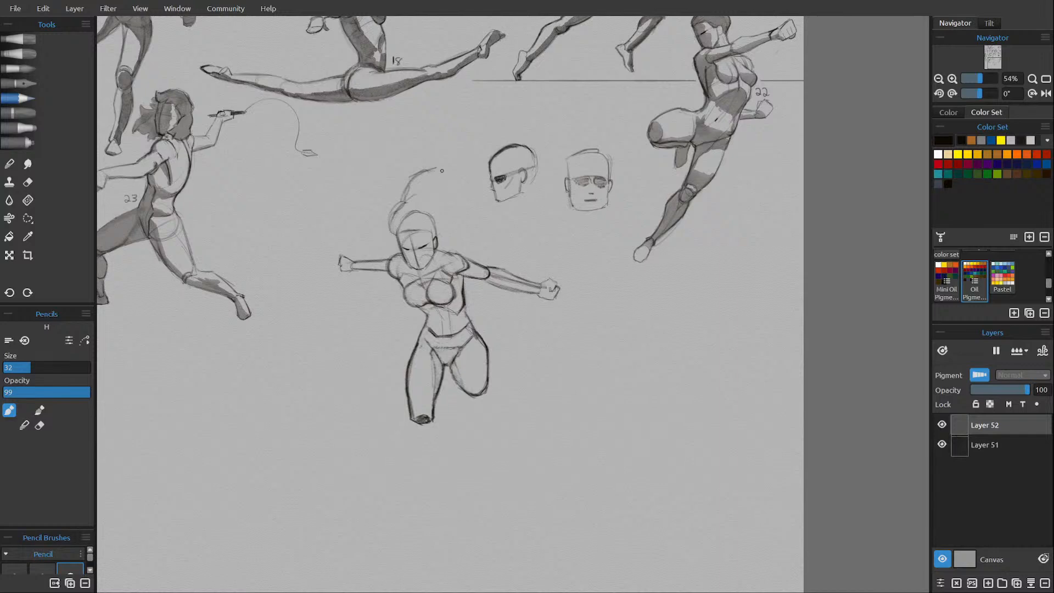
left_click_drag(443, 161, 433, 169)
left_click_drag(443, 163, 458, 215)
left_click_drag(434, 238, 450, 247)
Redraw the hairline and the hair's left-side edge, erase overlapping head lines, and strengthen the side lock.
mouse_move(413, 233)
left_mouse_down()
mouse_move(461, 223)
mouse_move(434, 220)
mouse_move(464, 226)
mouse_move(403, 233)
left_mouse_up()
key("e")
left_click_drag(408, 233, 403, 231)
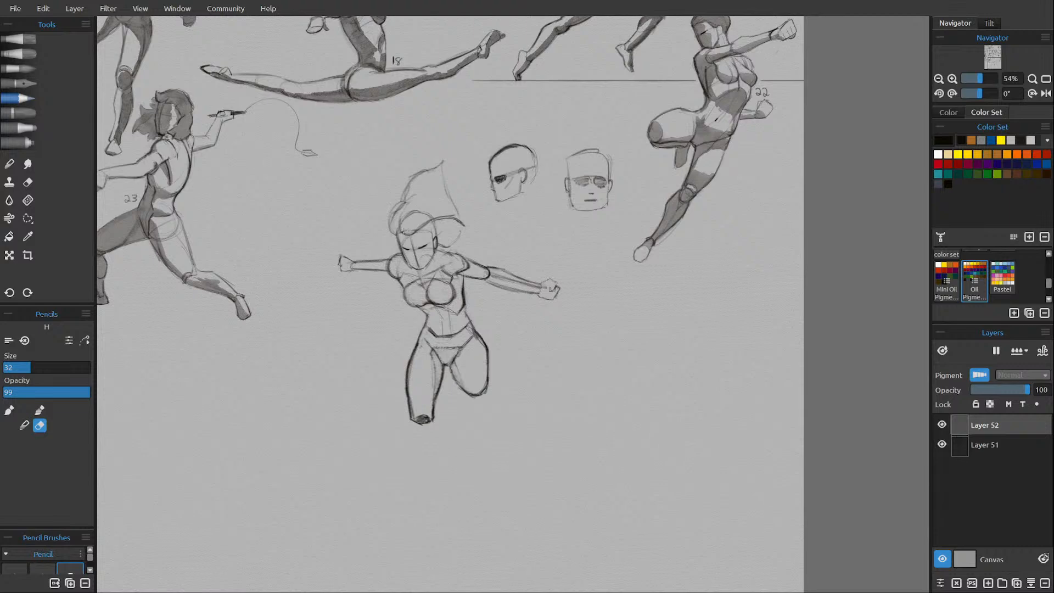
key("e")
left_click_drag(399, 241, 391, 226)
key("e")
key("e")
mouse_move(418, 229)
left_mouse_down()
mouse_move(435, 238)
mouse_move(452, 225)
mouse_move(437, 238)
mouse_move(461, 226)
left_mouse_up()
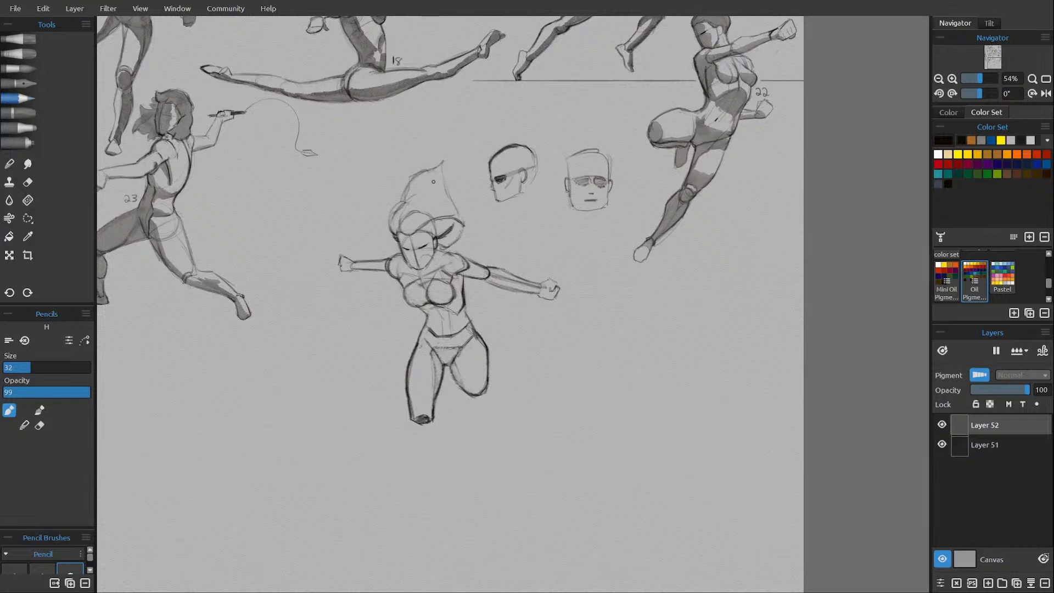
Shape the lower curve of the side hair lock and erase overlapping lines near the ear.
key("e")
key("e")
left_click_drag(438, 246, 464, 222)
key("e")
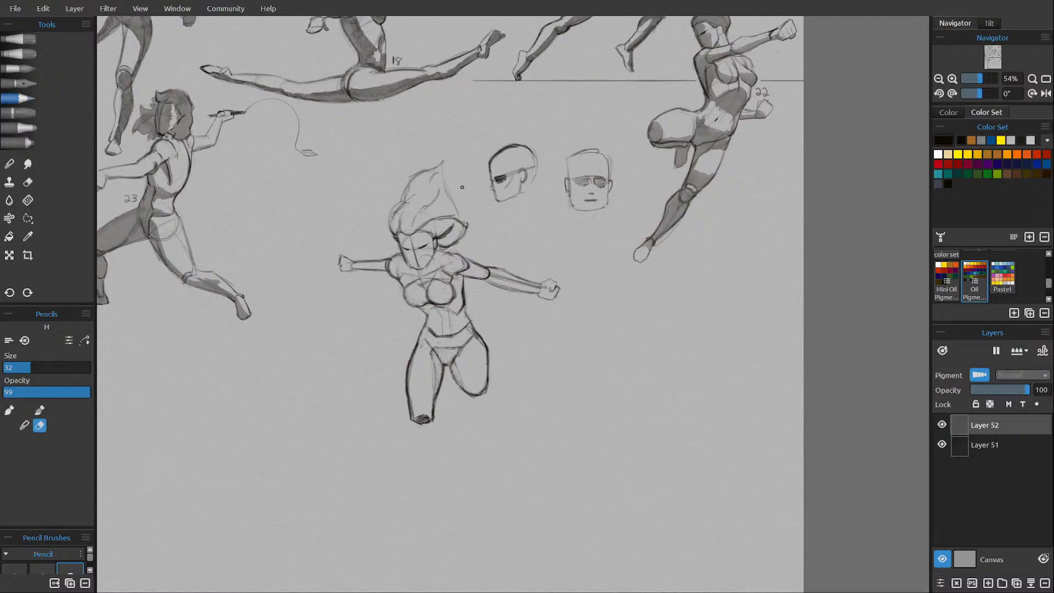
left_click_drag(434, 238, 449, 228)
key("e")
left_click_drag(441, 246, 463, 235)
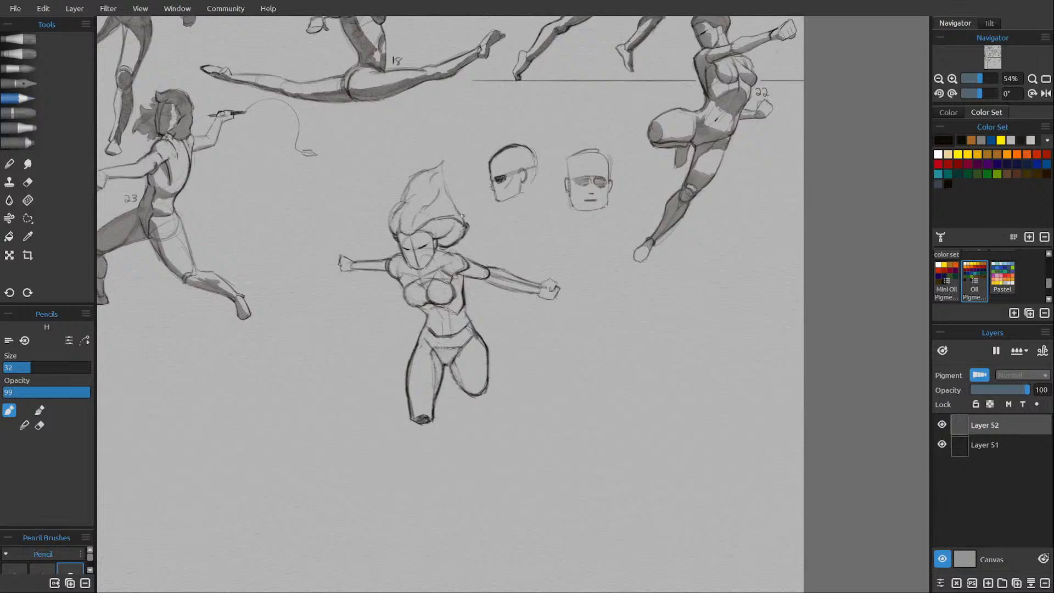
Trim the tip of the side hair lock and redraw its outer end as a rounded curve.
key("e")
mouse_move(459, 224)
left_mouse_down()
mouse_move(465, 237)
mouse_move(461, 222)
left_mouse_up()
key("e")
left_click_drag(465, 222, 461, 237)
Erase the construction lines inside the right-side forearm.
key("e")
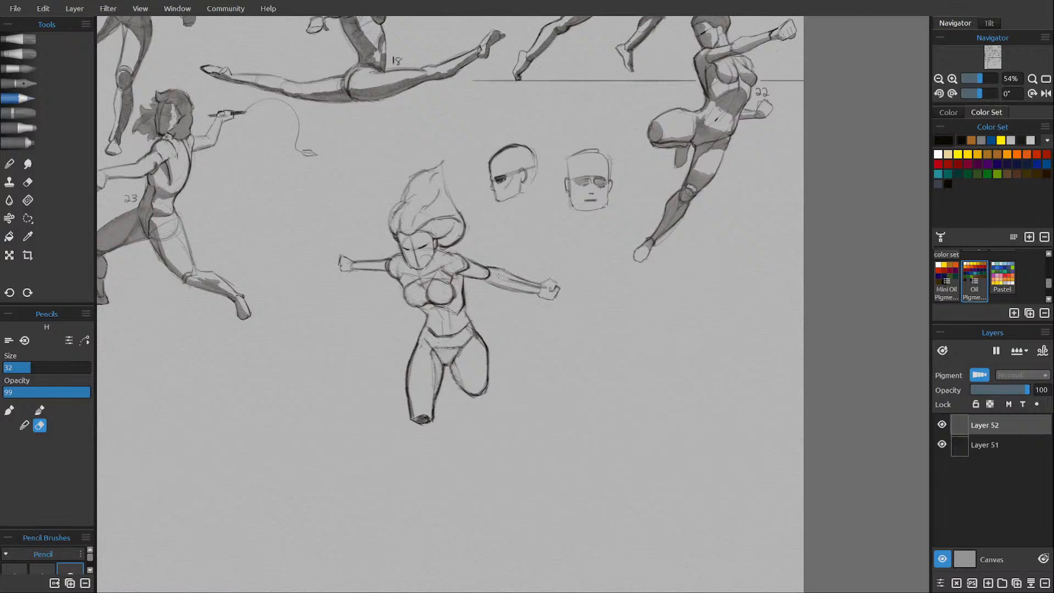
left_click_drag(502, 278, 523, 283)
key("e")
Rework the cut-off end of the left-side leg and erase its dark fill.
mouse_move(412, 423)
left_mouse_down()
mouse_move(424, 428)
mouse_move(434, 411)
mouse_move(426, 425)
mouse_move(412, 421)
left_mouse_up()
key("e")
key("e")
key("e")
key("e")
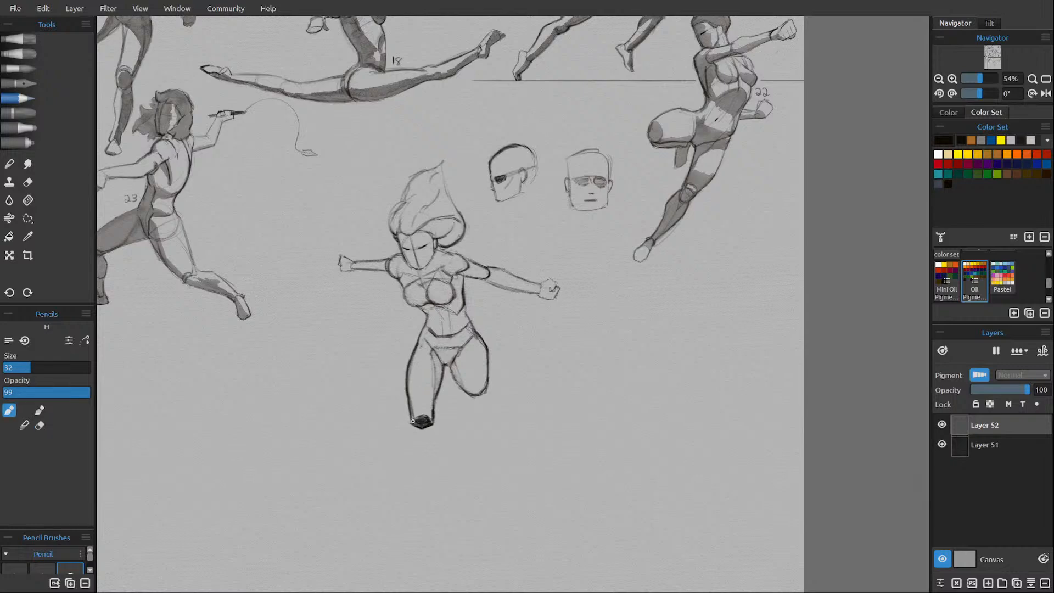
left_click_drag(415, 419, 409, 421)
key("e")
left_click_drag(412, 419, 430, 421)
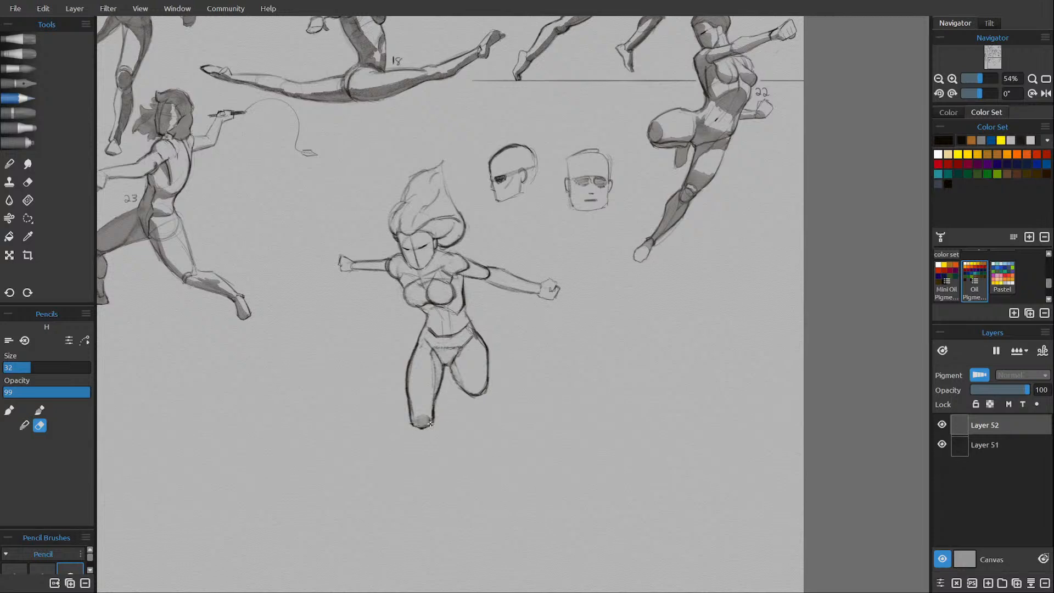
Redraw the lower edge of the left-side leg's cut-off end and erase leftover marks inside it.
key("e")
left_click_drag(412, 424, 424, 426)
key("e")
mouse_move(415, 422)
left_mouse_down()
mouse_move(429, 421)
mouse_move(420, 423)
left_mouse_up()
key("e")
Redraw the inner contour of the left-side leg from crotch to knee and erase the old line.
left_click_drag(444, 366, 437, 403)
key("e")
left_click_drag(444, 363, 433, 420)
key("e")
mouse_move(441, 384)
left_mouse_down()
mouse_move(433, 427)
mouse_move(410, 423)
left_mouse_up()
key("e")
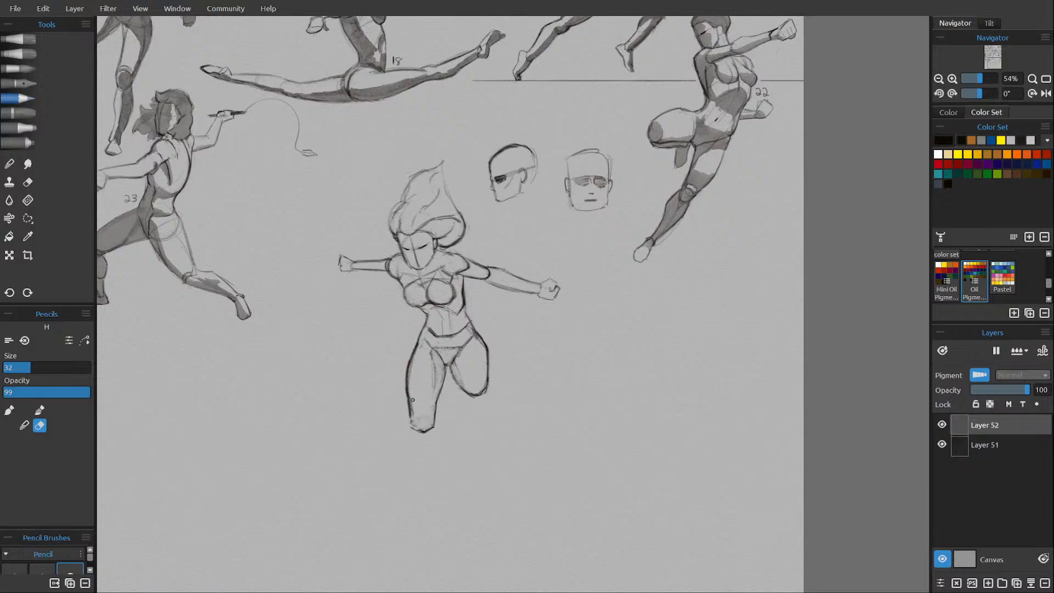
Redraw the outer contour of the left-side leg from hip to knee, erasing the old outline.
key("e")
key("e")
mouse_move(417, 336)
left_mouse_down()
mouse_move(409, 418)
mouse_move(406, 373)
mouse_move(409, 363)
mouse_move(414, 420)
left_mouse_up()
key("e")
mouse_move(408, 381)
left_mouse_down()
mouse_move(413, 434)
mouse_move(416, 423)
mouse_move(425, 434)
mouse_move(416, 431)
left_mouse_up()
key("e")
Draw the curved knee-end plane on the left-side leg and reinforce the line along its inner thigh.
key("e")
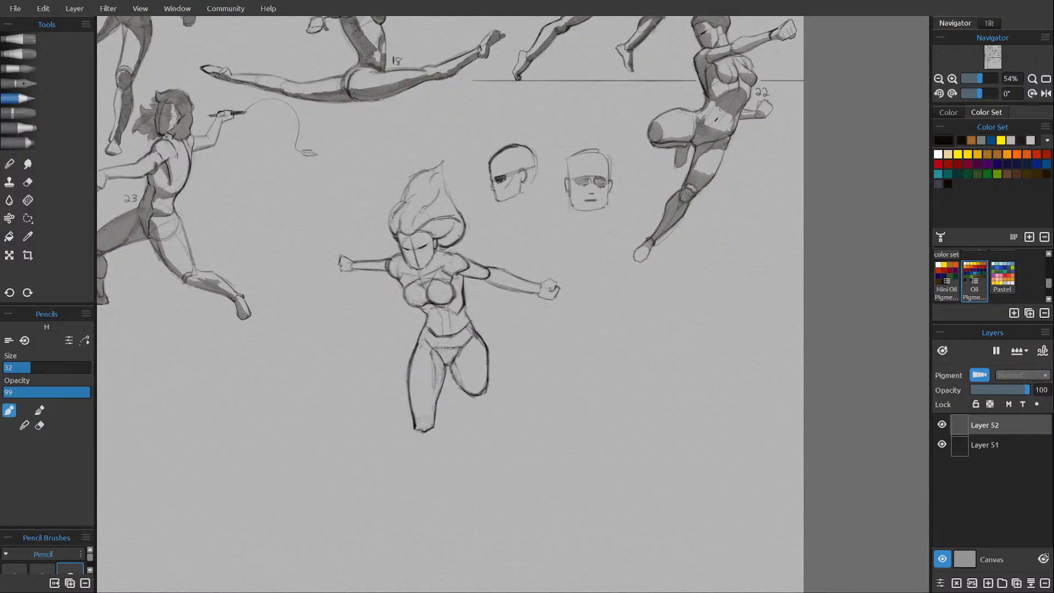
key("e")
key("e")
key("e")
key("e")
left_click_drag(417, 428, 428, 422)
left_click_drag(415, 414, 430, 425)
mouse_move(432, 357)
left_mouse_down()
mouse_move(434, 418)
mouse_move(437, 378)
mouse_move(436, 409)
mouse_move(413, 419)
left_mouse_up()
On a new top layer, shade the right-side arm, torso side, crotch and inner thigh with the watercolor Liner, pausing diffusion.
left_click(988, 582)
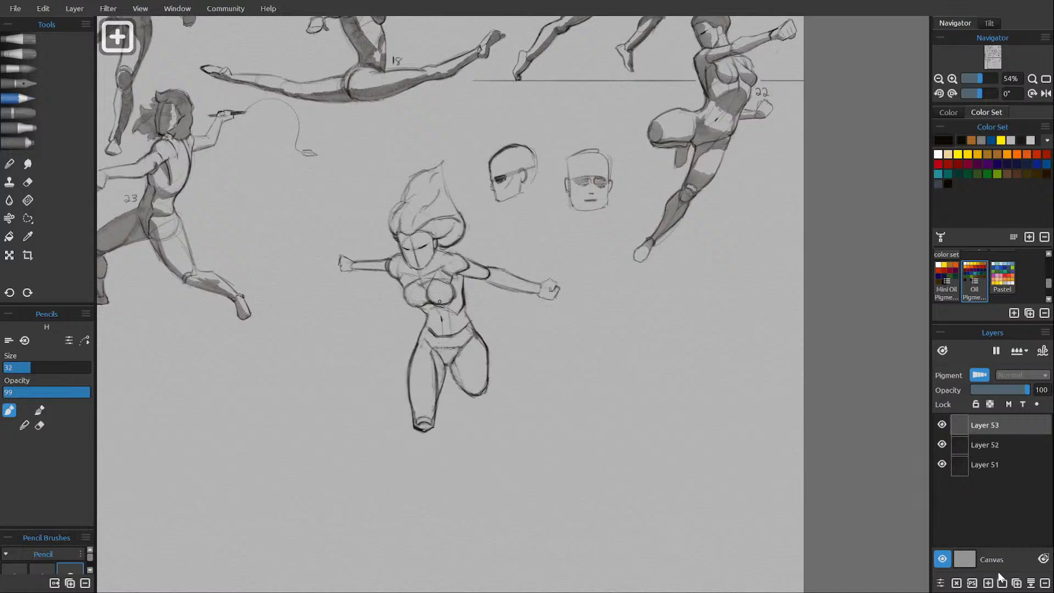
left_click(22, 68)
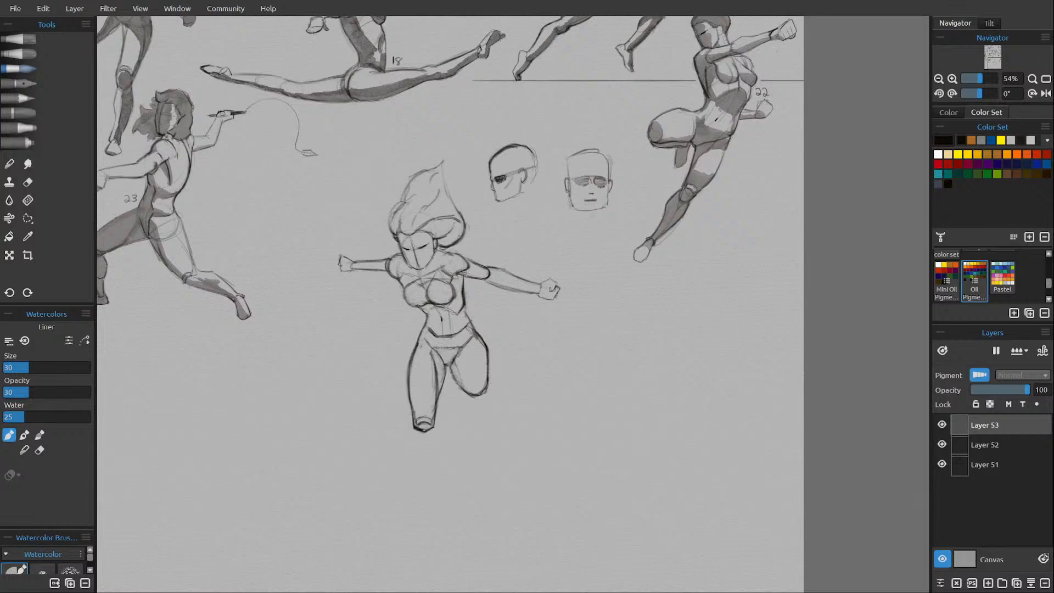
mouse_move(470, 268)
left_mouse_down()
mouse_move(486, 269)
mouse_move(477, 272)
left_mouse_up()
left_click(996, 351)
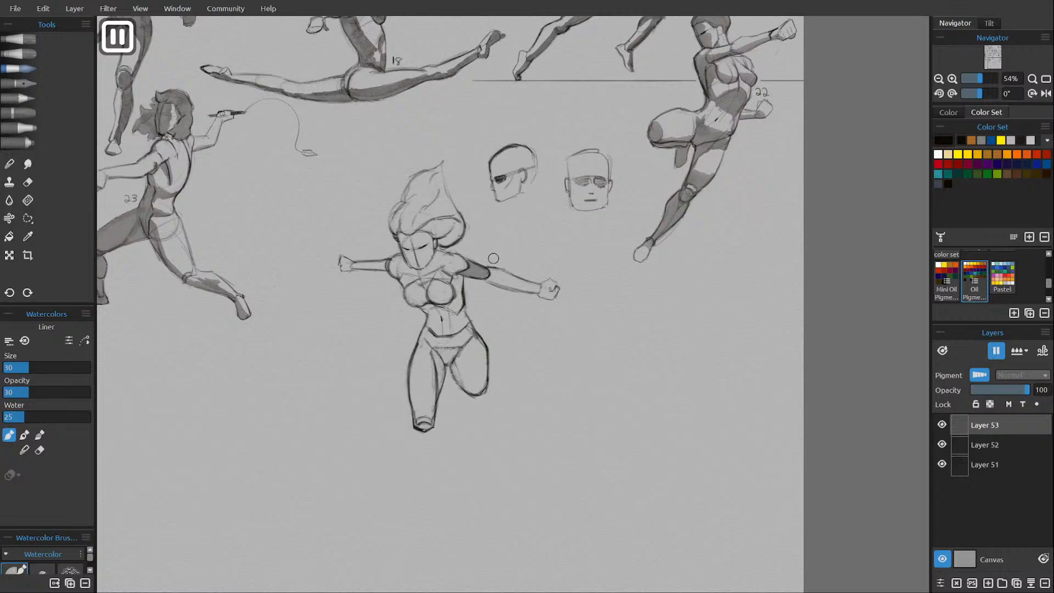
mouse_move(501, 281)
left_mouse_down()
mouse_move(490, 272)
mouse_move(502, 283)
mouse_move(454, 281)
mouse_move(458, 310)
mouse_move(432, 314)
mouse_move(461, 310)
left_mouse_up()
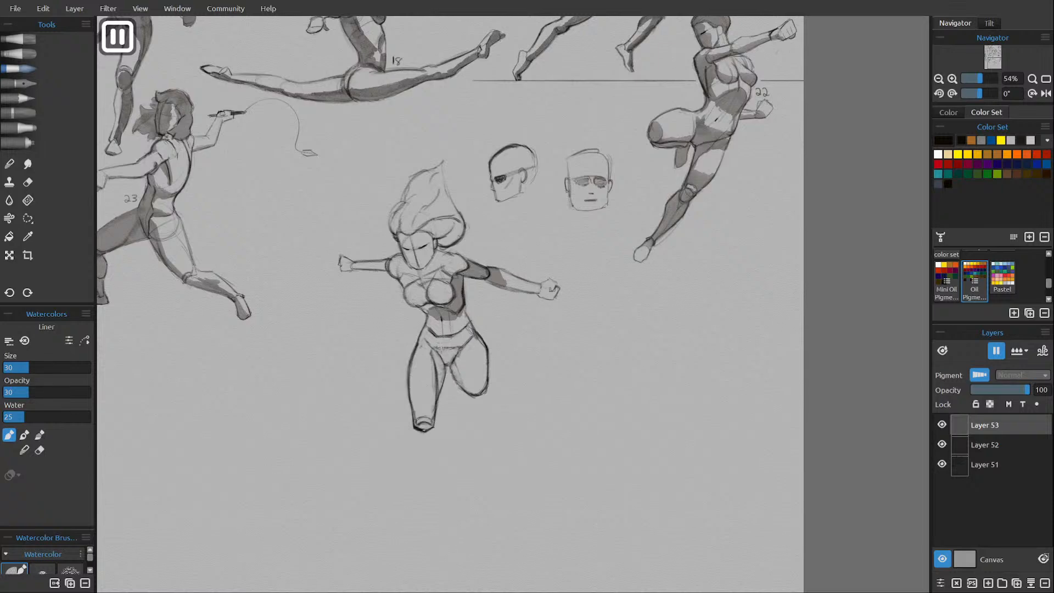
mouse_move(443, 349)
left_mouse_down()
mouse_move(452, 361)
mouse_move(436, 350)
mouse_move(439, 393)
mouse_move(453, 373)
mouse_move(462, 384)
mouse_move(458, 365)
mouse_move(466, 391)
mouse_move(457, 355)
left_mouse_up()
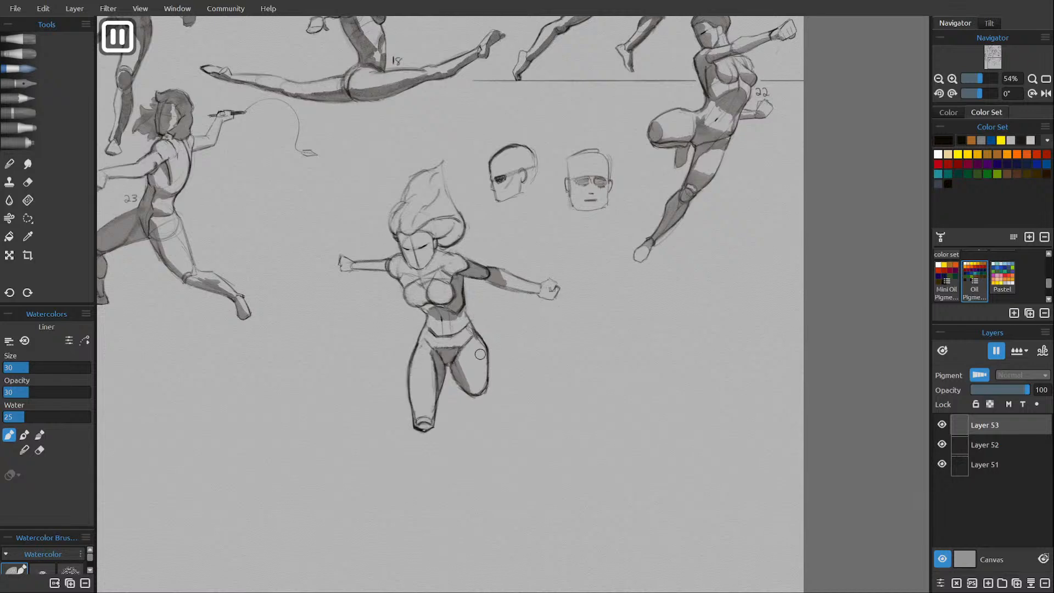
On Layer 52, rework the right-side thigh's outline with the H pencil and erase excess line near the knee.
left_click(993, 444)
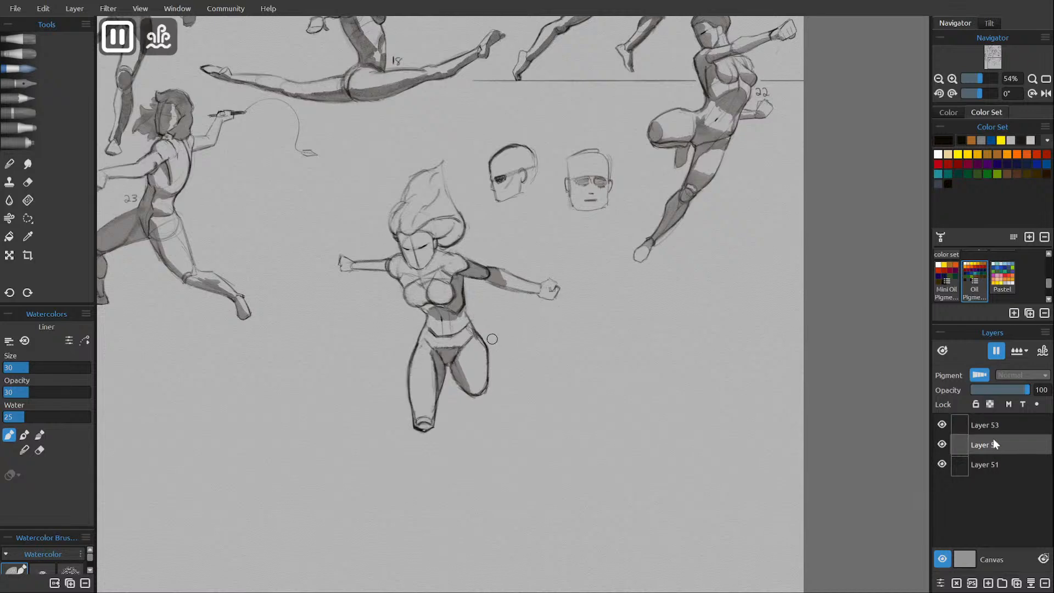
key("e")
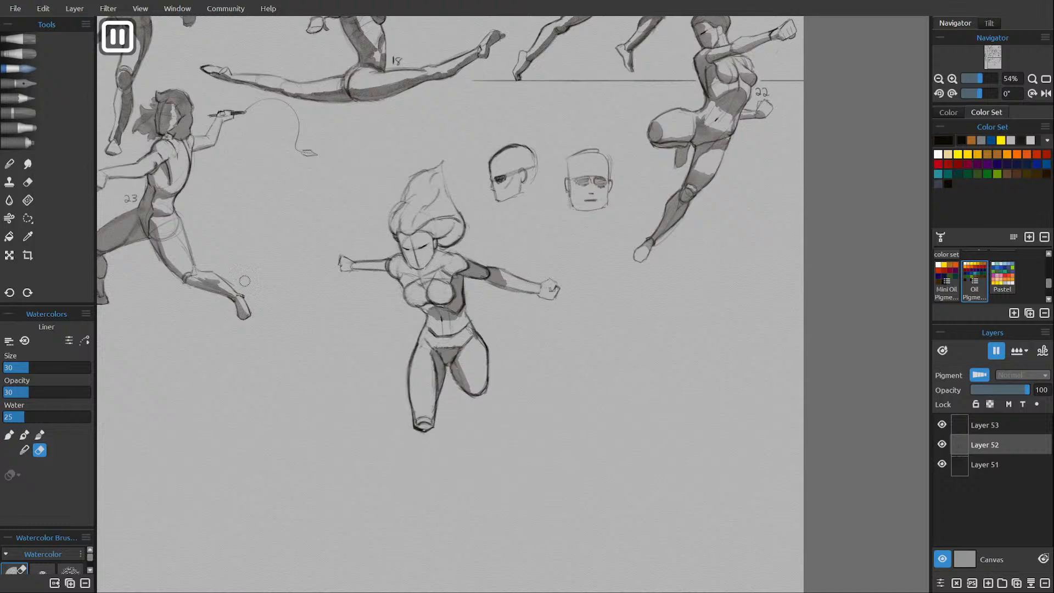
key("e")
left_click(32, 99)
key("e")
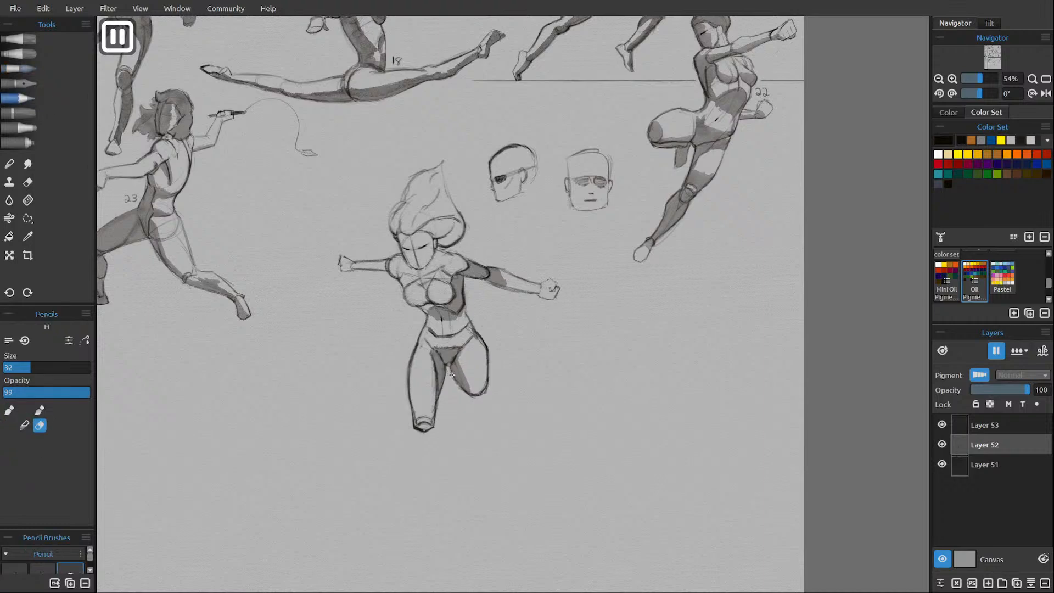
key("e")
mouse_move(450, 363)
left_mouse_down()
mouse_move(469, 393)
mouse_move(486, 392)
mouse_move(492, 352)
left_mouse_up()
key("e")
mouse_move(466, 391)
left_mouse_down()
mouse_move(450, 368)
mouse_move(474, 395)
left_mouse_up()
Darken the inner and outer edges of the right-side thigh and add a plane line along its outer side.
key("e")
left_click_drag(459, 349, 473, 398)
left_click_drag(473, 339, 482, 396)
left_click_drag(461, 351, 456, 370)
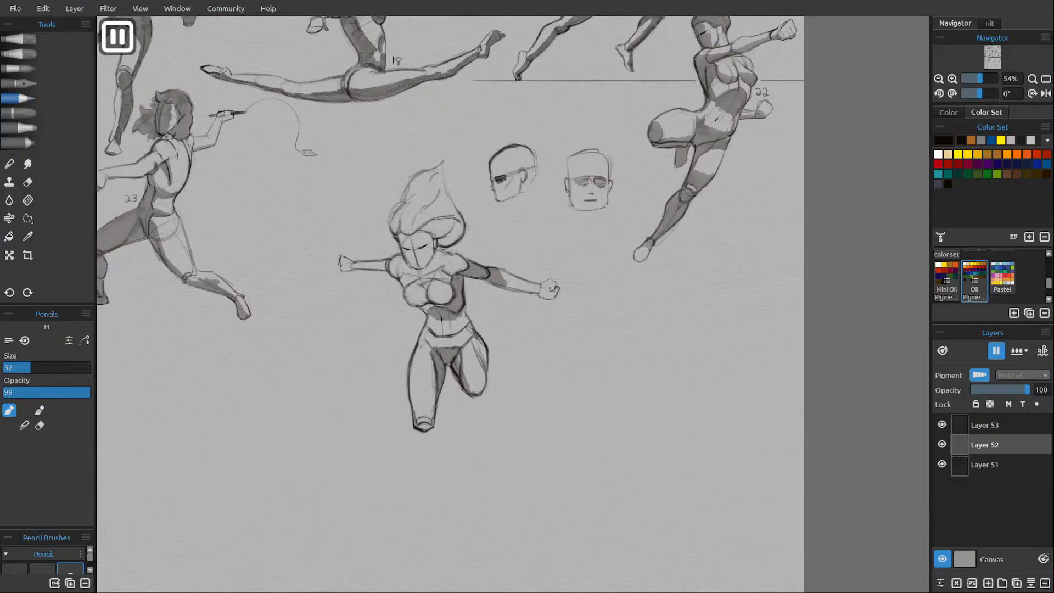
Draw the darker rounded lower edge of the right-side thigh at the knee.
key("e")
On Layer 53, shade the rest of the right-side thigh with the watercolor Liner.
key("e")
left_click_drag(463, 387, 466, 394)
left_click_drag(465, 392, 486, 393)
left_click(993, 417)
key("e")
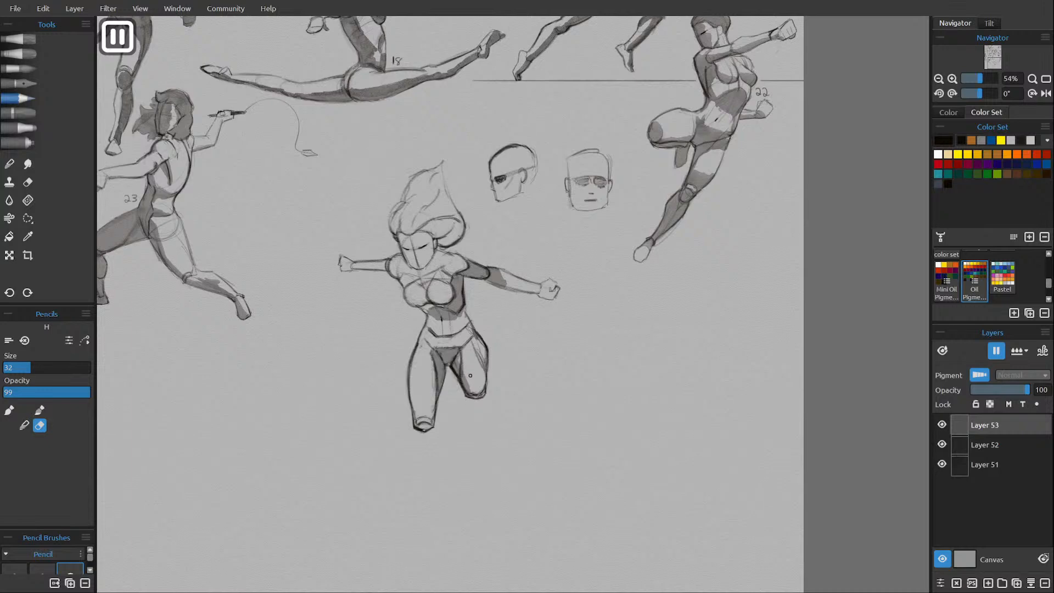
key("e")
left_click(30, 69)
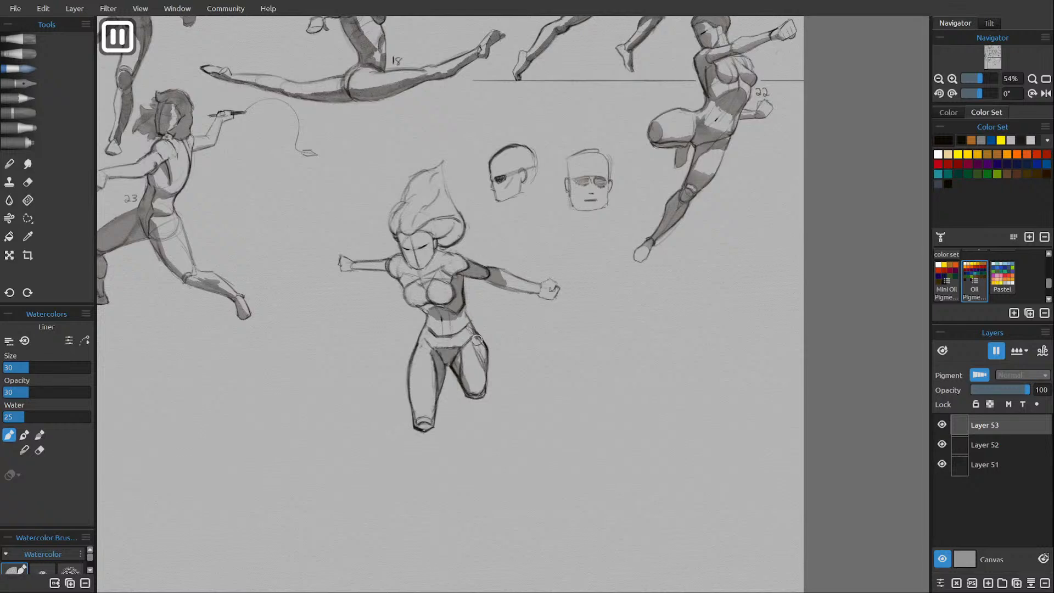
mouse_move(473, 339)
left_mouse_down()
mouse_move(465, 359)
mouse_move(482, 387)
left_mouse_up()
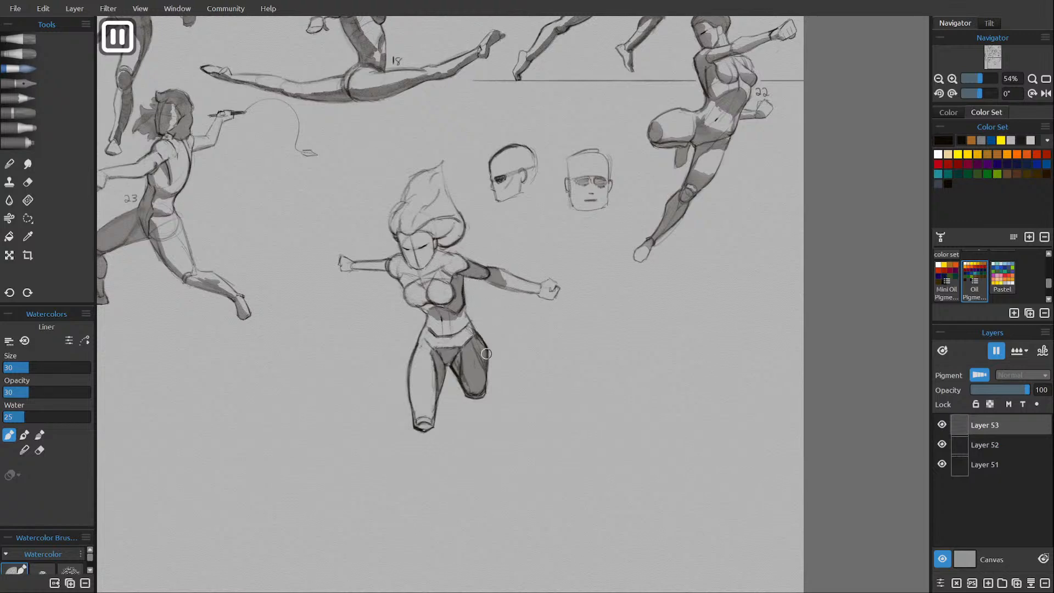
Touch up the inner contour of the right-side thigh on Layer 52 with the H pencil.
left_click(980, 442)
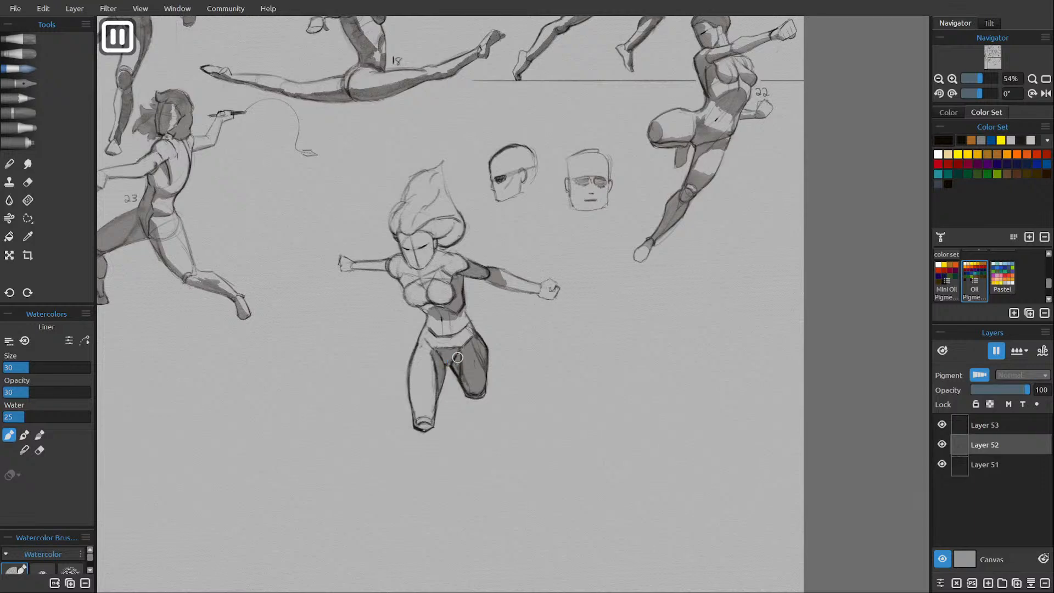
left_click(34, 97)
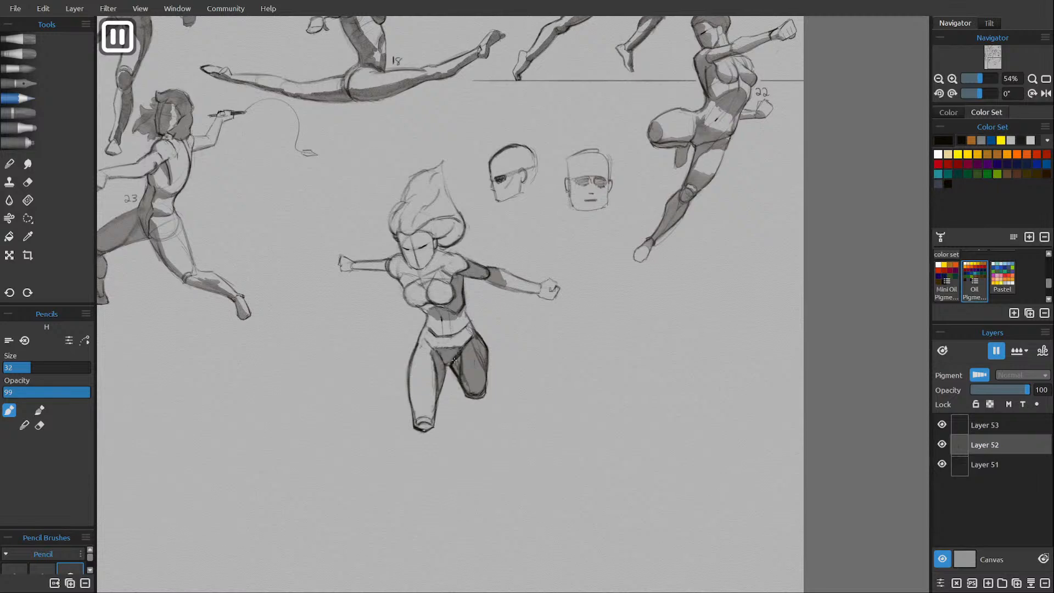
key("e")
On Layer 53, shade the abdomen, underside of the breasts, shoulders and face with the watercolor Liner.
left_click(991, 419)
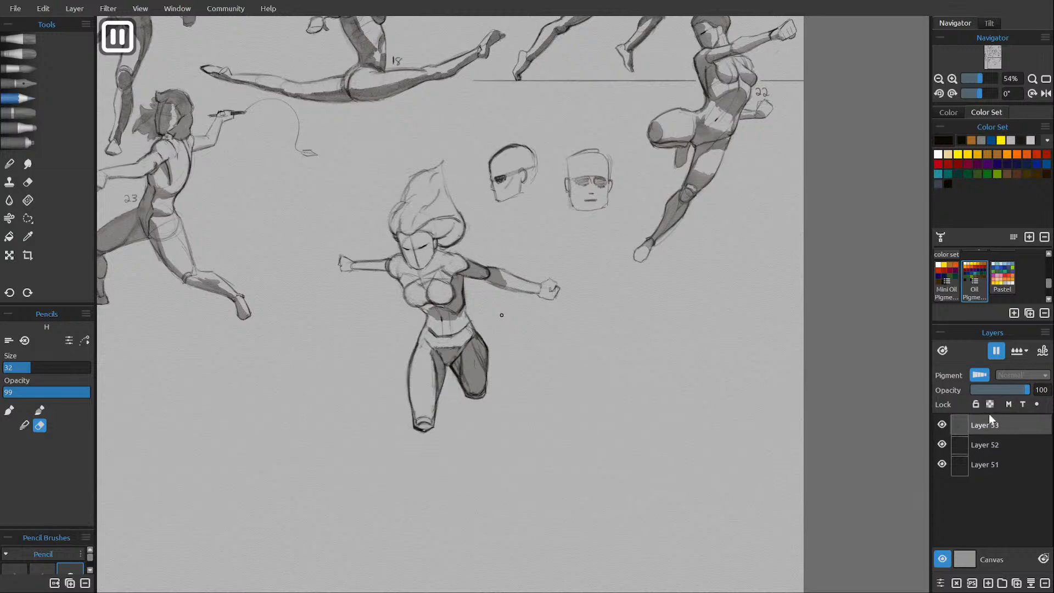
key("e")
left_click(30, 70)
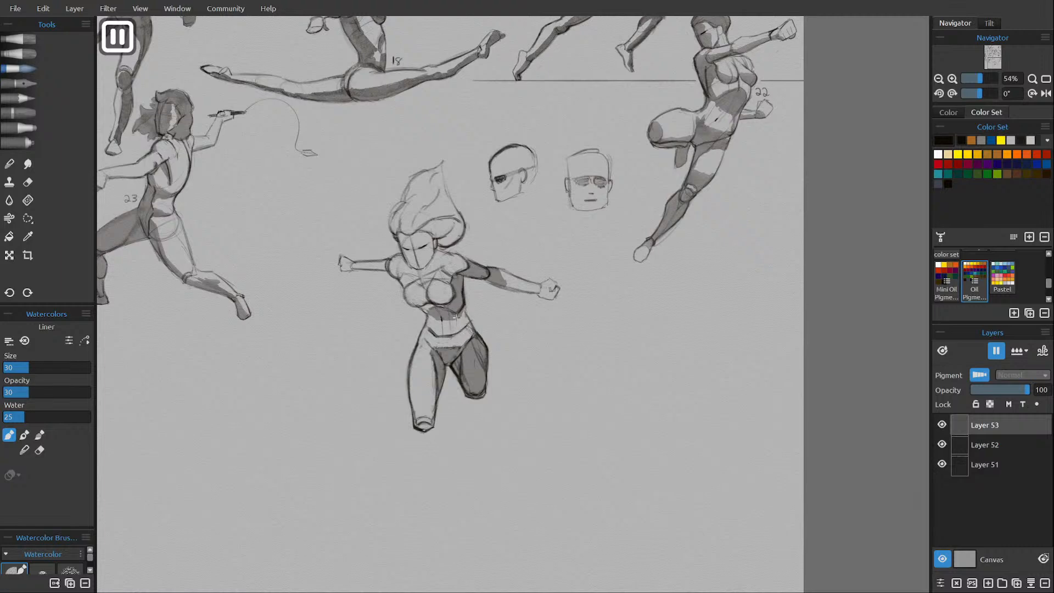
mouse_move(456, 316)
left_mouse_down()
mouse_move(458, 329)
mouse_move(468, 324)
mouse_move(459, 334)
left_mouse_up()
left_click(1016, 351)
mouse_move(433, 302)
left_mouse_down()
mouse_move(409, 302)
mouse_move(428, 281)
mouse_move(436, 303)
mouse_move(426, 307)
mouse_move(452, 304)
left_mouse_up()
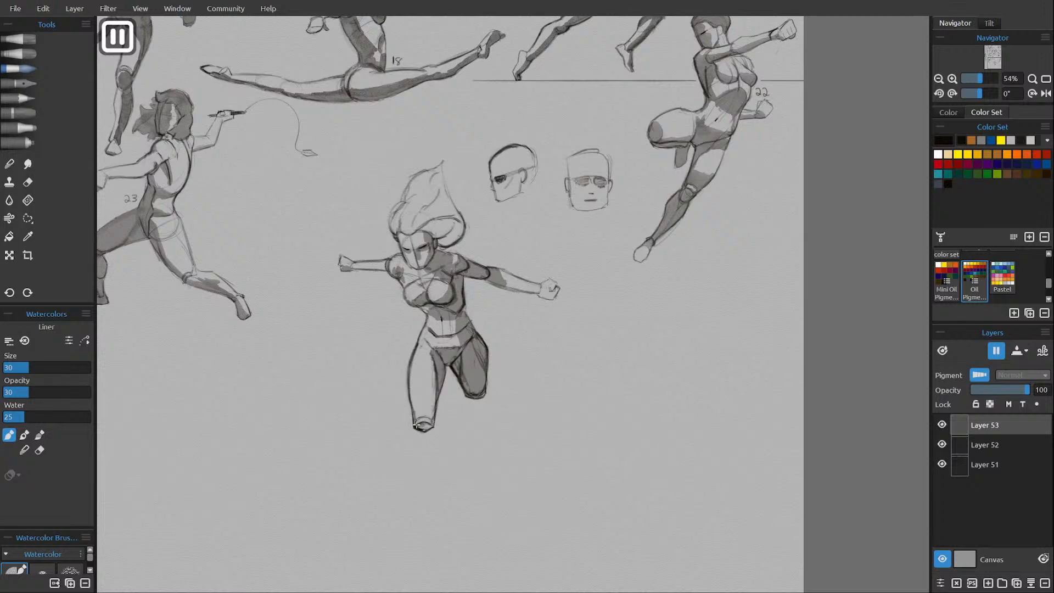
Shade the left-side leg's knee end and inner edge, the right-side fist and the hair.
left_click_drag(416, 425, 432, 422)
left_click_drag(437, 371, 430, 421)
left_click_drag(436, 375, 430, 424)
left_click_drag(555, 287, 553, 298)
mouse_move(430, 224)
left_mouse_down()
mouse_move(462, 224)
mouse_move(446, 238)
mouse_move(456, 180)
mouse_move(449, 204)
mouse_move(412, 227)
mouse_move(434, 176)
mouse_move(442, 203)
mouse_move(420, 221)
mouse_move(440, 197)
mouse_move(449, 202)
mouse_move(423, 185)
mouse_move(410, 231)
mouse_move(424, 207)
mouse_move(395, 222)
left_mouse_up()
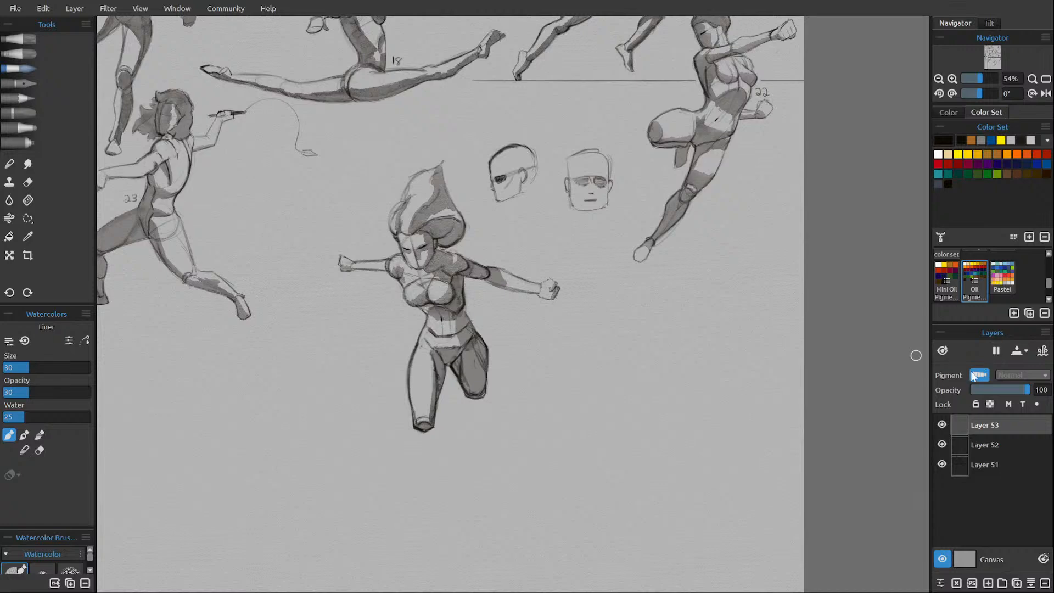
Dry the shading layer and soften the thigh, torso and upper-arm shadows with the Soft smudge brush.
key("f")
left_click(34, 164)
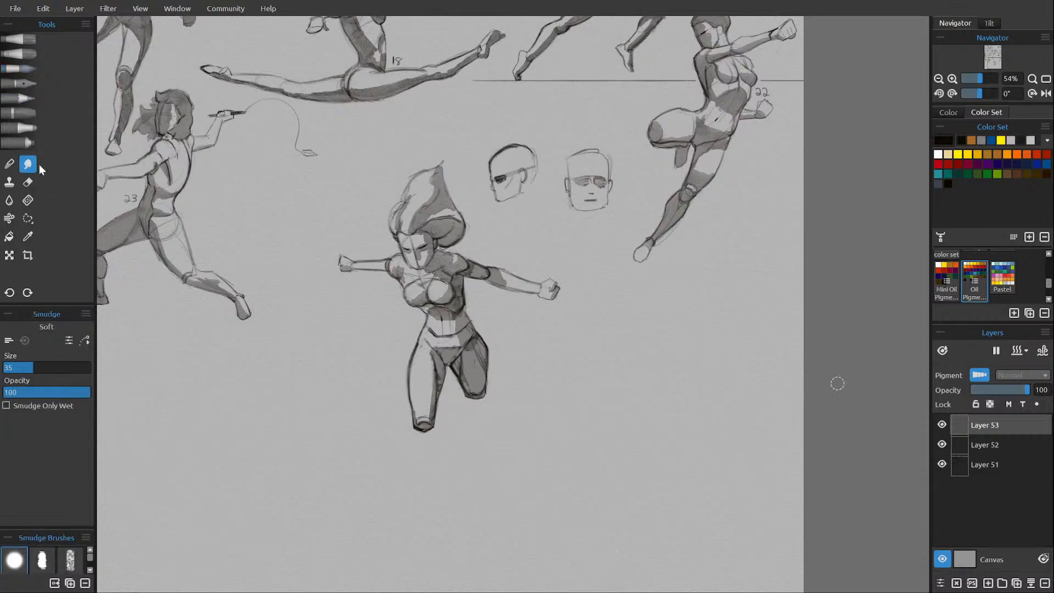
mouse_move(469, 350)
left_mouse_down()
mouse_move(470, 390)
mouse_move(463, 366)
mouse_move(474, 344)
mouse_move(480, 355)
mouse_move(468, 361)
mouse_move(471, 344)
mouse_move(468, 359)
mouse_move(436, 352)
mouse_move(431, 409)
mouse_move(443, 355)
mouse_move(467, 333)
mouse_move(462, 300)
mouse_move(456, 316)
mouse_move(459, 282)
mouse_move(451, 312)
left_mouse_up()
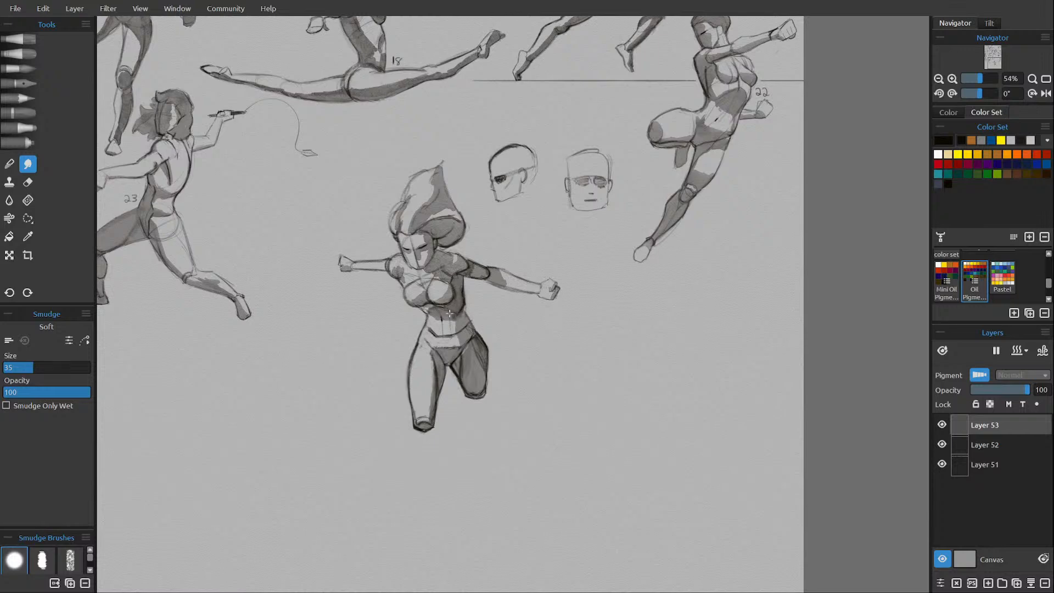
mouse_move(473, 270)
left_mouse_down()
mouse_move(486, 272)
mouse_move(466, 270)
left_mouse_up()
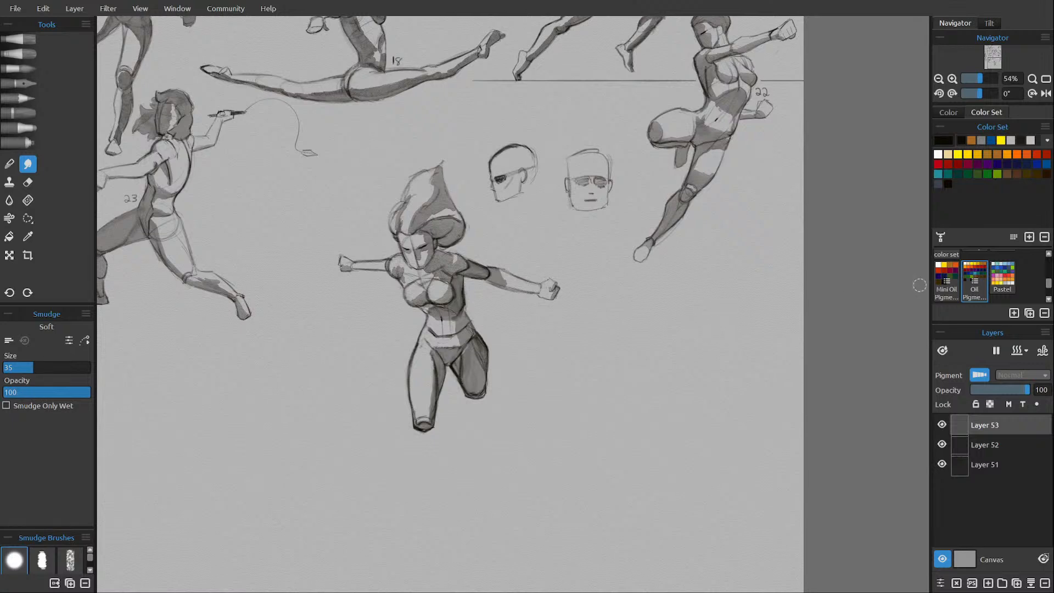
left_click(31, 220)
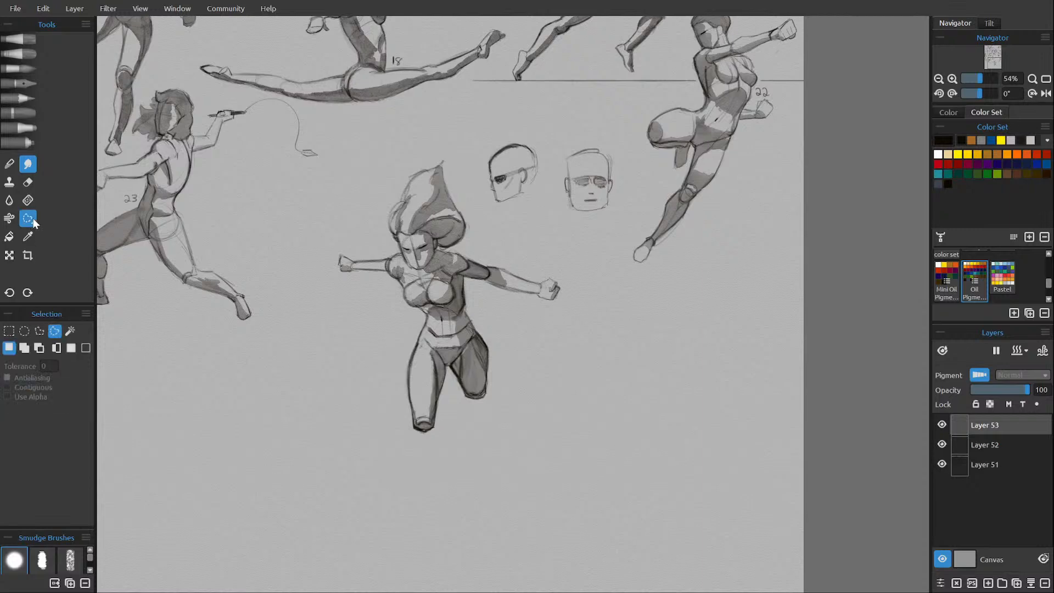
mouse_move(390, 449)
left_mouse_down()
mouse_move(482, 442)
mouse_move(532, 373)
mouse_move(506, 312)
mouse_move(588, 323)
left_mouse_up()
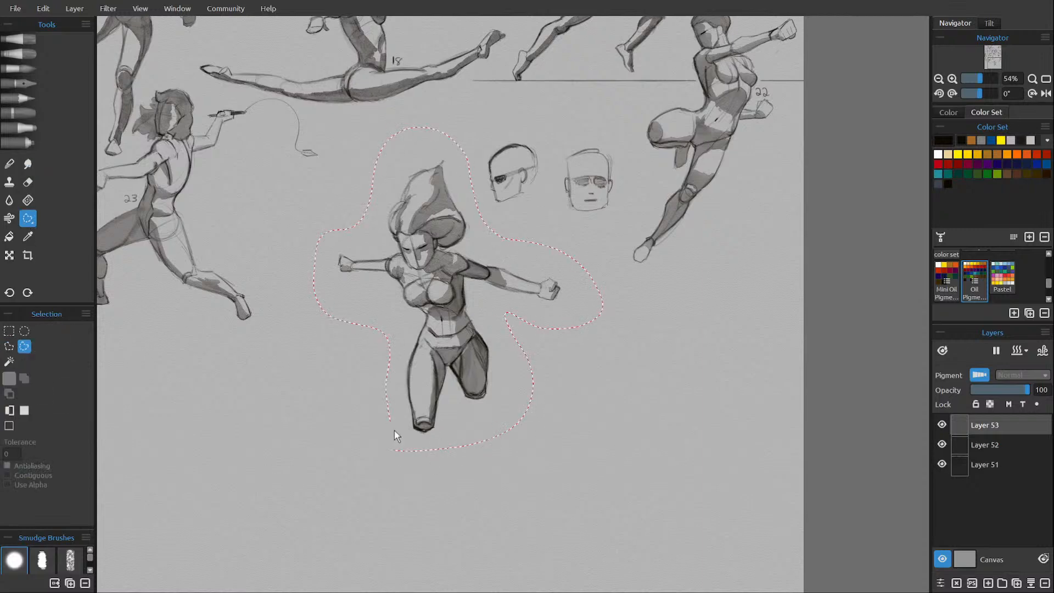
left_click_drag(394, 432, 401, 446)
key("ctrl+t")
left_click_drag(468, 364, 426, 324)
key("ctrl+z")
Number the outstretched-arms figure 24 beside its waist on Layer 52 with the H pencil.
left_click(993, 446)
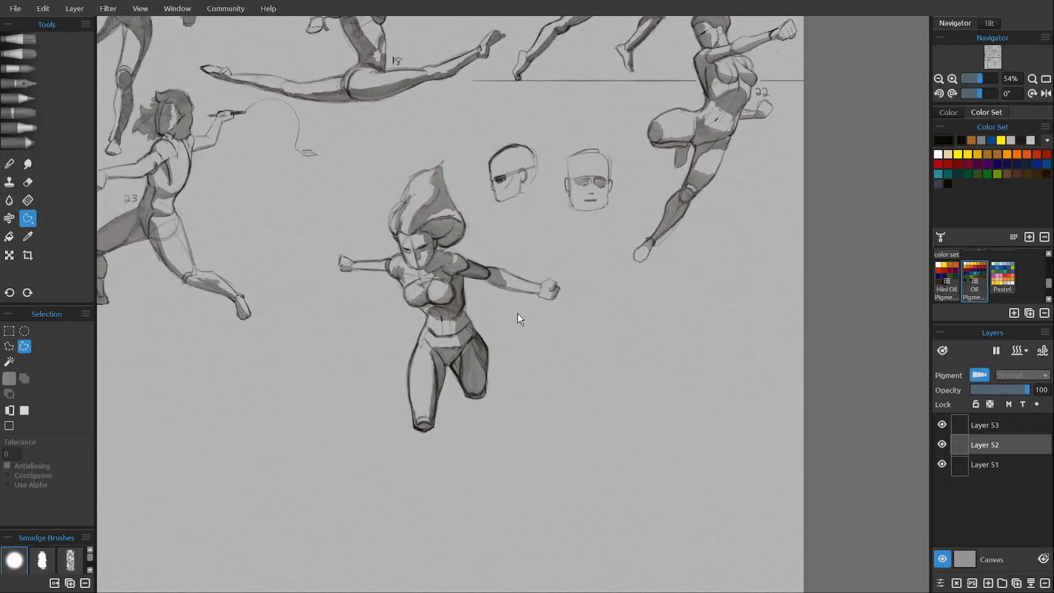
left_click(22, 99)
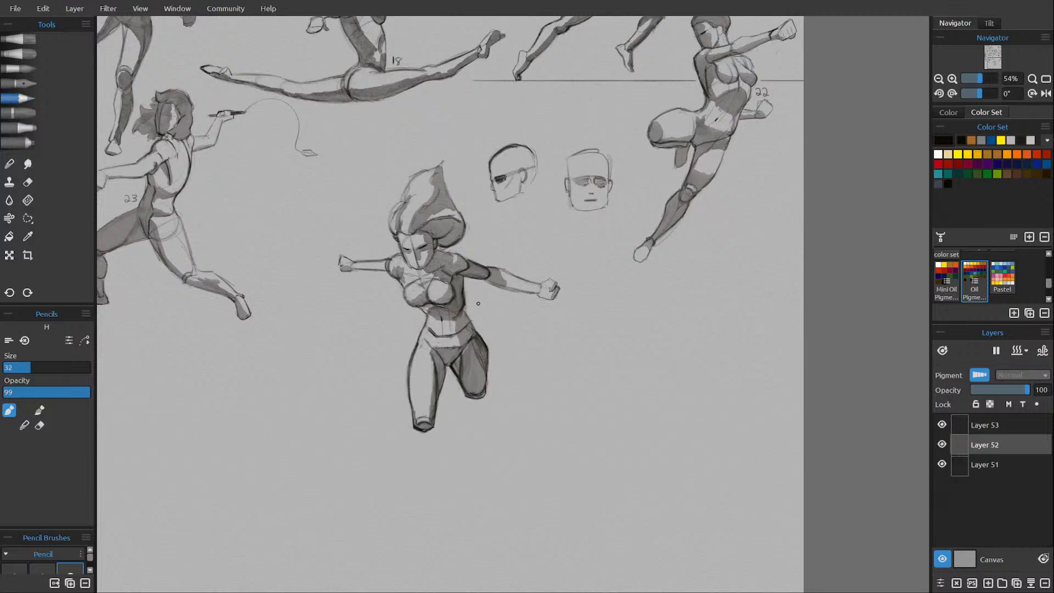
left_click_drag(474, 307, 487, 311)
Merge Layer 53 down onto Layer 52 and check the merged layer by toggling its visibility.
left_click(1008, 429)
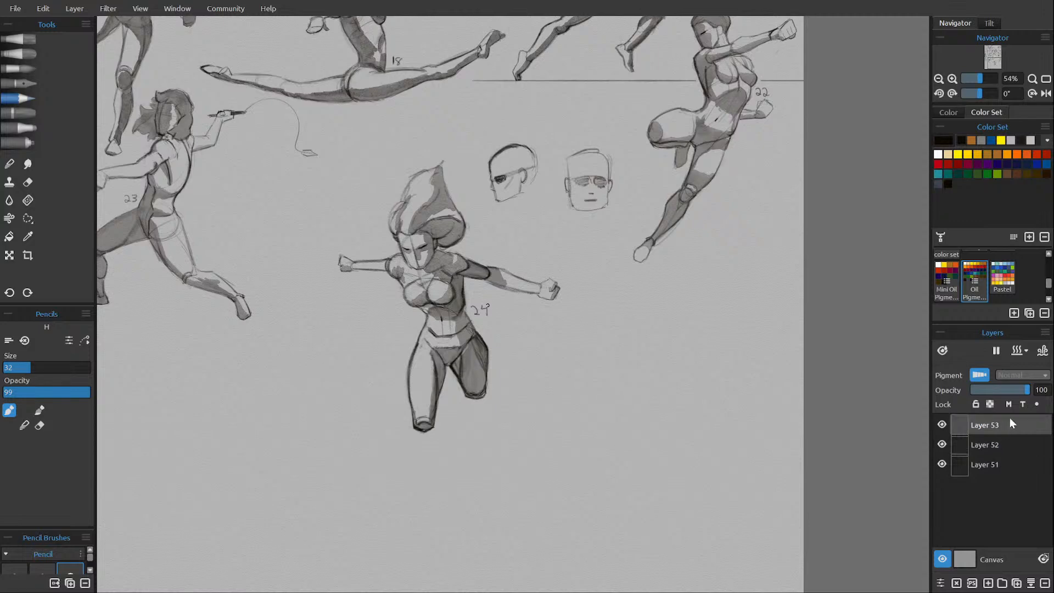
left_click(1031, 583)
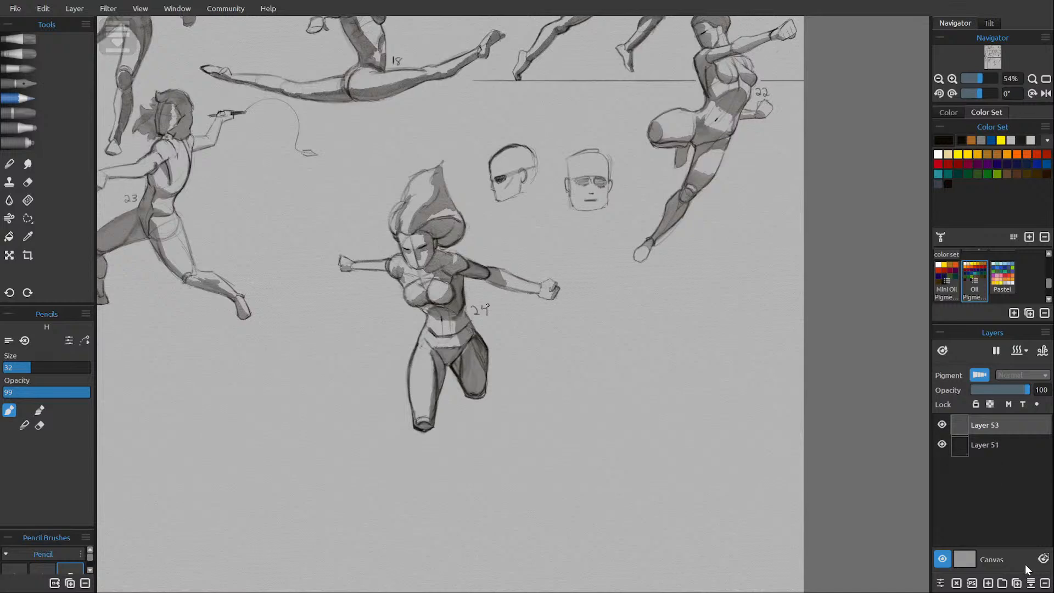
left_click(942, 424)
left_click(941, 424)
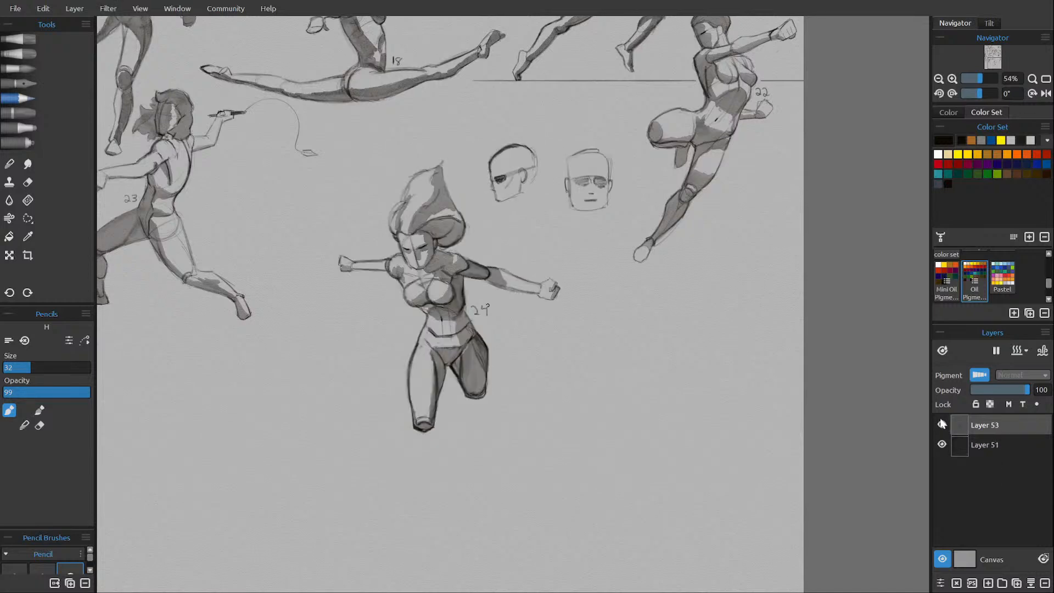
Lasso figure 24 with its number, move it up beside figure 23, scale the selection to 1176 × 1334 px, and deselect.
scroll(536, 312, "down", 5)
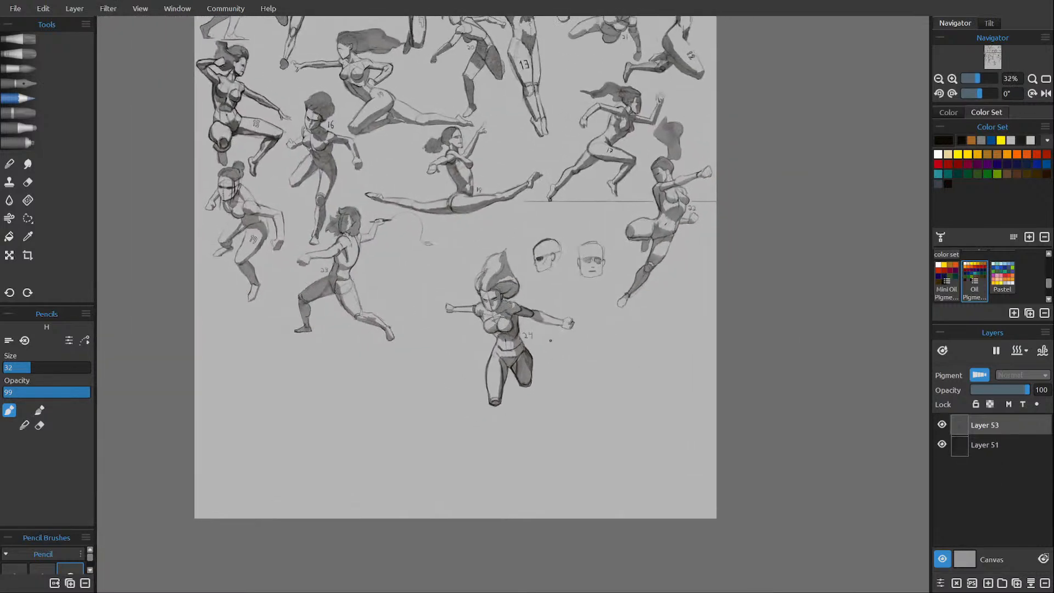
left_click(28, 220)
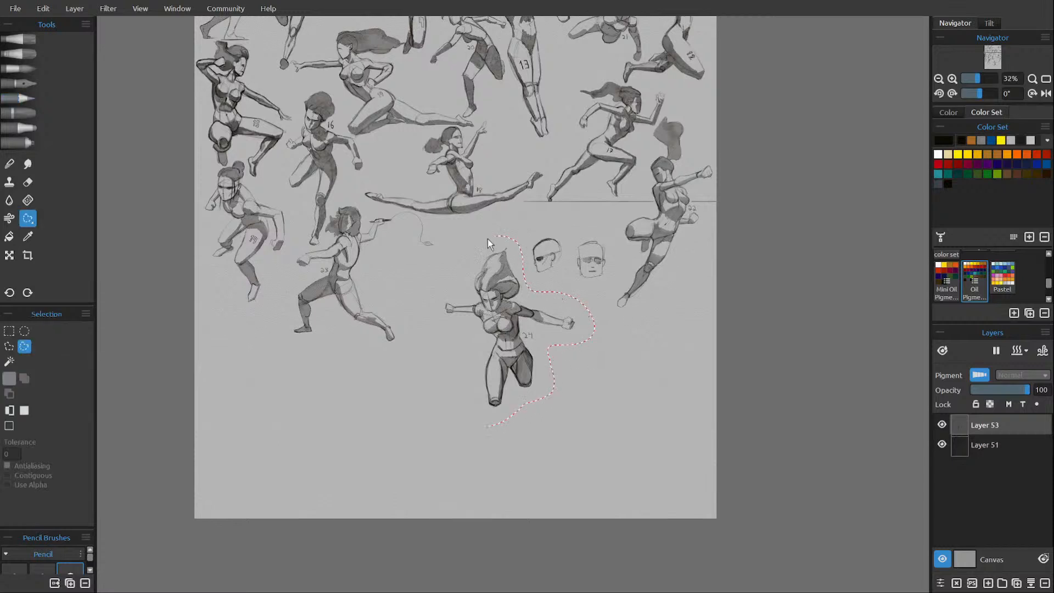
mouse_move(487, 238)
left_mouse_down()
mouse_move(430, 321)
mouse_move(477, 346)
left_mouse_up()
left_click_drag(500, 427, 498, 421)
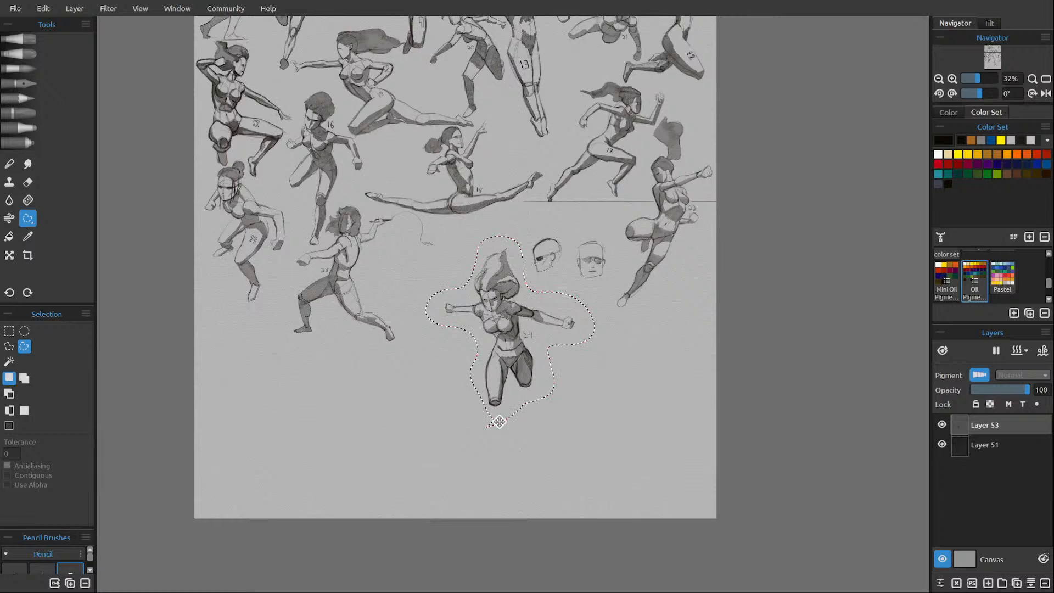
left_click(9, 255)
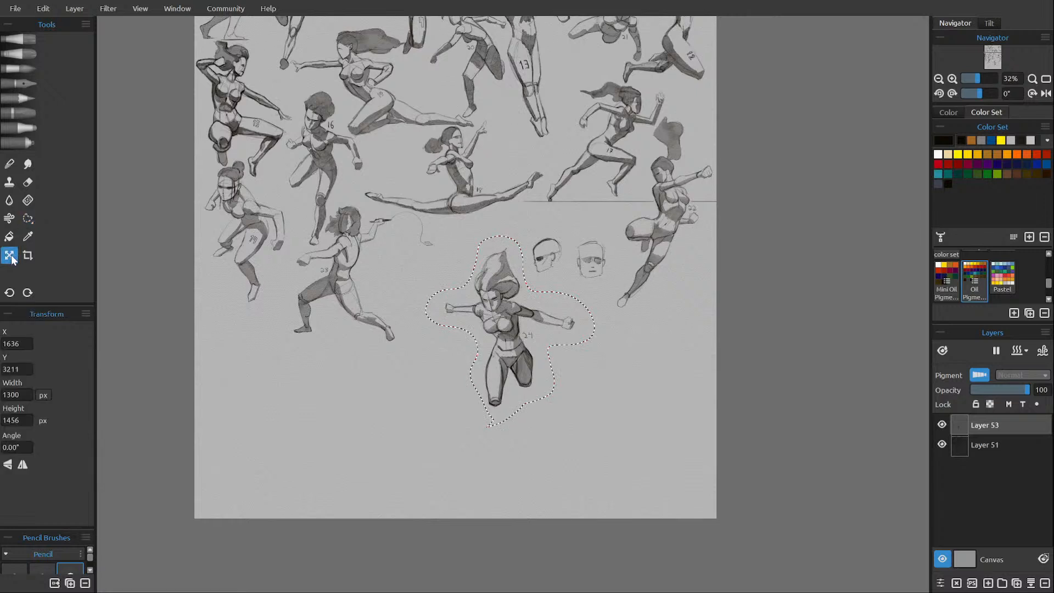
mouse_move(505, 306)
left_mouse_down()
mouse_move(479, 285)
mouse_move(477, 268)
left_mouse_up()
left_click_drag(561, 392, 543, 372)
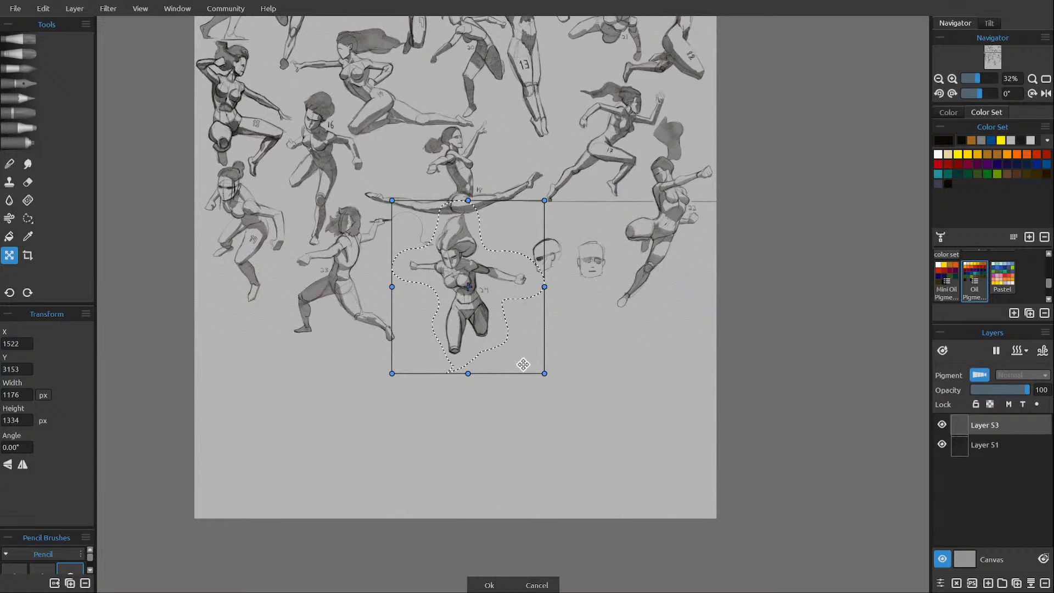
left_click(490, 582)
key("ctrl+d")
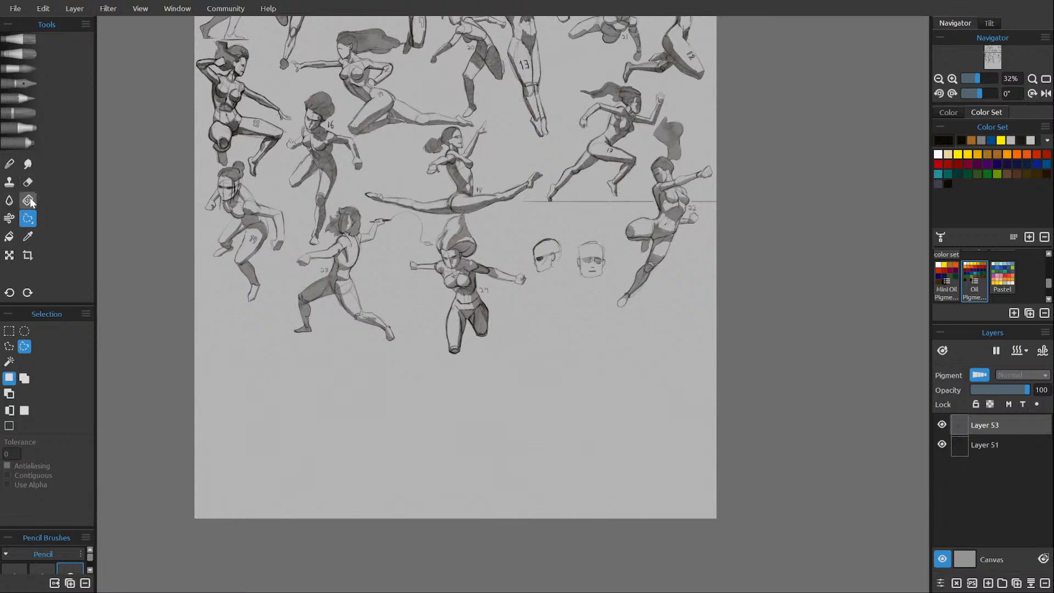
Lasso the two head studies and move them below figure 22 at the sheet's right edge.
mouse_move(559, 227)
left_mouse_down()
mouse_move(526, 238)
mouse_move(522, 262)
mouse_move(539, 286)
mouse_move(582, 305)
left_mouse_up()
mouse_move(616, 261)
left_mouse_down()
mouse_move(601, 229)
mouse_move(567, 221)
left_mouse_up()
key("ctrl+t")
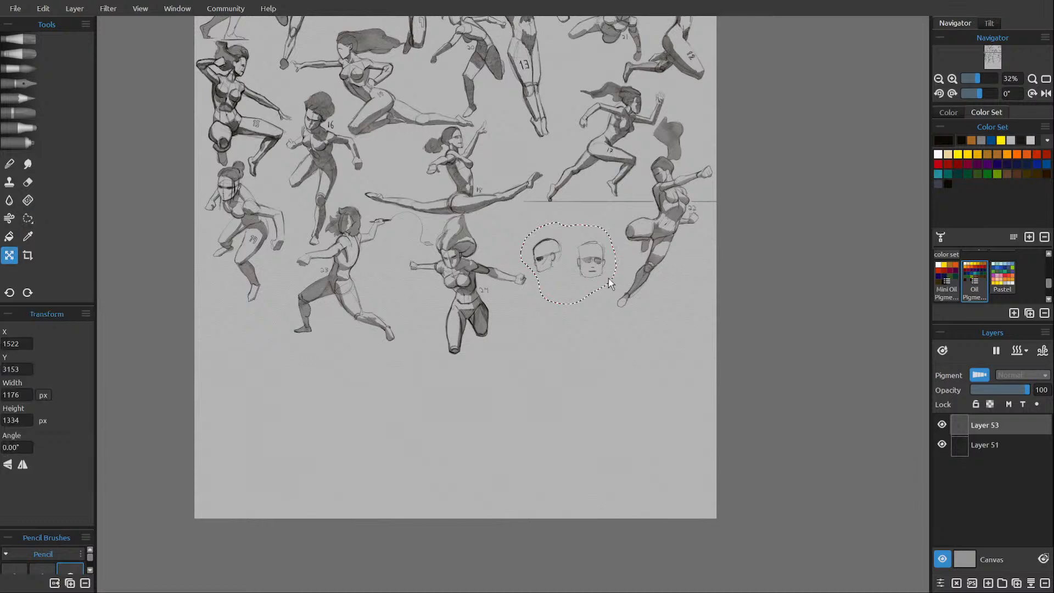
mouse_move(593, 294)
left_mouse_down()
mouse_move(653, 354)
mouse_move(683, 355)
mouse_move(702, 315)
left_mouse_up()
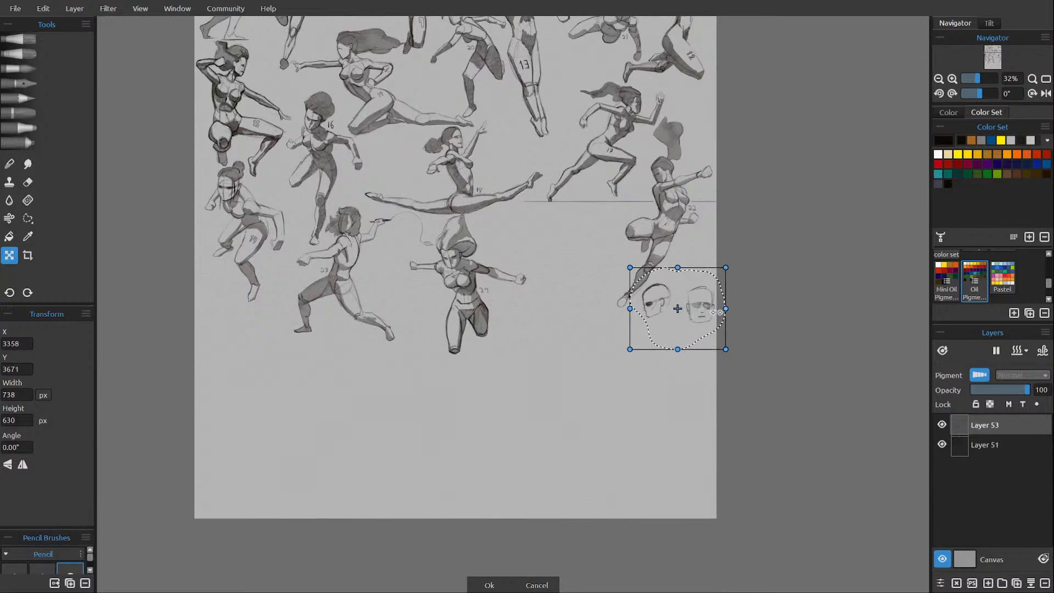
left_click(494, 586)
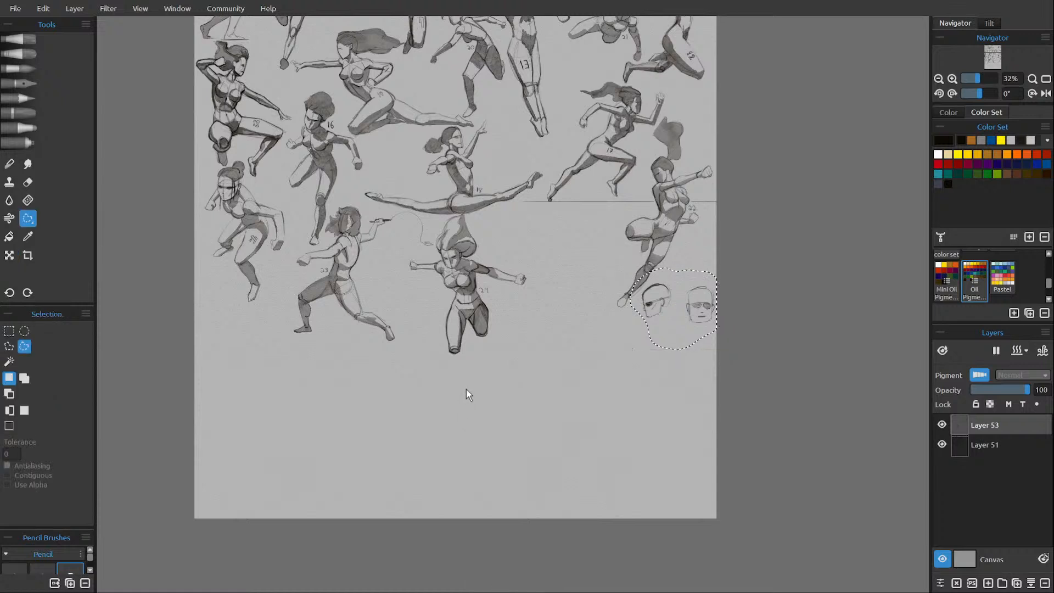
Lasso figure 24 again, move it next to figure 22 and scale the selection to 1192 × 1498 px.
mouse_move(508, 370)
left_mouse_down()
mouse_move(413, 191)
mouse_move(394, 288)
mouse_move(471, 377)
left_mouse_up()
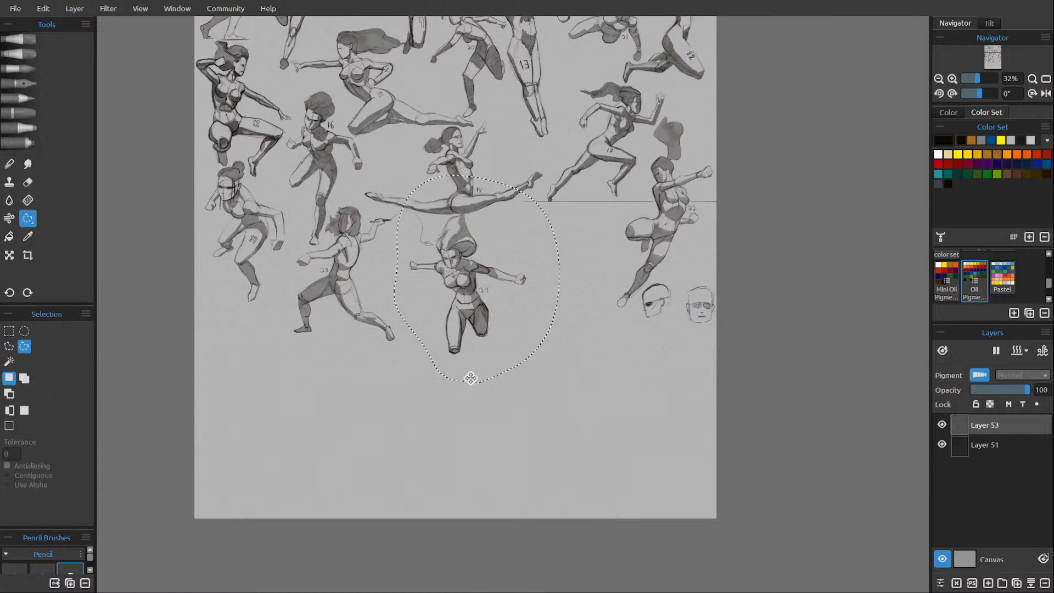
left_click(11, 258)
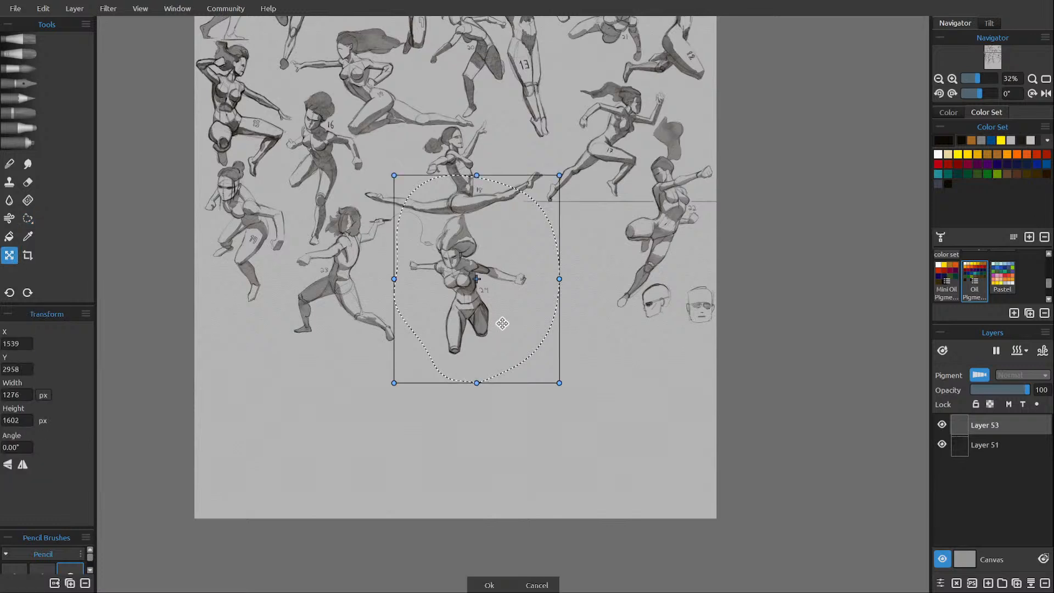
left_click_drag(499, 322, 601, 305)
left_click_drag(505, 362, 518, 343)
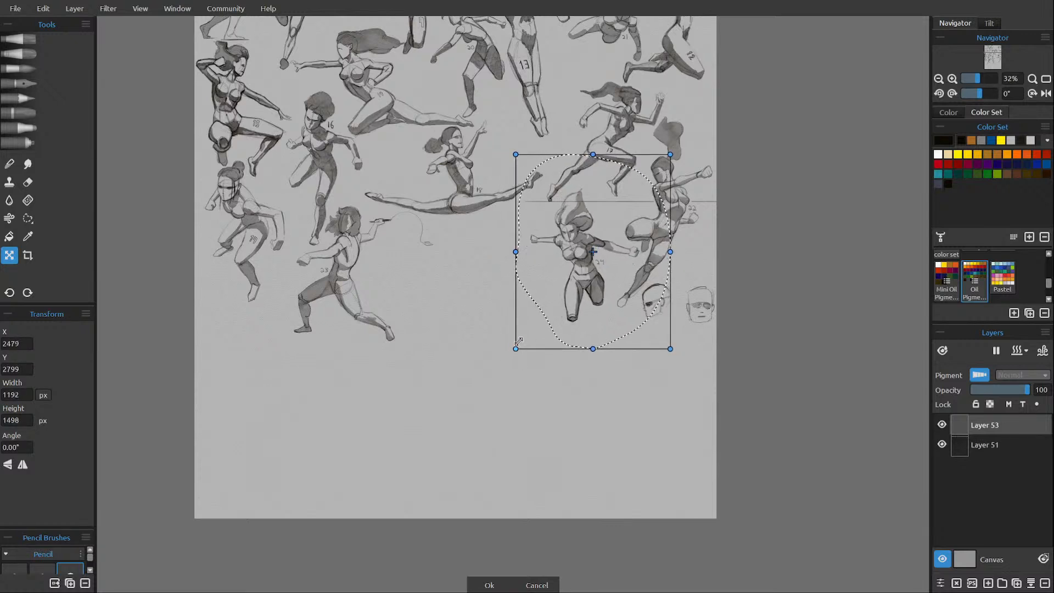
key("Return")
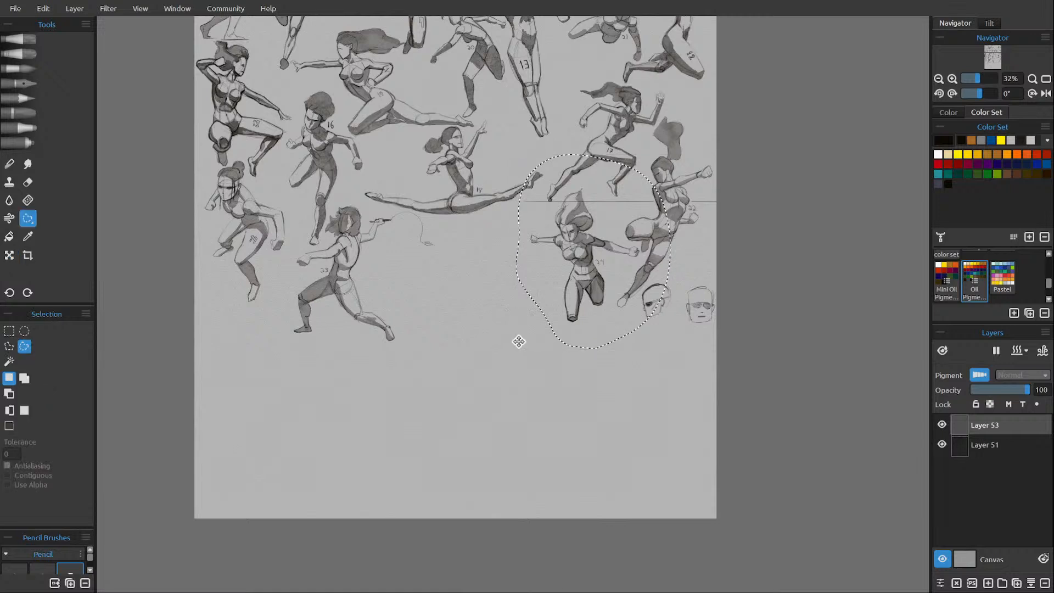
On Layer 51, erase the ground line where it crosses figure 24's hair, using the H pencil in eraser mode.
left_click(986, 443)
left_click(22, 99)
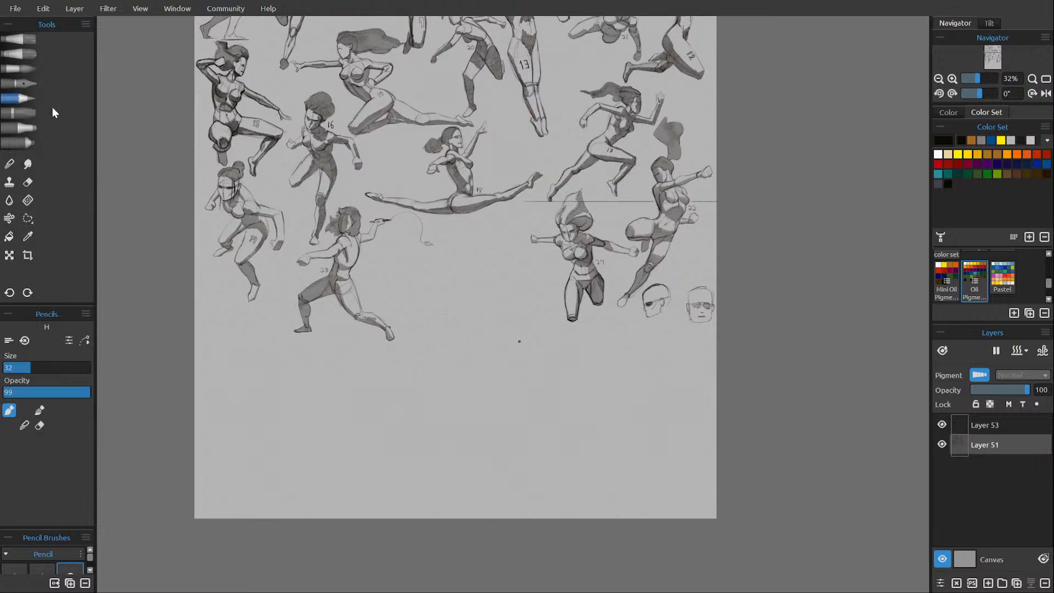
key("e")
Merge Layer 53 down onto Layer 51 and add a new layer above it.
left_click(993, 427)
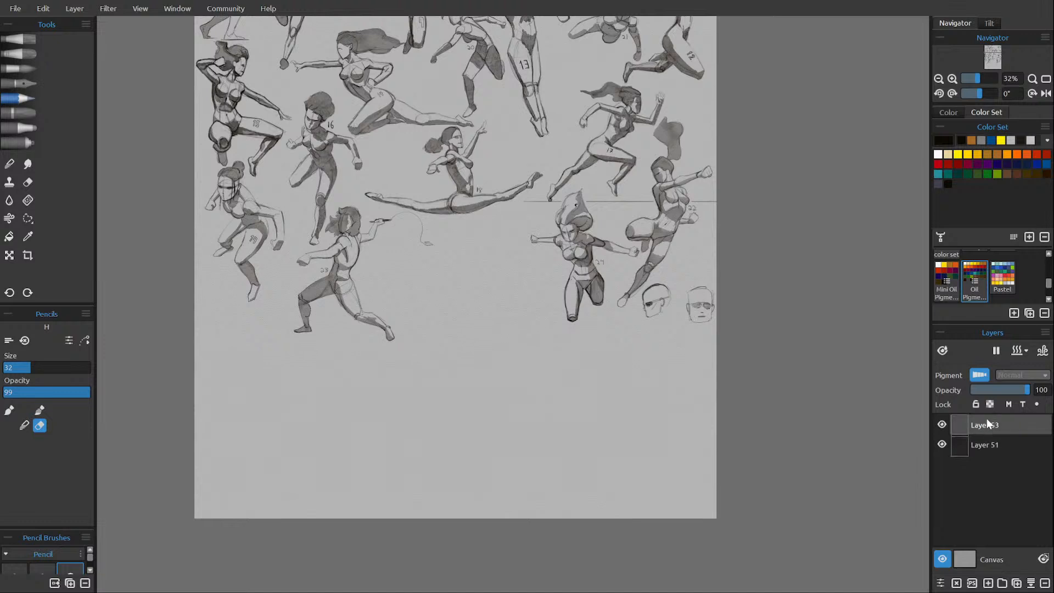
left_click(1029, 585)
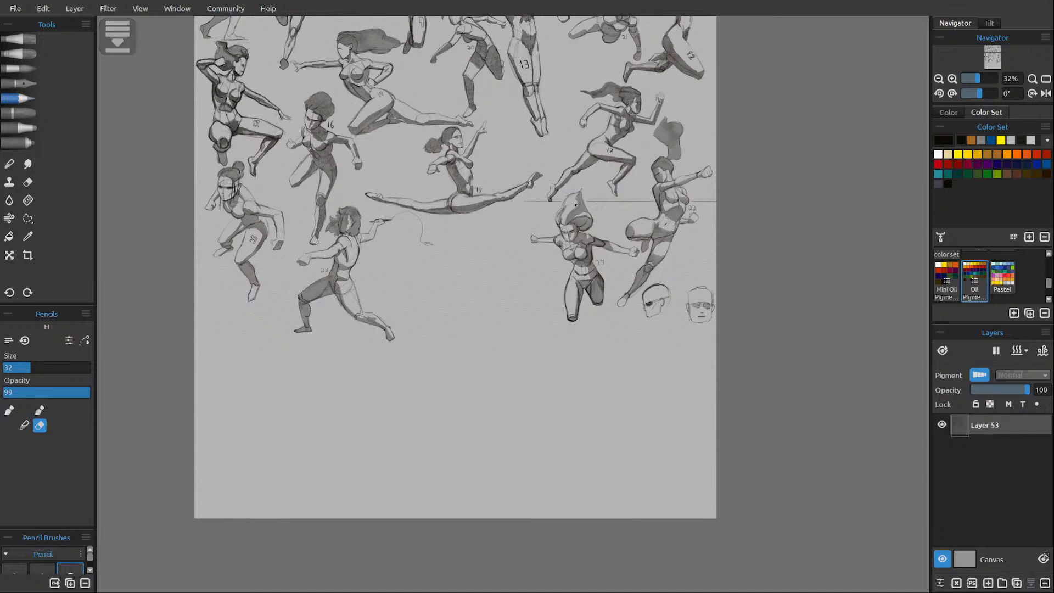
left_click(988, 583)
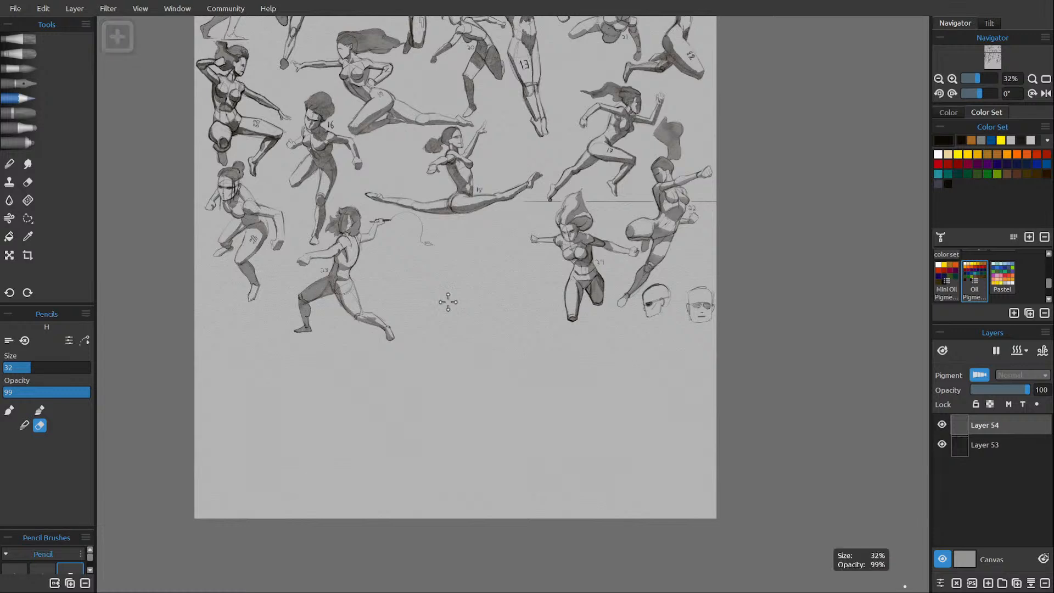
Save the figure sheet.
scroll(447, 298, "up", 5)
left_click_drag(461, 353, 449, 317)
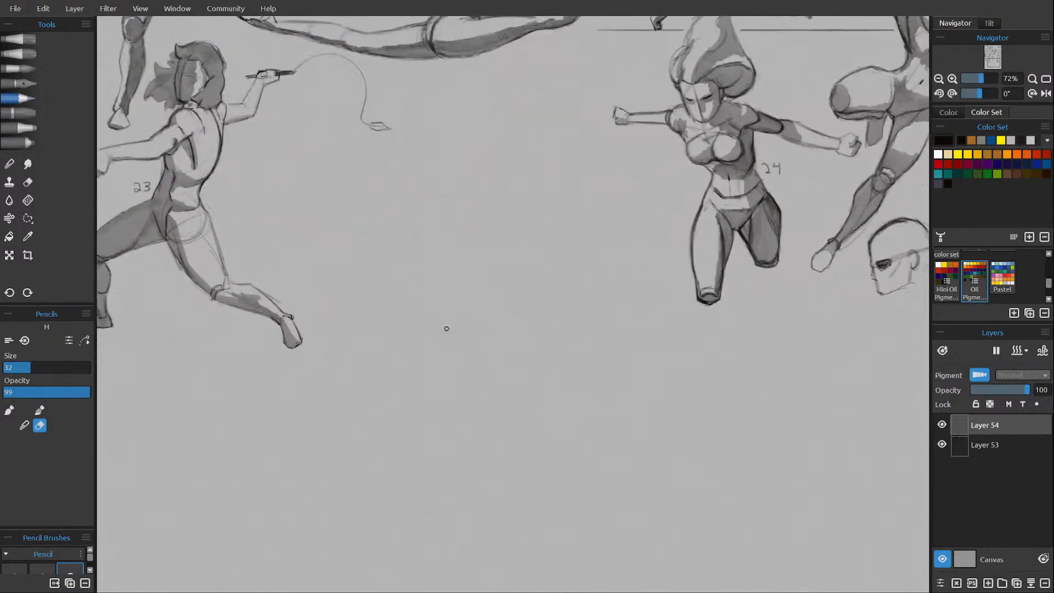
key("ctrl+s")
Examine the numbered figures across the whole sheet and the empty area below figures 23 and 24.
scroll(337, 330, "down", 4)
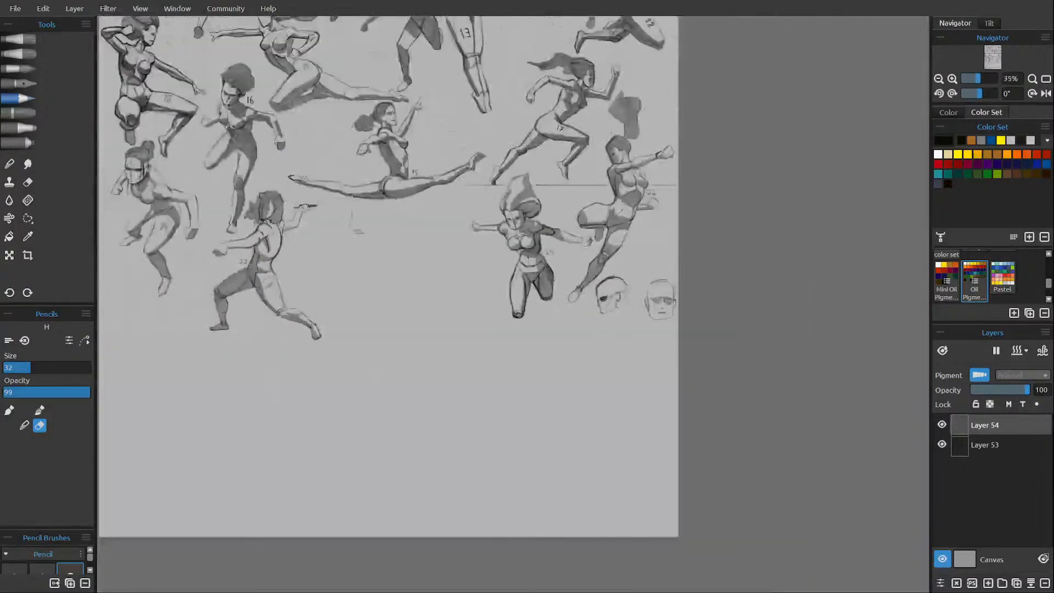
scroll(369, 349, "down", 1)
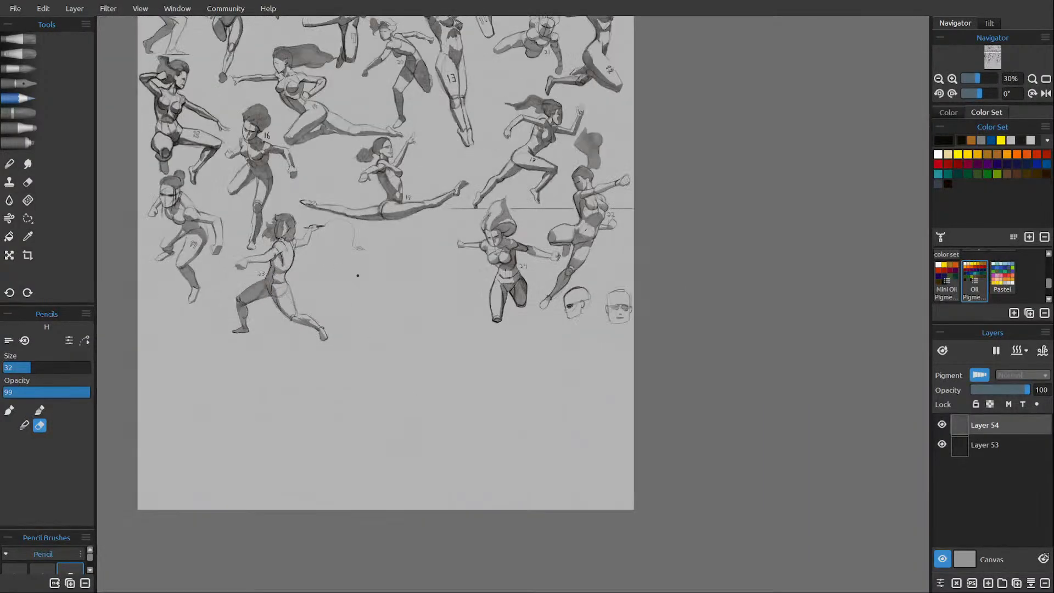
left_click_drag(309, 135, 335, 344)
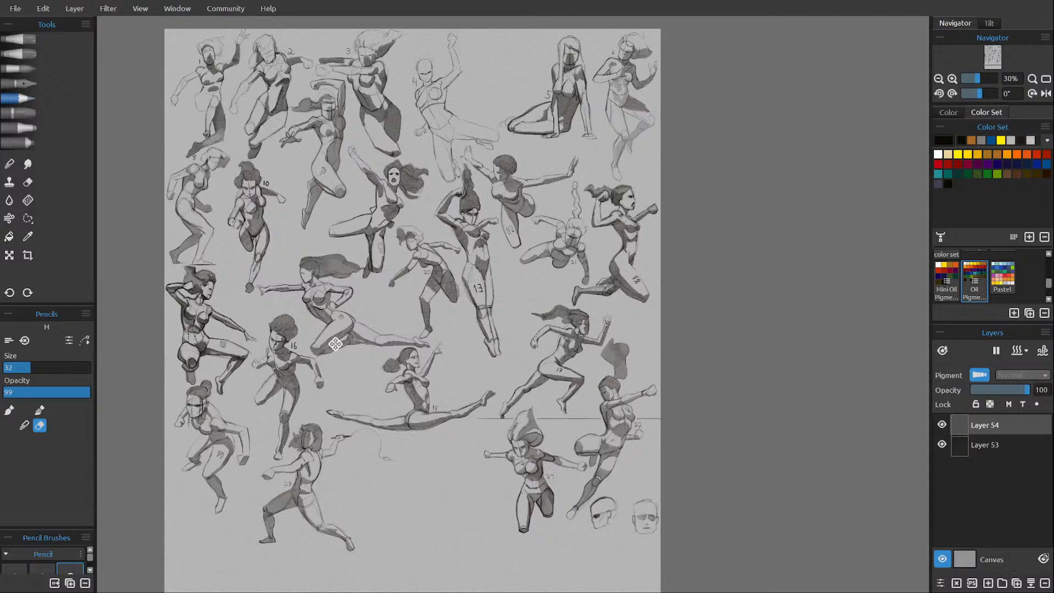
left_click_drag(335, 344, 336, 224)
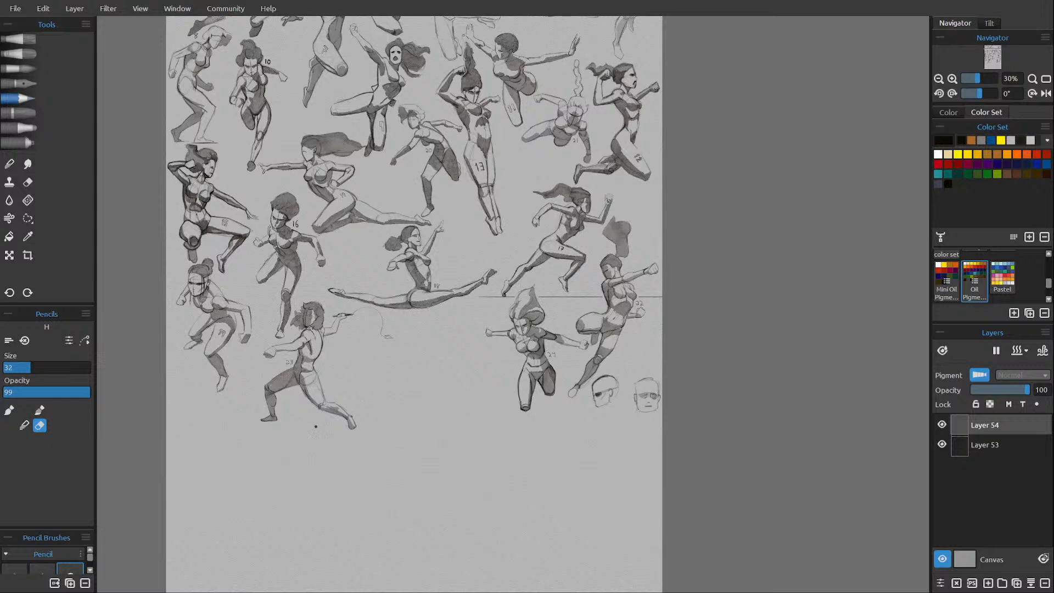
scroll(329, 421, "up", 3)
left_click_drag(415, 409, 431, 346)
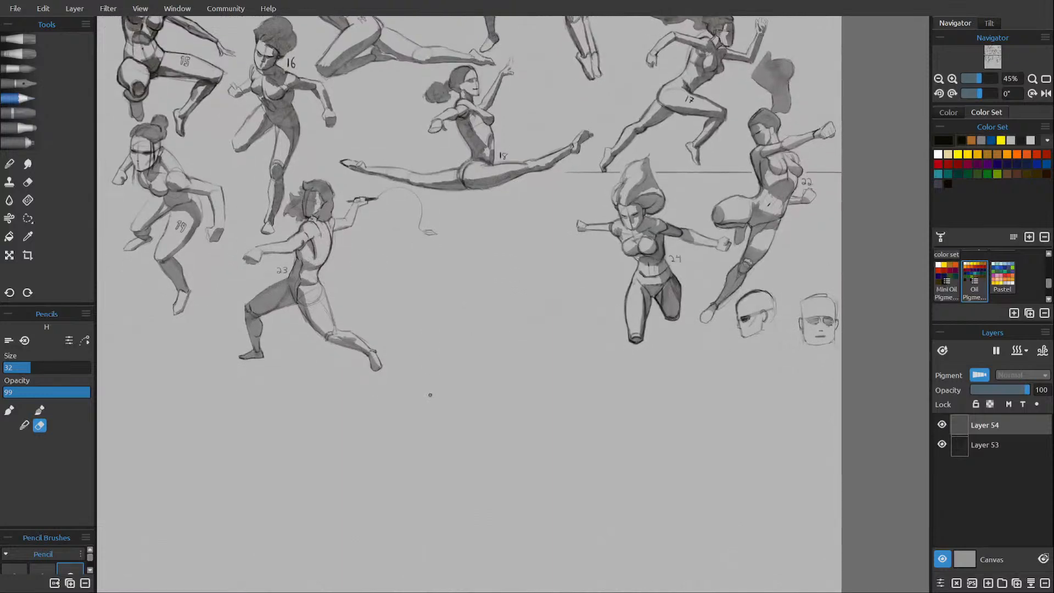
scroll(430, 395, "up", 3)
mouse_move(431, 396)
left_mouse_down()
mouse_move(421, 379)
mouse_move(430, 362)
left_mouse_up()
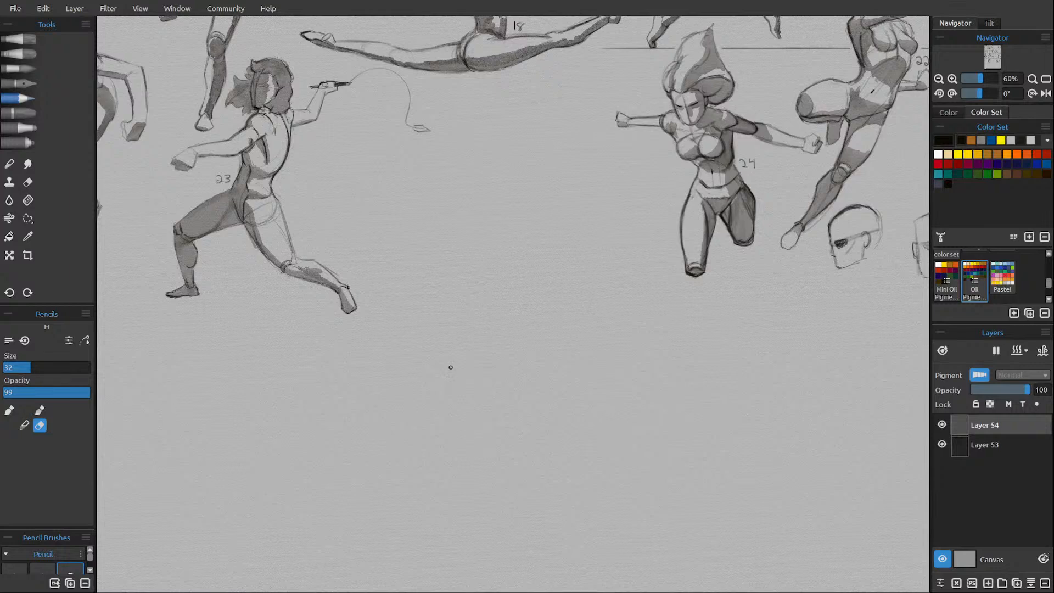
scroll(529, 351, "right", 2)
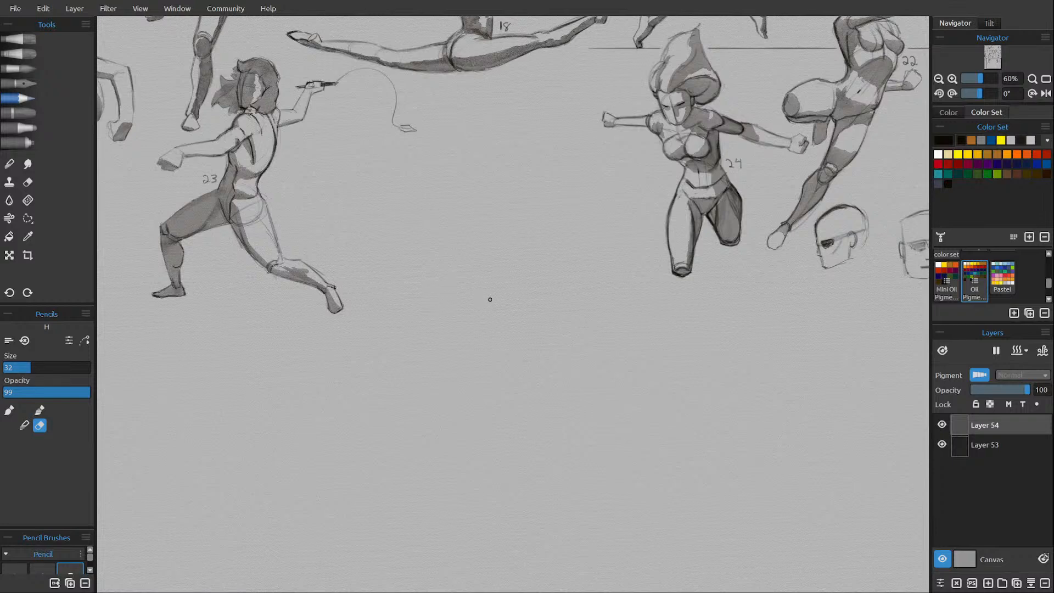
left_click_drag(499, 366, 483, 259)
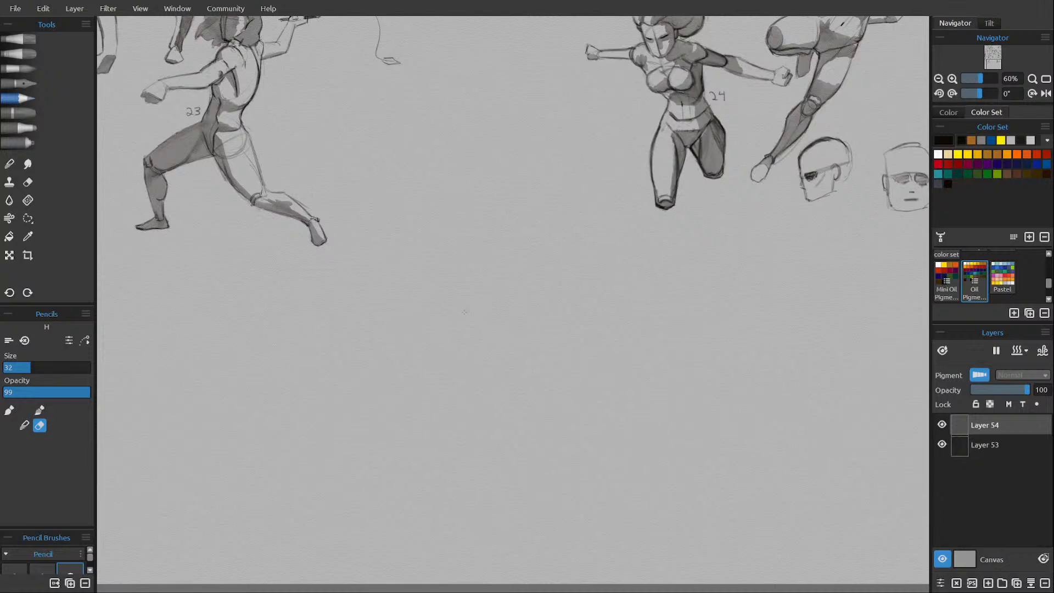
On Layer 54, sketch the sides and flat top of a new figure's ribcage in the empty area between and below figures 23 and 24.
key("e")
left_click_drag(457, 264, 460, 320)
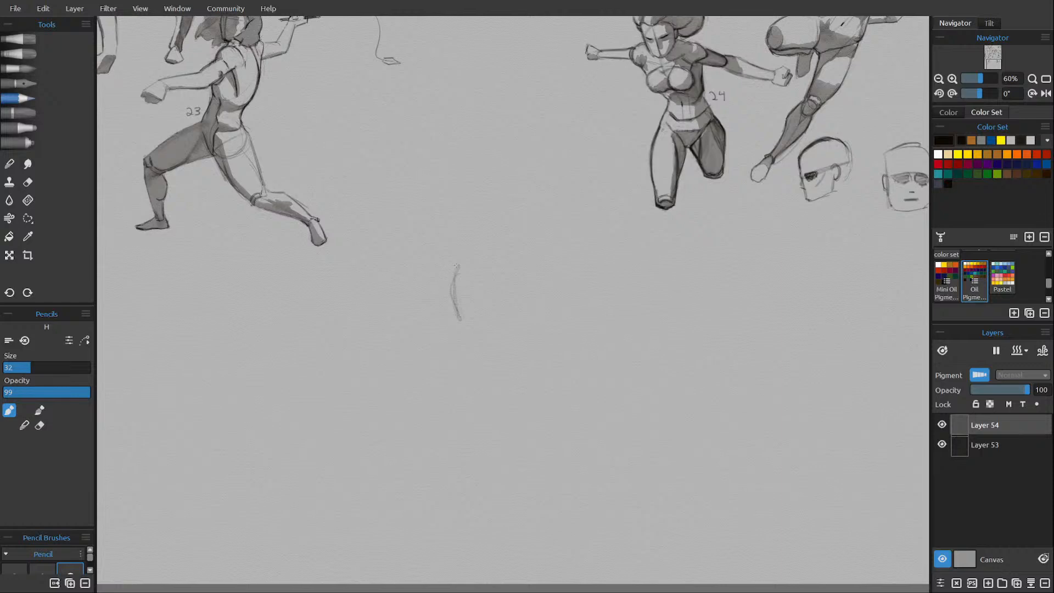
mouse_move(465, 259)
left_mouse_down()
mouse_move(500, 265)
mouse_move(518, 294)
mouse_move(510, 261)
mouse_move(511, 313)
mouse_move(508, 265)
mouse_move(504, 318)
left_mouse_up()
key("e")
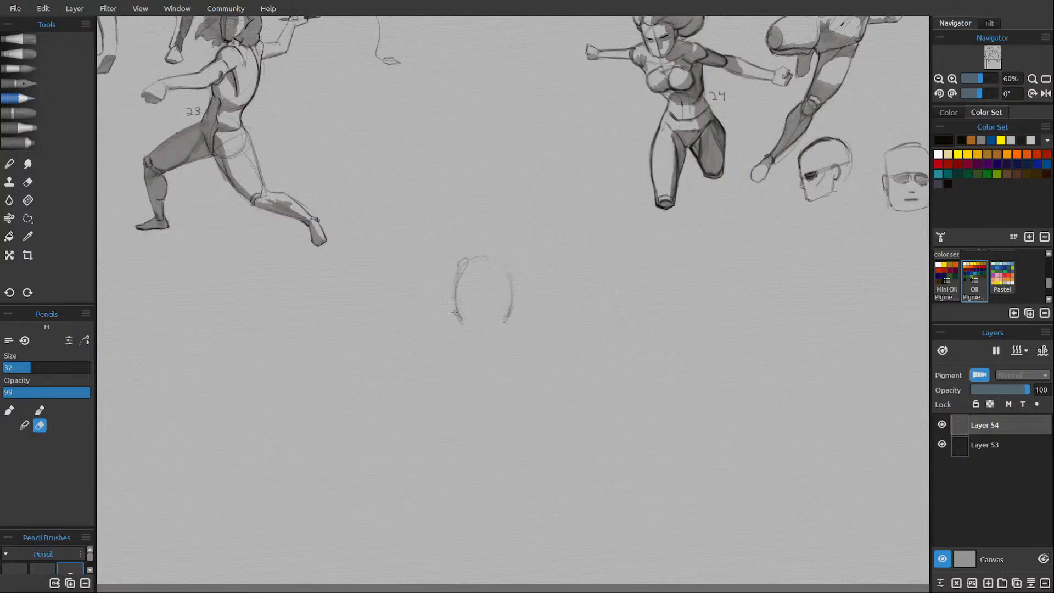
key("e")
mouse_move(461, 273)
left_mouse_down()
mouse_move(509, 271)
mouse_move(459, 274)
left_mouse_up()
mouse_move(458, 274)
left_mouse_down()
mouse_move(464, 324)
mouse_move(458, 280)
mouse_move(510, 313)
mouse_move(507, 274)
mouse_move(508, 321)
left_mouse_up()
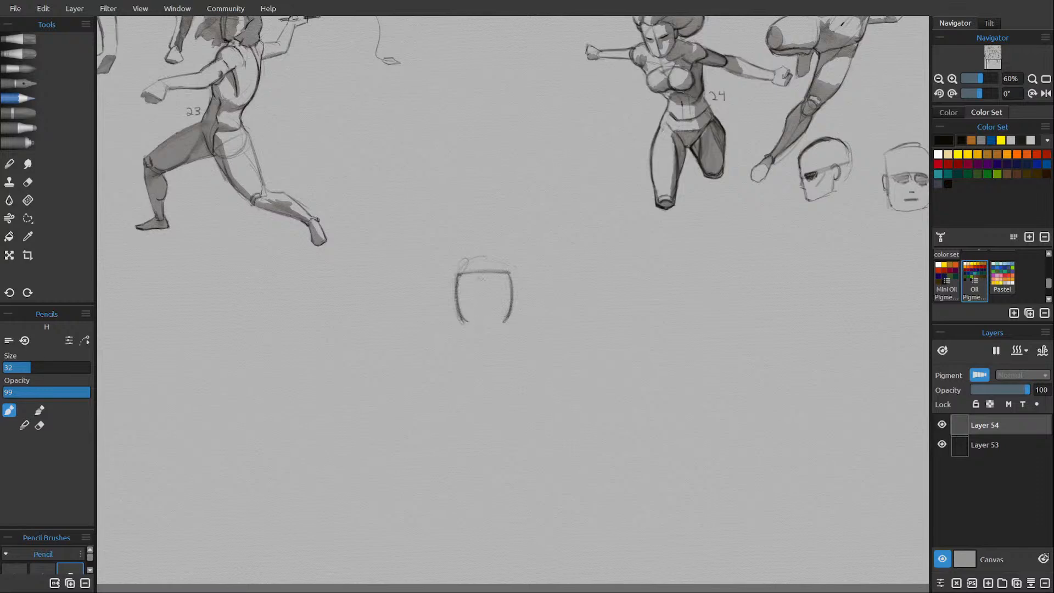
Draw the torso's vertical centre line and the arch of the ribs along the bottom of the ribcage, cleaning up with the eraser mode.
mouse_move(475, 282)
left_mouse_down()
mouse_move(487, 282)
mouse_move(489, 310)
left_mouse_up()
key("e")
key("e")
mouse_move(487, 282)
left_mouse_down()
mouse_move(486, 321)
mouse_move(492, 310)
mouse_move(502, 321)
mouse_move(483, 311)
mouse_move(468, 323)
mouse_move(486, 283)
mouse_move(484, 351)
mouse_move(461, 314)
mouse_move(463, 325)
left_mouse_up()
key("e")
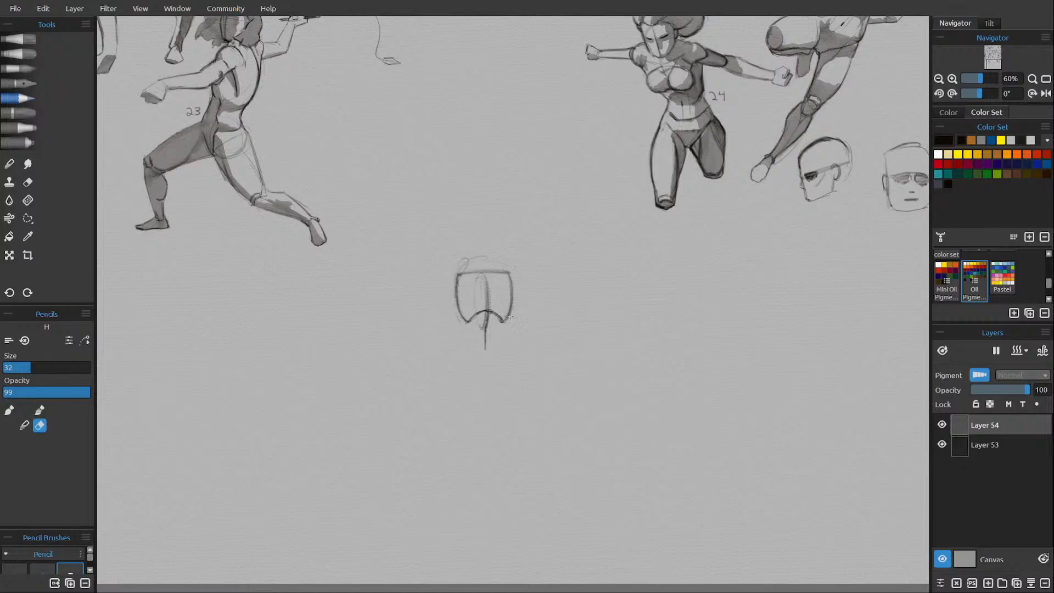
key("e")
Sketch the waist sides, the curved belt line and the V-shaped pelvis below the ribcage.
mouse_move(466, 323)
left_mouse_down()
mouse_move(464, 337)
mouse_move(466, 329)
left_mouse_up()
mouse_move(504, 328)
left_mouse_down()
mouse_move(505, 343)
mouse_move(479, 352)
mouse_move(494, 349)
left_mouse_up()
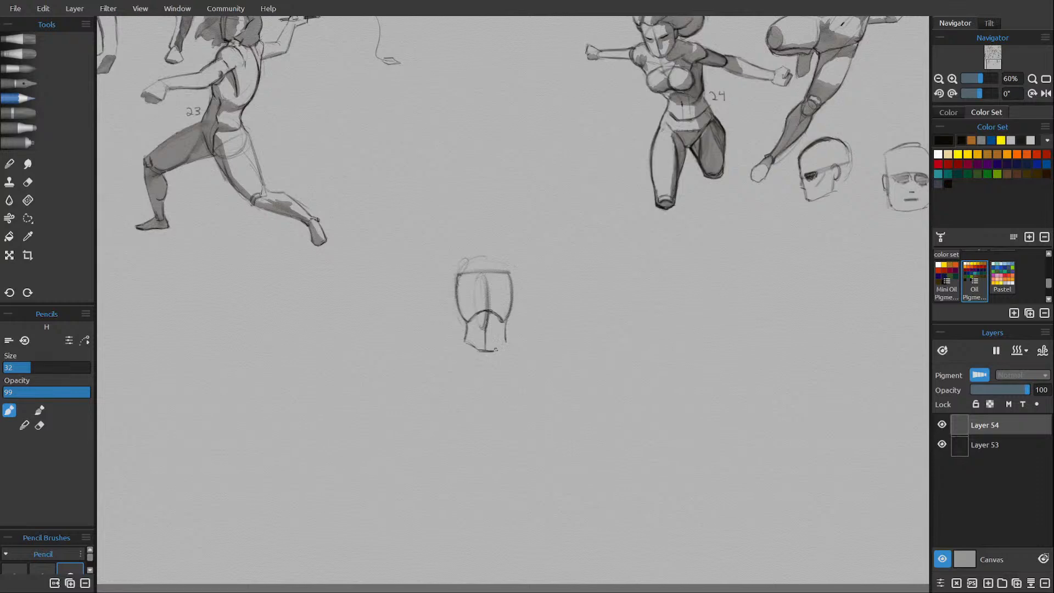
mouse_move(494, 350)
left_mouse_down()
mouse_move(504, 345)
mouse_move(482, 350)
left_mouse_up()
left_click_drag(483, 375, 485, 375)
mouse_move(467, 337)
left_mouse_down()
mouse_move(459, 352)
mouse_move(483, 376)
mouse_move(512, 356)
mouse_move(491, 376)
left_mouse_up()
Draw the hips and outer thigh contours, the line dividing the thighs and the two rounded knees.
left_click_drag(459, 354, 452, 376)
mouse_move(508, 348)
left_mouse_down()
mouse_move(517, 374)
mouse_move(511, 357)
mouse_move(515, 397)
mouse_move(501, 427)
left_mouse_up()
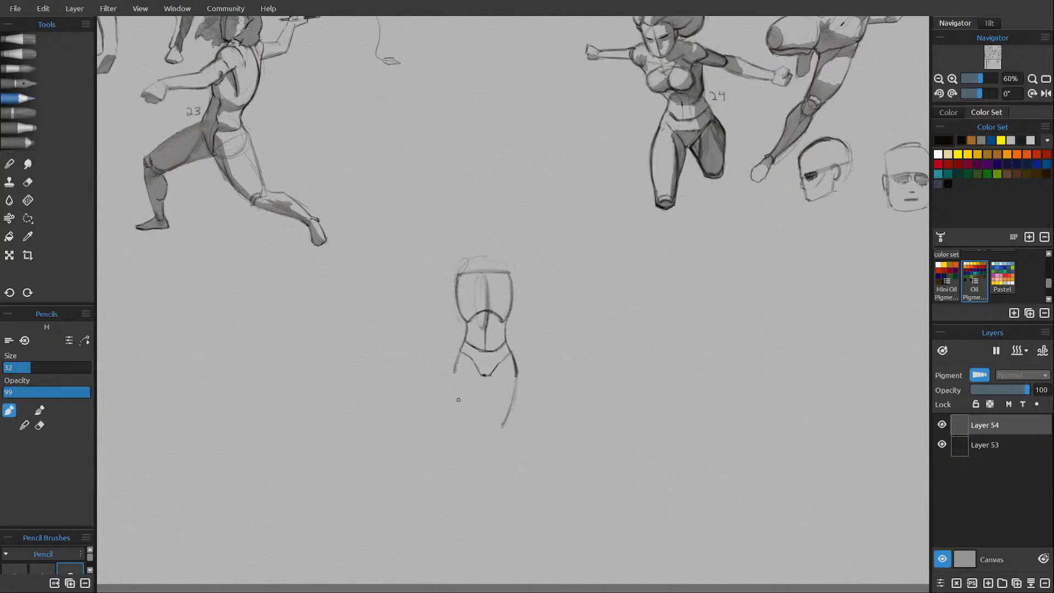
left_click_drag(454, 386, 472, 430)
left_click_drag(516, 367, 498, 430)
left_click_drag(485, 388, 486, 434)
left_click_drag(499, 439, 497, 448)
mouse_move(477, 427)
left_mouse_down()
mouse_move(494, 450)
mouse_move(499, 436)
mouse_move(485, 449)
mouse_move(477, 437)
left_mouse_up()
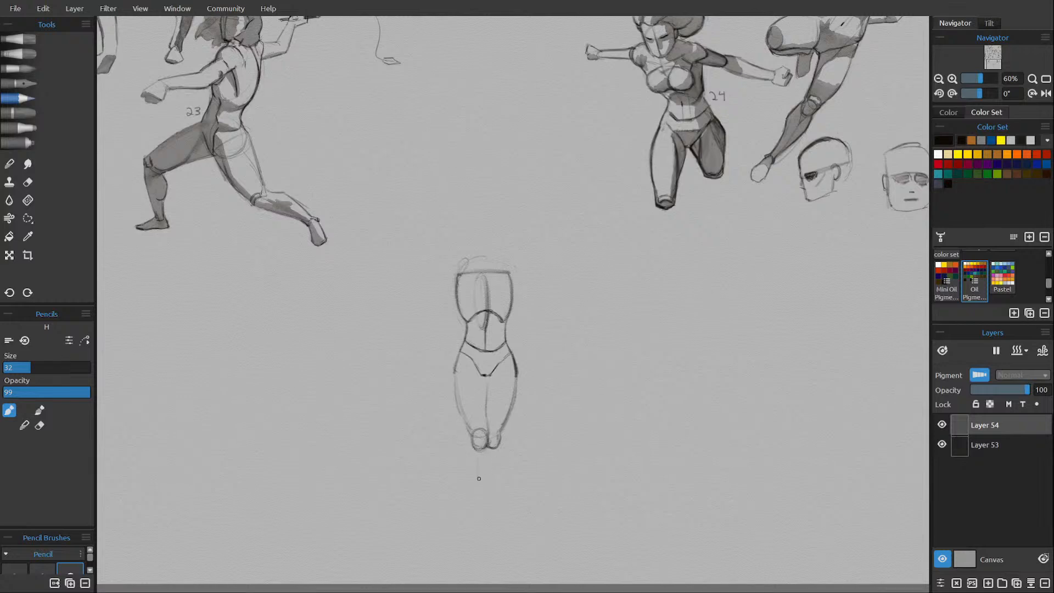
Sketch the lower leg beneath the figure's right knee down to the ankle and start the line between the calves.
left_click_drag(478, 455, 488, 515)
left_click_drag(492, 510, 481, 469)
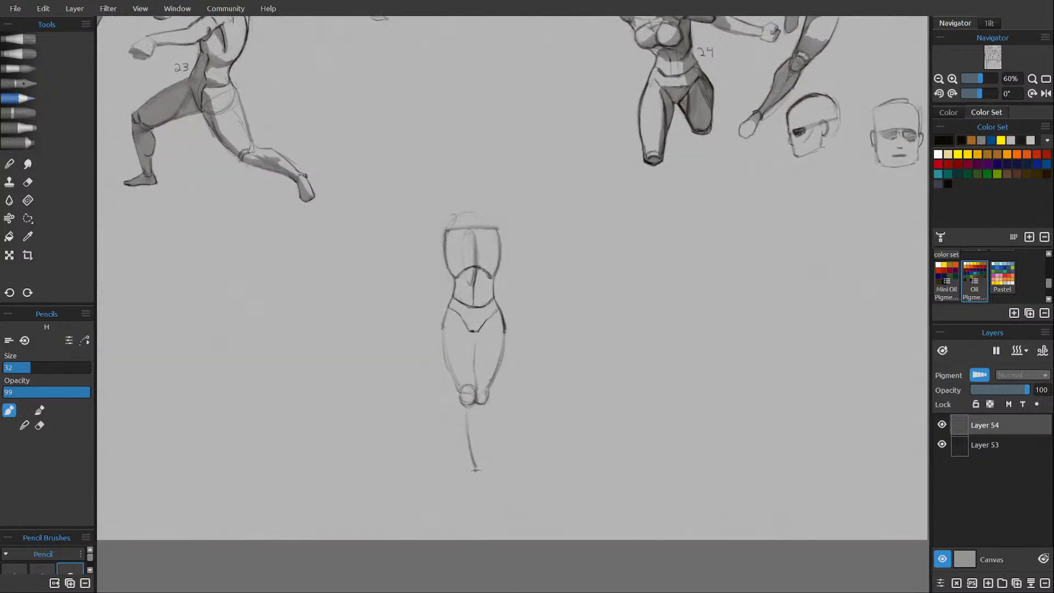
left_click_drag(461, 399, 471, 468)
left_click_drag(474, 404, 477, 428)
mouse_move(601, 71)
left_mouse_down()
mouse_move(604, 162)
mouse_move(617, 206)
mouse_move(722, 357)
mouse_move(815, 437)
left_mouse_up()
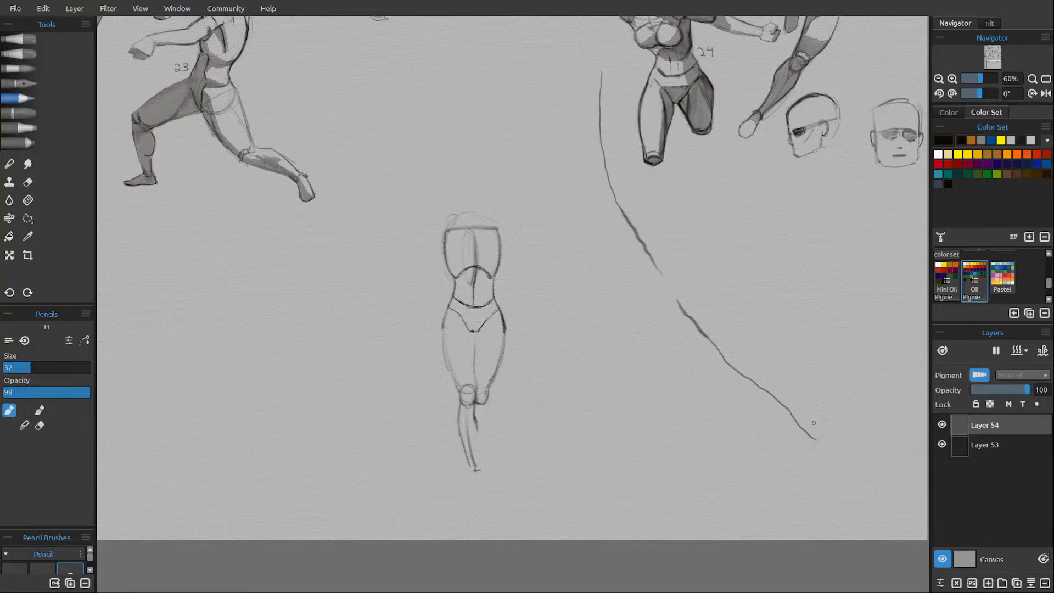
key("ctrl+z")
key("ctrl+z")
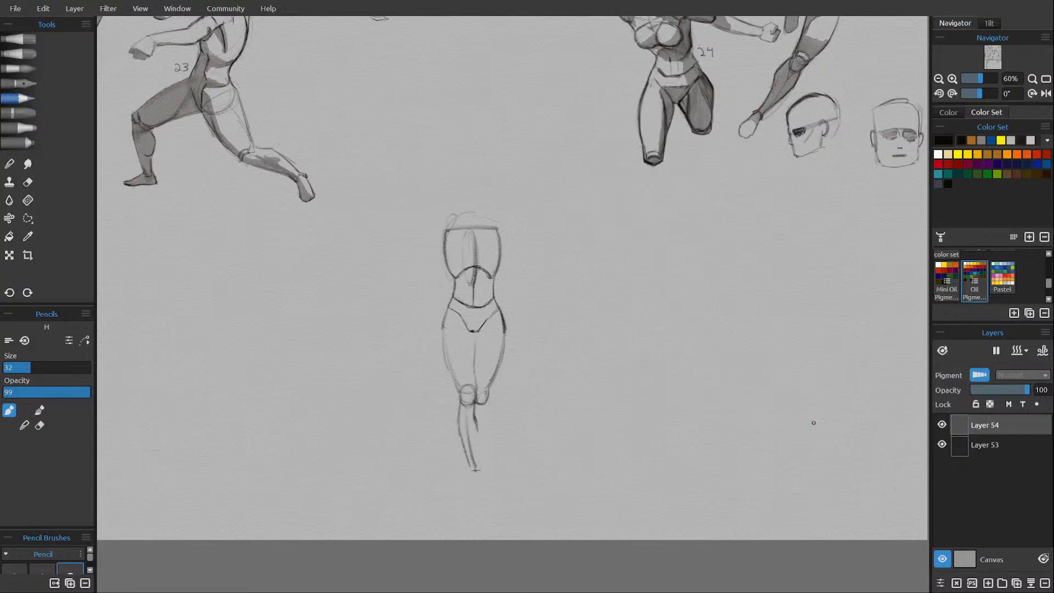
Draw the calf contours of the other lower leg and outline the pointed foot below the ankles.
left_click_drag(475, 420, 476, 460)
left_click_drag(489, 420, 482, 467)
left_click_drag(471, 468, 476, 468)
left_click_drag(472, 464, 480, 491)
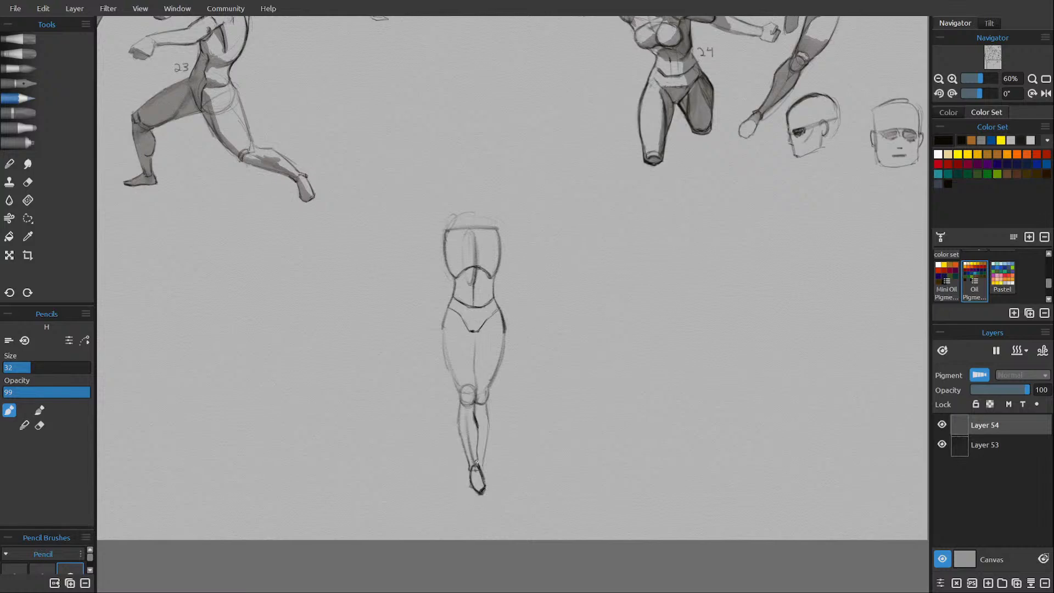
Erase the foot's rough edge and redraw its outline longer and cleaner, tapering to a point.
key("e")
left_click_drag(475, 469, 470, 487)
key("e")
left_click_drag(485, 486, 481, 468)
left_click_drag(470, 467, 470, 488)
key("e")
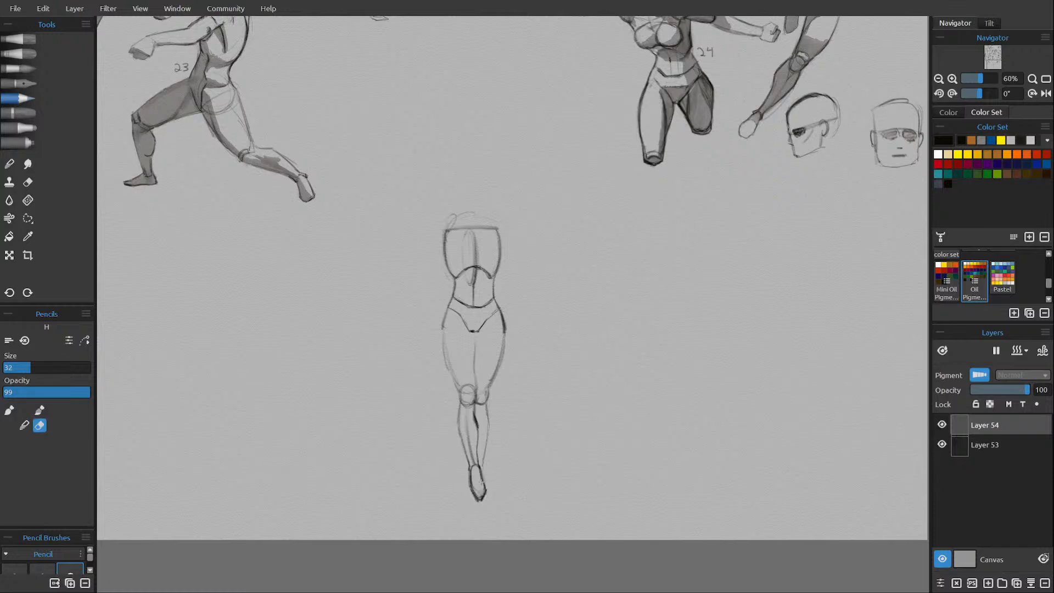
key("e")
Sketch the direction lines of both upper arms, the rounded shoulders and a curved line across the lower chest.
scroll(541, 364, "up", 1)
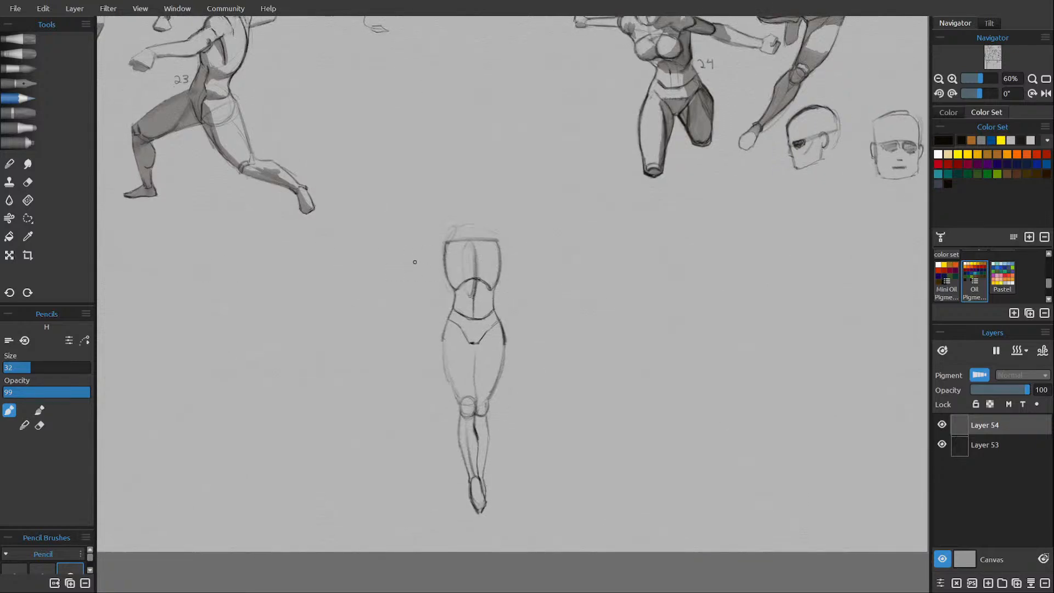
left_click_drag(405, 261, 448, 246)
left_click_drag(516, 257, 530, 265)
mouse_move(447, 240)
left_mouse_down()
mouse_move(436, 251)
mouse_move(444, 259)
mouse_move(498, 240)
mouse_move(502, 254)
left_mouse_up()
left_click_drag(456, 265, 495, 266)
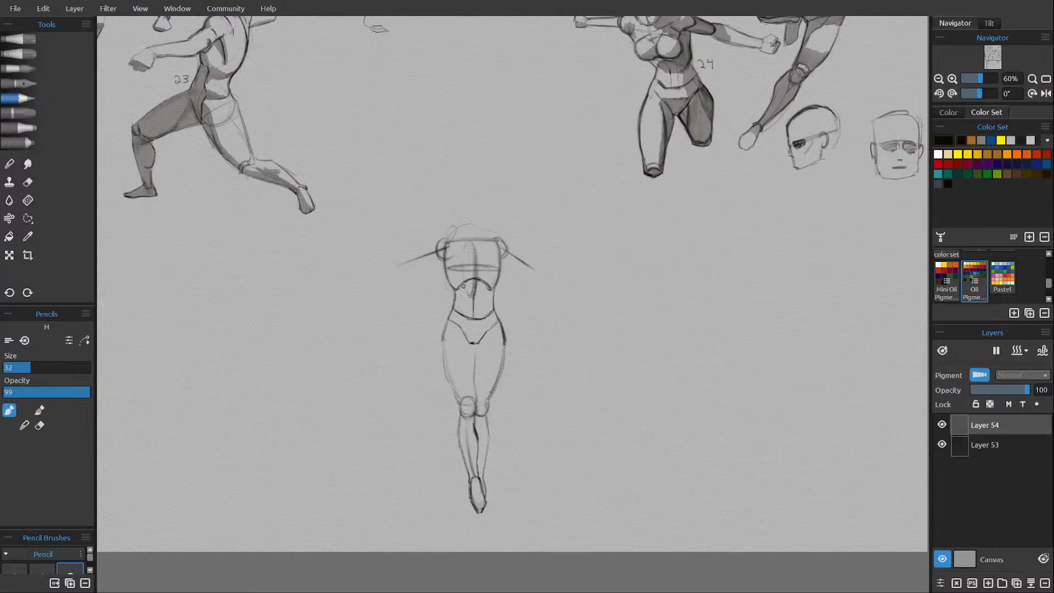
Strengthen the ribcage, waist and thigh contours, lighten the overlapping lines and shade the abdomen under the rib arch.
left_click_drag(444, 263, 455, 290)
mouse_move(449, 241)
left_mouse_down()
mouse_move(487, 238)
mouse_move(460, 238)
mouse_move(499, 251)
left_mouse_up()
key("e")
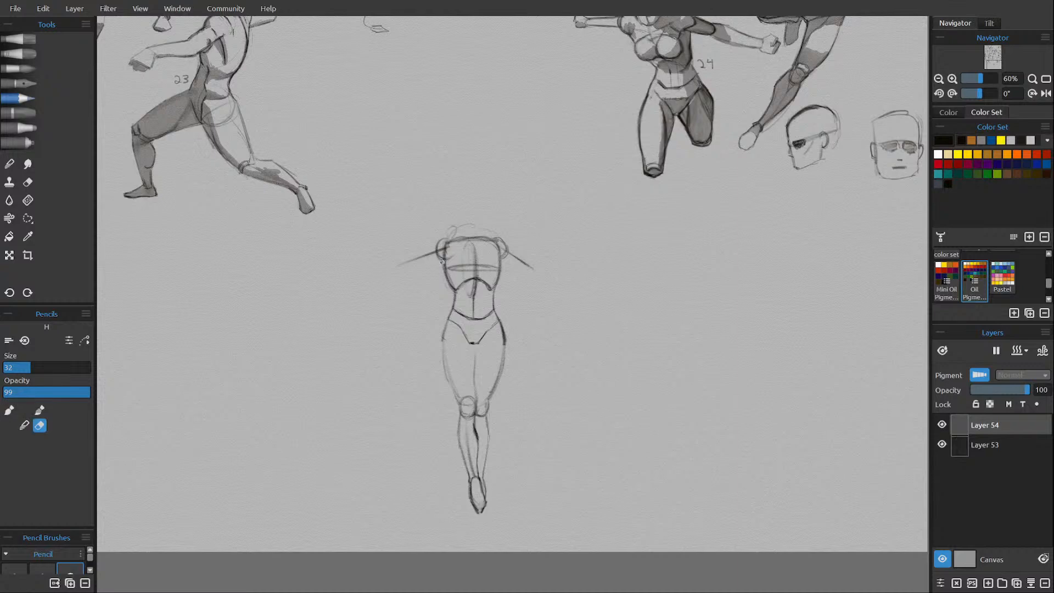
key("e")
key("e")
left_click_drag(447, 285, 445, 265)
key("e")
mouse_move(456, 289)
left_mouse_down()
mouse_move(441, 347)
mouse_move(449, 382)
left_mouse_up()
mouse_move(495, 314)
left_mouse_down()
mouse_move(462, 280)
mouse_move(473, 270)
mouse_move(459, 291)
mouse_move(476, 282)
mouse_move(468, 293)
mouse_move(484, 293)
mouse_move(460, 296)
mouse_move(500, 264)
mouse_move(497, 275)
mouse_move(449, 271)
left_mouse_up()
key("e")
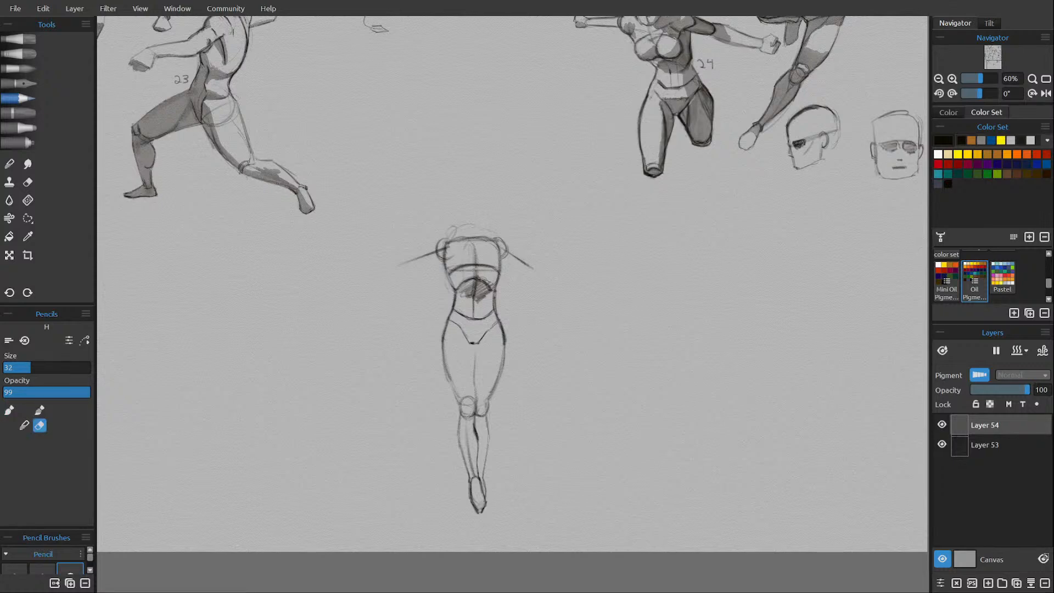
Darken the curved line across the chest and redefine both shoulder joints, erasing their rough edges.
key("e")
left_click_drag(451, 271, 495, 269)
key("e")
key("e")
left_click_drag(499, 241, 500, 260)
key("e")
key("e")
left_click_drag(447, 242, 446, 248)
mouse_move(485, 238)
left_mouse_down()
mouse_move(506, 247)
mouse_move(502, 263)
mouse_move(438, 245)
mouse_move(435, 257)
left_mouse_up()
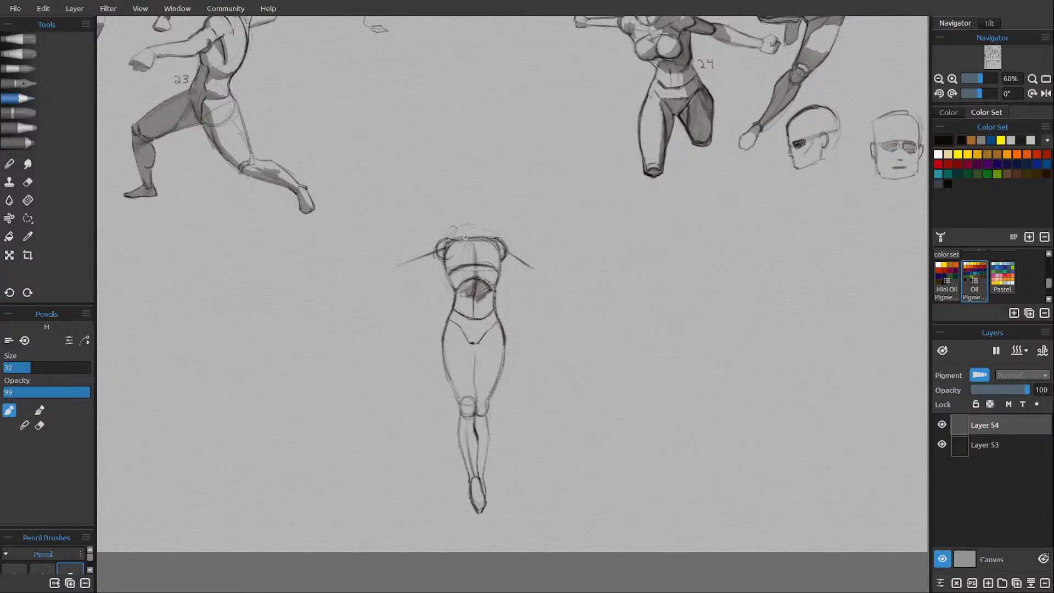
Mark the base of the neck and draw both upper arms extending outward from the shoulders.
left_click_drag(484, 240, 470, 242)
mouse_move(436, 248)
left_mouse_down()
mouse_move(414, 255)
mouse_move(456, 227)
mouse_move(455, 242)
mouse_move(404, 272)
left_mouse_up()
left_click_drag(449, 300, 409, 271)
left_click_drag(509, 248, 530, 264)
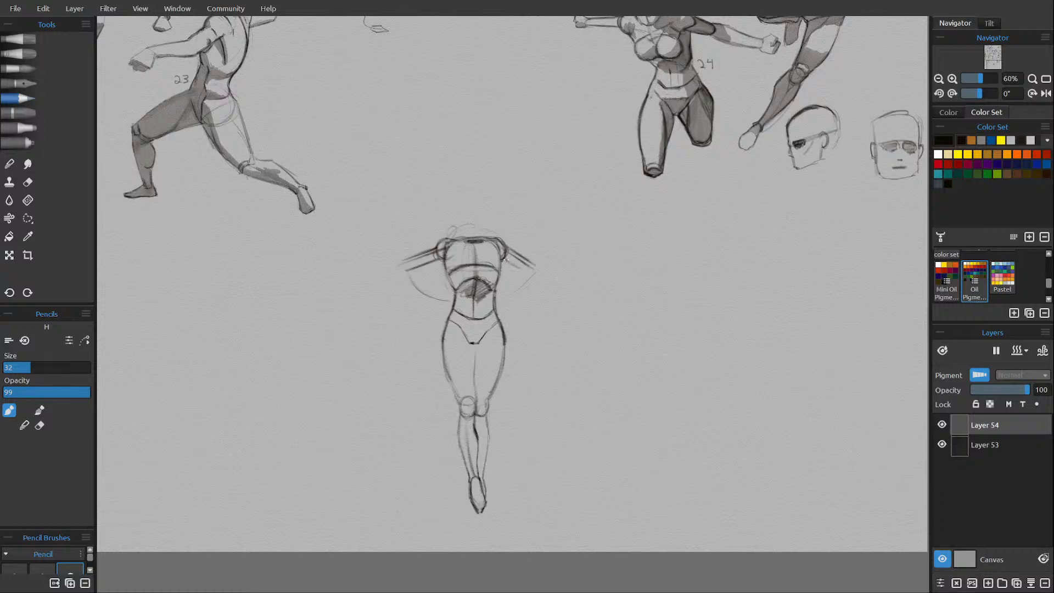
left_click_drag(506, 258, 527, 262)
Draw the figure's left forearm extending outward from the elbow, clean up the upper arm and trim the forearm at the wrist.
left_click_drag(535, 261, 583, 287)
left_click_drag(551, 266, 589, 284)
key("e")
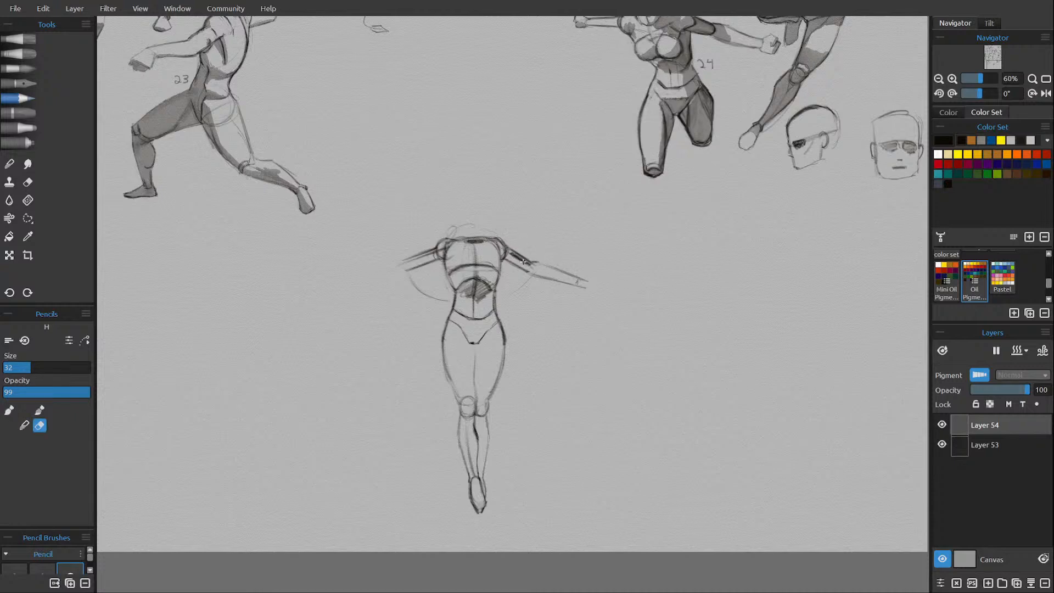
mouse_move(511, 254)
left_mouse_down()
mouse_move(531, 264)
mouse_move(509, 253)
left_mouse_up()
key("e")
key("e")
left_click_drag(582, 276, 583, 283)
key("e")
key("e")
left_click_drag(576, 281, 575, 277)
key("e")
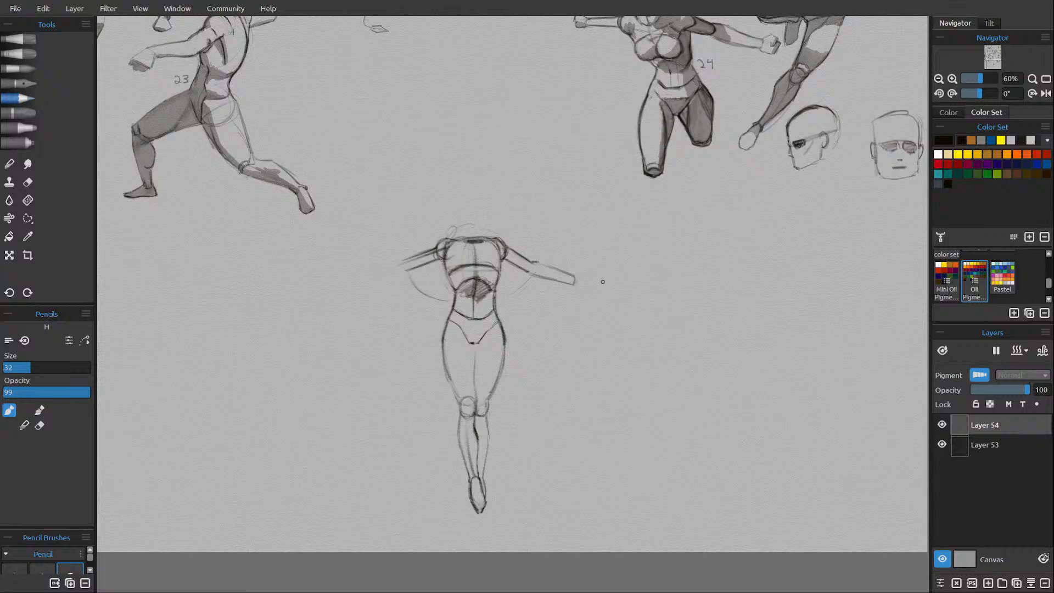
Sketch the hand at the end of the figure's left forearm.
scroll(587, 279, "down", 1)
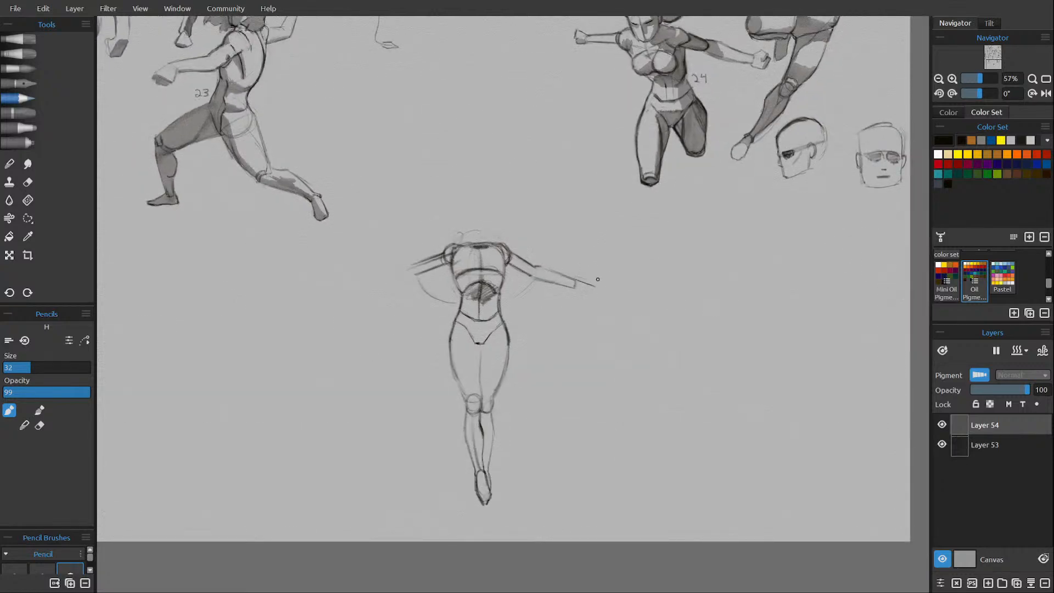
scroll(597, 278, "down", 3)
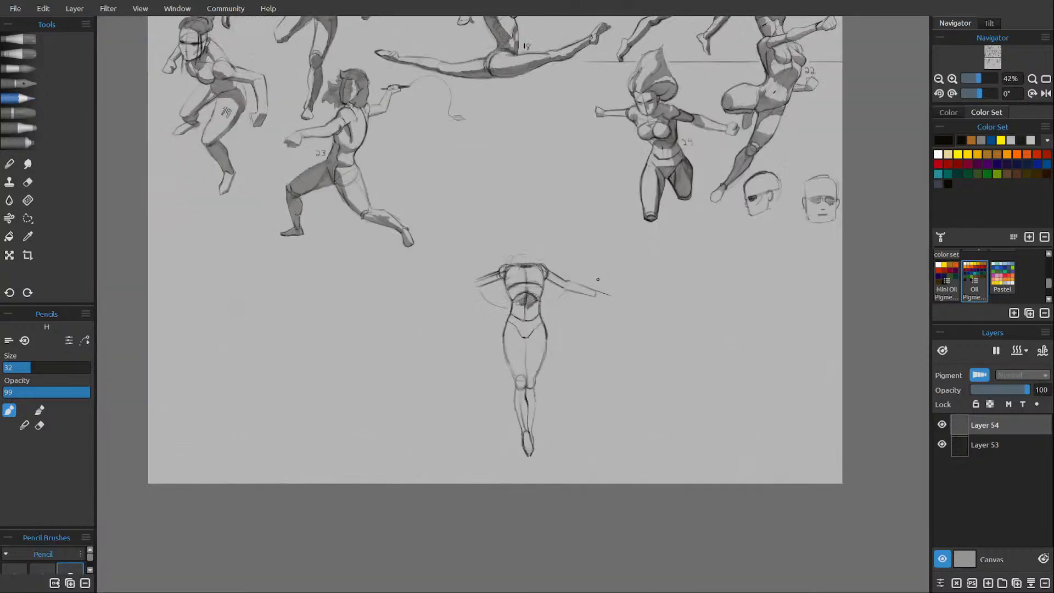
scroll(598, 278, "up", 3)
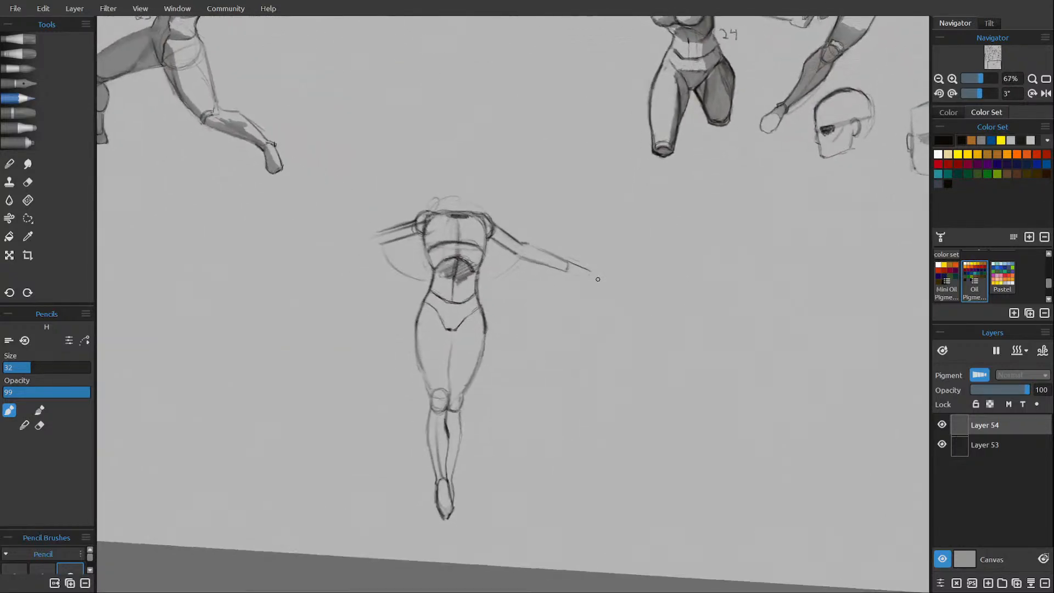
scroll(597, 279, "up", 1)
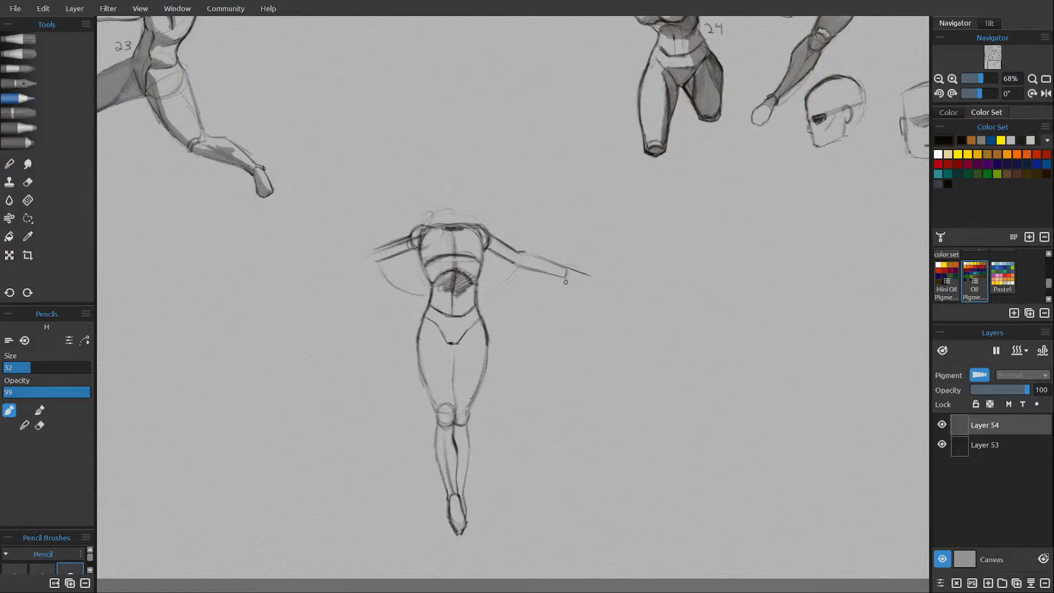
left_click_drag(567, 282, 574, 287)
left_click_drag(579, 278, 590, 282)
Clean up the lines of the figure's right upper arm and draw its elbow, outstretched forearm and wrist.
left_click_drag(403, 302, 452, 318)
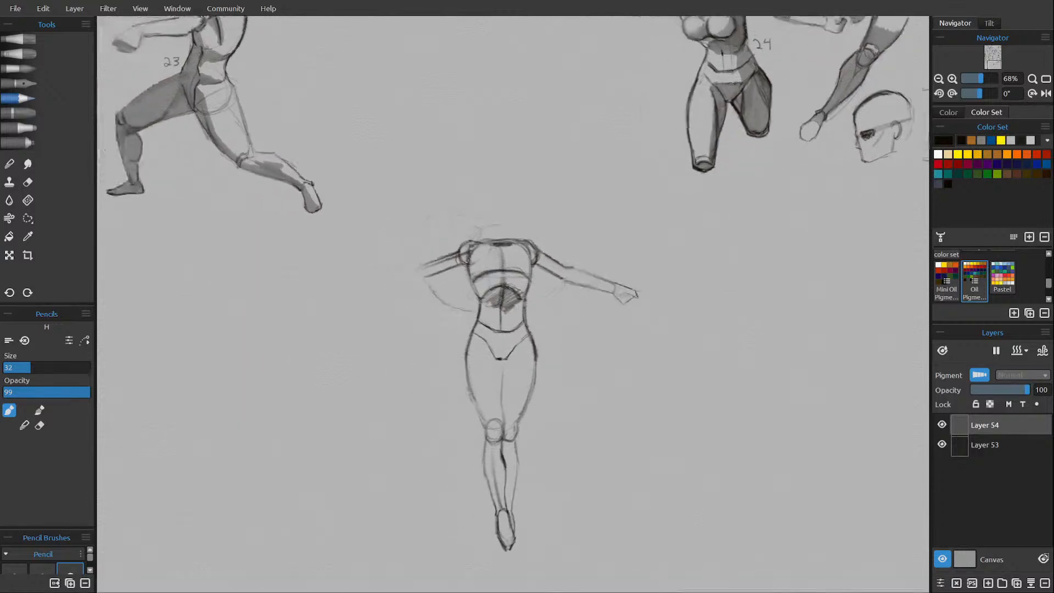
key("e")
left_click_drag(460, 253, 444, 269)
key("e")
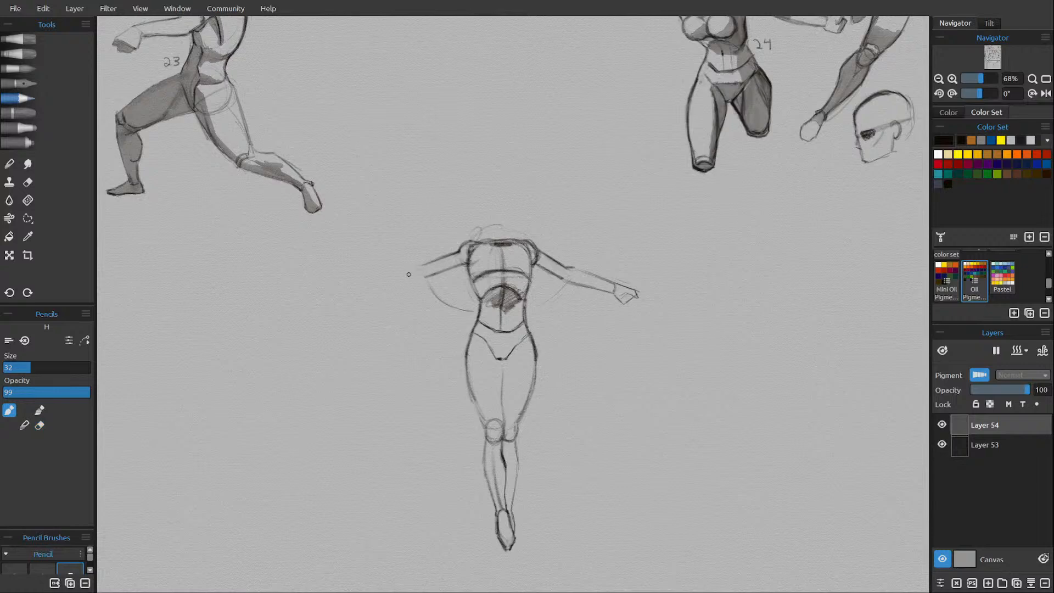
left_click_drag(421, 265, 423, 278)
mouse_move(404, 269)
left_mouse_down()
mouse_move(366, 272)
mouse_move(426, 265)
left_mouse_up()
mouse_move(384, 280)
left_mouse_down()
mouse_move(427, 278)
mouse_move(381, 280)
left_mouse_up()
left_click_drag(371, 272, 353, 276)
Draw the figure's right hand with spread fingers beyond the wrist.
key("e")
key("e")
left_click_drag(353, 278, 339, 285)
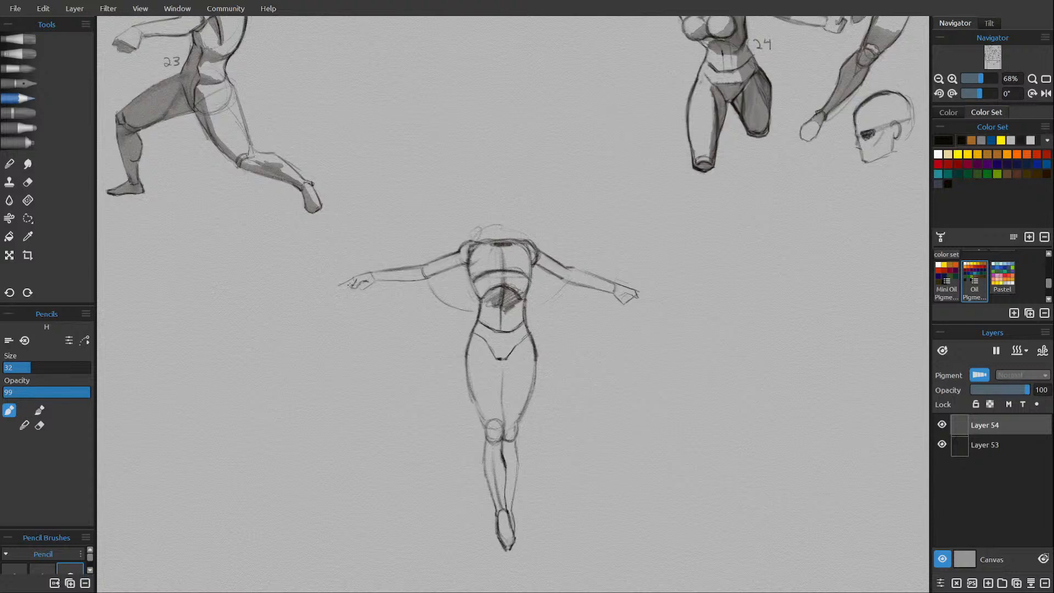
mouse_move(351, 284)
left_mouse_down()
mouse_move(342, 291)
mouse_move(360, 299)
mouse_move(337, 290)
left_mouse_up()
Sketch the oval head with its vertical centre line, add the neck and refine the slopes of the shoulders.
left_click_drag(548, 255, 511, 253)
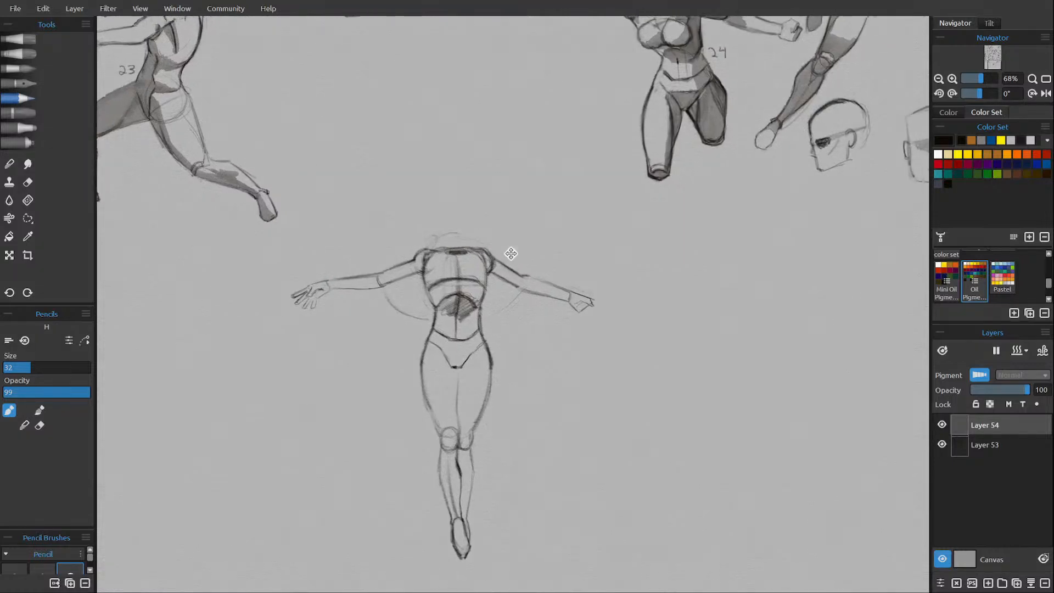
key("e")
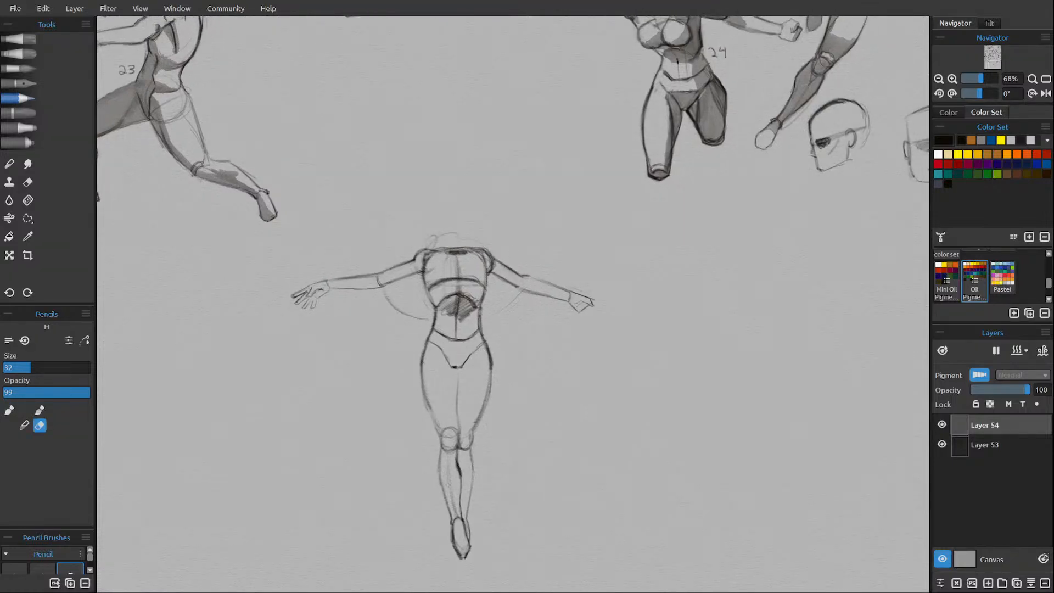
key("e")
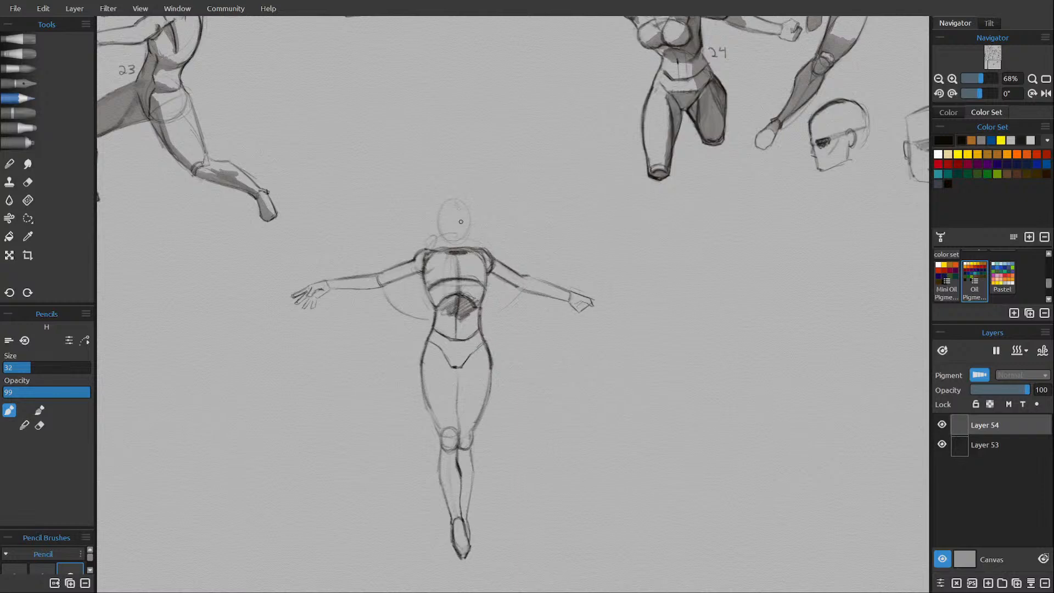
left_click_drag(458, 203, 460, 235)
left_click_drag(454, 255, 462, 252)
key("e")
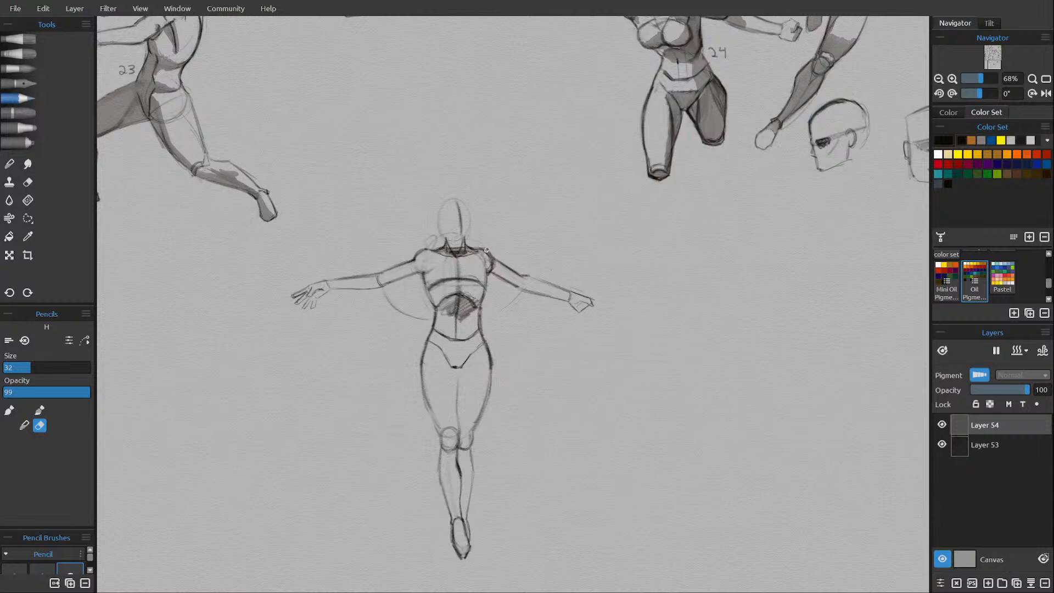
key("e")
left_click_drag(427, 253, 418, 254)
left_click_drag(313, 238, 317, 269)
key("ctrl+z")
key("ctrl+z")
left_click_drag(336, 306, 403, 362)
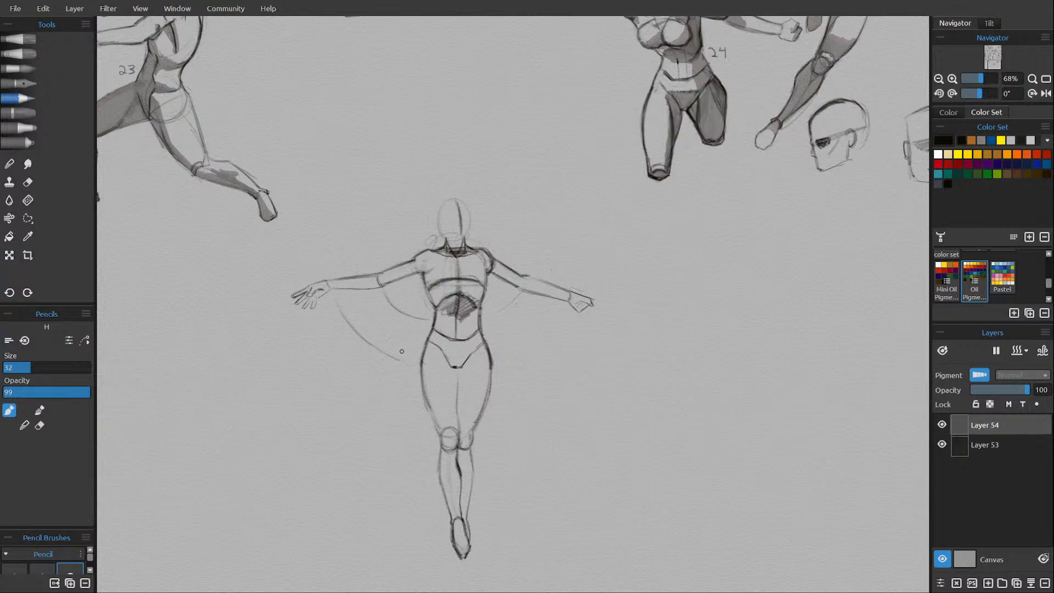
key("ctrl+z")
key("ctrl+z")
key("ctrl+z")
key("ctrl+z")
Firm up the head's outline and draw the jaw and chin above the neck.
mouse_move(441, 232)
left_mouse_down()
mouse_move(439, 212)
mouse_move(442, 234)
mouse_move(454, 198)
mouse_move(467, 216)
left_mouse_up()
left_click_drag(441, 224, 442, 232)
left_click_drag(446, 235, 465, 237)
key("e")
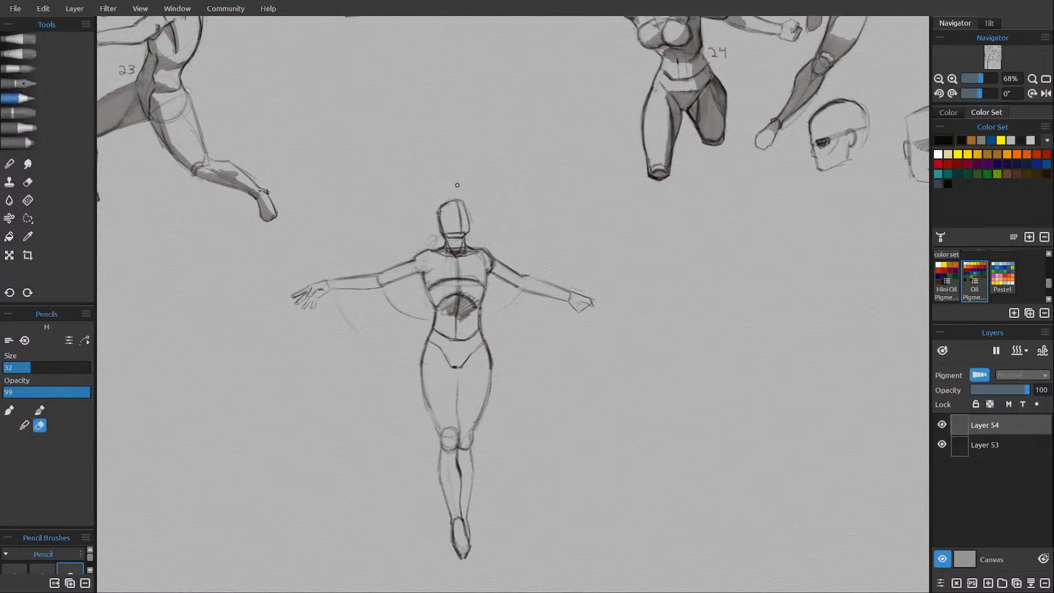
key("e")
Refine the top and sides of the skull and add a curved brow line, tidying the edges in eraser mode.
left_click_drag(463, 204, 452, 203)
key("e")
key("e")
left_click_drag(438, 224, 436, 209)
key("e")
key("e")
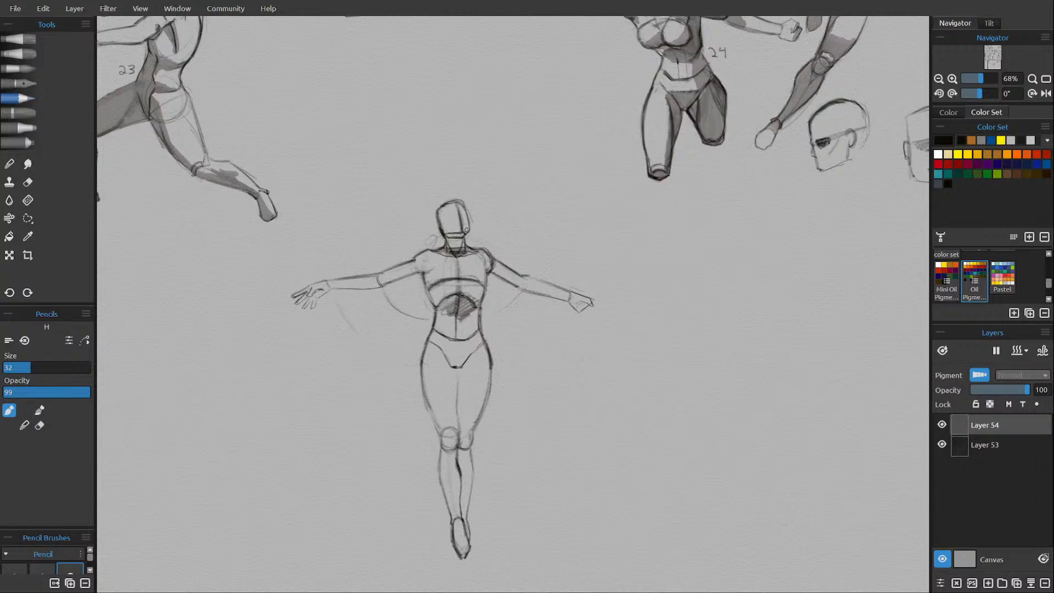
key("e")
key("e")
key("e")
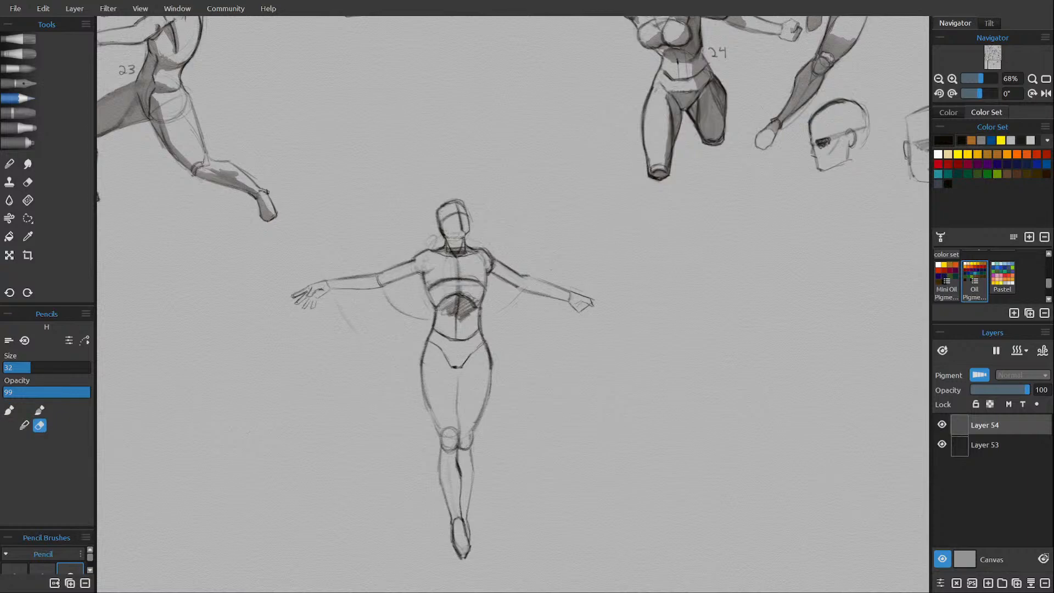
Firm up the side of the jaw and the neck lines beneath the head with the pencil.
key("e")
left_click_drag(450, 242, 453, 250)
left_click_drag(439, 224, 440, 234)
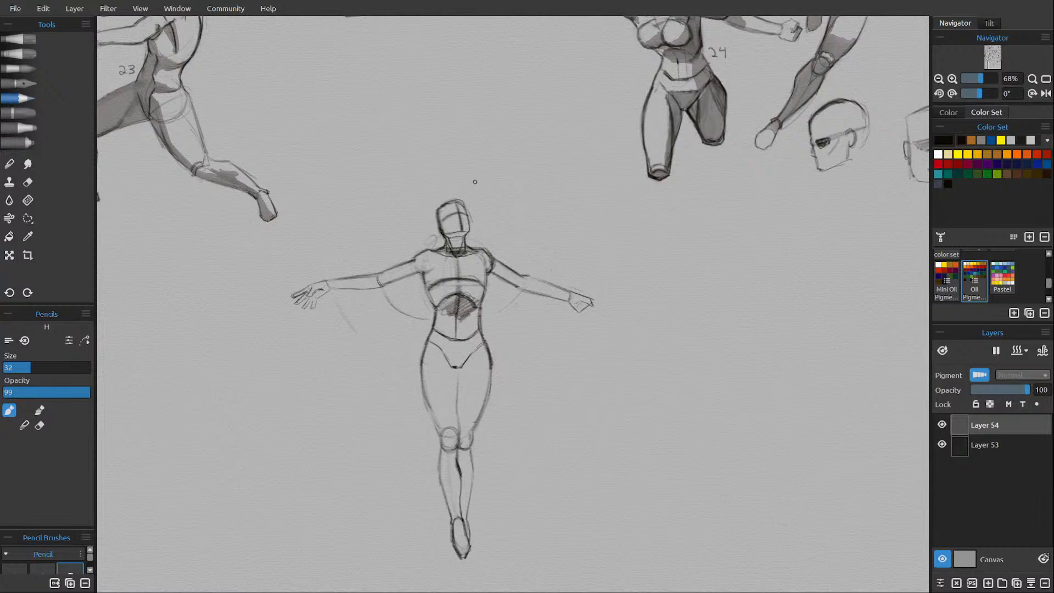
Add a dark brow and short nose line to the face, cleaning up the head's construction lines with the eraser.
key("e")
left_click_drag(453, 209, 445, 223)
key("e")
left_click_drag(468, 215, 470, 220)
key("e")
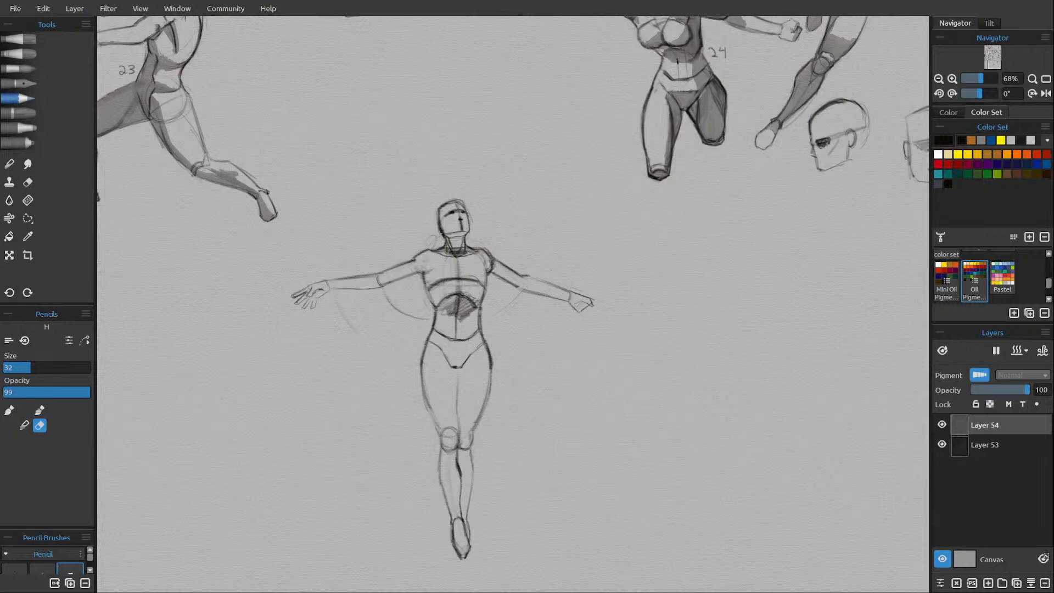
Outline the hair around the skull and draw a wavy lock blowing sideways above the figure's left shoulder.
key("e")
mouse_move(450, 201)
left_mouse_down()
mouse_move(432, 236)
mouse_move(493, 226)
mouse_move(498, 242)
mouse_move(532, 235)
mouse_move(491, 248)
mouse_move(525, 247)
left_mouse_up()
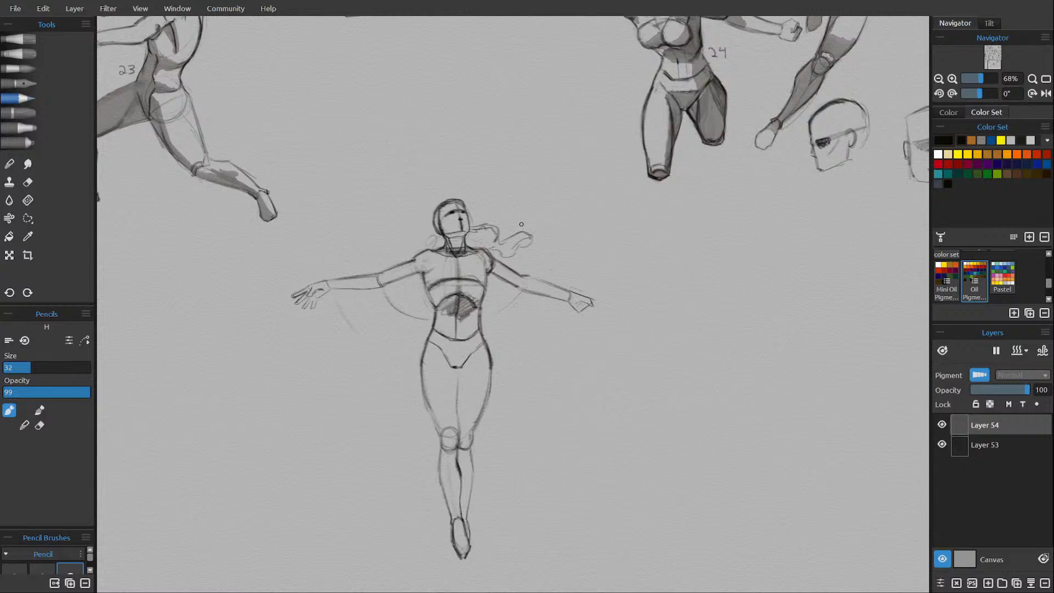
mouse_move(472, 221)
left_mouse_down()
mouse_move(499, 229)
mouse_move(497, 241)
mouse_move(527, 229)
mouse_move(533, 241)
mouse_move(501, 256)
mouse_move(488, 244)
left_mouse_up()
key("e")
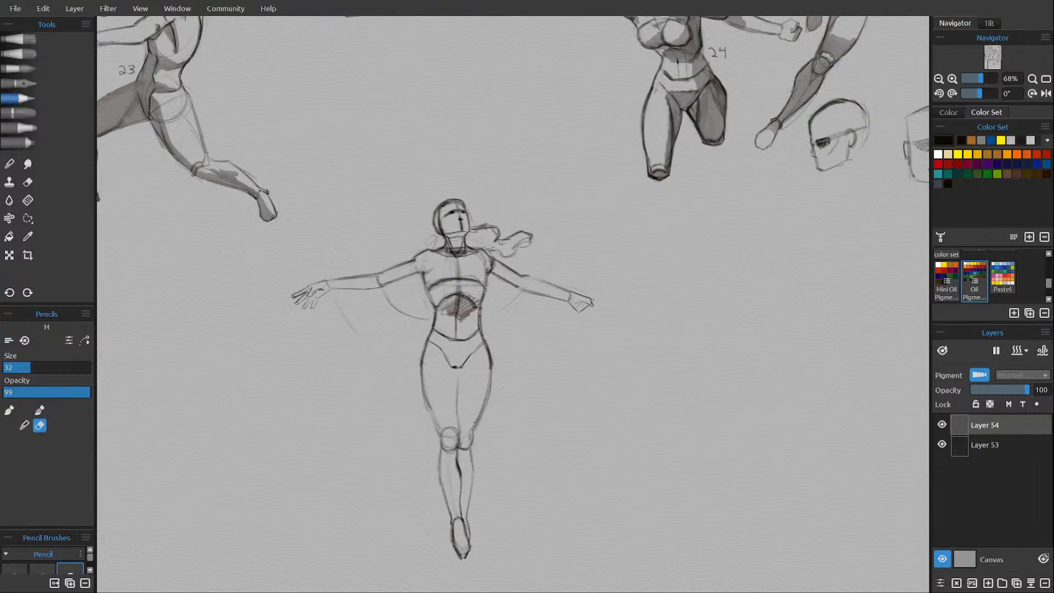
Darken the left upper arm's underside, clean up the base of the neck and sketch rounded breasts on the chest.
key("e")
mouse_move(494, 259)
left_mouse_down()
mouse_move(514, 273)
mouse_move(503, 280)
mouse_move(513, 287)
left_mouse_up()
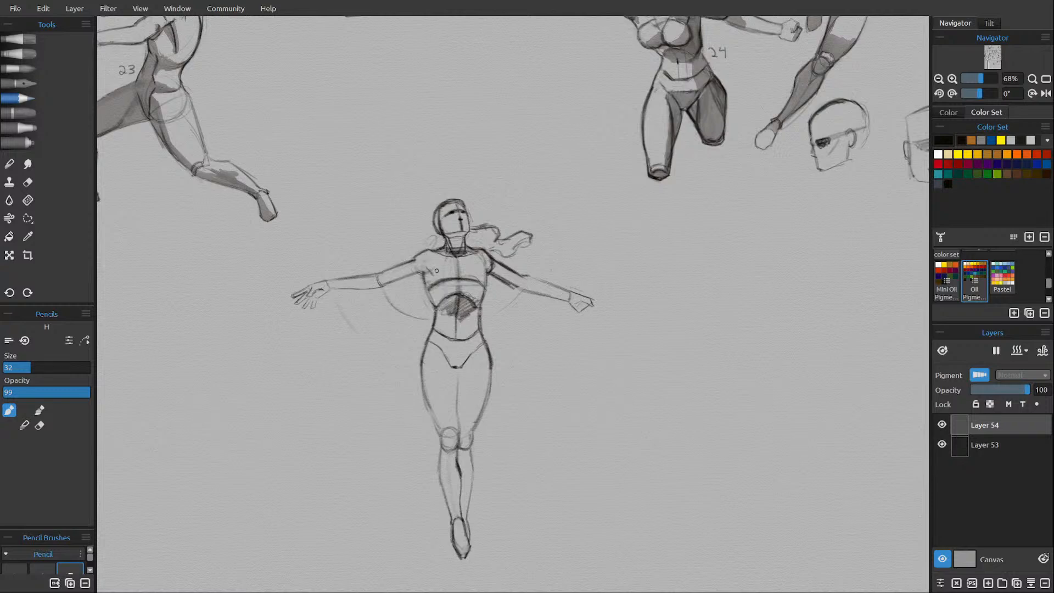
left_click_drag(425, 266, 433, 275)
key("e")
mouse_move(454, 247)
left_mouse_down()
mouse_move(470, 255)
mouse_move(445, 247)
left_mouse_up()
key("e")
mouse_move(436, 282)
left_mouse_down()
mouse_move(447, 265)
mouse_move(447, 285)
mouse_move(445, 267)
left_mouse_up()
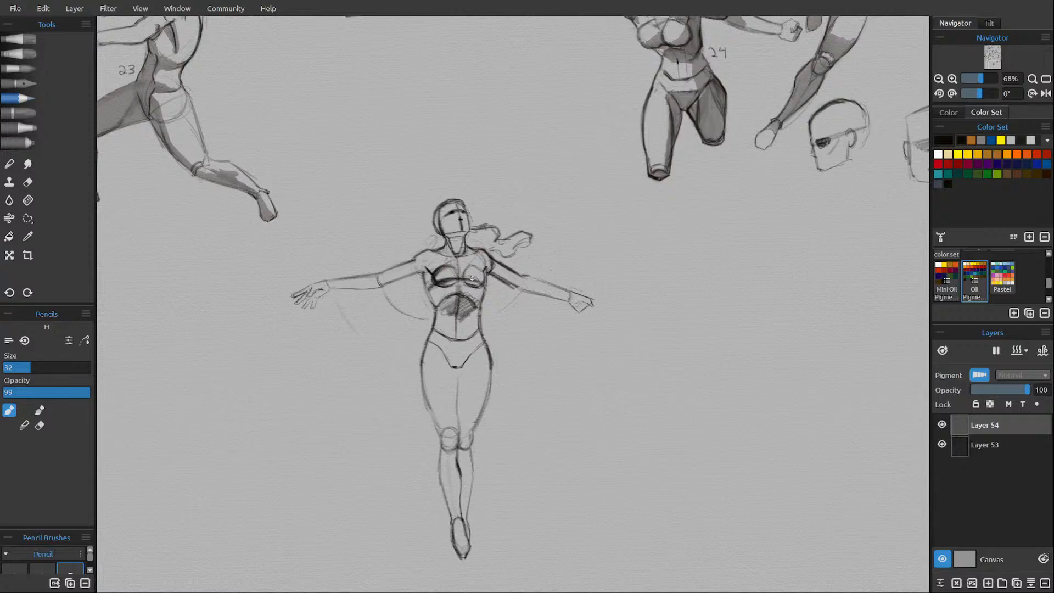
Erase the old chest arc around the breasts and redraw their lower curves in pencil.
key("e")
mouse_move(444, 279)
left_mouse_down()
mouse_move(439, 272)
mouse_move(439, 283)
left_mouse_up()
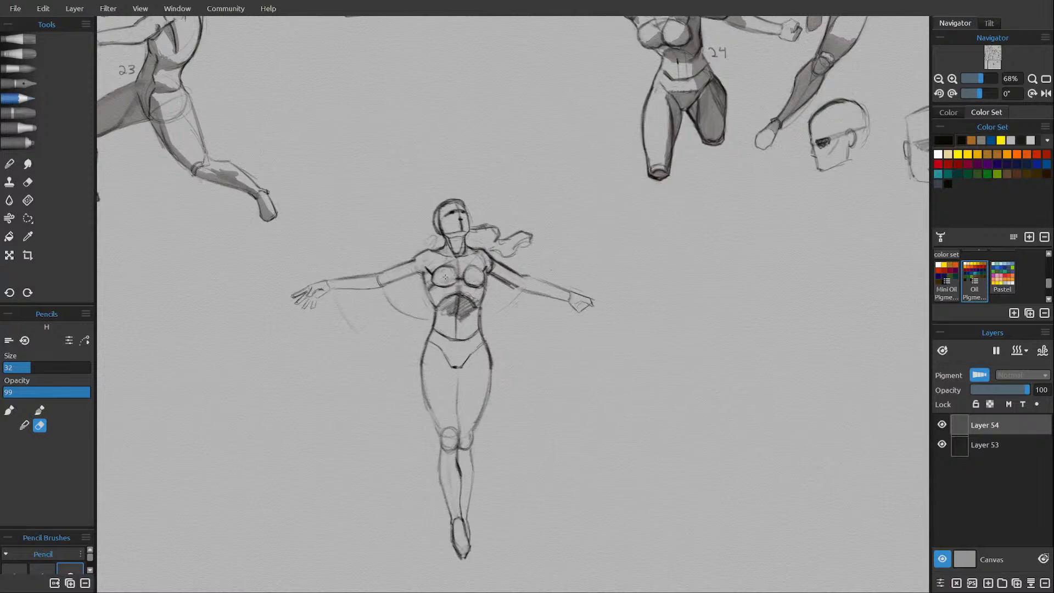
key("e")
left_click_drag(456, 281, 444, 286)
key("e")
key("e")
key("e")
key("e")
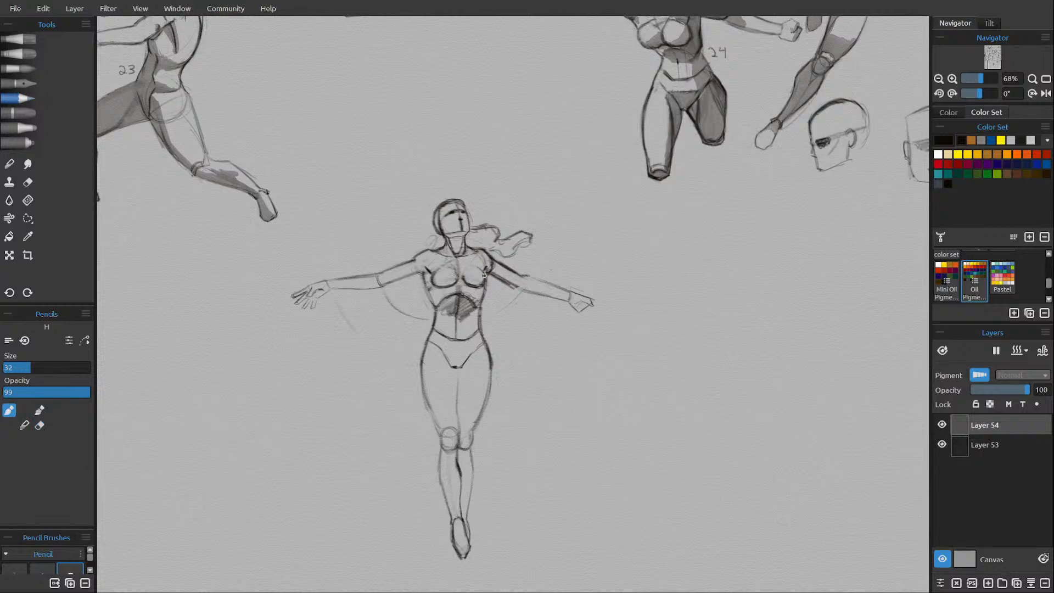
Refine the breast outlines and the armpit lines, alternating pencil strokes with eraser cleanup.
key("e")
key("e")
key("e")
key("e")
key("e")
key("e")
key("e")
key("e")
key("e")
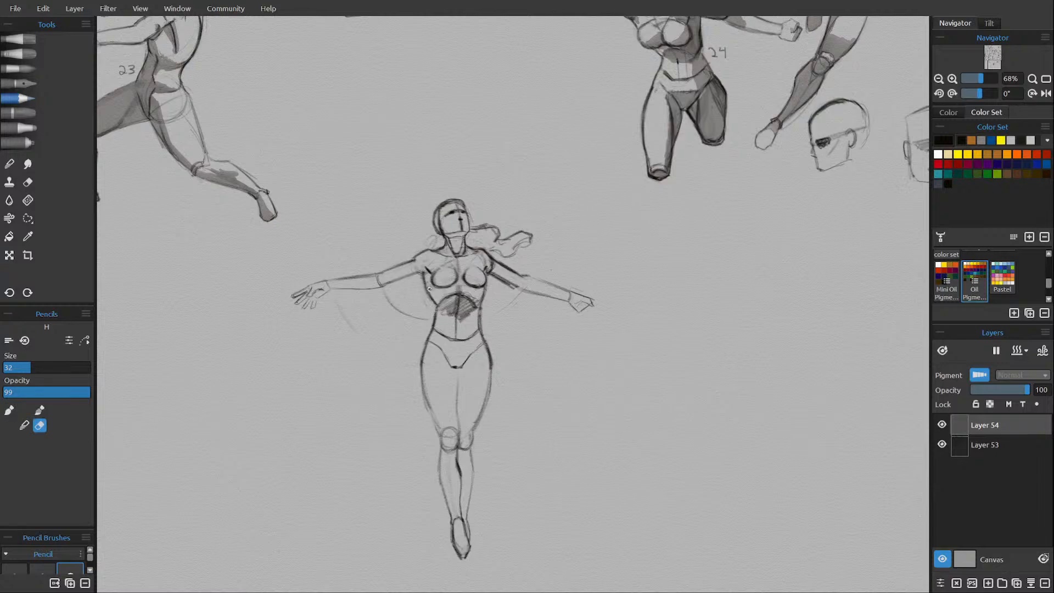
Darken the right shoulder and upper arm contours and clean stray lines from the left shoulder.
key("e")
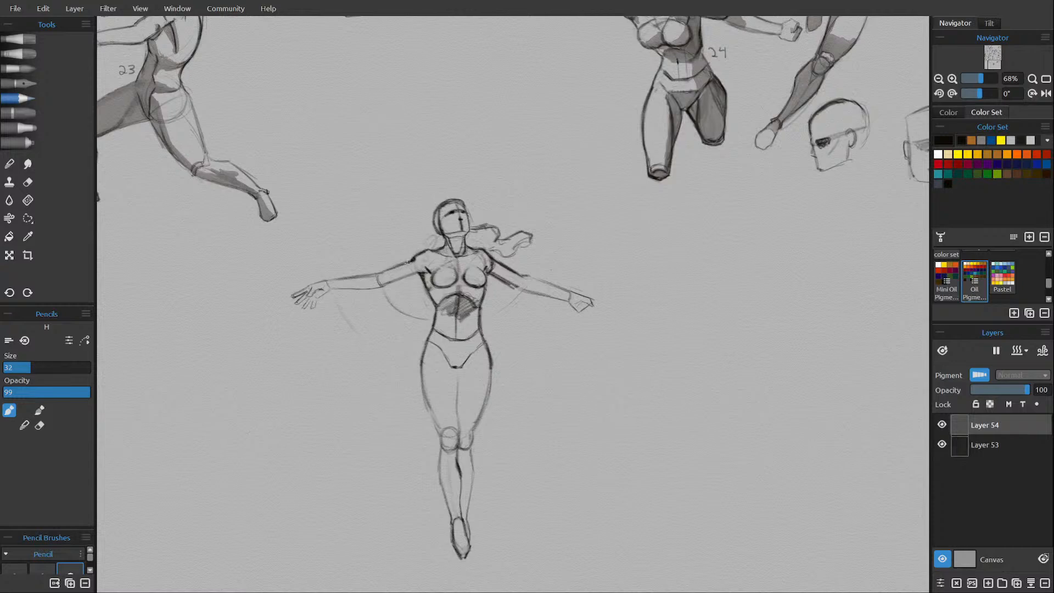
left_click_drag(396, 281, 421, 272)
key("e")
key("e")
key("e")
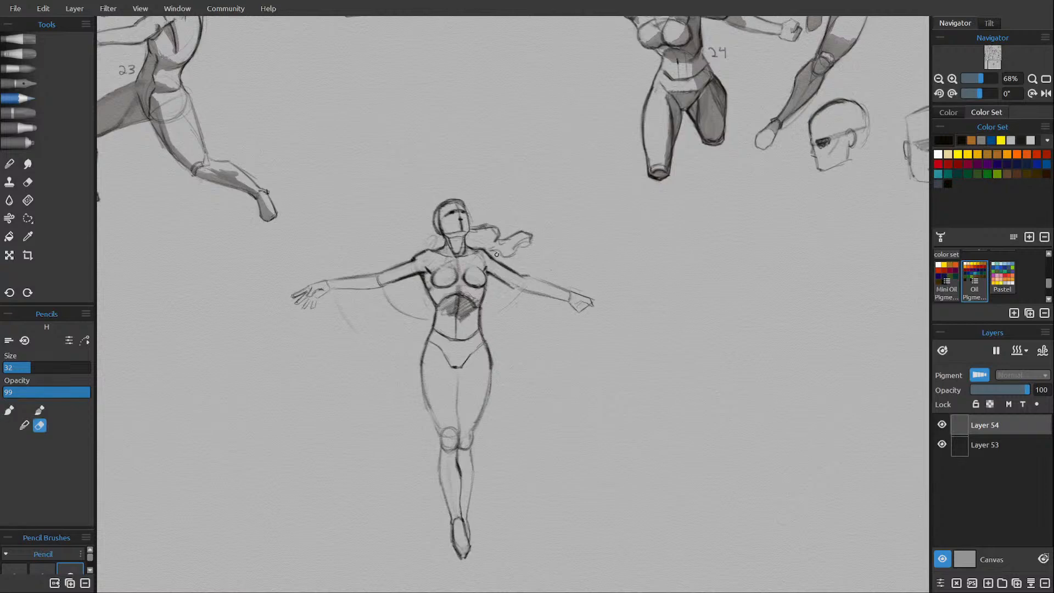
Strengthen the contours of the left arm down to the wrist and the upper edge of the right forearm.
key("e")
mouse_move(518, 290)
left_mouse_down()
mouse_move(565, 301)
mouse_move(549, 286)
mouse_move(569, 292)
left_mouse_up()
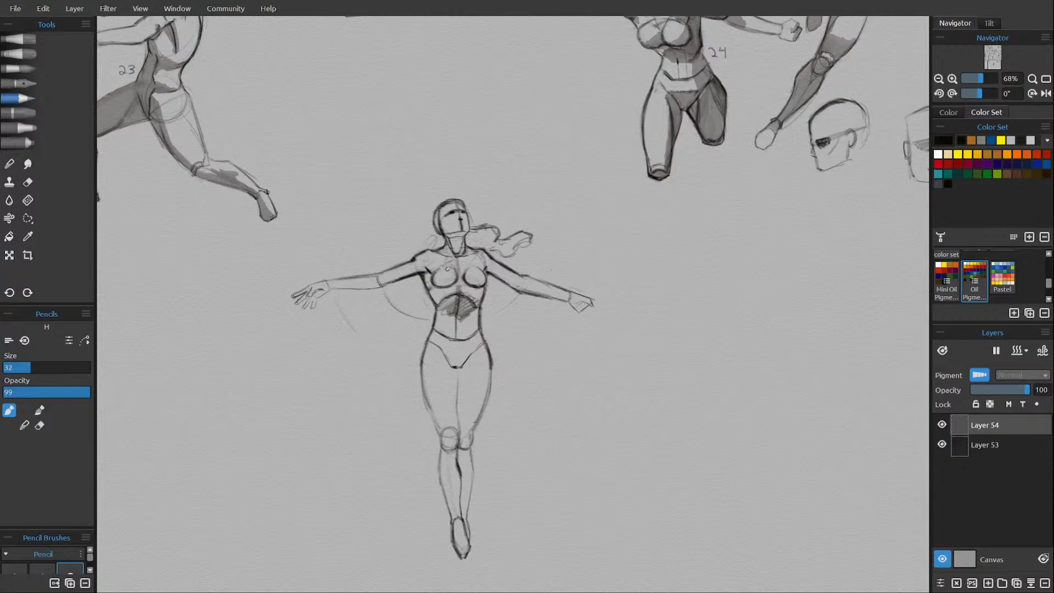
left_click_drag(341, 278, 387, 269)
key("e")
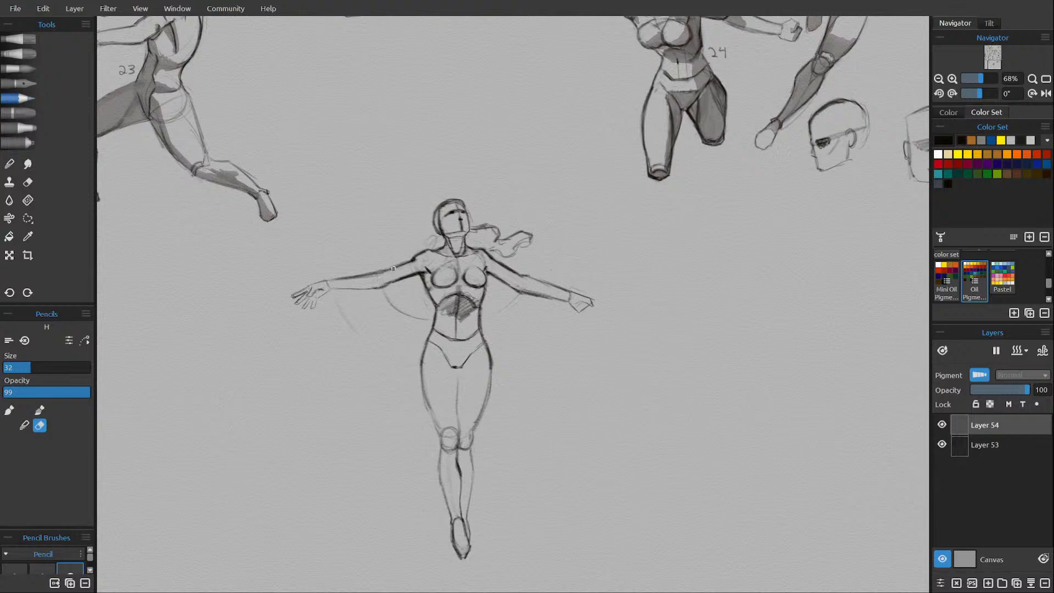
Erase the figure's right hand and the end of its wrist, leaving a shorter forearm.
key("e")
key("e")
left_click_drag(292, 297, 308, 290)
key("e")
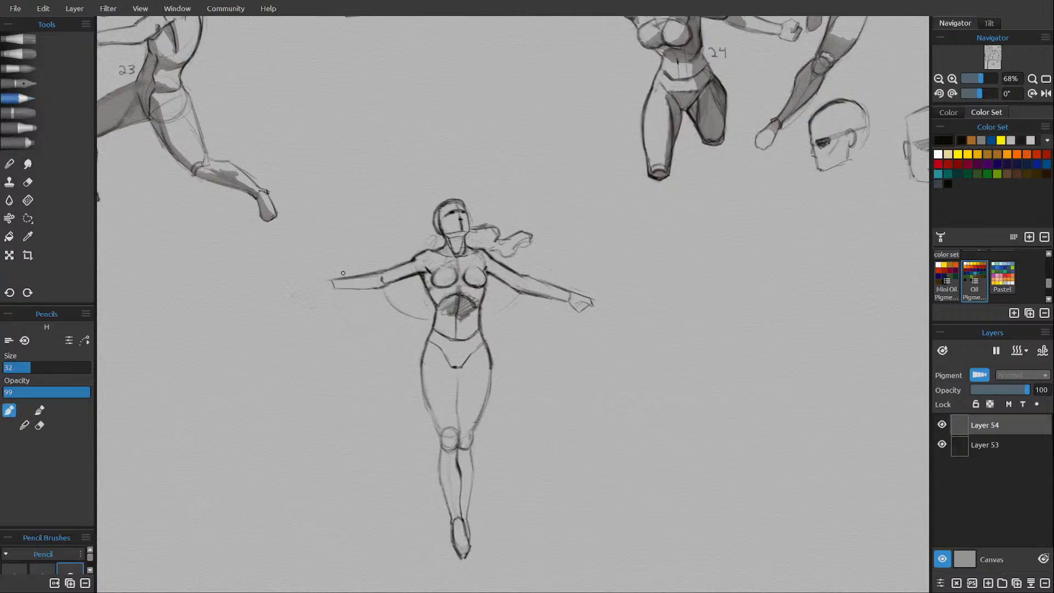
Redraw the right hand with spread fingers at the end of the shortened forearm.
mouse_move(330, 283)
left_mouse_down()
mouse_move(303, 292)
mouse_move(323, 299)
left_mouse_up()
left_click_drag(317, 299, 317, 296)
left_click_drag(316, 299, 309, 304)
mouse_move(313, 301)
left_mouse_down()
mouse_move(337, 286)
mouse_move(310, 305)
left_mouse_up()
key("e")
key("e")
Tidy the right hand and wrist outlines and save the drawing.
key("e")
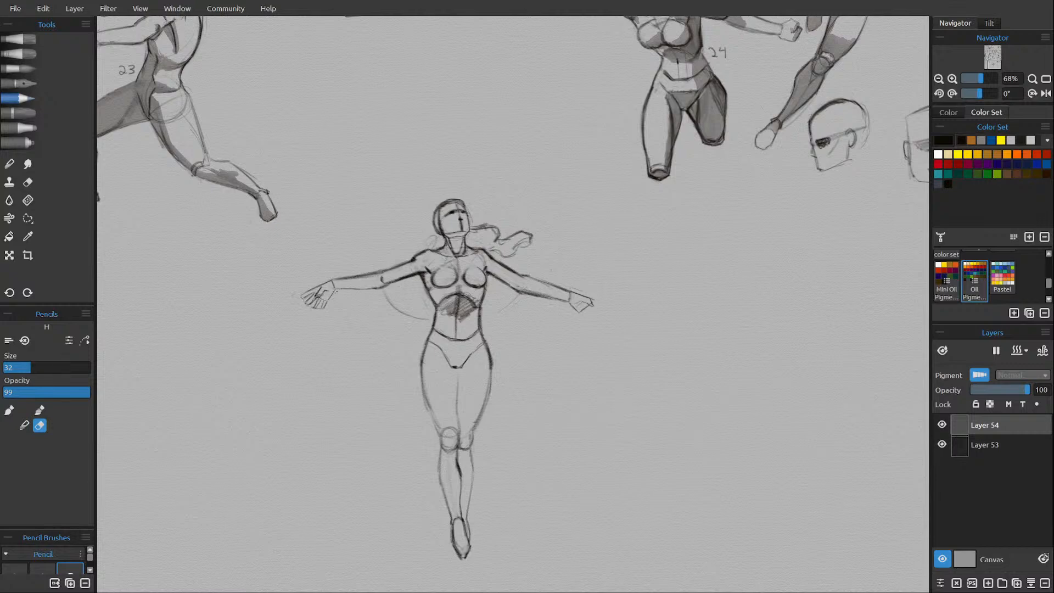
left_click_drag(336, 292, 328, 298)
Erase the dark shading below the rib arch and touch up the torso lines around it.
key("e")
key("e")
key("e")
key("ctrl+s")
key("e")
key("e")
key("e")
mouse_move(453, 296)
left_mouse_down()
mouse_move(447, 313)
mouse_move(465, 299)
mouse_move(459, 320)
mouse_move(467, 307)
left_mouse_up()
key("e")
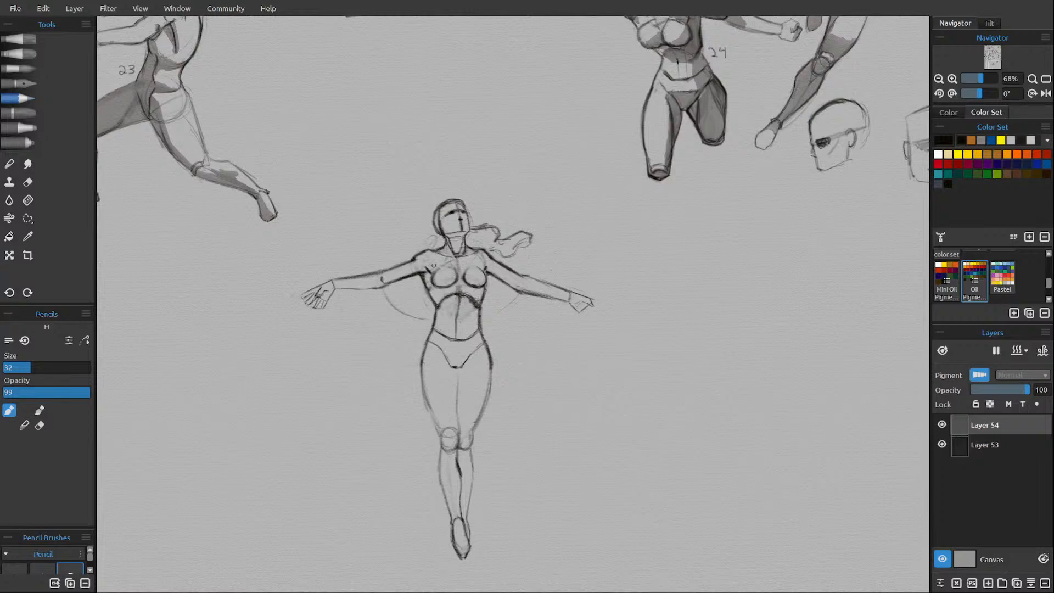
key("e")
key("e")
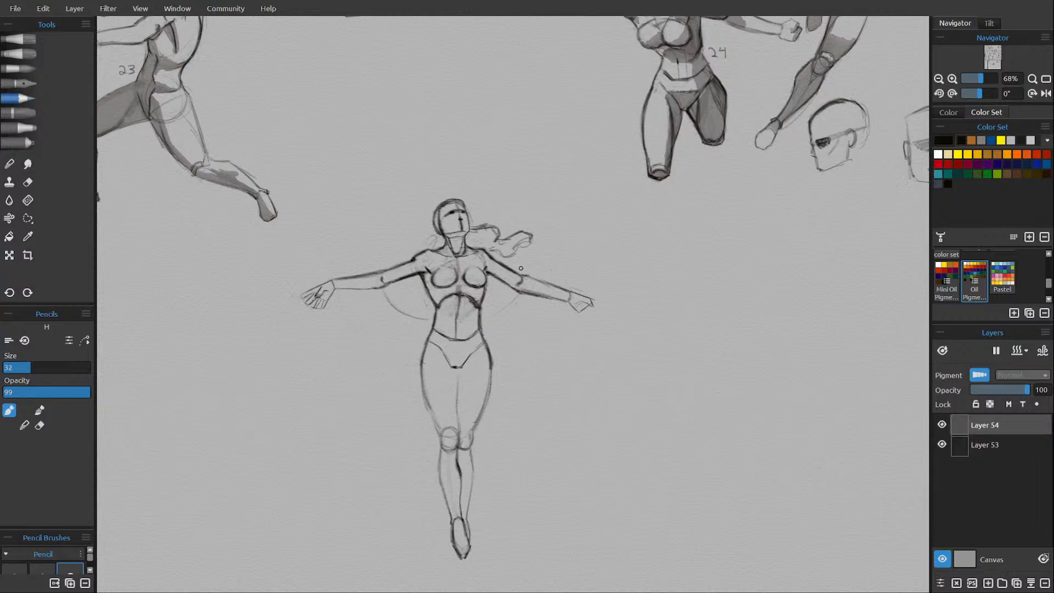
Add a new layer and shade the neck, left upper arm and left breast with the watercolor Liner brush, pausing drying.
key("ctrl+shift+n")
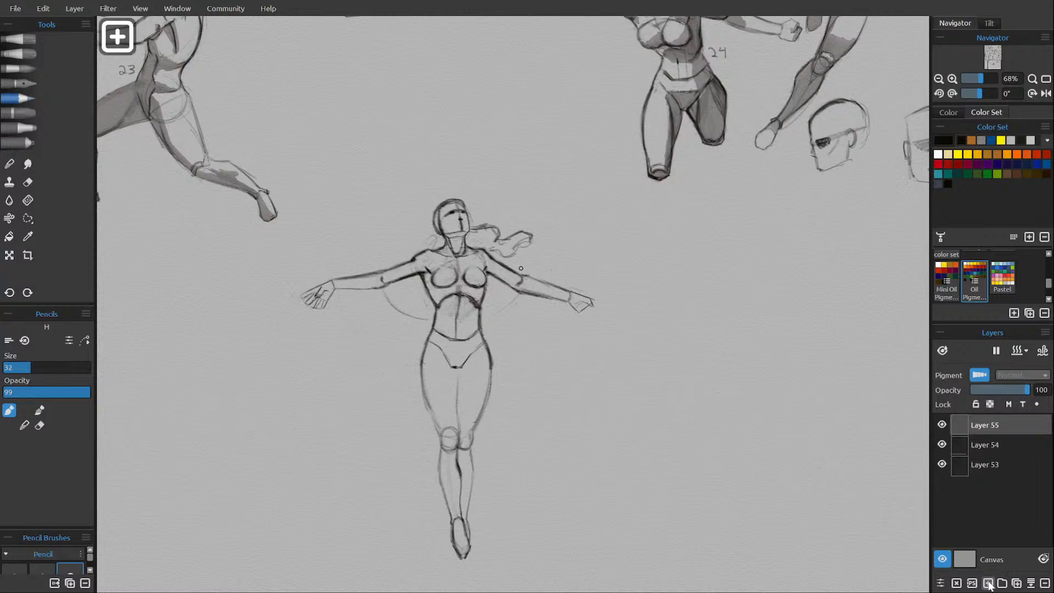
left_click(28, 68)
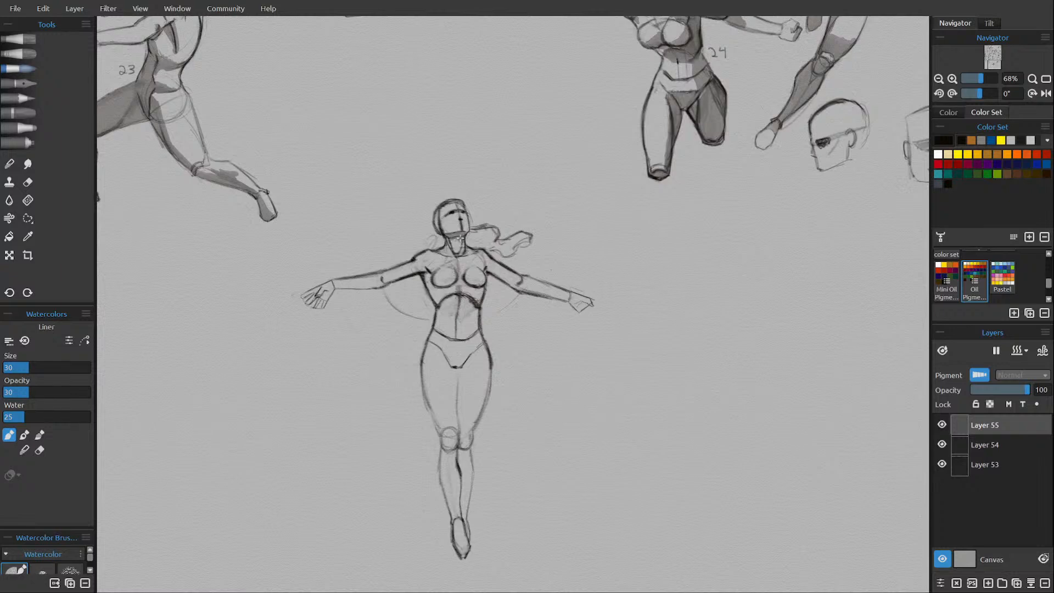
mouse_move(460, 237)
left_mouse_down()
mouse_move(452, 246)
mouse_move(462, 246)
left_mouse_up()
left_click(996, 351)
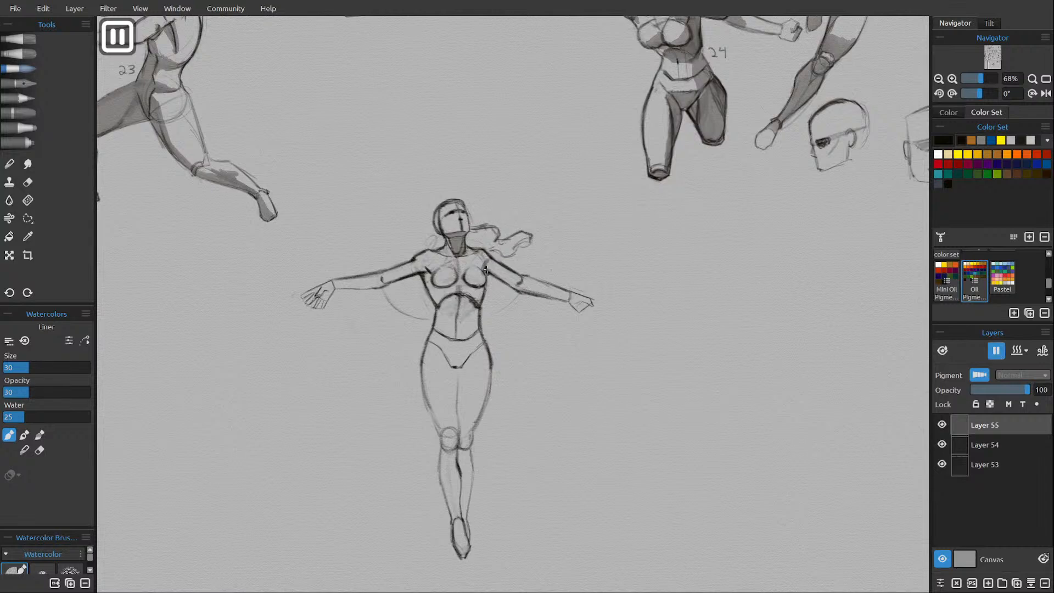
mouse_move(485, 270)
left_mouse_down()
mouse_move(512, 287)
mouse_move(478, 259)
mouse_move(479, 237)
mouse_move(481, 270)
left_mouse_up()
Shade the underside of the breasts and right upper arm and the hollow beneath the rib arch.
key("e")
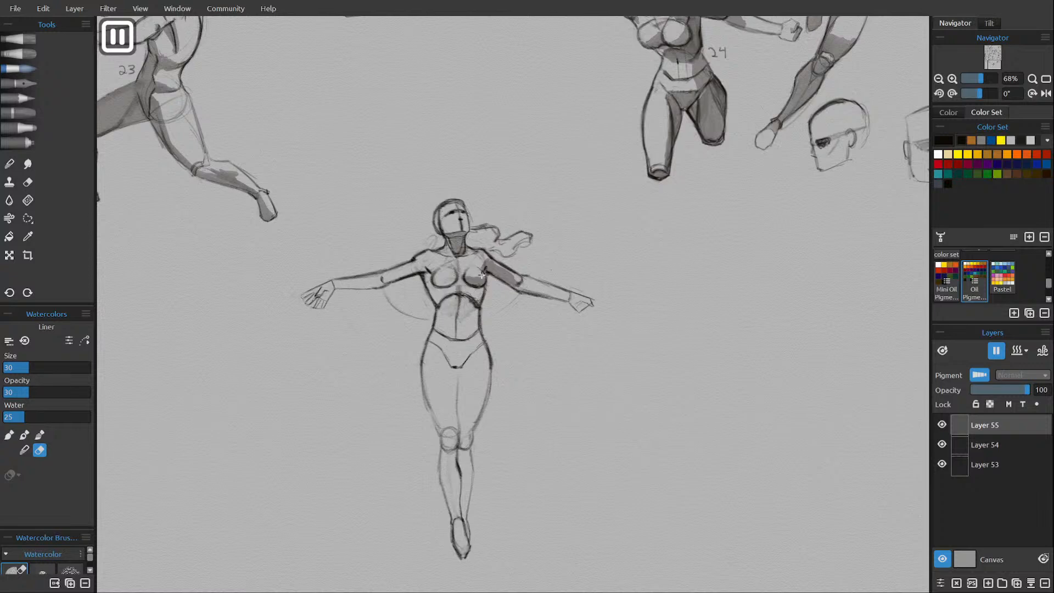
key("e")
left_click_drag(438, 279, 453, 280)
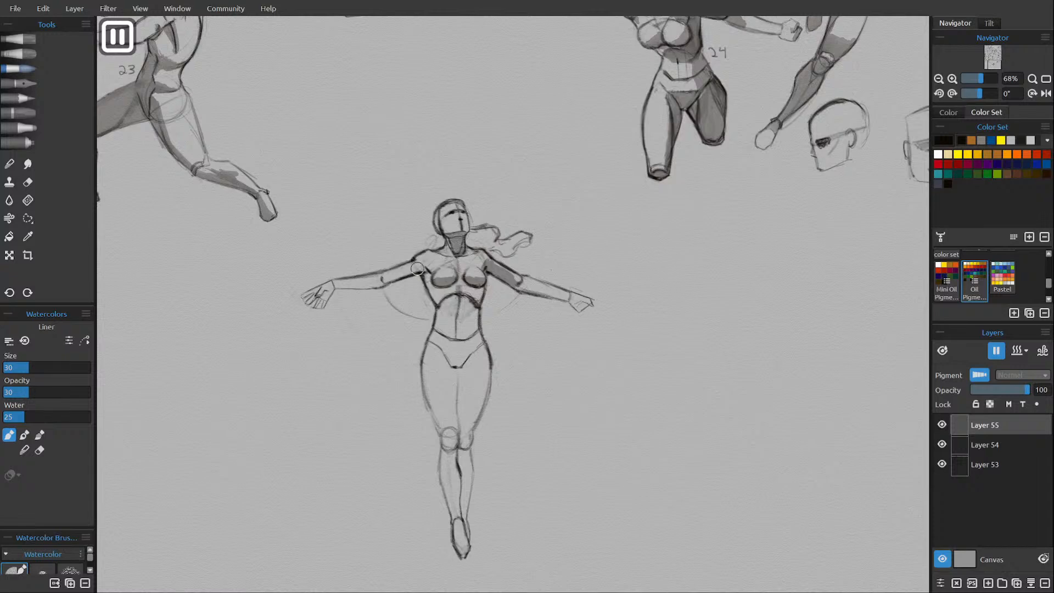
mouse_move(411, 271)
left_mouse_down()
mouse_move(394, 278)
mouse_move(422, 269)
left_mouse_up()
mouse_move(466, 297)
left_mouse_down()
mouse_move(444, 305)
mouse_move(459, 294)
mouse_move(474, 302)
mouse_move(449, 314)
mouse_move(463, 311)
mouse_move(459, 319)
mouse_move(477, 302)
left_mouse_up()
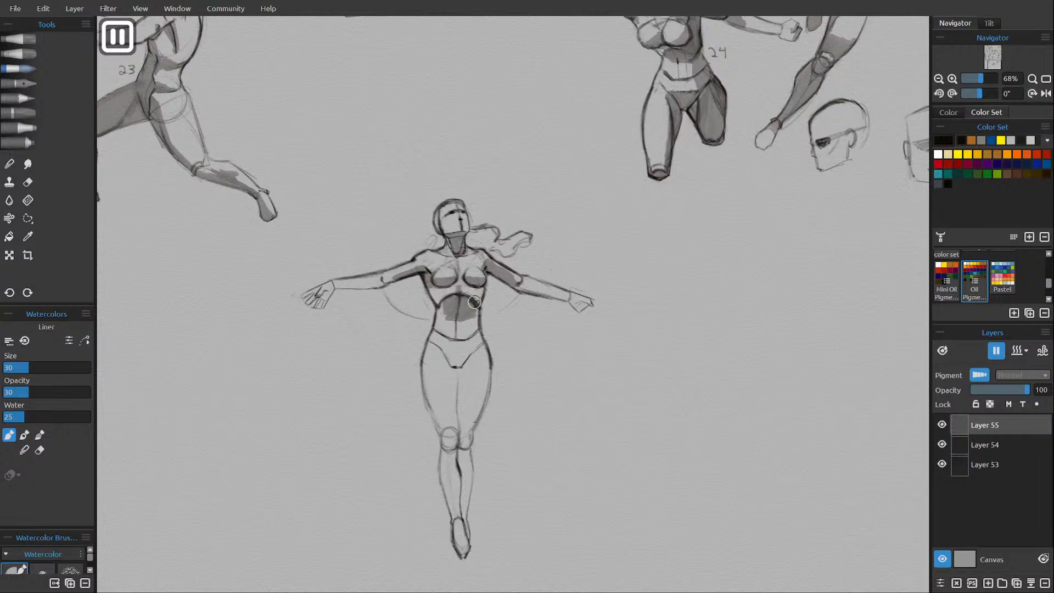
Shade the pelvis front and the figure's left leg from the inner thigh down to the ankle.
mouse_move(451, 351)
left_mouse_down()
mouse_move(464, 365)
mouse_move(449, 354)
mouse_move(475, 342)
mouse_move(472, 398)
left_mouse_up()
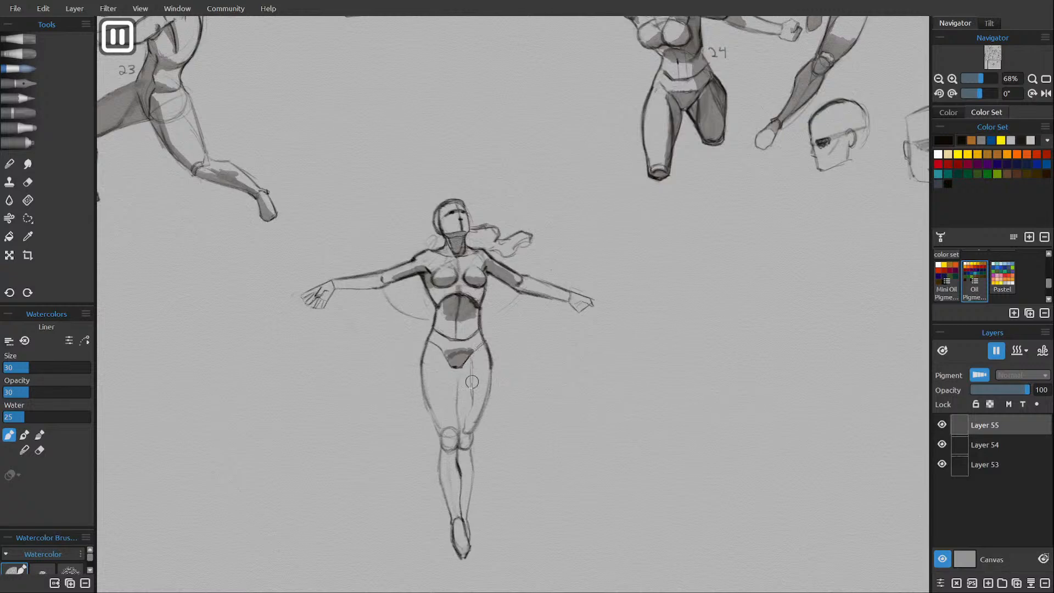
mouse_move(460, 369)
left_mouse_down()
mouse_move(460, 398)
mouse_move(468, 358)
mouse_move(462, 428)
left_mouse_up()
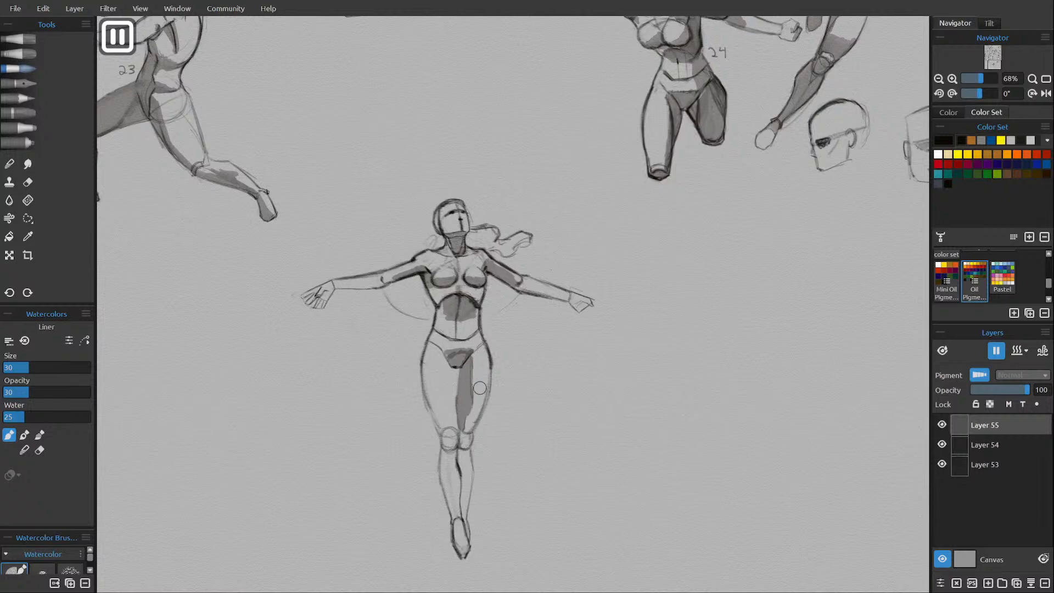
mouse_move(473, 385)
left_mouse_down()
mouse_move(470, 427)
mouse_move(478, 417)
mouse_move(462, 426)
left_mouse_up()
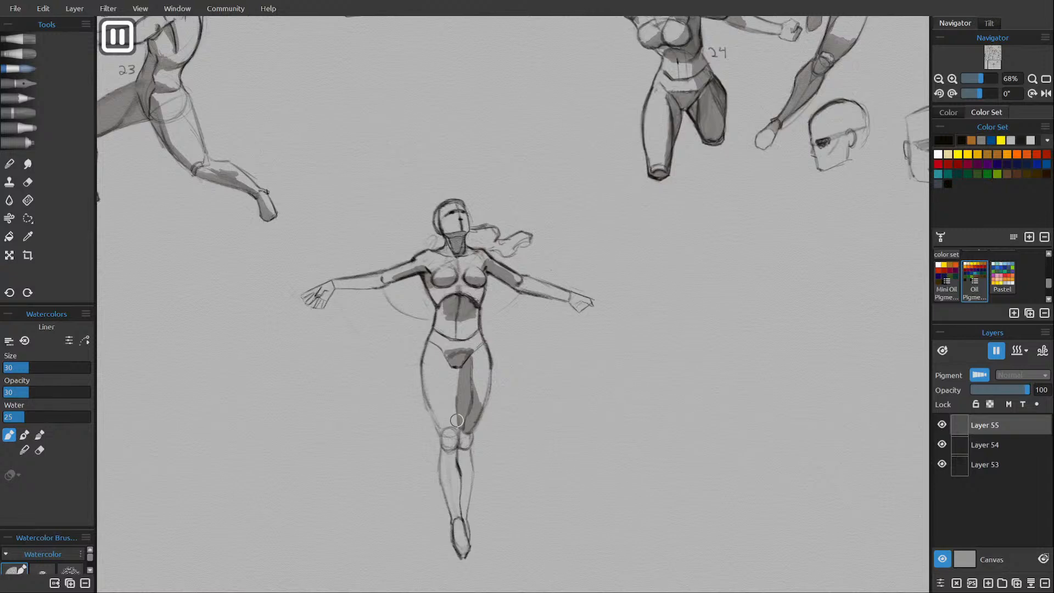
mouse_move(456, 420)
left_mouse_down()
mouse_move(462, 515)
mouse_move(459, 451)
mouse_move(465, 512)
left_mouse_up()
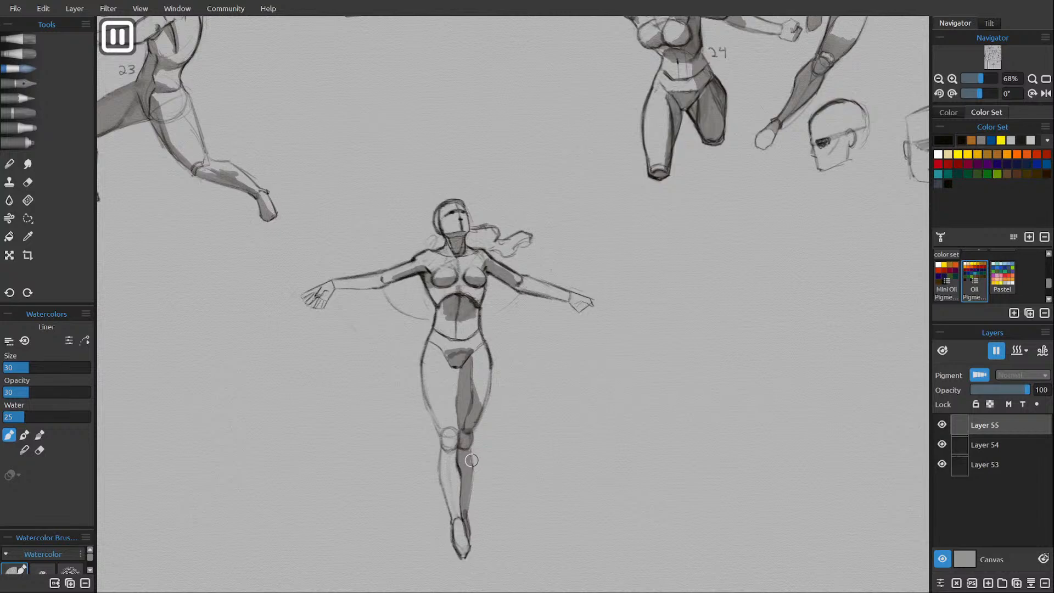
Shade the forearms, hair and right knee of the figure, and resume the watercolor drying.
mouse_move(350, 289)
left_mouse_down()
mouse_move(366, 287)
mouse_move(340, 287)
mouse_move(411, 270)
mouse_move(328, 290)
mouse_move(328, 300)
left_mouse_up()
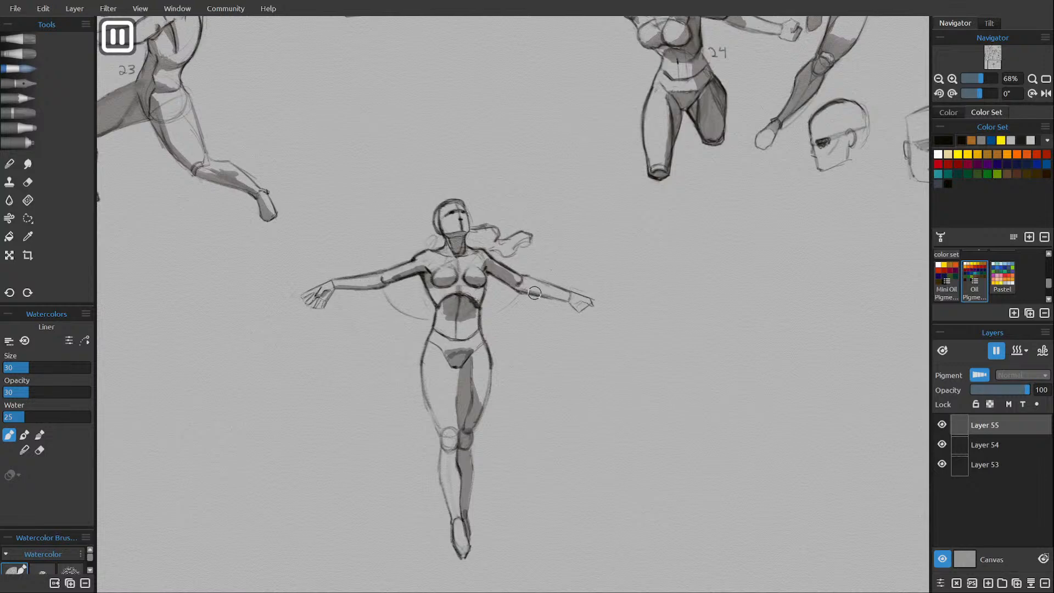
mouse_move(518, 287)
left_mouse_down()
mouse_move(591, 305)
mouse_move(571, 305)
left_mouse_up()
mouse_move(448, 205)
left_mouse_down()
mouse_move(437, 226)
mouse_move(477, 247)
mouse_move(475, 235)
mouse_move(491, 228)
mouse_move(486, 247)
mouse_move(508, 243)
mouse_move(504, 253)
mouse_move(528, 237)
mouse_move(512, 233)
left_mouse_up()
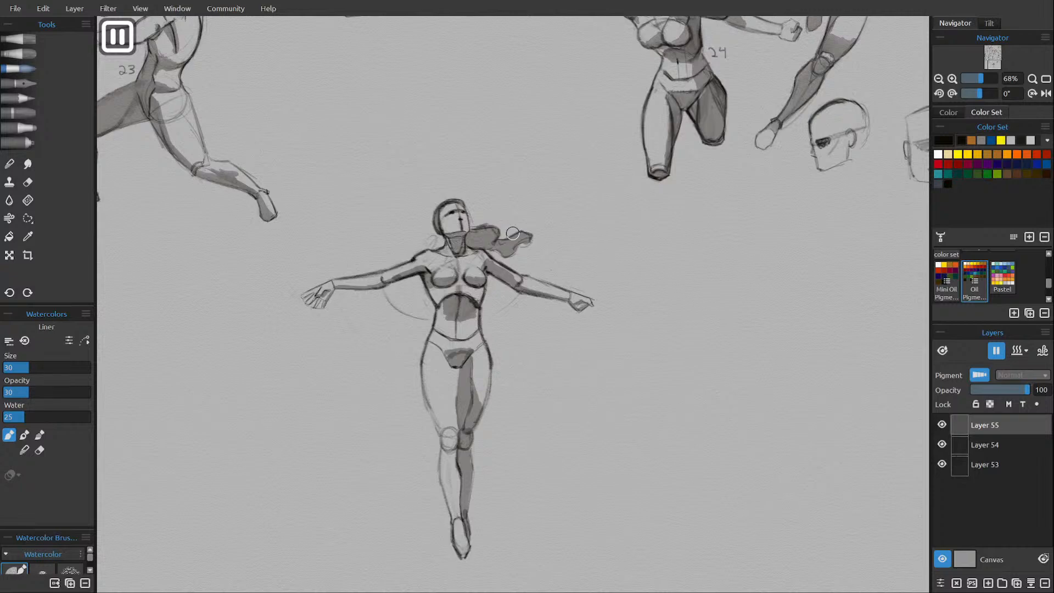
left_click_drag(446, 446, 449, 471)
left_click(996, 346)
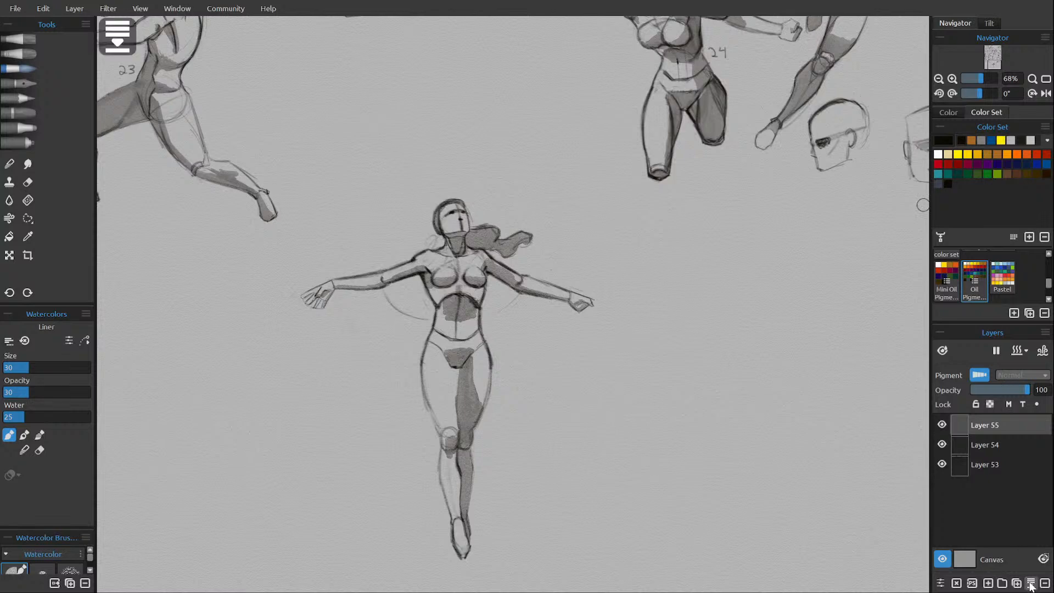
Merge the shading into the figure layer, fade that layer to 46 opacity, and make a new layer above it active.
left_click(1031, 583)
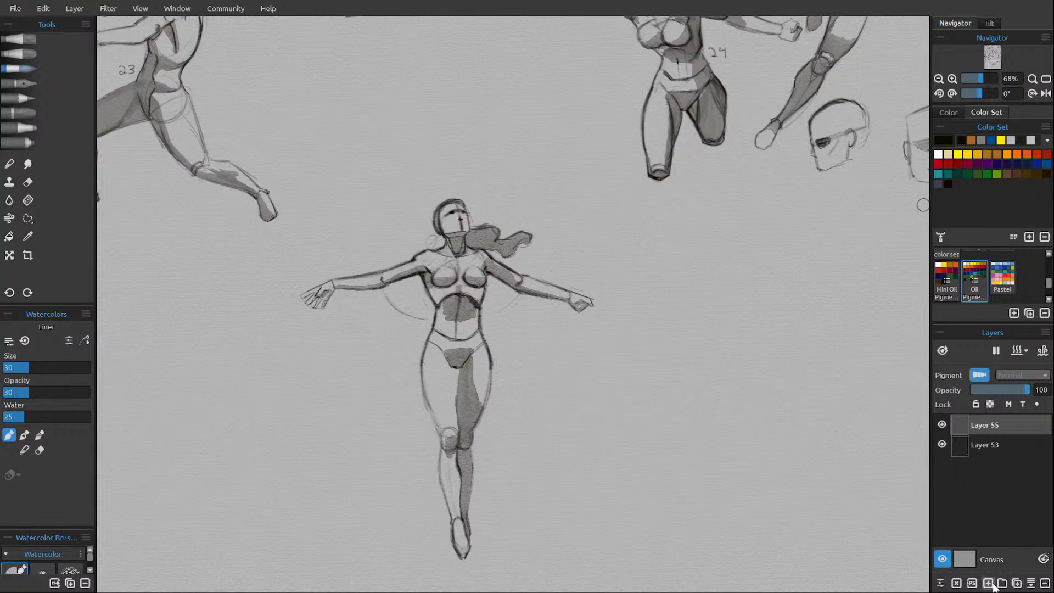
left_click(987, 584)
left_click(983, 446)
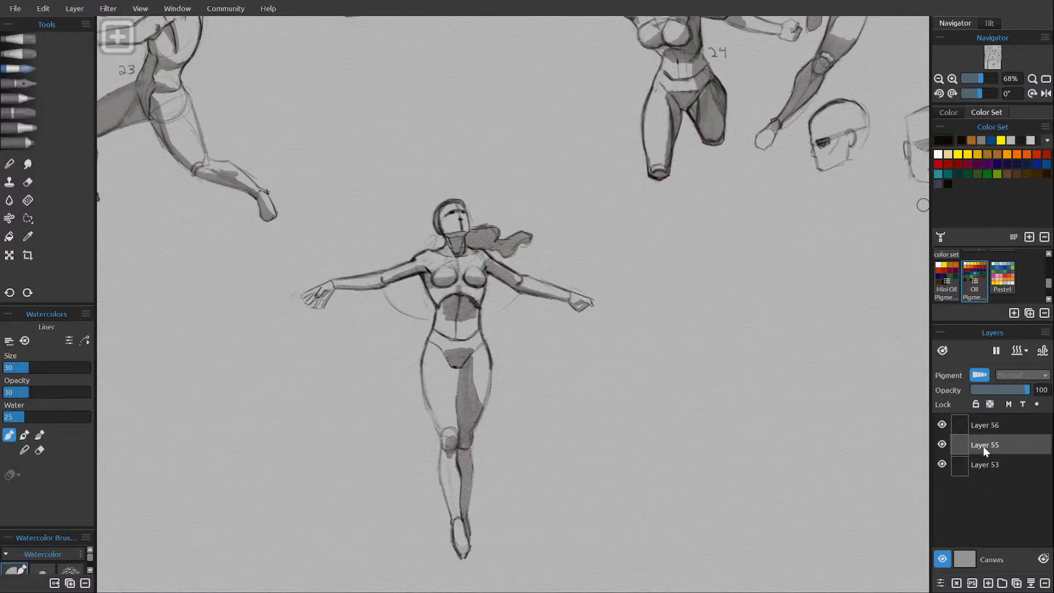
left_click(998, 390)
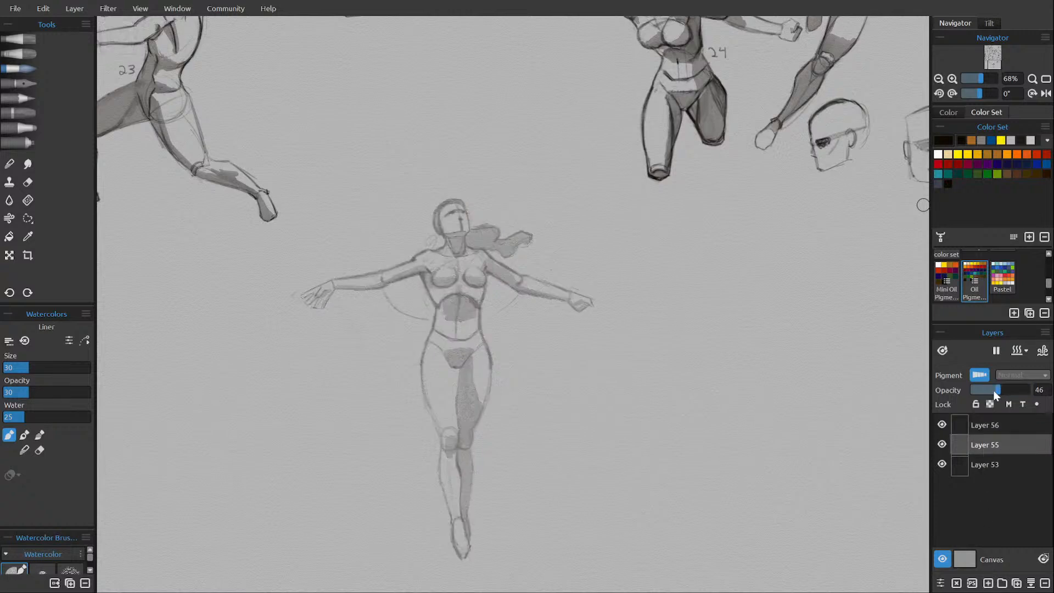
left_click(994, 423)
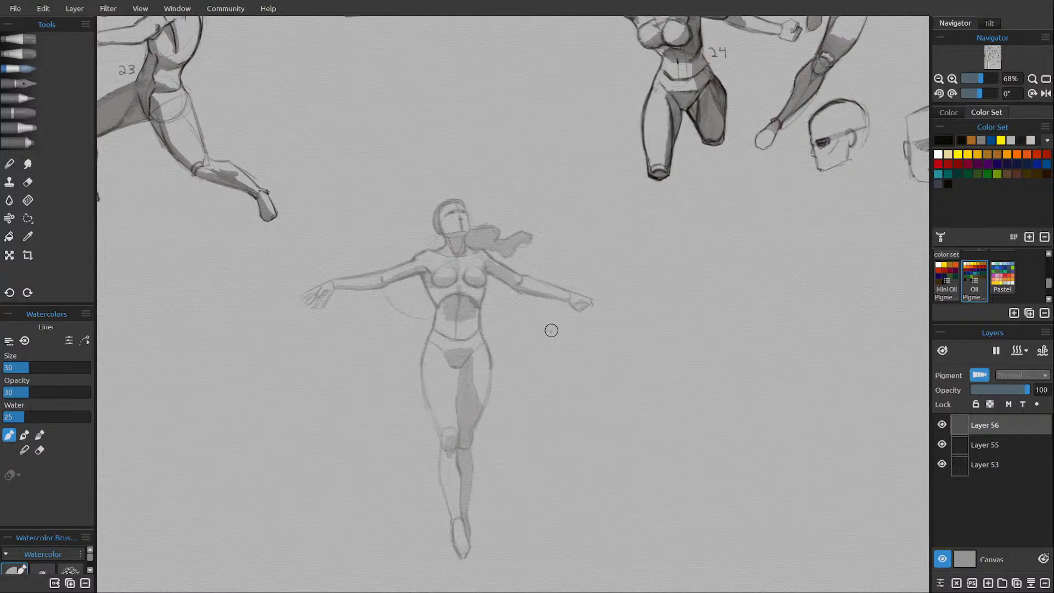
Outline the torso sides, shoulders and collar line over the faded figure with the H pencil.
left_click(32, 97)
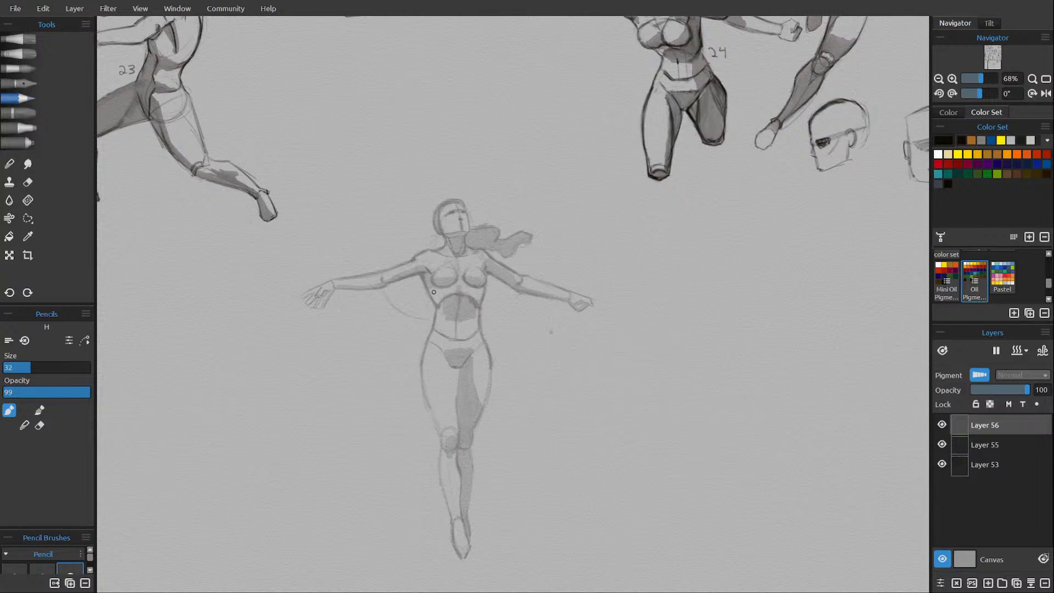
left_click_drag(426, 282, 436, 304)
left_click_drag(486, 277, 481, 303)
left_click_drag(477, 320, 485, 337)
mouse_move(431, 268)
left_mouse_down()
mouse_move(414, 266)
mouse_move(417, 257)
mouse_move(437, 251)
left_mouse_up()
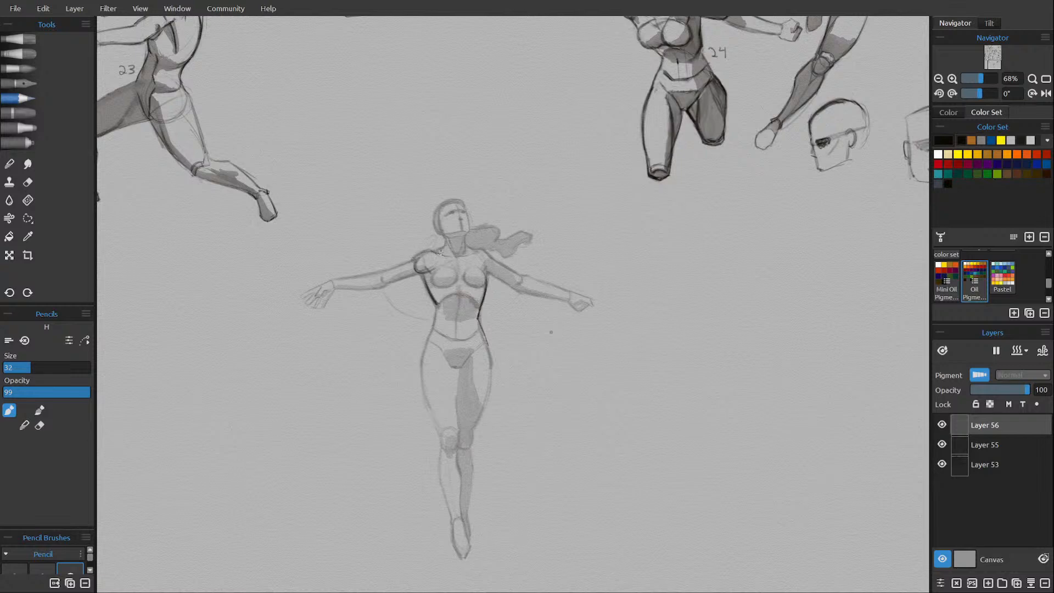
left_click_drag(439, 252, 480, 251)
left_click_drag(484, 266, 487, 264)
Draw the breasts and the torso's center line, and extend the waist contours down to the hips.
left_click_drag(432, 275, 451, 283)
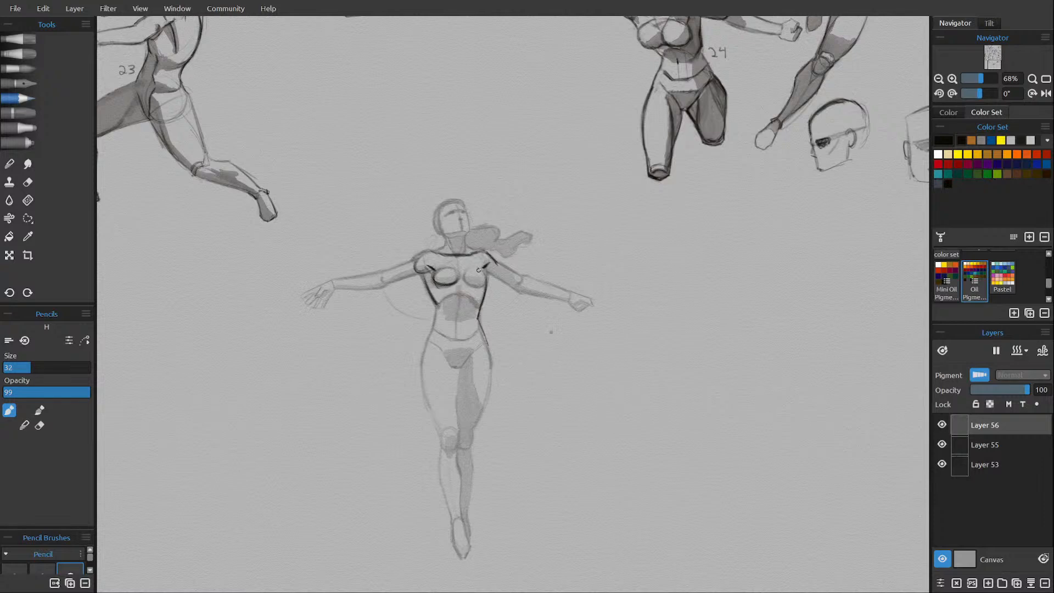
mouse_move(464, 273)
left_mouse_down()
mouse_move(473, 285)
mouse_move(487, 280)
mouse_move(471, 285)
left_mouse_up()
left_click_drag(434, 281, 457, 276)
left_click_drag(463, 280, 462, 311)
left_click_drag(437, 303, 434, 322)
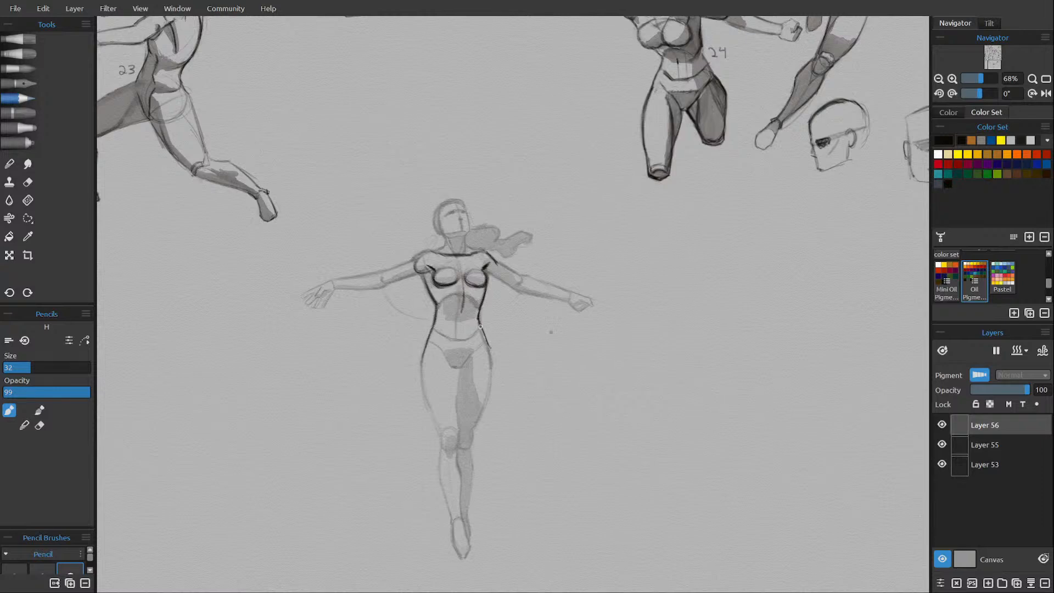
mouse_move(480, 327)
left_mouse_down()
mouse_move(491, 366)
mouse_move(489, 343)
left_mouse_up()
Draw the rib arch across the abdomen and erase stray marks around it.
mouse_move(452, 297)
left_mouse_down()
mouse_move(444, 306)
mouse_move(470, 290)
mouse_move(475, 305)
left_mouse_up()
key("e")
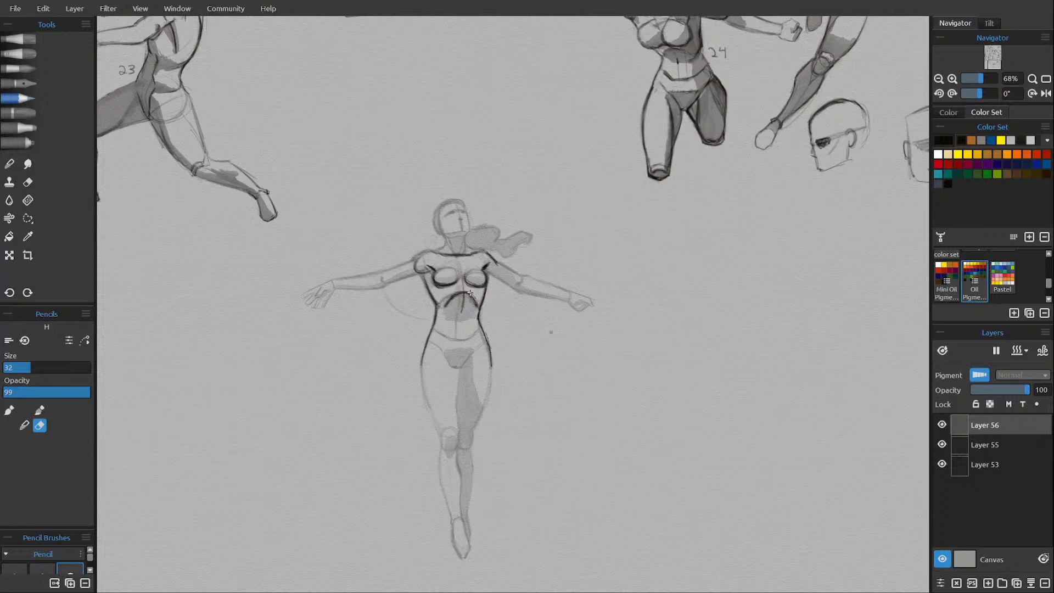
key("e")
key("e")
left_click_drag(433, 282, 439, 289)
Extend both ends of the rib arch out to the torso sides and clean up the side contours.
key("e")
key("e")
key("e")
left_click_drag(437, 289, 442, 305)
left_click_drag(470, 295, 480, 306)
key("e")
left_click_drag(484, 301, 488, 291)
key("e")
key("e")
left_click_drag(482, 302, 486, 286)
key("e")
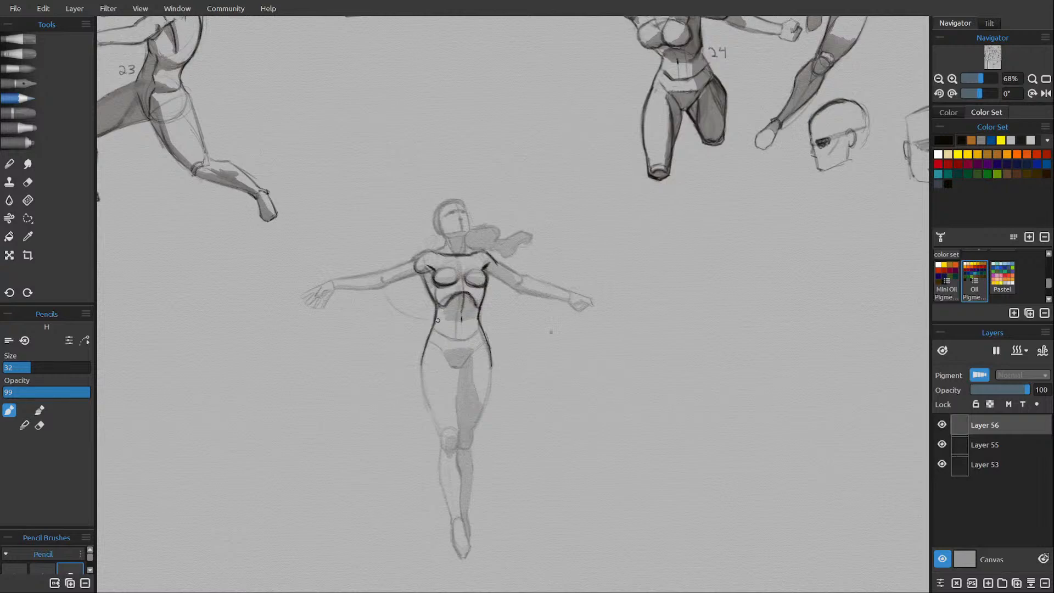
Draw the lower abdomen crease and the V-shaped pelvis lines, touching them up with the eraser.
left_click_drag(436, 320, 470, 333)
left_click_drag(442, 342, 455, 360)
mouse_move(456, 363)
left_mouse_down()
mouse_move(480, 339)
mouse_move(458, 359)
mouse_move(443, 342)
mouse_move(457, 362)
left_mouse_up()
key("e")
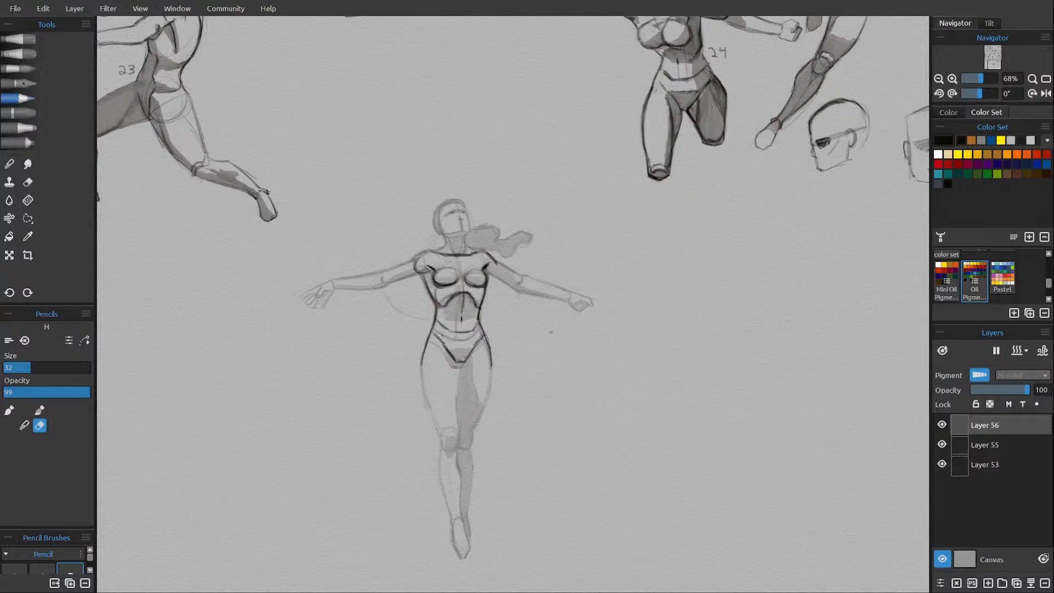
key("e")
Outline the neck and face with simple features, and clean up the shoulder and upper arm lines.
left_click_drag(445, 248, 437, 252)
left_click_drag(460, 235, 467, 239)
left_click_drag(466, 213, 469, 231)
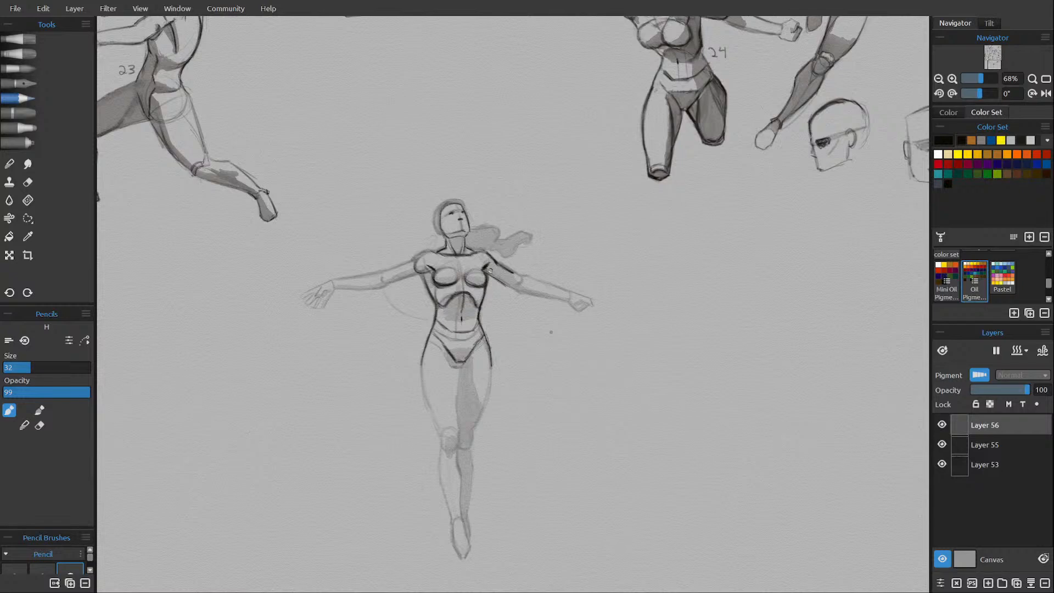
key("e")
key("e")
key("e")
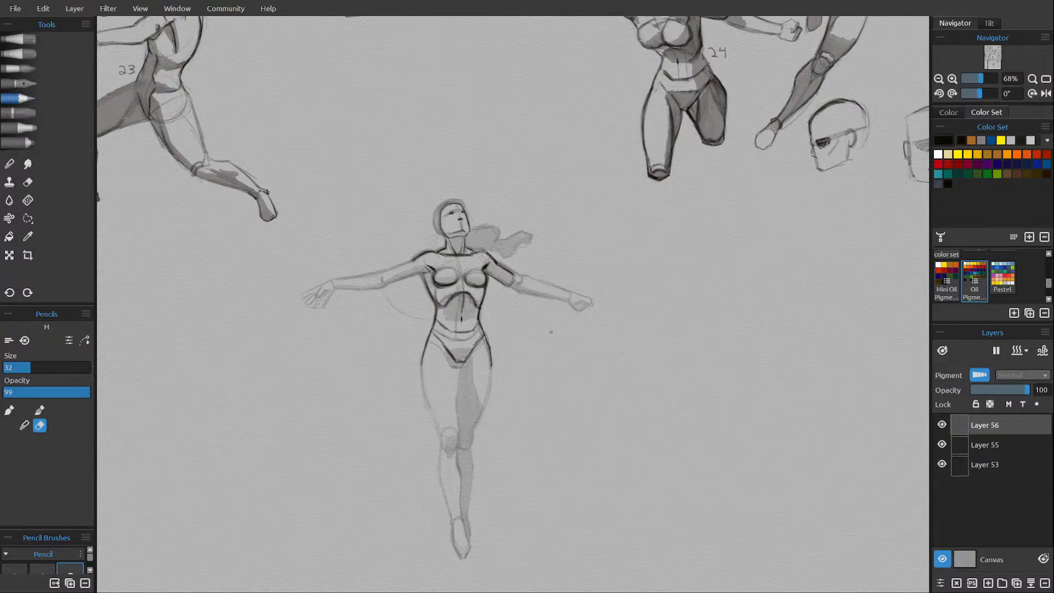
key("e")
Outline the upper contour of the figure's right forearm from the wrist to the elbow.
left_click_drag(523, 377, 562, 394)
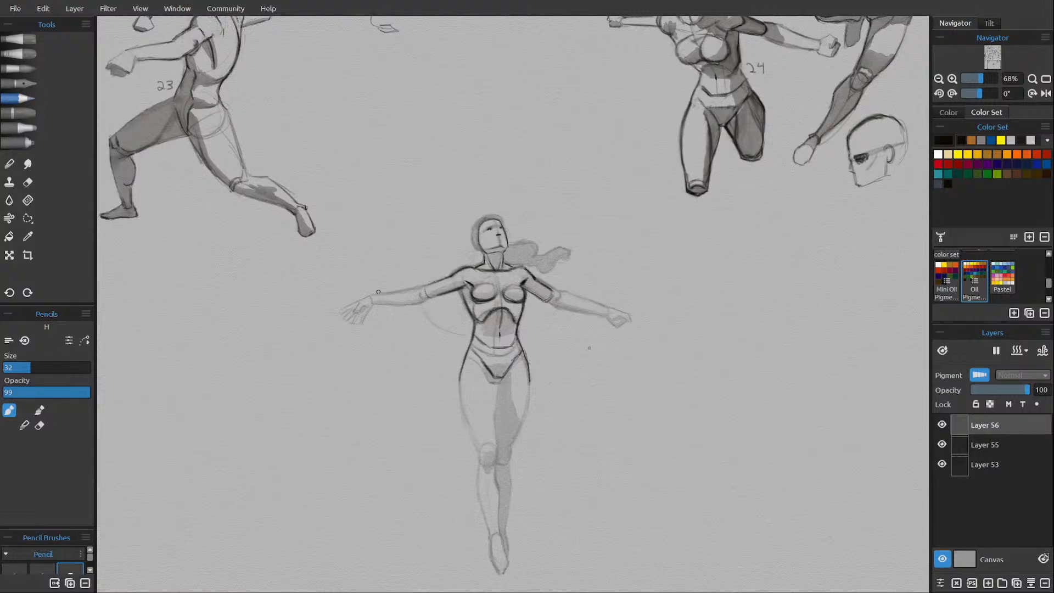
left_click_drag(387, 290, 409, 288)
left_click_drag(407, 289, 426, 288)
Outline the figure's left forearm and draw the left hand at its end.
mouse_move(540, 345)
left_mouse_down()
mouse_move(419, 325)
mouse_move(513, 360)
left_mouse_up()
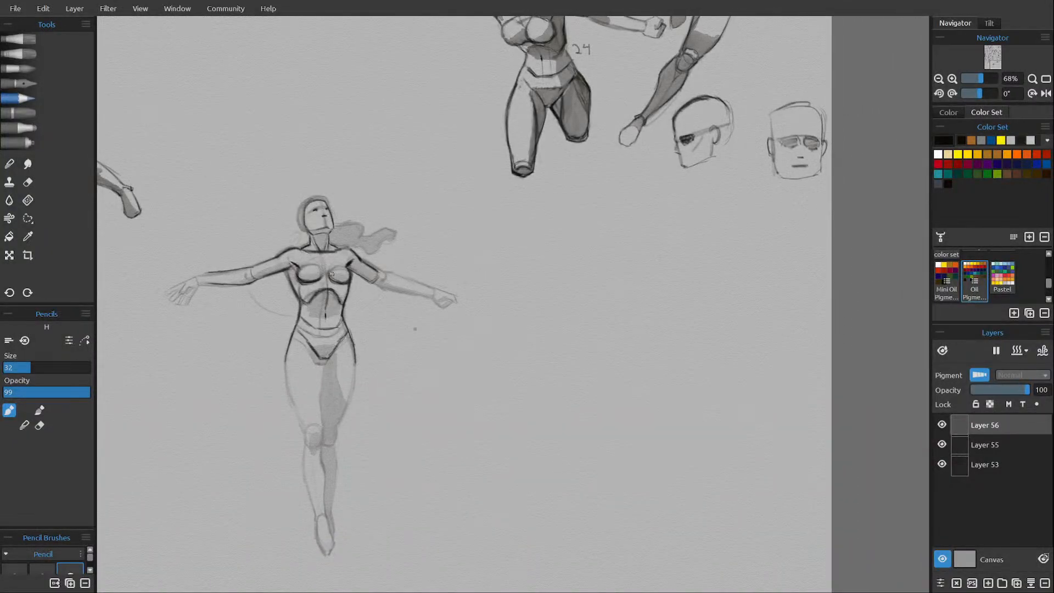
left_click_drag(390, 287, 411, 292)
left_click_drag(378, 271, 431, 289)
key("e")
key("e")
Draw the figure's right hand with spread fingers and refine the finger lines with the eraser.
left_click_drag(497, 381, 618, 404)
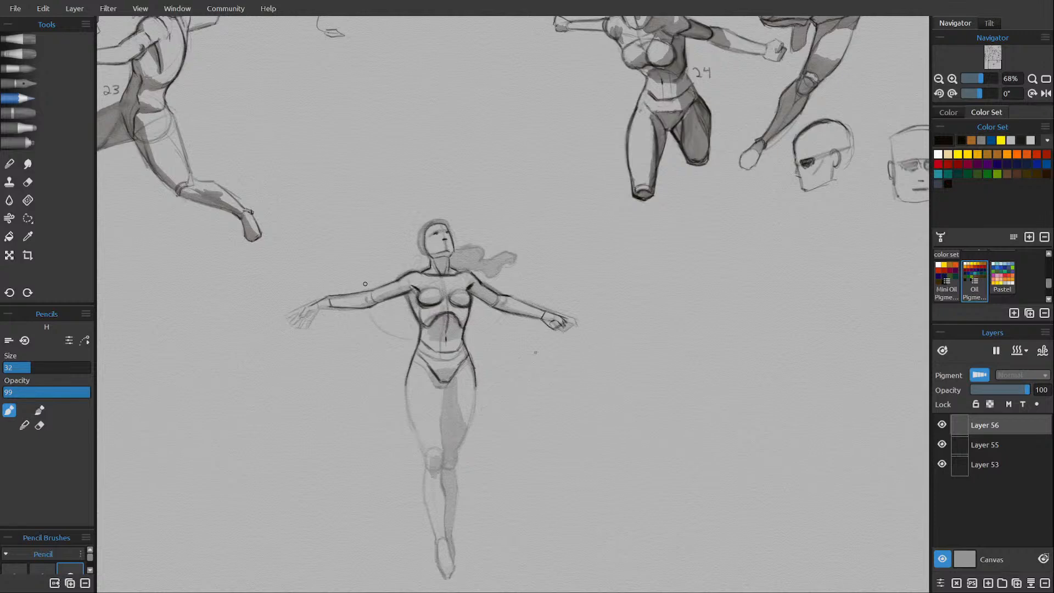
key("e")
key("e")
left_click_drag(303, 316, 315, 322)
mouse_move(301, 313)
left_mouse_down()
mouse_move(320, 314)
mouse_move(308, 321)
mouse_move(305, 312)
left_mouse_up()
key("e")
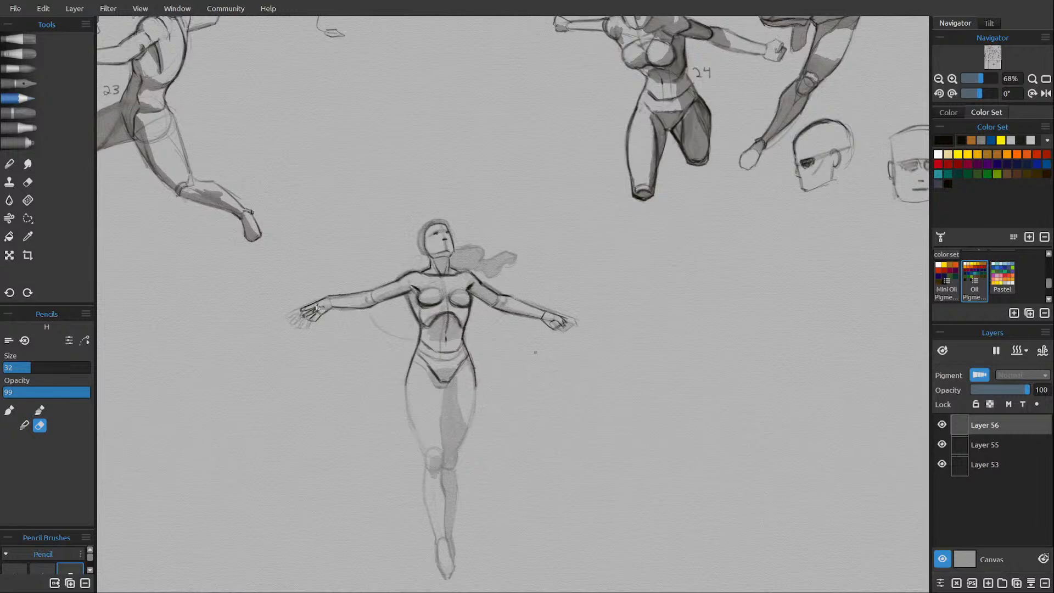
left_click_drag(314, 314, 306, 320)
key("e")
left_click_drag(319, 313, 311, 324)
key("e")
key("e")
Toggle the new line layer's visibility to compare its outlines with the faded figure beneath.
left_click(942, 424)
left_click(942, 424)
left_click(942, 424)
left_click(942, 425)
left_click(941, 425)
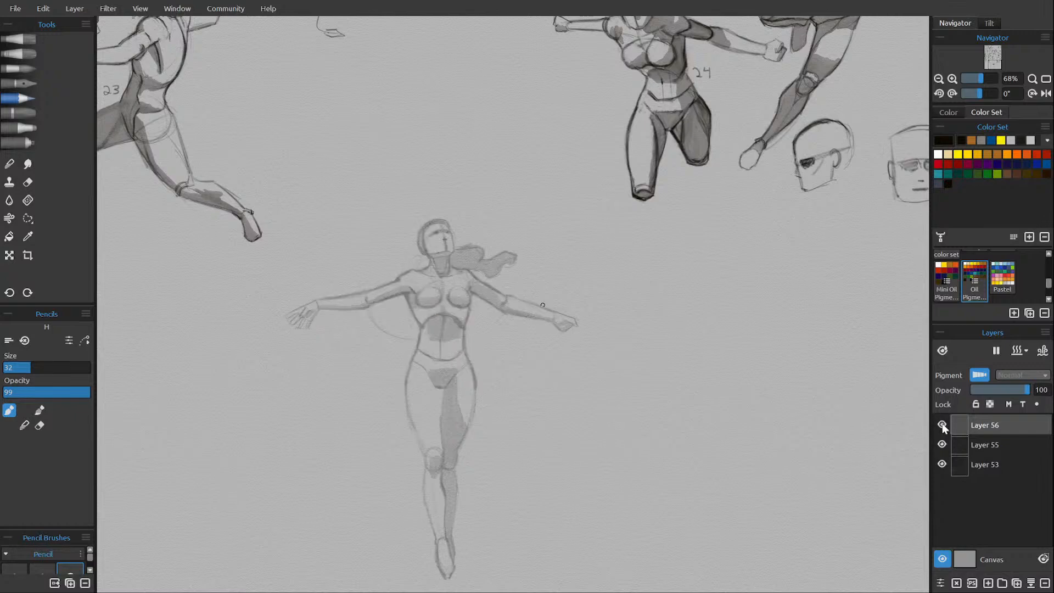
left_click(942, 425)
left_click(941, 425)
left_click(941, 425)
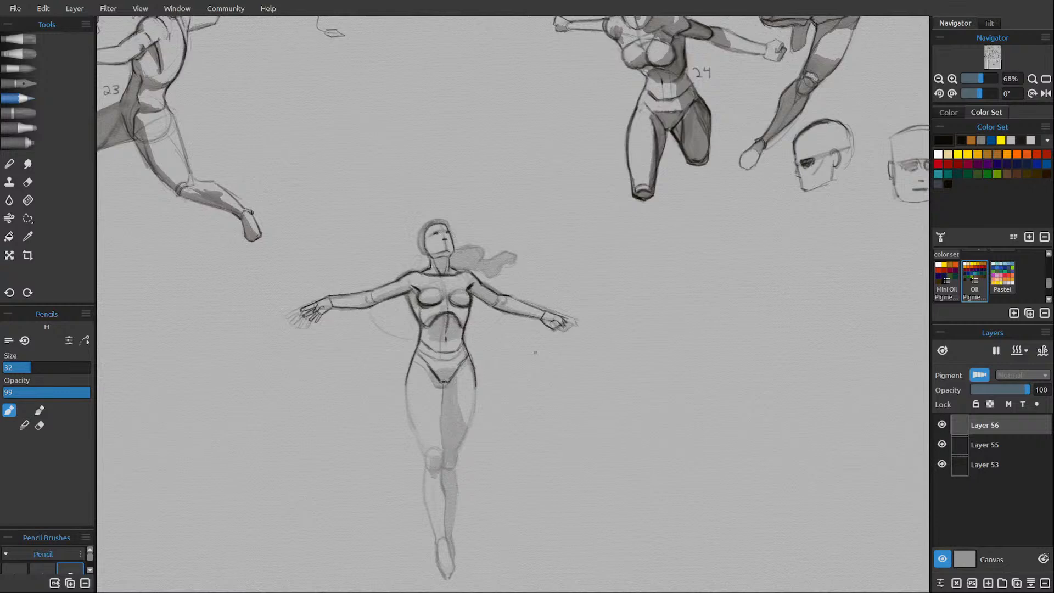
Outline the inner and outer contours of the figure's right thigh and draw the right knee.
left_click_drag(443, 386, 440, 421)
left_click_drag(441, 406, 441, 417)
mouse_move(408, 384)
left_mouse_down()
mouse_move(423, 447)
mouse_move(437, 449)
mouse_move(441, 419)
mouse_move(443, 440)
mouse_move(441, 386)
mouse_move(443, 444)
left_mouse_up()
key("e")
key("e")
mouse_move(437, 456)
left_mouse_down()
mouse_move(445, 465)
mouse_move(442, 450)
mouse_move(427, 453)
mouse_move(437, 464)
left_mouse_up()
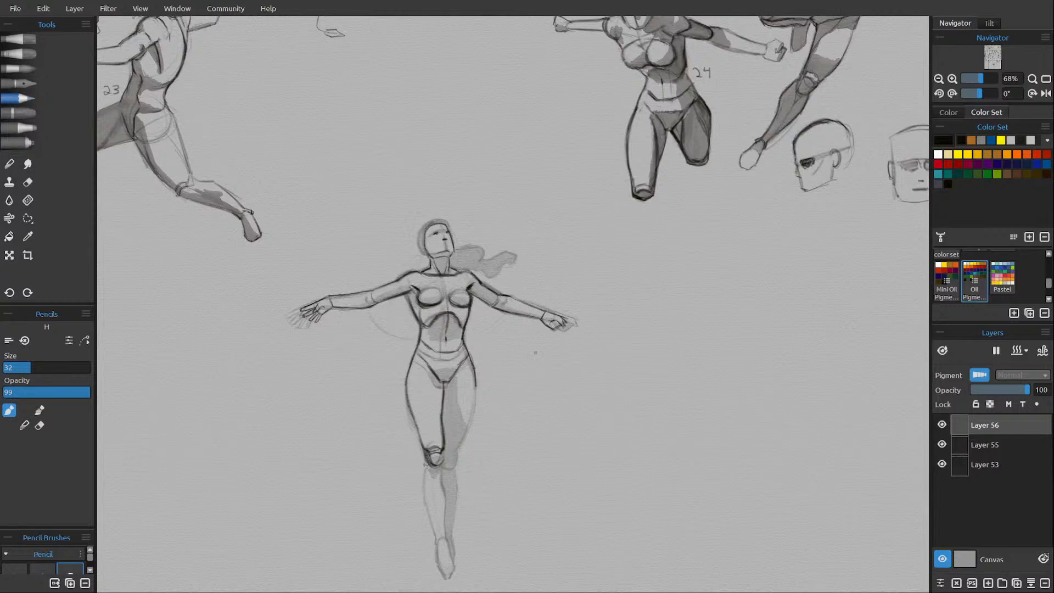
Outline the figure's right lower leg from the knee to the ankle and draw the pointed foot.
left_click_drag(425, 465, 432, 520)
key("ctrl+z")
left_click_drag(423, 483, 427, 505)
left_click_drag(443, 472, 443, 512)
left_click_drag(434, 533, 445, 531)
mouse_move(433, 533)
left_mouse_down()
mouse_move(429, 516)
mouse_move(443, 523)
left_mouse_up()
left_click_drag(436, 538, 441, 570)
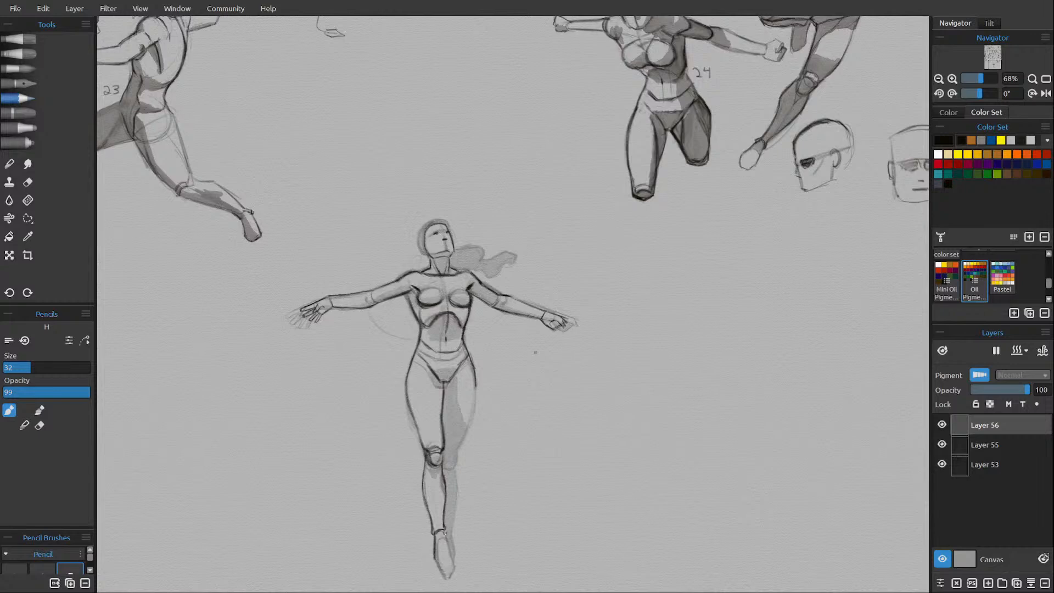
left_click_drag(443, 532, 445, 569)
Outline the figure's left thigh, knee and lower leg down to the ankle behind the right leg, erasing stray lines below the knee.
left_click_drag(471, 407, 463, 424)
left_click_drag(475, 380, 454, 443)
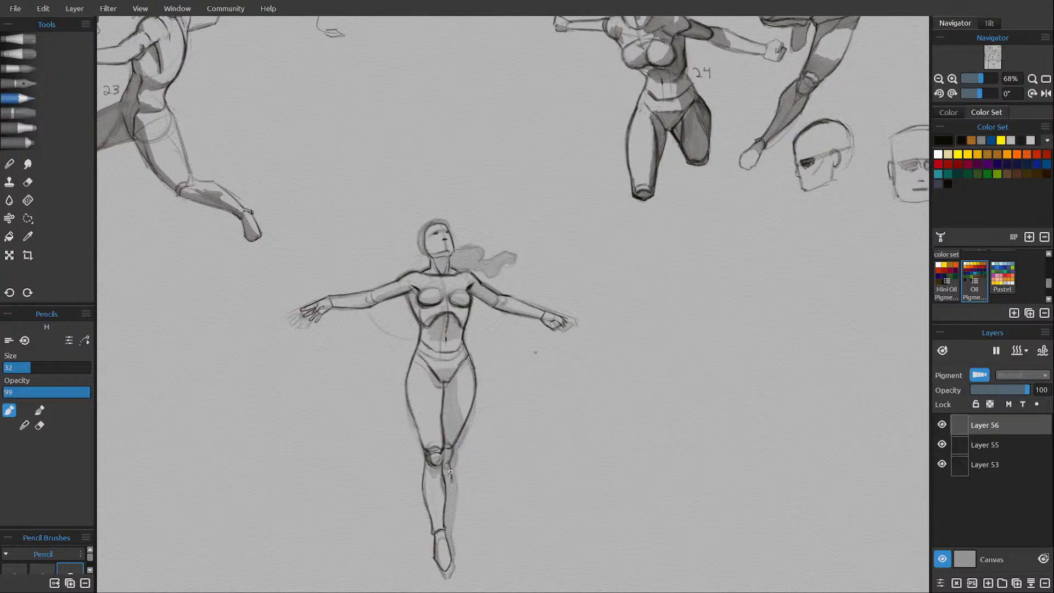
key("e")
left_click_drag(449, 468, 453, 484)
key("e")
key("e")
key("e")
mouse_move(448, 462)
left_mouse_down()
mouse_move(448, 511)
mouse_move(449, 464)
mouse_move(451, 485)
left_mouse_up()
left_click_drag(444, 518, 451, 546)
Check the linework with Layer 55 hidden, then restore that layer and outline the hair on the head and the flowing ponytail.
left_click(942, 443)
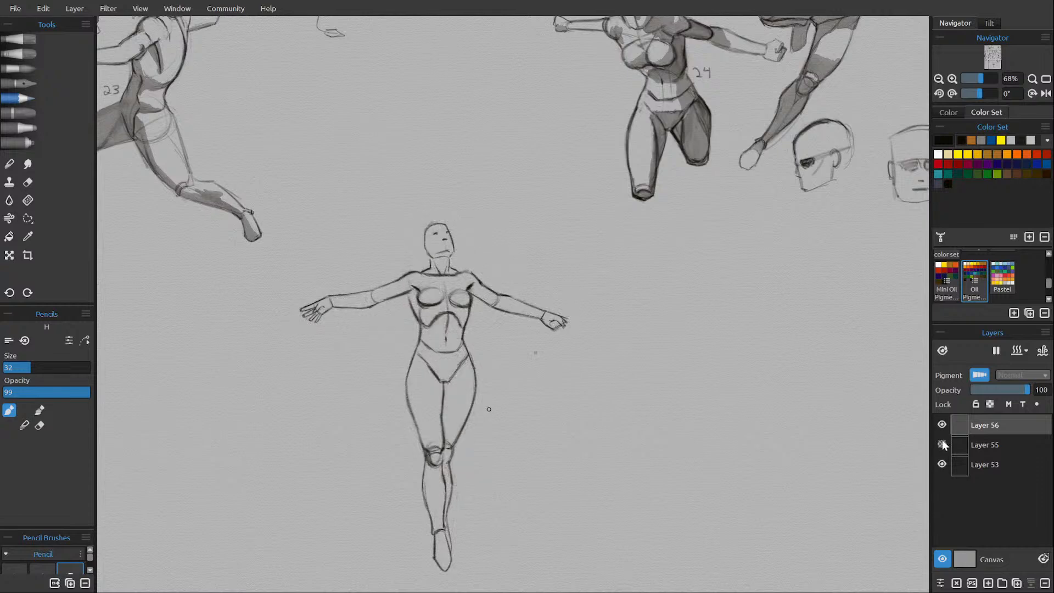
left_click(942, 444)
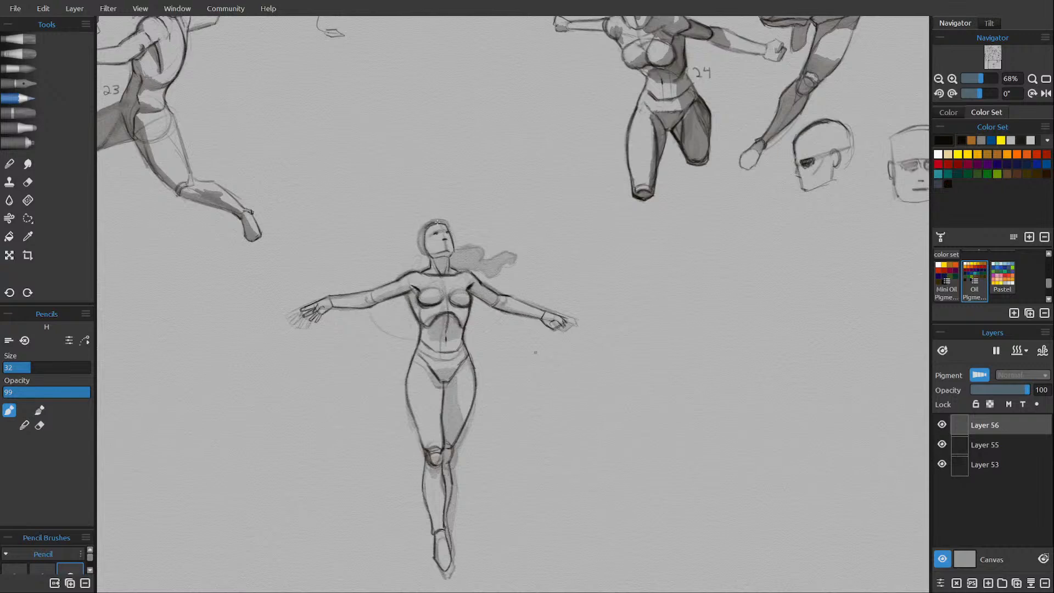
mouse_move(437, 221)
left_mouse_down()
mouse_move(425, 255)
mouse_move(446, 226)
mouse_move(481, 246)
left_mouse_up()
mouse_move(506, 264)
left_mouse_down()
mouse_move(513, 257)
mouse_move(496, 260)
mouse_move(516, 257)
left_mouse_up()
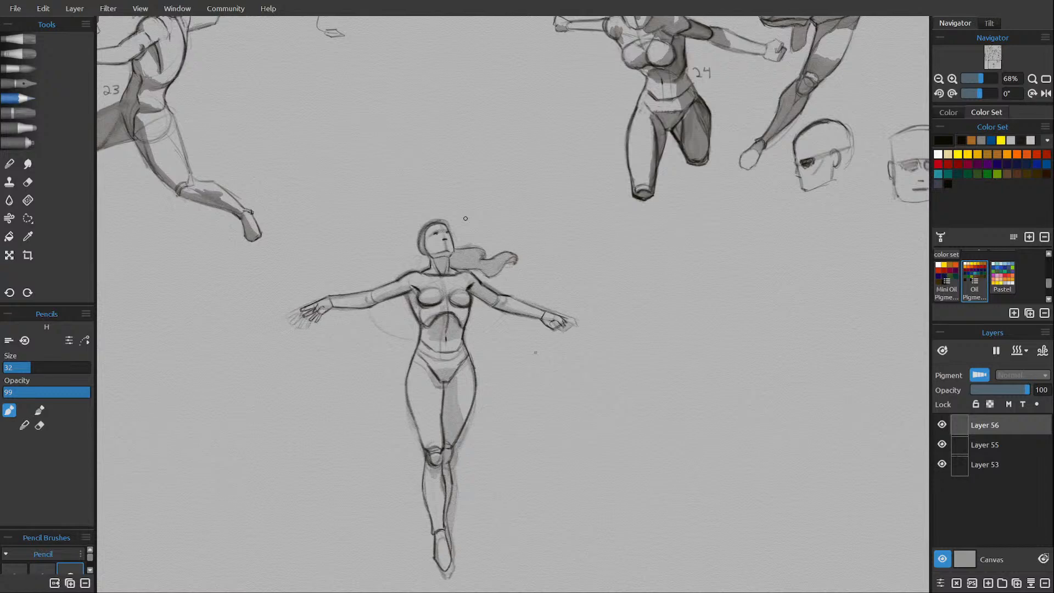
Shade the ponytail with the Liner watercolor brush on a new layer with drying paused.
left_click(34, 69)
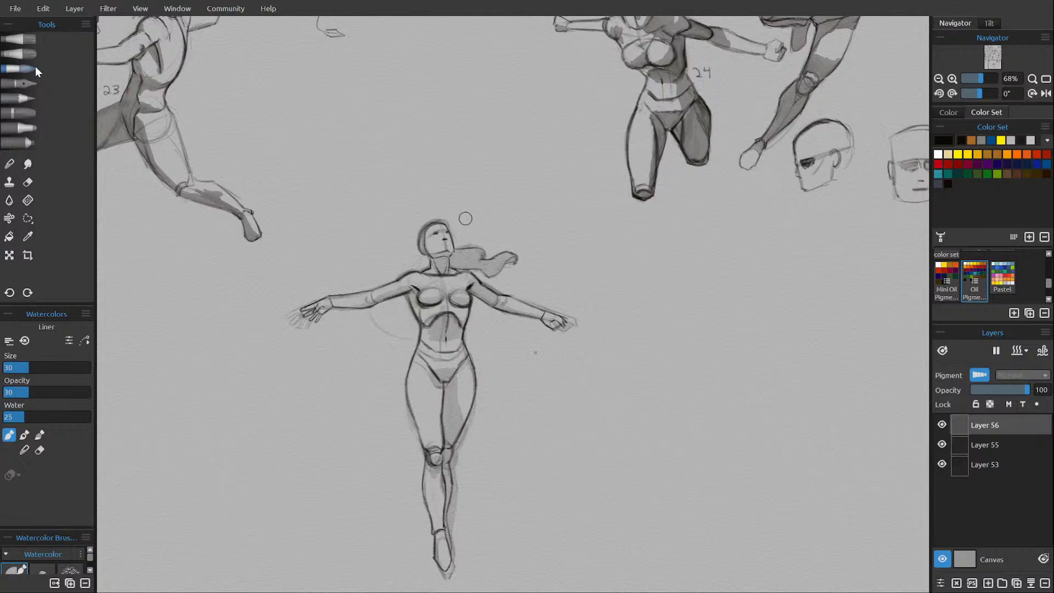
left_click(988, 582)
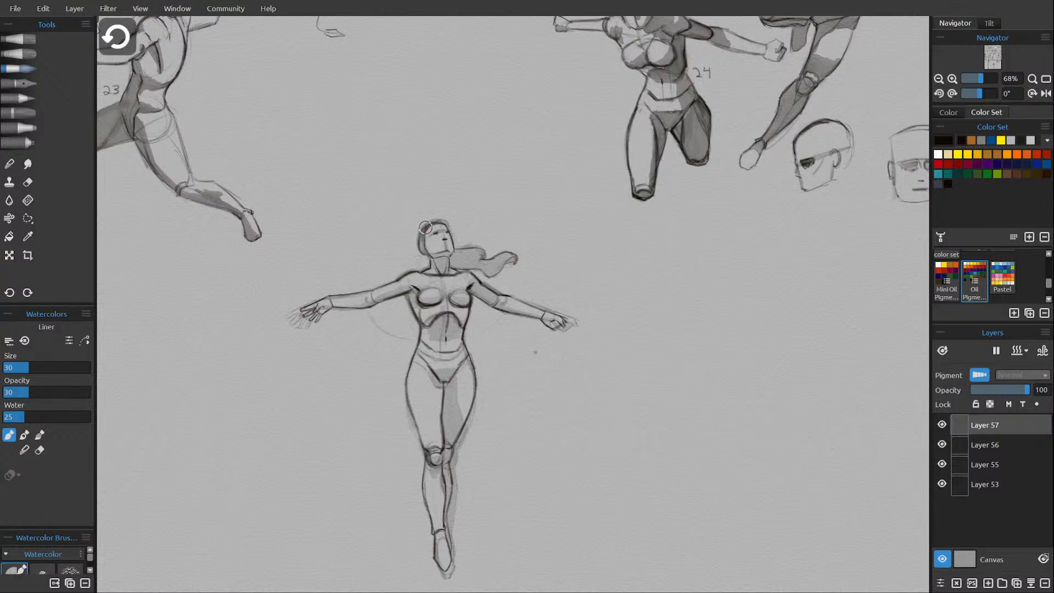
left_click(996, 350)
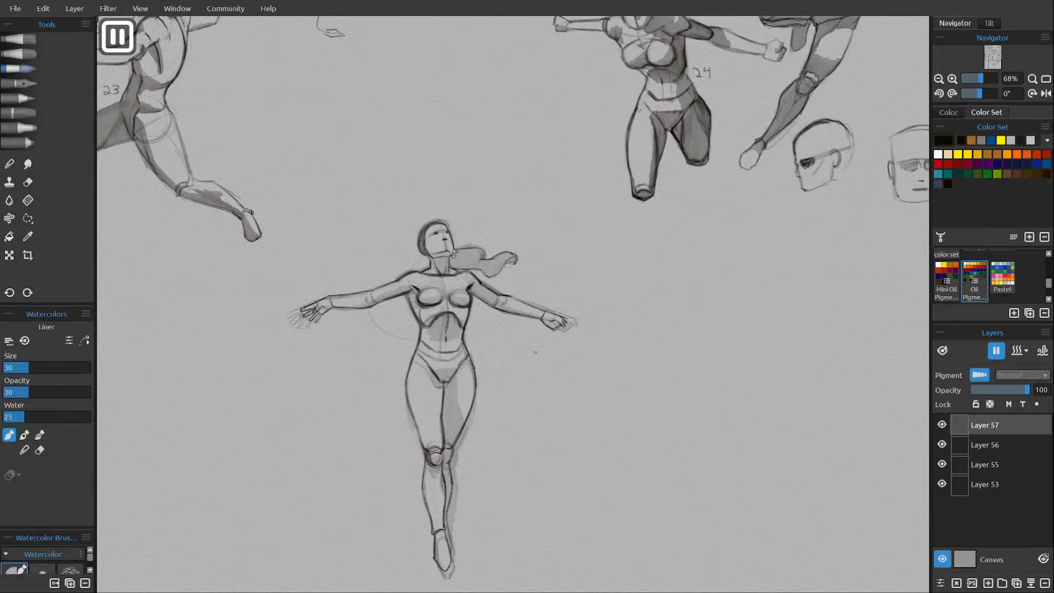
mouse_move(454, 254)
left_mouse_down()
mouse_move(454, 267)
mouse_move(471, 252)
mouse_move(479, 252)
mouse_move(471, 263)
mouse_move(490, 255)
mouse_move(478, 267)
mouse_move(490, 273)
mouse_move(514, 250)
mouse_move(508, 256)
left_mouse_up()
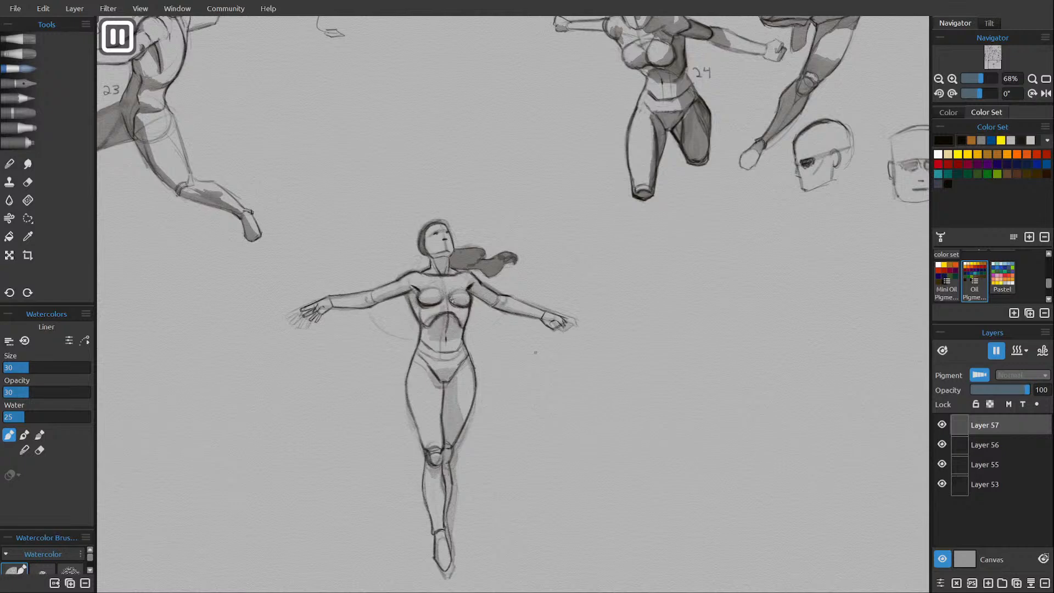
Paint watercolor shadows under the breasts and arms, across the ribcage and abdomen, and over the pelvis.
mouse_move(454, 301)
left_mouse_down()
mouse_move(467, 300)
mouse_move(426, 300)
mouse_move(439, 299)
mouse_move(414, 287)
left_mouse_up()
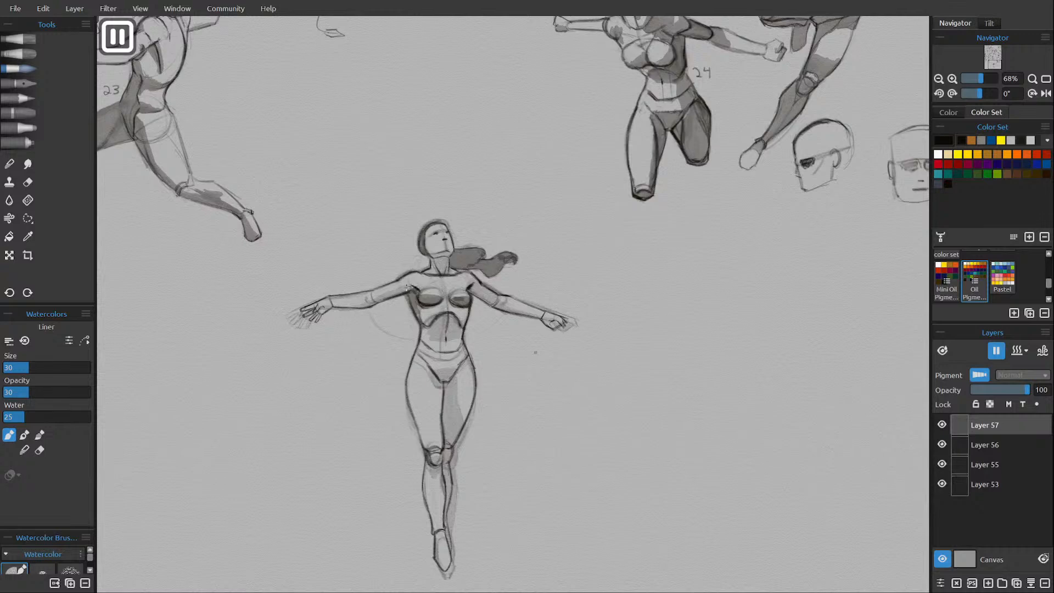
mouse_move(411, 289)
left_mouse_down()
mouse_move(380, 300)
mouse_move(390, 296)
left_mouse_up()
mouse_move(440, 302)
left_mouse_down()
mouse_move(422, 309)
mouse_move(433, 312)
left_mouse_up()
mouse_move(440, 318)
left_mouse_down()
mouse_move(429, 328)
mouse_move(459, 331)
mouse_move(441, 334)
mouse_move(455, 335)
mouse_move(435, 317)
mouse_move(435, 366)
mouse_move(424, 351)
mouse_move(451, 364)
mouse_move(449, 374)
left_mouse_up()
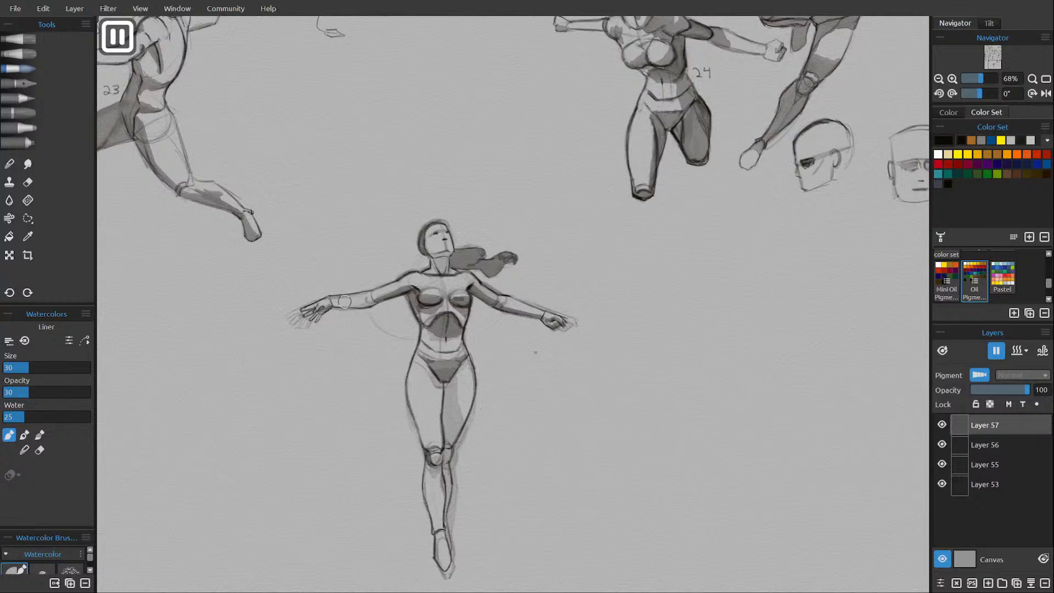
Shade the right forearm, the neck, the left leg and the area under the right knee, and resume layer drying.
mouse_move(352, 304)
left_mouse_down()
mouse_move(332, 305)
mouse_move(369, 301)
left_mouse_up()
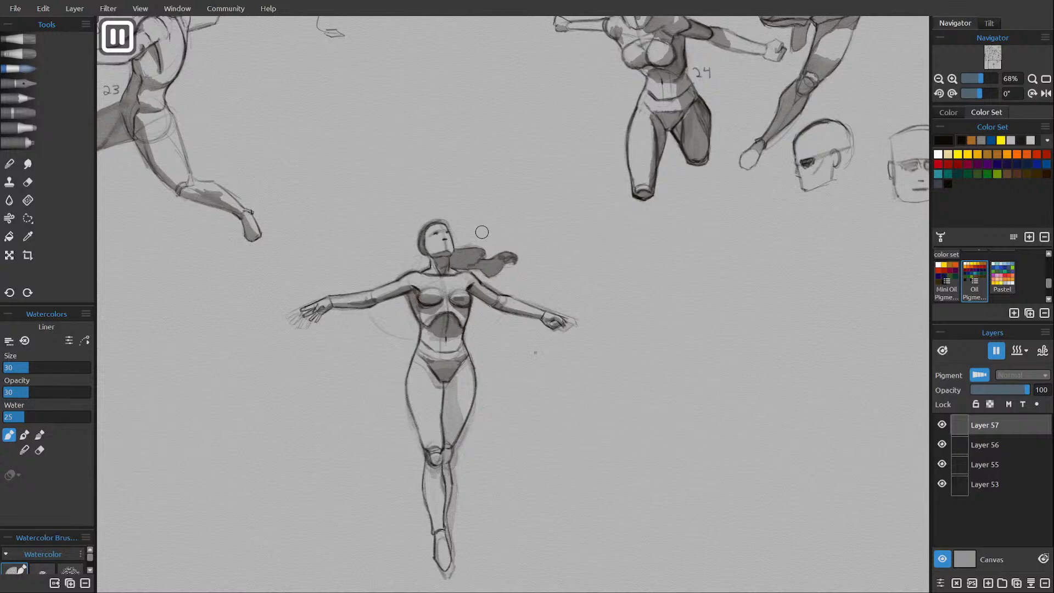
mouse_move(459, 438)
left_mouse_down()
mouse_move(447, 437)
mouse_move(447, 378)
mouse_move(458, 429)
mouse_move(445, 467)
mouse_move(450, 550)
left_mouse_up()
mouse_move(429, 459)
left_mouse_down()
mouse_move(439, 455)
mouse_move(434, 473)
left_mouse_up()
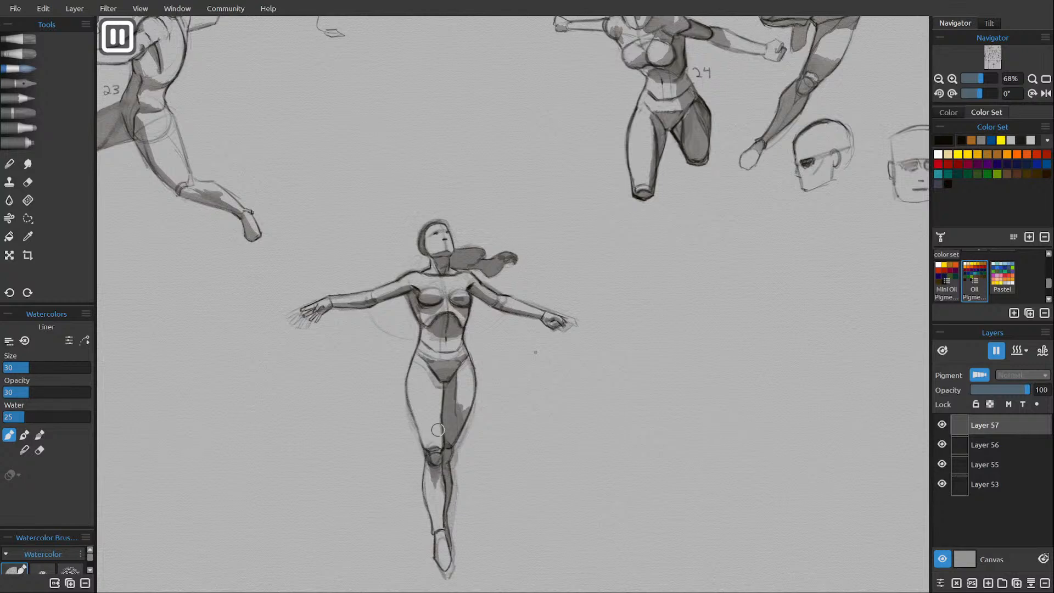
left_click(997, 350)
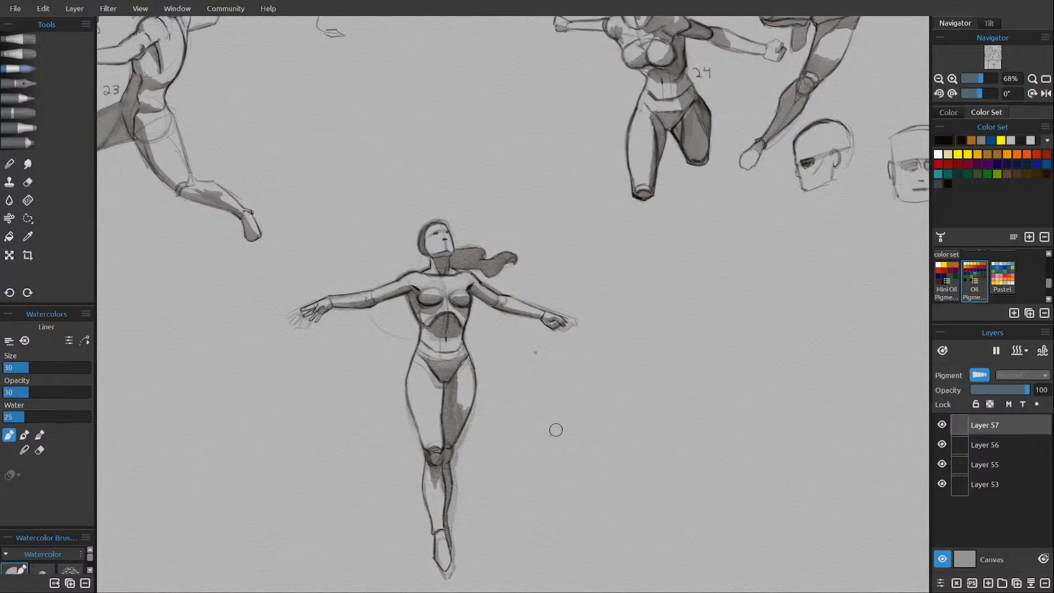
Clean up the shading at the right knee with a small Round Soft eraser and merge the shading layer with the line layer.
key("shift+d")
left_click(28, 183)
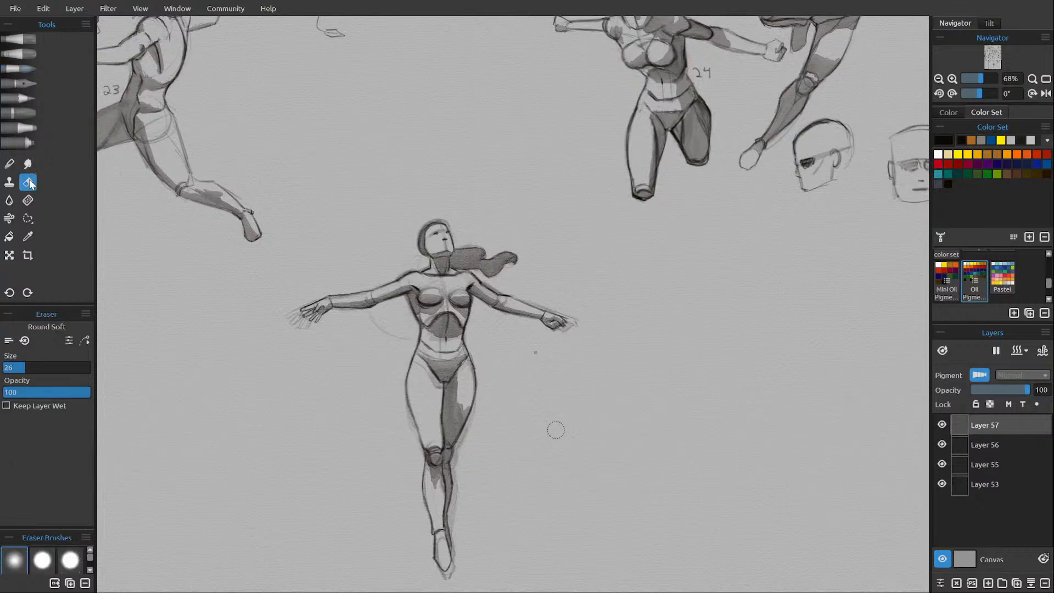
key("bracketleft")
key("bracketleft")
key("bracketleft")
key("bracketleft")
key("bracketleft")
key("bracketleft")
key("bracketleft")
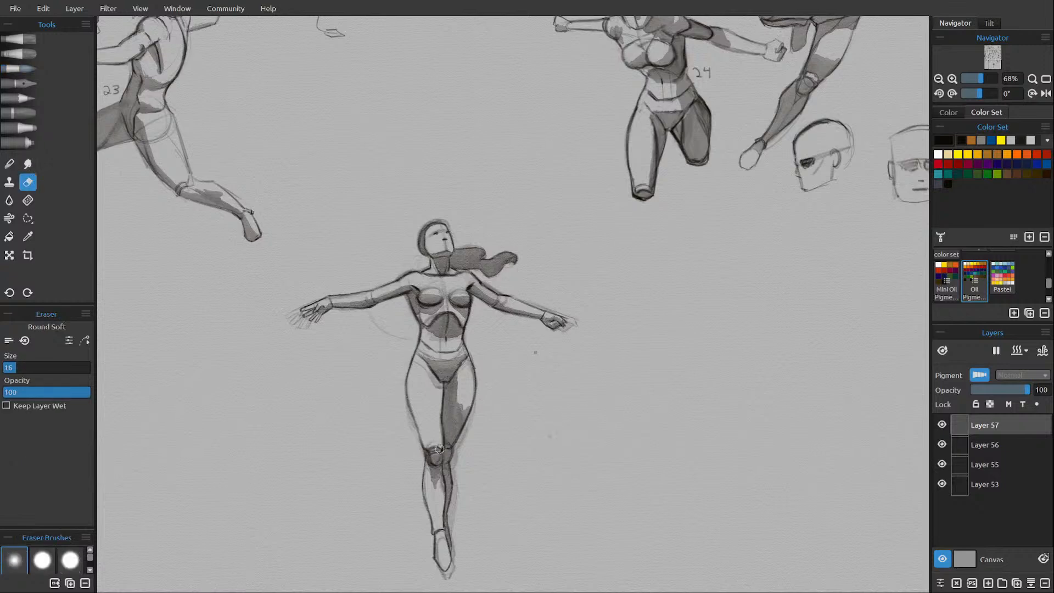
left_click_drag(440, 449, 437, 449)
left_click(1031, 583)
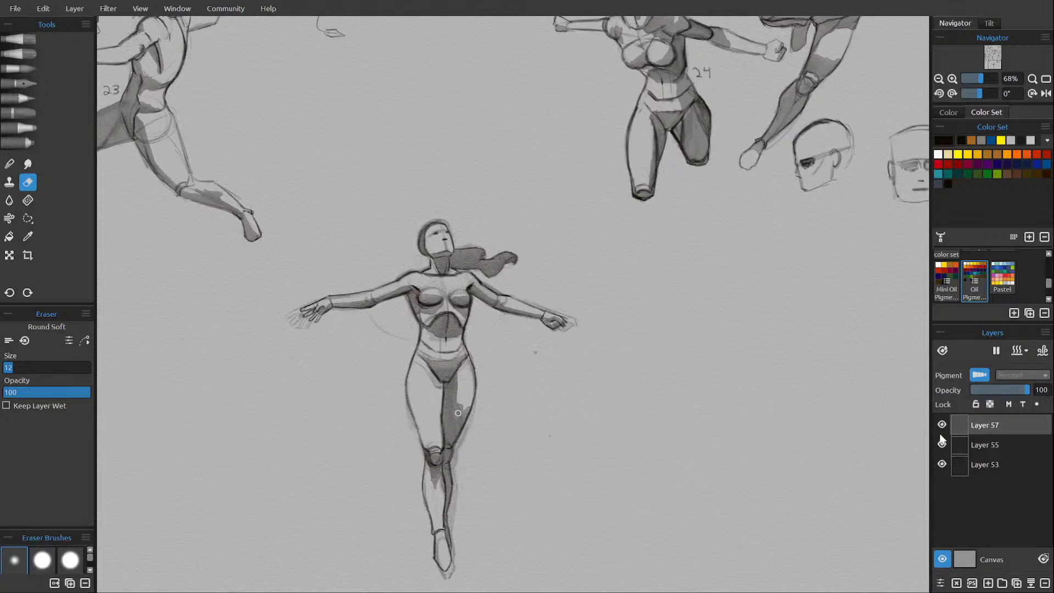
Move the redrawn figure on Layer 57 sideways to X 2691, placing it beside the original faded figure.
left_click(10, 256)
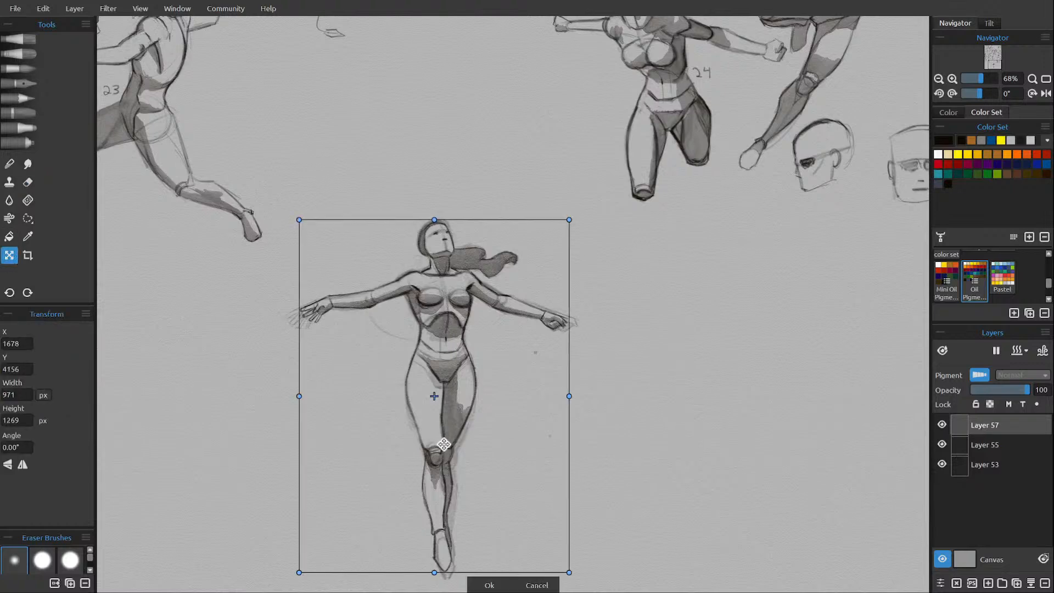
left_click_drag(444, 443, 726, 440)
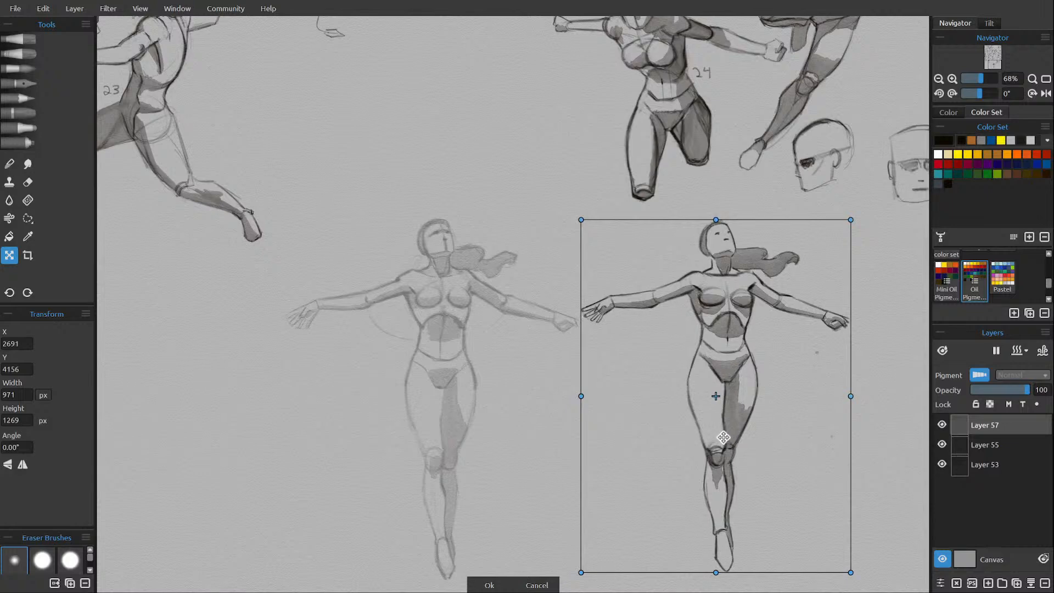
left_click(490, 585)
Restore Layer 55 with the original figure to 100 opacity and make Layer 57 the active layer again.
left_click(986, 446)
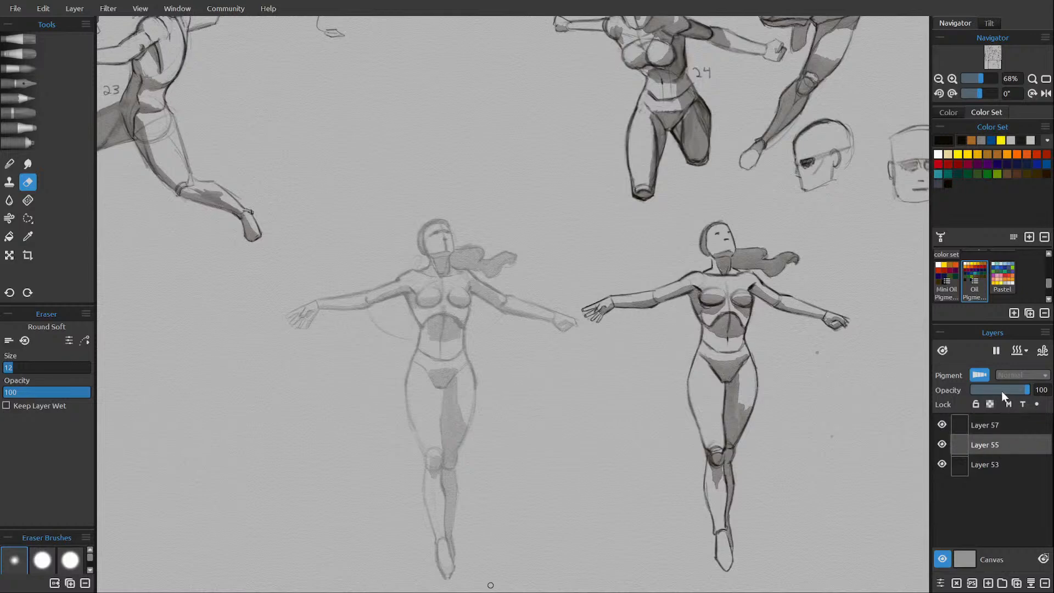
left_click_drag(1021, 388, 1032, 389)
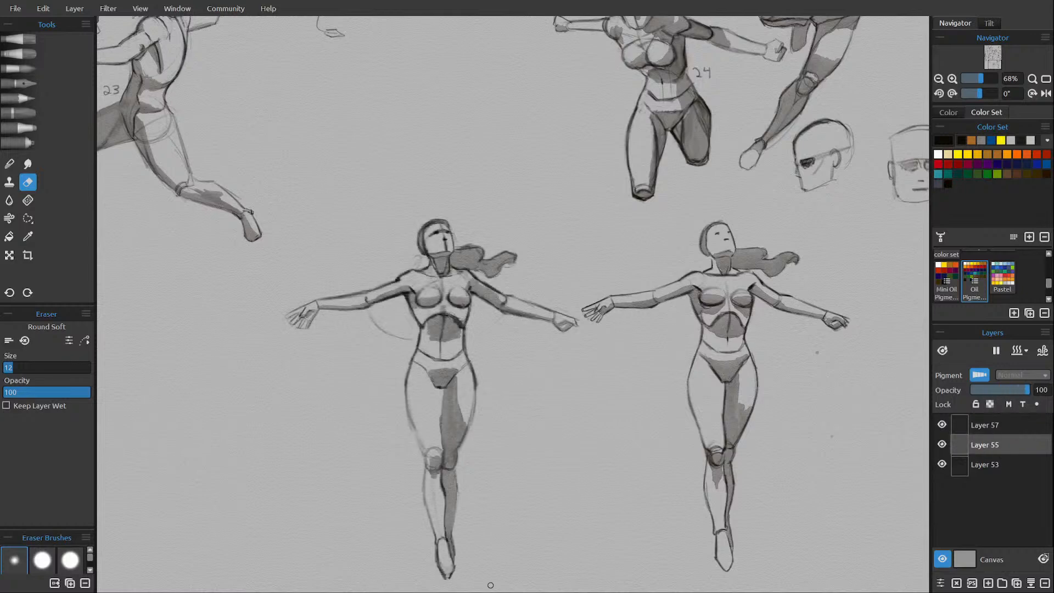
left_click(998, 425)
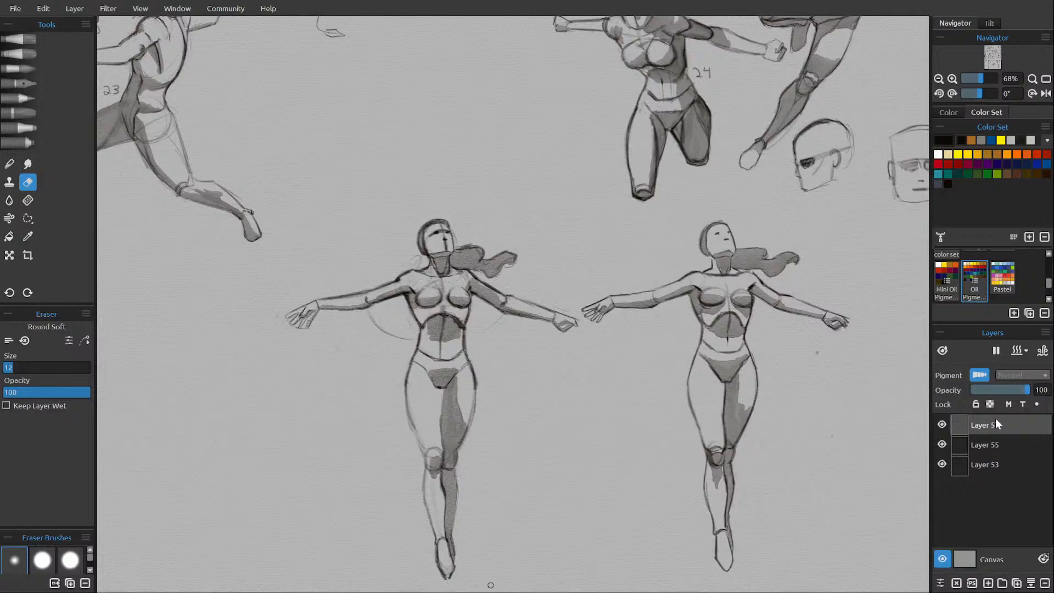
Label the original figure "25a" and the redrawn figure "25b" beside their waists with the H pencil.
scroll(576, 430, "down", 6)
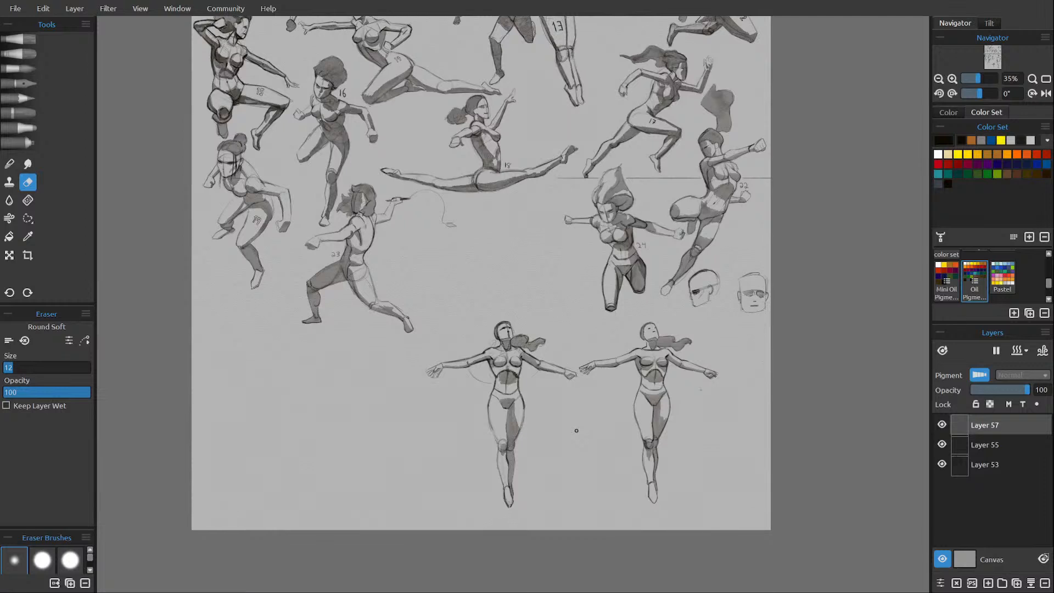
left_click(20, 97)
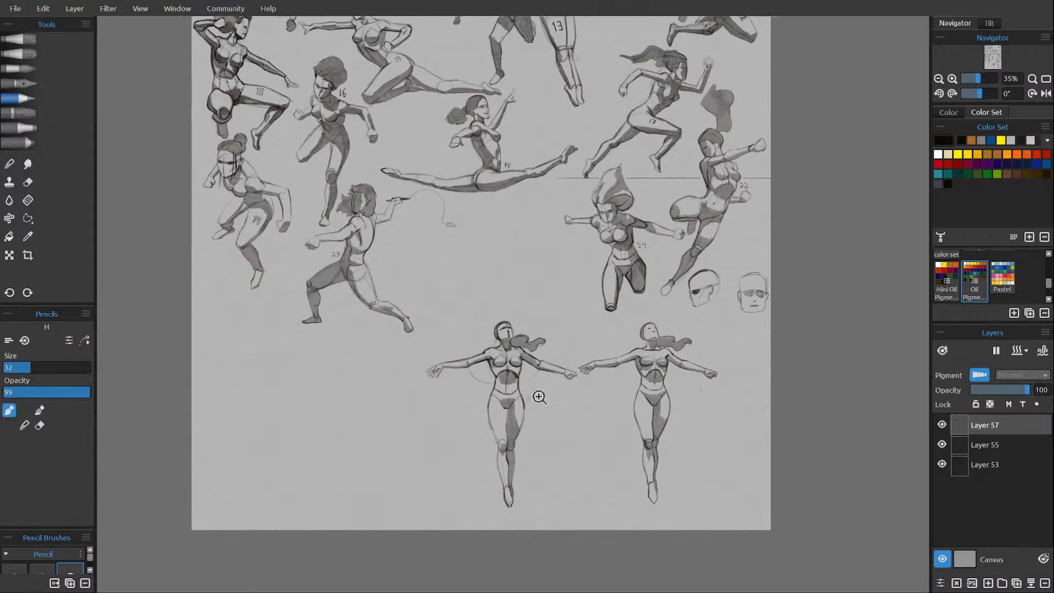
scroll(537, 395, "up", 5)
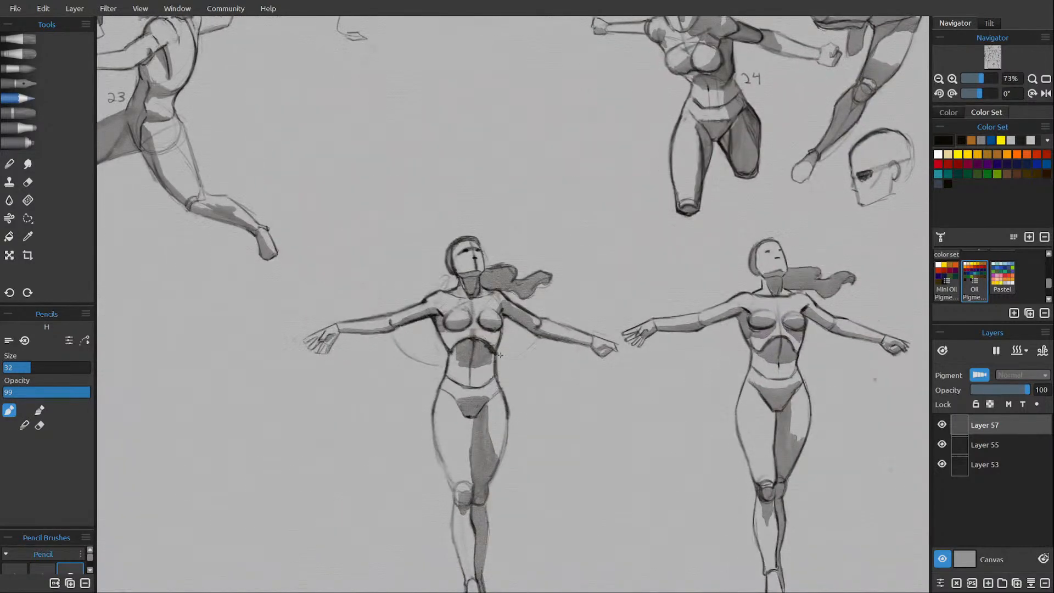
left_click_drag(501, 356, 524, 364)
left_click_drag(589, 358, 425, 341)
left_click_drag(639, 337, 661, 344)
left_click_drag(657, 339, 665, 345)
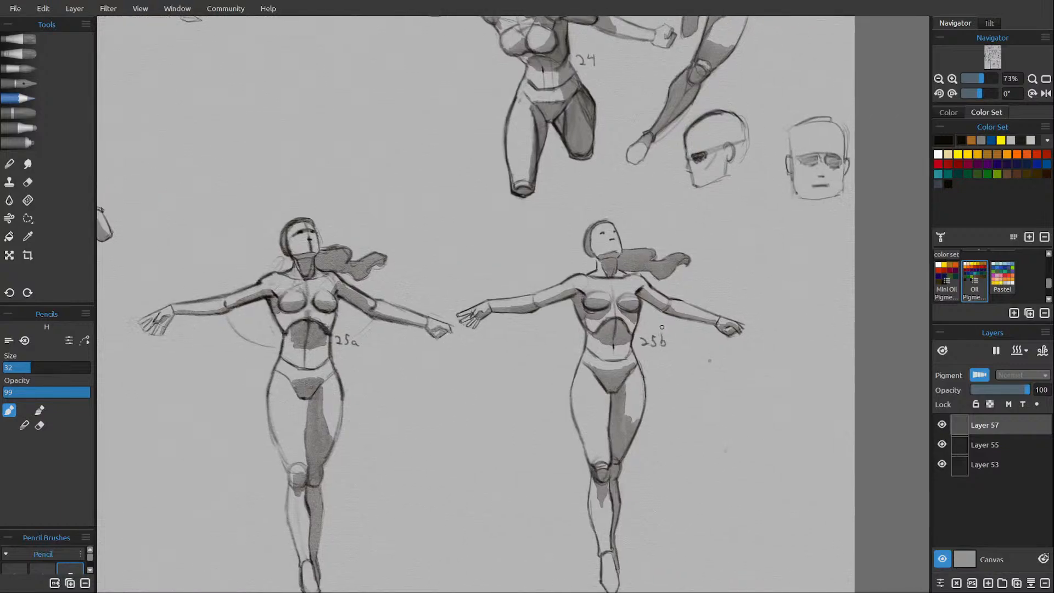
Scale the original figure on Layer 55 to 872 by 1048 px and move it to X 1220, Y 3537, beside figure 23.
scroll(576, 369, "down", 5)
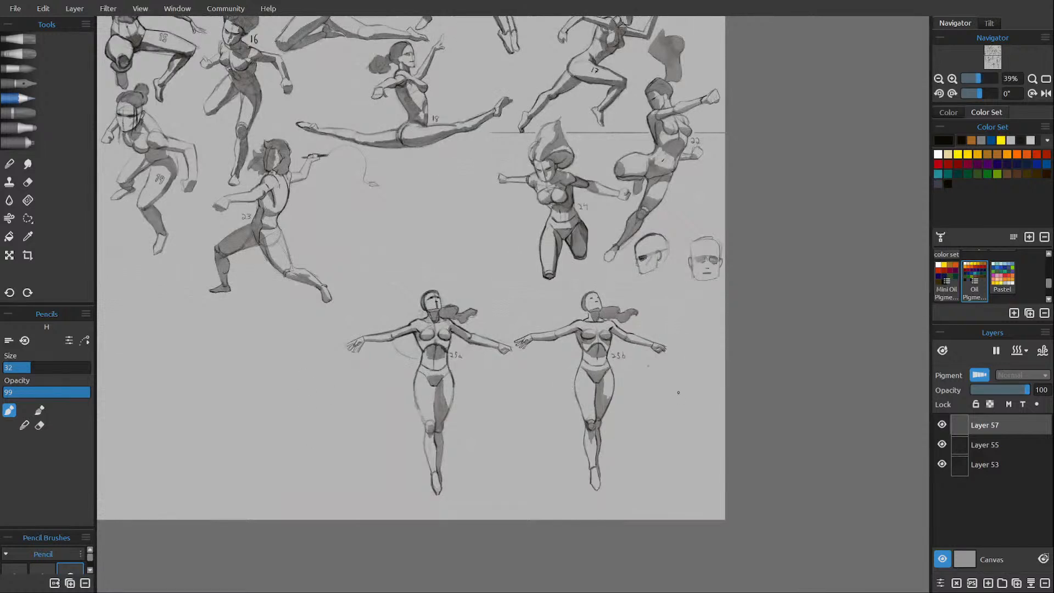
scroll(678, 392, "down", 3)
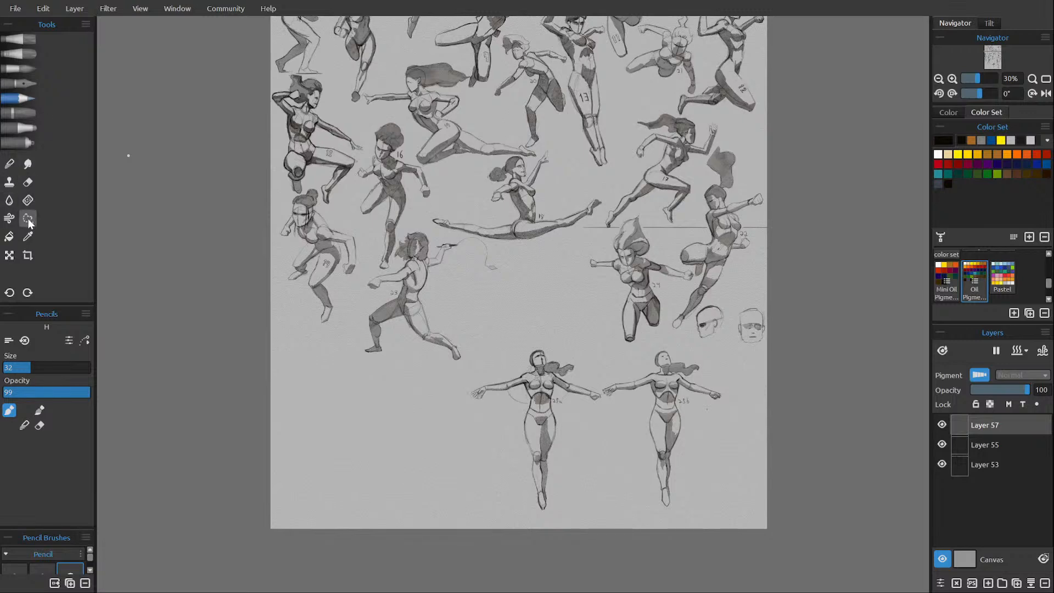
left_click(9, 255)
key("Return")
left_click(1000, 451)
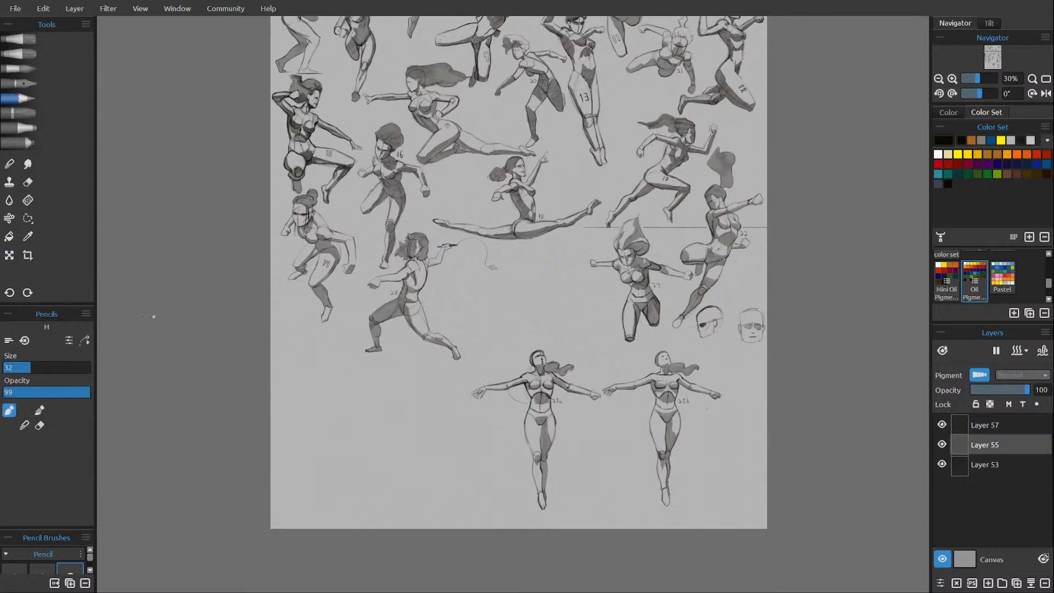
key("ctrl+t")
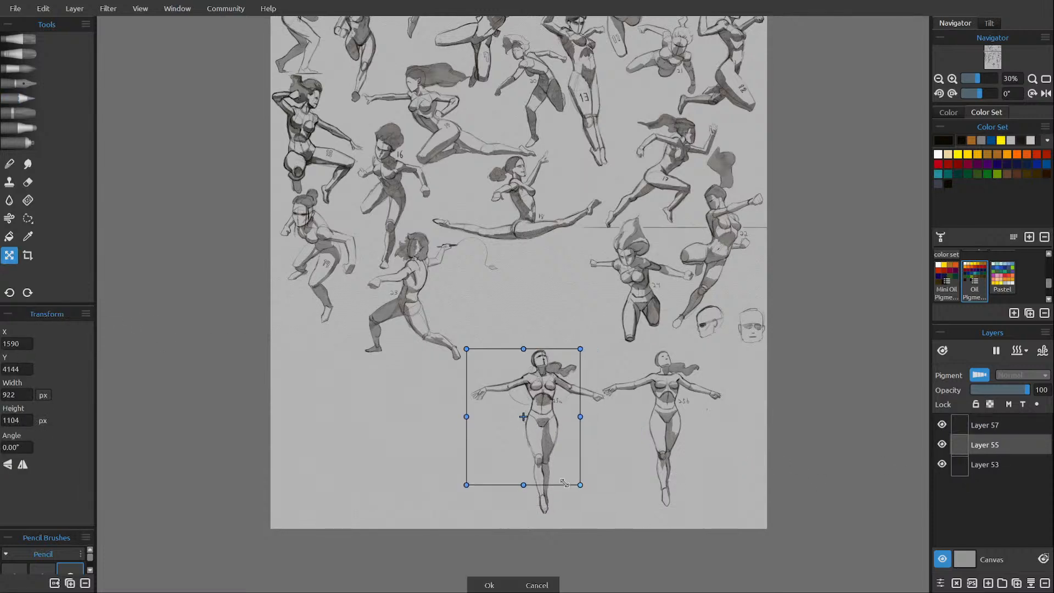
mouse_move(564, 482)
left_mouse_down()
mouse_move(568, 468)
mouse_move(554, 456)
mouse_move(562, 477)
mouse_move(584, 487)
left_mouse_up()
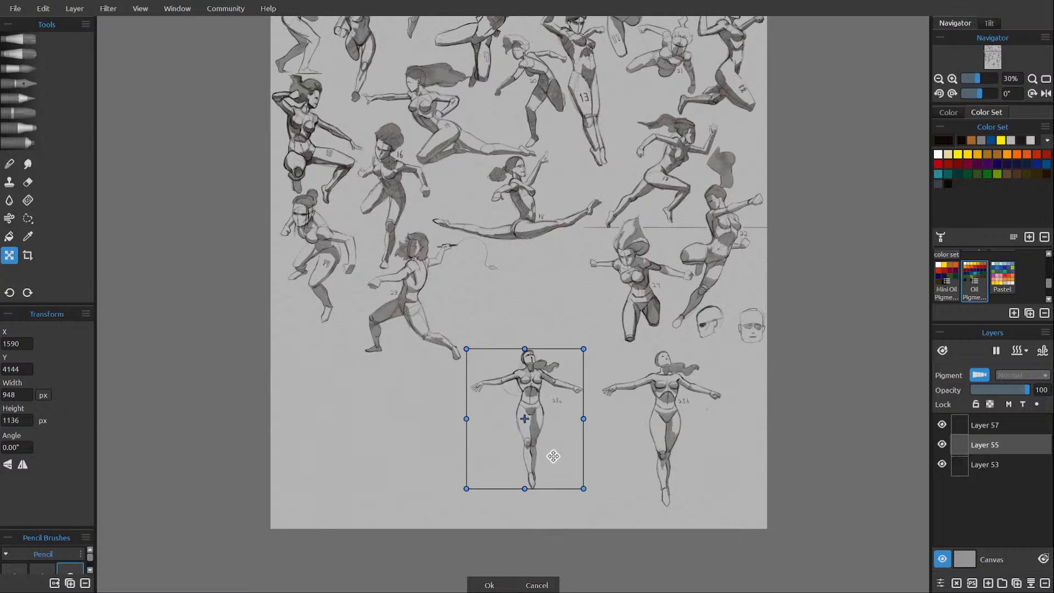
left_click_drag(552, 456, 503, 376)
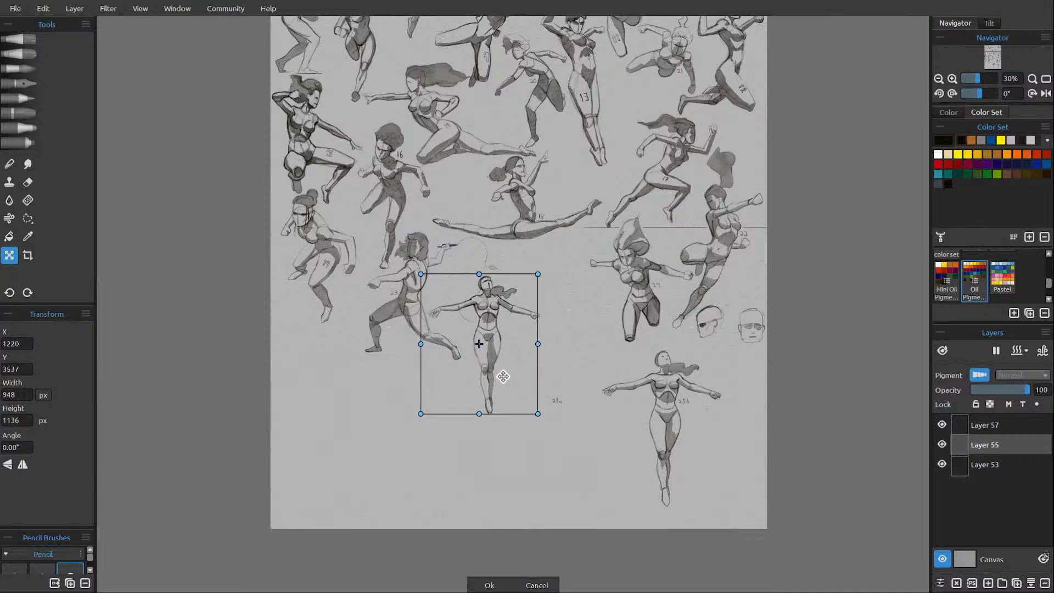
left_click_drag(534, 413, 522, 402)
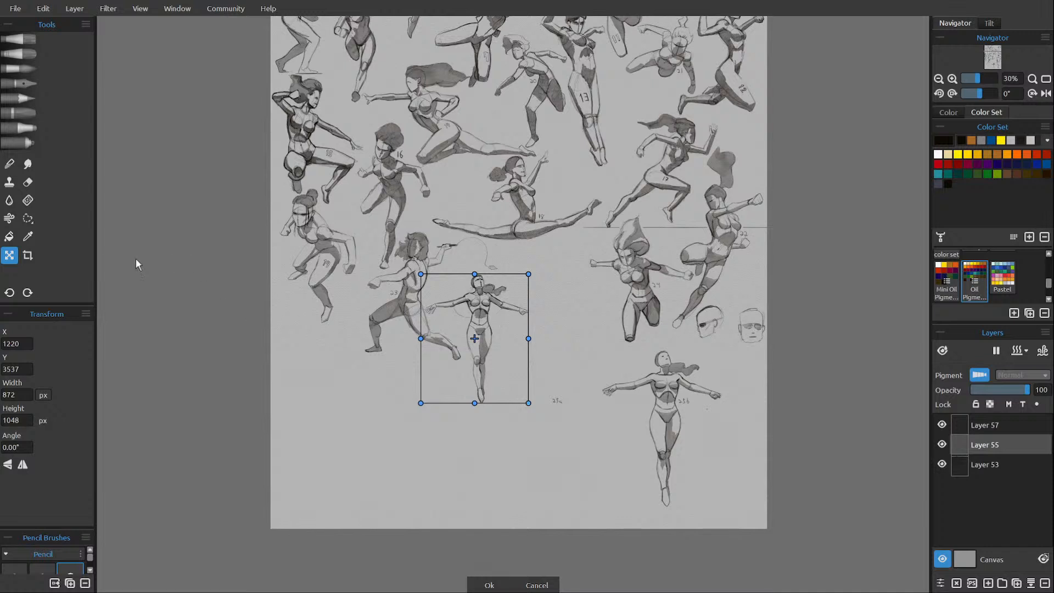
left_click(28, 219)
mouse_move(534, 368)
left_mouse_down()
mouse_move(549, 434)
mouse_move(548, 385)
mouse_move(560, 379)
mouse_move(546, 383)
mouse_move(530, 414)
mouse_move(567, 382)
left_mouse_up()
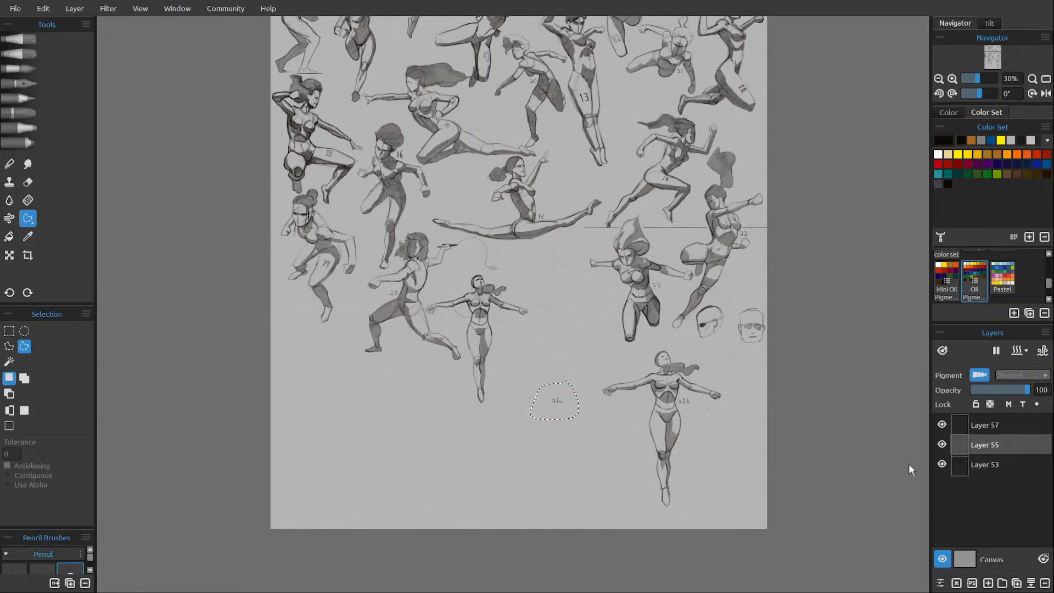
left_click(983, 427)
left_click(10, 256)
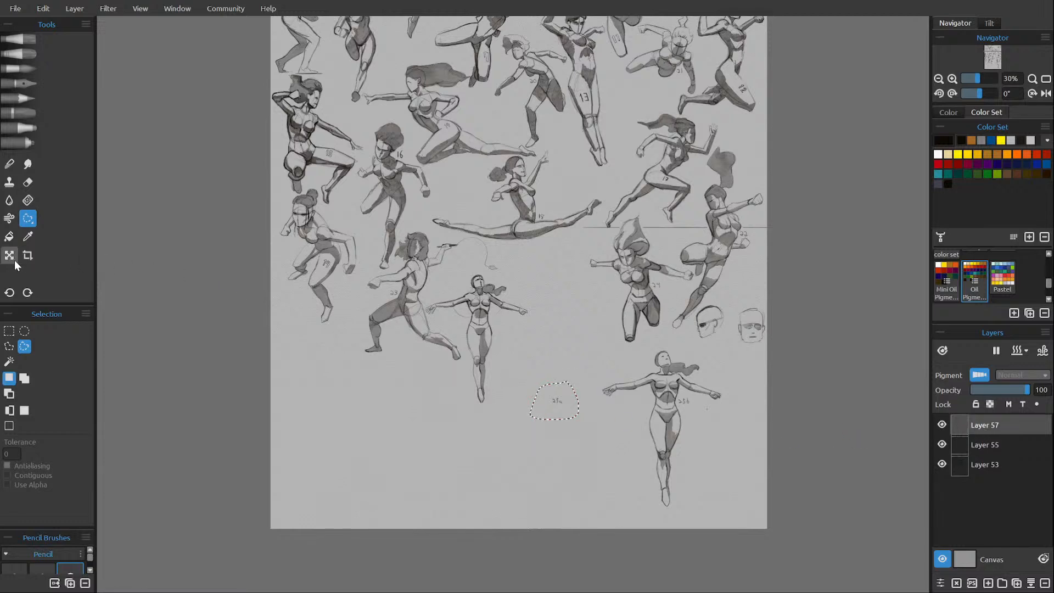
left_click(560, 403)
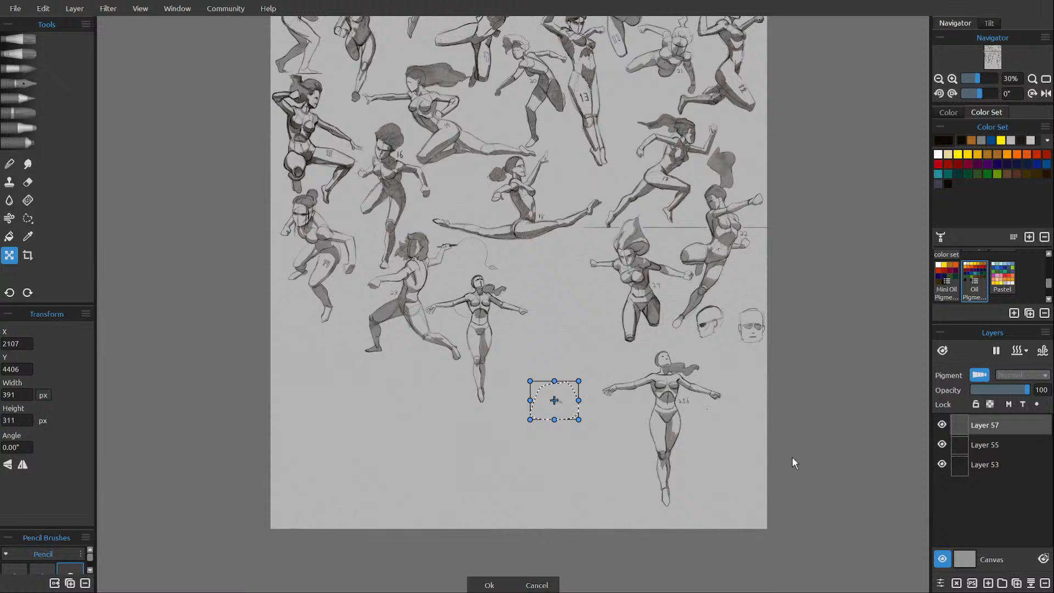
key("Return")
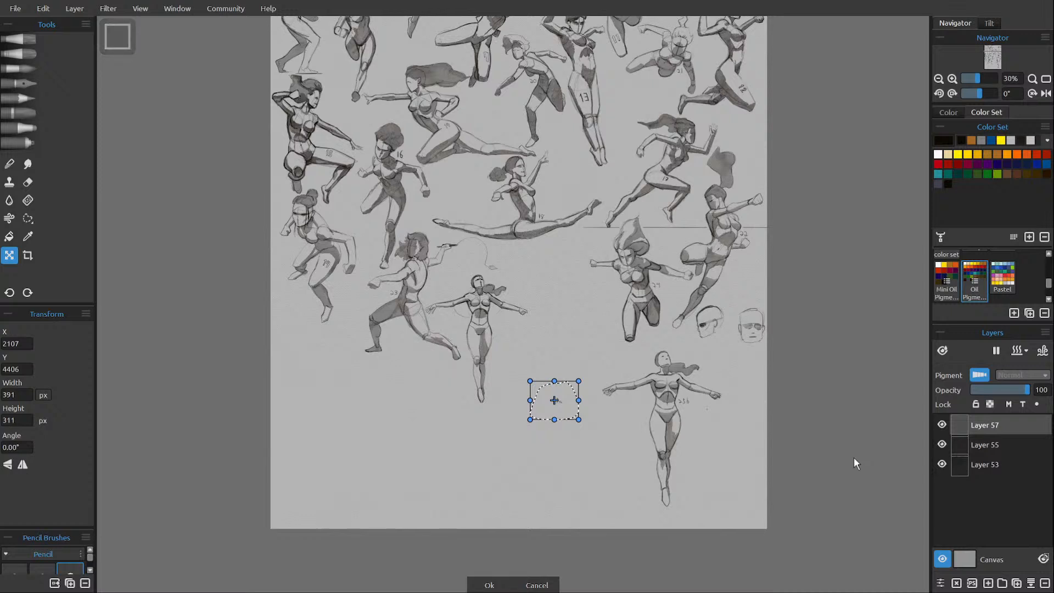
With Layer 57 active and nothing selected, scale the redrawn figure and both labels to 1110 by 1022 px at X 1554, Y 3236.
left_click(991, 446)
left_click(987, 427)
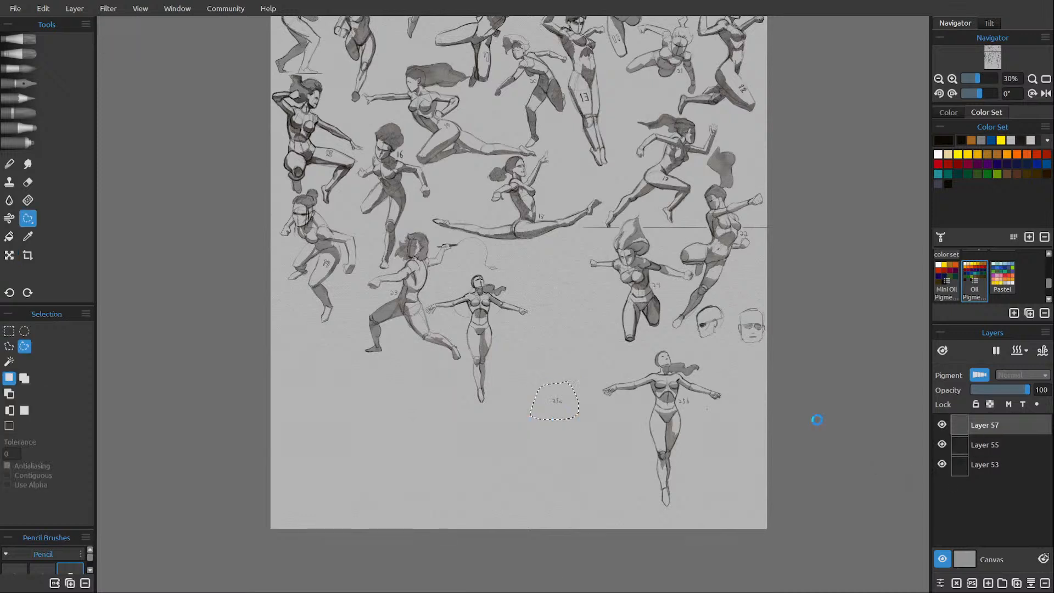
left_click(577, 406)
key("ctrl+t")
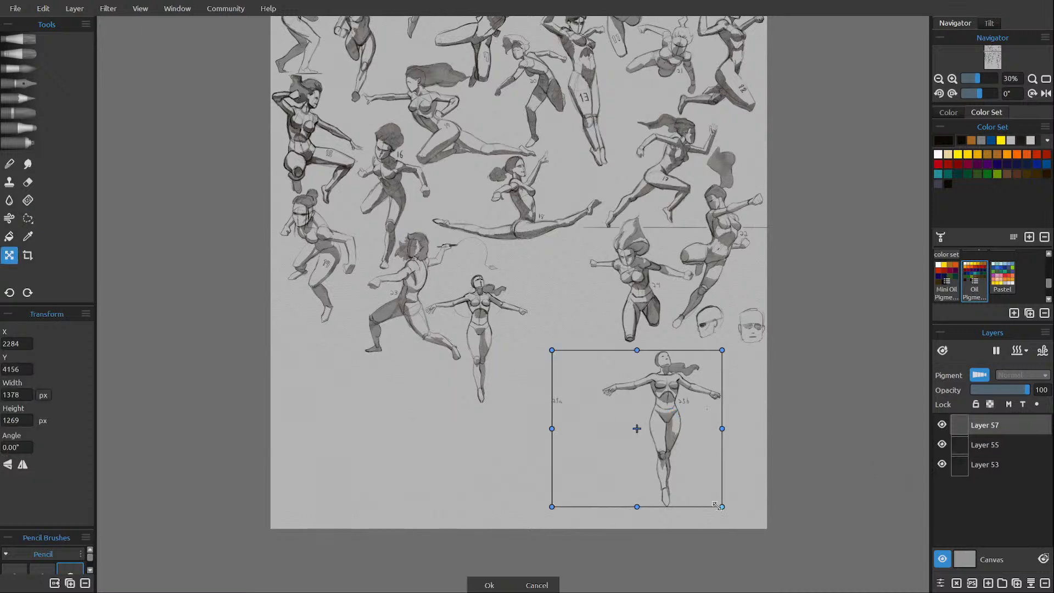
left_click_drag(709, 501, 567, 338)
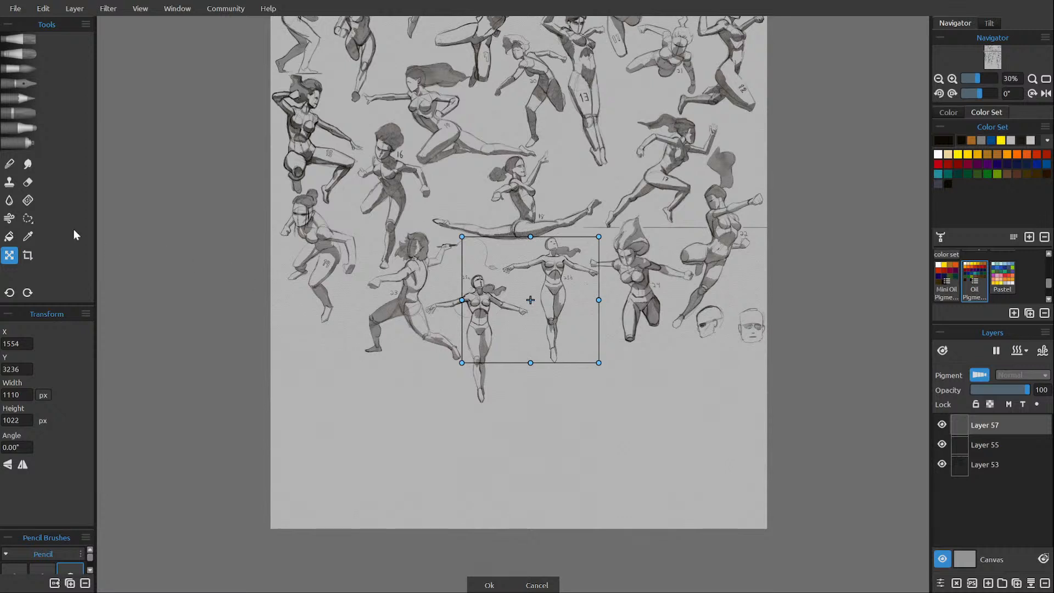
Lasso the "25a" label on Layer 57, move it to X 1634, Y 3714 beside the original figure's waist, and clear the selection.
left_click(28, 219)
mouse_move(452, 261)
left_mouse_down()
mouse_move(474, 289)
mouse_move(474, 271)
mouse_move(447, 263)
left_mouse_up()
key("ctrl+t")
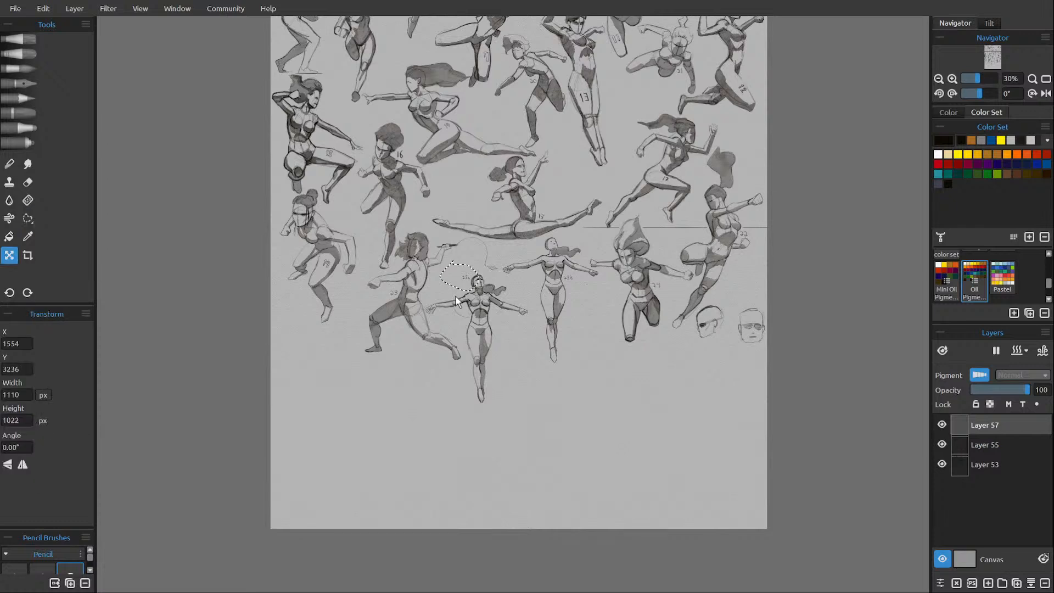
left_click_drag(468, 282, 500, 317)
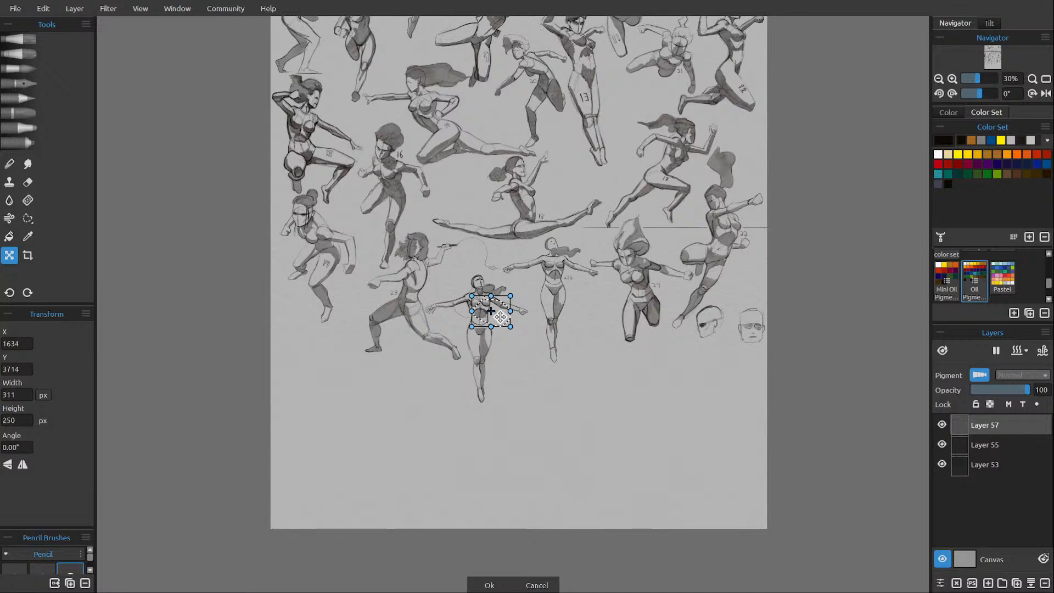
key("Return")
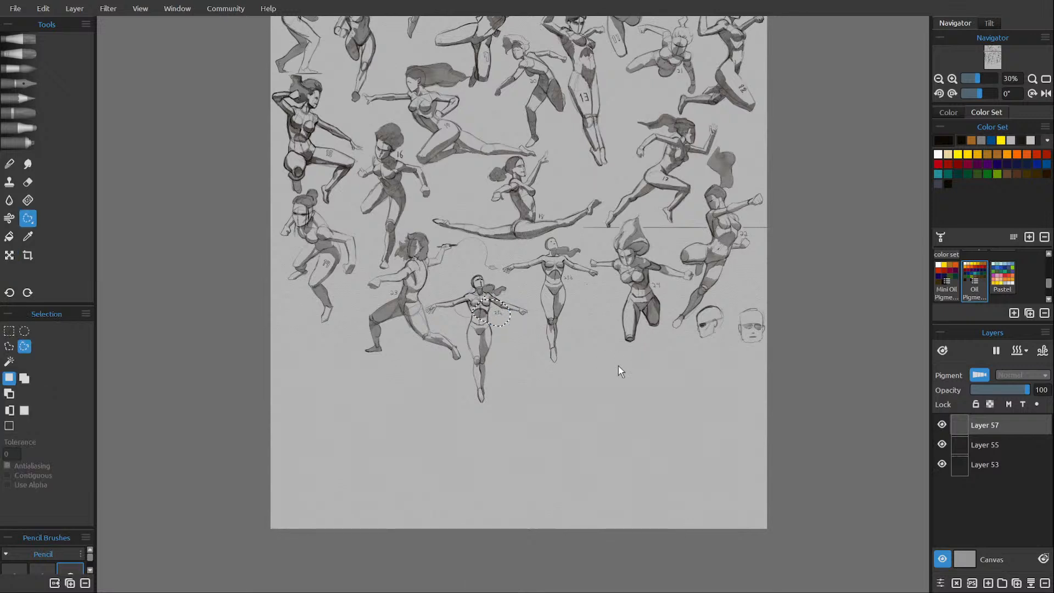
key("ctrl+d")
Merge Layers 57, 55 and 53 into one and save the drawing with a new empty layer above it.
left_click(1029, 585)
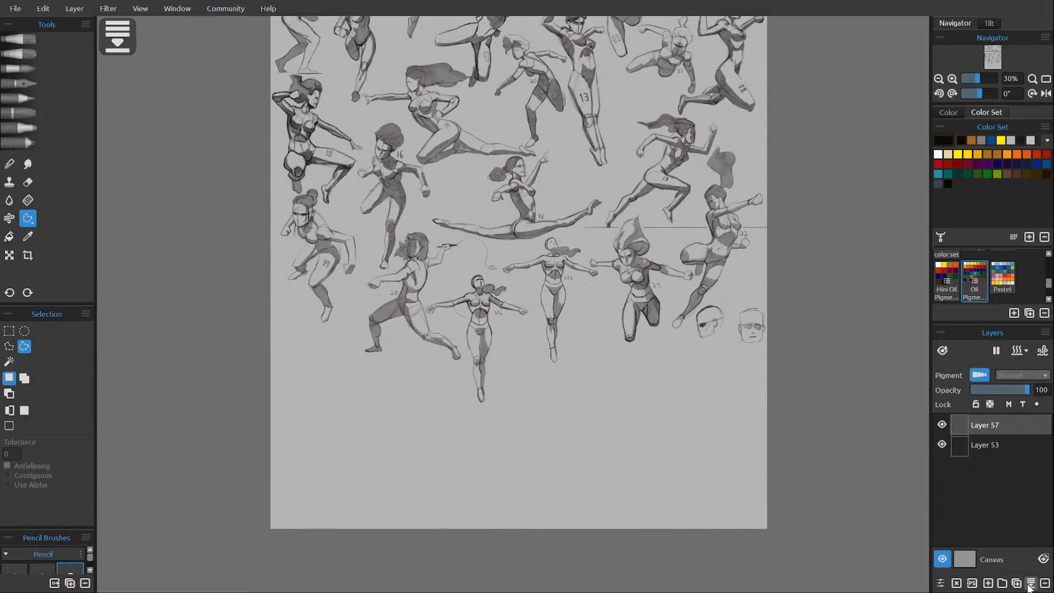
left_click(1028, 585)
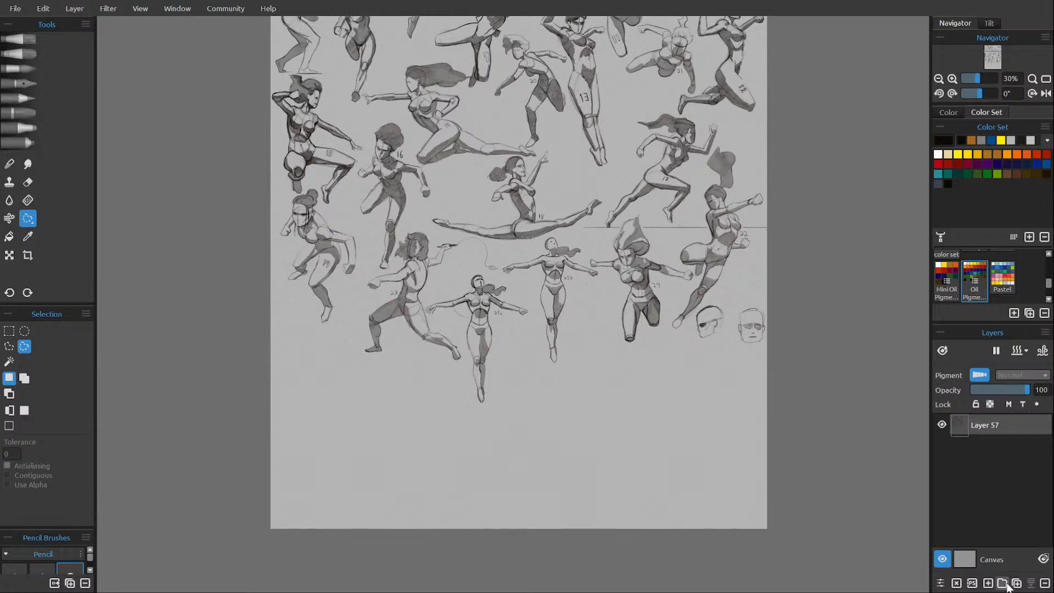
left_click(988, 583)
key("ctrl+s")
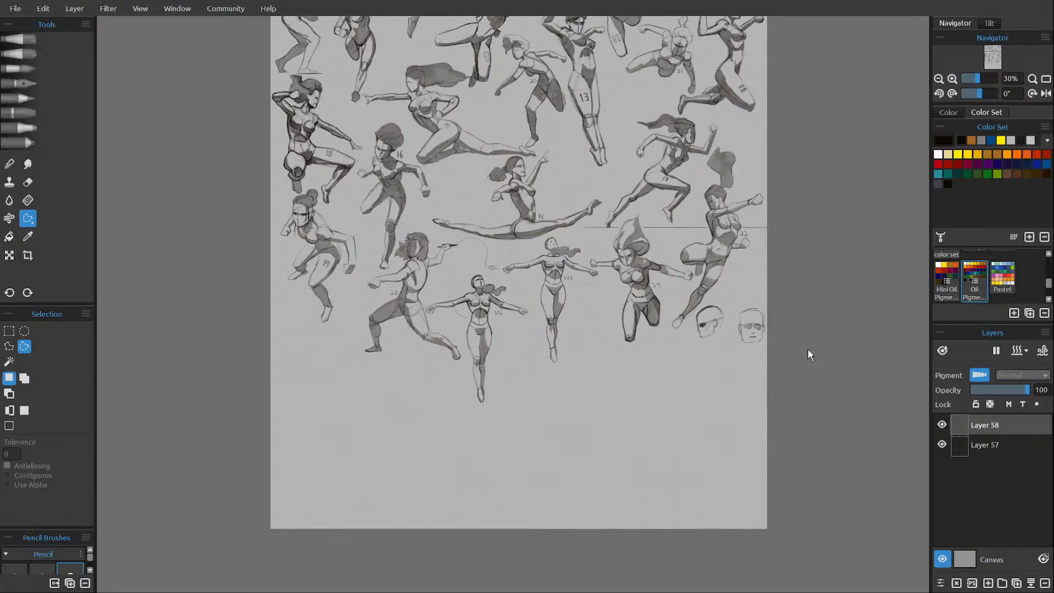
Lasso figure 25a with its label on Layer 57, nudge it to X 1216, Y 3384 between figures 23 and 25b, and deselect.
left_click(1008, 445)
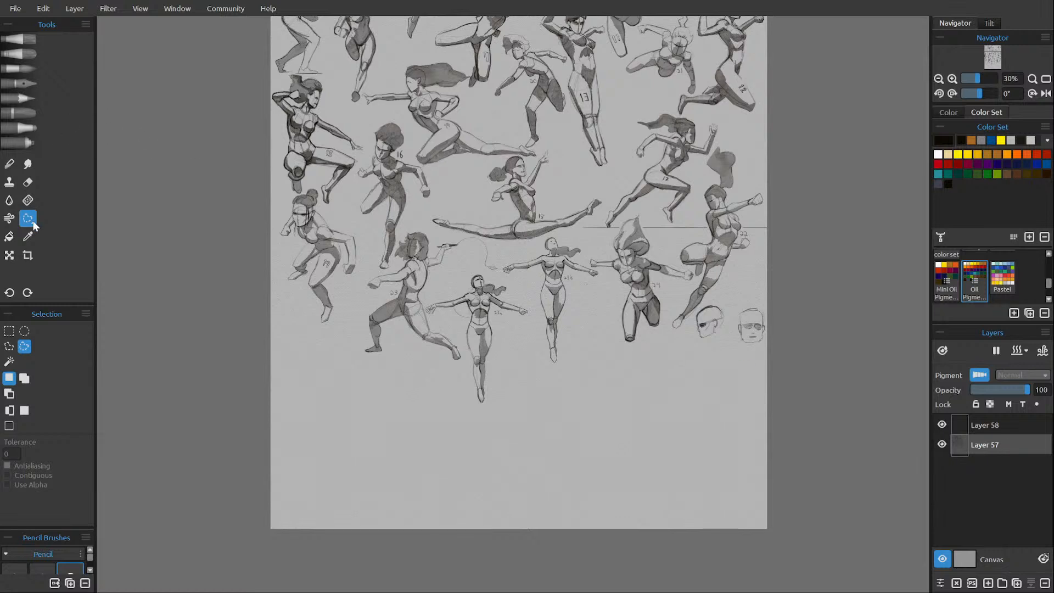
left_click_drag(492, 423, 492, 423)
left_click_drag(427, 315, 467, 364)
left_click_drag(499, 438, 499, 438)
left_click(14, 256)
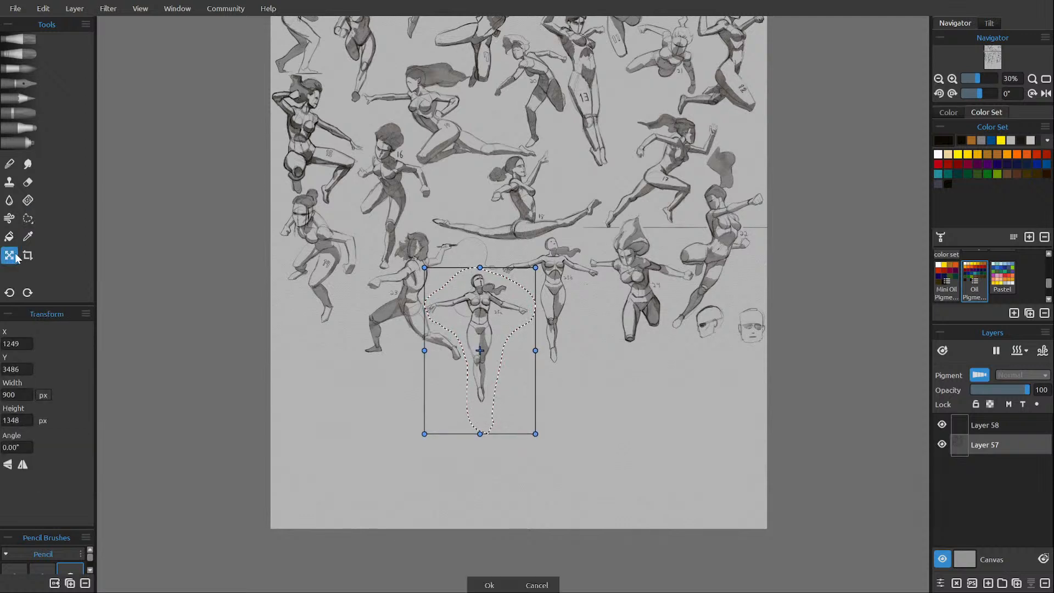
key("Up")
key("Up")
key("Up")
key("Up")
key("Up")
key("Up")
key("Up")
key("Up")
key("Up")
key("Up")
key("Up")
key("Up")
key("Up")
key("Up")
key("Up")
key("Up")
key("Up")
key("Up")
key("Up")
key("Up")
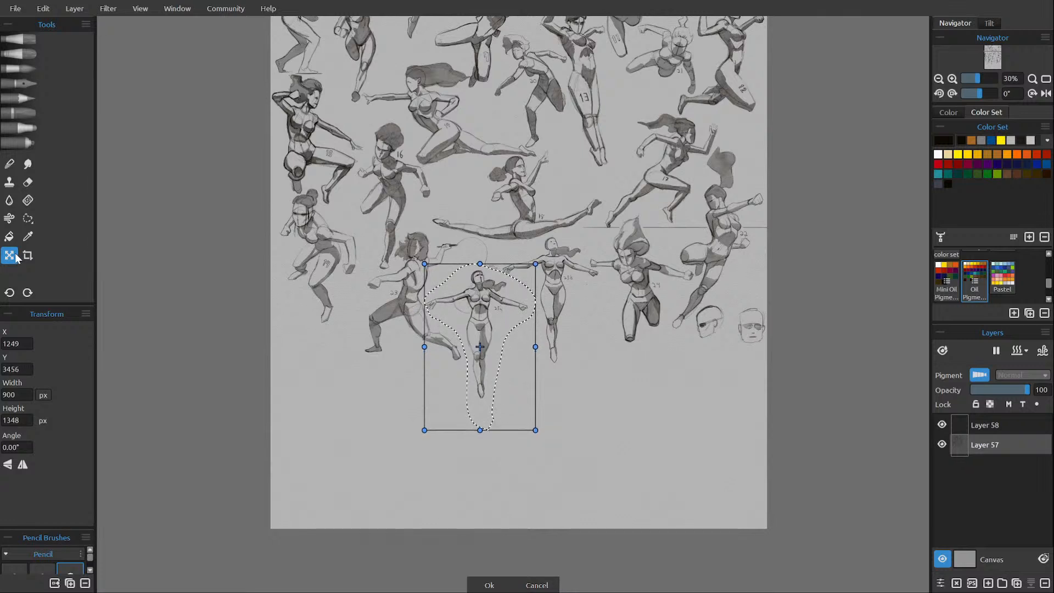
key("Up")
key("Up")
key("Up")
key("Up")
key("Up")
key("Up")
key("Up")
key("Up")
key("Up")
key("Up")
key("Up")
key("Up")
key("Up")
key("Up")
key("Up")
key("Up")
key("Up")
key("Up")
key("Up")
key("Up")
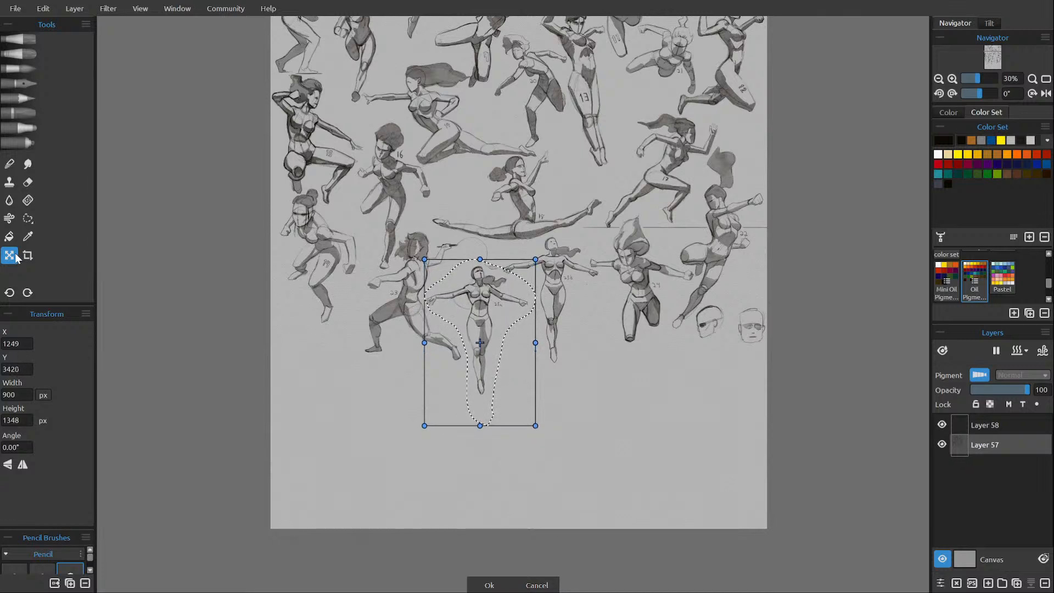
key("Up")
key("Up")
key("Up")
key("Up")
key("Up")
key("Up")
key("Up")
key("Up")
key("Up")
key("Up")
key("Up")
key("Up")
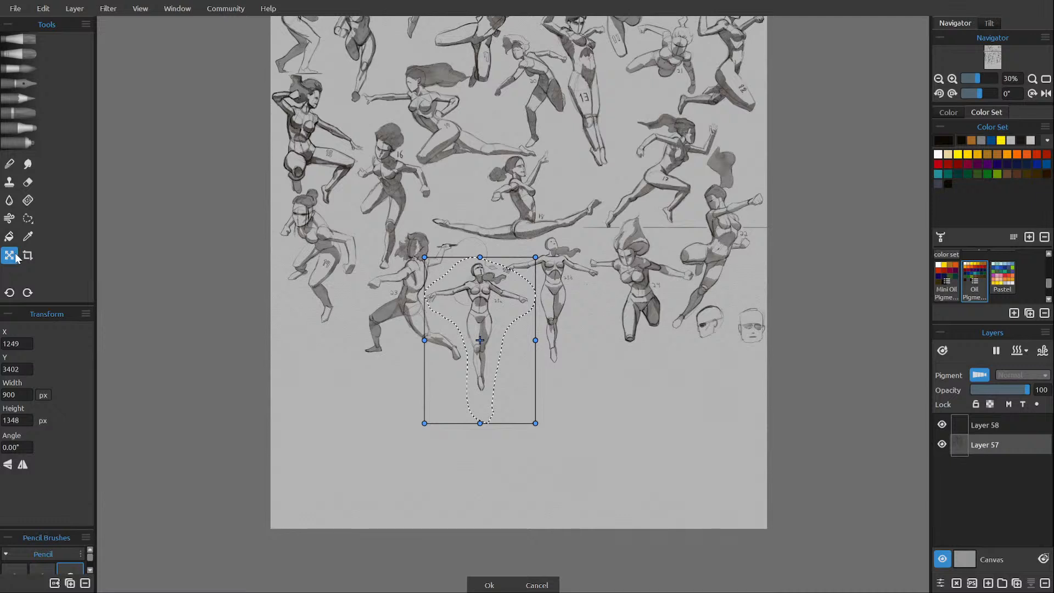
key("Left")
key("Left")
key("Left")
key("Left")
key("Left")
key("Left")
key("Left")
key("Left")
key("Left")
key("Left")
key("Left")
key("Left")
key("Left")
key("Left")
key("Left")
key("Left")
key("Left")
key("Left")
key("Left")
key("Left")
key("Left")
key("Left")
key("Left")
key("Left")
key("Left")
key("Left")
key("Left")
key("Up")
key("Up")
key("Up")
key("Up")
key("Up")
key("Up")
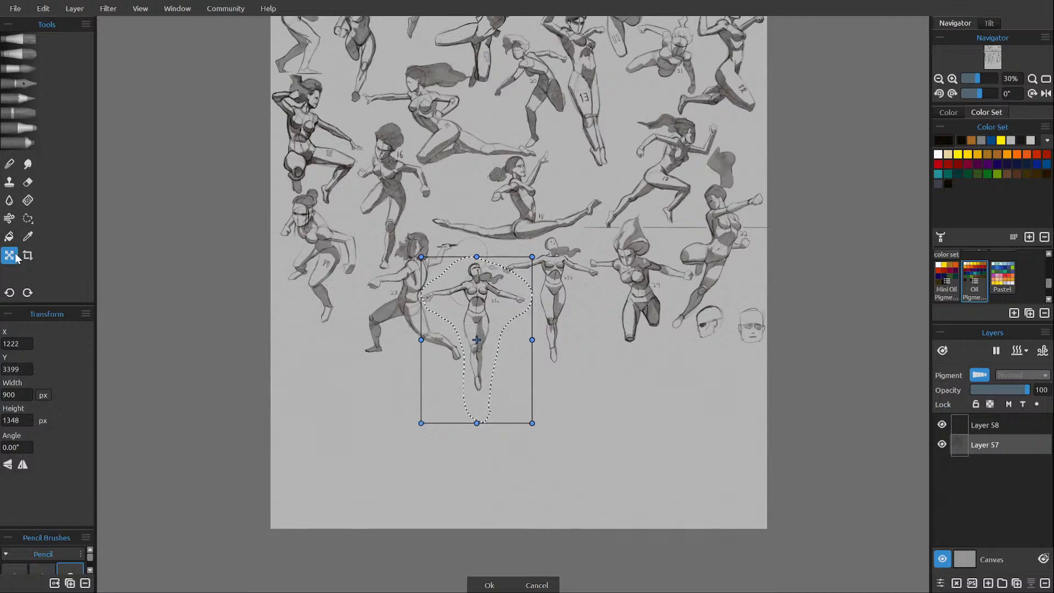
key("Left")
key("Left")
key("Left")
key("Left")
key("Left")
key("Left")
key("Up")
key("Up")
key("Up")
key("Up")
key("Up")
key("Up")
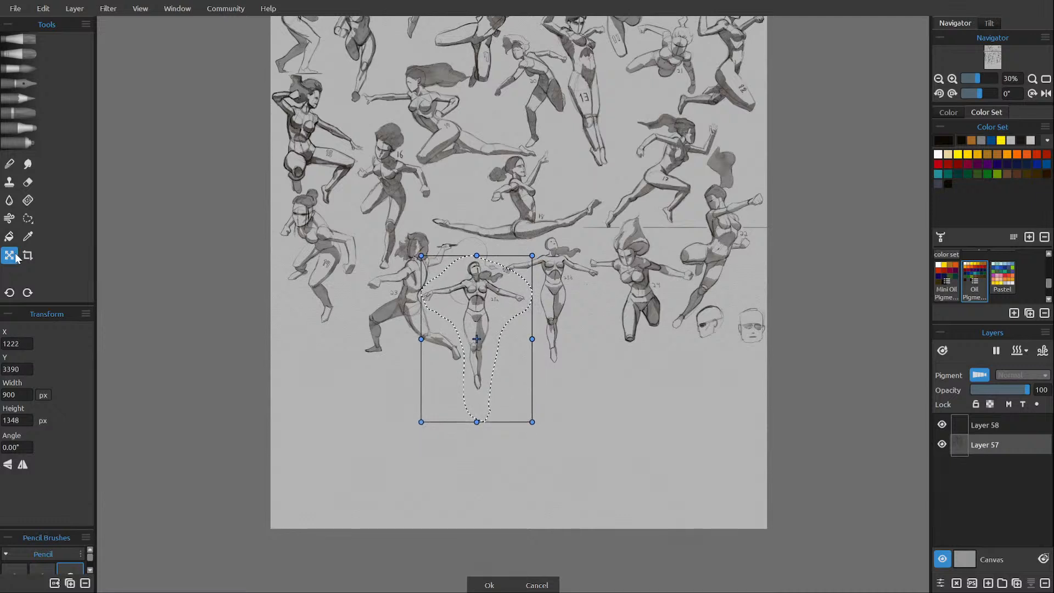
key("Up")
key("Up")
key("Up")
key("Up")
key("Up")
key("Up")
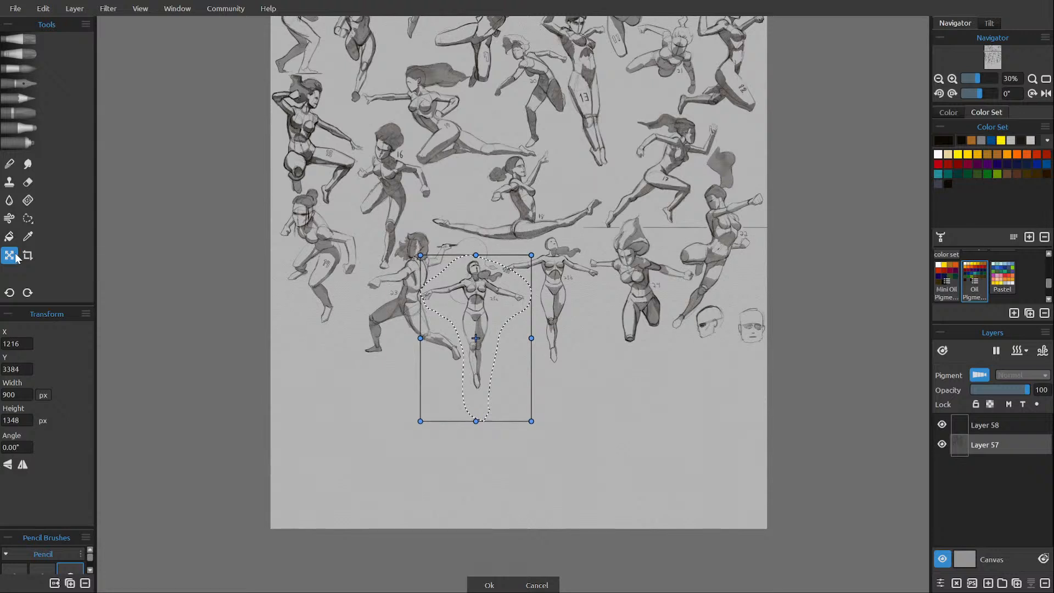
key("Return")
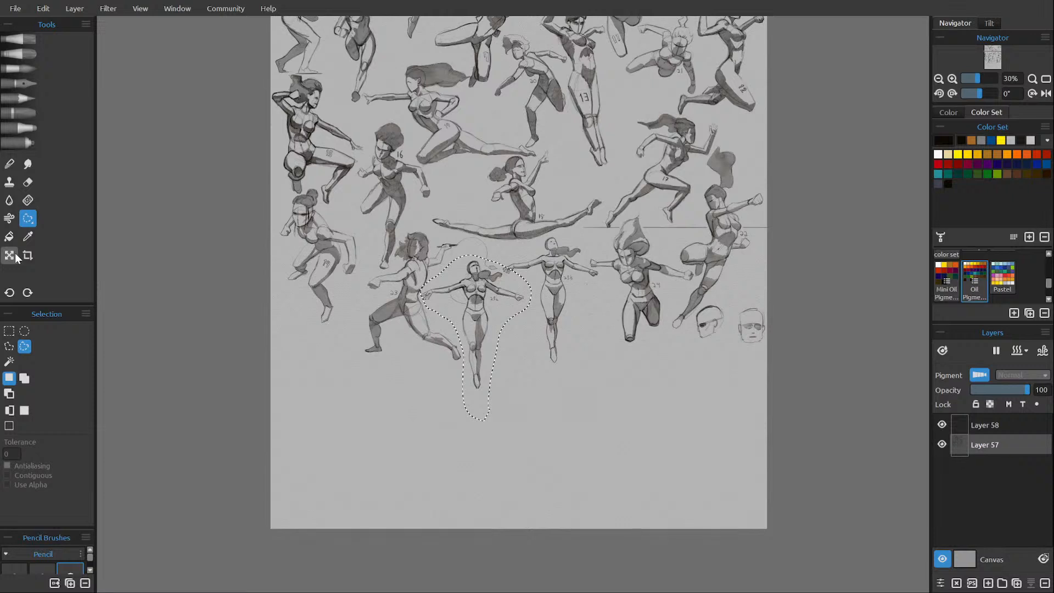
key("ctrl+d")
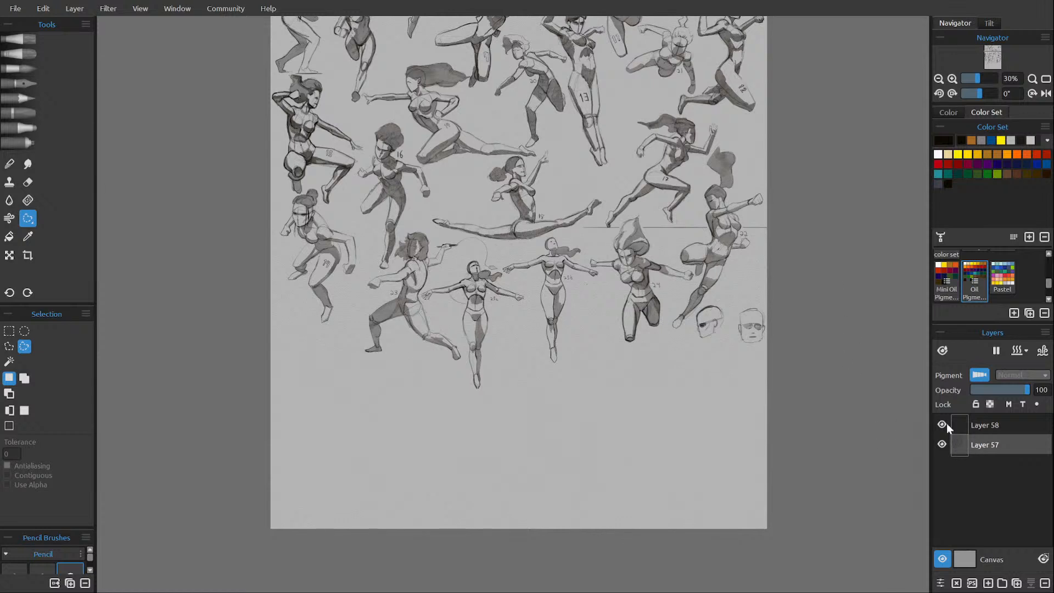
Lasso the tilted head study on Layer 57, scale it to 310 by 366 px and place it at X 3716, Y 3291.
left_click(996, 427)
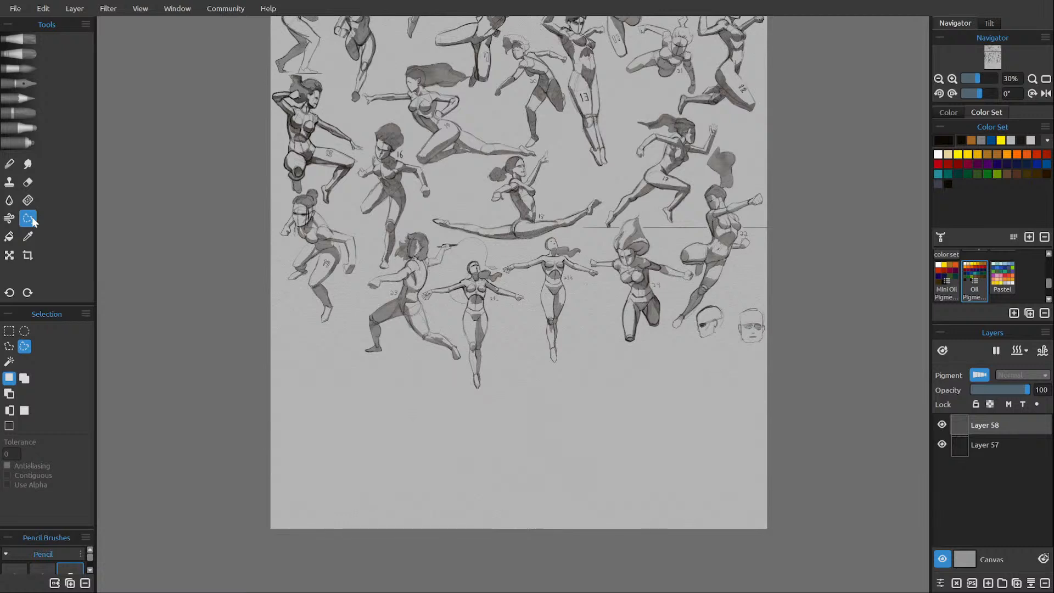
left_click(984, 443)
mouse_move(690, 323)
left_mouse_down()
mouse_move(716, 296)
mouse_move(728, 323)
mouse_move(687, 332)
left_mouse_up()
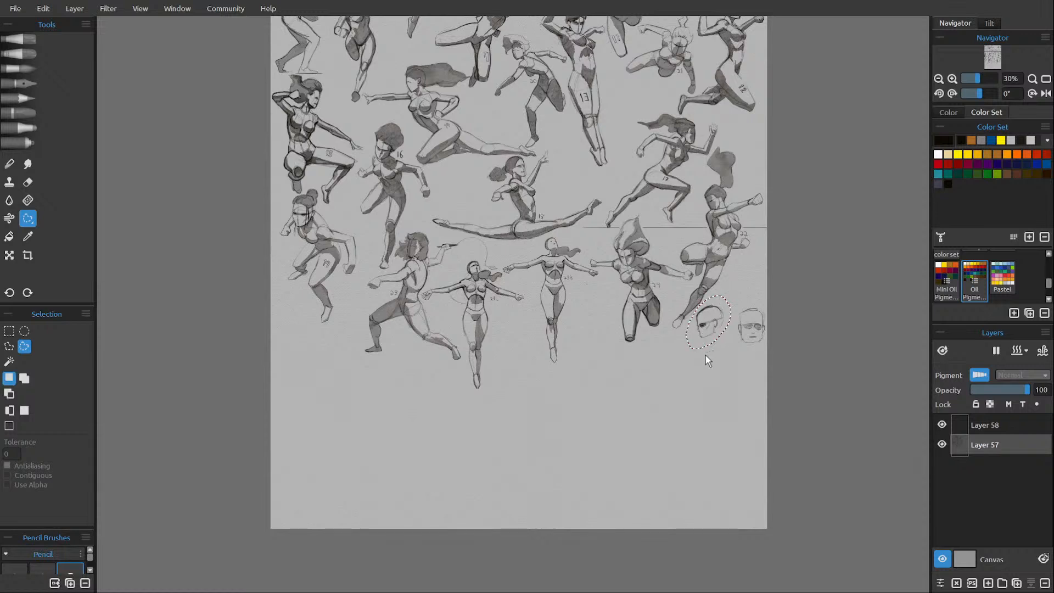
left_click(12, 256)
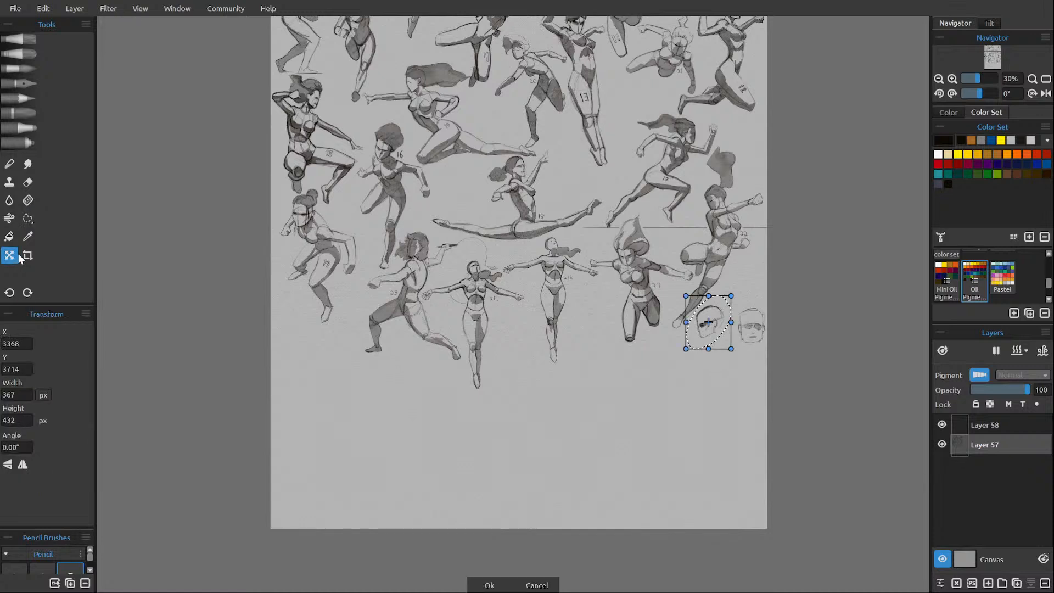
mouse_move(685, 349)
left_mouse_down()
mouse_move(739, 296)
mouse_move(746, 268)
left_mouse_up()
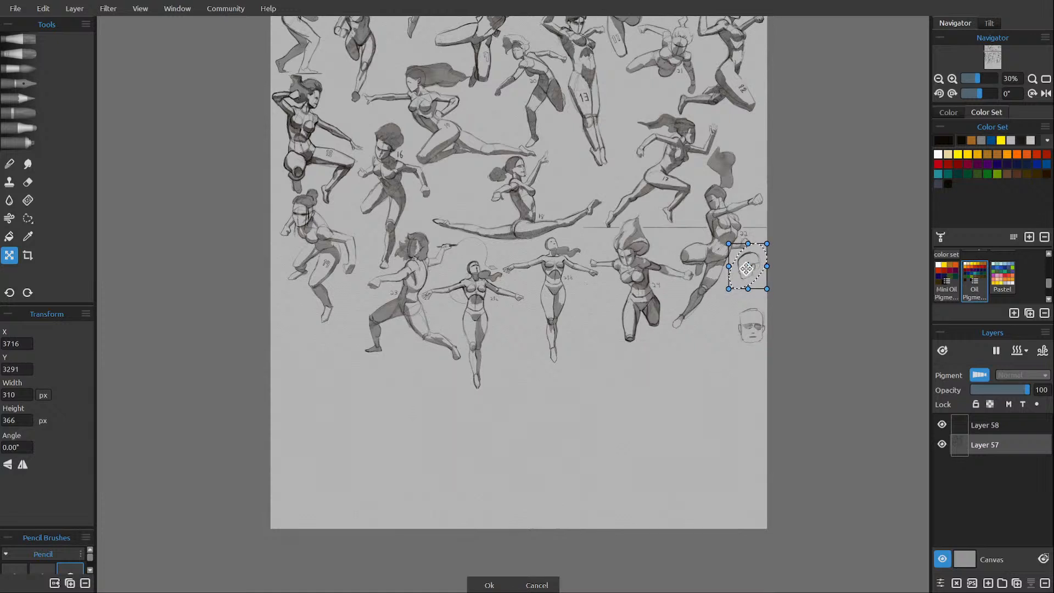
key("Return")
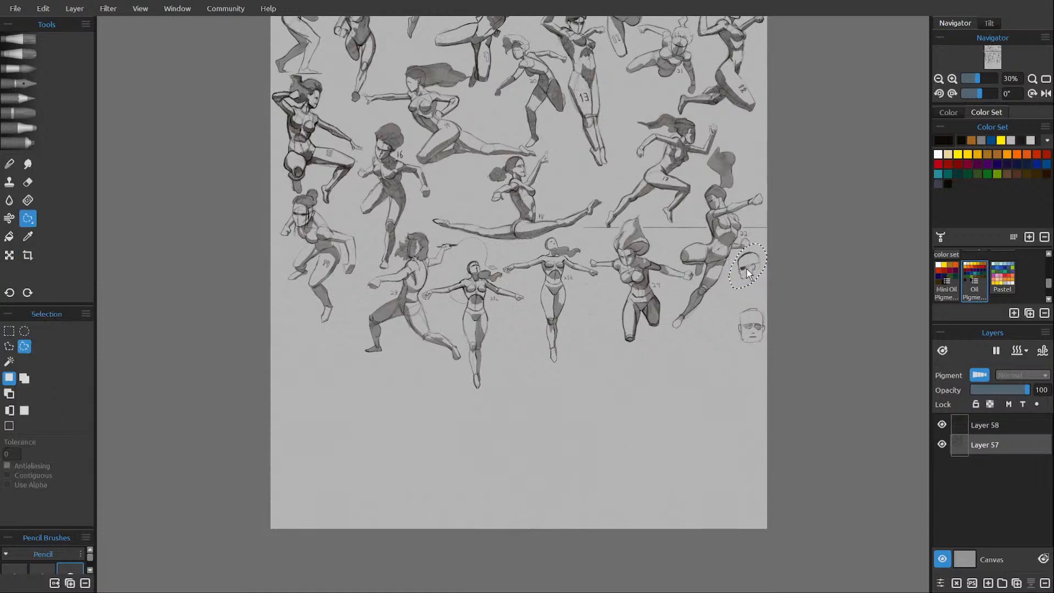
Lasso the front-facing head study, scale its selection to 288 by 438 px at X 3738, Y 3520, and clear the selection.
left_click_drag(741, 302, 758, 367)
left_click_drag(756, 314, 755, 316)
key("ctrl+t")
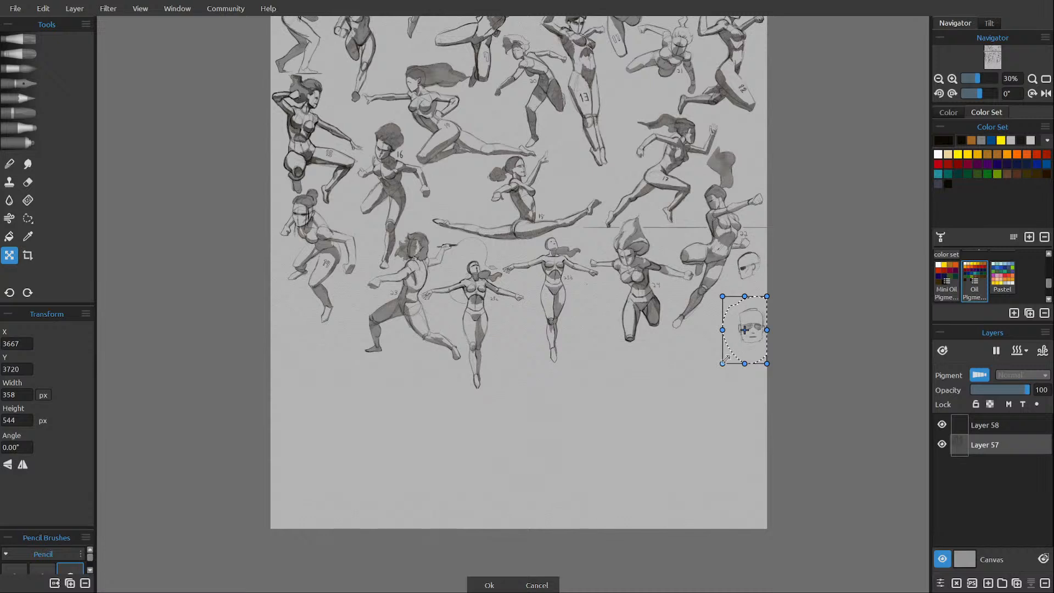
left_click_drag(722, 363, 750, 303)
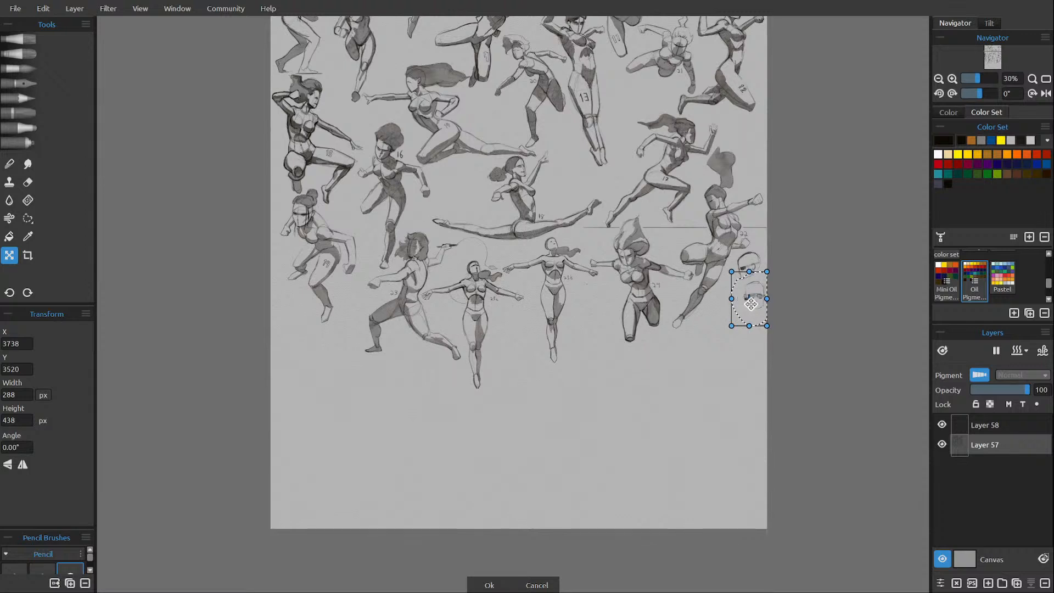
key("Return")
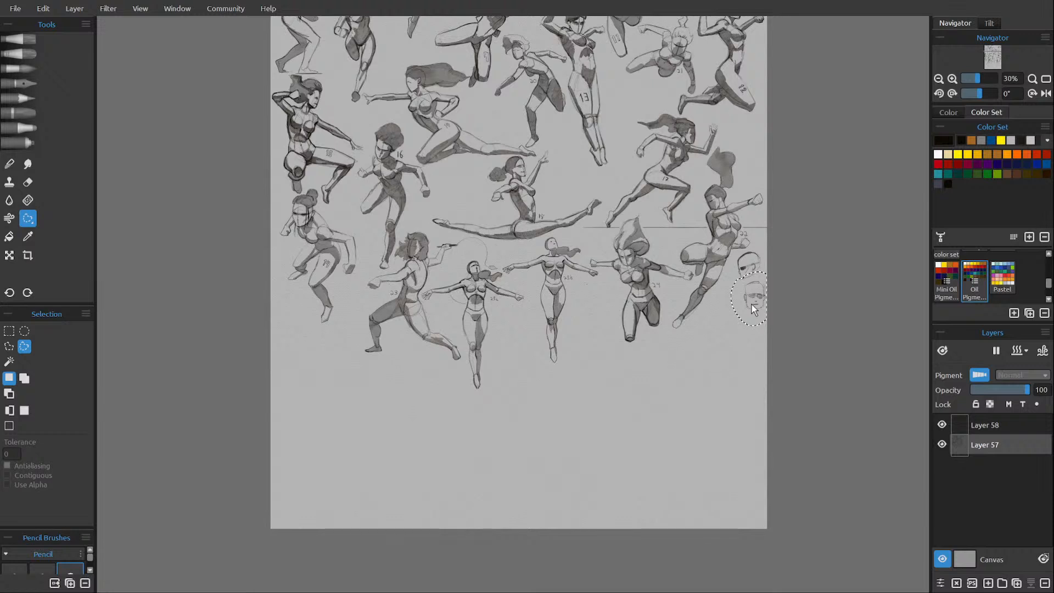
key("ctrl+d")
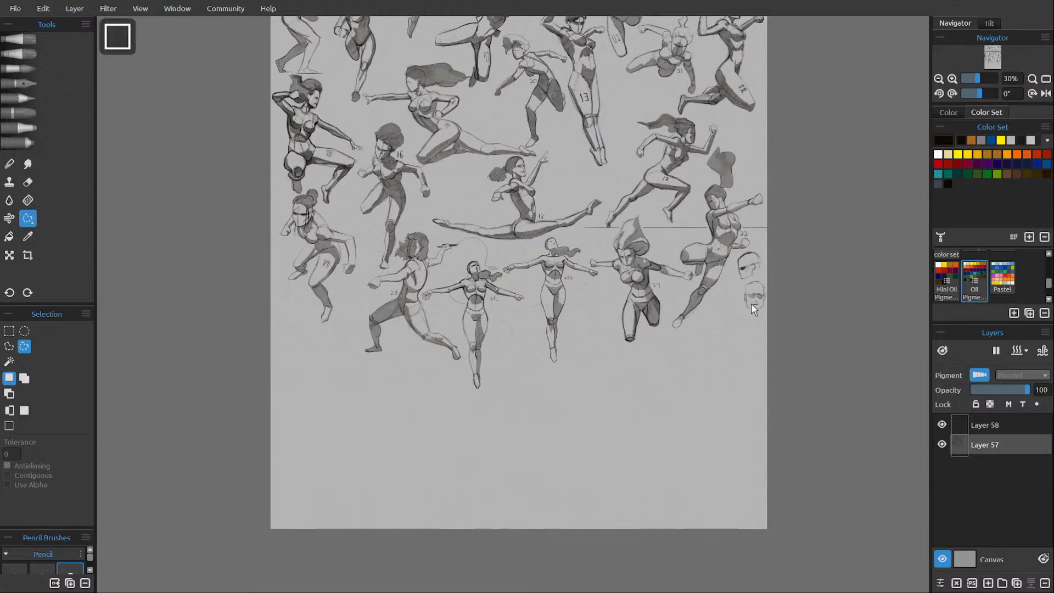
Ready the H pencil at size 32 on Layer 58 and save the drawing.
key("p")
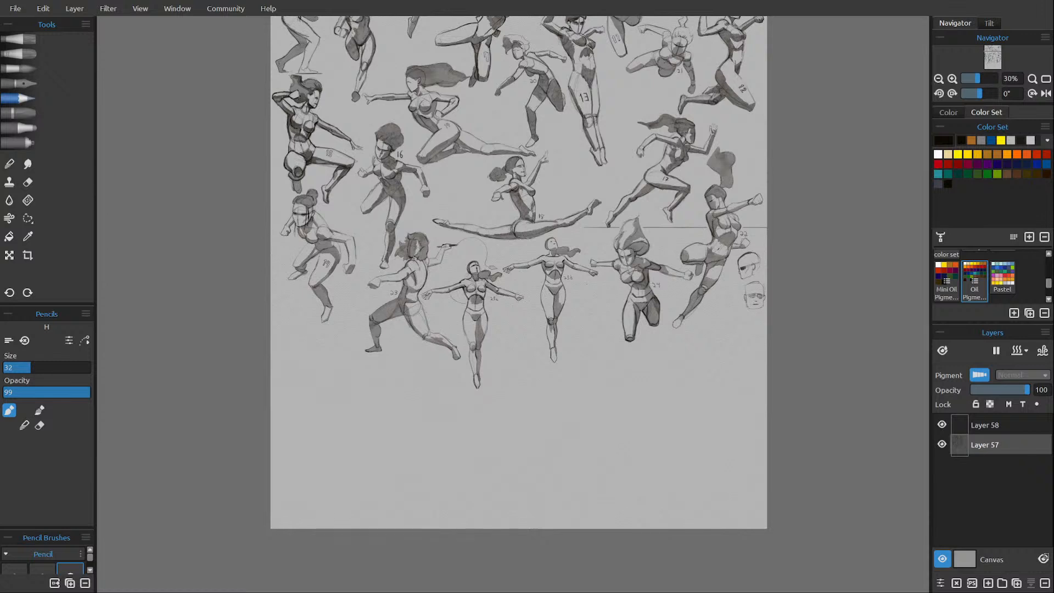
left_click(948, 424)
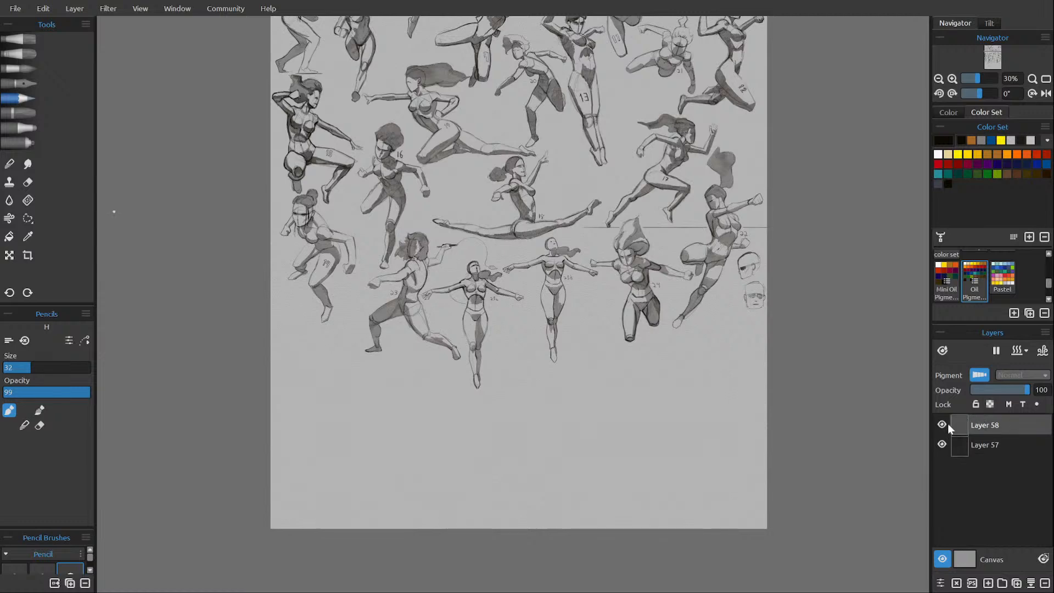
scroll(591, 332, "up", 2)
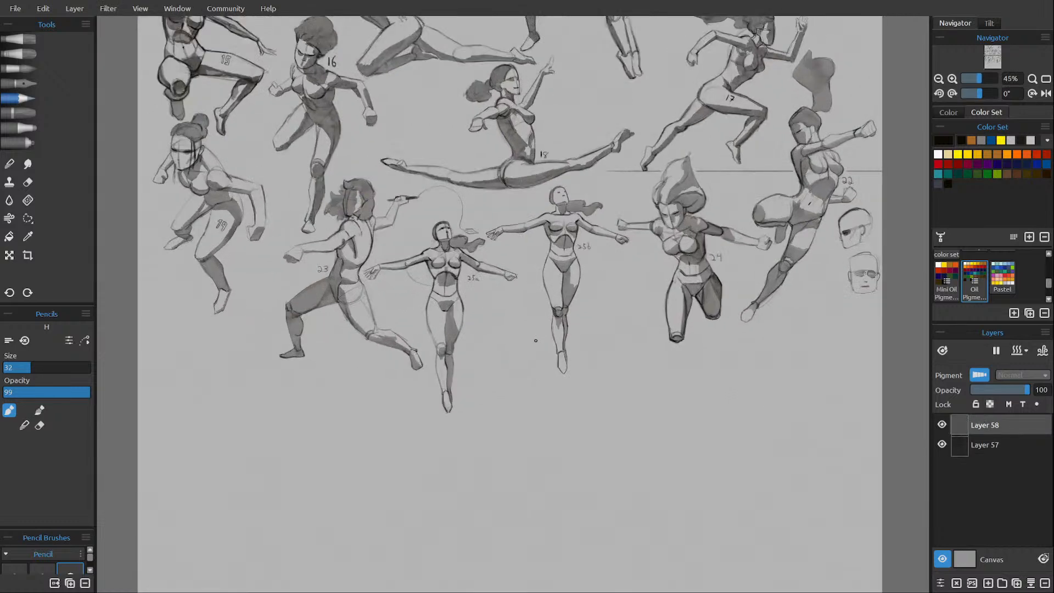
scroll(489, 439, "up", 2)
left_click_drag(499, 379, 523, 344)
key("ctrl+s")
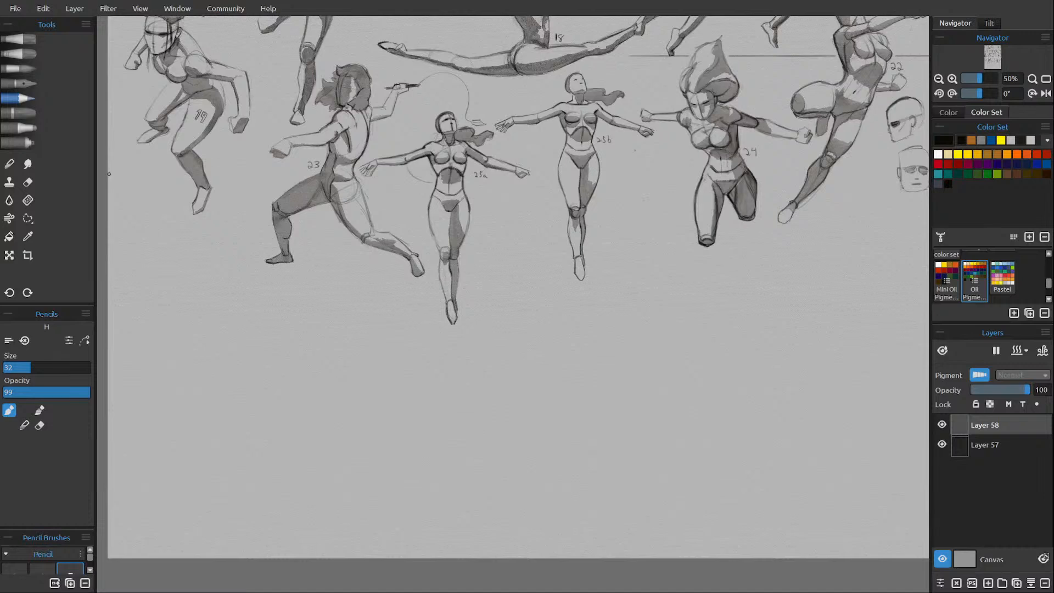
Sketch an oval ribcage with a shoulder-line frame and centre line in the empty area below figure 23.
left_click_drag(305, 353, 309, 345)
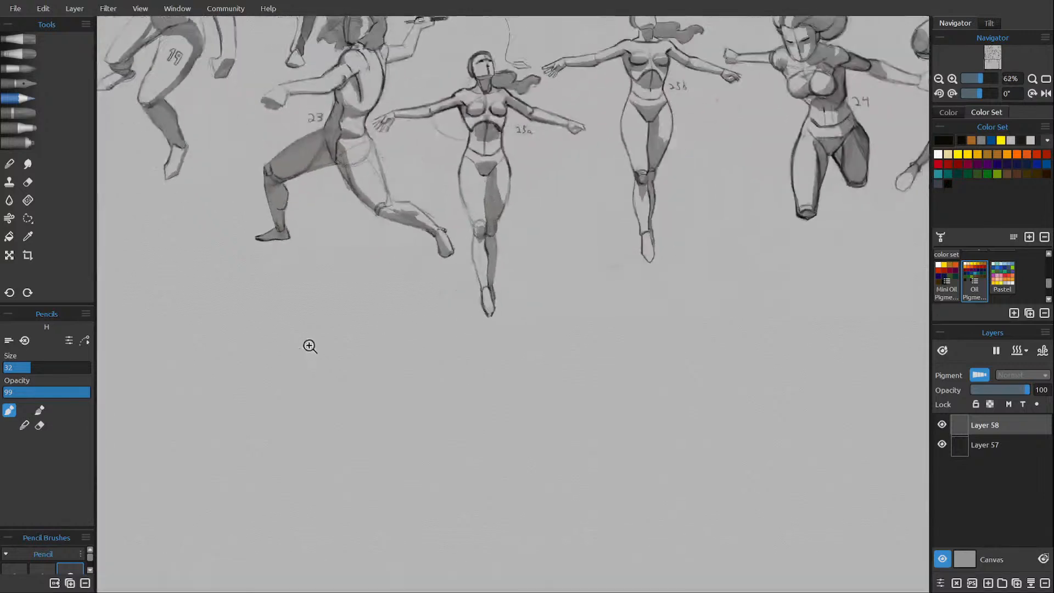
left_click_drag(332, 392, 384, 327)
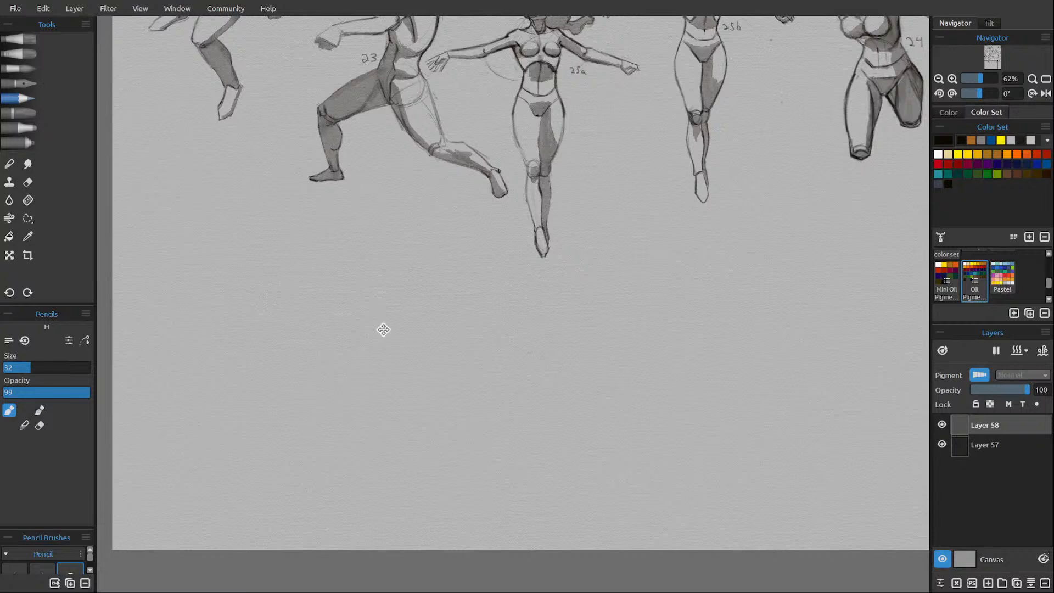
mouse_move(384, 327)
left_mouse_down()
mouse_move(377, 311)
mouse_move(395, 338)
mouse_move(412, 331)
mouse_move(404, 297)
mouse_move(343, 268)
mouse_move(372, 367)
left_mouse_up()
left_click_drag(366, 262, 370, 357)
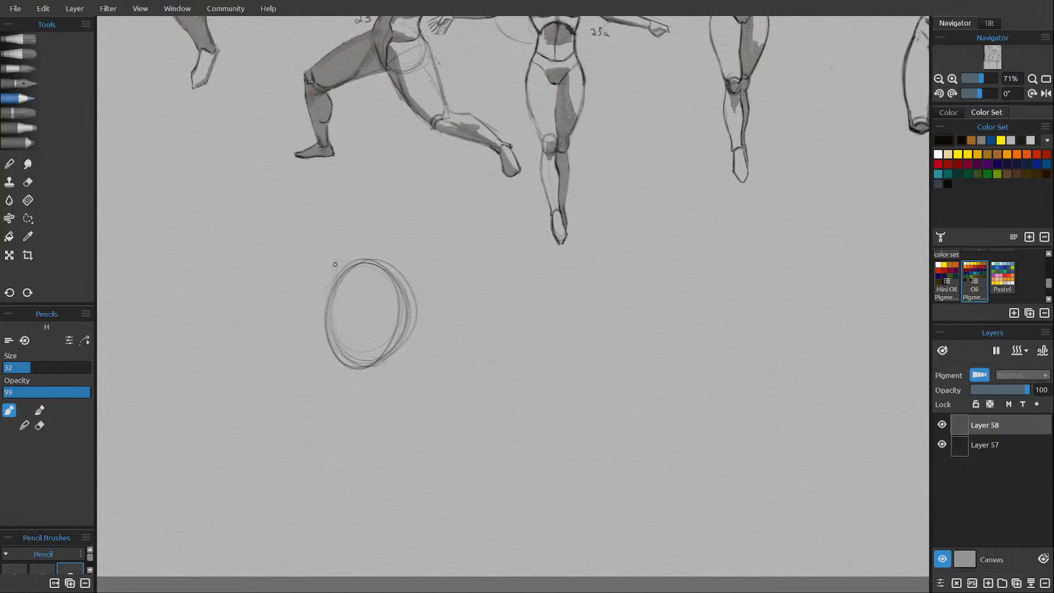
mouse_move(325, 258)
left_mouse_down()
mouse_move(328, 313)
mouse_move(377, 270)
mouse_move(364, 262)
mouse_move(413, 268)
mouse_move(410, 317)
left_mouse_up()
left_click_drag(362, 270, 347, 381)
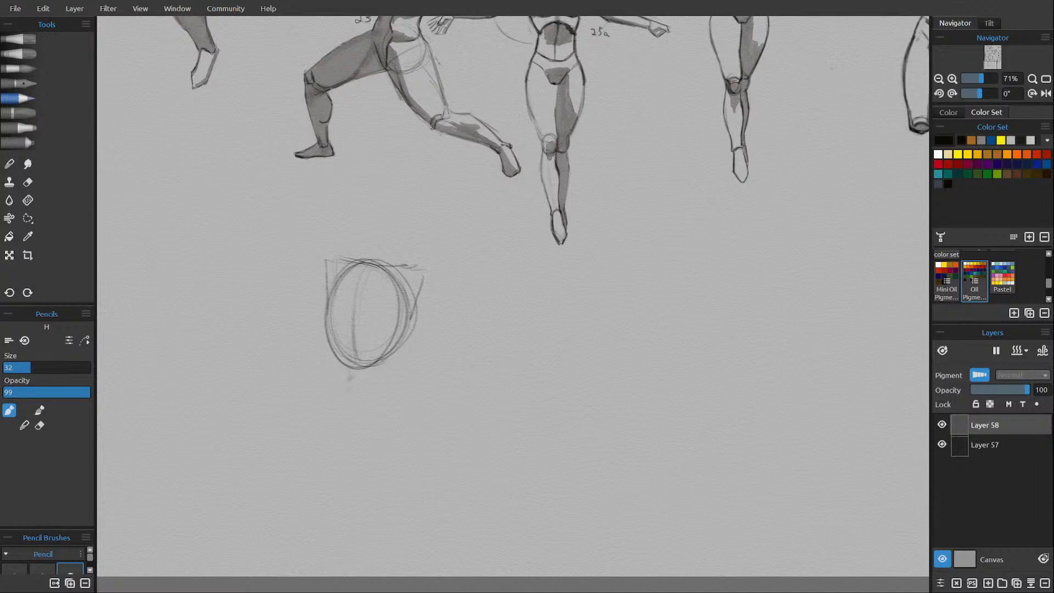
Sketch the waist, lower rib arch and hip line below the ribcage, extending the centre line down to the crotch.
mouse_move(328, 281)
left_mouse_down()
mouse_move(331, 361)
mouse_move(324, 305)
mouse_move(326, 362)
mouse_move(330, 344)
mouse_move(298, 417)
left_mouse_up()
mouse_move(352, 354)
left_mouse_down()
mouse_move(366, 351)
mouse_move(372, 367)
left_mouse_up()
mouse_move(410, 327)
left_mouse_down()
mouse_move(397, 366)
mouse_move(373, 377)
mouse_move(389, 379)
mouse_move(363, 348)
left_mouse_up()
left_click_drag(370, 367, 378, 376)
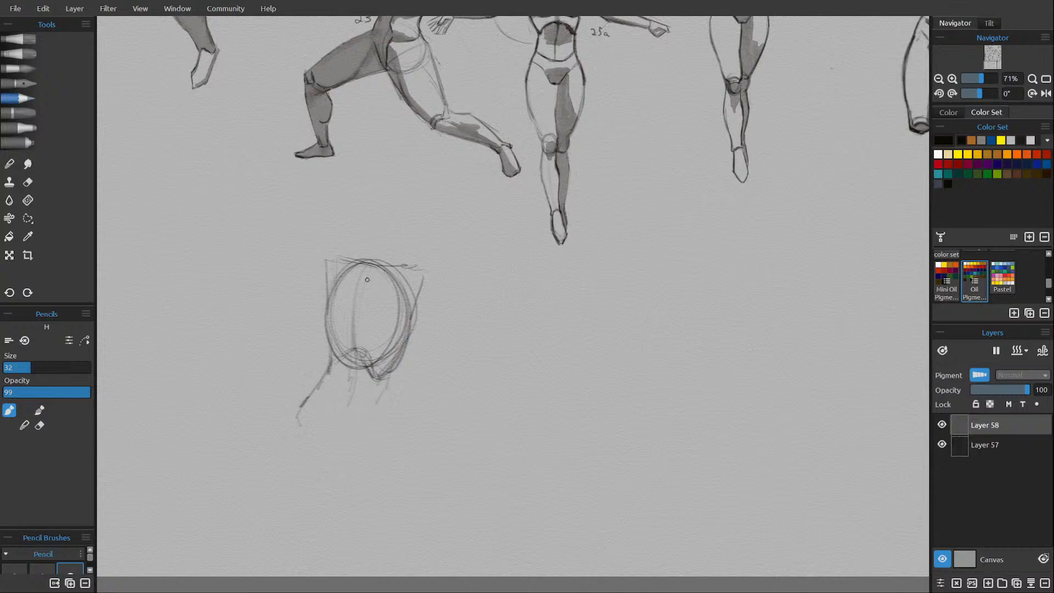
left_click_drag(356, 307, 358, 350)
left_click_drag(353, 398, 339, 435)
left_click_drag(355, 369, 339, 443)
left_click_drag(389, 374, 381, 395)
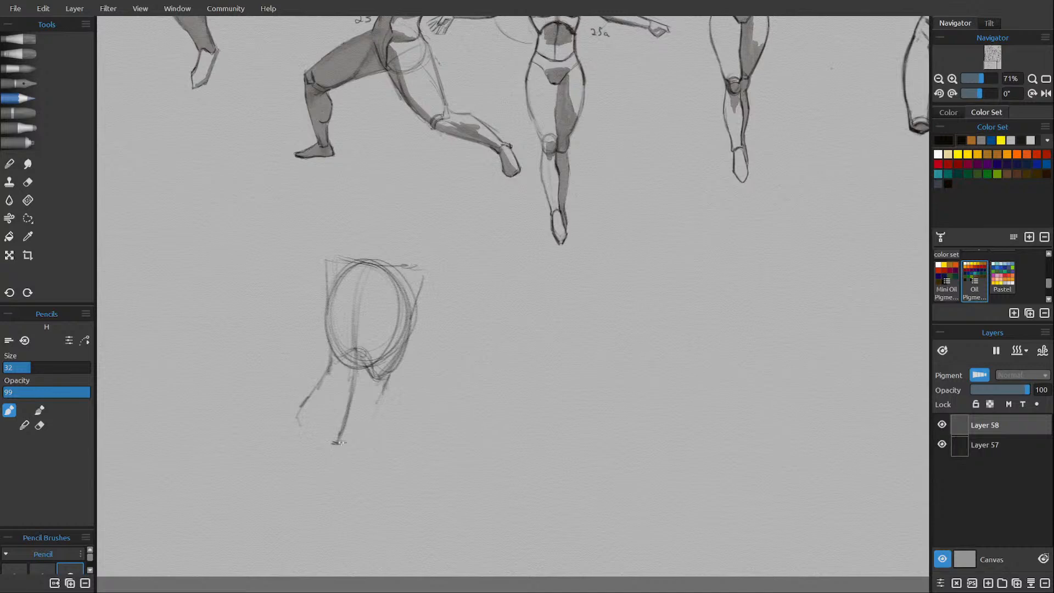
Sketch the rounded foreshortened thigh beneath the hips and begin the other thigh's inner and outer contours.
left_click_drag(339, 444, 364, 468)
mouse_move(389, 420)
left_mouse_down()
mouse_move(386, 460)
mouse_move(356, 470)
mouse_move(345, 415)
mouse_move(362, 474)
left_mouse_up()
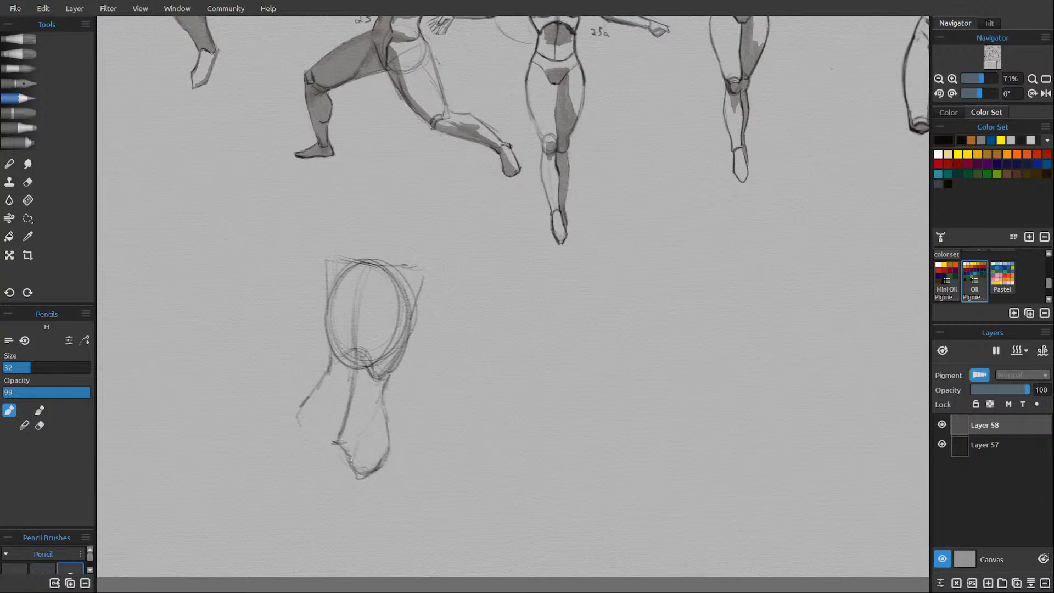
left_click_drag(360, 434, 350, 465)
mouse_move(351, 464)
left_mouse_down()
mouse_move(381, 453)
mouse_move(386, 461)
mouse_move(378, 470)
mouse_move(327, 444)
mouse_move(314, 476)
left_mouse_up()
mouse_move(319, 381)
left_mouse_down()
mouse_move(290, 434)
mouse_move(329, 429)
mouse_move(292, 467)
left_mouse_up()
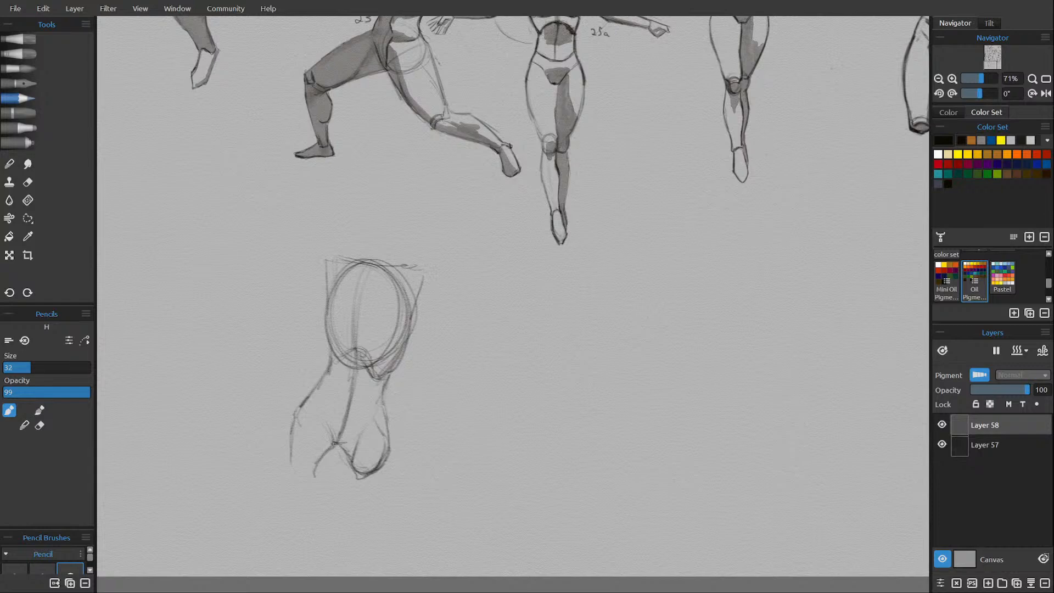
left_click_drag(335, 443, 316, 480)
Complete the longer thigh with a cut-off end above the knee and reinforce the waist contour on that side.
key("e")
key("e")
mouse_move(318, 425)
left_mouse_down()
mouse_move(319, 501)
mouse_move(313, 512)
mouse_move(293, 507)
left_mouse_up()
mouse_move(293, 415)
left_mouse_down()
mouse_move(284, 480)
mouse_move(281, 459)
mouse_move(295, 503)
left_mouse_up()
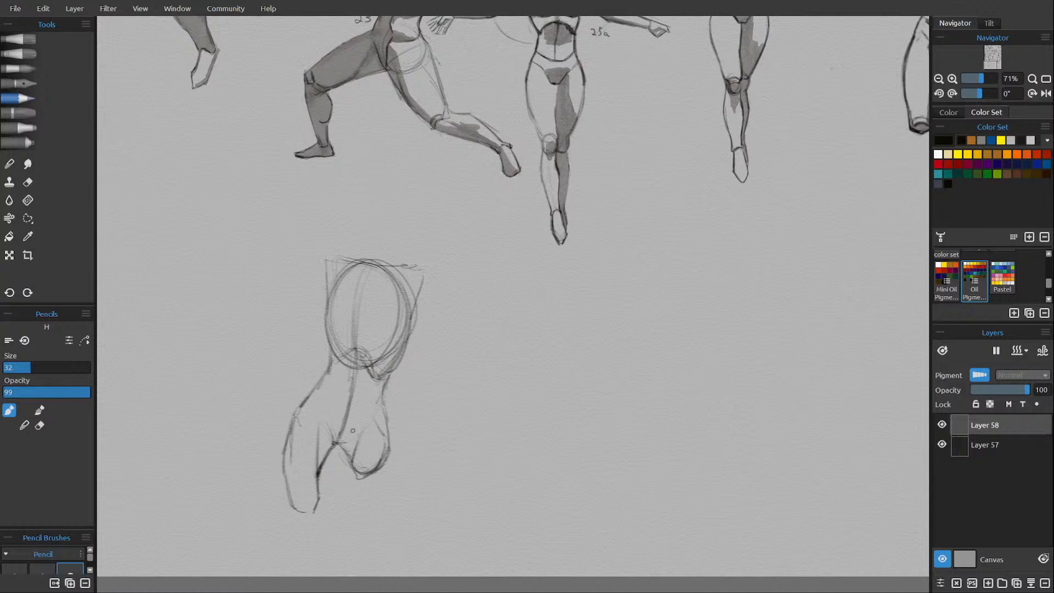
mouse_move(350, 346)
left_mouse_down()
mouse_move(326, 385)
mouse_move(323, 357)
left_mouse_up()
left_click_drag(332, 394, 325, 377)
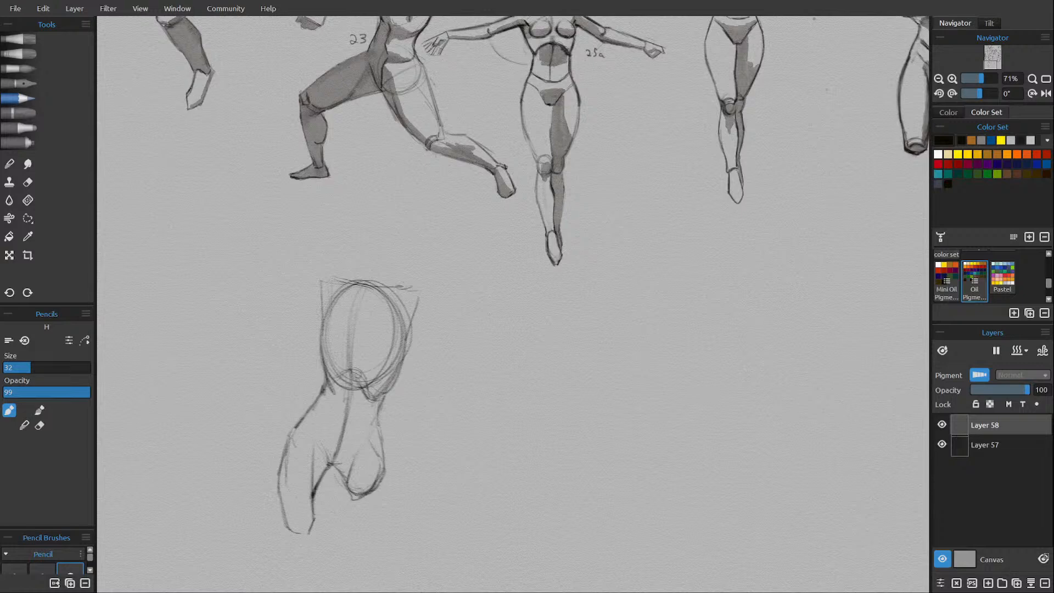
Darken the side of the ribcage down to the waist and erase stray lines around its top and bottom edges.
mouse_move(366, 295)
left_mouse_down()
mouse_move(353, 301)
mouse_move(401, 345)
left_mouse_up()
mouse_move(375, 299)
left_mouse_down()
mouse_move(392, 316)
mouse_move(401, 378)
mouse_move(378, 406)
mouse_move(336, 392)
mouse_move(349, 383)
mouse_move(364, 390)
mouse_move(368, 426)
mouse_move(370, 417)
left_mouse_up()
mouse_move(395, 385)
left_mouse_down()
mouse_move(378, 407)
mouse_move(394, 328)
mouse_move(367, 374)
mouse_move(393, 320)
left_mouse_up()
key("e")
mouse_move(329, 307)
left_mouse_down()
mouse_move(359, 282)
mouse_move(386, 293)
mouse_move(400, 316)
mouse_move(356, 282)
left_mouse_up()
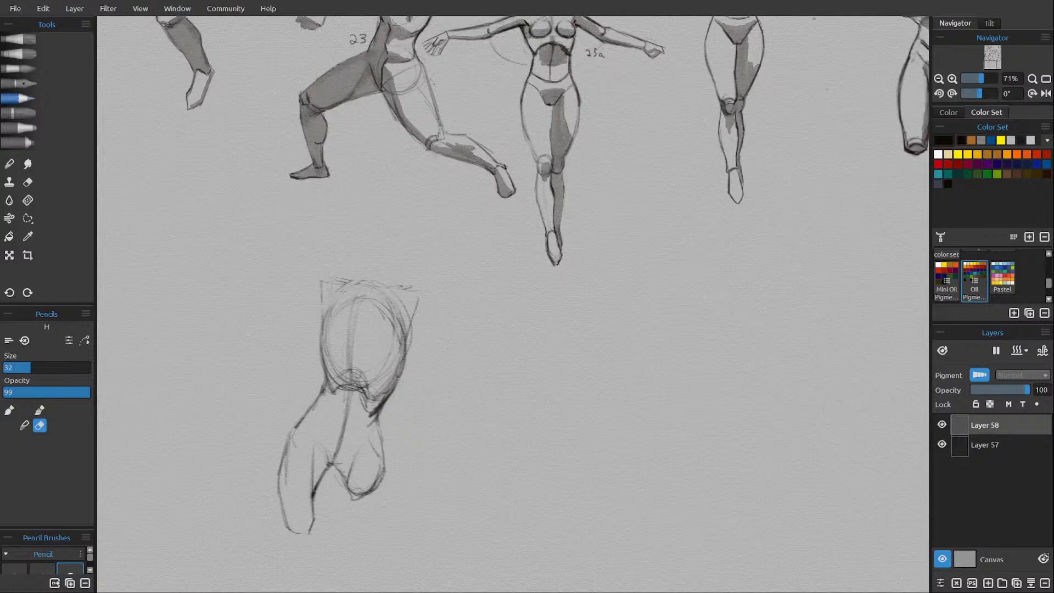
mouse_move(335, 370)
left_mouse_down()
mouse_move(383, 393)
mouse_move(359, 384)
left_mouse_up()
key("e")
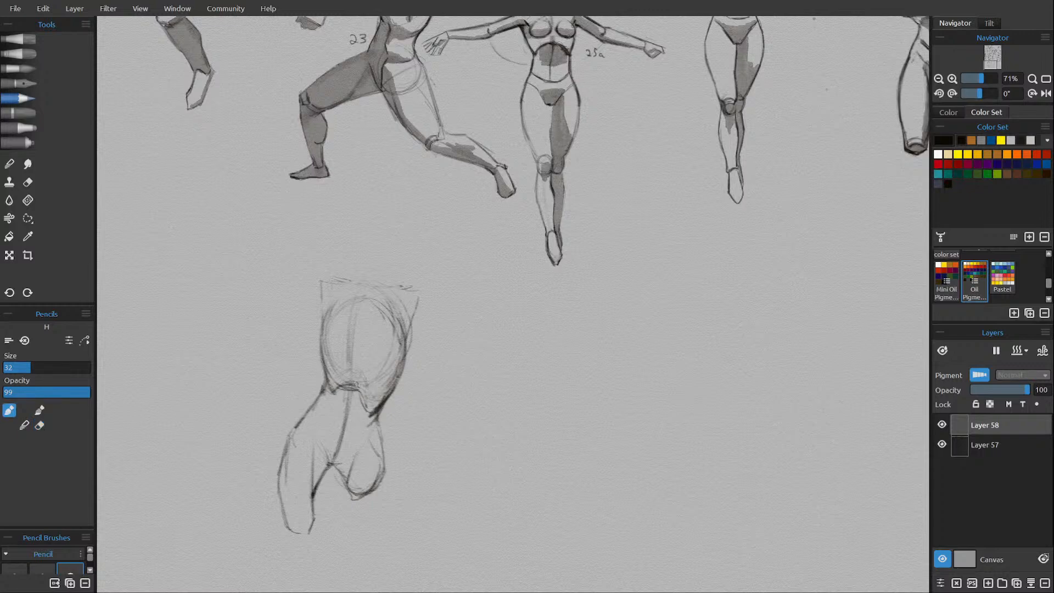
Darken the abdomen's centre line, navel, hip crease and the outline of the foreshortened thigh.
left_click_drag(343, 440, 333, 465)
mouse_move(347, 420)
left_mouse_down()
mouse_move(343, 432)
mouse_move(373, 417)
mouse_move(332, 462)
left_mouse_up()
mouse_move(335, 464)
left_mouse_down()
mouse_move(373, 428)
mouse_move(354, 495)
left_mouse_up()
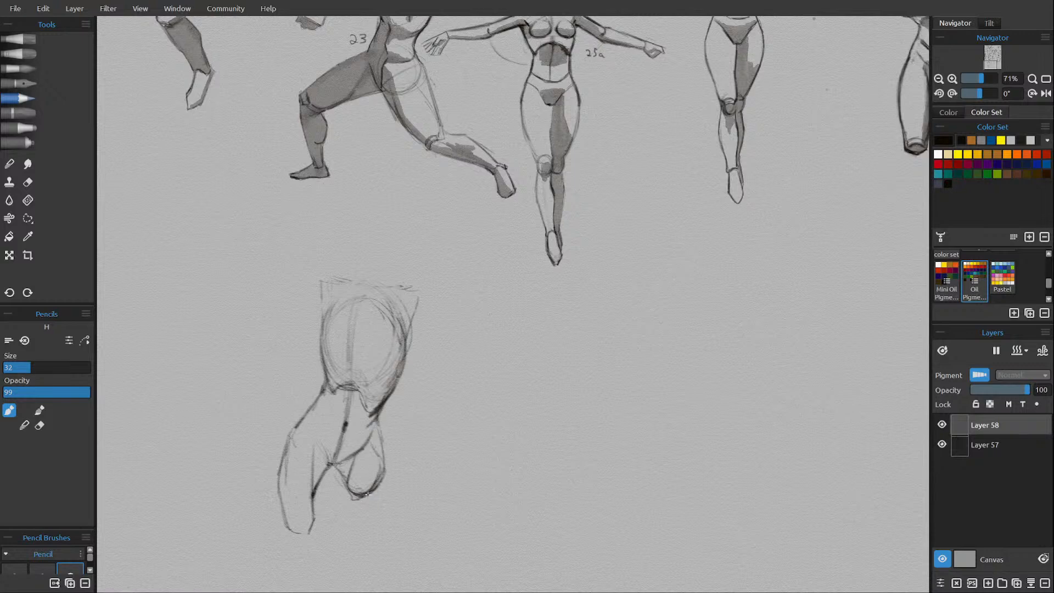
mouse_move(378, 426)
left_mouse_down()
mouse_move(384, 482)
mouse_move(365, 501)
mouse_move(352, 490)
mouse_move(373, 494)
mouse_move(346, 479)
mouse_move(351, 488)
left_mouse_up()
key("e")
key("e")
key("e")
key("e")
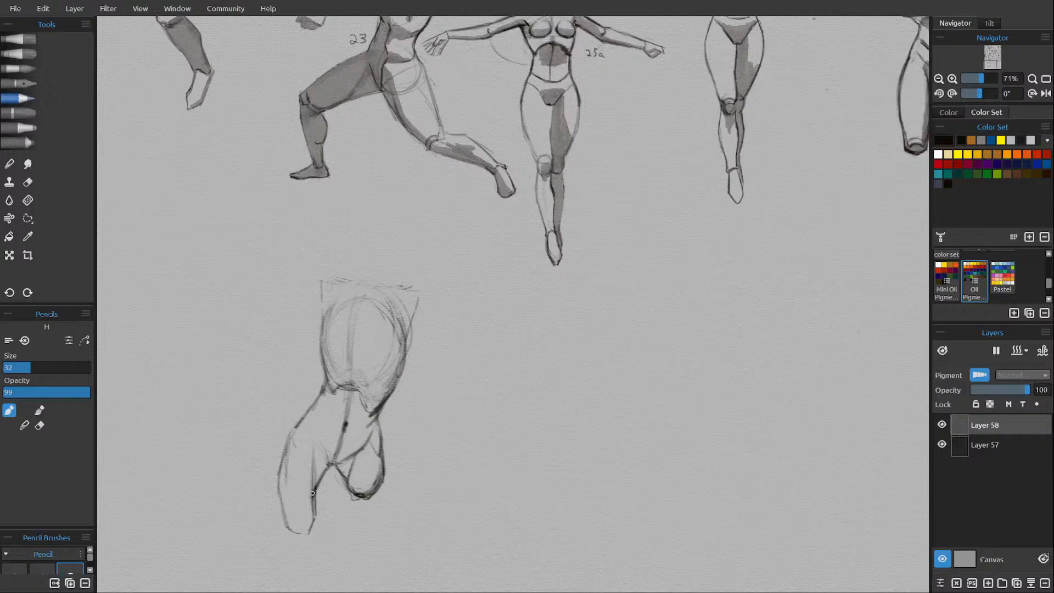
Clean up the longer thigh's rough lines and redraw its outline up to the hip.
key("e")
mouse_move(312, 447)
left_mouse_down()
mouse_move(311, 526)
mouse_move(288, 528)
left_mouse_up()
key("e")
left_click_drag(292, 428, 288, 445)
Sketch round shoulder joints, a curved collarbone line and the neck base across the upper ribcage, and reinforce the chest's centre line.
mouse_move(290, 431)
left_mouse_down()
mouse_move(327, 384)
mouse_move(323, 335)
mouse_move(386, 319)
mouse_move(404, 336)
mouse_move(408, 307)
mouse_move(401, 324)
left_mouse_up()
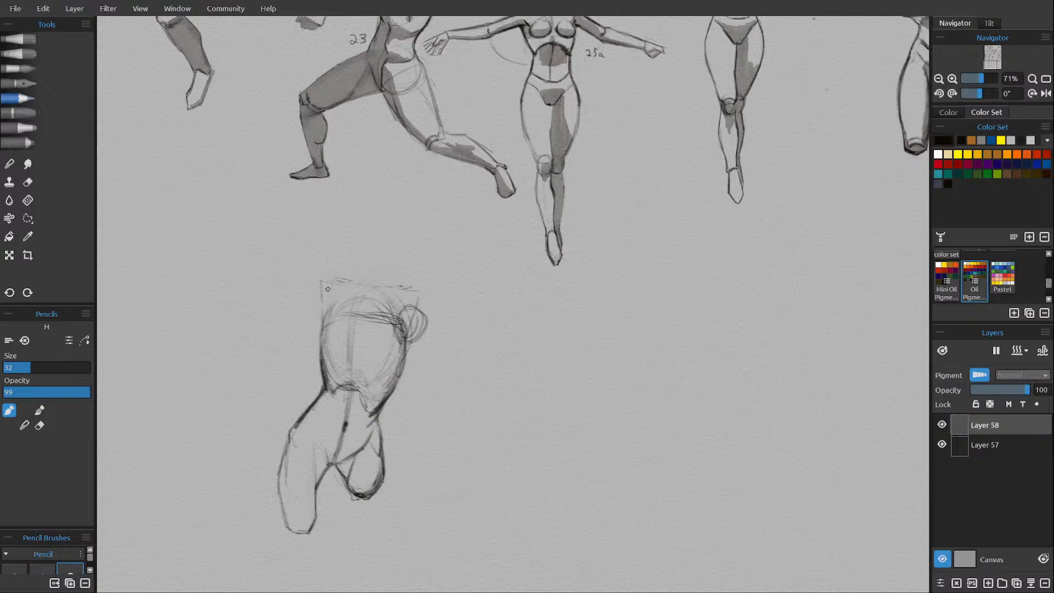
mouse_move(329, 307)
left_mouse_down()
mouse_move(324, 336)
mouse_move(332, 311)
mouse_move(361, 318)
mouse_move(358, 334)
mouse_move(365, 307)
mouse_move(393, 316)
mouse_move(352, 330)
mouse_move(381, 314)
mouse_move(360, 331)
mouse_move(392, 321)
mouse_move(353, 387)
left_mouse_up()
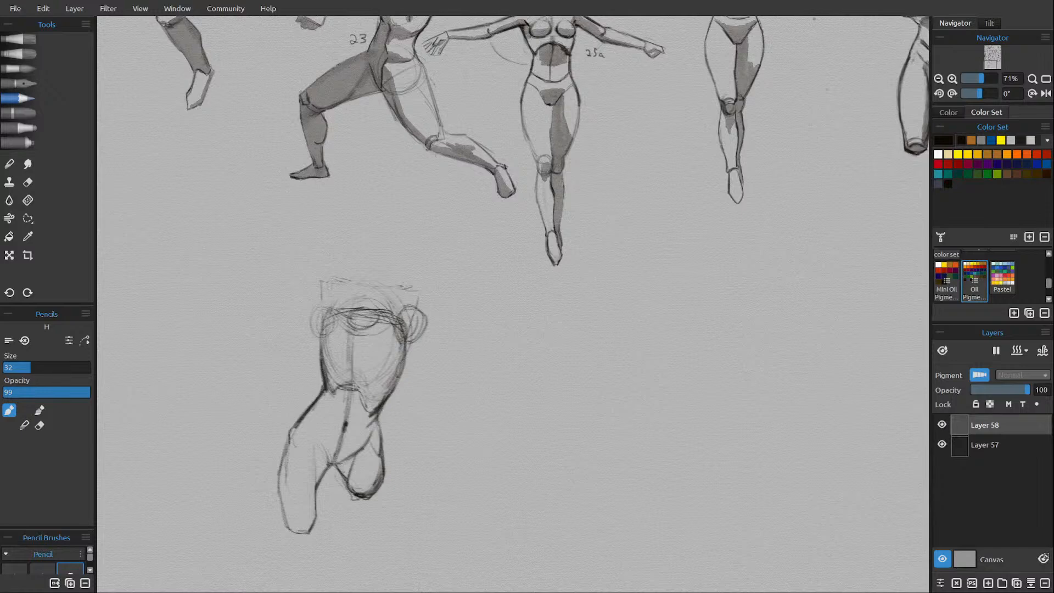
left_click_drag(349, 334, 350, 387)
Sketch both raised upper arms from the shoulders to the elbows, using a light arc to judge the arm length.
mouse_move(424, 317)
left_mouse_down()
mouse_move(415, 328)
mouse_move(432, 287)
mouse_move(401, 334)
mouse_move(433, 268)
mouse_move(440, 279)
left_mouse_up()
mouse_move(421, 396)
left_mouse_down()
mouse_move(440, 252)
mouse_move(423, 403)
left_mouse_up()
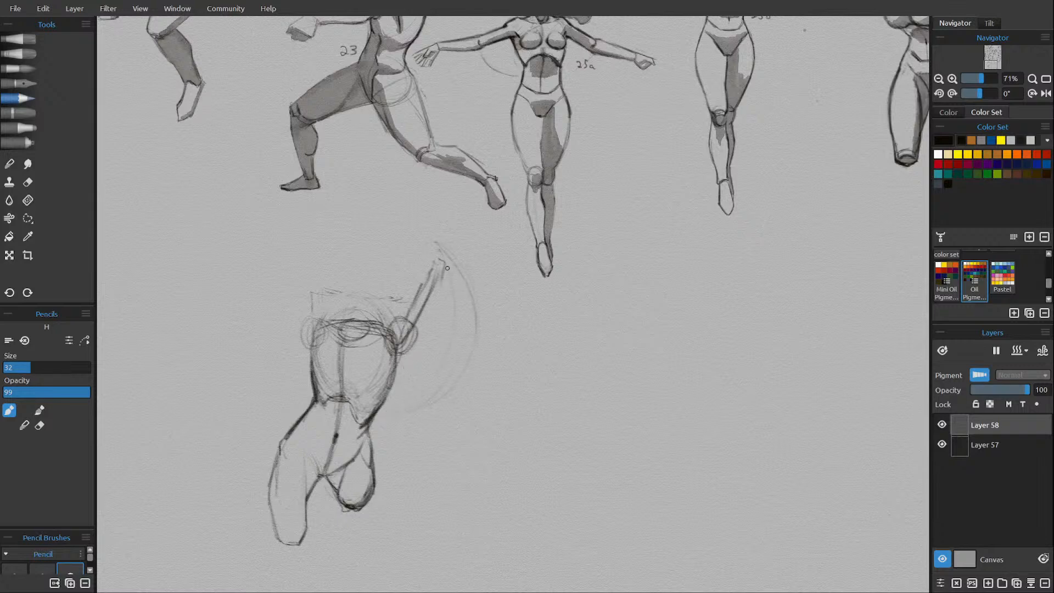
mouse_move(445, 257)
left_mouse_down()
mouse_move(392, 370)
mouse_move(442, 261)
mouse_move(411, 310)
left_mouse_up()
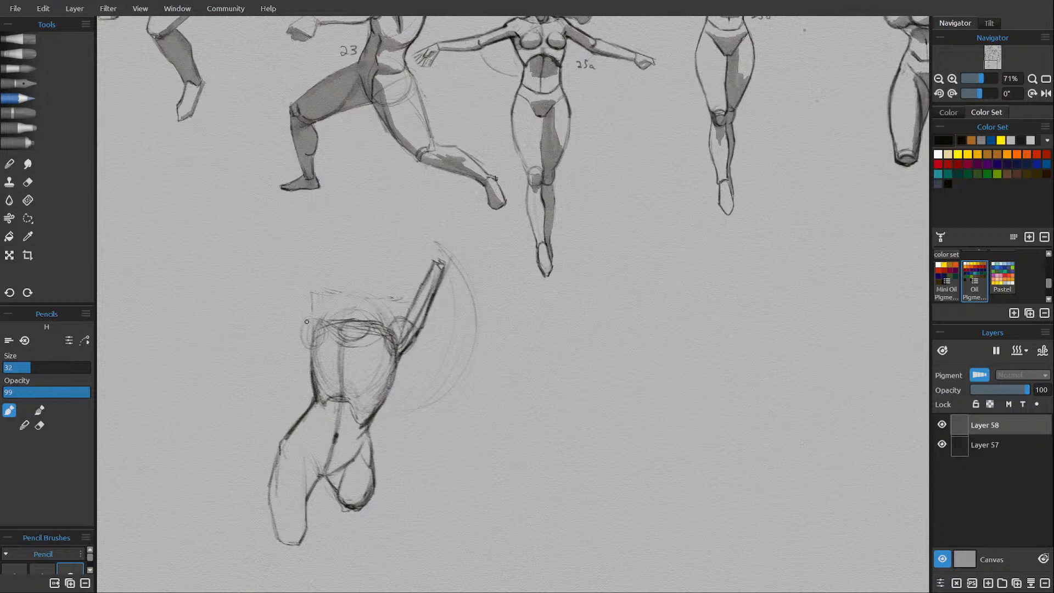
mouse_move(305, 329)
left_mouse_down()
mouse_move(255, 285)
mouse_move(321, 344)
left_mouse_up()
mouse_move(264, 299)
left_mouse_down()
mouse_move(293, 302)
mouse_move(278, 277)
mouse_move(306, 314)
mouse_move(293, 300)
mouse_move(337, 329)
left_mouse_up()
left_click_drag(408, 309, 380, 330)
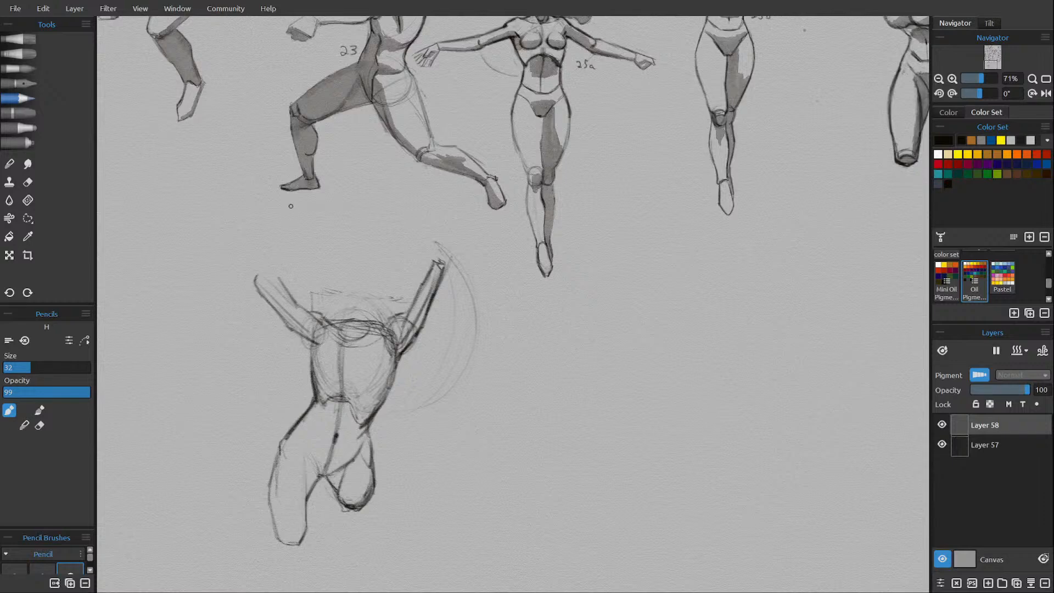
Sketch the forearms bending inward from both elbows and start the fist above the foreshortened-thigh side.
mouse_move(273, 259)
left_mouse_down()
mouse_move(287, 254)
mouse_move(282, 286)
left_mouse_up()
left_click_drag(282, 252, 256, 280)
mouse_move(410, 244)
left_mouse_down()
mouse_move(446, 262)
mouse_move(417, 268)
mouse_move(408, 309)
left_mouse_up()
left_click_drag(420, 273, 415, 296)
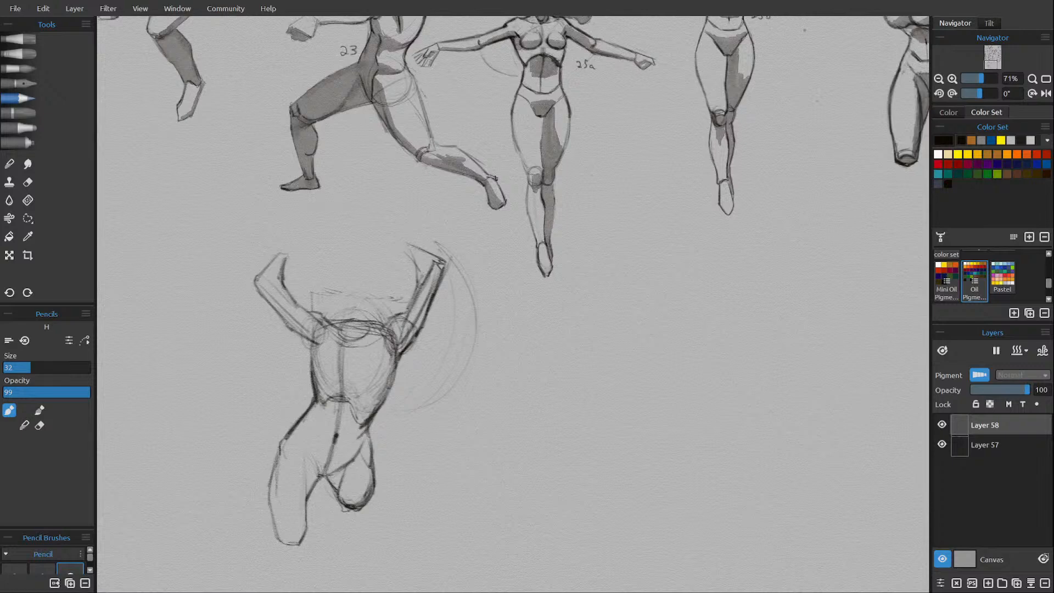
left_click_drag(402, 241, 402, 269)
Add the remaining fist and sketch an oval head with a vertical centre line overlapping the upper chest.
mouse_move(278, 253)
left_mouse_down()
mouse_move(296, 242)
mouse_move(296, 263)
mouse_move(377, 321)
mouse_move(351, 341)
mouse_move(334, 285)
mouse_move(359, 336)
mouse_move(334, 324)
mouse_move(366, 342)
left_mouse_up()
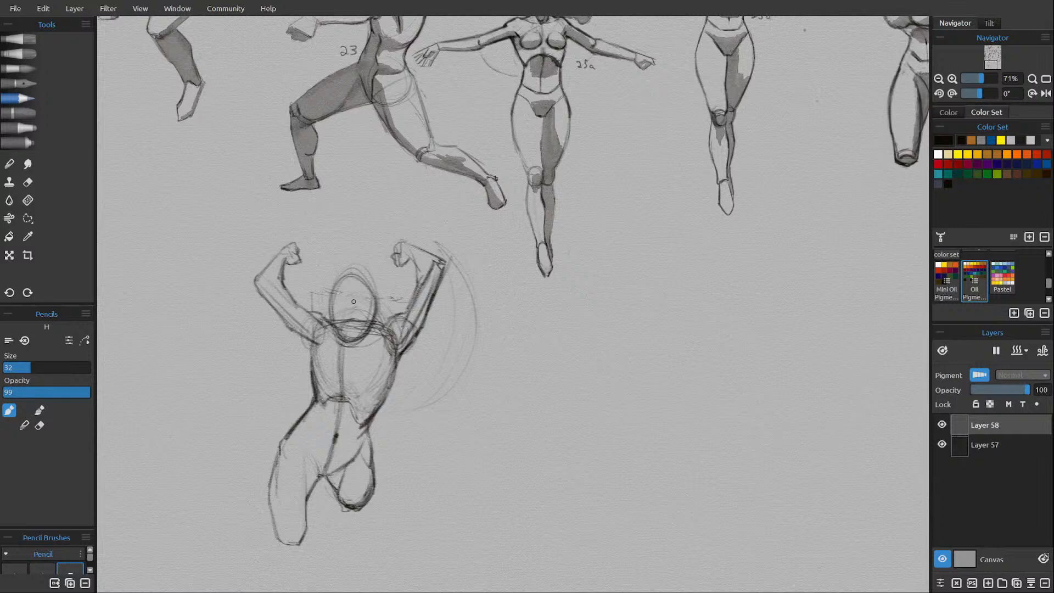
left_click_drag(346, 286, 347, 346)
left_click_drag(347, 308, 346, 346)
key("e")
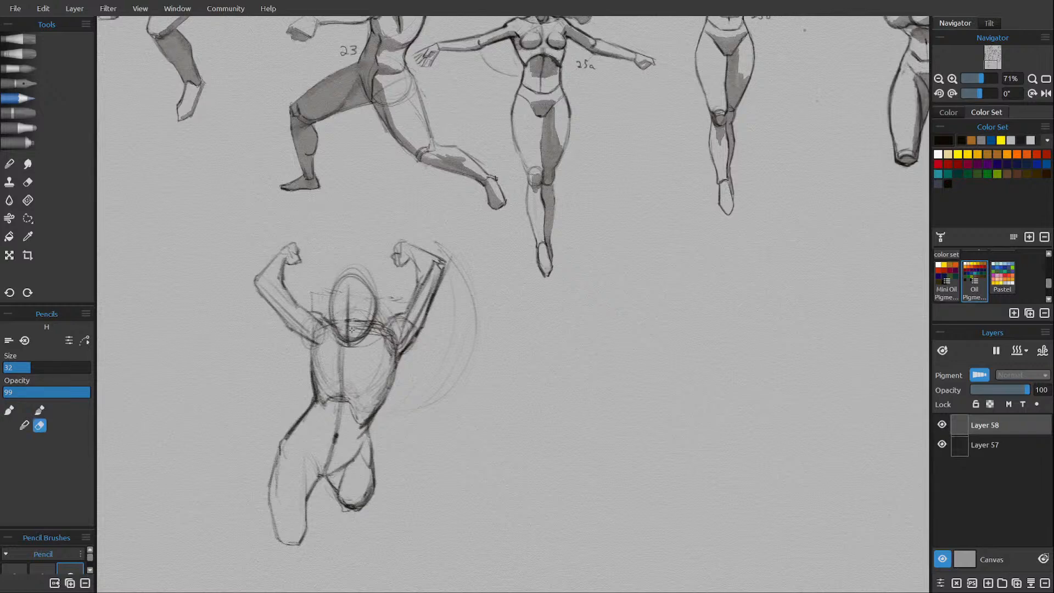
Clean up the lines inside the head oval and sketch a curved eye line and firmer face sides.
mouse_move(352, 329)
left_mouse_down()
mouse_move(366, 319)
mouse_move(346, 321)
mouse_move(346, 332)
mouse_move(346, 317)
left_mouse_up()
key("e")
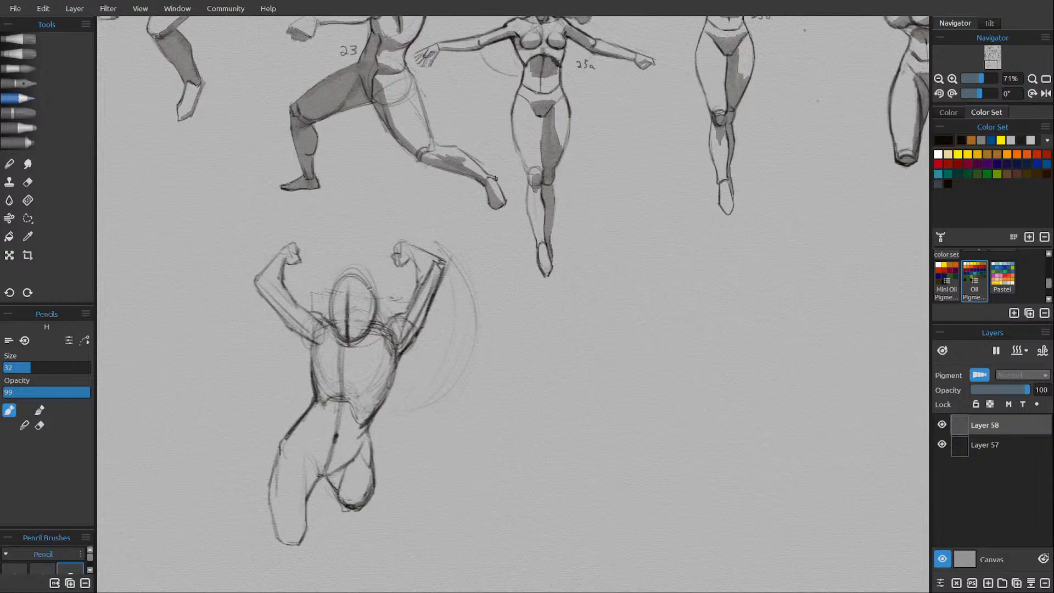
key("e")
key("e")
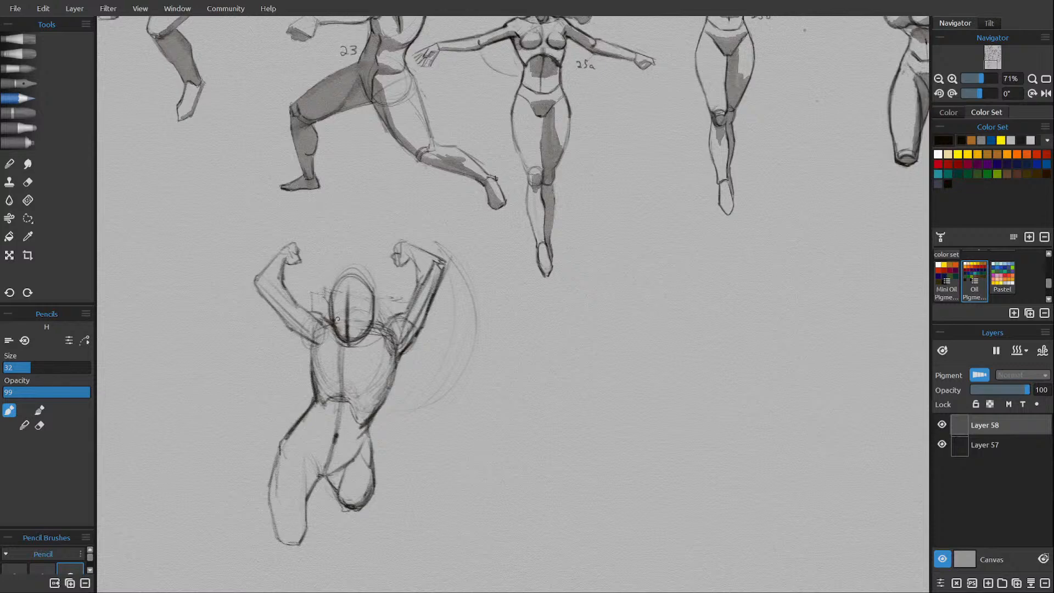
left_click_drag(329, 297, 353, 294)
left_click_drag(334, 312, 369, 315)
left_click_drag(354, 320, 366, 316)
left_click_drag(373, 298, 370, 326)
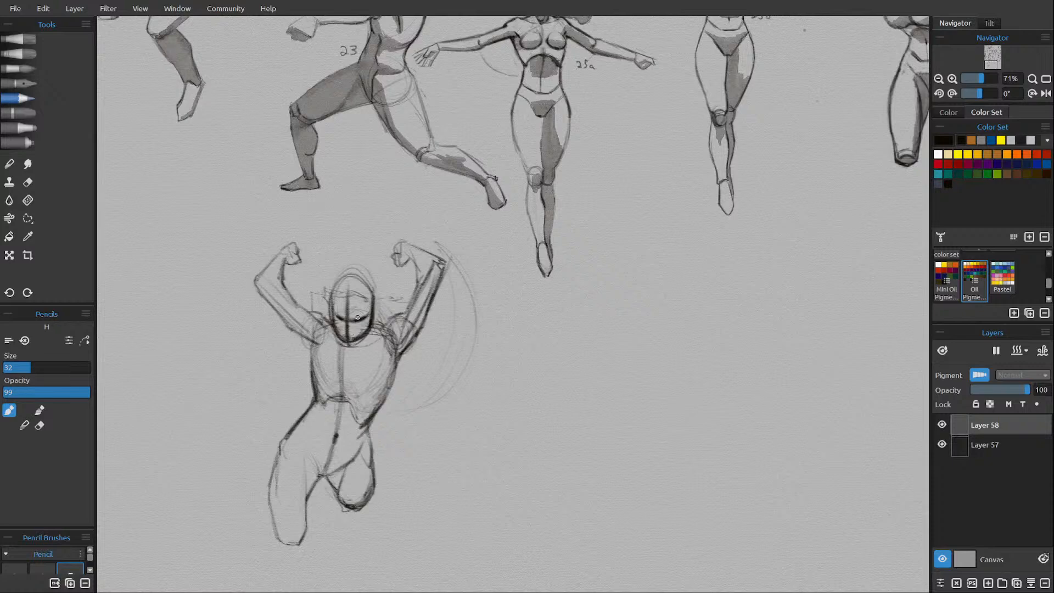
Sketch loose hair sweeping around both sides of the head and rising to a tip between the raised fists.
key("e")
key("e")
left_click_drag(405, 281, 395, 315)
mouse_move(327, 305)
left_mouse_down()
mouse_move(315, 294)
mouse_move(332, 275)
mouse_move(317, 286)
mouse_move(368, 238)
mouse_move(380, 245)
left_mouse_up()
mouse_move(378, 246)
left_mouse_down()
mouse_move(377, 257)
mouse_move(387, 233)
mouse_move(380, 251)
left_mouse_up()
mouse_move(381, 235)
left_mouse_down()
mouse_move(395, 237)
mouse_move(384, 234)
mouse_move(383, 247)
mouse_move(394, 230)
mouse_move(399, 244)
left_mouse_up()
key("e")
key("e")
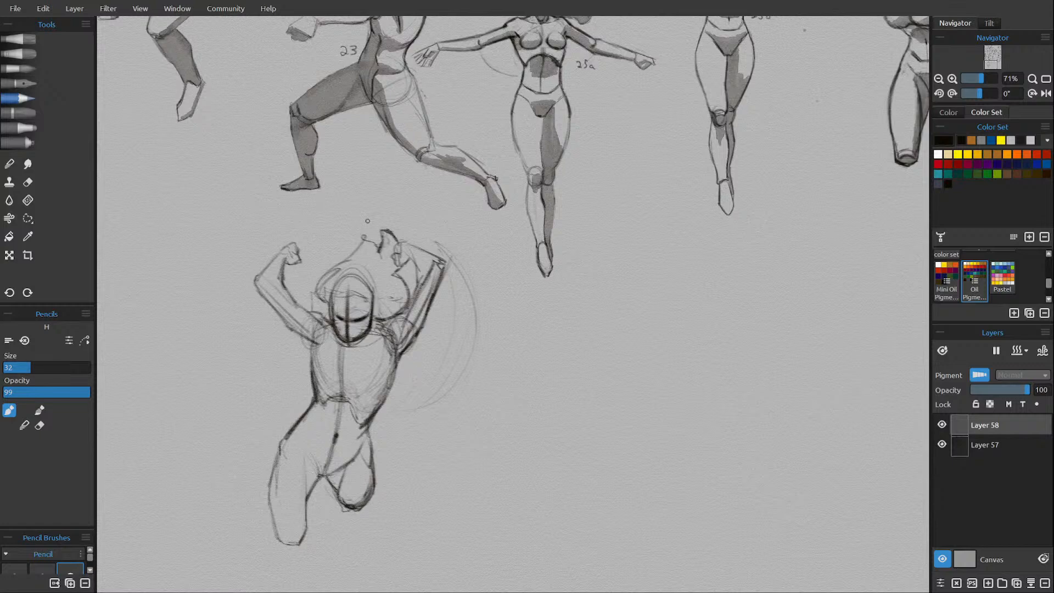
Erase the upper skull lines under the hair, and sketch the hairline and a few inner hair strands.
key("e")
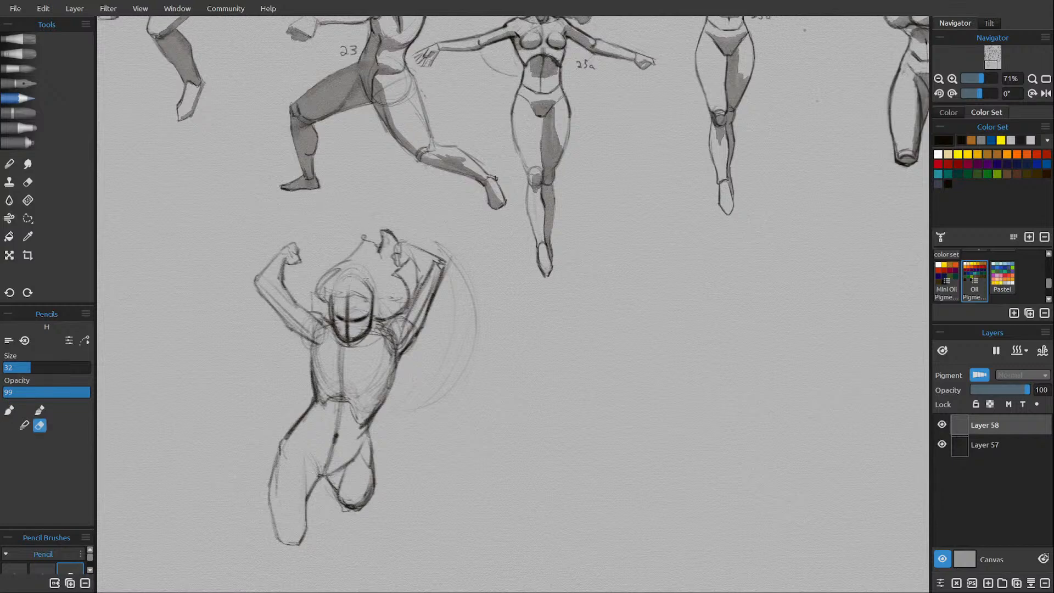
left_click_drag(364, 279, 371, 305)
left_click_drag(348, 299, 349, 309)
key("e")
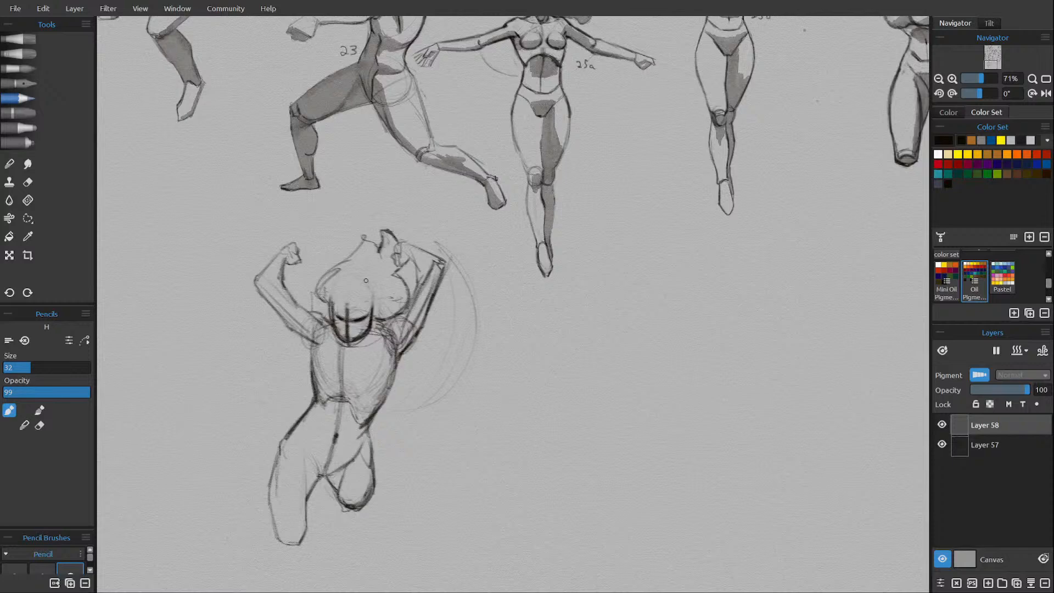
mouse_move(342, 279)
left_mouse_down()
mouse_move(366, 300)
mouse_move(330, 303)
mouse_move(373, 273)
left_mouse_up()
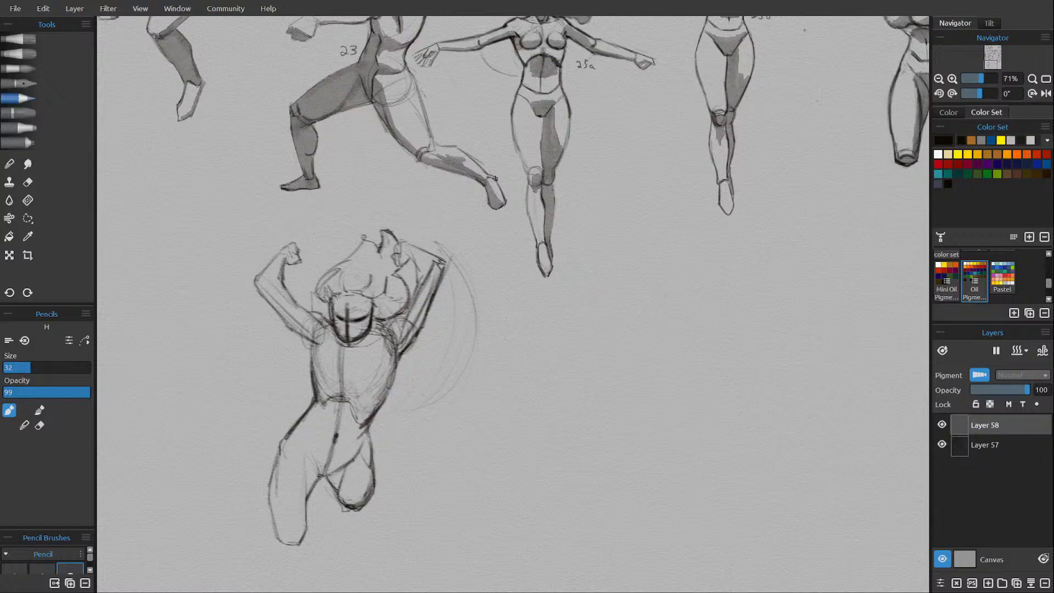
mouse_move(353, 299)
left_mouse_down()
mouse_move(347, 290)
mouse_move(378, 303)
mouse_move(330, 308)
mouse_move(348, 298)
mouse_move(376, 314)
left_mouse_up()
key("e")
key("e")
key("e")
key("e")
Add Layer 59 above the rough figure, lower Layer 58's opacity and make Layer 59 active.
scroll(383, 297, "down", 4)
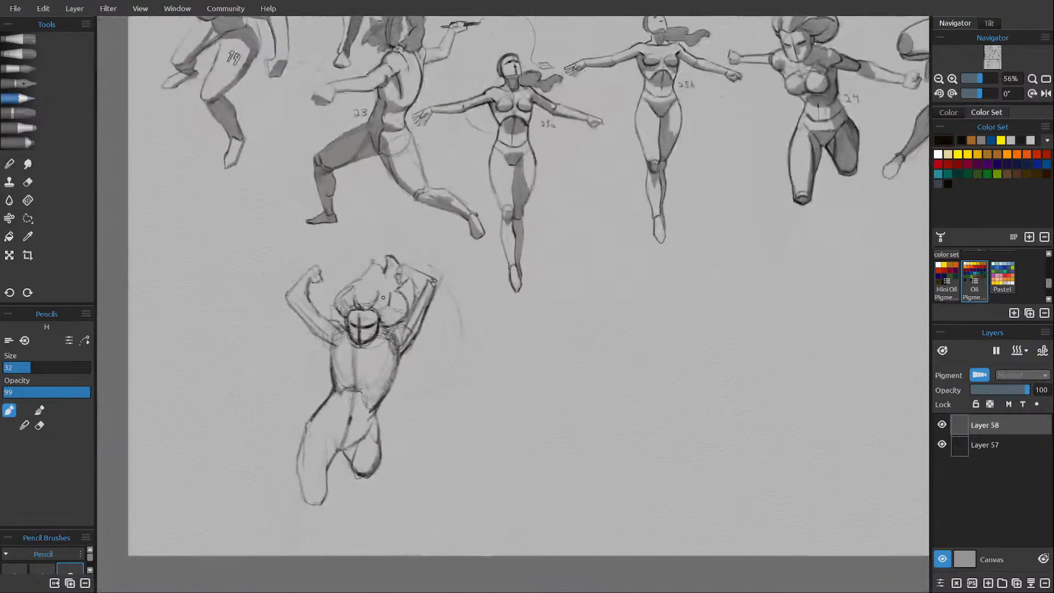
scroll(383, 297, "down", 1)
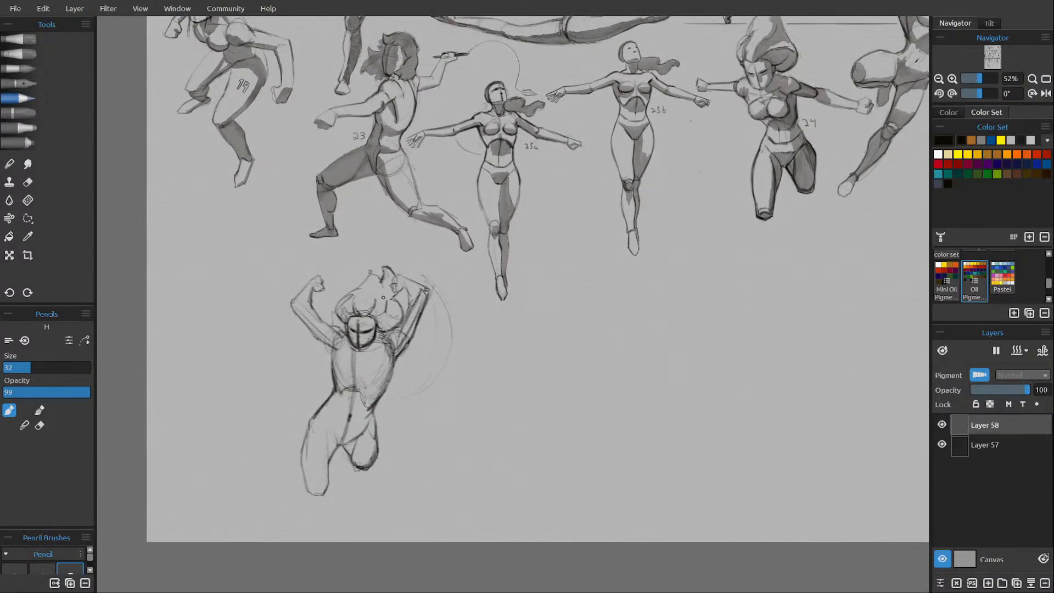
left_click(987, 582)
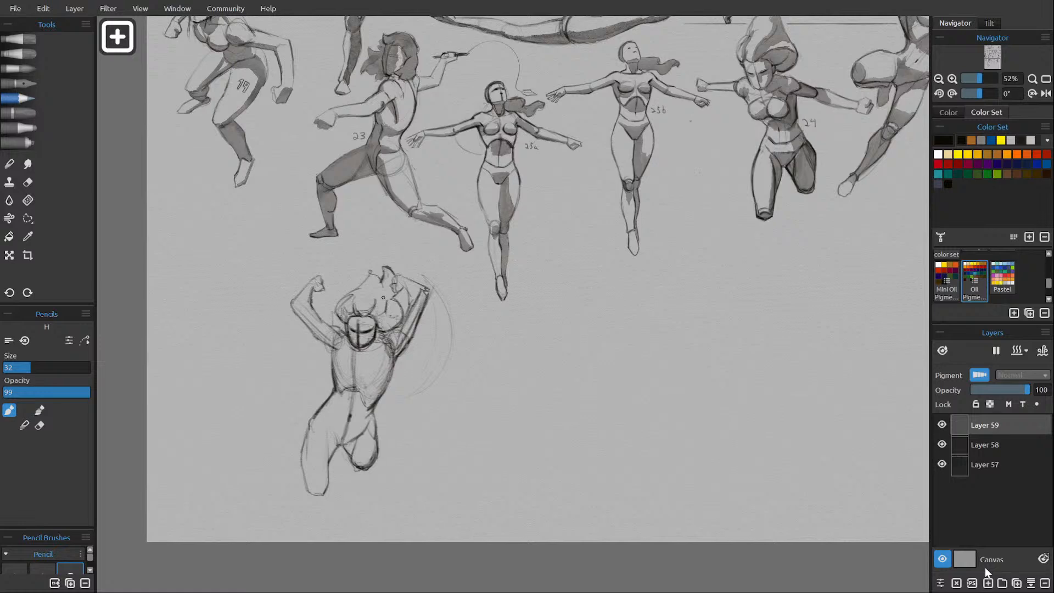
left_click(1003, 387)
left_click(992, 419)
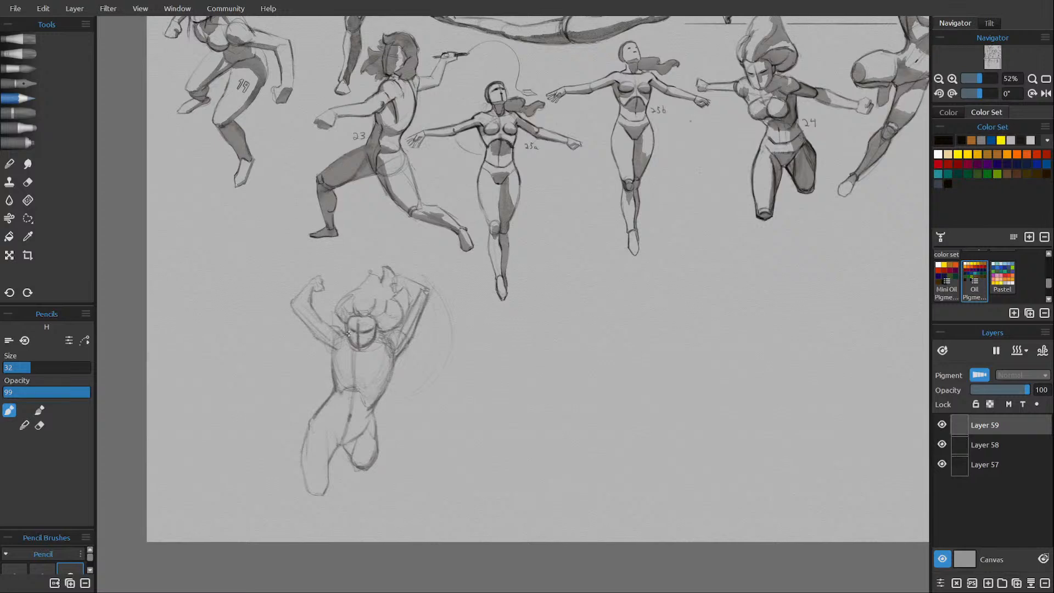
Draw clean lines over the rough sketch for the chin, shoulders, collarbones, armpits and the curved lower chest.
left_click_drag(346, 333, 379, 337)
mouse_move(389, 329)
left_mouse_down()
mouse_move(357, 328)
mouse_move(356, 350)
mouse_move(338, 327)
mouse_move(357, 349)
left_mouse_up()
mouse_move(331, 327)
left_mouse_down()
mouse_move(345, 328)
mouse_move(331, 327)
left_mouse_up()
left_click_drag(389, 331, 397, 328)
left_click_drag(395, 334, 388, 345)
left_click_drag(333, 334, 341, 349)
mouse_move(339, 371)
left_mouse_down()
mouse_move(377, 373)
mouse_move(392, 348)
left_mouse_up()
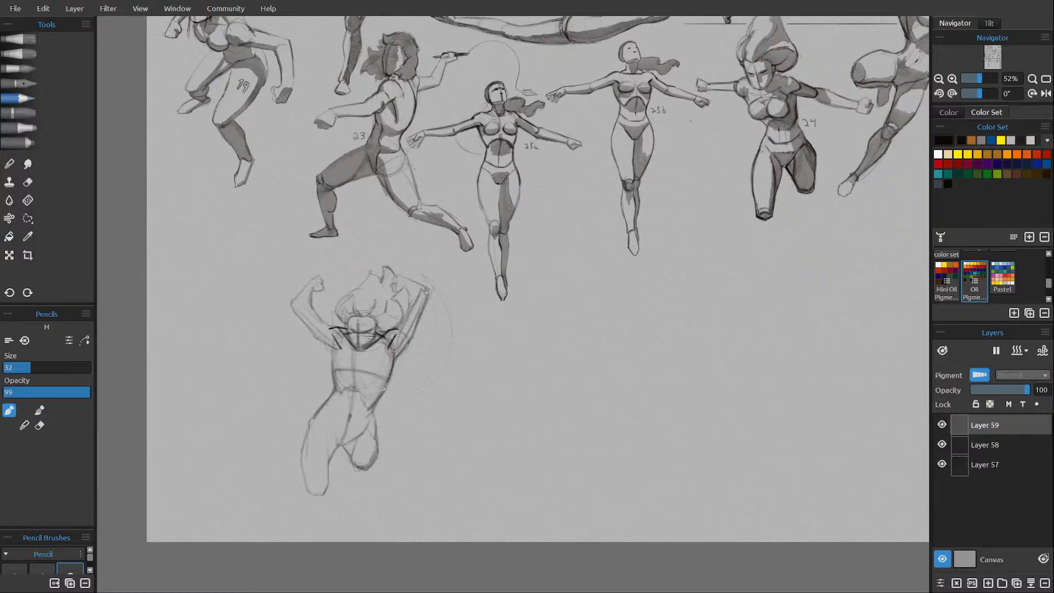
Outline both sides of the torso from the ribcage through the narrow waist to the hips.
left_click_drag(395, 356, 376, 397)
mouse_move(374, 406)
left_mouse_down()
mouse_move(381, 446)
mouse_move(378, 428)
left_mouse_up()
left_click_drag(338, 389, 322, 410)
left_click_drag(334, 397, 312, 423)
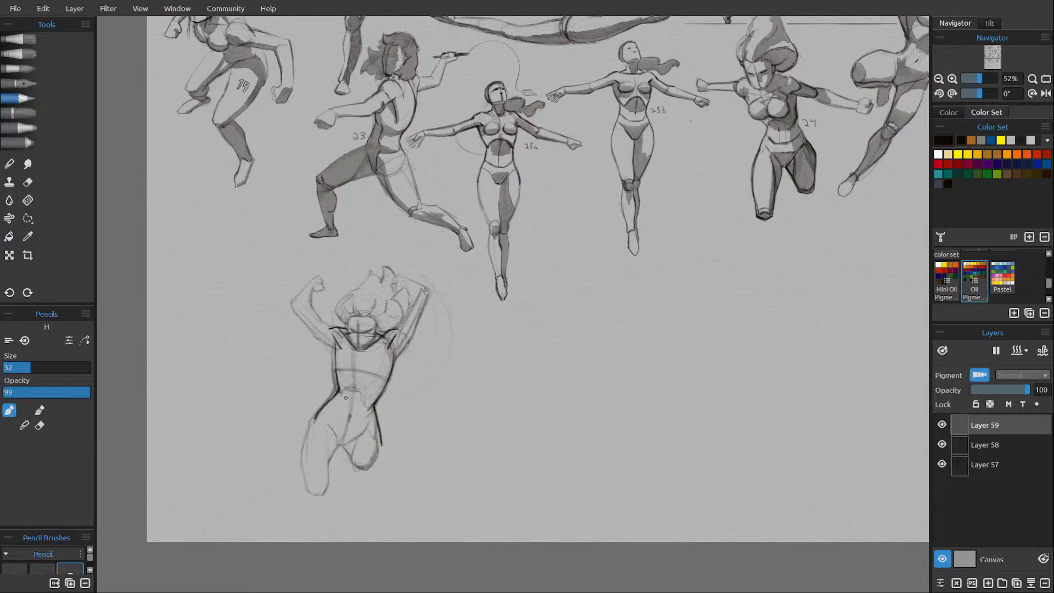
Draw the torso's centre line, the hip crease and the rounded contour of the foreshortened thigh.
left_click_drag(357, 363, 355, 390)
mouse_move(368, 421)
left_mouse_down()
mouse_move(347, 442)
mouse_move(356, 436)
mouse_move(351, 458)
left_mouse_up()
left_click_drag(380, 439, 365, 466)
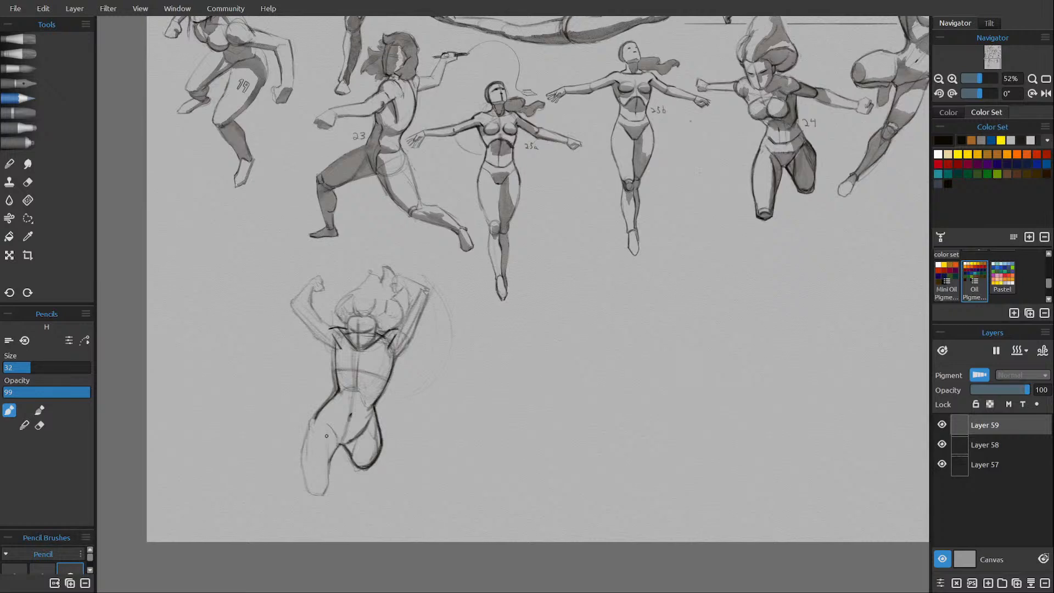
Outline the longer thigh from hip to squared-off knee end, adding a contour line inside the upper thigh.
mouse_move(336, 450)
left_mouse_down()
mouse_move(326, 409)
mouse_move(329, 463)
mouse_move(337, 444)
mouse_move(327, 469)
mouse_move(341, 446)
mouse_move(332, 486)
mouse_move(326, 488)
left_mouse_up()
key("e")
key("e")
mouse_move(331, 486)
left_mouse_down()
mouse_move(324, 498)
mouse_move(330, 490)
left_mouse_up()
key("e")
key("e")
key("e")
key("e")
left_click_drag(332, 483, 323, 499)
left_click_drag(324, 498, 311, 495)
left_click_drag(305, 476, 309, 494)
mouse_move(316, 415)
left_mouse_down()
mouse_move(302, 478)
mouse_move(307, 487)
mouse_move(310, 432)
mouse_move(328, 400)
mouse_move(330, 468)
left_mouse_up()
Reduce Layer 58's opacity to 38 and make Layer 59 active again.
left_click(989, 445)
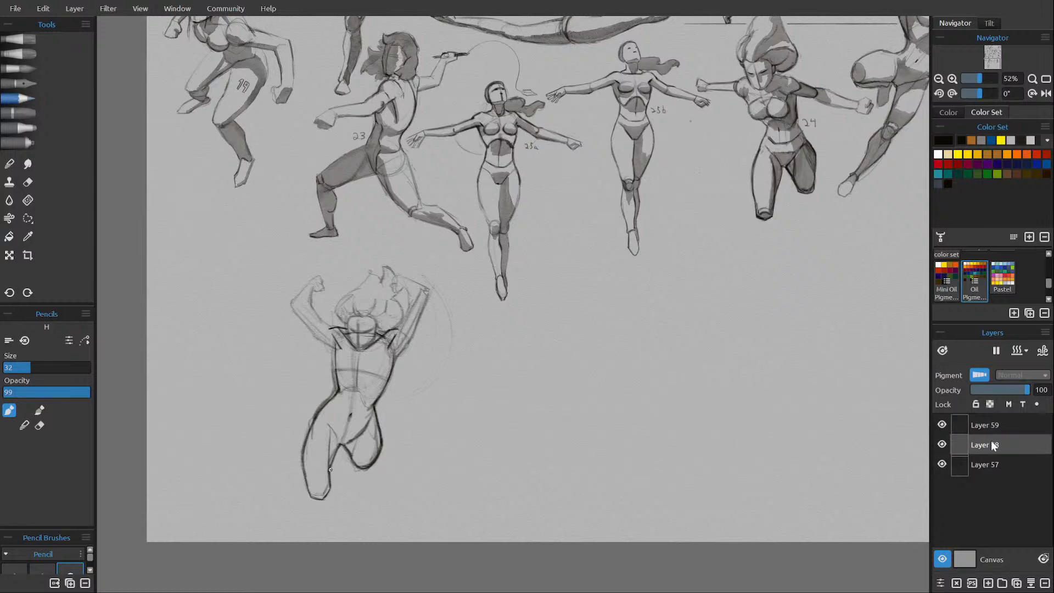
left_click(995, 391)
left_click(993, 391)
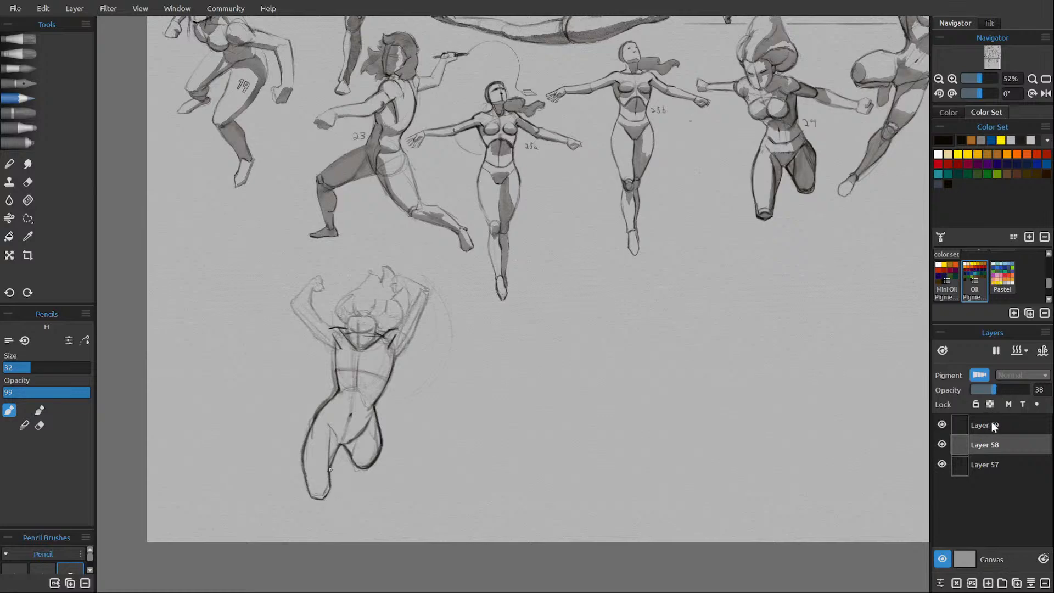
left_click(992, 420)
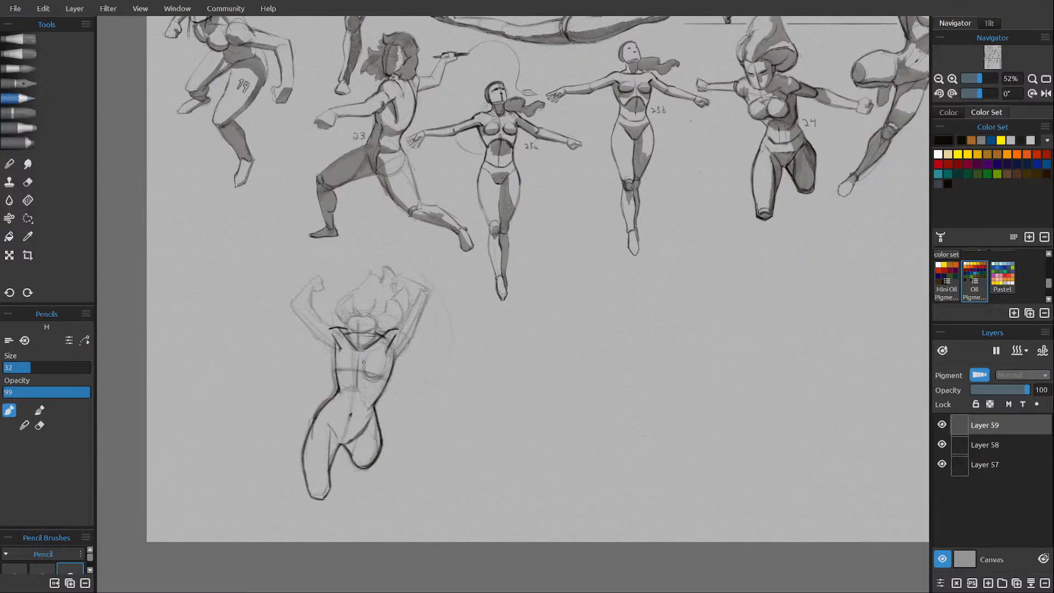
Draw both breast contours on the chest and clean up the overlapping lines.
left_click_drag(362, 366, 373, 379)
left_click_drag(388, 353, 385, 374)
left_click_drag(340, 356, 336, 374)
key("e")
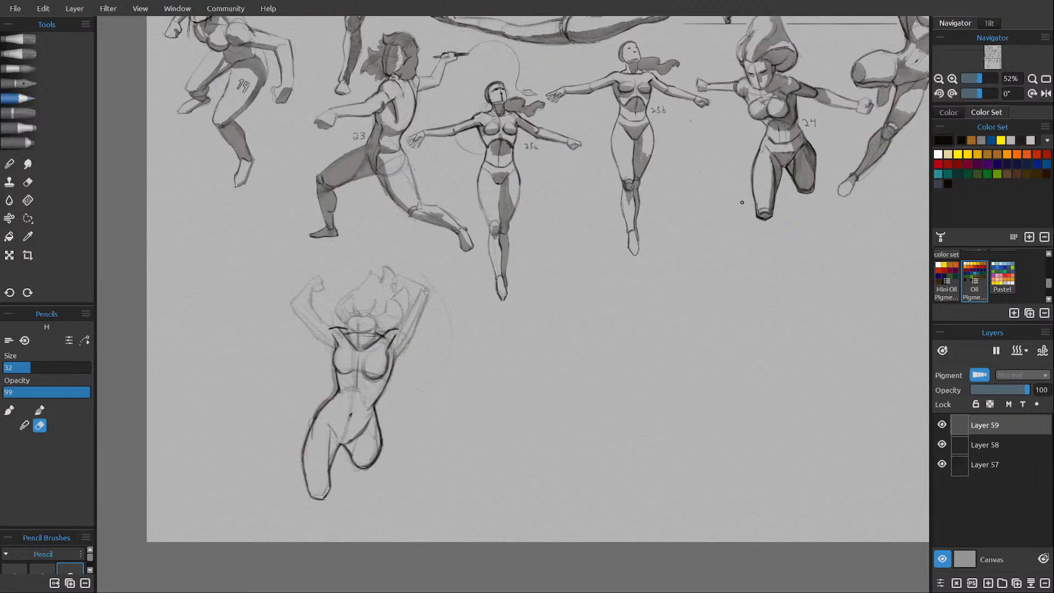
key("e")
Outline the raised arm above the foreshortened thigh, from the shoulder around the elbow and along the forearm.
key("e")
key("e")
left_click_drag(403, 322, 394, 337)
key("e")
key("e")
left_click_drag(391, 355, 408, 340)
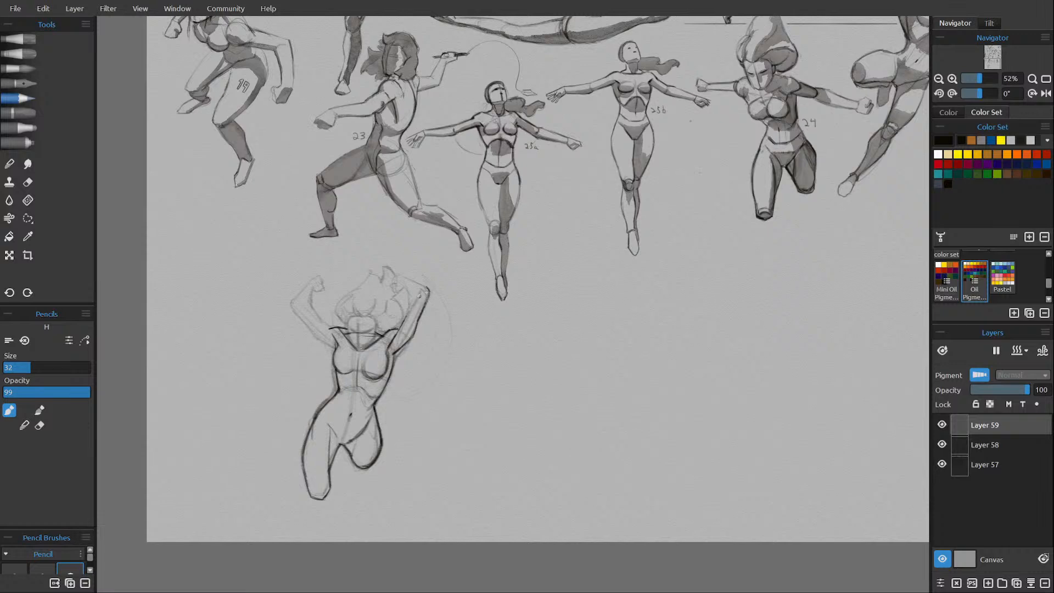
left_click_drag(417, 295, 410, 310)
left_click_drag(419, 293, 411, 305)
left_click_drag(406, 276, 420, 285)
left_click_drag(404, 302, 410, 286)
Outline the other raised arm from shoulder to wrist and clean up its fist.
mouse_move(331, 328)
left_mouse_down()
mouse_move(323, 322)
mouse_move(332, 335)
left_mouse_up()
left_click_drag(293, 306, 315, 337)
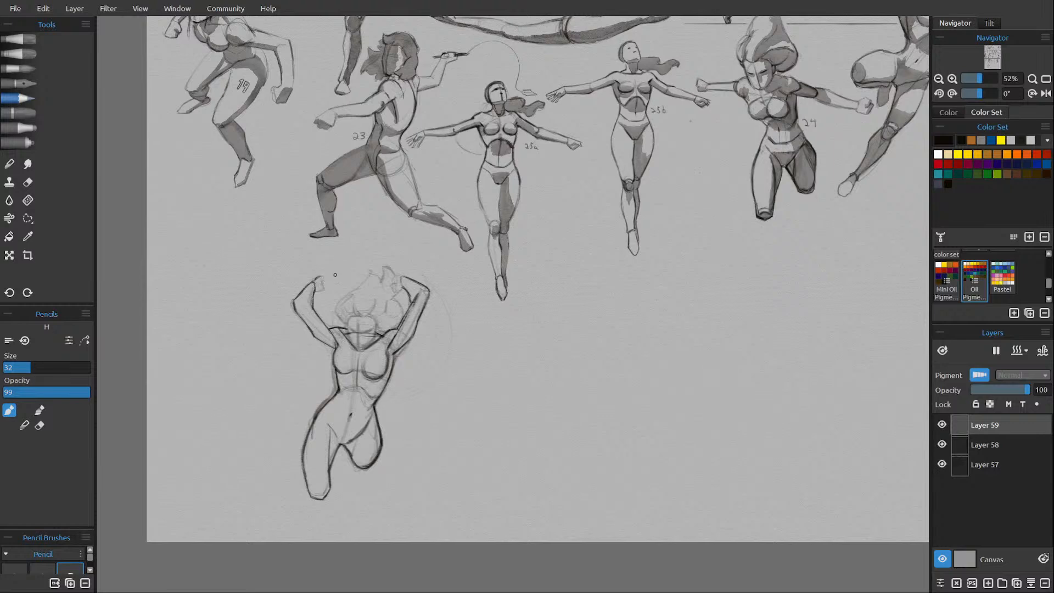
key("e")
key("e")
key("e")
key("e")
Try a fist on the arm above the foreshortened thigh, erase it and sharpen that arm's elbow.
left_click_drag(394, 280, 389, 290)
left_click_drag(393, 278, 390, 287)
key("e")
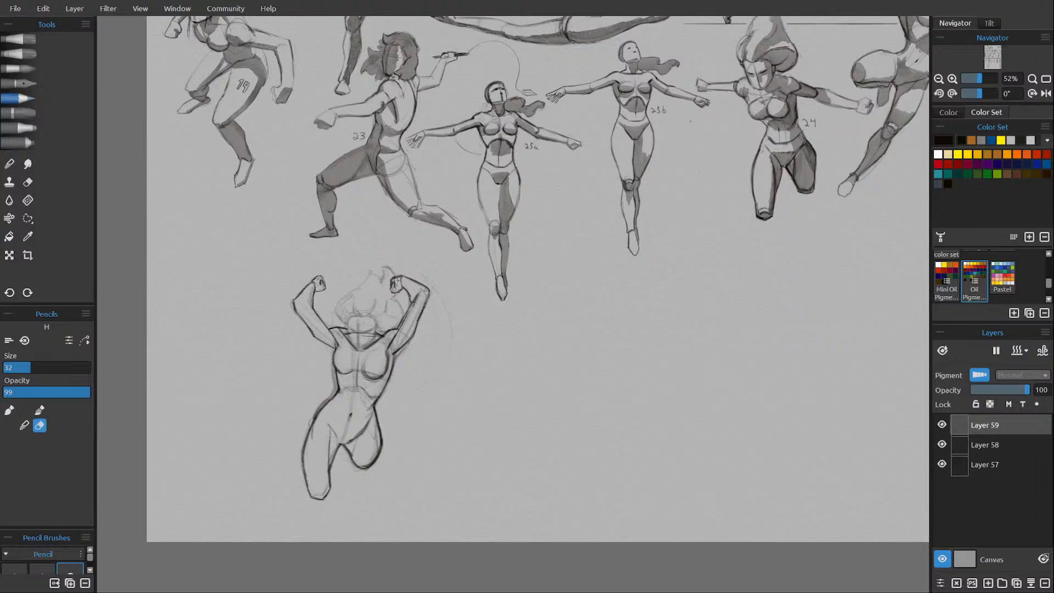
key("e")
key("e")
key("e")
key("e")
key("e")
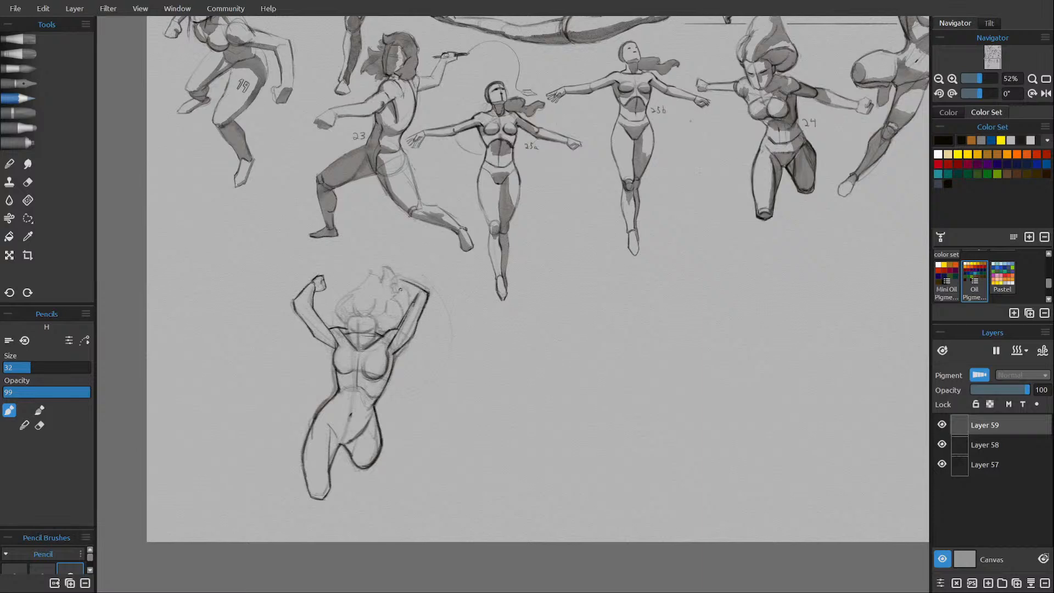
Redraw a compact fist with bent fingers at the end of the forearm above the foreshortened thigh.
key("e")
key("e")
Outline the face with a tapered jaw, straight sides and a curved hairline across the forehead.
key("e")
Clean up the face, draw two dark slanted eyes and save the drawing.
key("e")
key("e")
key("e")
key("e")
key("e")
left_click_drag(386, 286, 391, 279)
left_click_drag(396, 282, 394, 278)
key("e")
key("e")
key("e")
left_click_drag(373, 340, 363, 348)
key("e")
key("e")
key("e")
mouse_move(377, 321)
left_mouse_down()
mouse_move(374, 339)
mouse_move(348, 330)
left_mouse_up()
left_click_drag(349, 312, 379, 318)
key("e")
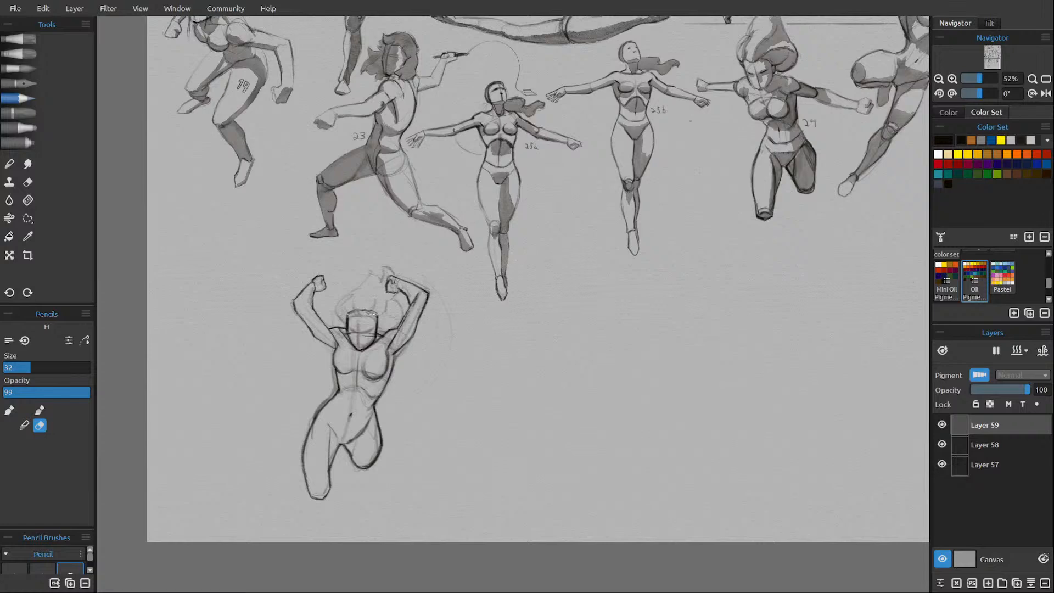
key("e")
key("e")
key("e")
key("e")
key("e")
key("e")
key("e")
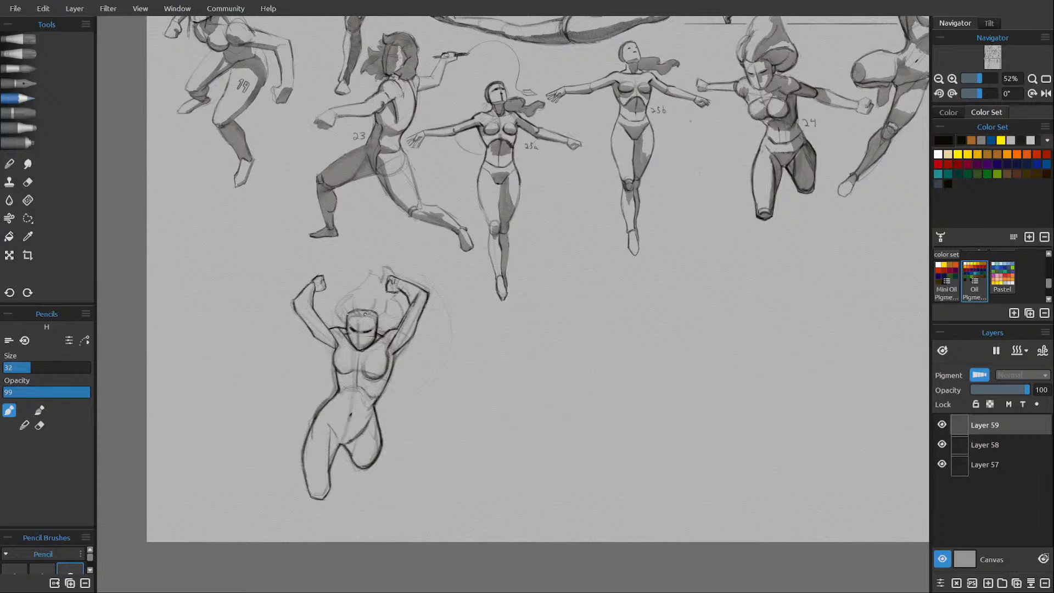
key("ctrl+s")
Outline the voluminous hair around the head, with strands rising from the hairline towards the fist.
left_click_drag(358, 312, 385, 312)
left_click_drag(394, 297, 396, 327)
mouse_move(347, 322)
left_mouse_down()
mouse_move(336, 303)
mouse_move(367, 270)
mouse_move(380, 281)
mouse_move(341, 301)
mouse_move(391, 276)
left_mouse_up()
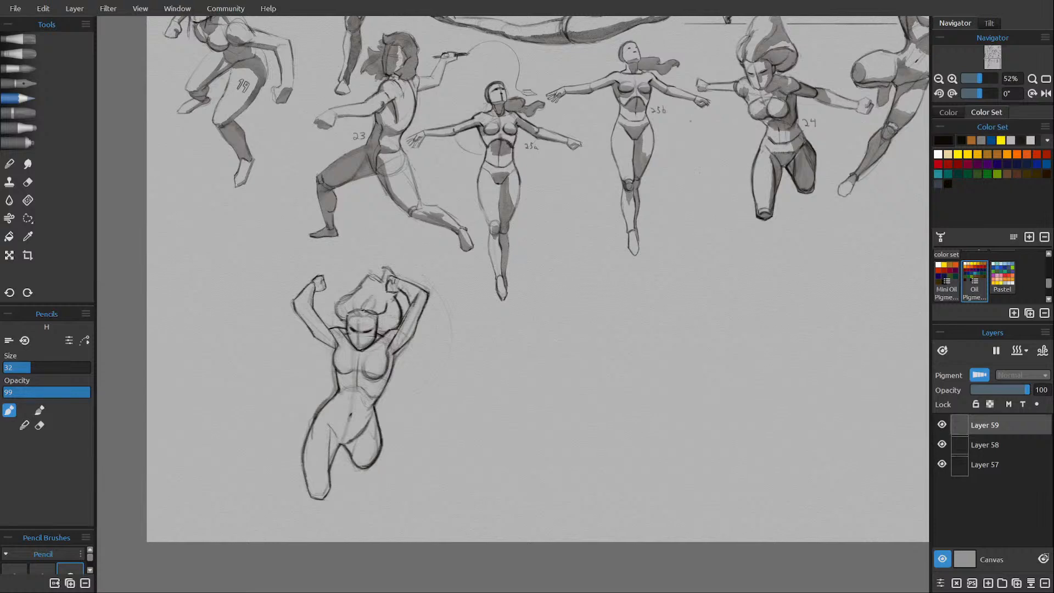
left_click_drag(363, 296, 354, 310)
Add Layer 60 above the clean outline and restore Layer 58's opacity to 100.
left_click(987, 583)
left_click(990, 443)
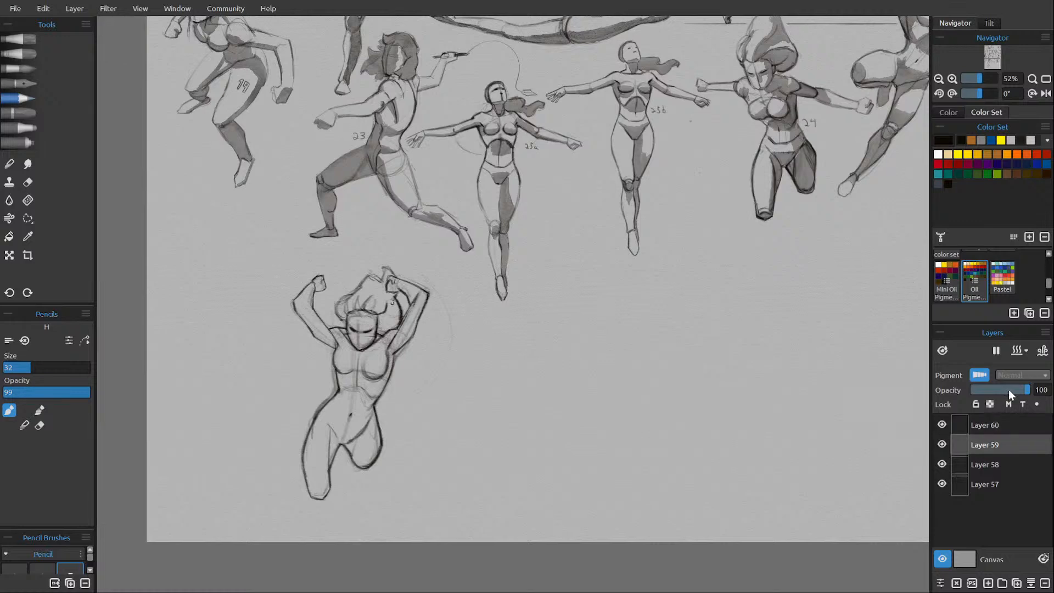
left_click(989, 461)
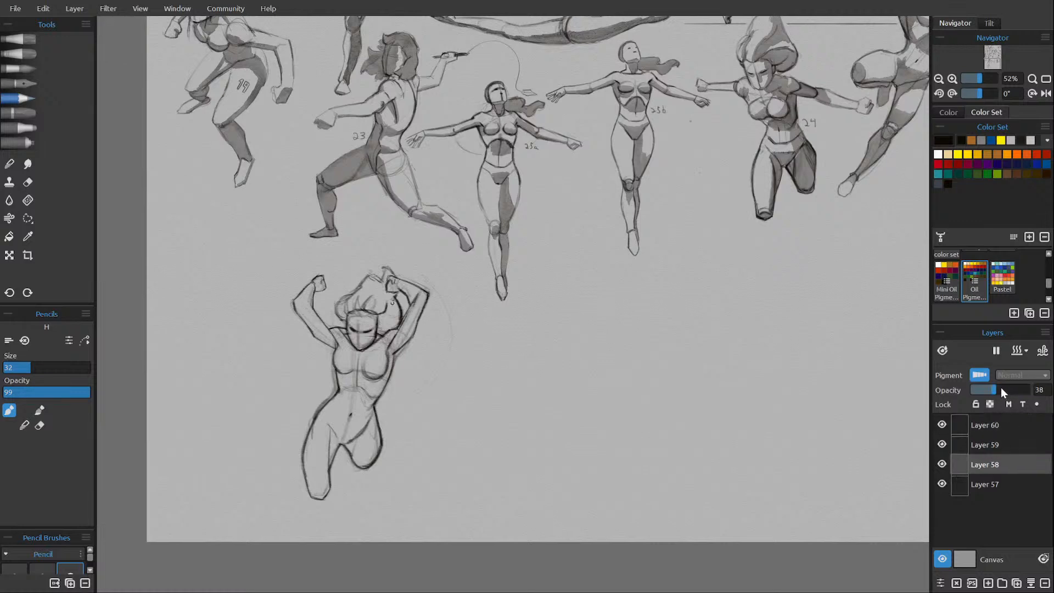
double_click(1000, 387)
Toggle the visibility of Layers 59 and 58 to compare the clean outline with the rough sketch.
left_click(941, 444)
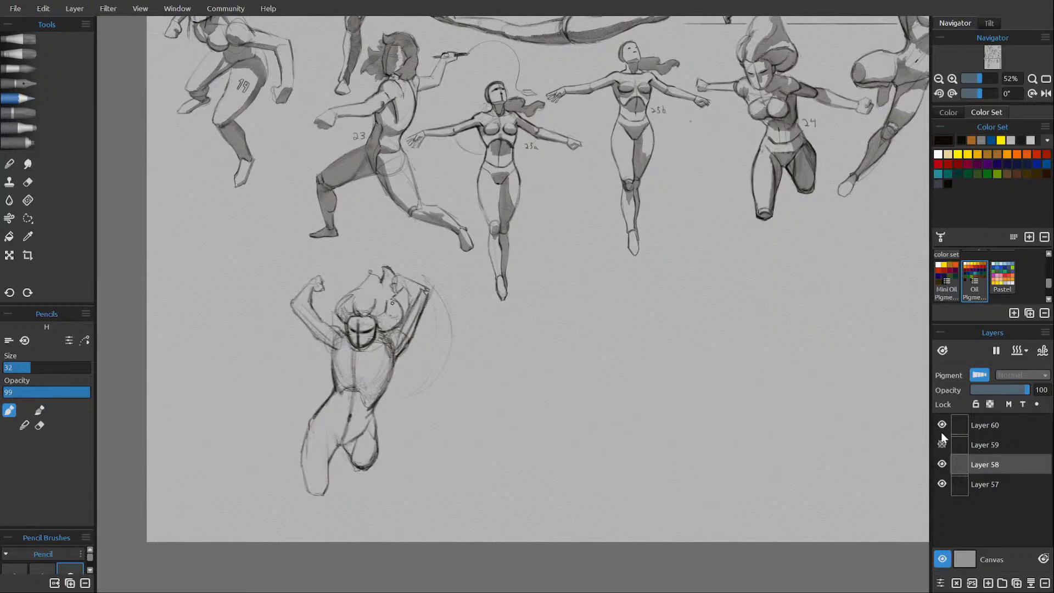
left_click(941, 444)
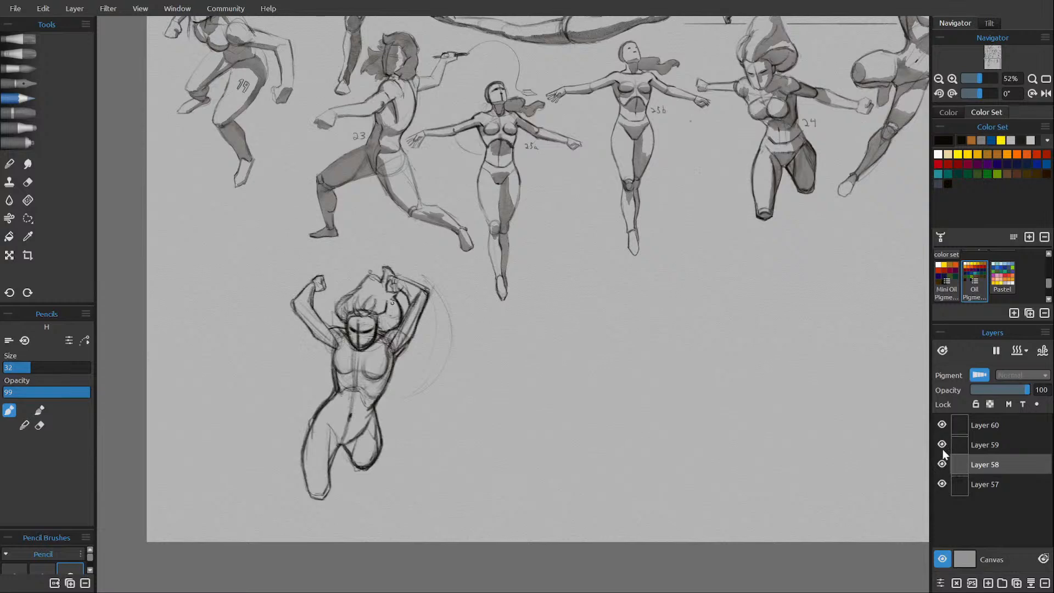
left_click(942, 445)
left_click(941, 444)
left_click(942, 463)
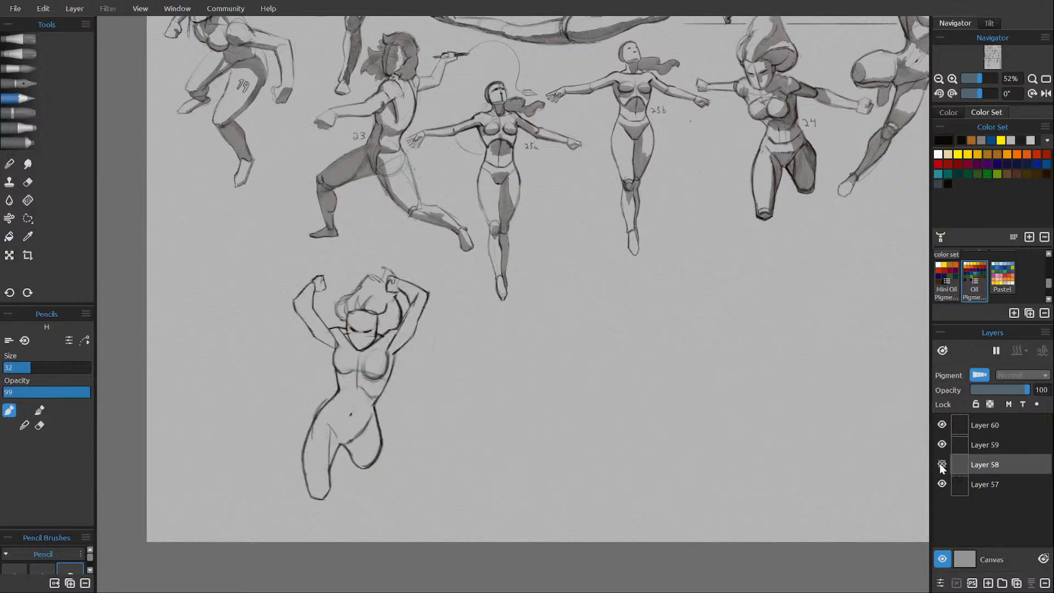
left_click(942, 463)
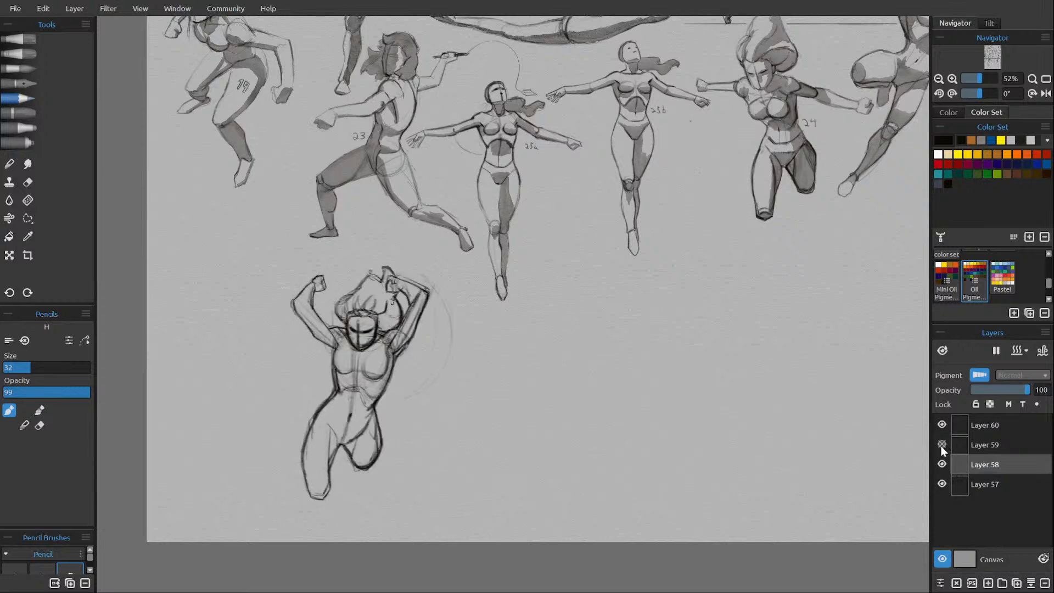
left_click(941, 444)
left_click(941, 444)
Hide the rough sketch on Layer 58 and delete that layer.
left_click(942, 464)
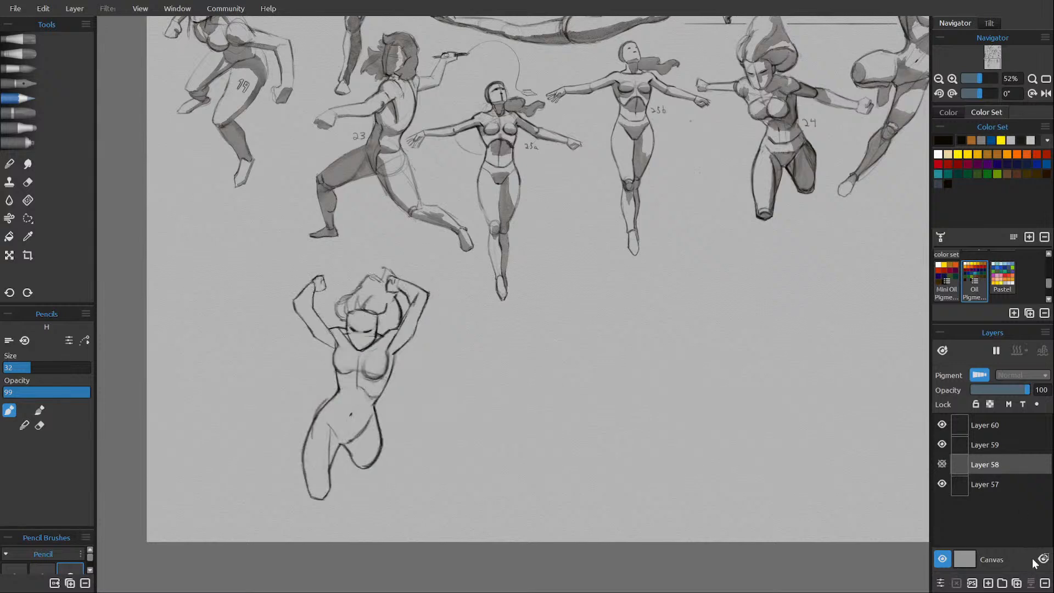
left_click(1044, 583)
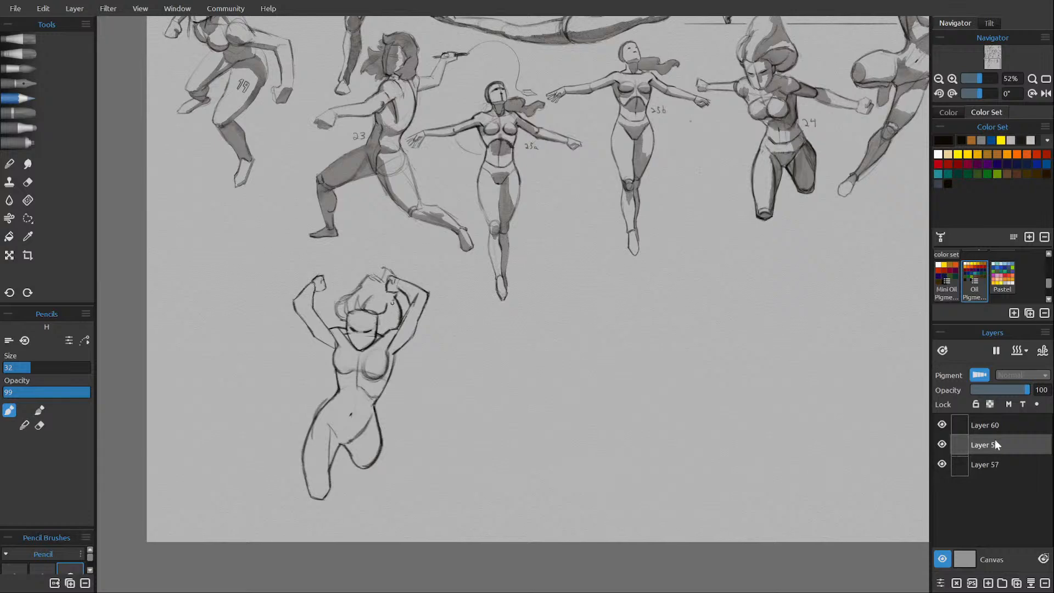
On Layer 60, with water flow paused, shade the raised-arm figure's armpit, breasts, abdomen and bent thigh using the Liner watercolor brush.
left_click(994, 426)
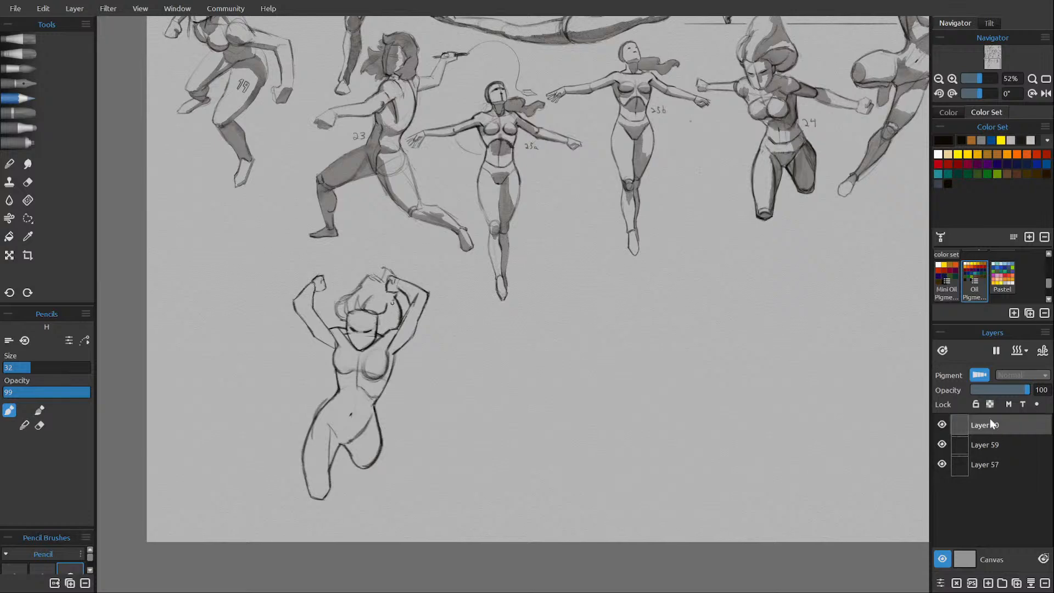
left_click(29, 68)
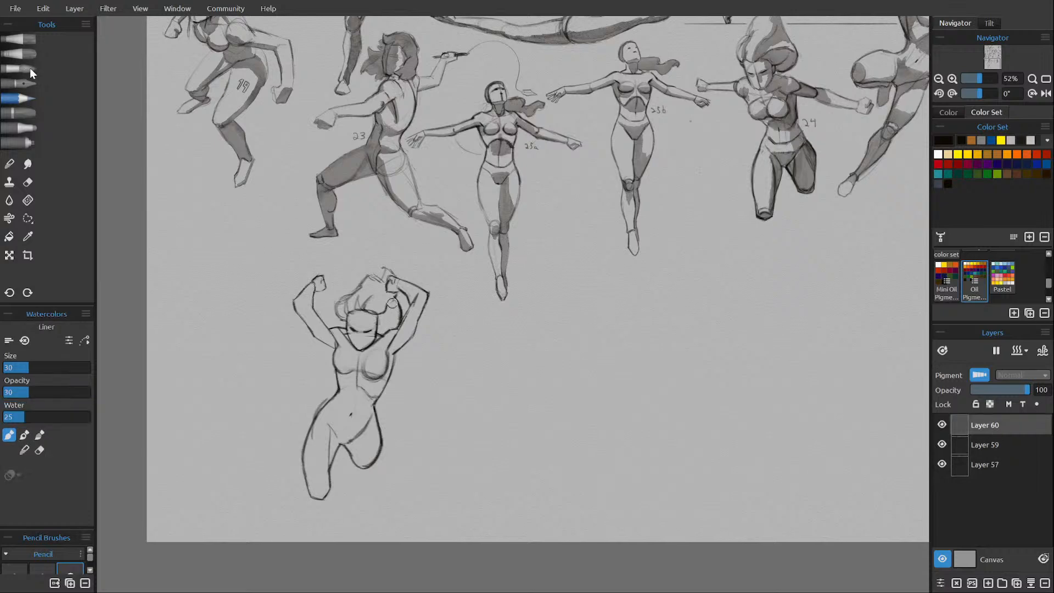
left_click(993, 350)
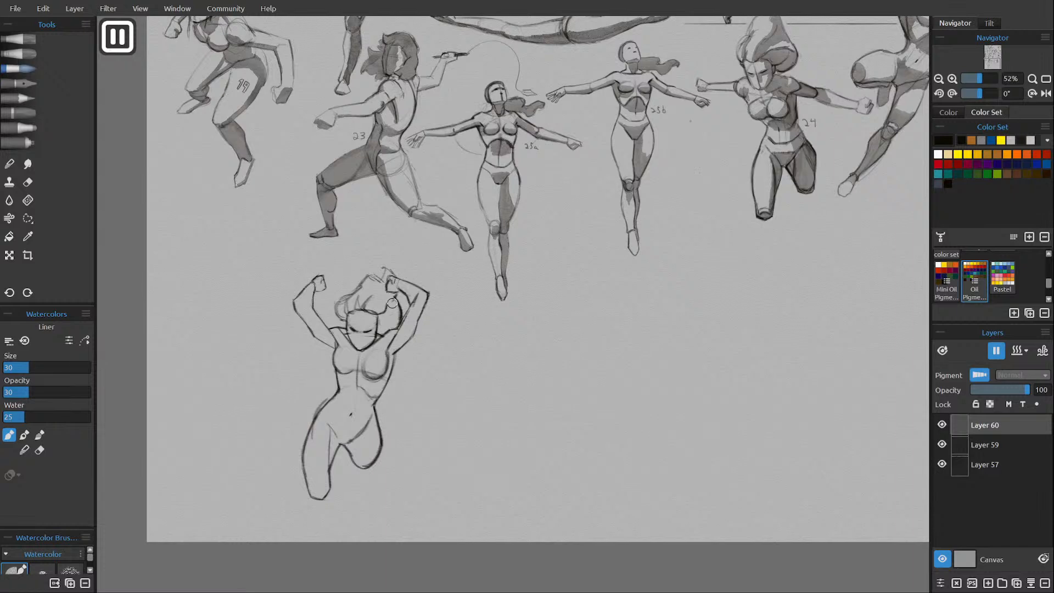
mouse_move(381, 347)
left_mouse_down()
mouse_move(372, 349)
mouse_move(412, 328)
mouse_move(390, 350)
mouse_move(382, 387)
mouse_move(384, 371)
left_mouse_up()
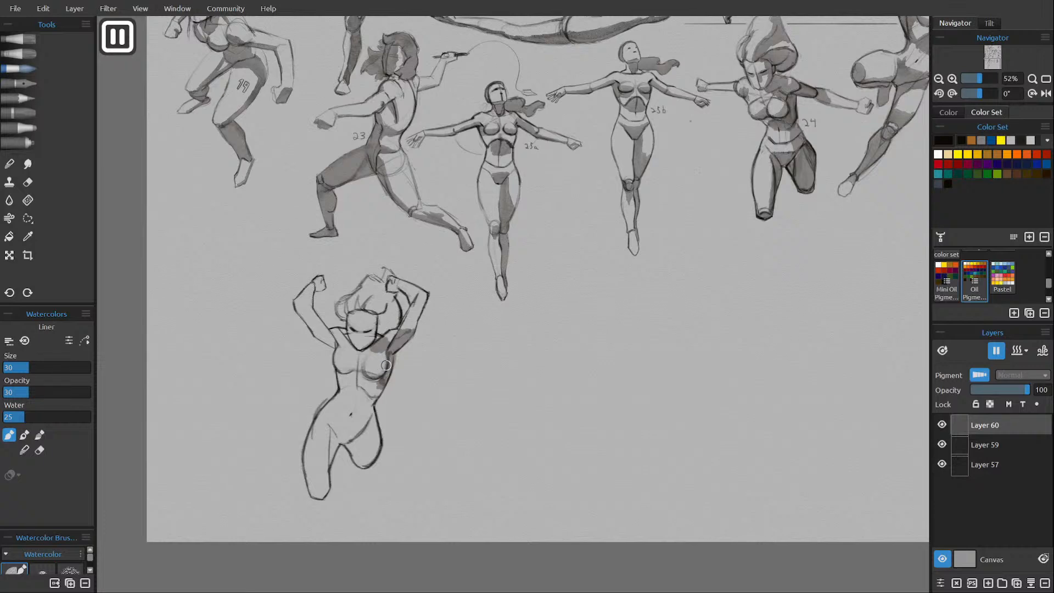
left_click_drag(370, 374, 379, 364)
mouse_move(346, 365)
left_mouse_down()
mouse_move(337, 366)
mouse_move(351, 370)
left_mouse_up()
mouse_move(343, 380)
left_mouse_down()
mouse_move(353, 378)
mouse_move(349, 395)
mouse_move(343, 387)
mouse_move(358, 394)
mouse_move(348, 397)
mouse_move(361, 401)
mouse_move(361, 389)
mouse_move(370, 406)
mouse_move(385, 379)
mouse_move(375, 373)
mouse_move(369, 413)
mouse_move(357, 406)
mouse_move(350, 428)
mouse_move(366, 421)
mouse_move(340, 442)
mouse_move(360, 407)
mouse_move(354, 459)
mouse_move(349, 452)
mouse_move(362, 465)
mouse_move(378, 446)
mouse_move(373, 423)
mouse_move(364, 452)
mouse_move(351, 451)
left_mouse_up()
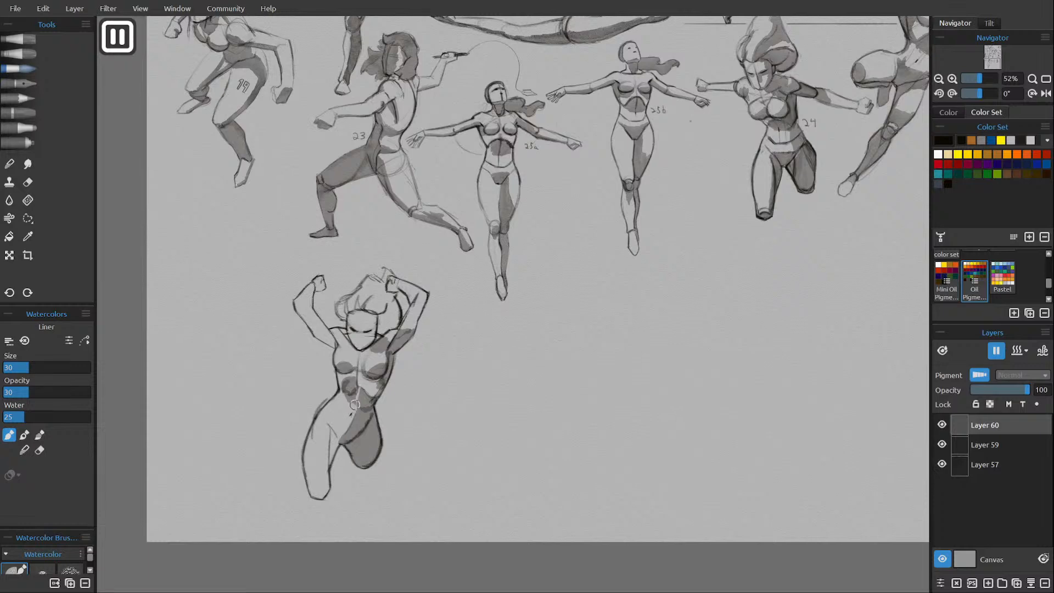
Shade the figure's straight leg, face, hair and raised forearm with the Liner watercolor, and dry the shading layer.
mouse_move(354, 404)
left_mouse_down()
mouse_move(341, 439)
mouse_move(338, 402)
mouse_move(332, 410)
mouse_move(337, 444)
mouse_move(321, 494)
left_mouse_up()
left_click_drag(317, 496, 327, 486)
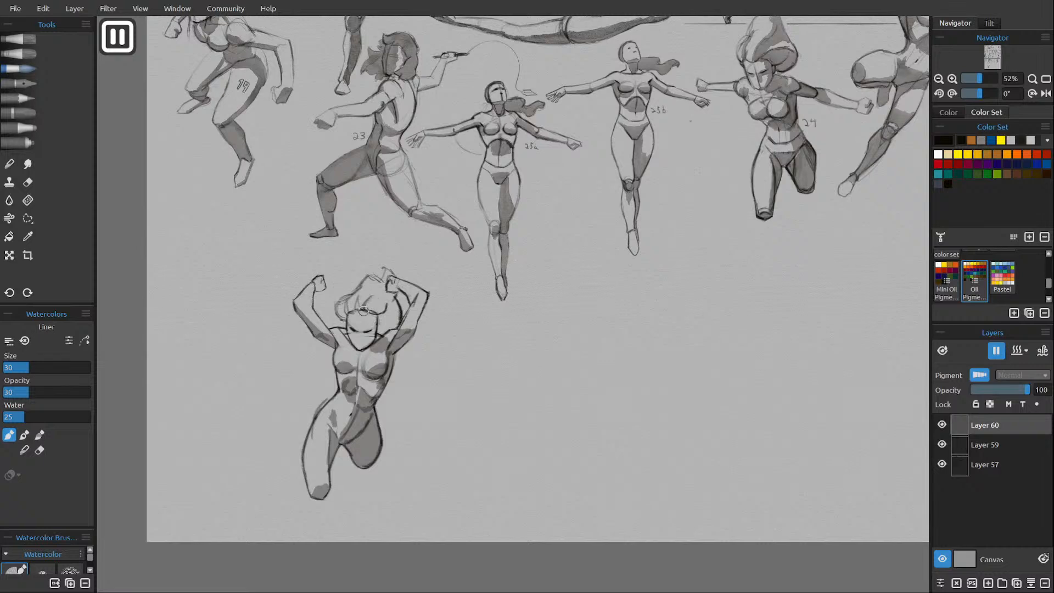
mouse_move(360, 347)
left_mouse_down()
mouse_move(369, 323)
mouse_move(374, 338)
mouse_move(370, 312)
mouse_move(368, 323)
mouse_move(373, 313)
mouse_move(399, 318)
mouse_move(393, 302)
mouse_move(389, 322)
mouse_move(390, 293)
mouse_move(368, 303)
mouse_move(383, 309)
mouse_move(347, 309)
left_mouse_up()
left_click_drag(422, 295, 420, 309)
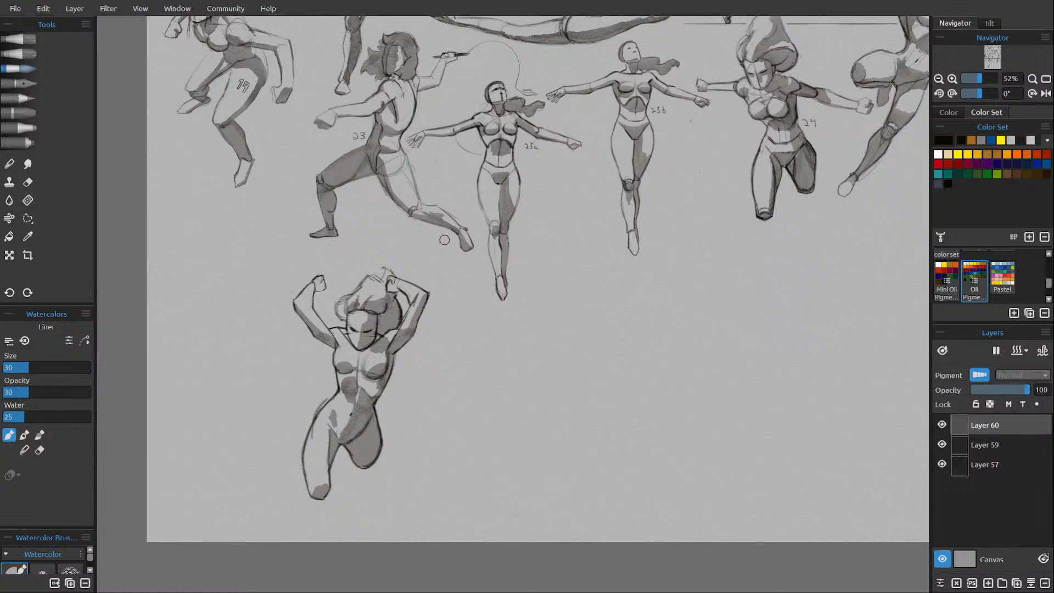
key("d")
Label the figure 26 beside its waist with the H pencil, and merge Layer 60 with the outline on Layer 59.
left_click(30, 97)
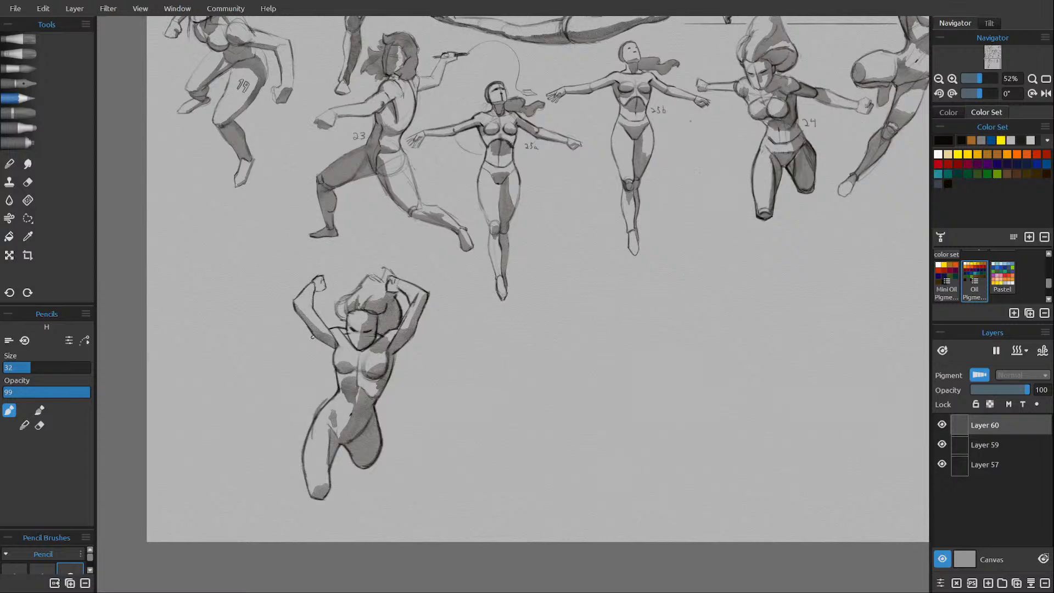
key("e")
key("e")
left_click_drag(331, 381, 329, 391)
left_click(1030, 584)
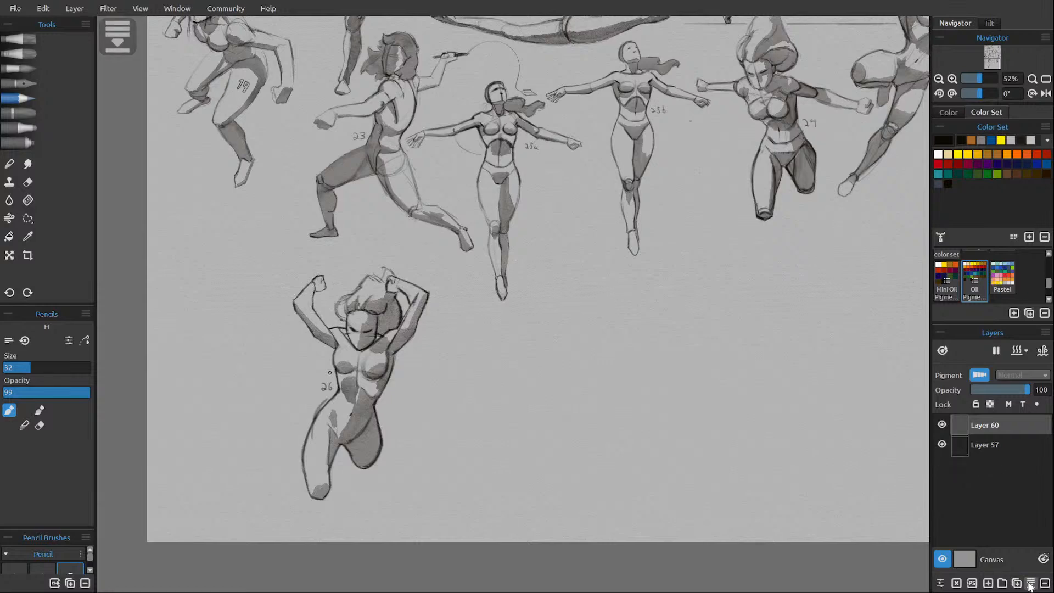
Soften the outline at the figure's outer hip just below the number 26 with the pencil eraser.
key("e")
left_click_drag(319, 405, 314, 411)
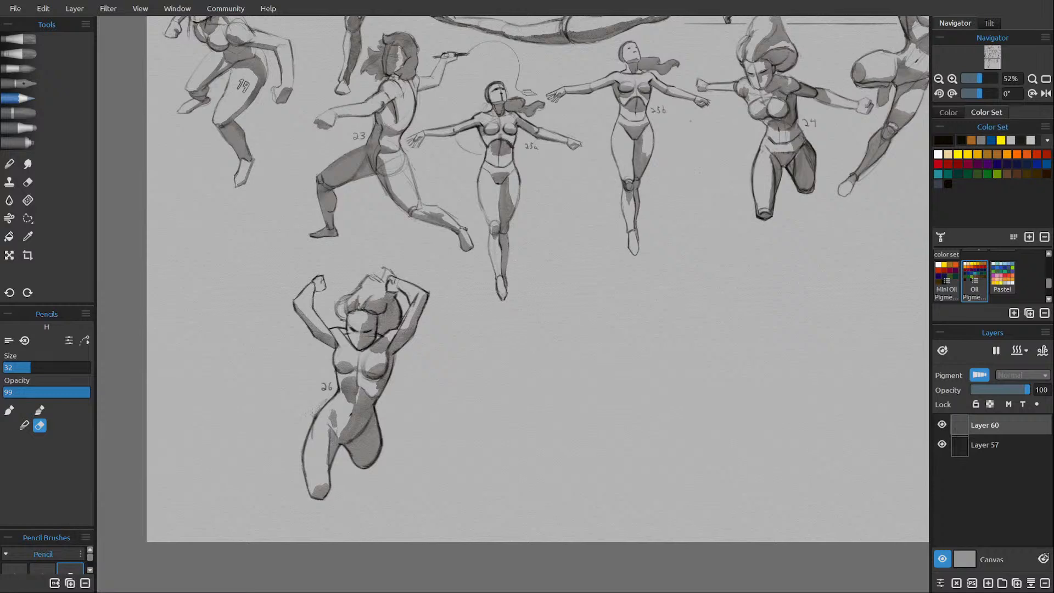
key("e")
scroll(431, 417, "down", 4)
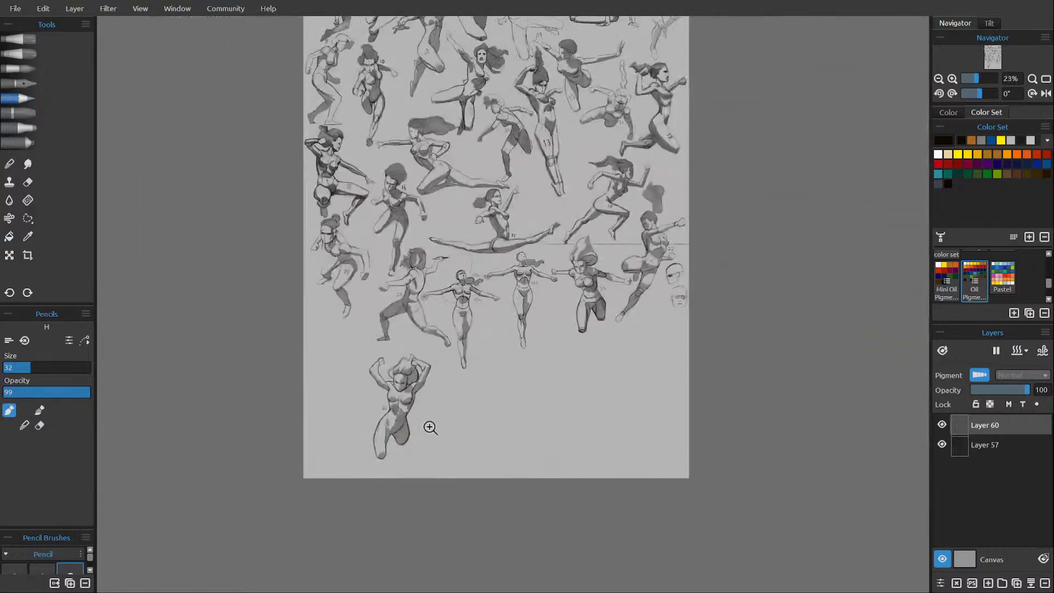
scroll(431, 434, "up", 2)
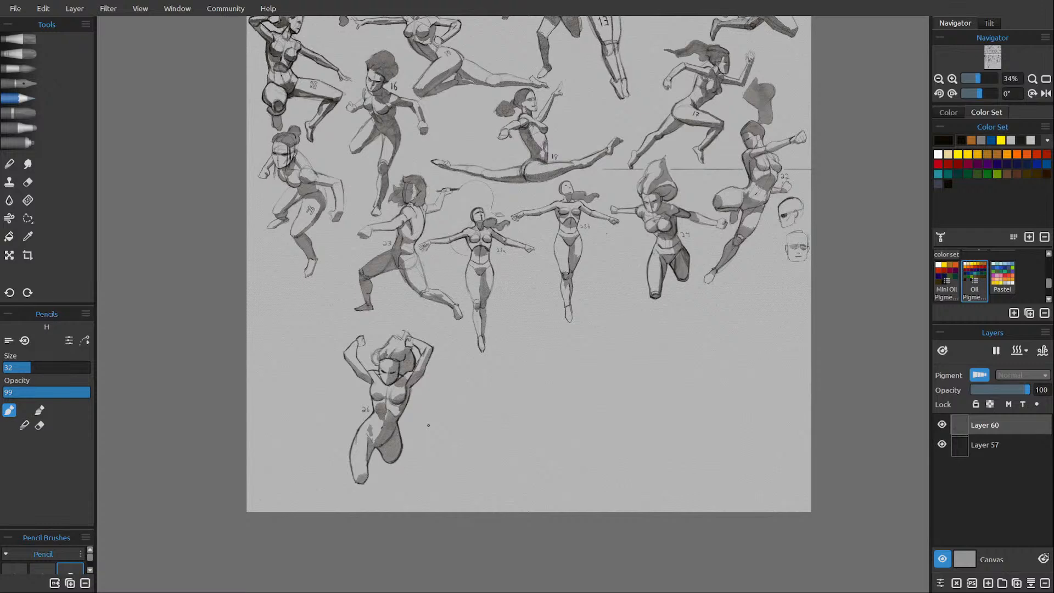
scroll(428, 424, "up", 2)
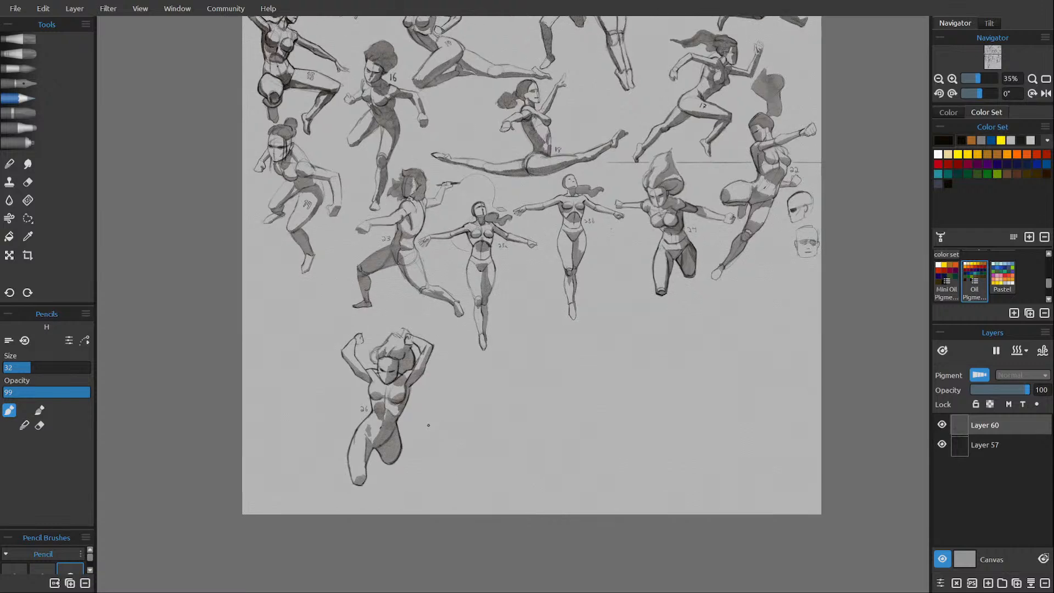
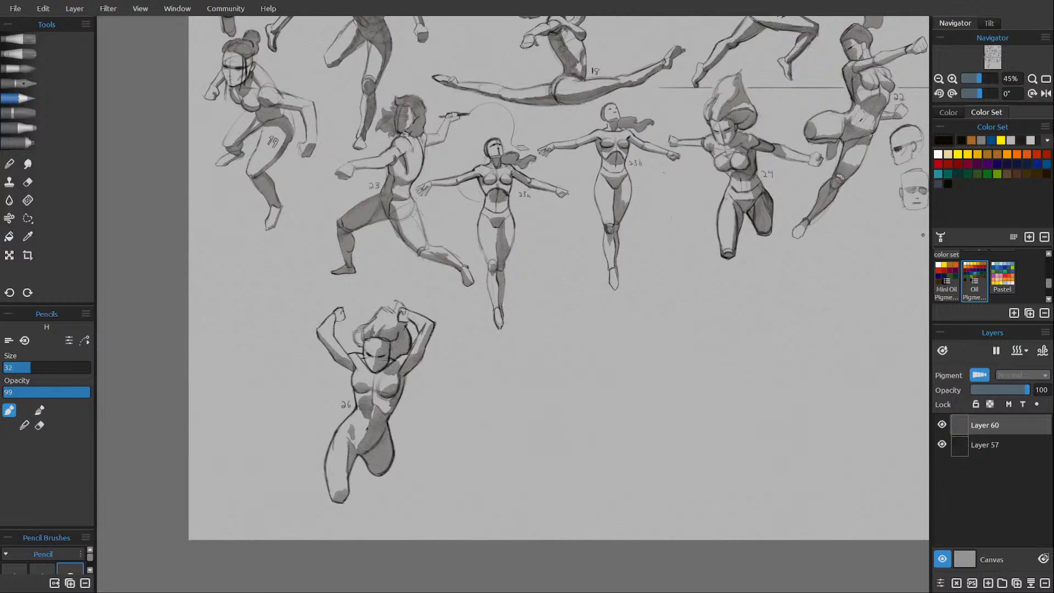
Write "Be right Back For more Figures" with the pencil on a new layer beside figure 26, and delete that layer.
left_click(987, 583)
left_click_drag(664, 459, 524, 423)
mouse_move(341, 328)
left_mouse_down()
mouse_move(344, 359)
mouse_move(375, 341)
mouse_move(378, 356)
mouse_move(414, 339)
mouse_move(418, 349)
left_mouse_up()
left_click_drag(431, 343, 424, 365)
mouse_move(418, 332)
left_mouse_down()
mouse_move(446, 348)
mouse_move(464, 328)
mouse_move(500, 337)
left_mouse_up()
left_click_drag(511, 318, 520, 339)
left_click_drag(328, 391, 328, 407)
mouse_move(325, 390)
left_mouse_down()
mouse_move(342, 388)
mouse_move(339, 399)
left_mouse_up()
left_click_drag(346, 397, 390, 403)
mouse_move(390, 397)
left_mouse_down()
mouse_move(430, 398)
mouse_move(460, 379)
left_mouse_up()
mouse_move(450, 389)
left_mouse_down()
mouse_move(469, 401)
mouse_move(500, 387)
mouse_move(495, 394)
left_mouse_up()
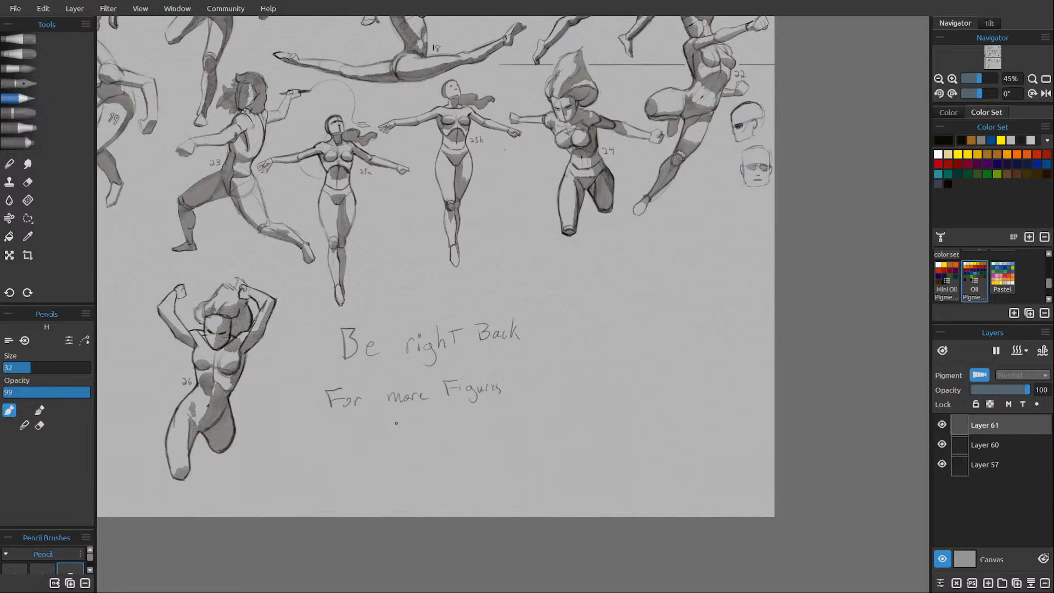
mouse_move(403, 425)
left_mouse_down()
mouse_move(396, 437)
mouse_move(435, 432)
left_mouse_up()
left_click(1044, 583)
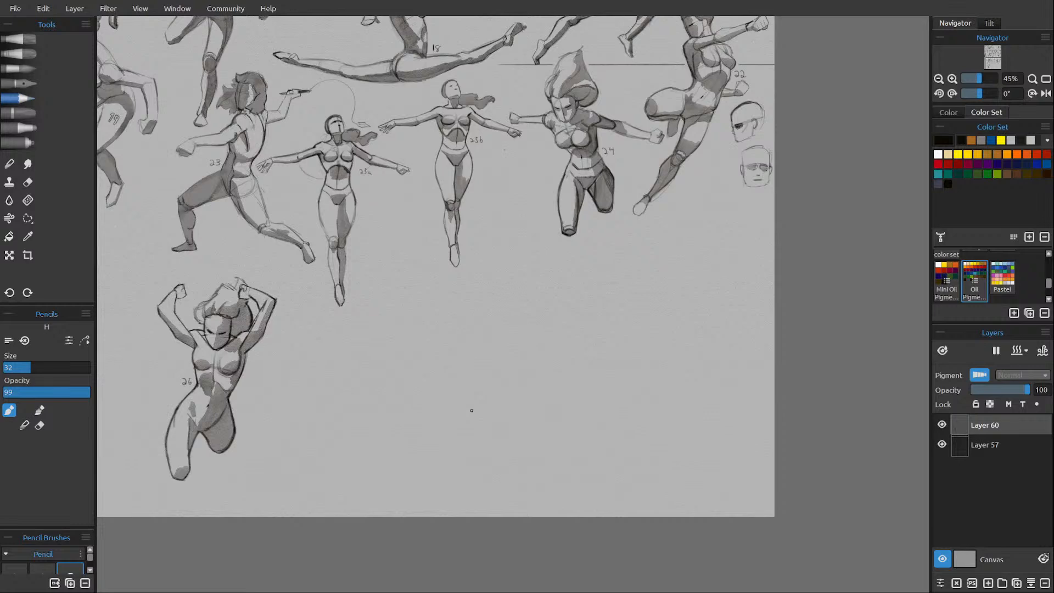
Scale figure 26 down to about 606 × 1020 px, and move it below figure 22 near the sheet's edge.
left_click_drag(375, 385, 428, 437)
scroll(428, 438, "down", 1)
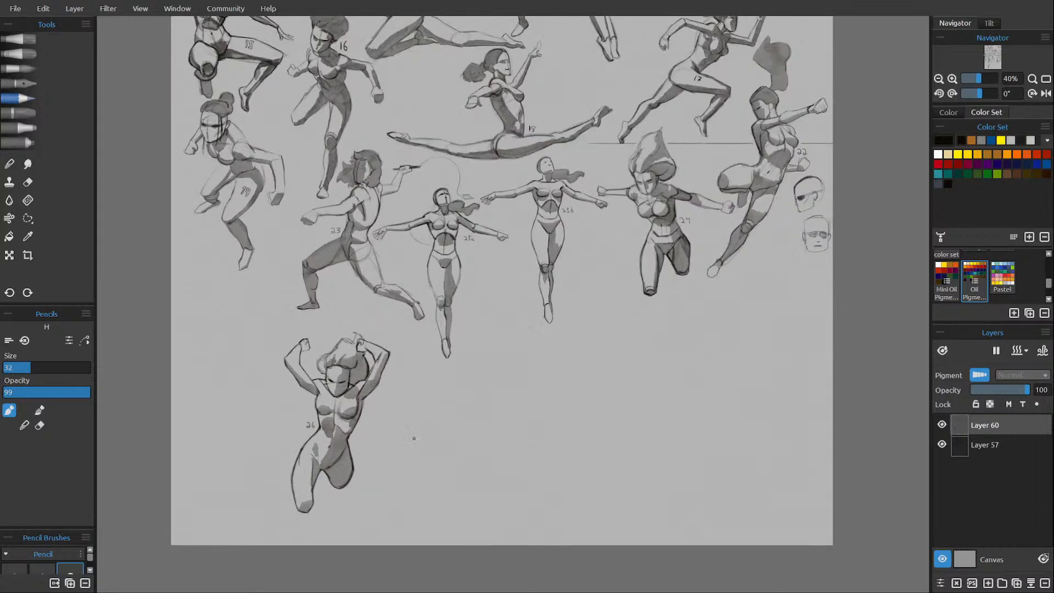
left_click(9, 255)
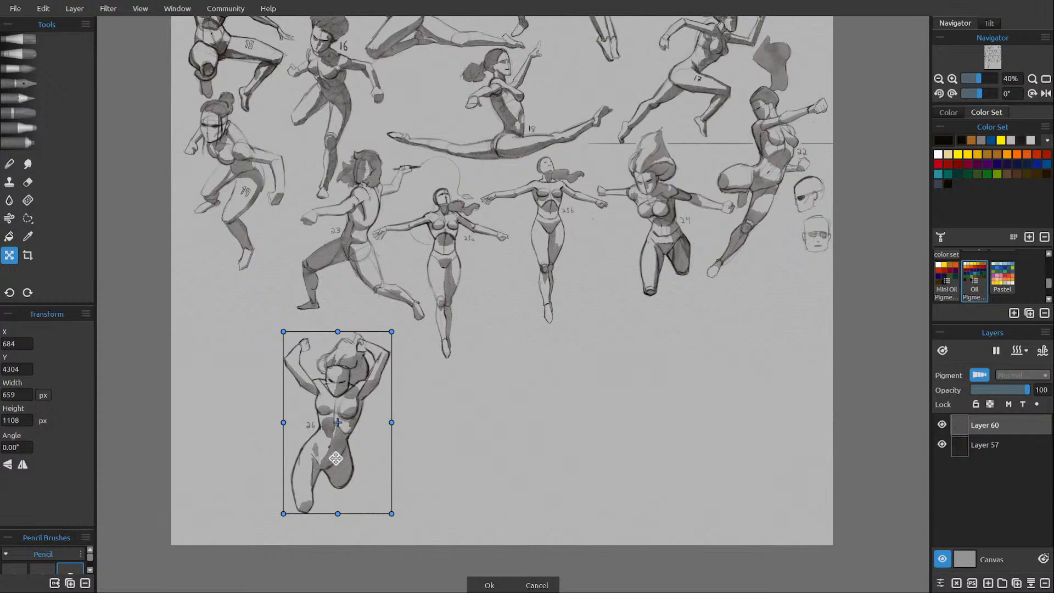
left_click_drag(336, 458, 242, 404)
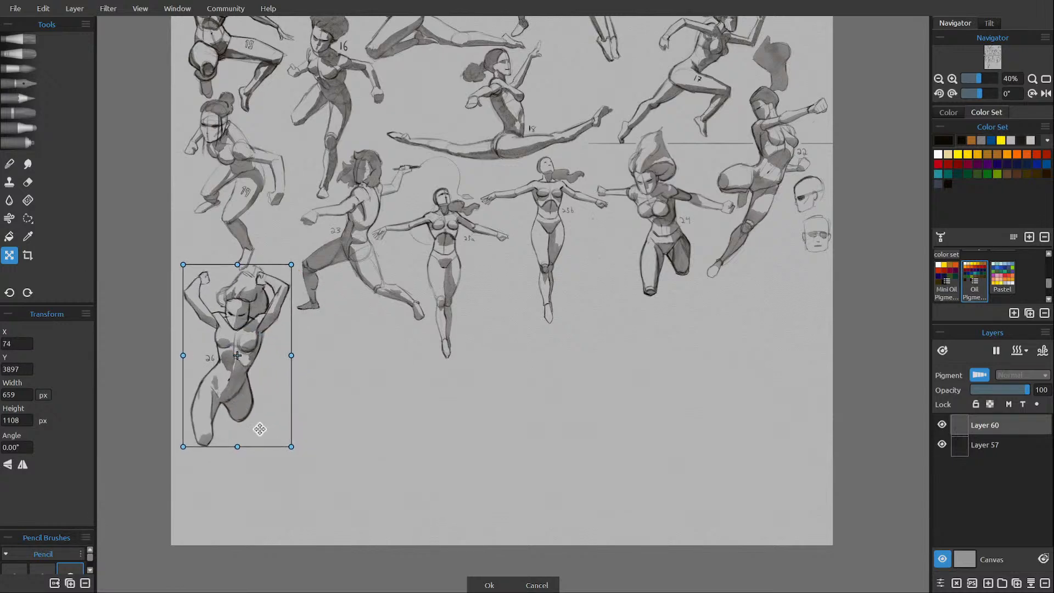
left_click_drag(291, 446, 278, 430)
left_click_drag(250, 375, 795, 363)
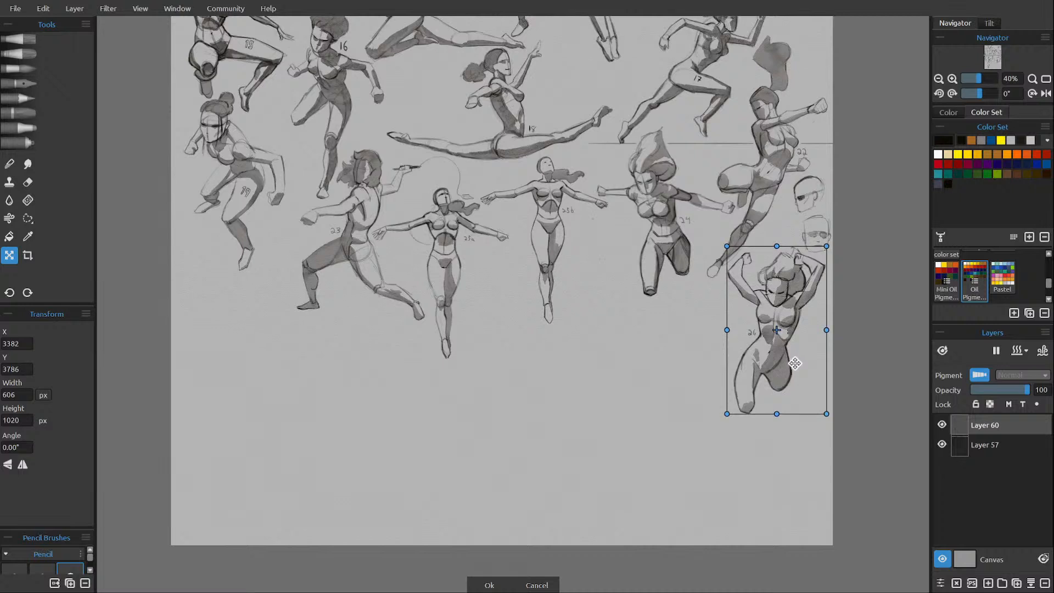
key("Return")
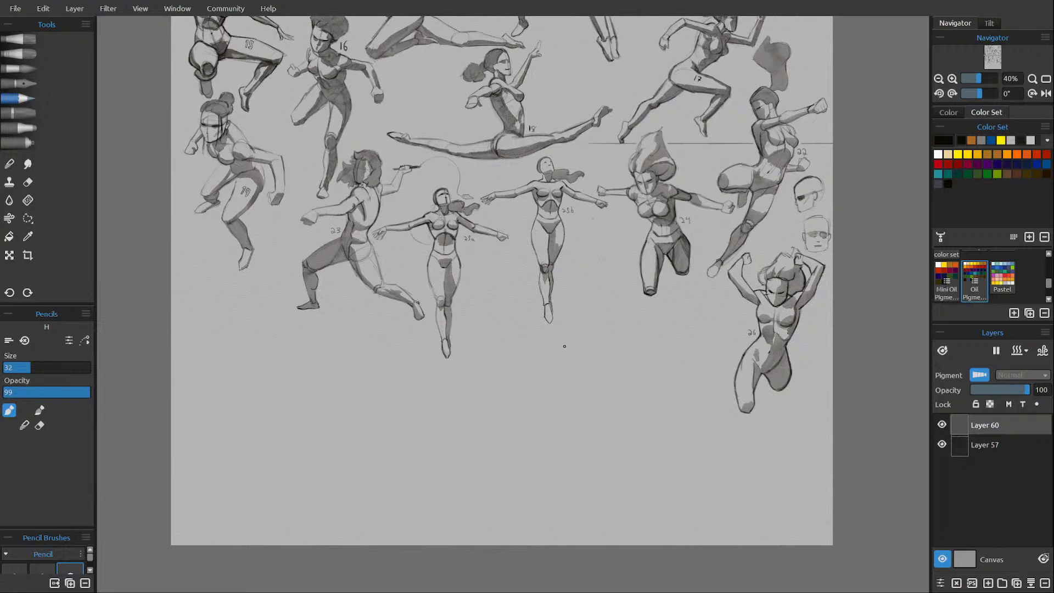
Lightly sketch the next figure's ribcage oval below figure 23, with a slanted centre line and short waist lines.
scroll(308, 425, "up", 2)
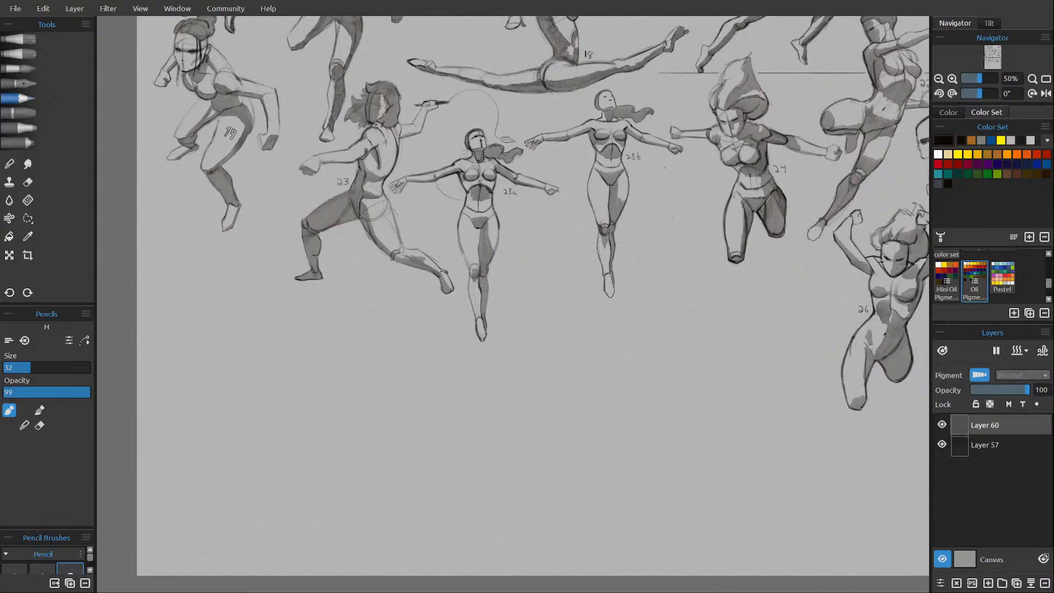
scroll(371, 399, "up", 1)
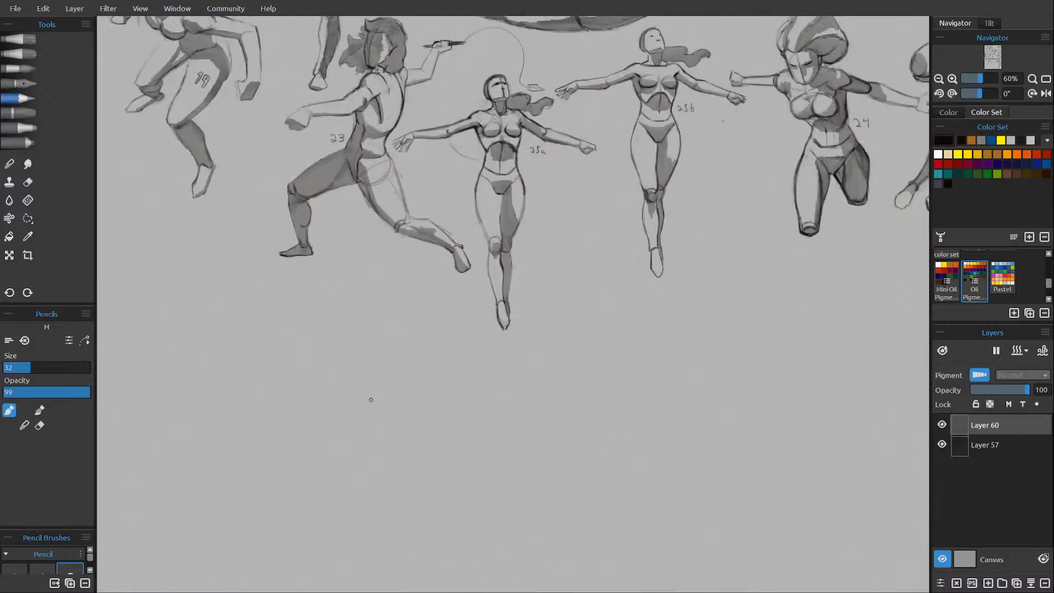
left_click_drag(329, 406, 338, 381)
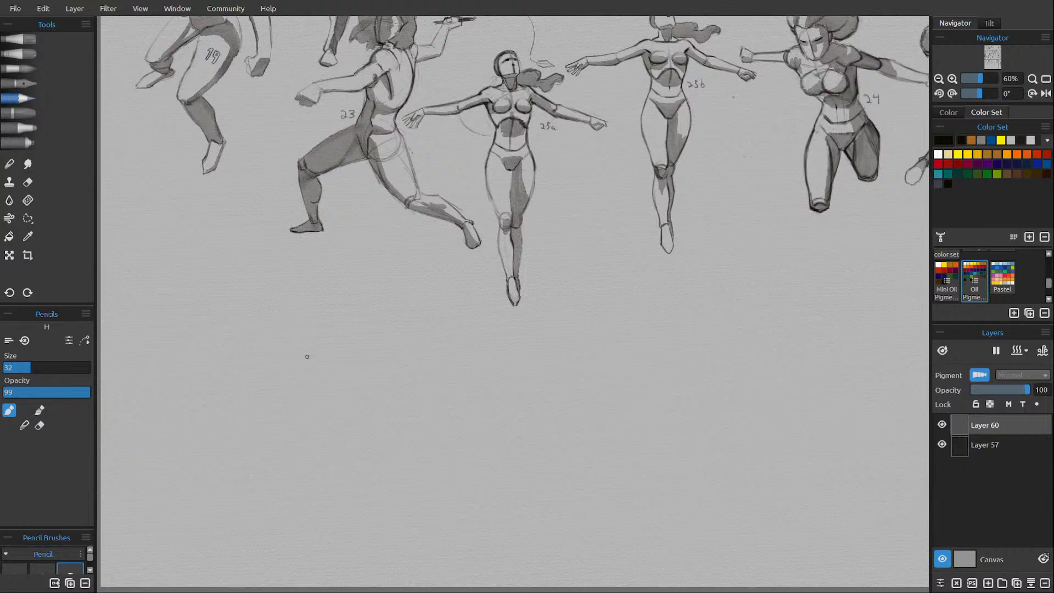
mouse_move(327, 364)
left_mouse_down()
mouse_move(329, 348)
mouse_move(328, 364)
left_mouse_up()
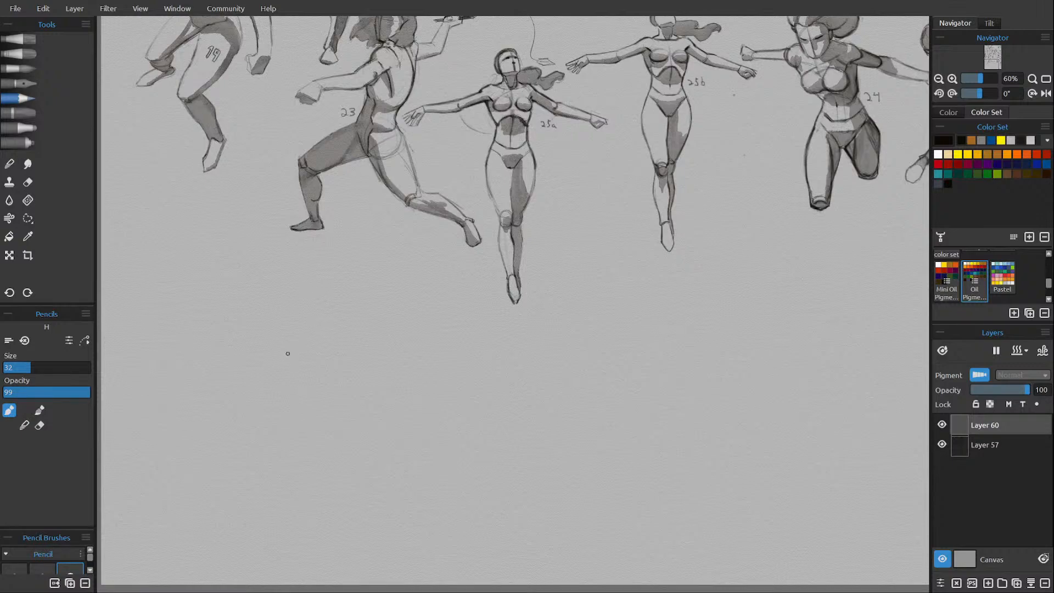
left_click_drag(607, 306, 693, 340)
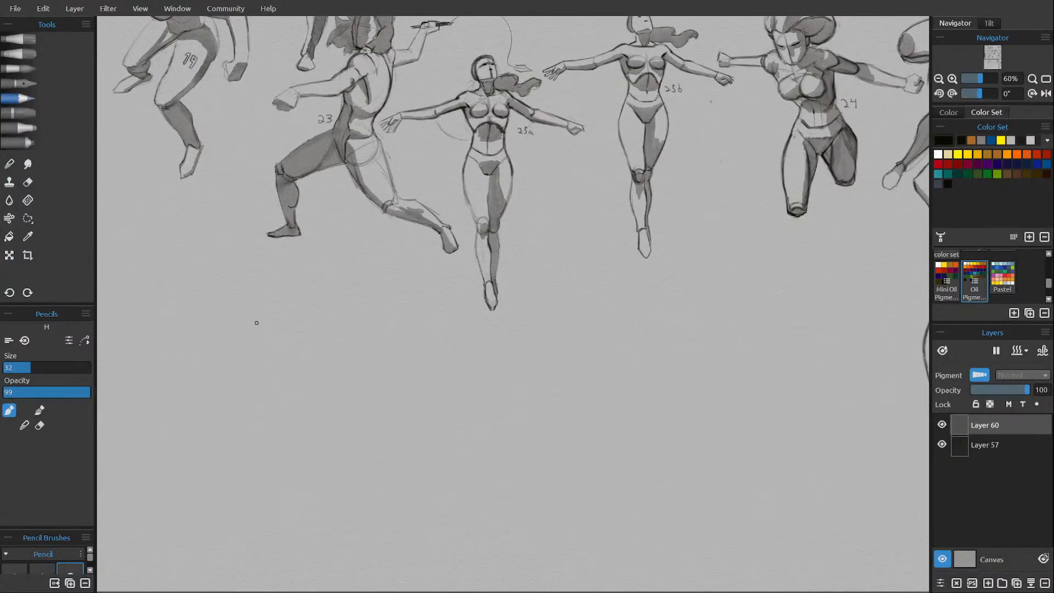
left_click_drag(285, 401, 293, 384)
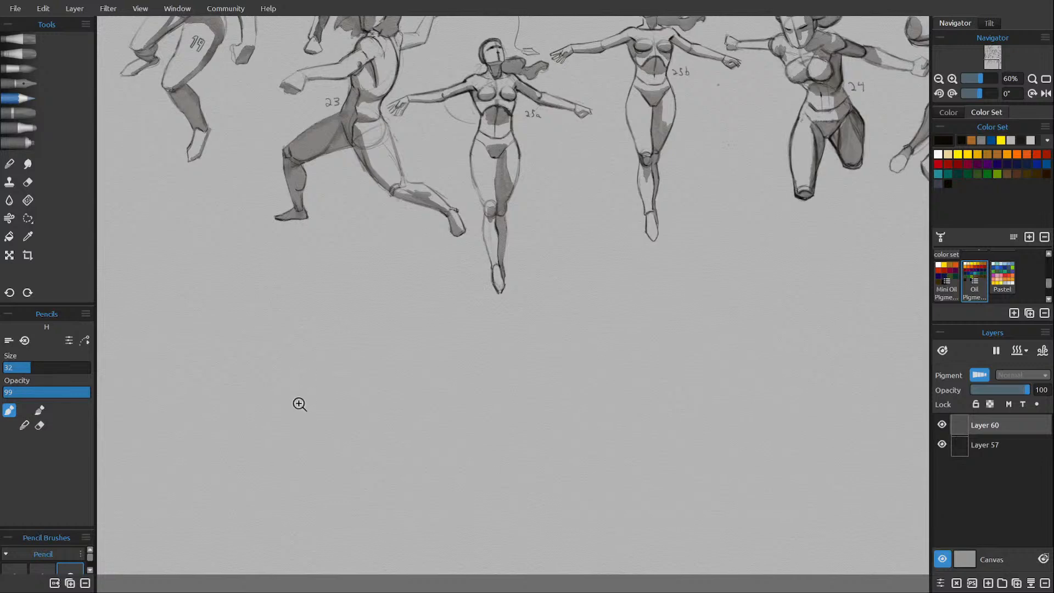
scroll(299, 402, "up", 4)
left_click_drag(336, 409, 371, 419)
scroll(406, 390, "down", 2)
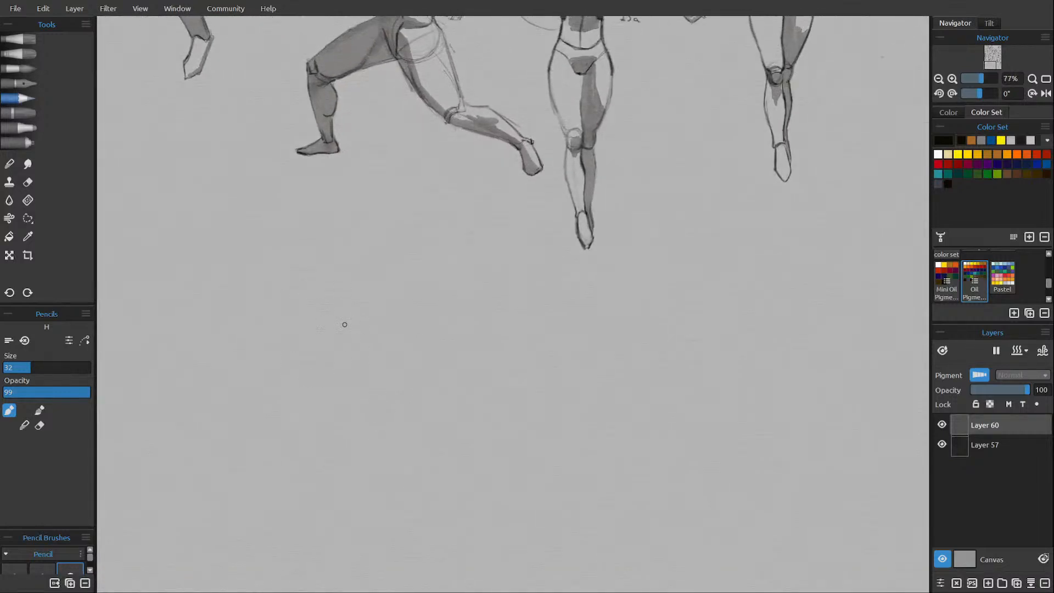
left_click_drag(299, 312, 310, 351)
mouse_move(323, 294)
left_mouse_down()
mouse_move(350, 340)
mouse_move(345, 313)
mouse_move(346, 335)
mouse_move(375, 339)
mouse_move(370, 370)
mouse_move(324, 367)
mouse_move(308, 392)
left_mouse_up()
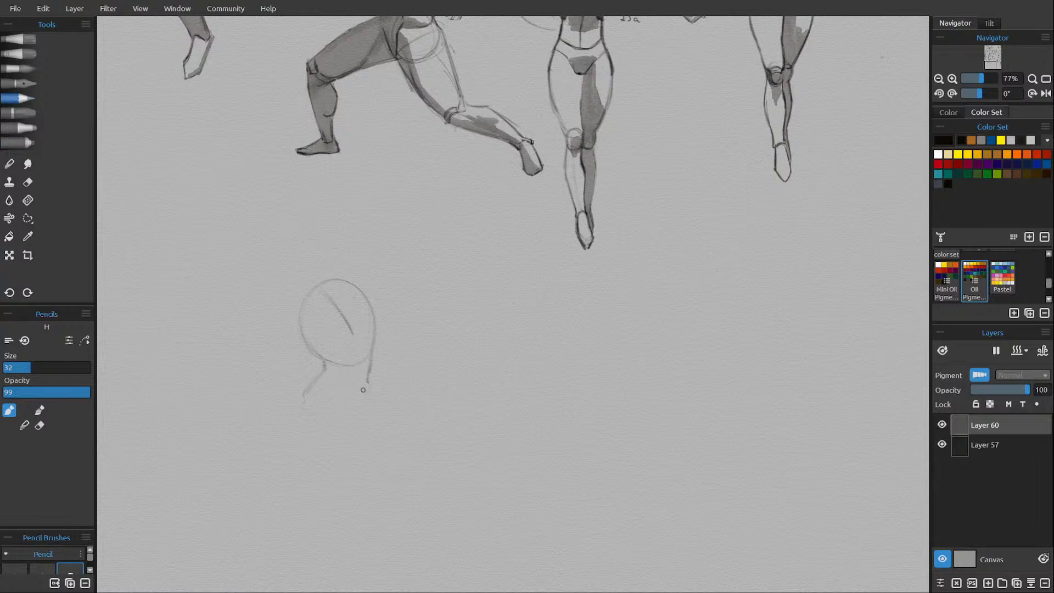
Sketch the kneeling figure's hip and bent thigh below the waist, correcting stray lines with the eraser.
mouse_move(338, 382)
left_mouse_down()
mouse_move(367, 394)
mouse_move(368, 373)
mouse_move(383, 405)
left_mouse_up()
left_click_drag(350, 390, 365, 401)
left_click_drag(323, 373, 324, 365)
mouse_move(327, 366)
left_mouse_down()
mouse_move(303, 396)
mouse_move(319, 420)
left_mouse_up()
left_click_drag(334, 377, 355, 390)
key("e")
mouse_move(341, 382)
left_mouse_down()
mouse_move(361, 393)
mouse_move(376, 430)
left_mouse_up()
key("e")
Add the bent leg's knee circle, and draw its folded lower leg and foot.
mouse_move(319, 446)
left_mouse_down()
mouse_move(369, 433)
mouse_move(372, 423)
mouse_move(356, 432)
mouse_move(340, 422)
mouse_move(348, 421)
left_mouse_up()
mouse_move(311, 435)
left_mouse_down()
mouse_move(323, 422)
mouse_move(308, 437)
mouse_move(343, 438)
left_mouse_up()
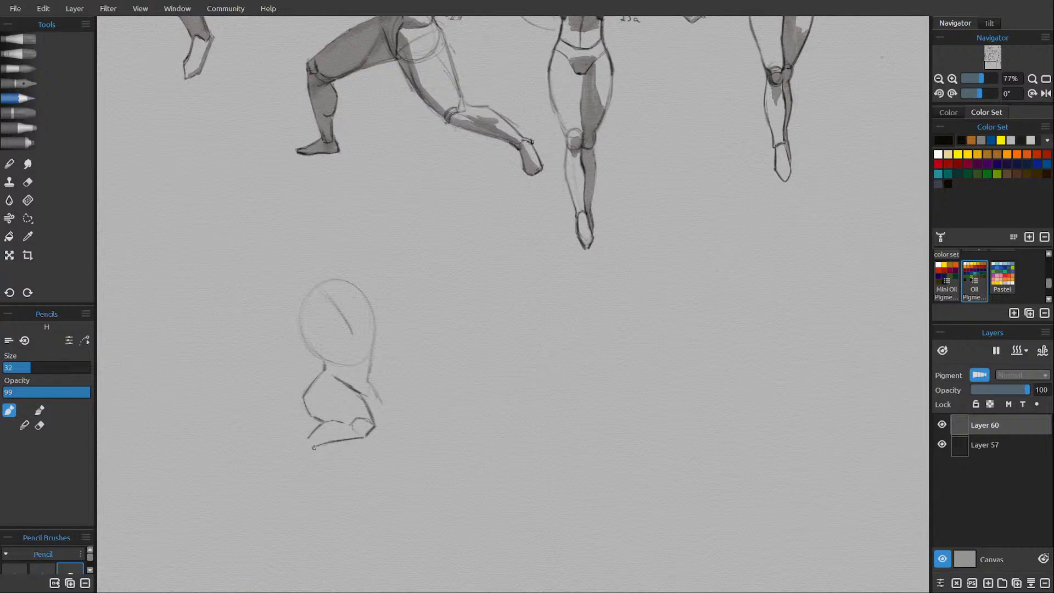
mouse_move(314, 447)
left_mouse_down()
mouse_move(301, 457)
mouse_move(303, 435)
mouse_move(290, 468)
mouse_move(287, 452)
left_mouse_up()
key("e")
Erase and redraw the outer curve of the hip and bent thigh, and clean up the lines at the waist.
mouse_move(302, 395)
left_mouse_down()
mouse_move(319, 421)
mouse_move(313, 413)
left_mouse_up()
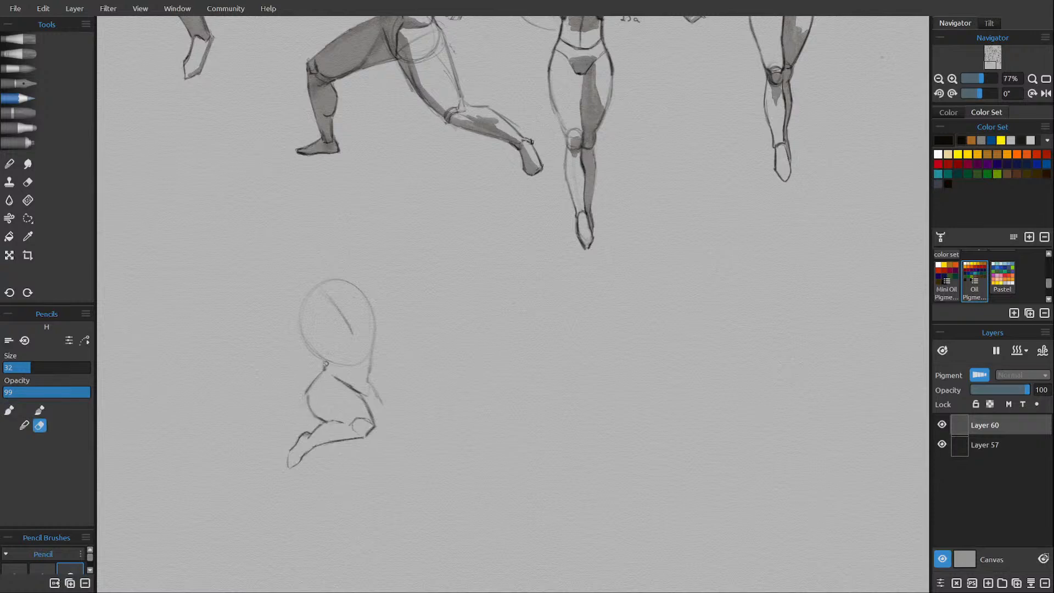
mouse_move(326, 366)
left_mouse_down()
mouse_move(309, 388)
mouse_move(310, 409)
left_mouse_up()
key("e")
key("e")
key("e")
left_click_drag(310, 390, 334, 371)
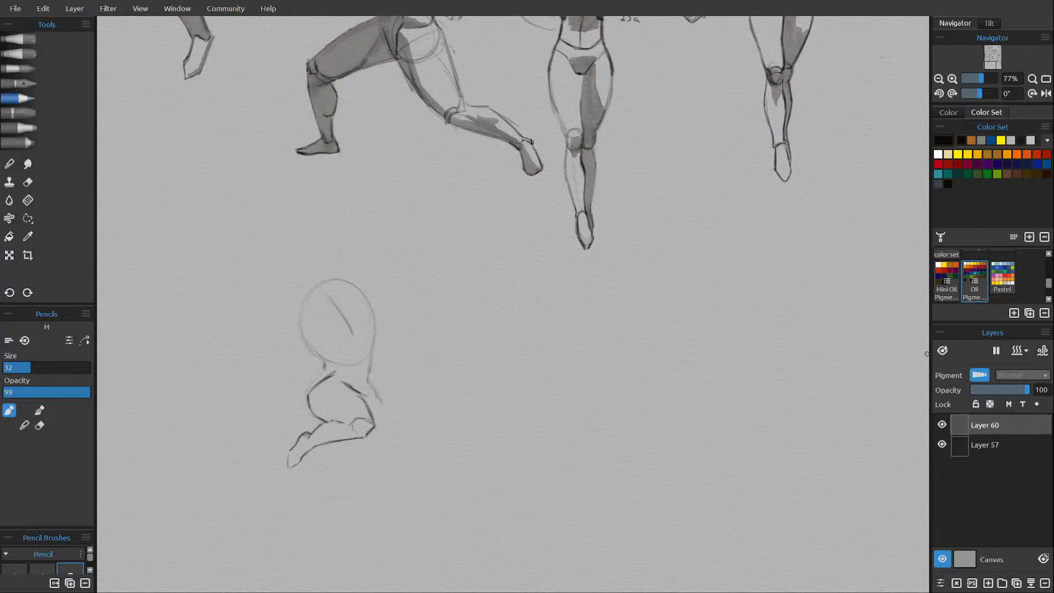
key("e")
mouse_move(337, 374)
left_mouse_down()
mouse_move(325, 380)
mouse_move(325, 362)
left_mouse_up()
key("e")
left_click_drag(343, 381, 354, 390)
key("e")
key("e")
Join the hip to the waist, strengthen the ribcage sides, and sketch the shoulder line and rib arch.
left_click_drag(332, 366, 332, 370)
left_click_drag(305, 335, 329, 362)
mouse_move(329, 299)
left_mouse_down()
mouse_move(301, 323)
mouse_move(352, 291)
mouse_move(375, 331)
left_mouse_up()
mouse_move(360, 306)
left_mouse_down()
mouse_move(374, 342)
mouse_move(372, 352)
mouse_move(353, 345)
left_mouse_up()
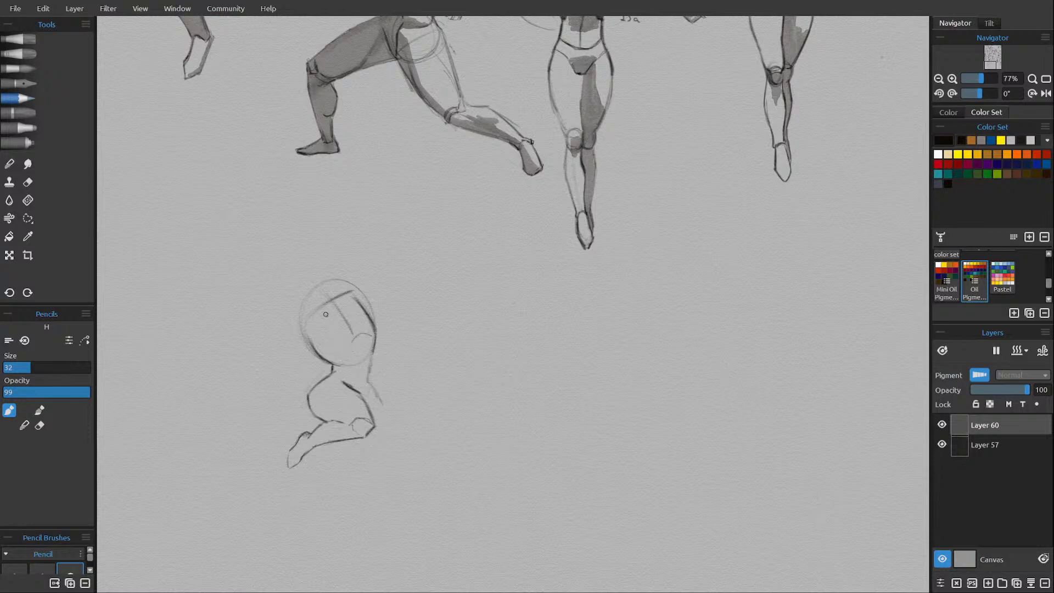
left_click_drag(345, 359, 353, 338)
Redraw the line from ribcage to hip on the far side of the waist, and erase the old marks.
key("e")
left_click_drag(372, 358, 369, 373)
key("e")
mouse_move(369, 370)
left_mouse_down()
mouse_move(376, 339)
mouse_move(366, 385)
mouse_move(373, 361)
left_mouse_up()
key("e")
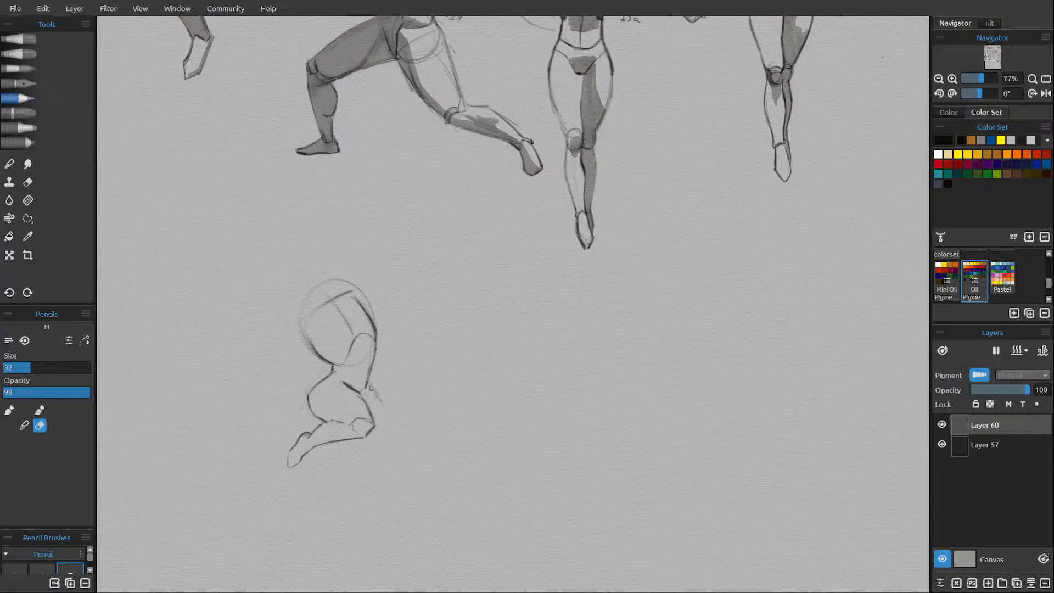
key("e")
Sketch the second kneeling thigh down to its knee, with its lower leg lying along the ground behind.
left_click_drag(368, 382, 385, 430)
left_click_drag(356, 436, 364, 451)
mouse_move(380, 411)
left_mouse_down()
mouse_move(384, 470)
mouse_move(360, 455)
mouse_move(377, 466)
left_mouse_up()
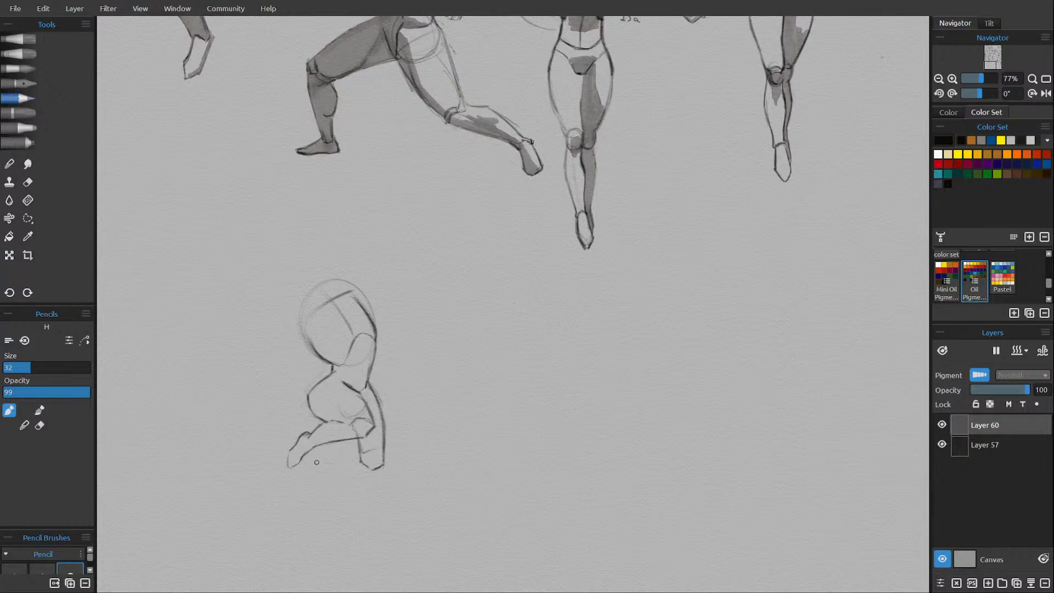
mouse_move(317, 462)
left_mouse_down()
mouse_move(376, 471)
mouse_move(355, 466)
left_mouse_up()
left_click_drag(321, 453, 337, 453)
left_click_drag(357, 451, 338, 453)
Fade the rough sketch on Layer 60 to 31 opacity, and add a new layer above it.
scroll(640, 311, "down", 2)
left_click_drag(642, 305, 604, 340)
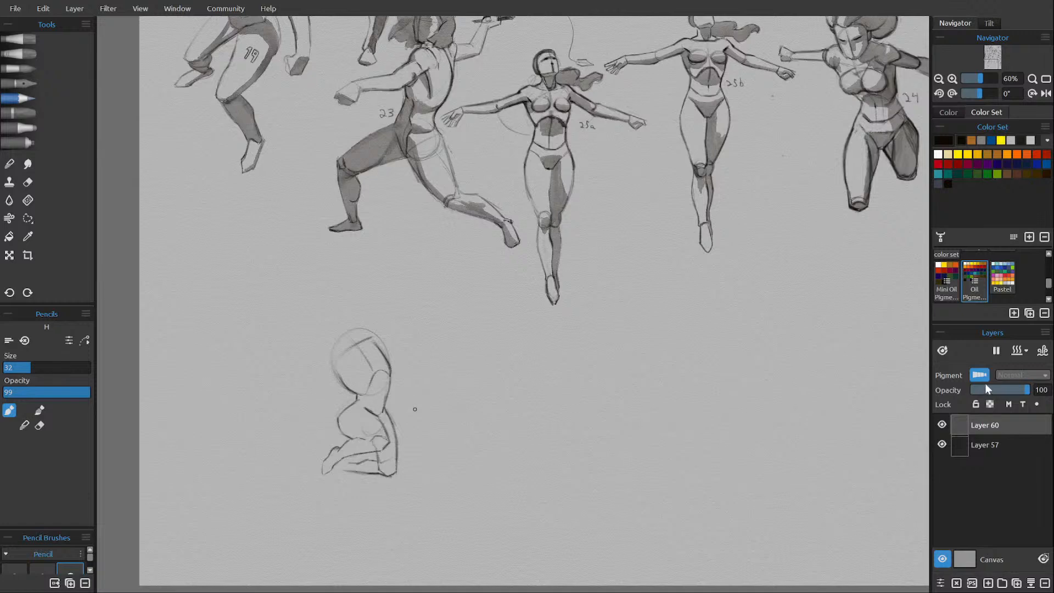
left_click_drag(985, 388, 997, 388)
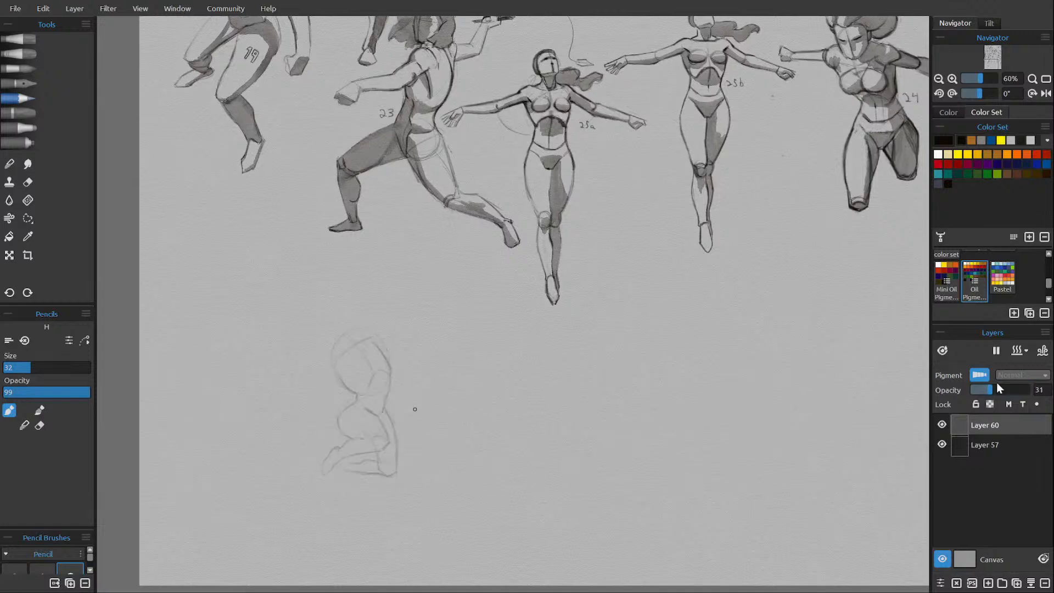
left_click(988, 583)
Outline the ribcage over the faded sketch on Layer 61, with a curved centre line and the rib arch.
left_click_drag(373, 364, 361, 379)
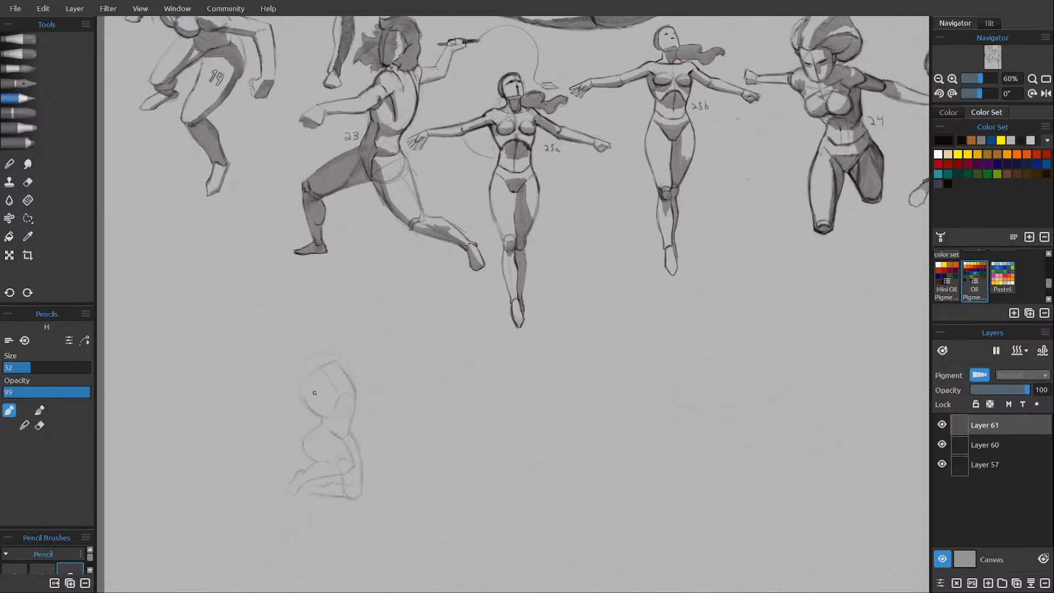
mouse_move(321, 416)
left_mouse_down()
mouse_move(305, 401)
mouse_move(308, 378)
mouse_move(313, 364)
mouse_move(332, 364)
mouse_move(355, 404)
mouse_move(341, 391)
mouse_move(354, 407)
mouse_move(328, 417)
left_mouse_up()
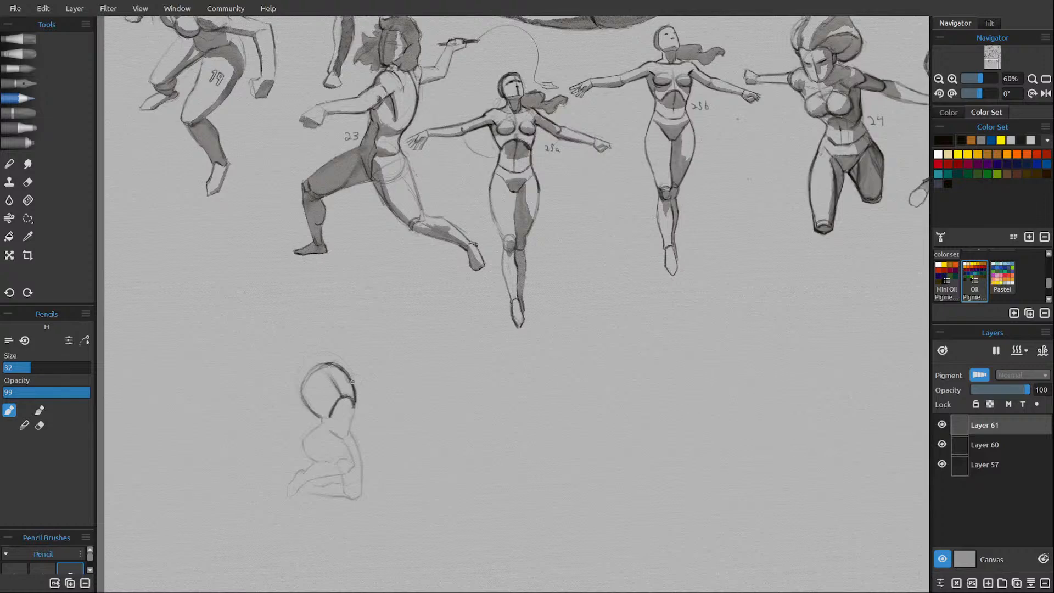
left_click_drag(355, 399, 353, 422)
key("e")
key("e")
Draw the abdomen's centre line, the waist contours and the V-shaped pelvis beneath the ribcage.
left_click_drag(343, 396, 342, 439)
left_click_drag(326, 422, 351, 431)
mouse_move(325, 422)
left_mouse_down()
mouse_move(318, 430)
mouse_move(331, 438)
left_mouse_up()
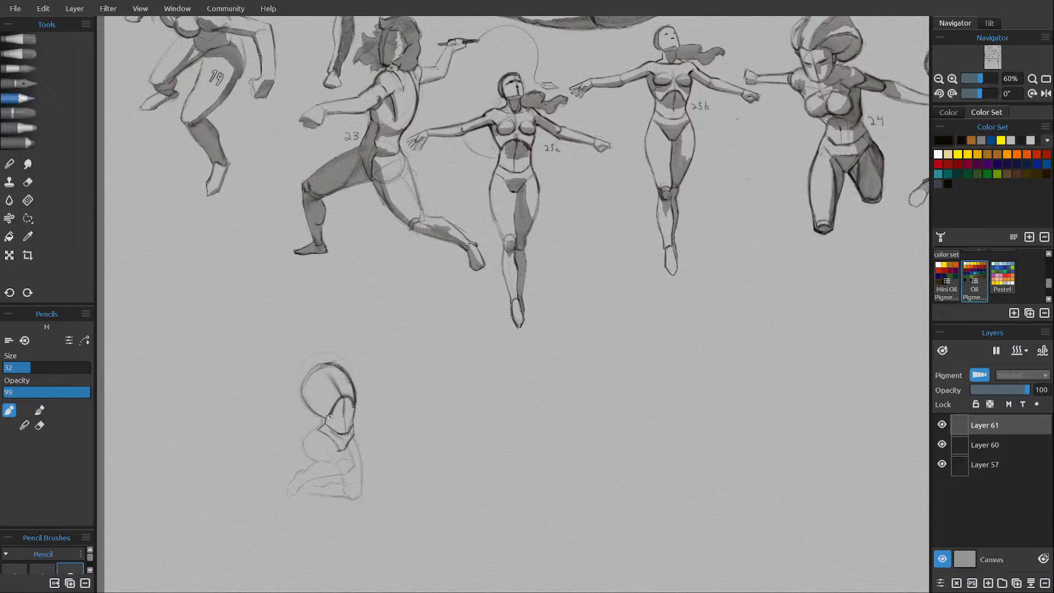
key("e")
key("e")
key("e")
key("e")
Draw the neck opening, chest contours and breast, and sketch the shoulder joint with an arm stretched diagonally upward.
left_click_drag(310, 386, 311, 398)
mouse_move(322, 366)
left_mouse_down()
mouse_move(310, 376)
mouse_move(323, 365)
left_mouse_up()
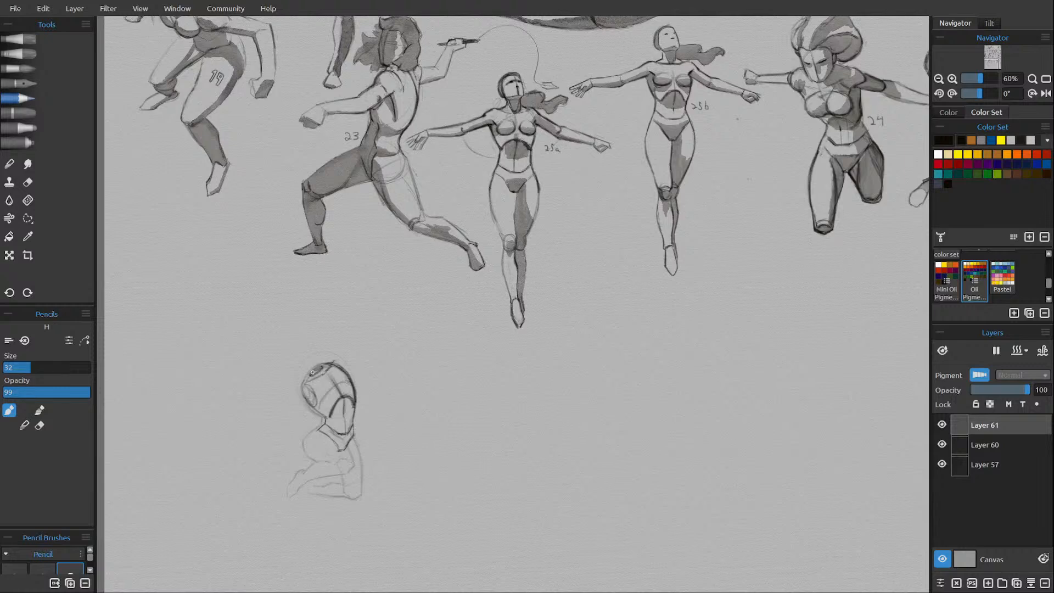
mouse_move(310, 383)
left_mouse_down()
mouse_move(298, 397)
mouse_move(308, 401)
left_mouse_up()
mouse_move(334, 366)
left_mouse_down()
mouse_move(332, 356)
mouse_move(343, 363)
mouse_move(379, 316)
left_mouse_up()
mouse_move(300, 391)
left_mouse_down()
mouse_move(318, 403)
mouse_move(357, 380)
left_mouse_up()
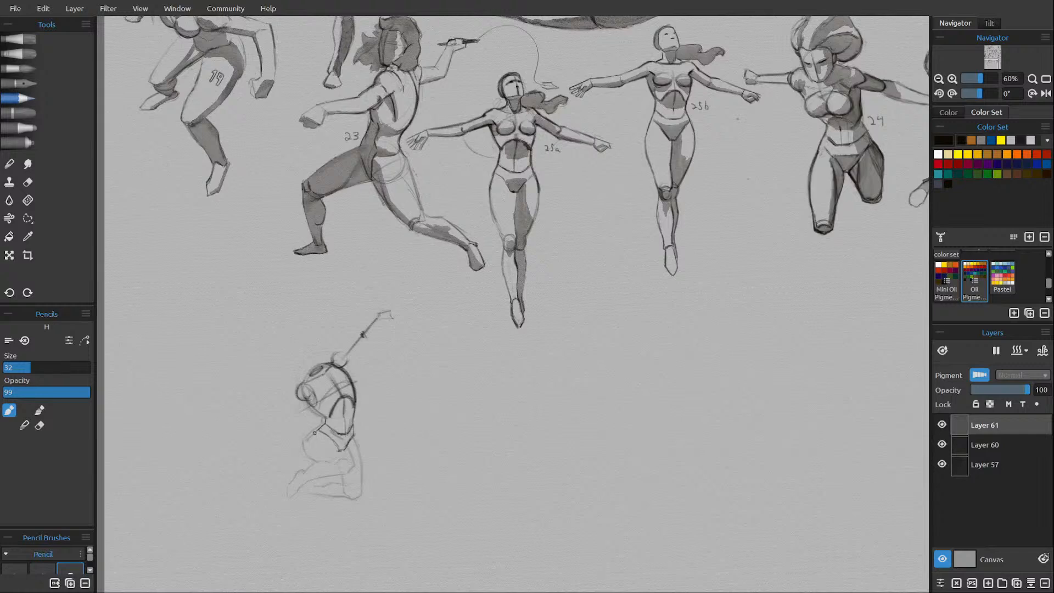
Outline the hip and bent thigh from the pelvis down, and mark the knee with a circle.
left_click_drag(304, 443, 314, 434)
mouse_move(339, 449)
left_mouse_down()
mouse_move(325, 419)
mouse_move(319, 425)
mouse_move(348, 468)
left_mouse_up()
mouse_move(305, 444)
left_mouse_down()
mouse_move(312, 464)
mouse_move(336, 473)
mouse_move(347, 459)
left_mouse_up()
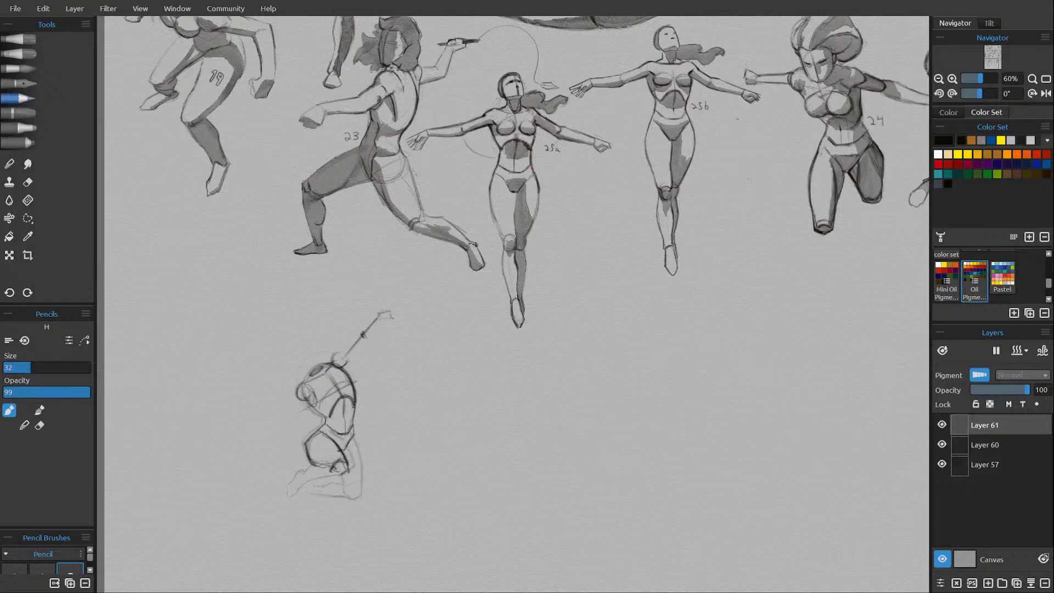
mouse_move(309, 438)
left_mouse_down()
mouse_move(330, 448)
mouse_move(310, 460)
mouse_move(341, 472)
mouse_move(321, 464)
mouse_move(345, 461)
mouse_move(347, 419)
mouse_move(336, 474)
left_mouse_up()
Clean up the knee circle with the eraser and pencil, and add a contour line inside the bent thigh.
key("e")
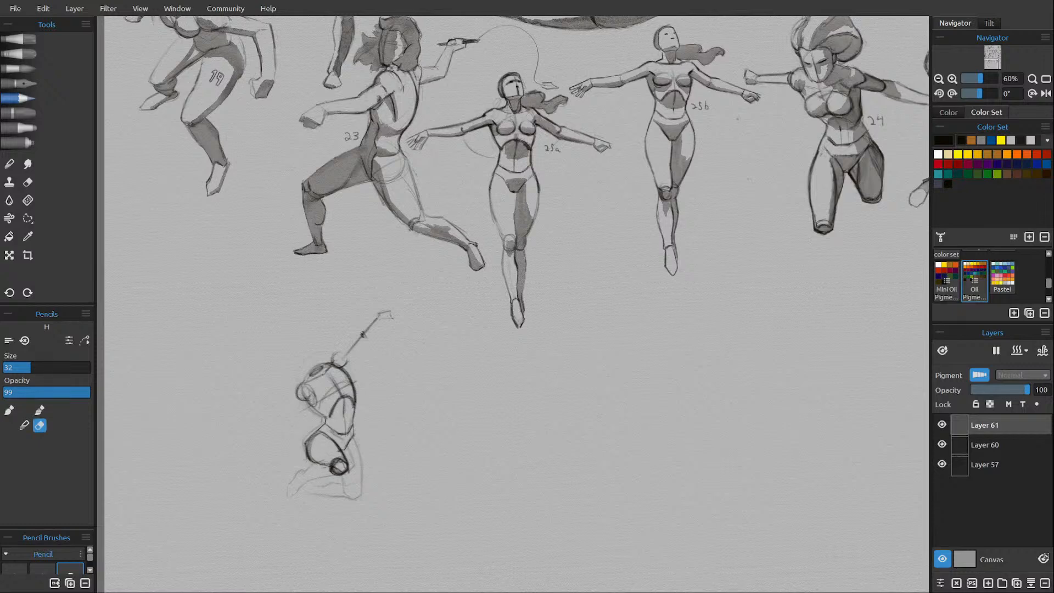
key("e")
key("e")
left_click_drag(344, 461, 340, 463)
key("e")
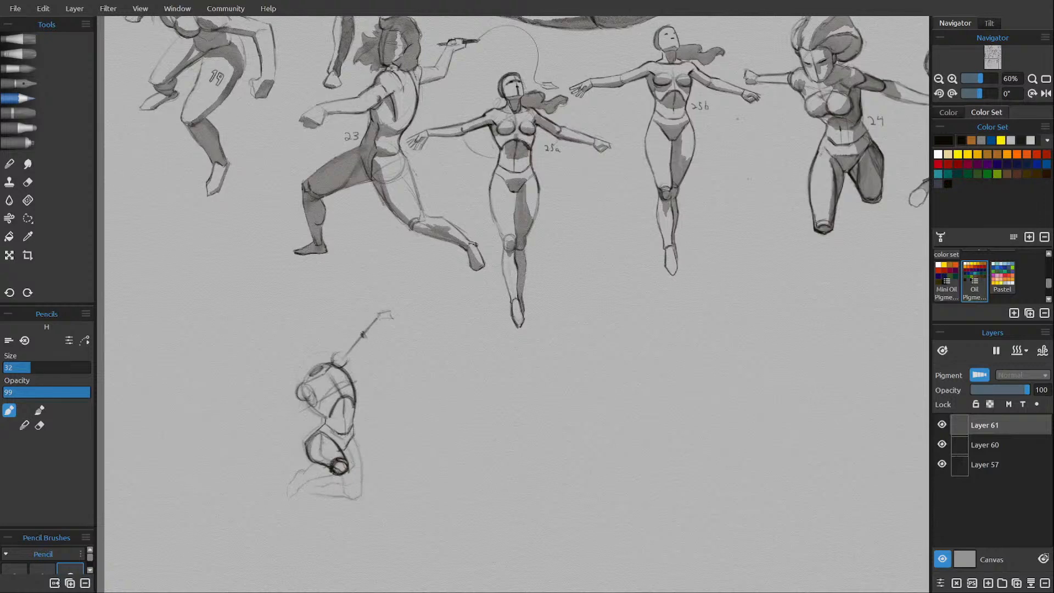
key("e")
left_click_drag(334, 460, 327, 459)
left_click_drag(321, 443, 327, 460)
Outline the bent leg's folded calf and foot, erasing stray lines around them.
key("e")
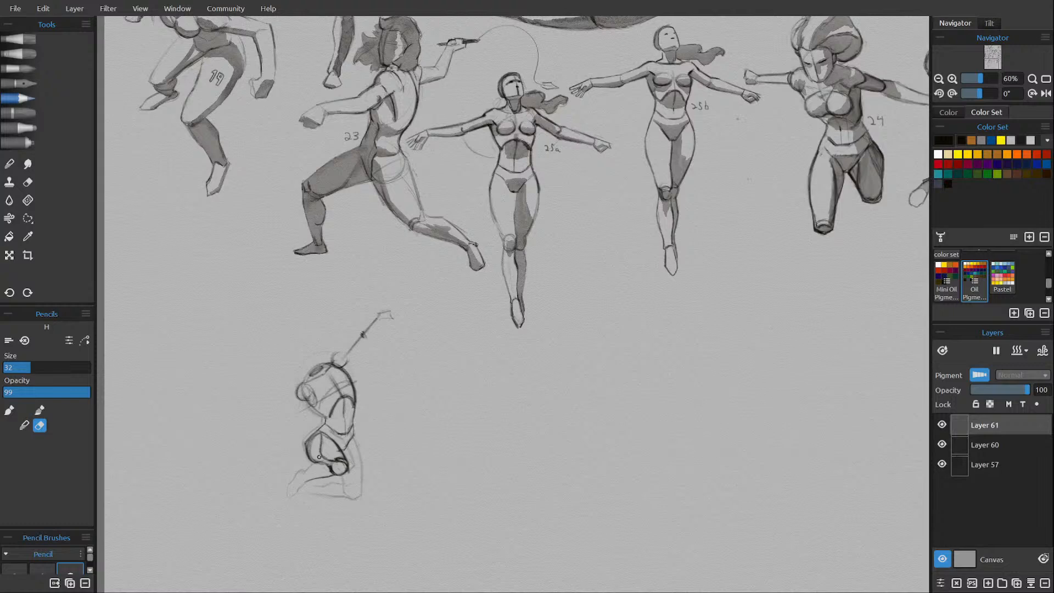
key("e")
left_click_drag(316, 462, 337, 462)
mouse_move(299, 488)
left_mouse_down()
mouse_move(289, 497)
mouse_move(299, 469)
left_mouse_up()
key("e")
key("e")
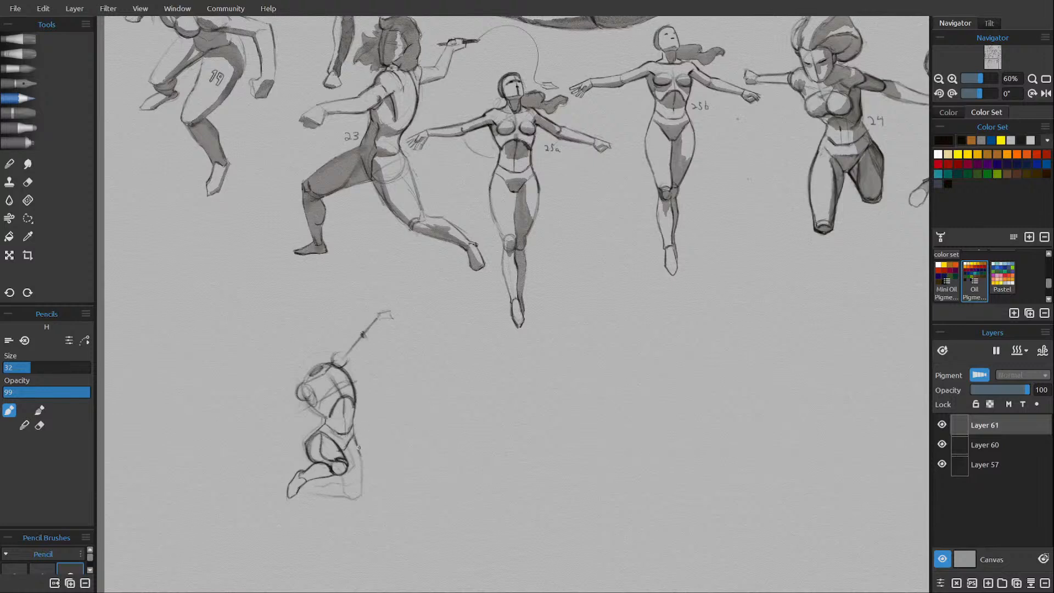
Outline the second kneeling thigh down to its knee, erasing and redrawing its outer edge.
left_click_drag(361, 460, 359, 474)
left_click_drag(341, 476, 351, 497)
key("e")
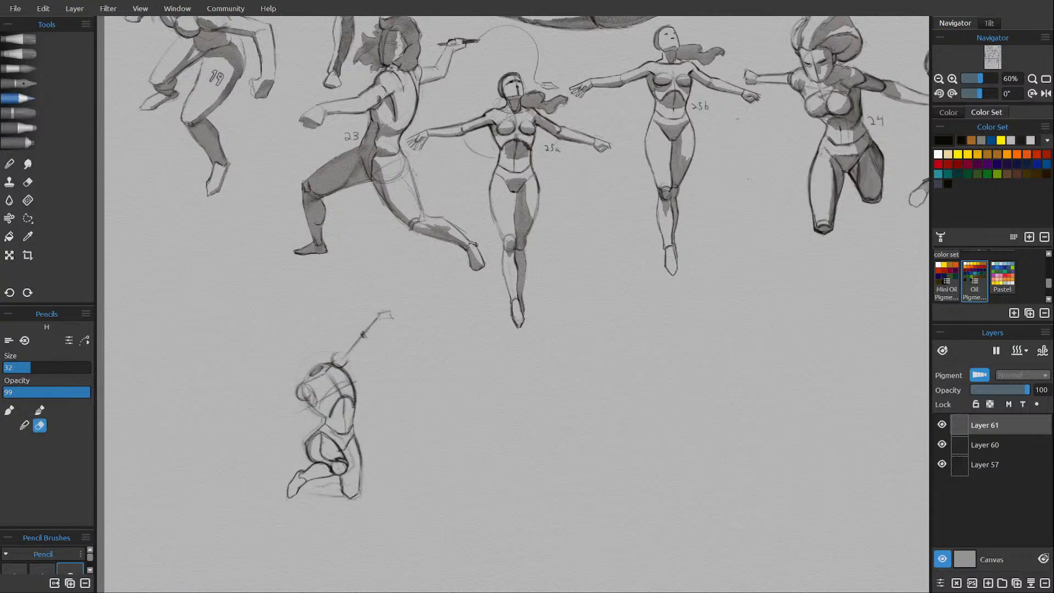
key("e")
left_click_drag(360, 460, 360, 477)
key("e")
left_click_drag(355, 437, 360, 459)
key("e")
left_click_drag(345, 493, 355, 496)
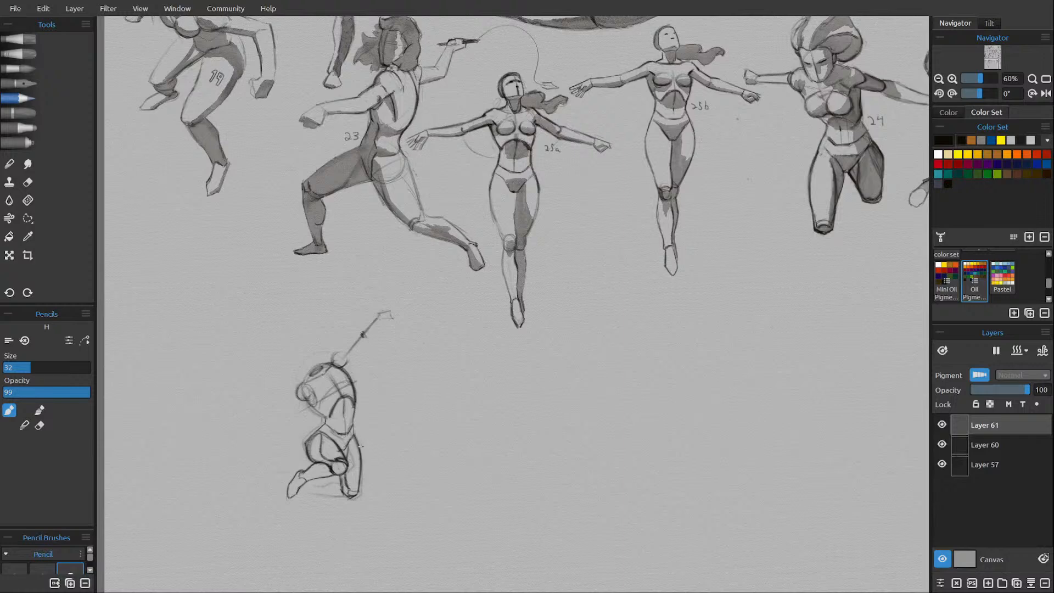
Outline the second kneeling leg's folded calf and foot along the ground, erasing stray lines around them.
key("e")
key("e")
left_click_drag(332, 492, 349, 497)
left_click_drag(316, 482, 305, 488)
left_click_drag(317, 483, 305, 490)
Sketch a tilted oval head above the kneeling figure's shoulders and connect it with darker neck lines.
mouse_move(298, 372)
left_mouse_down()
mouse_move(309, 379)
mouse_move(292, 368)
left_mouse_up()
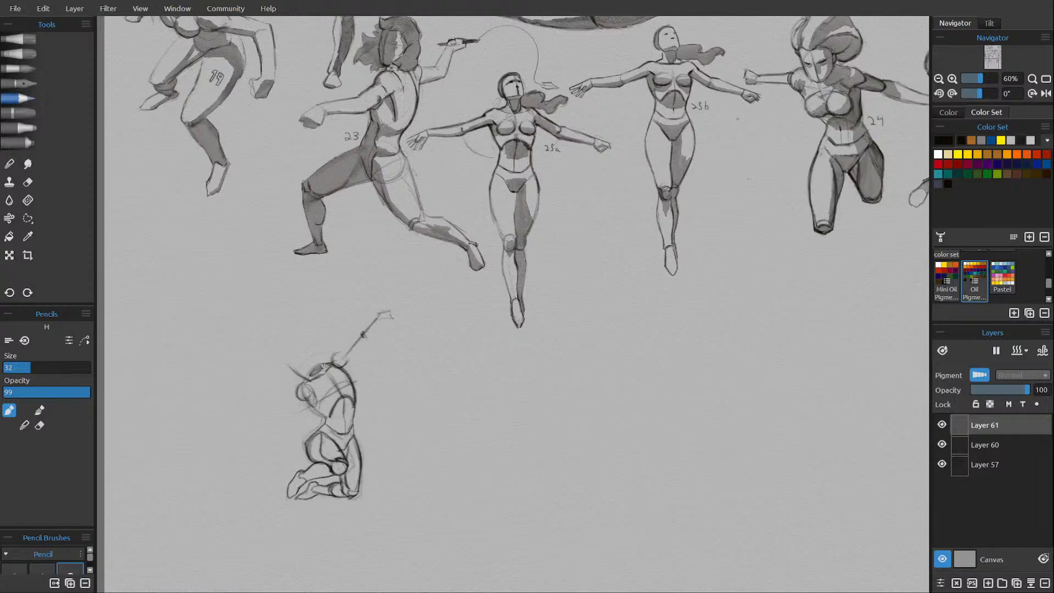
key("e")
key("e")
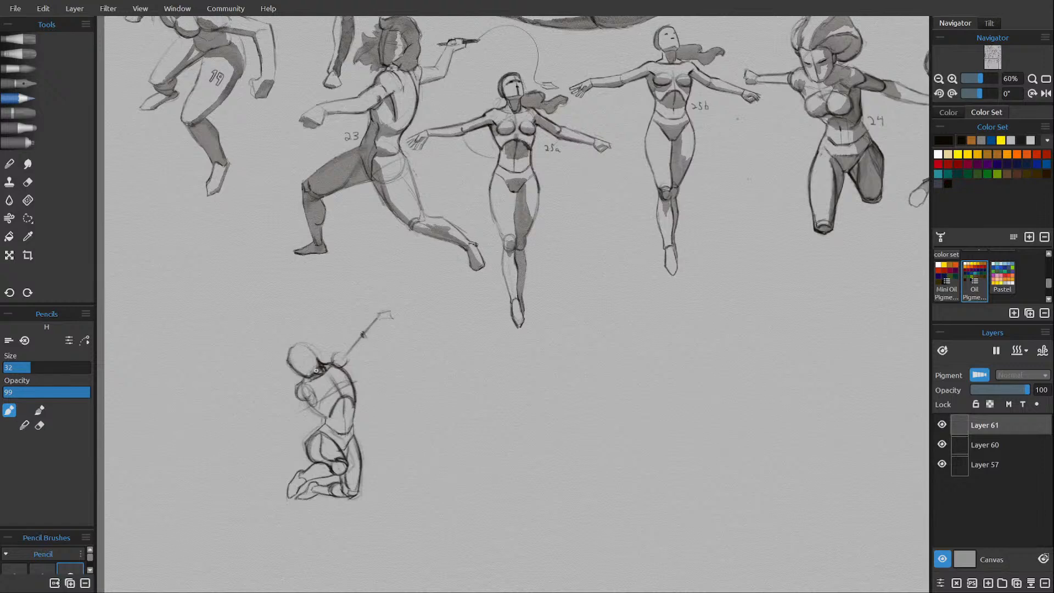
left_click_drag(316, 371, 316, 370)
Sketch the kneeling figure's hair sweeping up and back from the head to a pointed tip.
key("e")
key("e")
mouse_move(292, 347)
left_mouse_down()
mouse_move(286, 362)
mouse_move(287, 335)
mouse_move(301, 320)
left_mouse_up()
mouse_move(330, 349)
left_mouse_down()
mouse_move(337, 325)
mouse_move(325, 320)
mouse_move(320, 359)
left_mouse_up()
key("e")
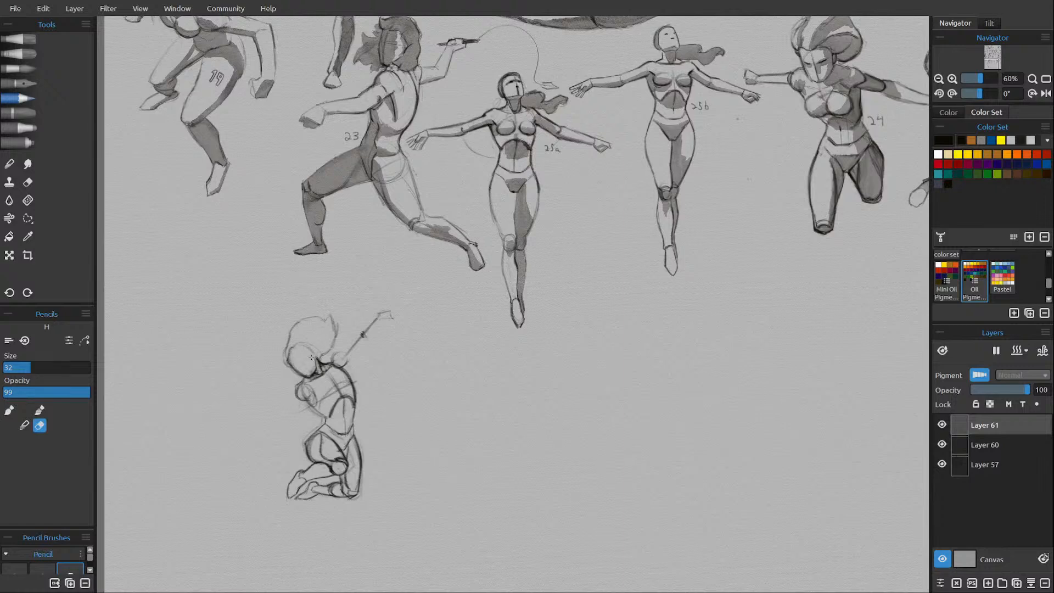
Lighten the head construction and draw the hairline, facial features and the neck-to-shoulder lines.
mouse_move(297, 351)
left_mouse_down()
mouse_move(303, 342)
mouse_move(314, 351)
left_mouse_up()
key("b")
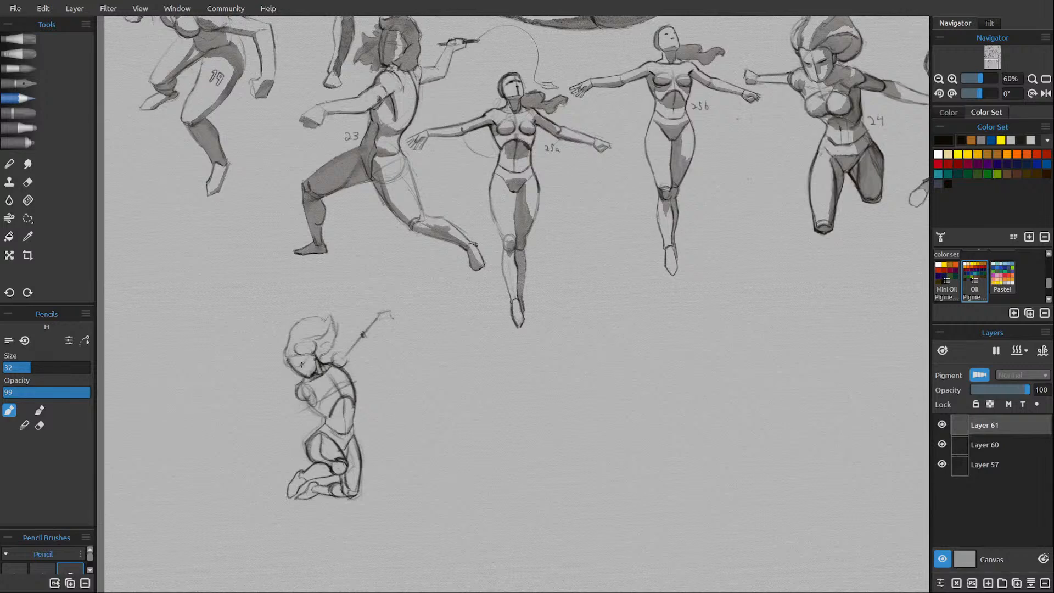
left_click_drag(302, 364, 306, 360)
left_click_drag(330, 361, 323, 366)
left_click_drag(330, 361, 343, 349)
Lasso the rough kneeling figure on Layer 60, then cut and paste it onto its own layer.
left_click(942, 424)
left_click(942, 424)
left_click(941, 444)
left_click(942, 444)
left_click(981, 444)
key("ctrl+t")
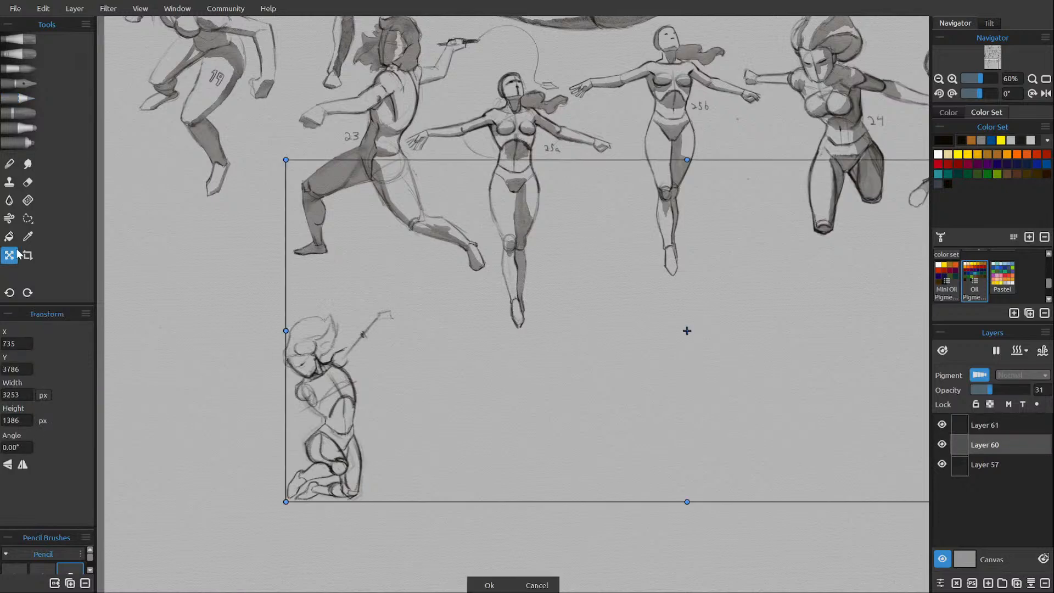
key("Return")
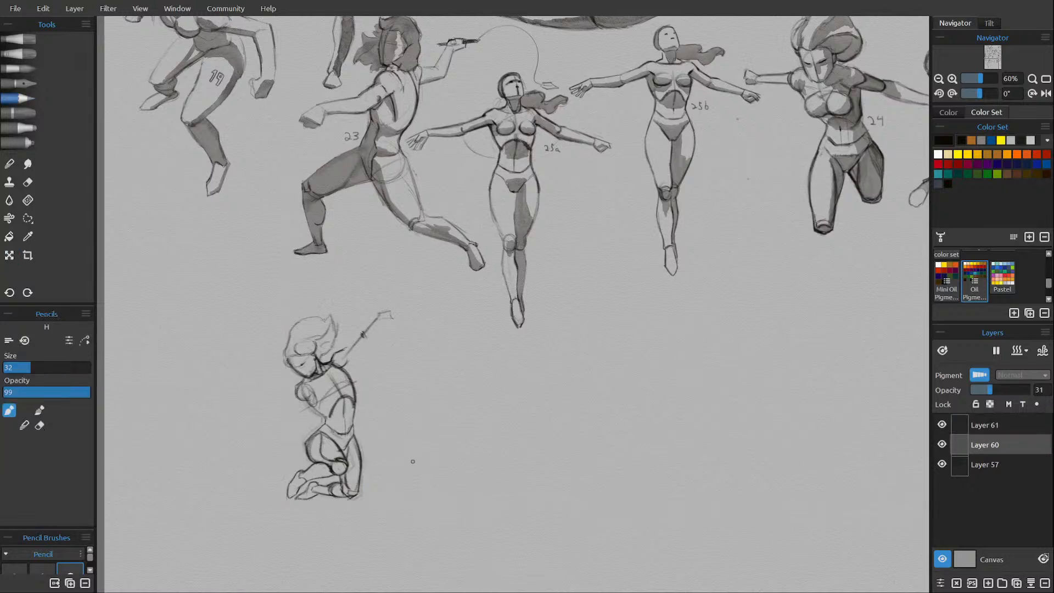
left_click(27, 219)
mouse_move(227, 392)
left_mouse_down()
mouse_move(352, 261)
mouse_move(210, 407)
left_mouse_up()
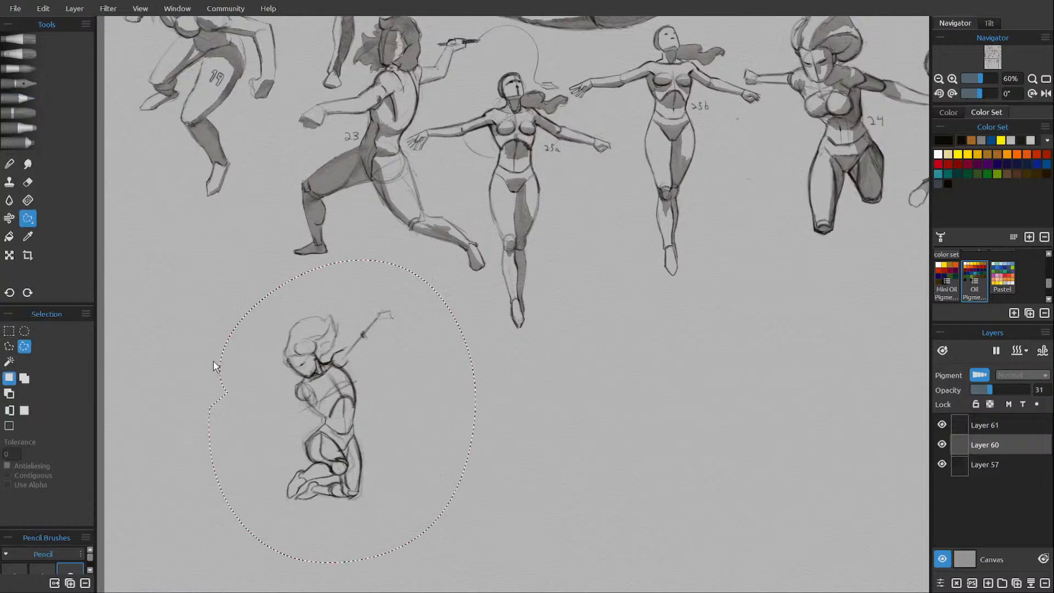
key("ctrl+x")
key("ctrl+v")
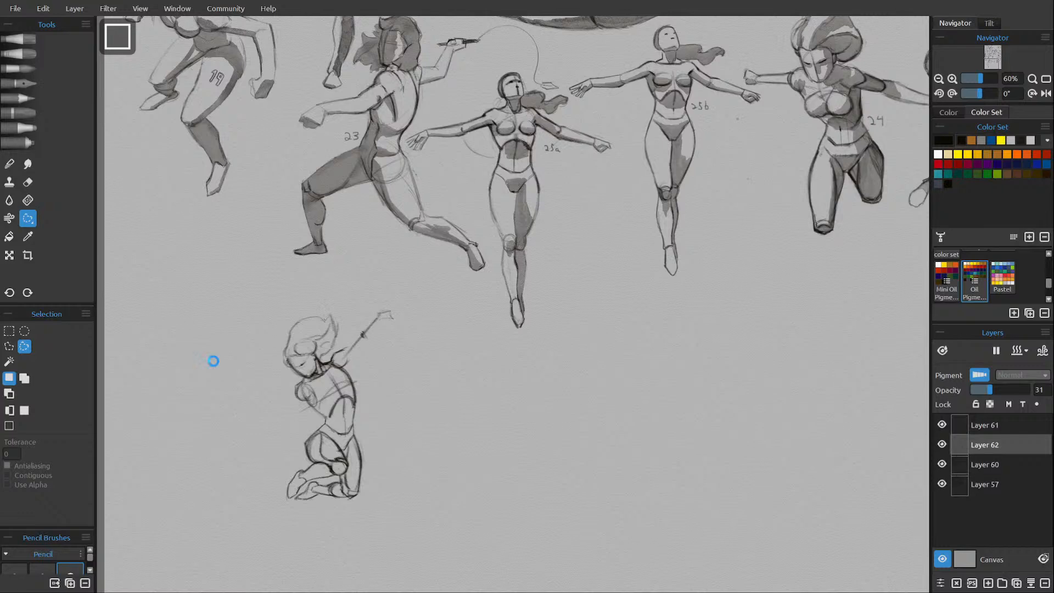
Move the pasted rough figure on Layer 62 horizontally off the finished outline, to X 333.
key("ctrl+t")
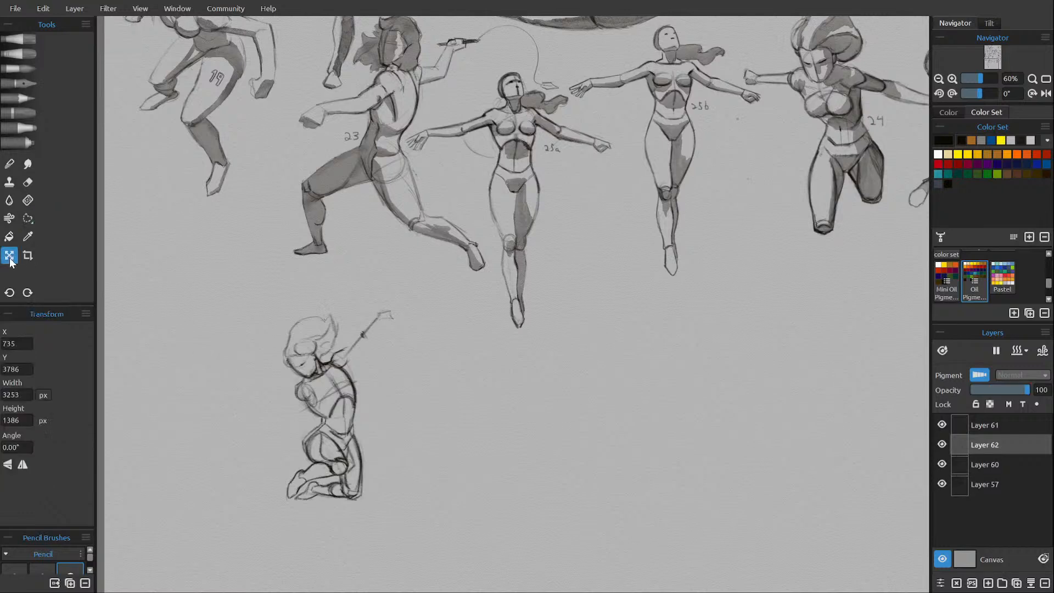
key("Return")
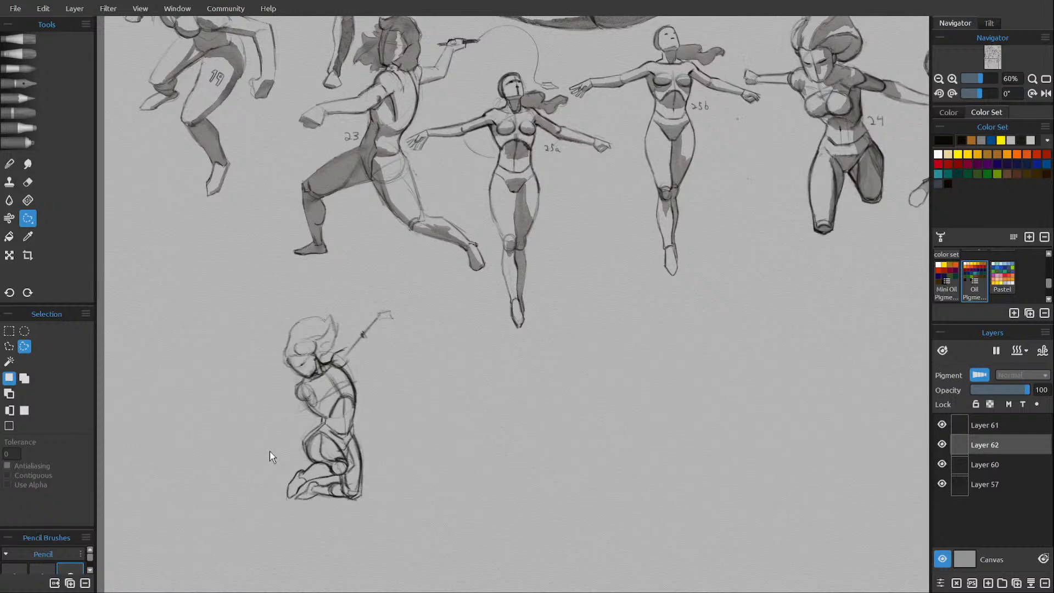
key("ctrl+t")
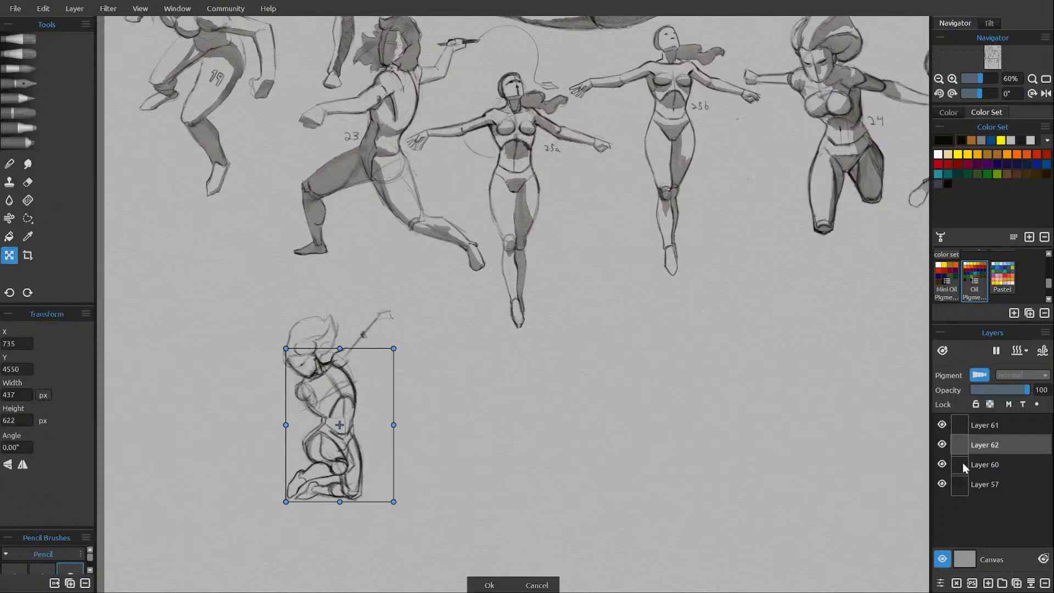
key("Return")
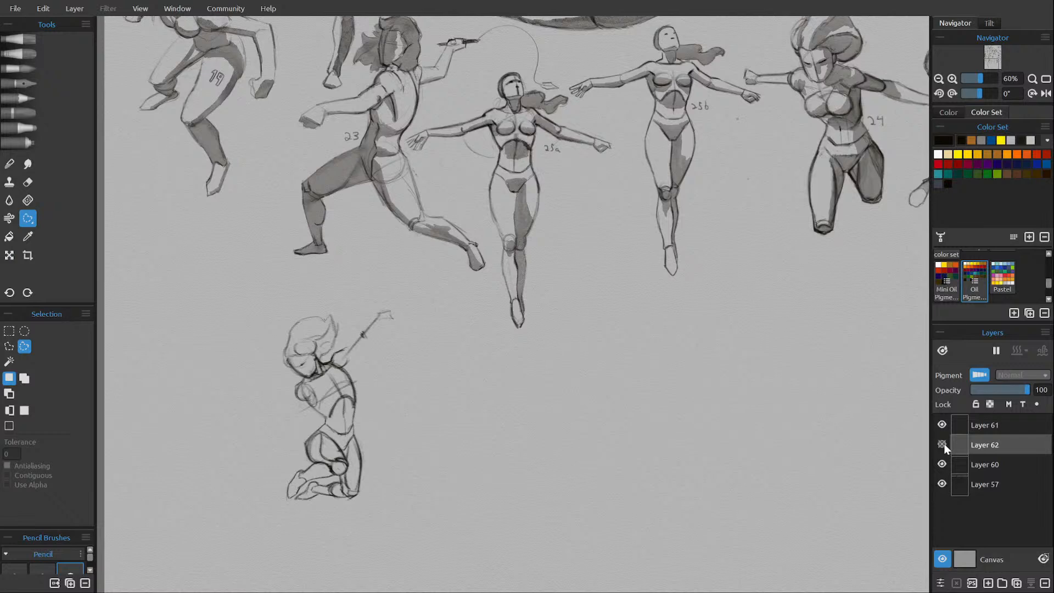
left_click(942, 444)
key("ctrl+t")
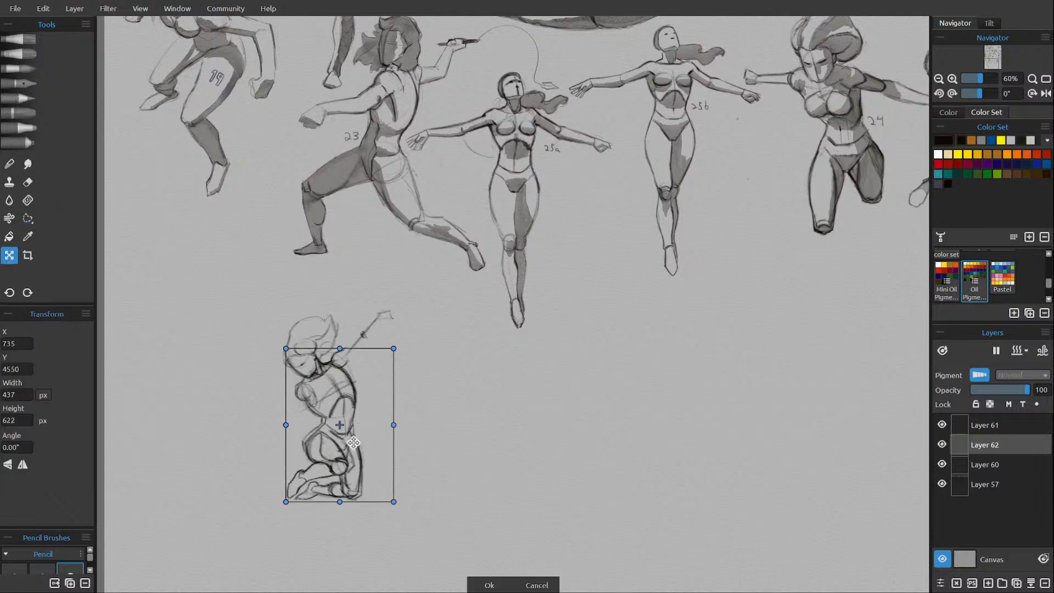
left_click_drag(352, 459, 256, 459)
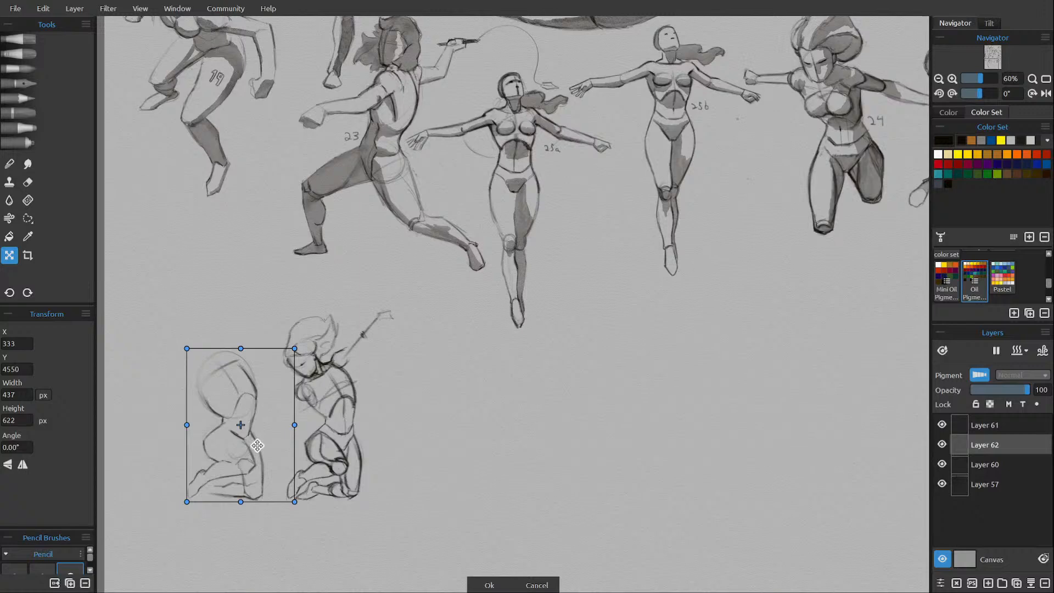
key("s")
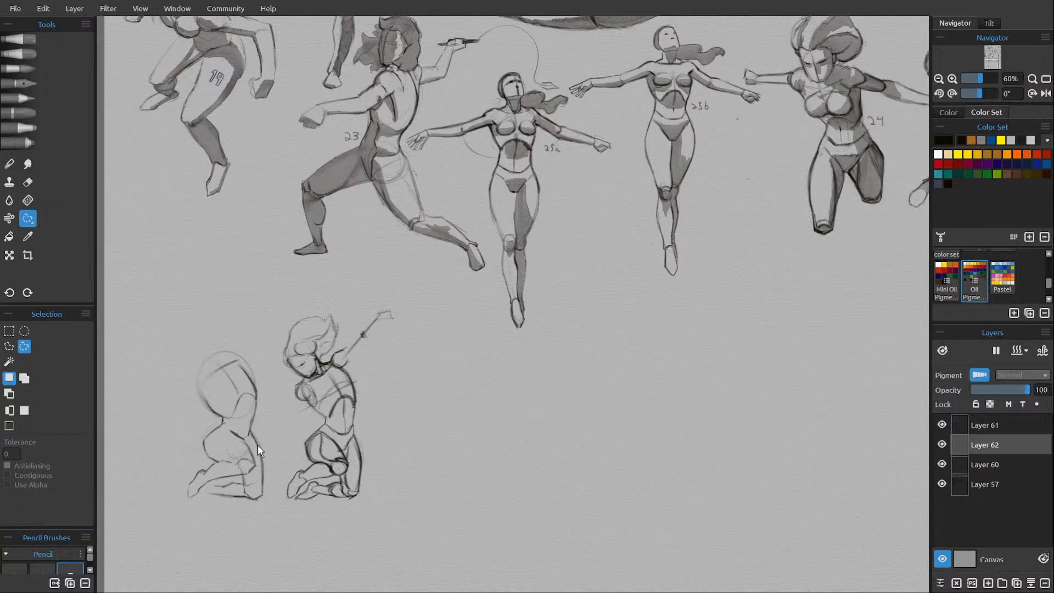
Shift the rough figure on Layer 62 further away from the outlined kneeling figure, to X 200.
left_click(986, 426)
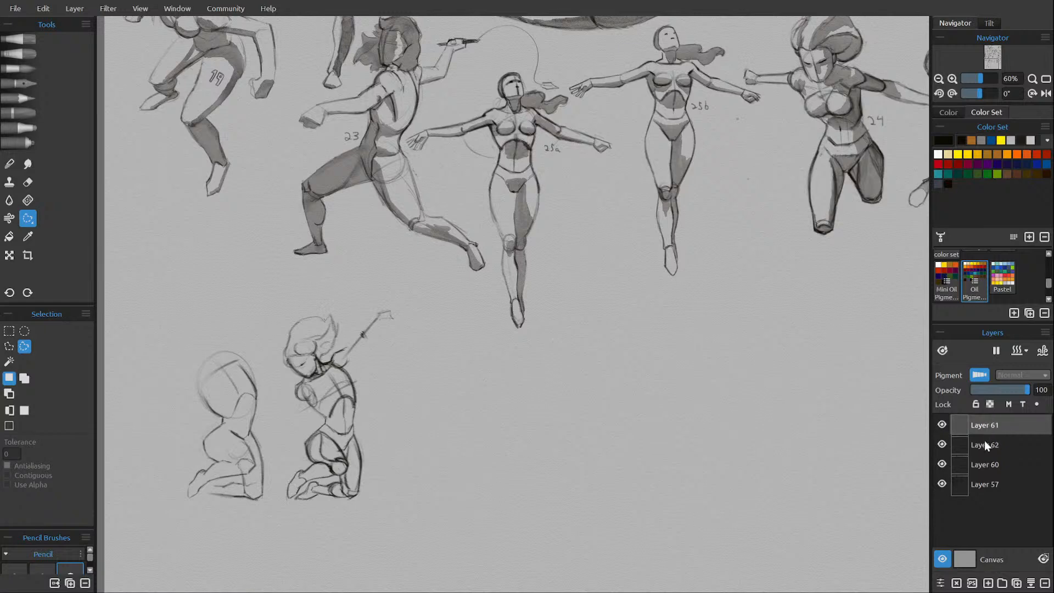
left_click(990, 438)
key("ctrl+t")
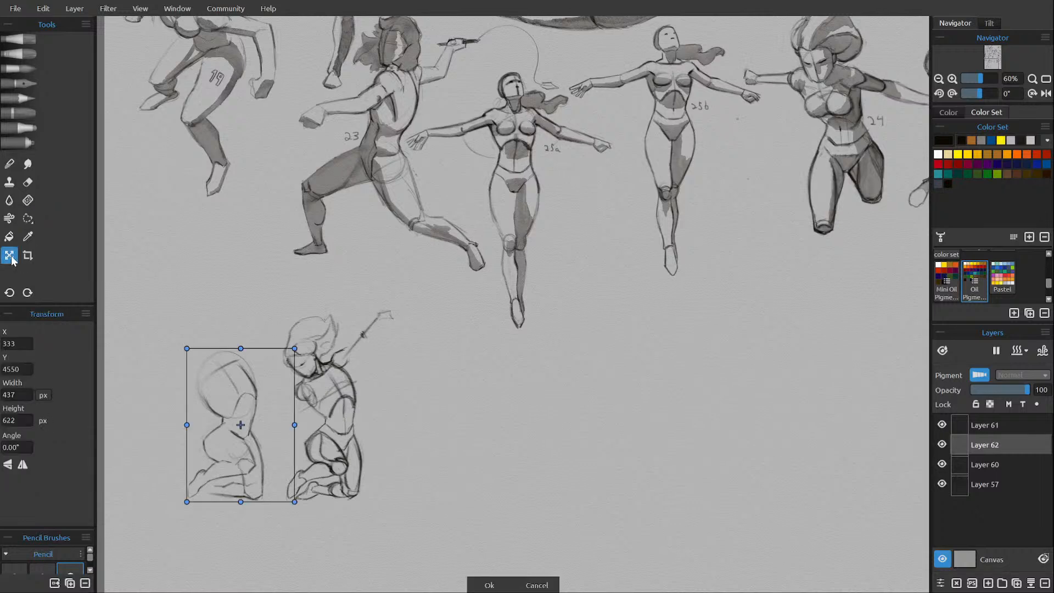
left_click_drag(197, 400, 170, 401)
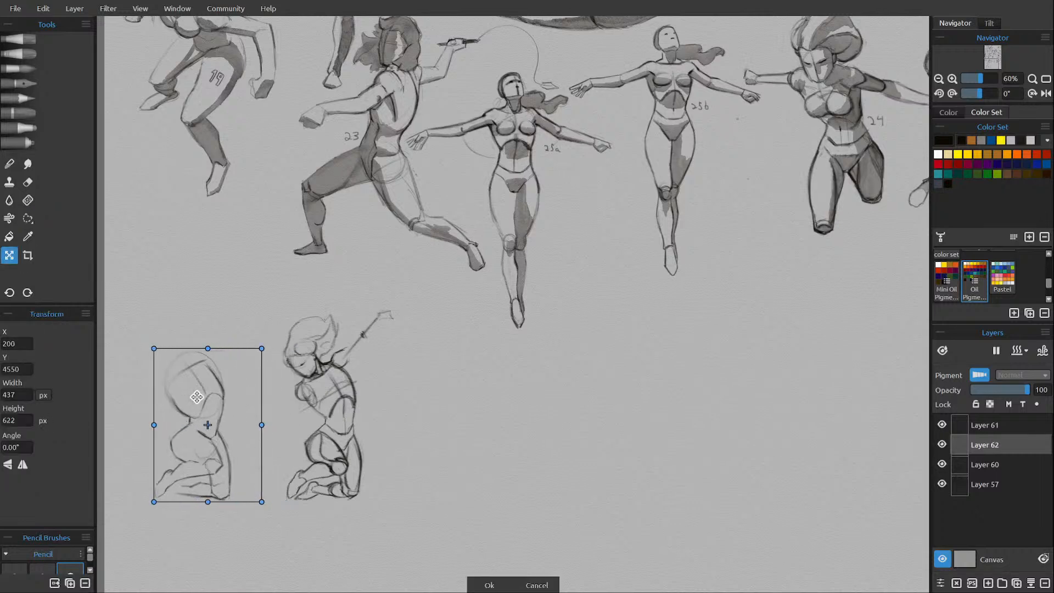
left_click(487, 574)
Restore the finished figure below figure 22 to full strength by setting Layer 60's opacity to 100.
left_click(983, 423)
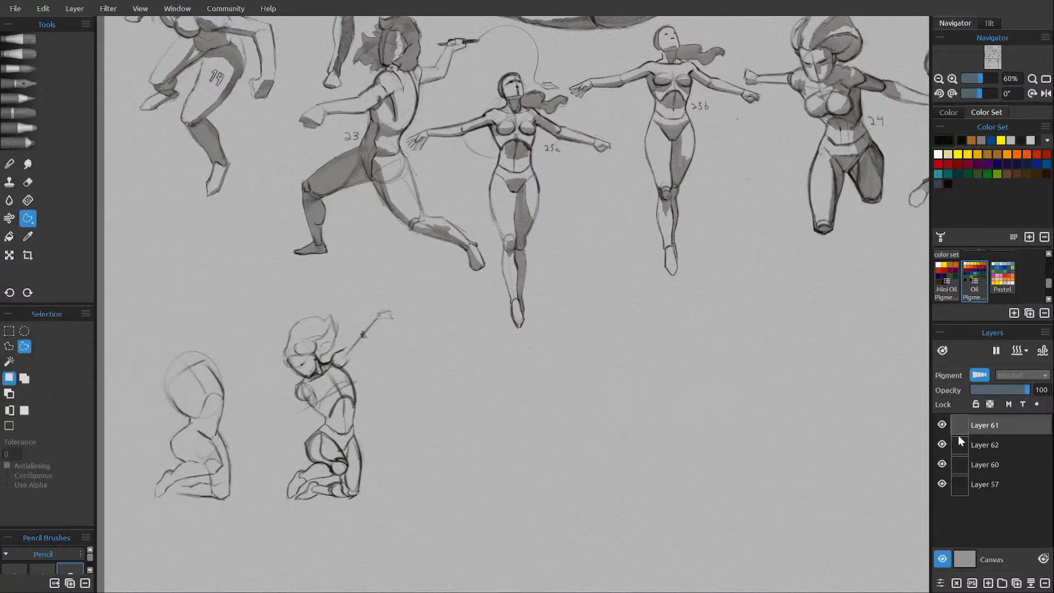
left_click(42, 99)
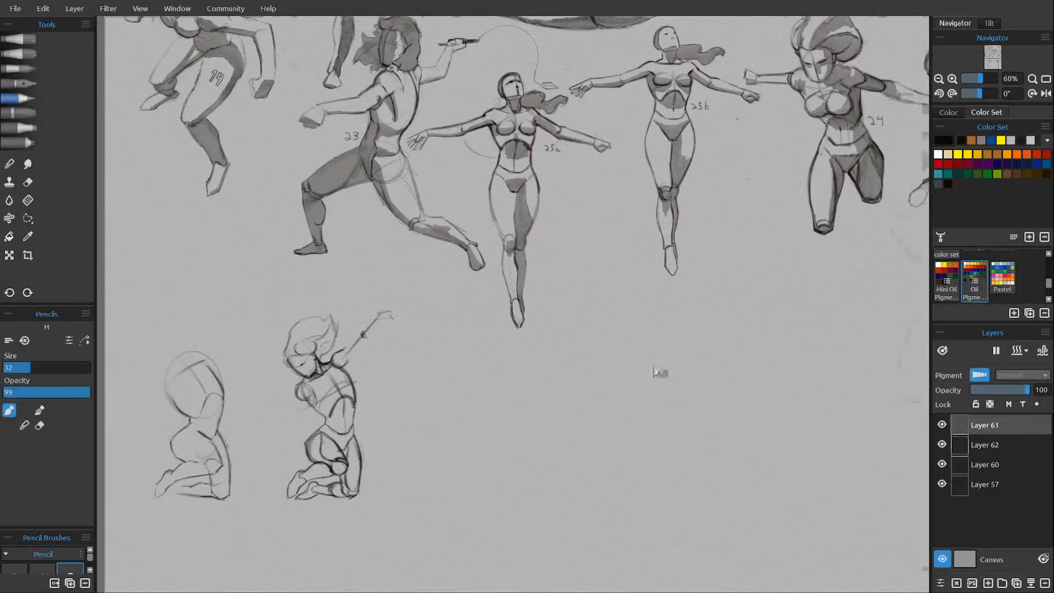
scroll(633, 377, "down", 5)
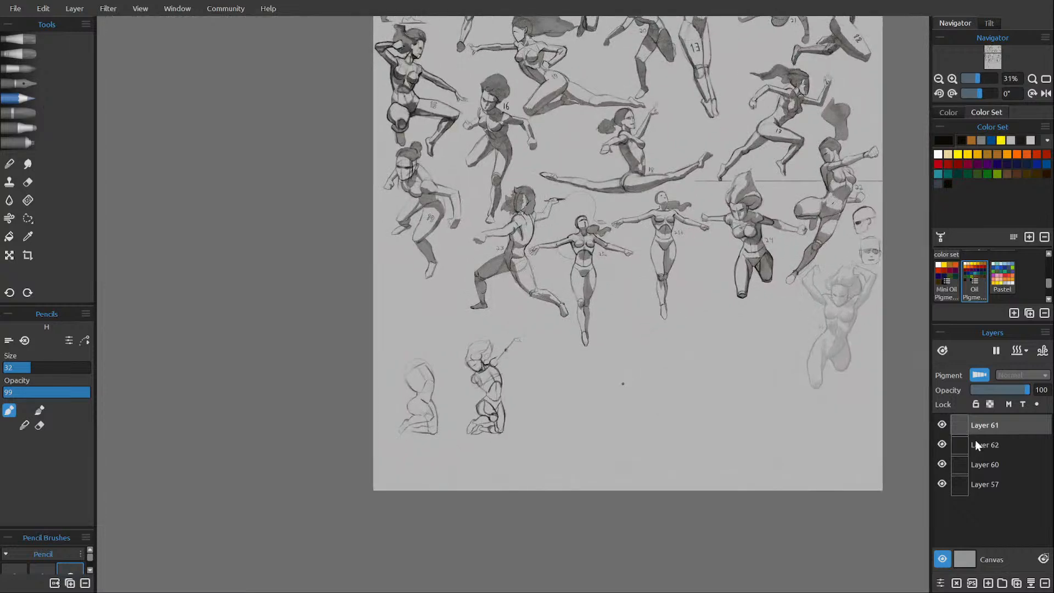
left_click(995, 461)
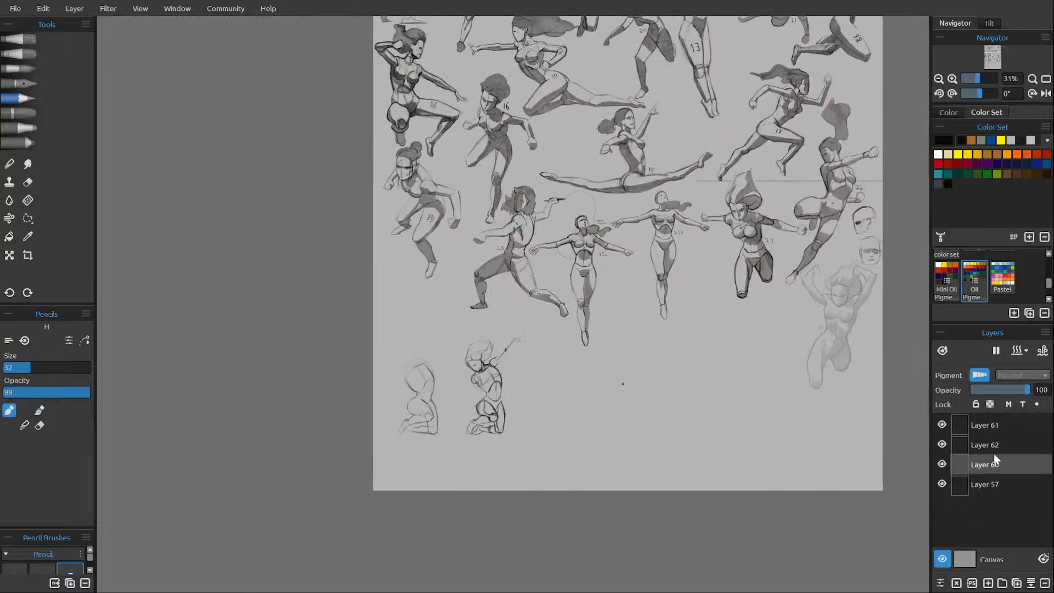
left_click_drag(998, 389, 1046, 392)
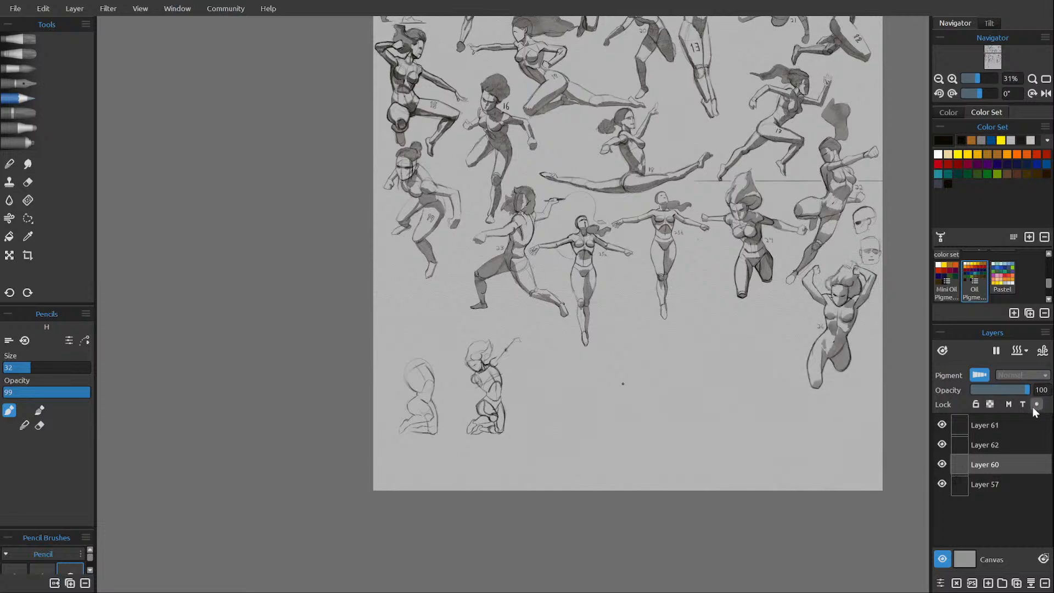
Check the contents of Layers 60 and 57 by toggling their visibility, and merge Layer 60 down.
left_click(941, 464)
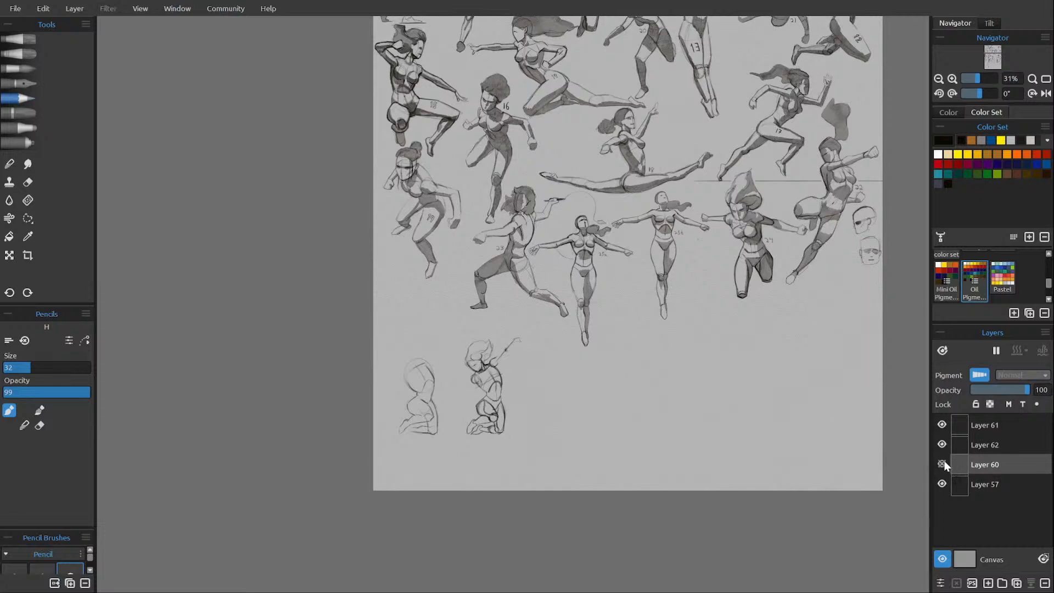
left_click(942, 462)
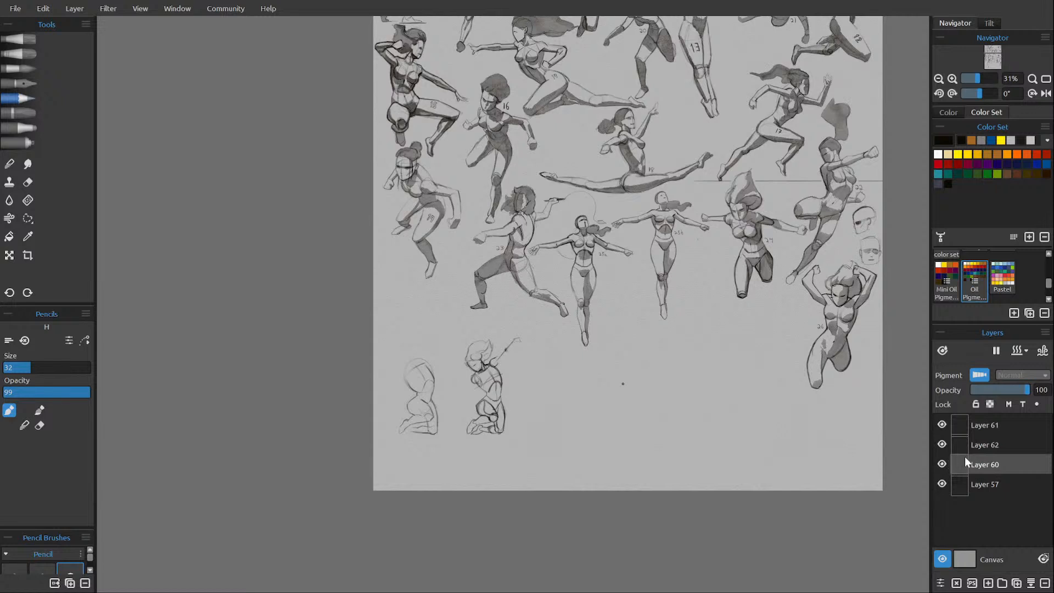
left_click(942, 484)
left_click(942, 483)
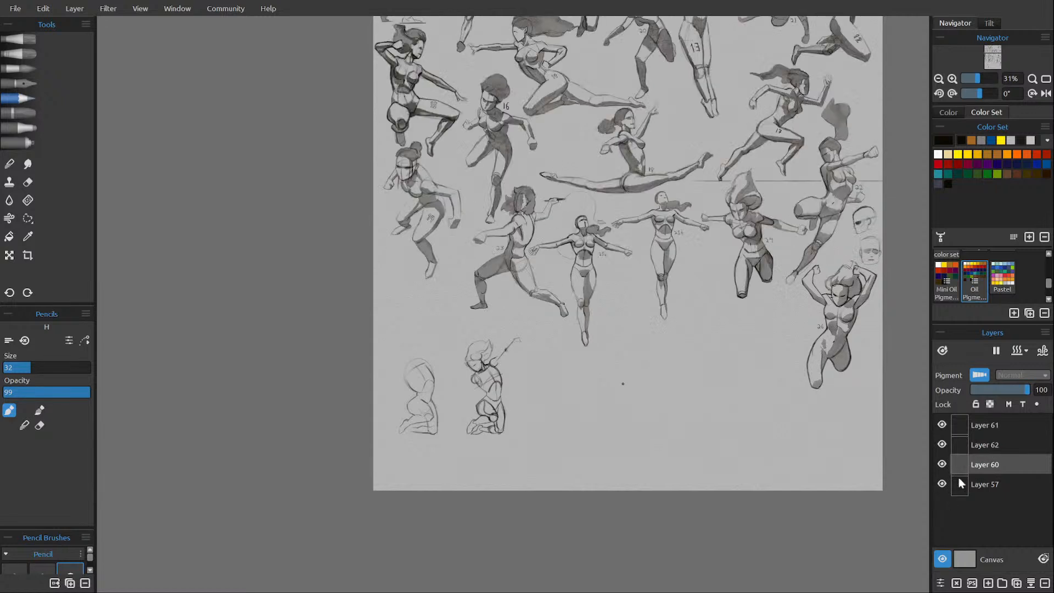
left_click(1029, 582)
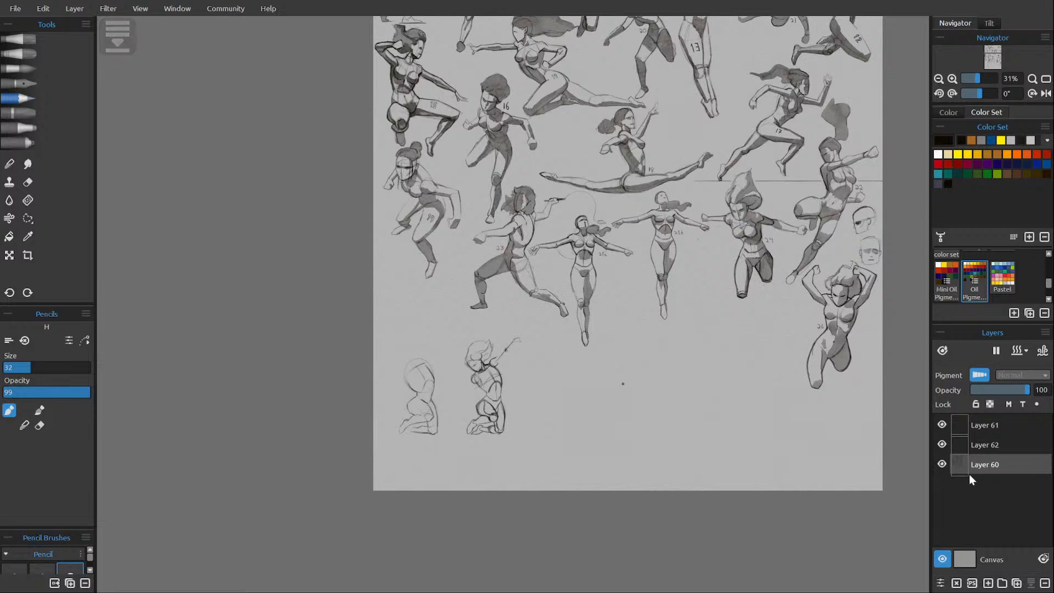
Check the contents of Layers 62 and 61 by toggling their visibility, and make Layer 61 active.
left_click(941, 445)
left_click(942, 444)
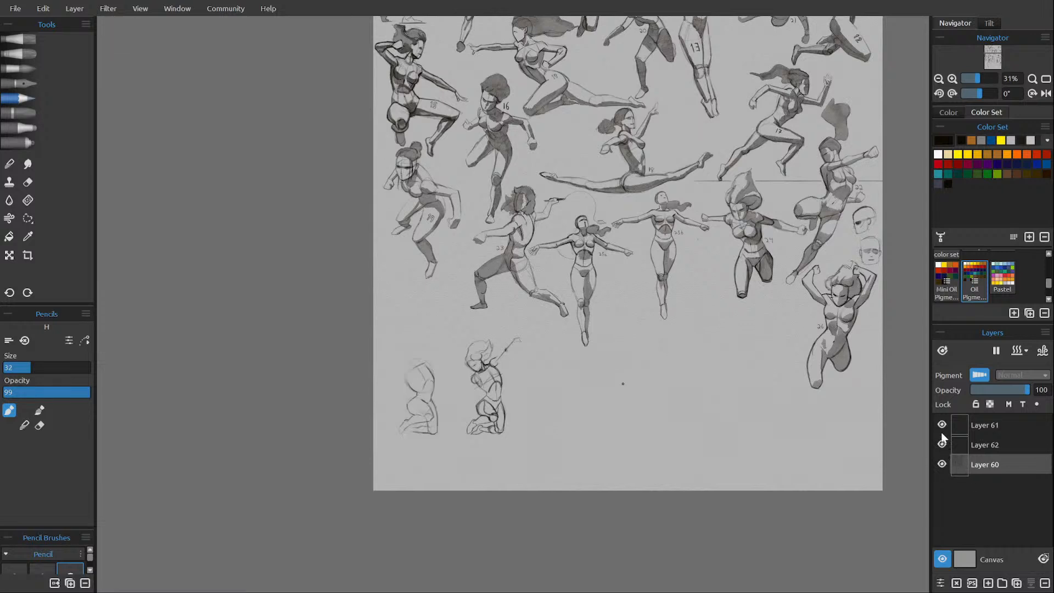
left_click(941, 425)
left_click(942, 424)
left_click(984, 425)
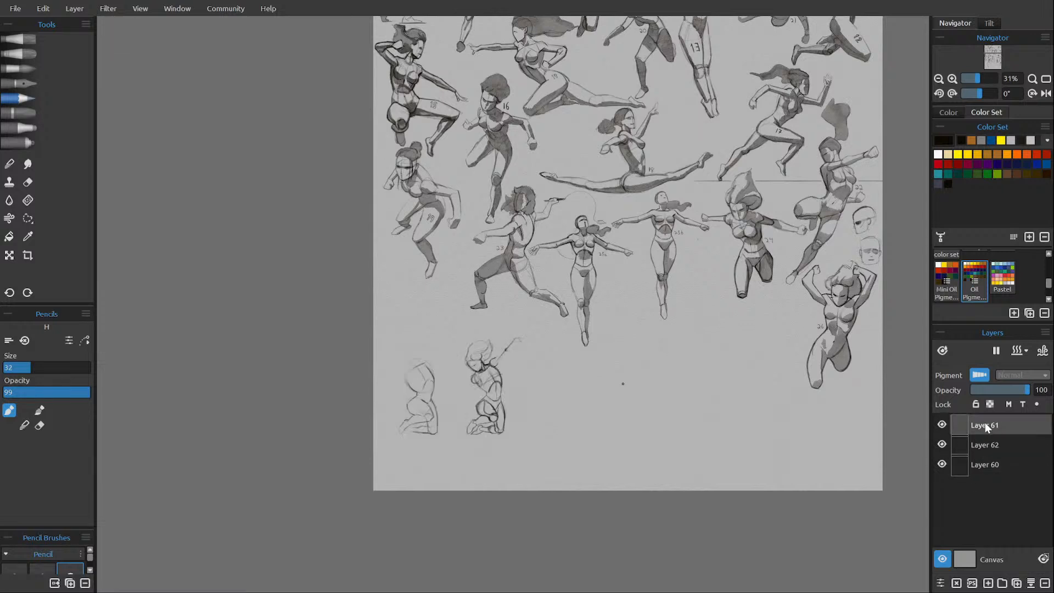
Outline the kneeling figure's raised arm from shoulder to wrist, erasing the rough hand and guide line.
left_click_drag(494, 394, 452, 366)
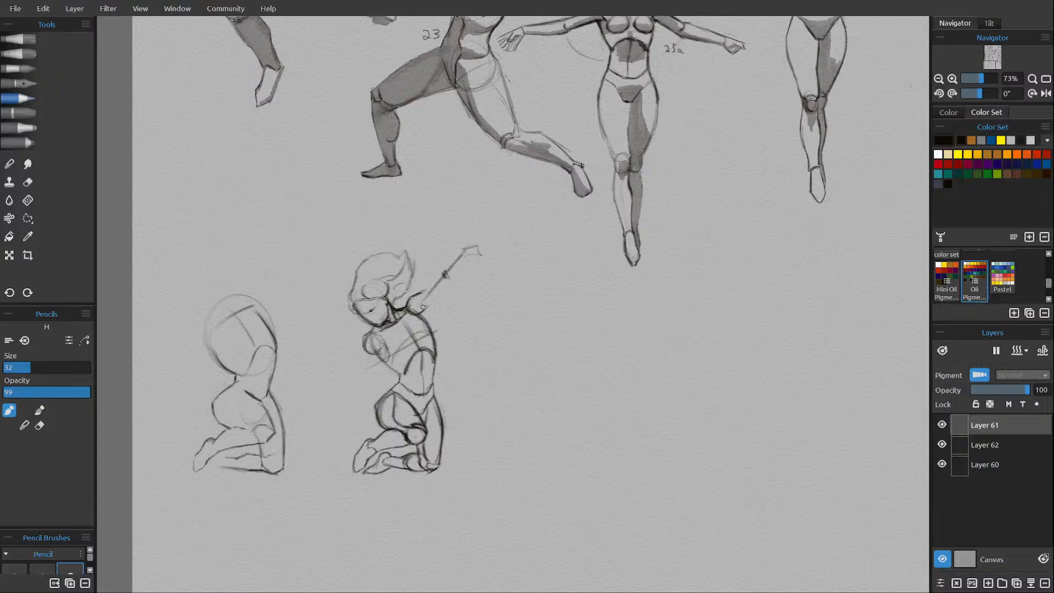
left_click_drag(426, 292, 423, 312)
left_click_drag(425, 289, 444, 272)
key("e")
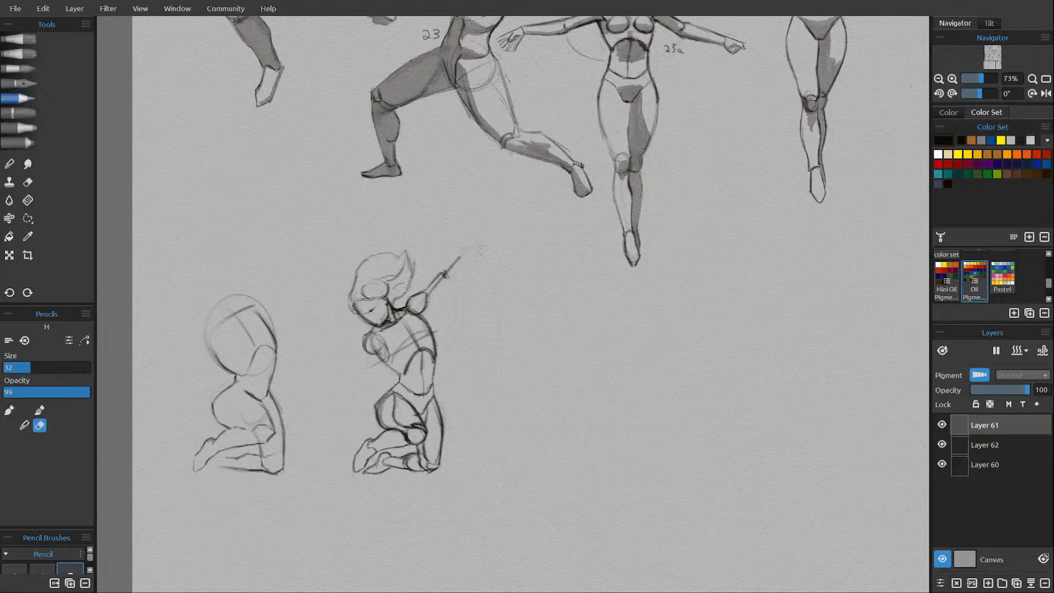
left_click_drag(445, 272, 474, 245)
key("e")
left_click_drag(437, 279, 427, 289)
left_click_drag(443, 266, 473, 239)
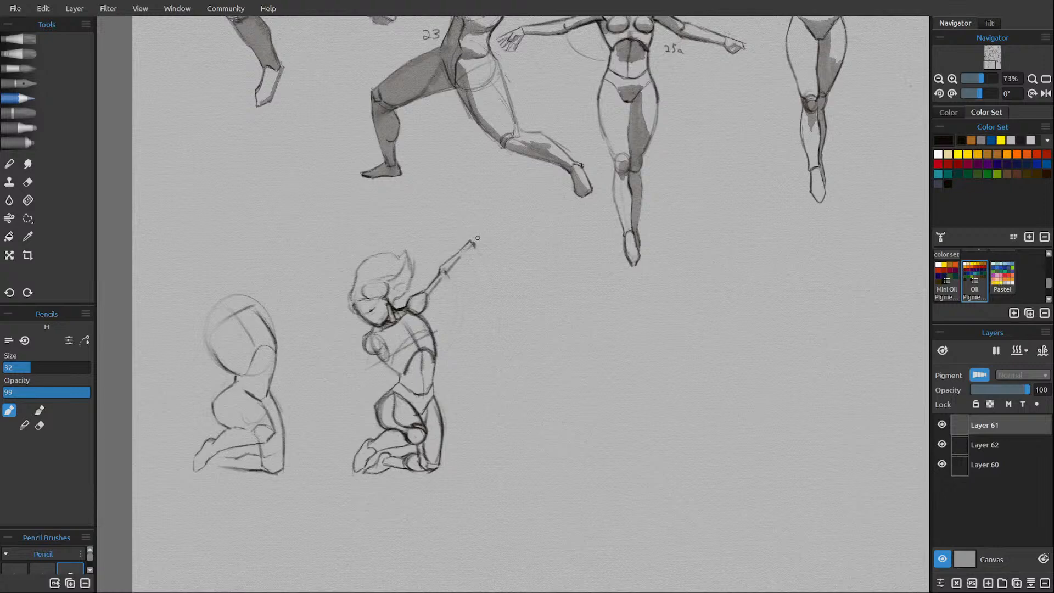
Refine the raised arm's shoulder, underarm and forearm edges, alternating eraser and pencil strokes.
key("e")
key("e")
left_click_drag(425, 290, 418, 295)
left_click_drag(422, 312, 451, 282)
key("e")
key("e")
left_click_drag(435, 278, 461, 249)
key("e")
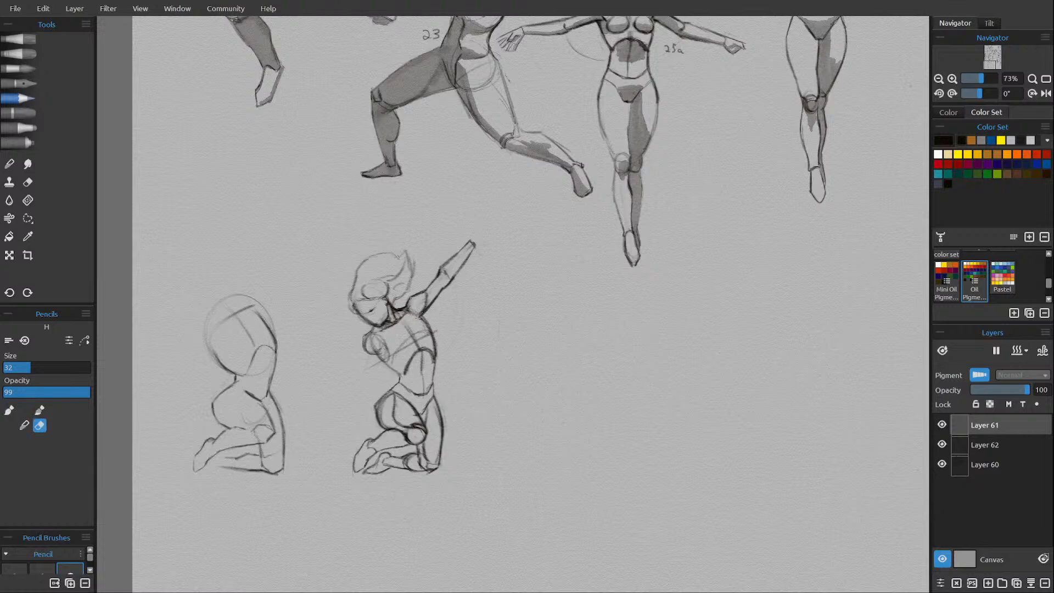
key("e")
key("e")
key("e")
left_click_drag(420, 316, 424, 305)
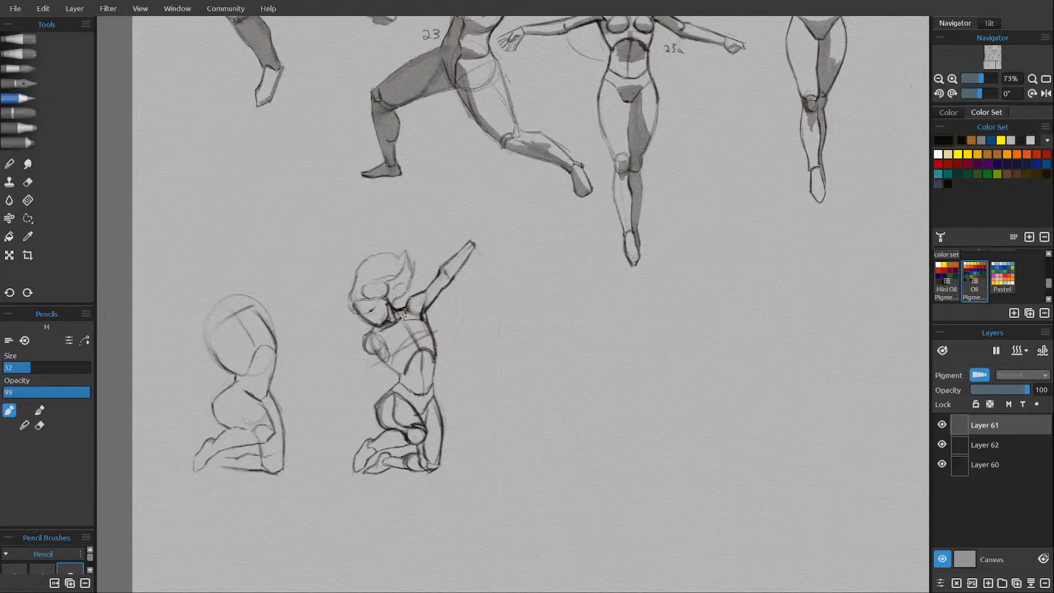
Draw the collarbone and centre lines running from the neck across the kneeling figure's upper chest.
left_click_drag(413, 312, 422, 314)
left_click_drag(394, 325, 386, 348)
left_click_drag(410, 311, 407, 318)
left_click_drag(409, 318, 414, 320)
Draw the rounded breast on the raised-arm side of the chest, erasing and redrawing its edge.
key("e")
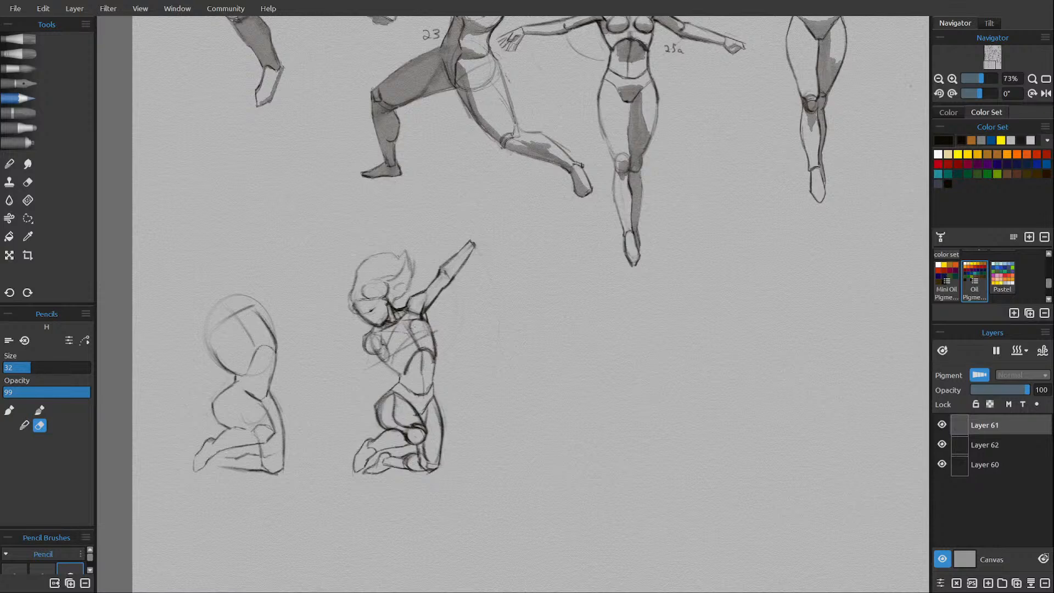
key("e")
mouse_move(427, 337)
left_mouse_down()
mouse_move(413, 336)
mouse_move(428, 321)
left_mouse_up()
key("e")
left_click_drag(423, 326, 419, 338)
key("e")
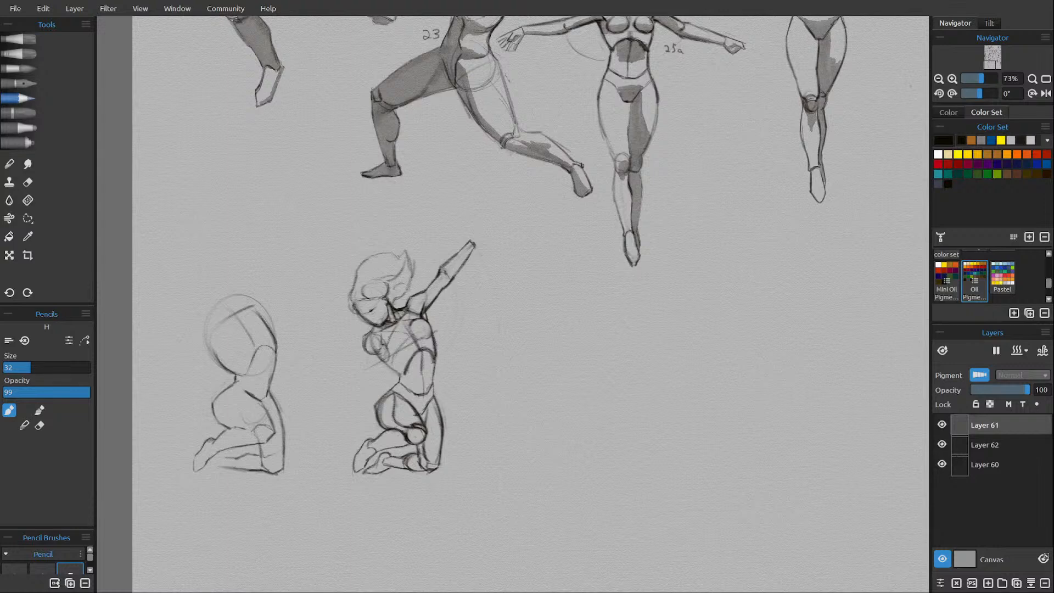
Draw the curve of the second breast on the kneeling figure's chest, cleaning its edge with the eraser.
left_click_drag(386, 345, 406, 333)
key("e")
key("e")
left_click_drag(422, 316, 426, 321)
key("e")
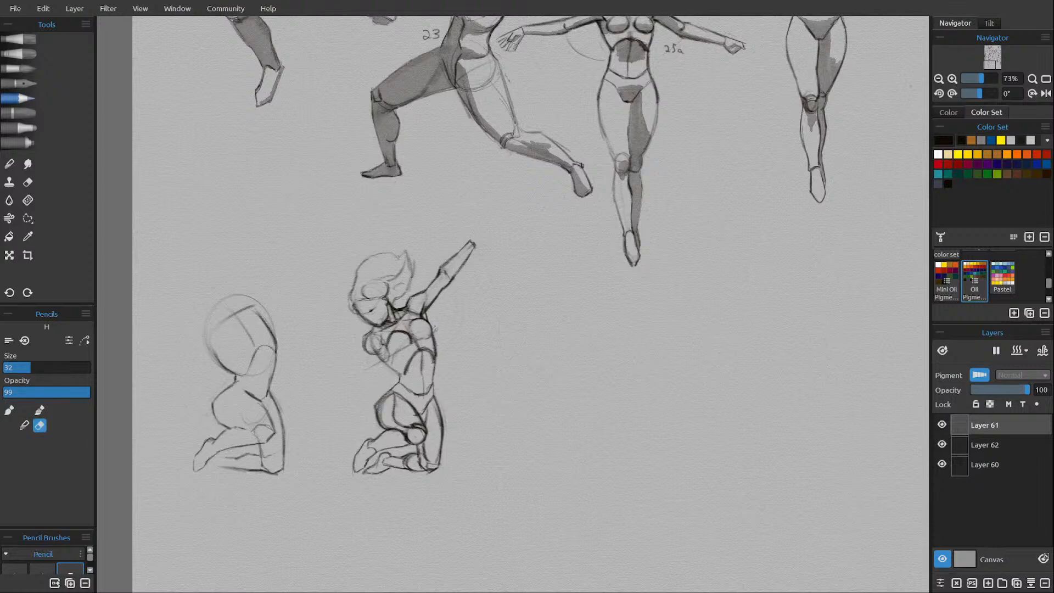
key("e")
key("e")
key("e")
key("e")
key("e")
Outline the folded forearm crossing the chest, drawing its upper and lower edges from the elbow and erasing overlapping chest lines.
left_click_drag(407, 333, 411, 340)
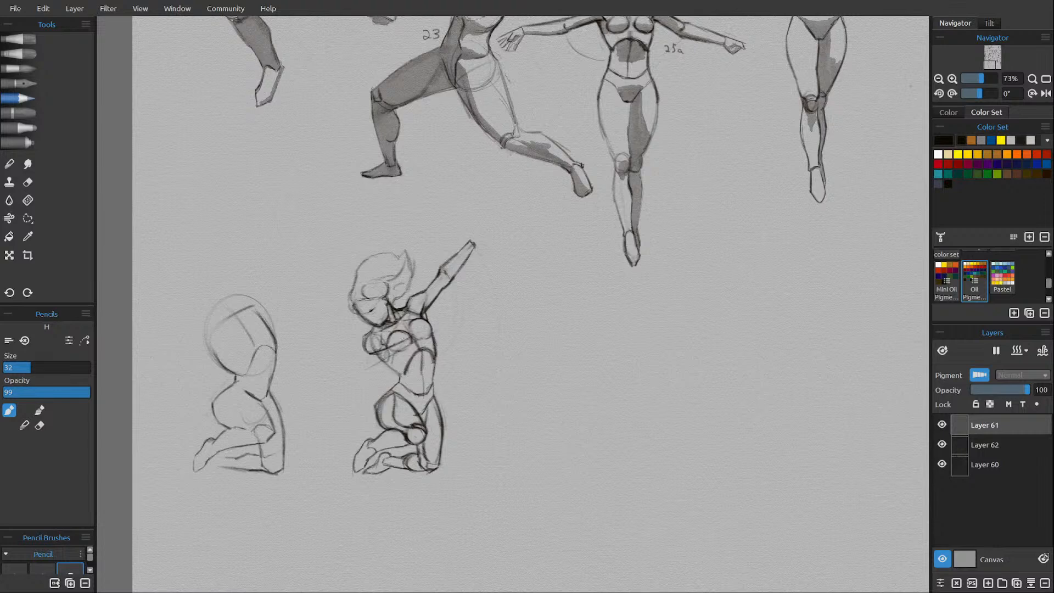
mouse_move(377, 354)
left_mouse_down()
mouse_move(365, 354)
mouse_move(367, 369)
left_mouse_up()
key("e")
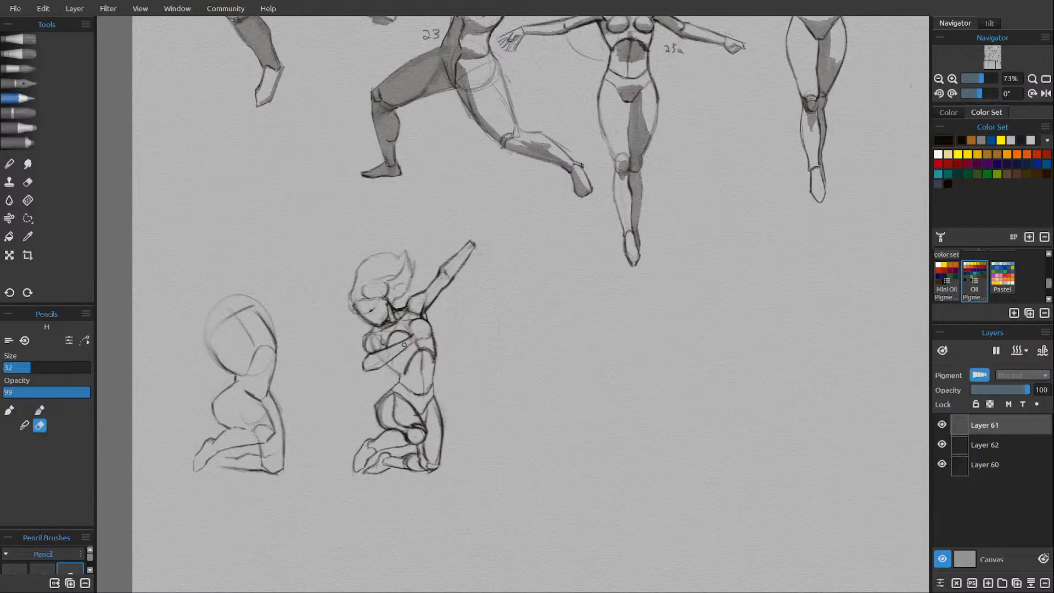
key("e")
key("e")
key("e")
key("e")
key("e")
key("e")
left_click_drag(368, 356, 368, 350)
key("e")
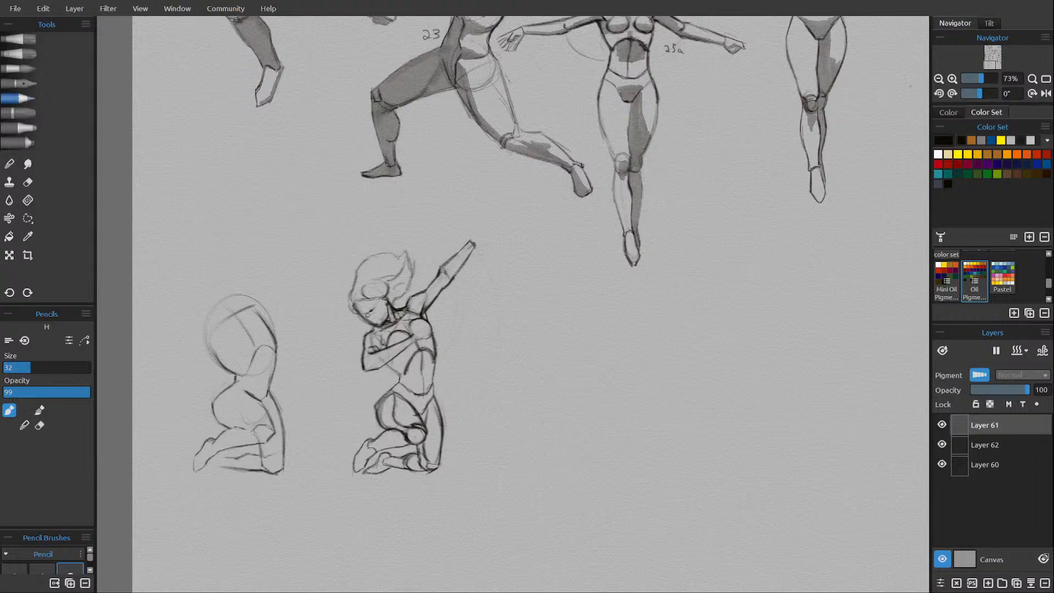
Refine the folded arm's upper arm and elbow crease, alternating pencil strokes and erasing.
key("e")
left_click_drag(375, 349, 381, 336)
key("e")
key("e")
left_click_drag(380, 346, 370, 351)
key("e")
key("e")
key("e")
key("e")
Erase the torso edge at the folded arm's wrist and draw the hand resting against the opposite side of the chest.
left_click_drag(425, 338, 432, 344)
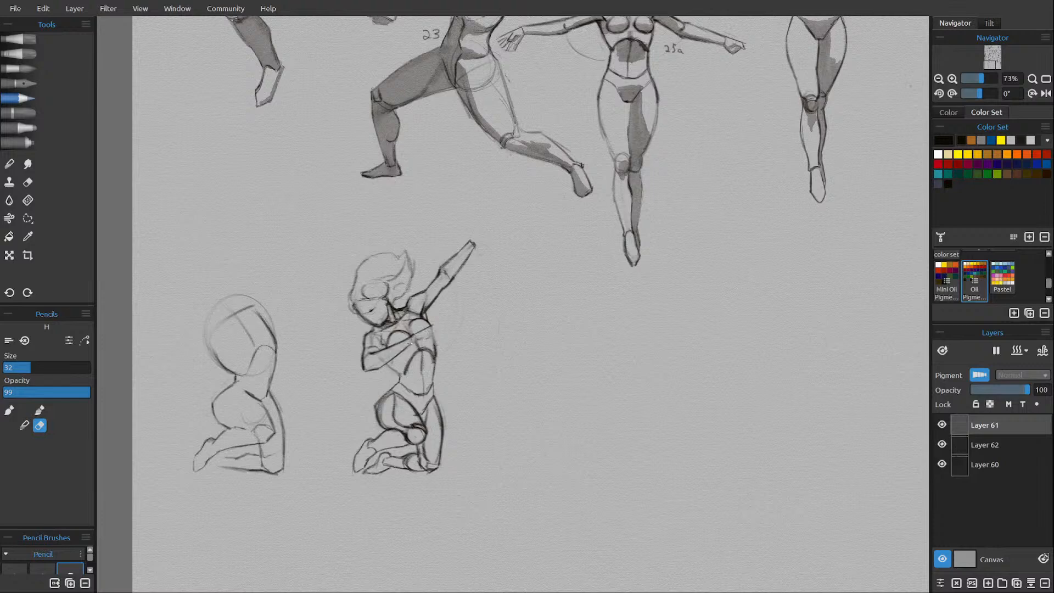
key("e")
left_click_drag(412, 335, 426, 328)
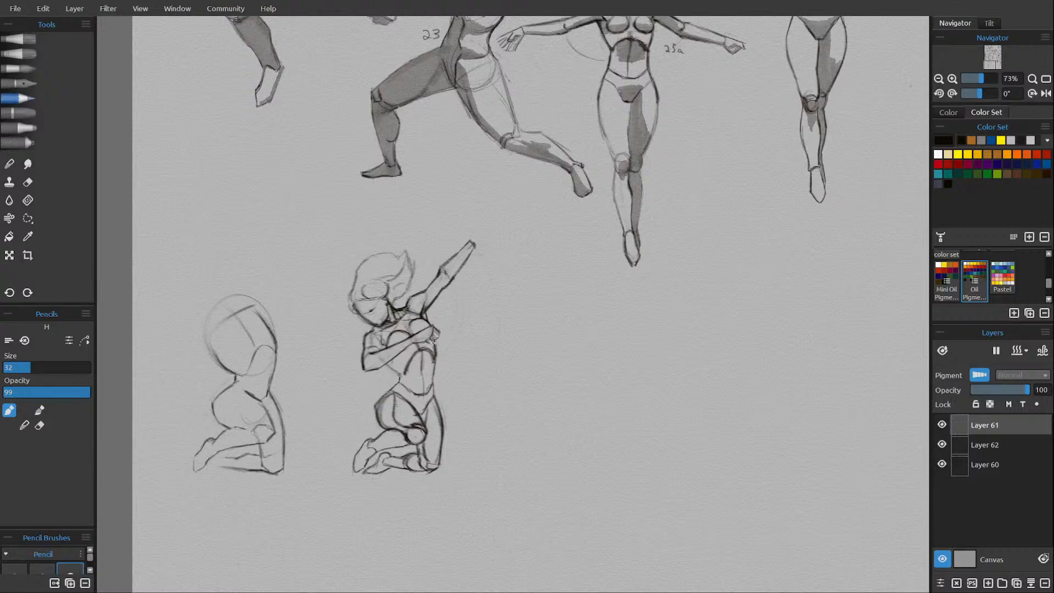
left_click_drag(434, 340, 438, 333)
key("e")
Refine the raised forearm's contours from elbow to wrist with pencil and eraser.
key("e")
key("e")
left_click_drag(453, 273, 456, 271)
key("e")
left_click_drag(470, 251, 471, 241)
key("e")
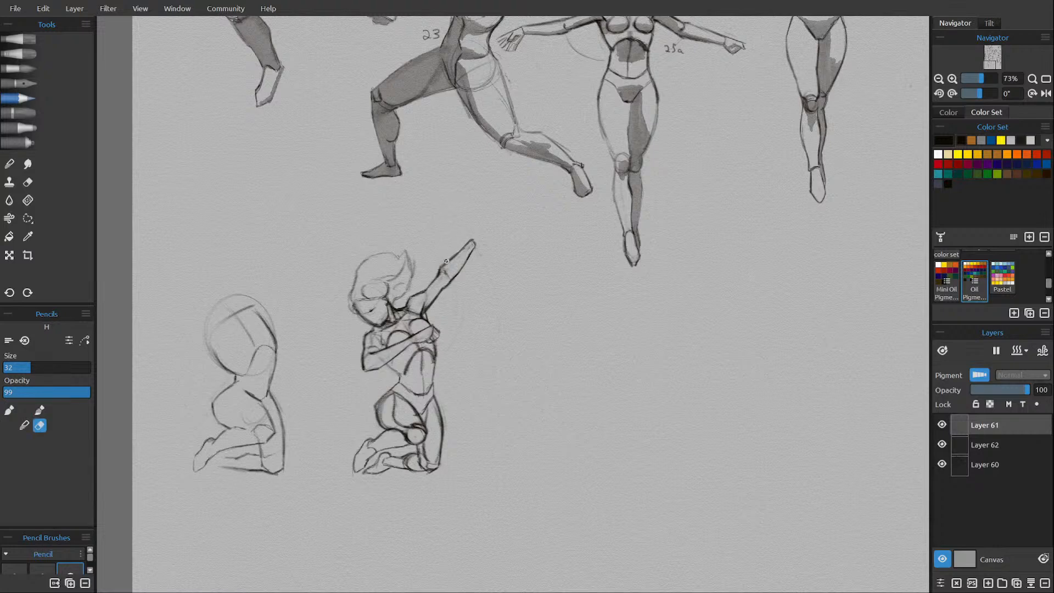
Draw the raised arm's open hand beyond the wrist, with a thumb and spread fingers.
key("e")
left_click_drag(472, 240, 484, 236)
key("e")
key("e")
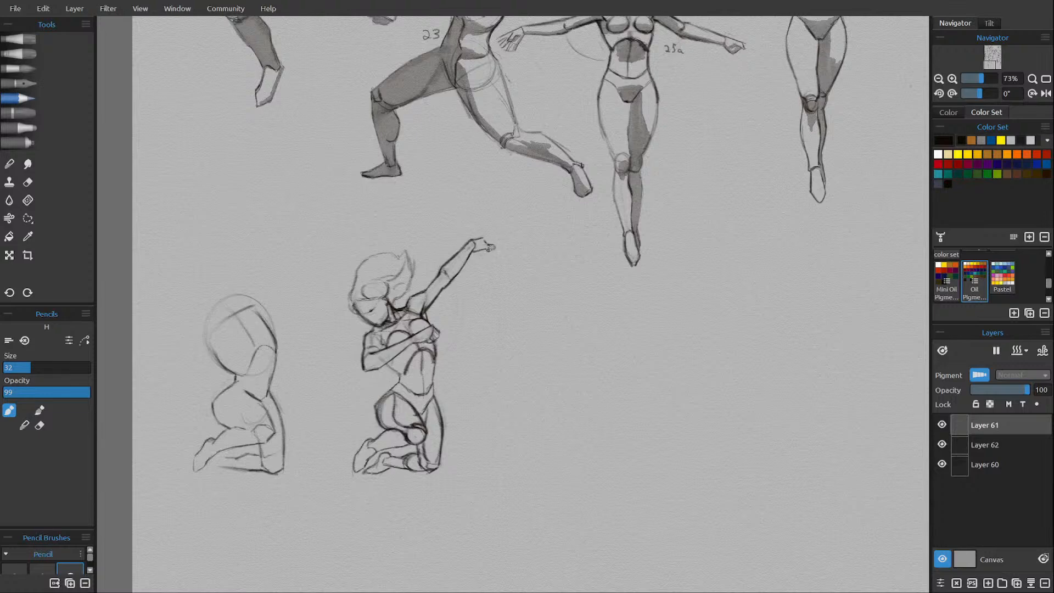
key("e")
key("e")
left_click_drag(482, 241, 487, 231)
Delete the rough kneeling sketch's layer and add a new top layer for shading with the watercolor Liner brush.
left_click(986, 449)
left_click(1046, 583)
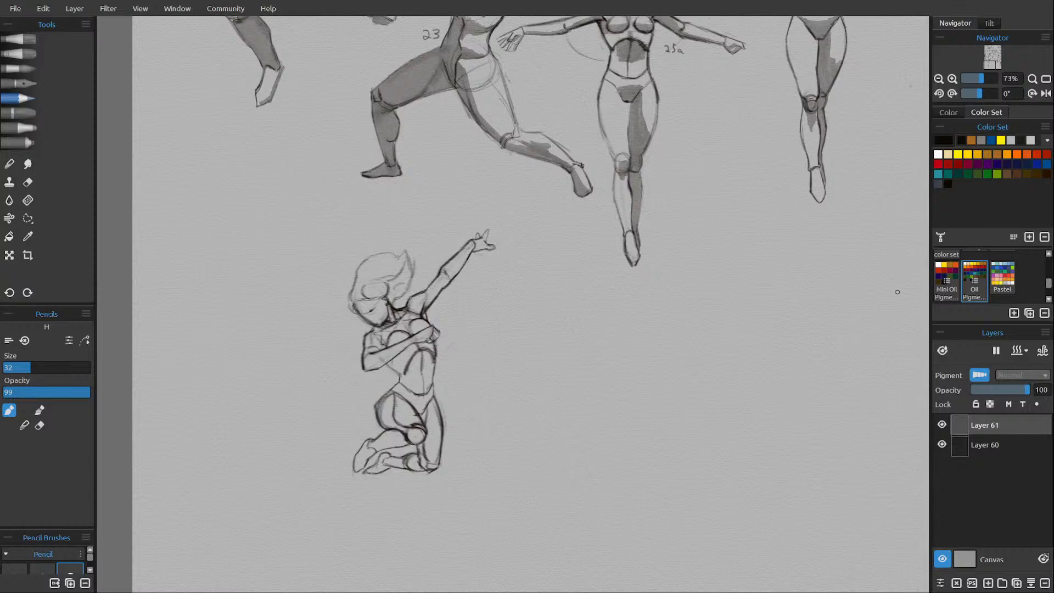
left_click(987, 583)
left_click(22, 70)
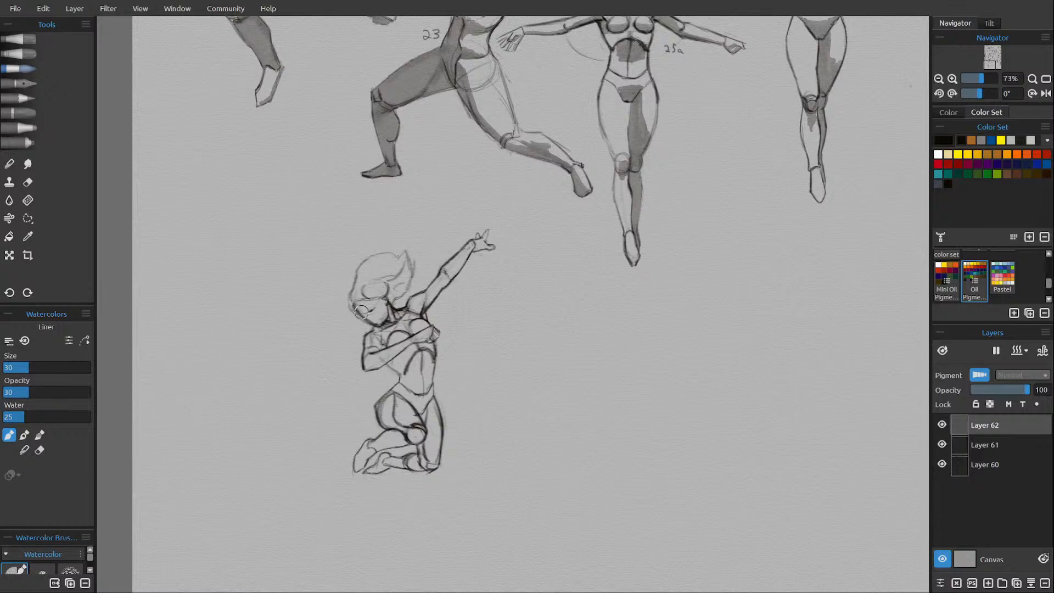
Pause watercolor diffusion and shade the kneeling figure's face, neck, chest and folded arm with the Liner brush.
mouse_move(361, 311)
left_mouse_down()
mouse_move(372, 281)
mouse_move(369, 296)
mouse_move(380, 291)
left_mouse_up()
left_click(993, 351)
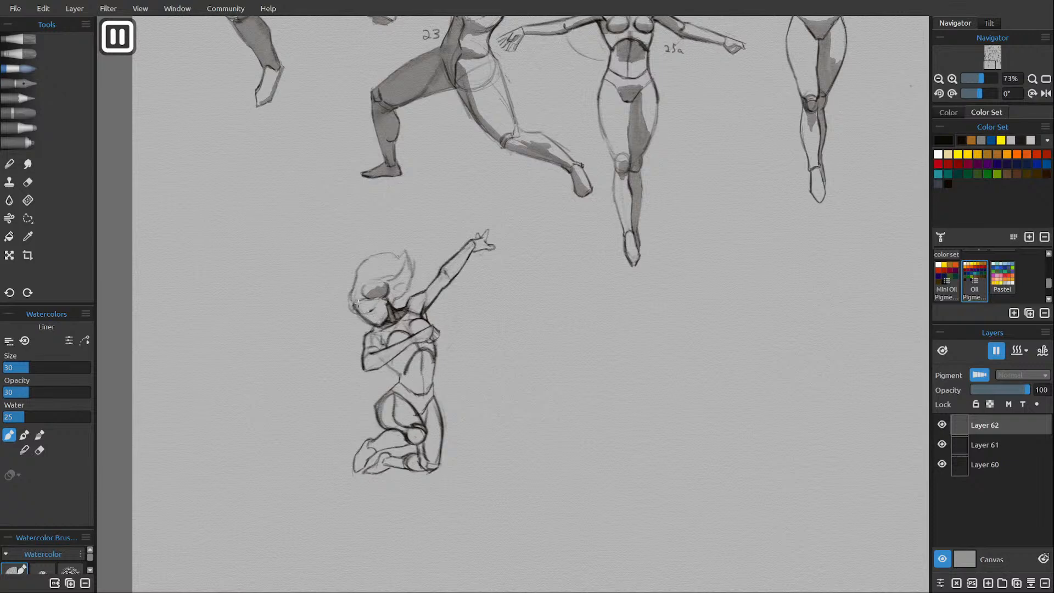
mouse_move(363, 303)
left_mouse_down()
mouse_move(387, 334)
mouse_move(382, 345)
left_mouse_up()
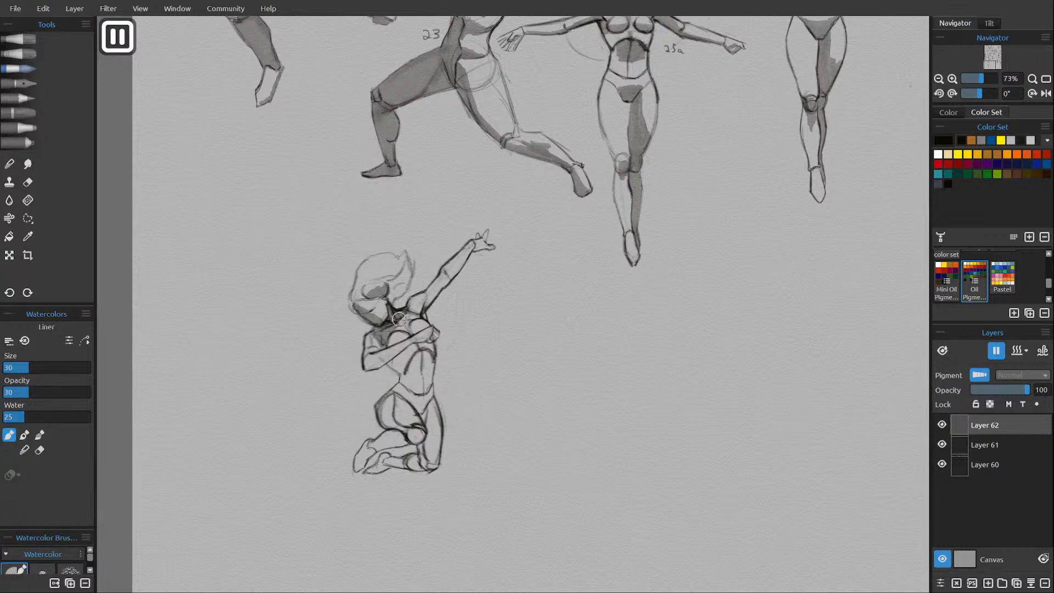
mouse_move(408, 308)
left_mouse_down()
mouse_move(399, 328)
mouse_move(393, 321)
mouse_move(408, 306)
left_mouse_up()
mouse_move(386, 341)
left_mouse_down()
mouse_move(410, 325)
mouse_move(397, 369)
left_mouse_up()
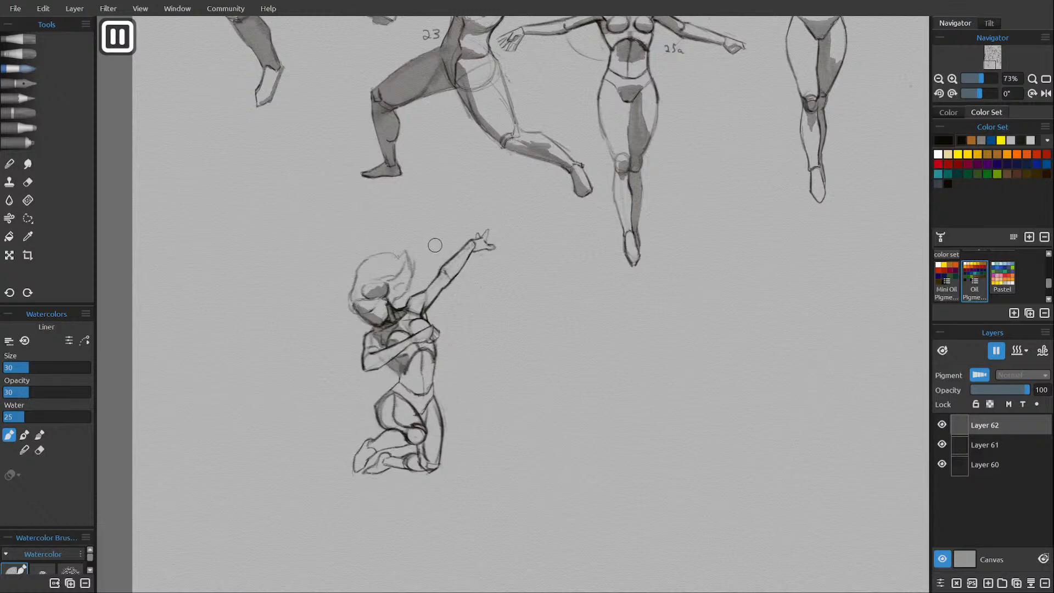
mouse_move(377, 330)
left_mouse_down()
mouse_move(367, 357)
mouse_move(388, 355)
mouse_move(370, 368)
mouse_move(426, 340)
left_mouse_up()
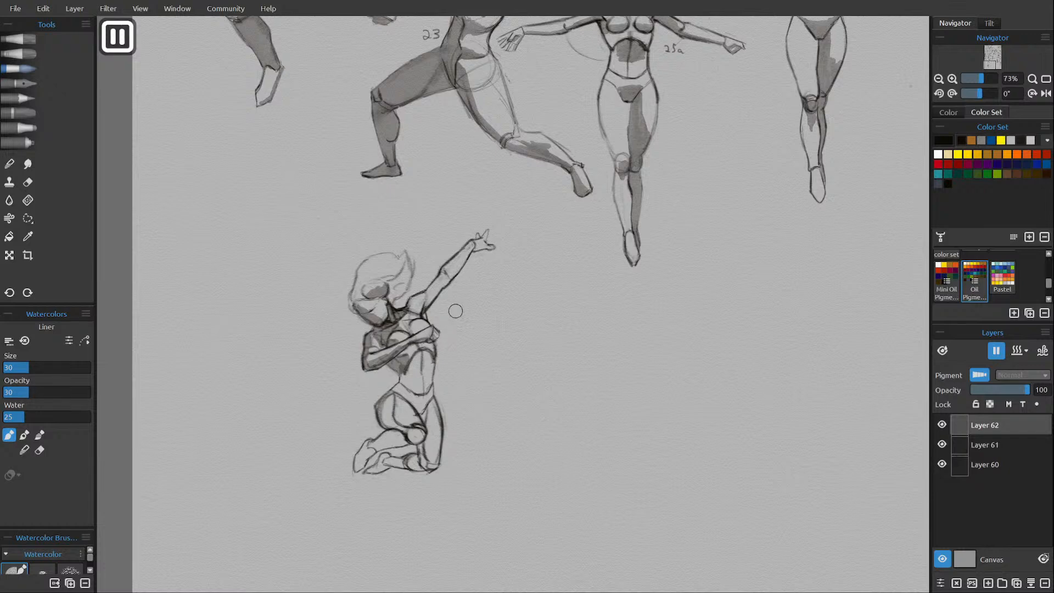
Shade the raised arm's underside, its hand and the upper abdomen with the Liner brush.
mouse_move(446, 286)
left_mouse_down()
mouse_move(424, 306)
mouse_move(473, 248)
mouse_move(421, 305)
mouse_move(427, 317)
left_mouse_up()
left_click_drag(486, 245, 483, 250)
mouse_move(434, 358)
left_mouse_down()
mouse_move(436, 347)
mouse_move(408, 369)
mouse_move(421, 349)
mouse_move(435, 359)
mouse_move(406, 369)
mouse_move(425, 364)
mouse_move(420, 352)
mouse_move(430, 362)
mouse_move(406, 371)
mouse_move(416, 352)
mouse_move(416, 363)
left_mouse_up()
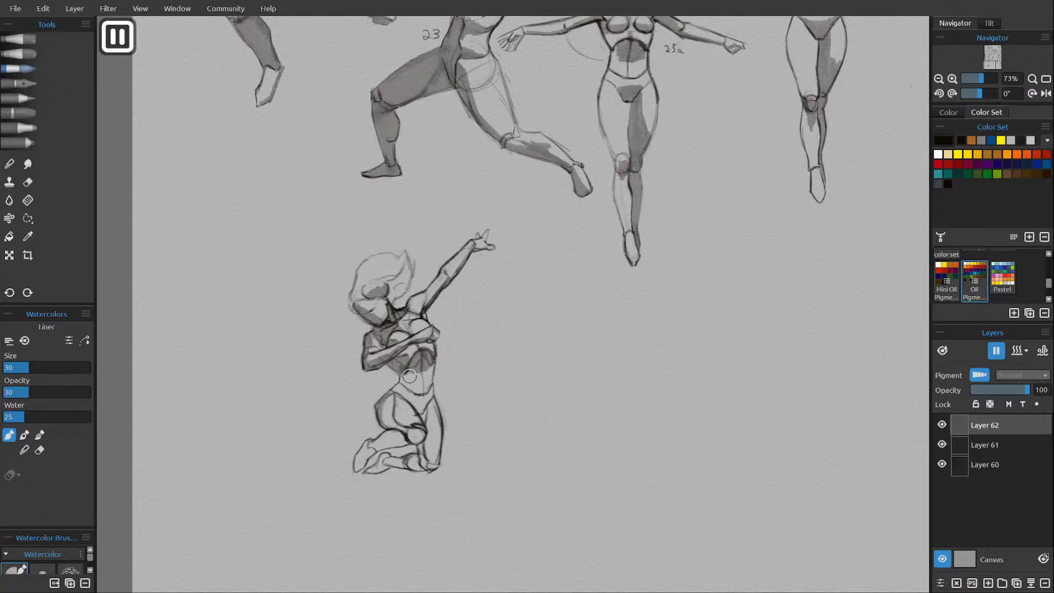
Add a layer, hide the first shading layer, and shade the abdomen's side, hips and folded legs in watercolor.
left_click(988, 583)
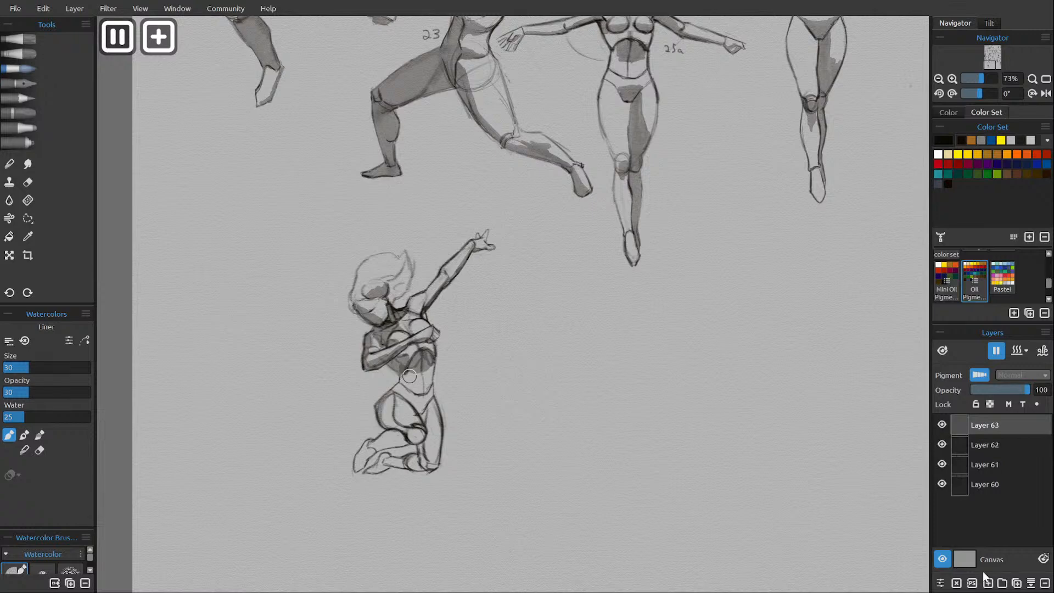
left_click(941, 445)
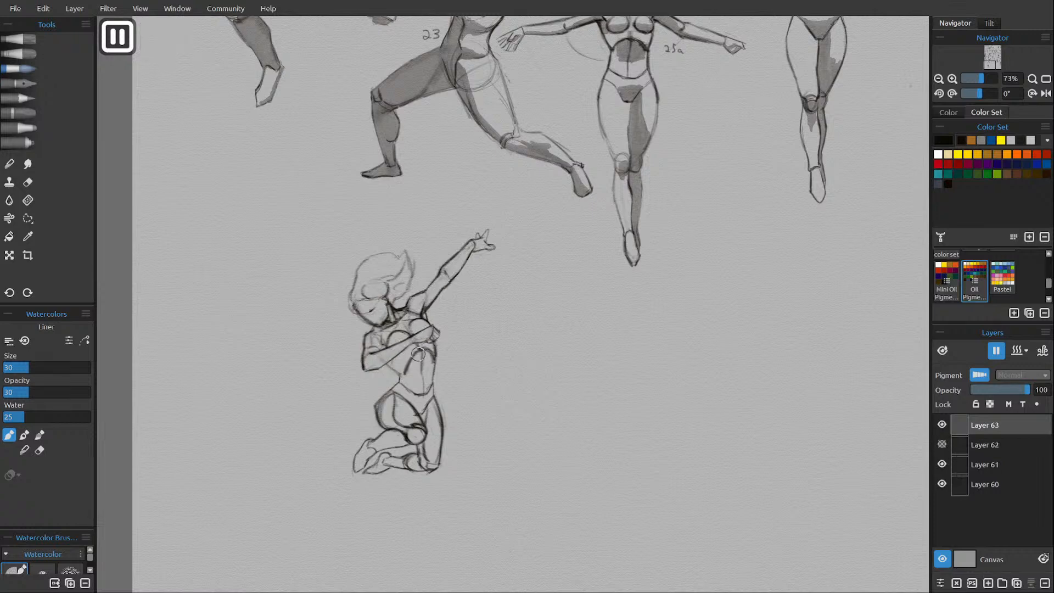
mouse_move(412, 373)
left_mouse_down()
mouse_move(430, 354)
mouse_move(425, 370)
mouse_move(433, 356)
mouse_move(433, 385)
mouse_move(420, 358)
mouse_move(427, 387)
mouse_move(420, 353)
mouse_move(429, 449)
mouse_move(425, 418)
mouse_move(408, 402)
mouse_move(437, 438)
mouse_move(428, 425)
mouse_move(437, 465)
left_mouse_up()
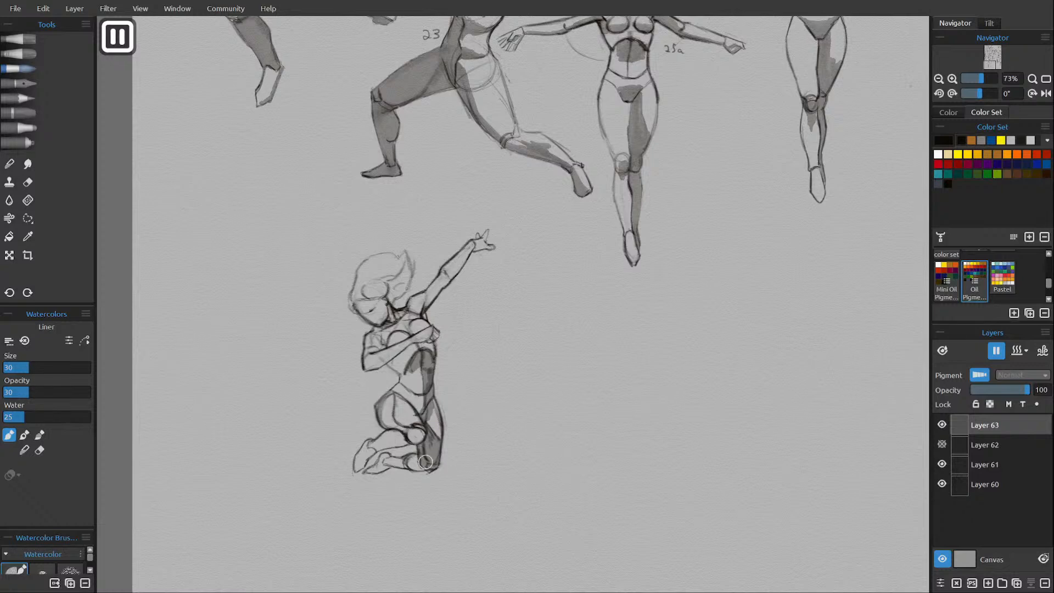
left_click_drag(425, 462, 418, 465)
mouse_move(401, 463)
left_mouse_down()
mouse_move(379, 466)
mouse_move(386, 456)
mouse_move(367, 451)
left_mouse_up()
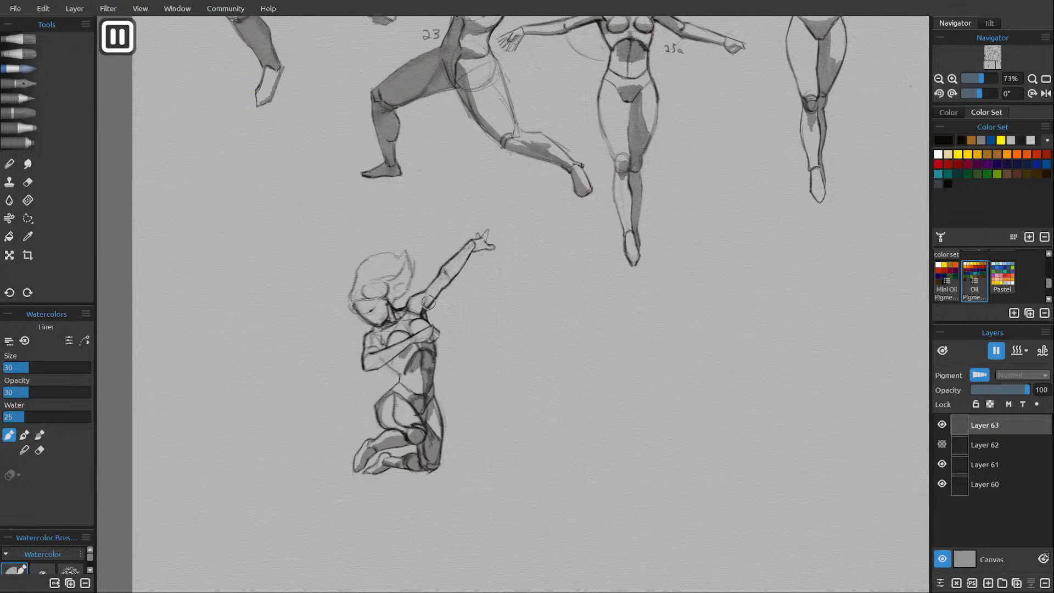
Shade the raised arm's underside, neck, face and back of the hair in watercolor, undoing a stray stroke.
left_click_drag(429, 303, 482, 241)
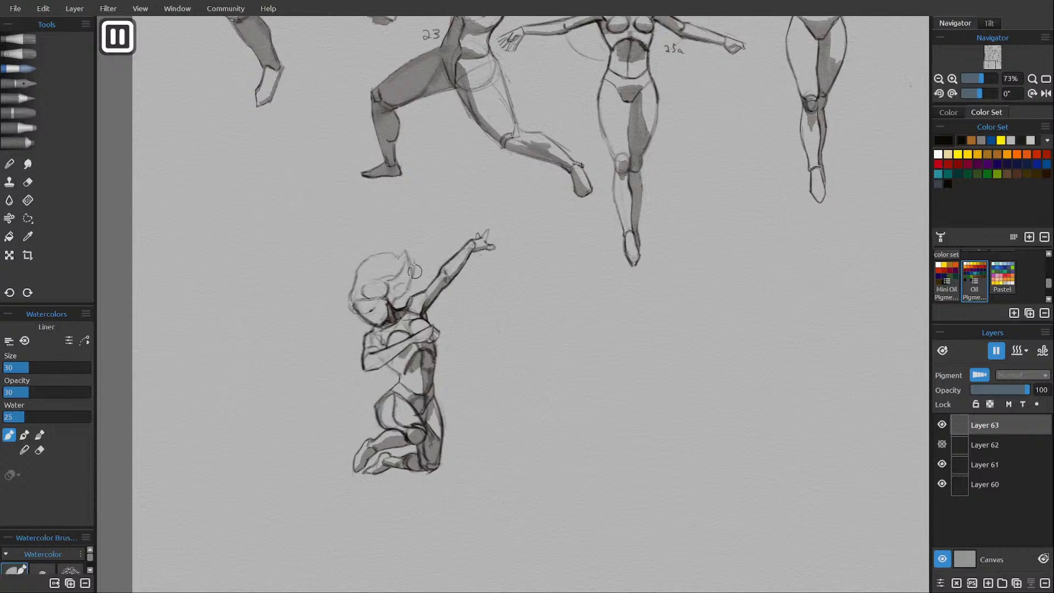
key("ctrl+z")
mouse_move(400, 320)
left_mouse_down()
mouse_move(407, 311)
mouse_move(384, 328)
left_mouse_up()
left_click_drag(390, 330, 382, 333)
left_click_drag(364, 315, 381, 322)
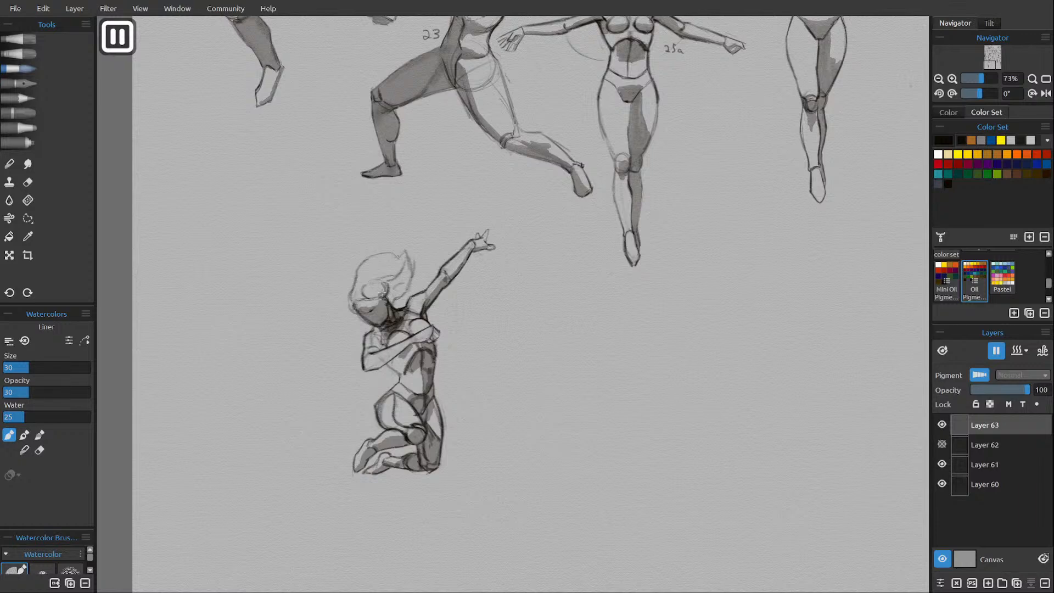
mouse_move(386, 294)
left_mouse_down()
mouse_move(408, 263)
mouse_move(402, 289)
left_mouse_up()
left_click_drag(312, 213, 335, 244)
mouse_move(335, 244)
left_mouse_down()
mouse_move(311, 234)
mouse_move(333, 216)
left_mouse_up()
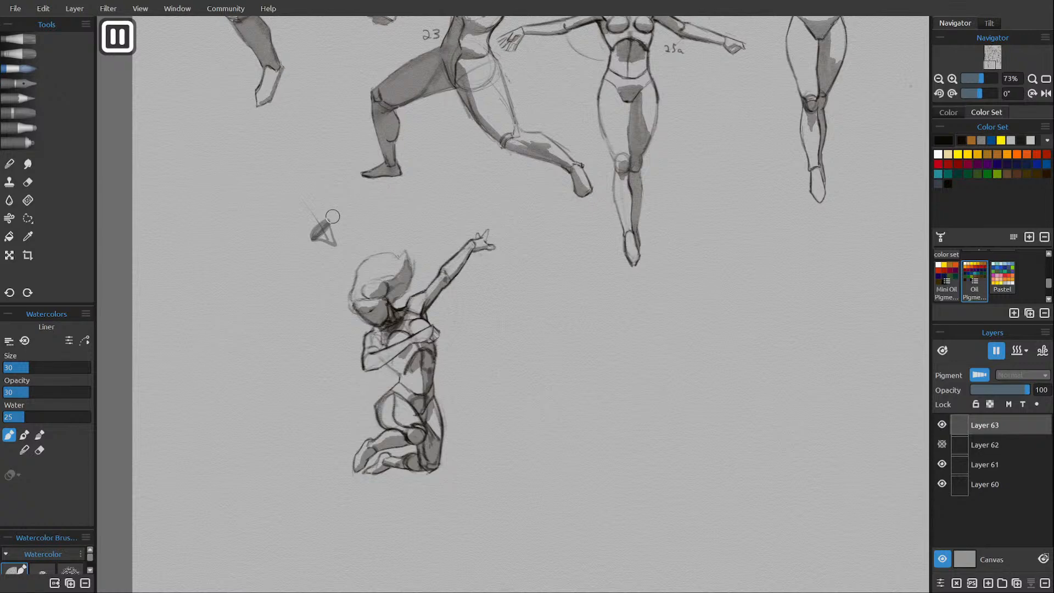
key("ctrl+z")
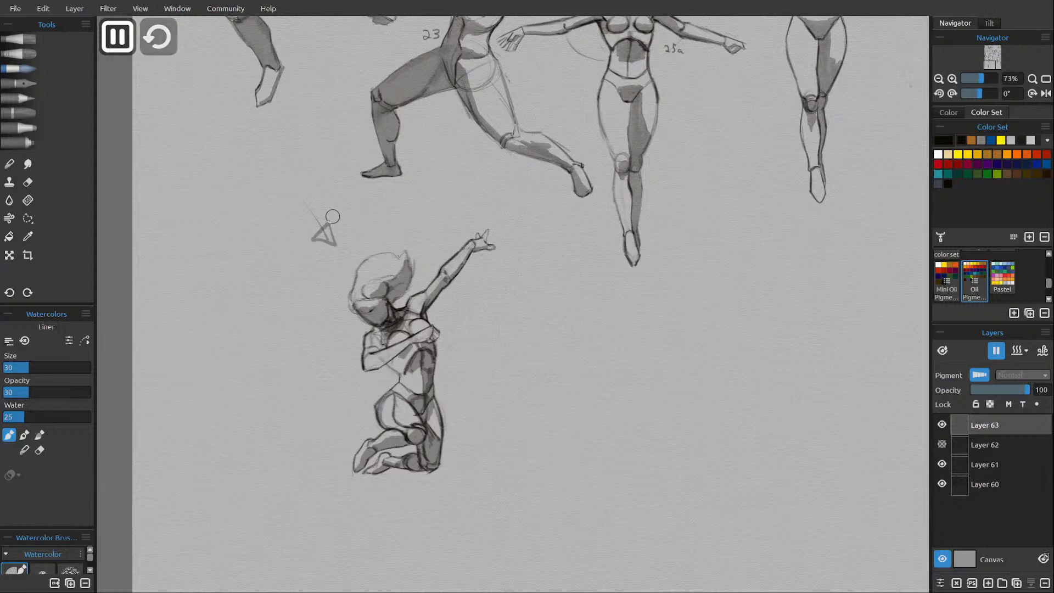
key("ctrl+z")
key("ctrl+z")
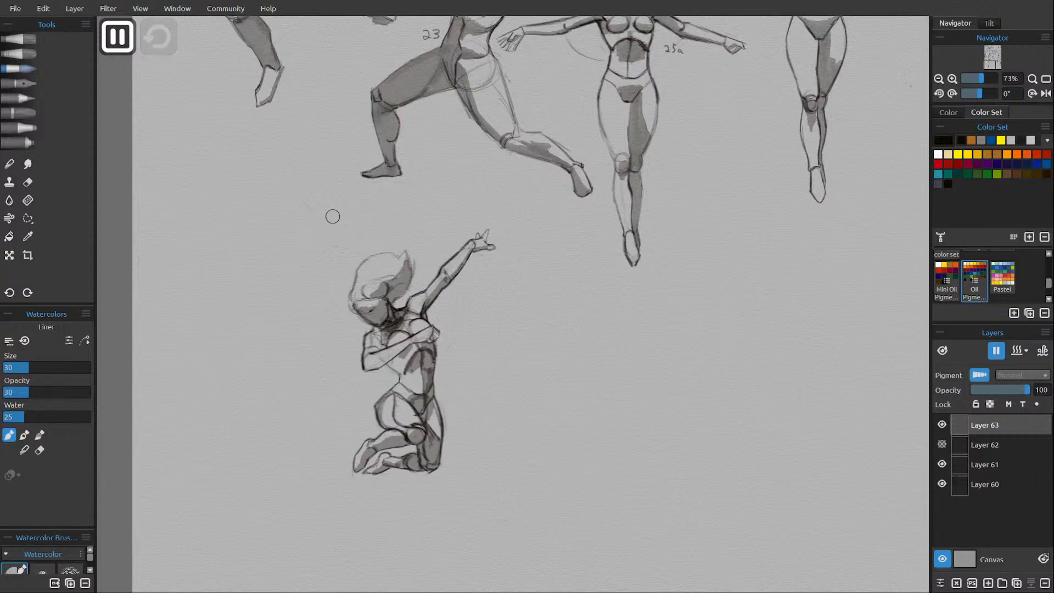
Resume watercolor diffusion, shade the folded arm from elbow to hand, and switch to the soft smudge brush.
left_click(997, 350)
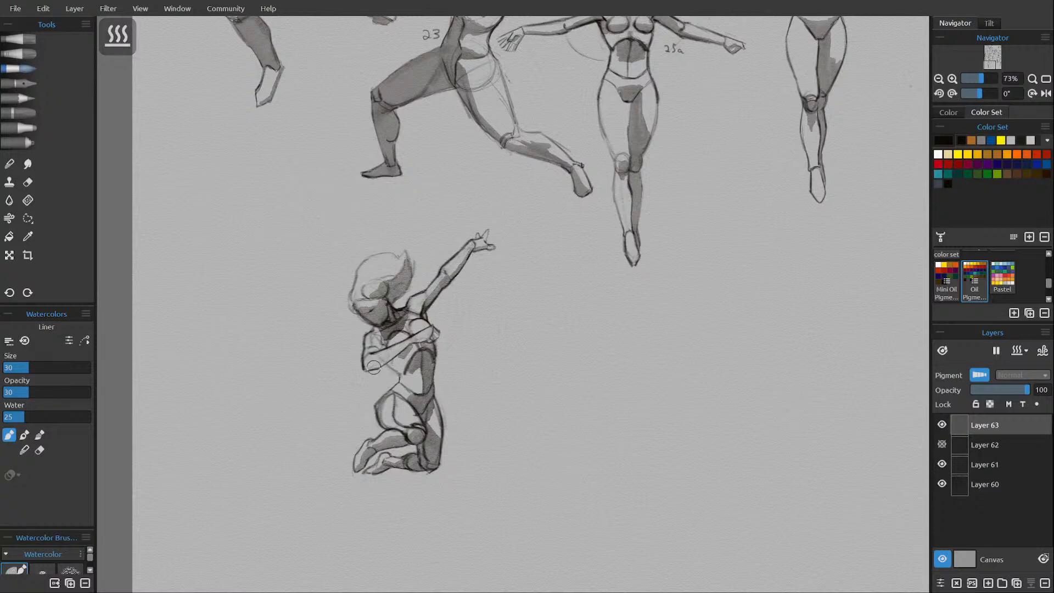
mouse_move(372, 367)
left_mouse_down()
mouse_move(432, 339)
mouse_move(439, 324)
left_mouse_up()
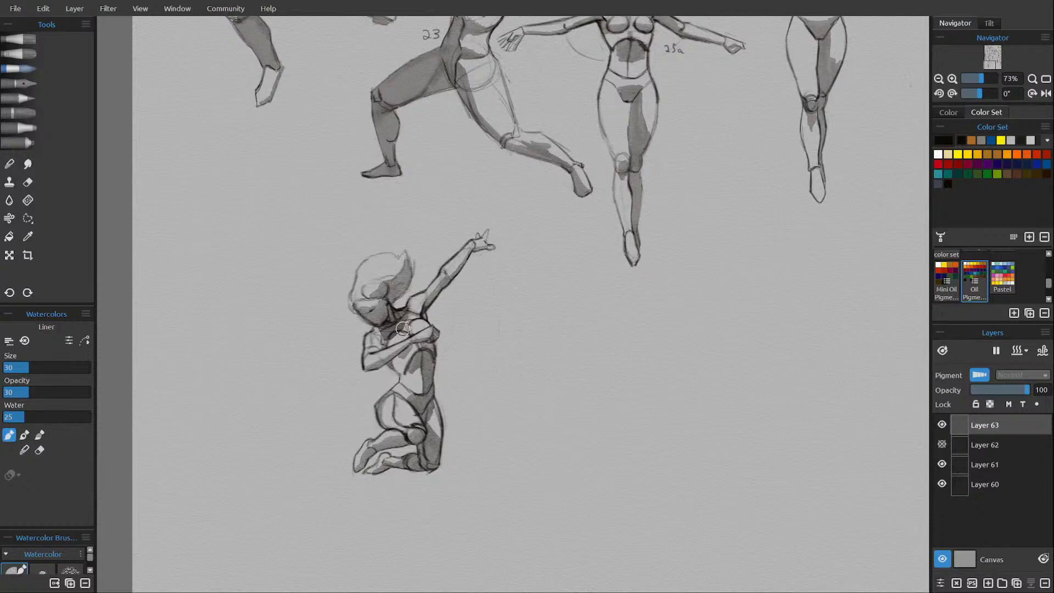
key("s")
key("f")
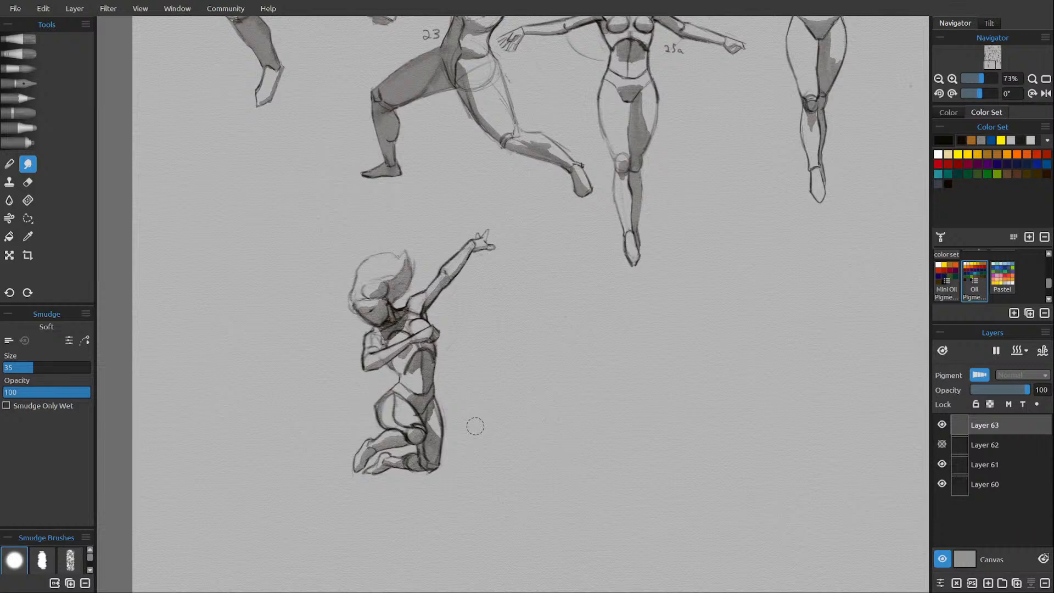
Switch back to the H pencil, compare both shading versions, and delete the hidden first shading layer.
left_click(25, 100)
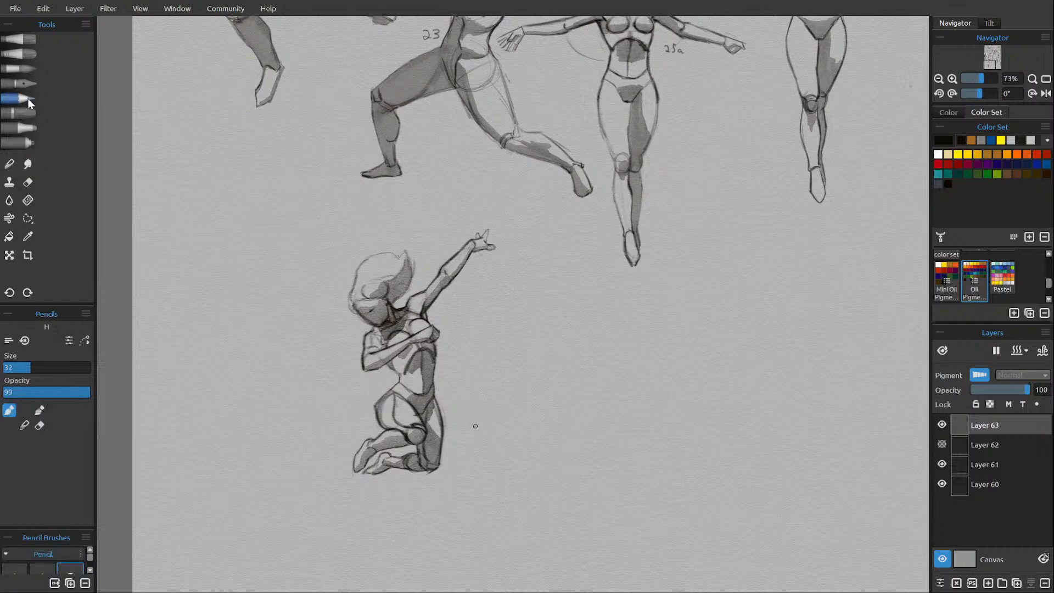
left_click(942, 443)
left_click(942, 443)
left_click(1045, 582)
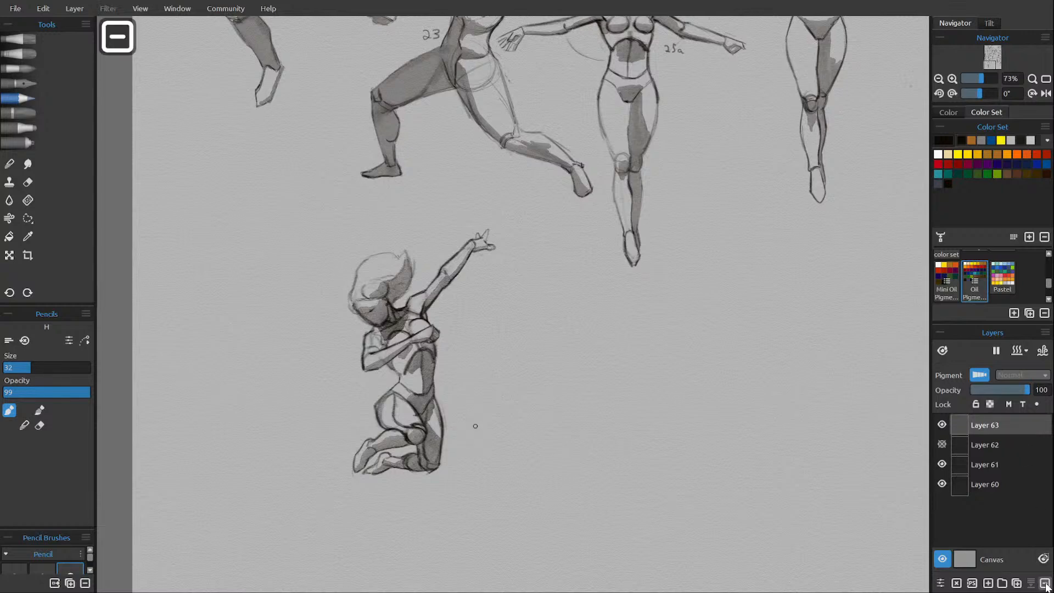
left_click(941, 424)
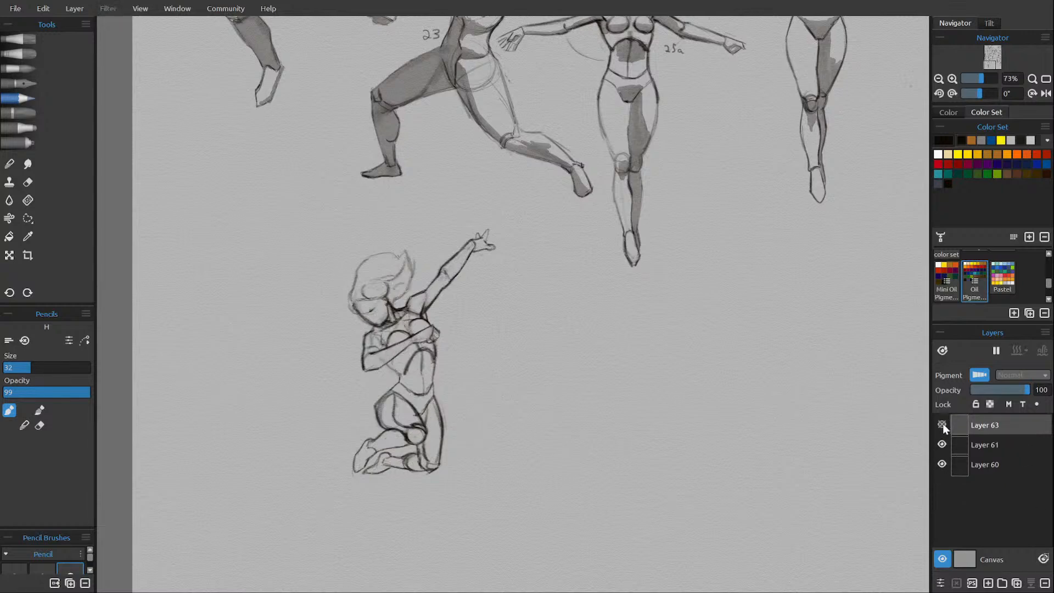
left_click(942, 425)
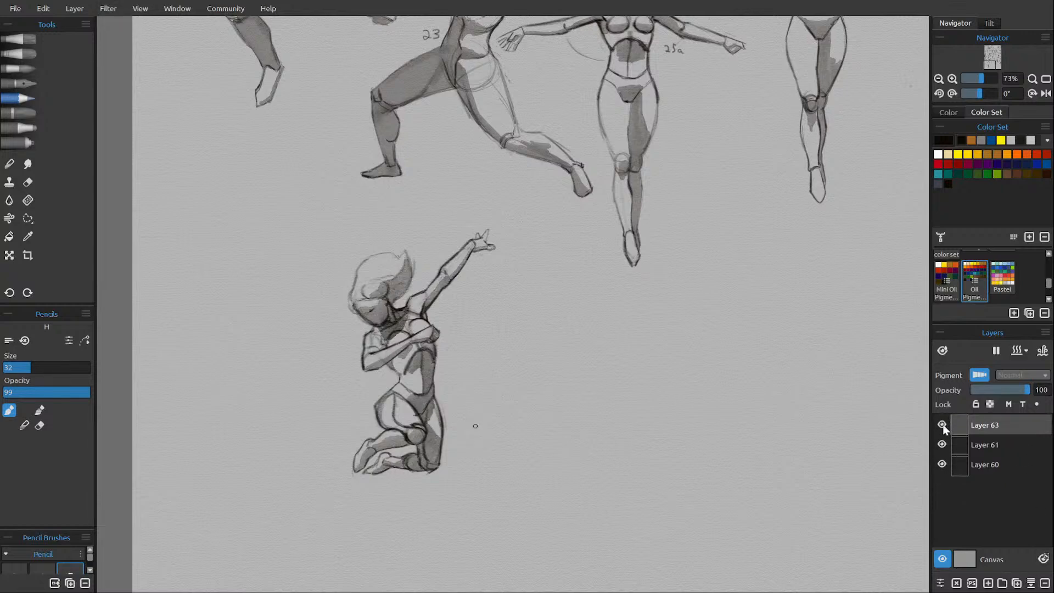
Merge the remaining shading layer with the kneeling figure's outline layer and check the combined layer by toggling its visibility.
left_click(1030, 583)
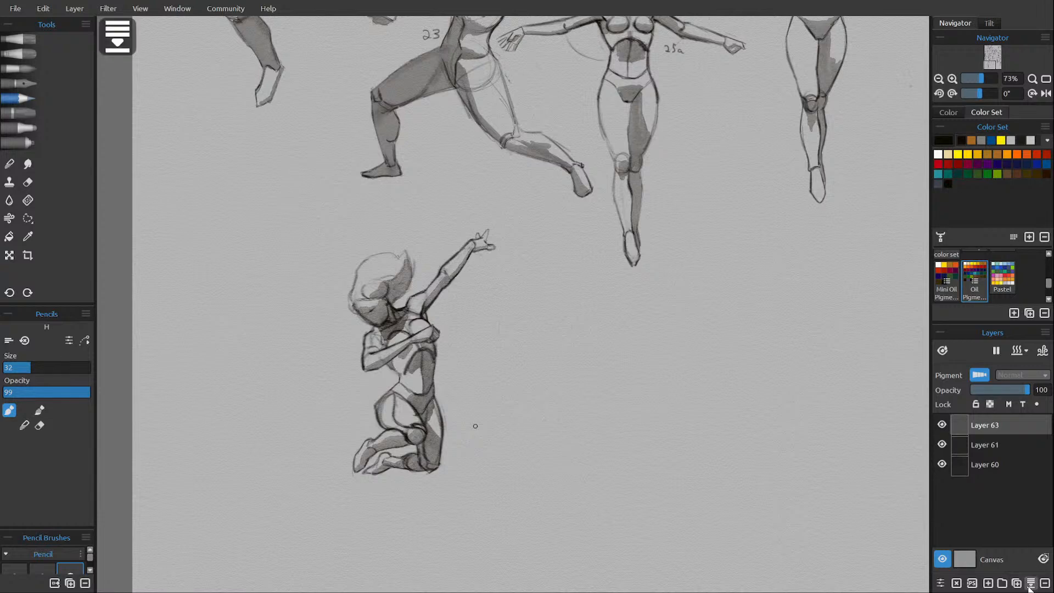
left_click(942, 425)
left_click(941, 424)
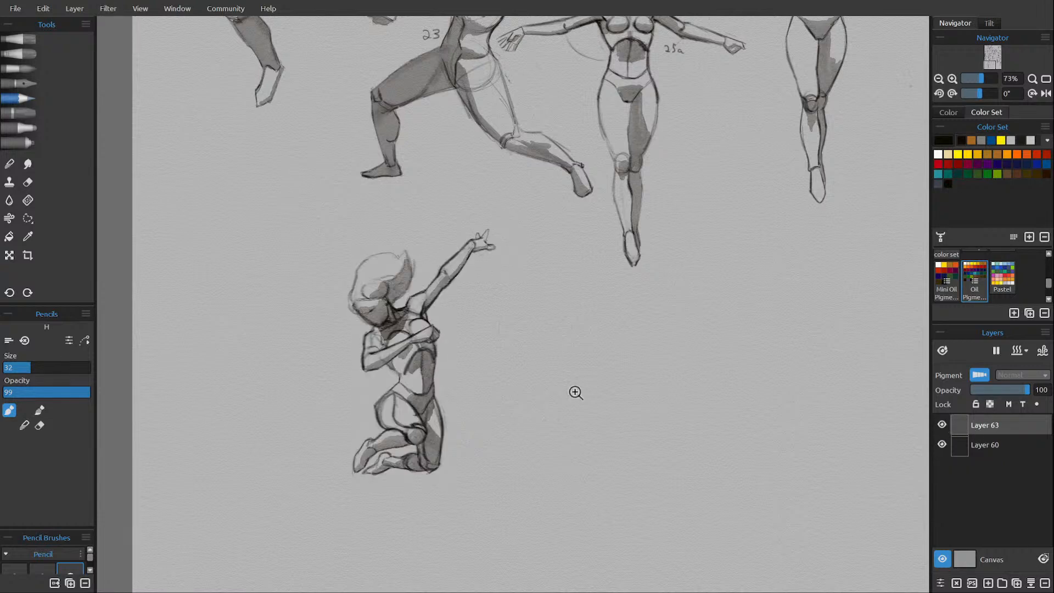
Write the number 27 beside the kneeling figure's waist, on the side opposite the raised arm.
scroll(561, 416, "down", 4)
left_click_drag(562, 417, 512, 410)
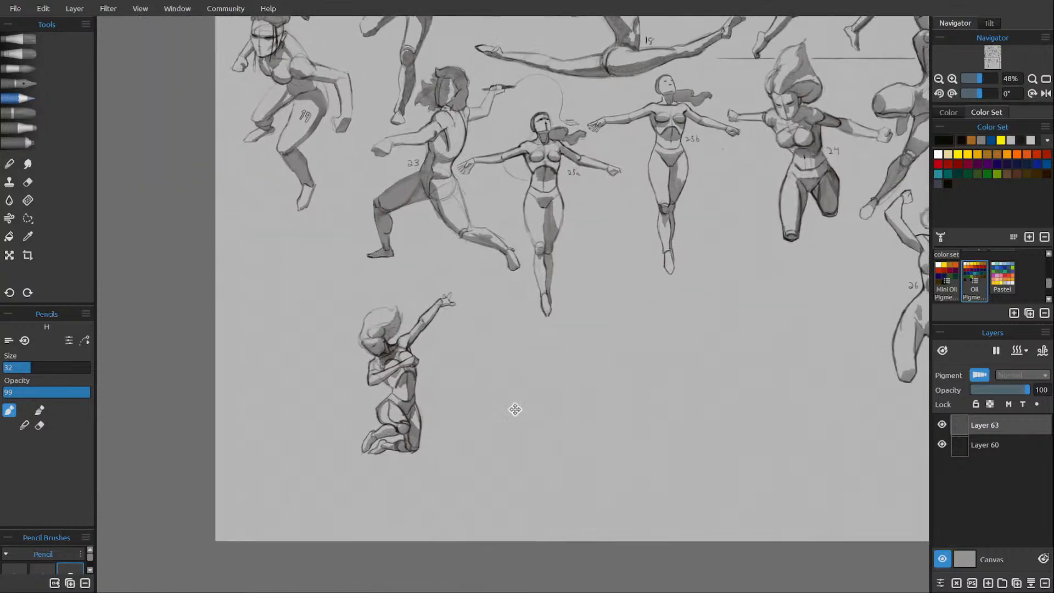
scroll(501, 376, "up", 1)
scroll(442, 373, "up", 3)
scroll(443, 373, "up", 1)
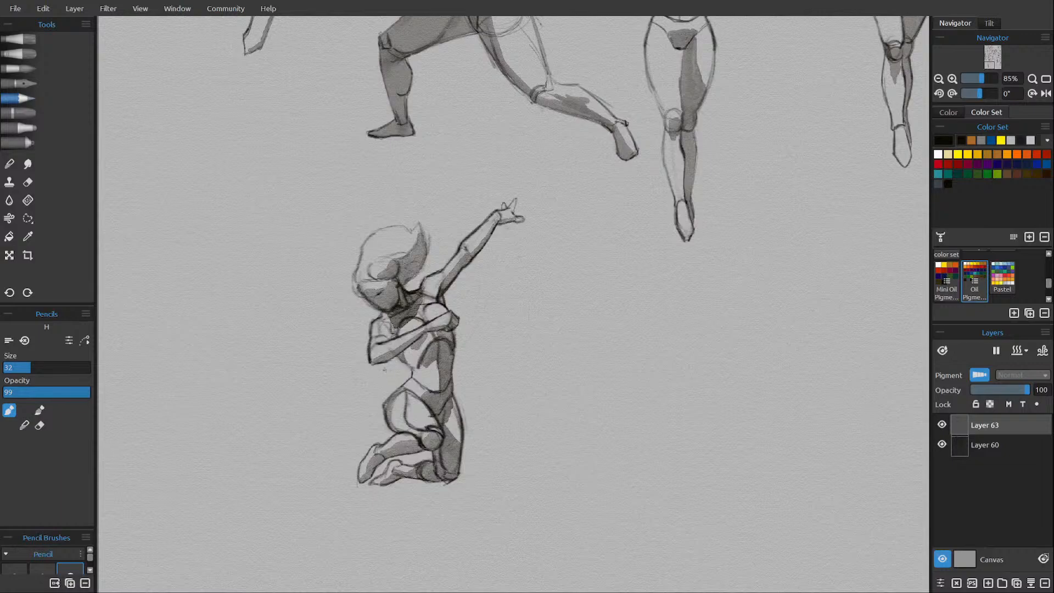
mouse_move(384, 372)
left_mouse_down()
mouse_move(392, 381)
mouse_move(401, 372)
left_mouse_up()
scroll(488, 379, "down", 4)
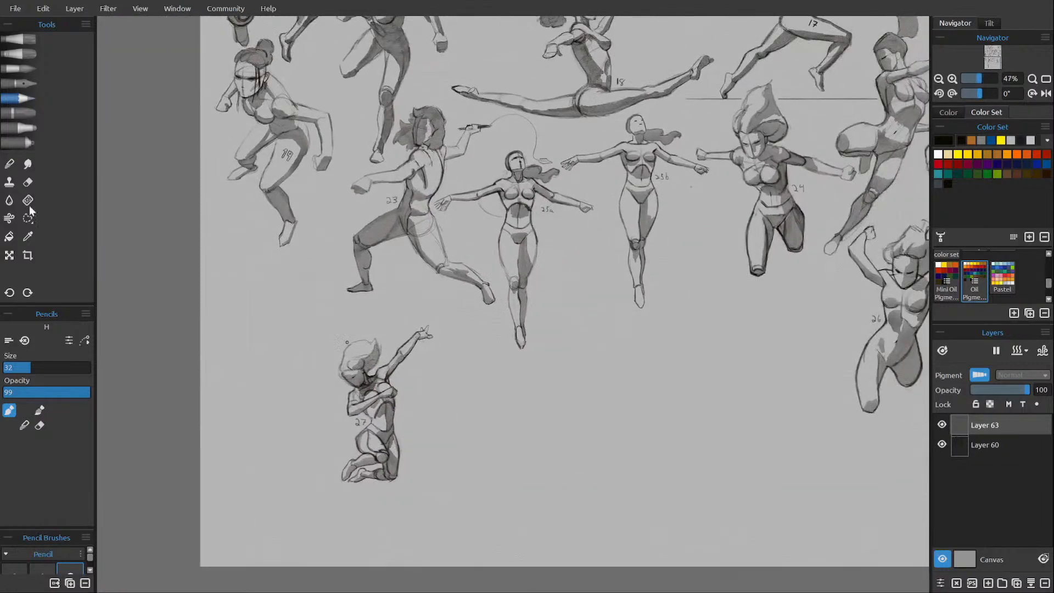
Move kneeling figure 27 with the Transform tool into the gap beneath figure 19, near the sheet's side edge.
left_click(9, 255)
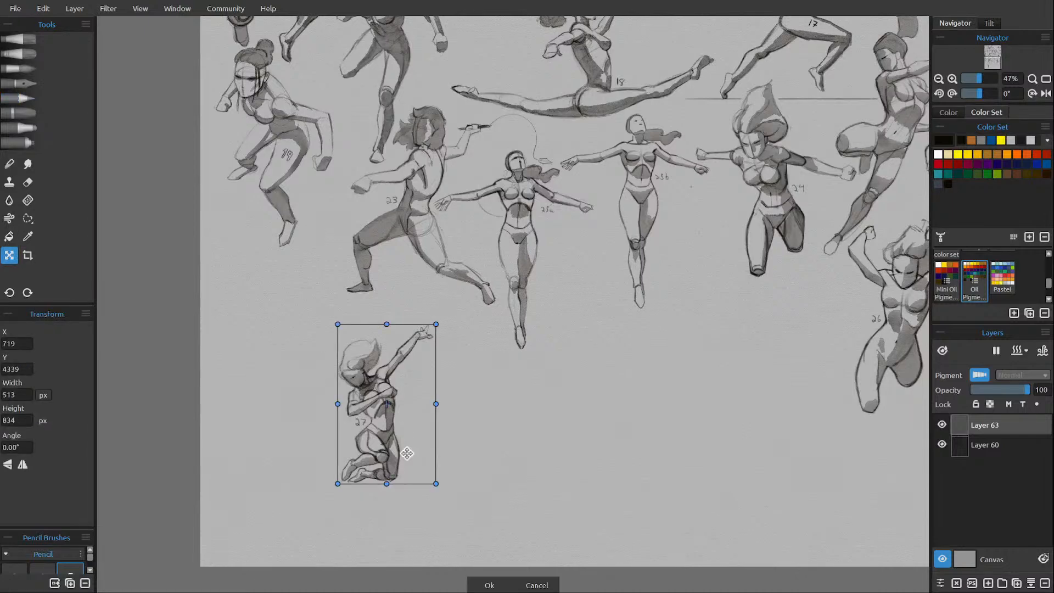
left_click_drag(407, 453, 286, 369)
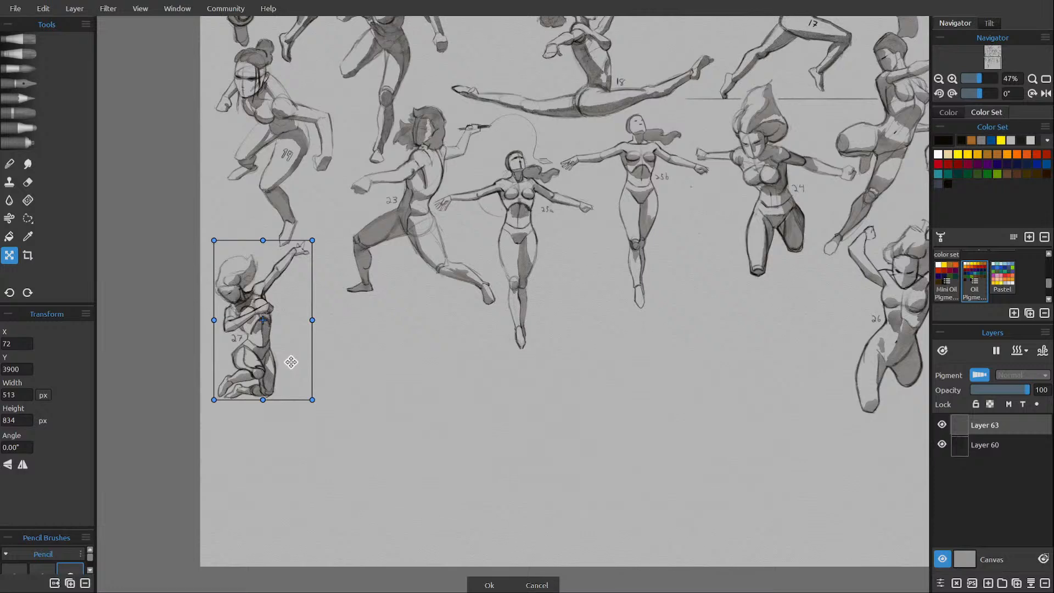
key("Return")
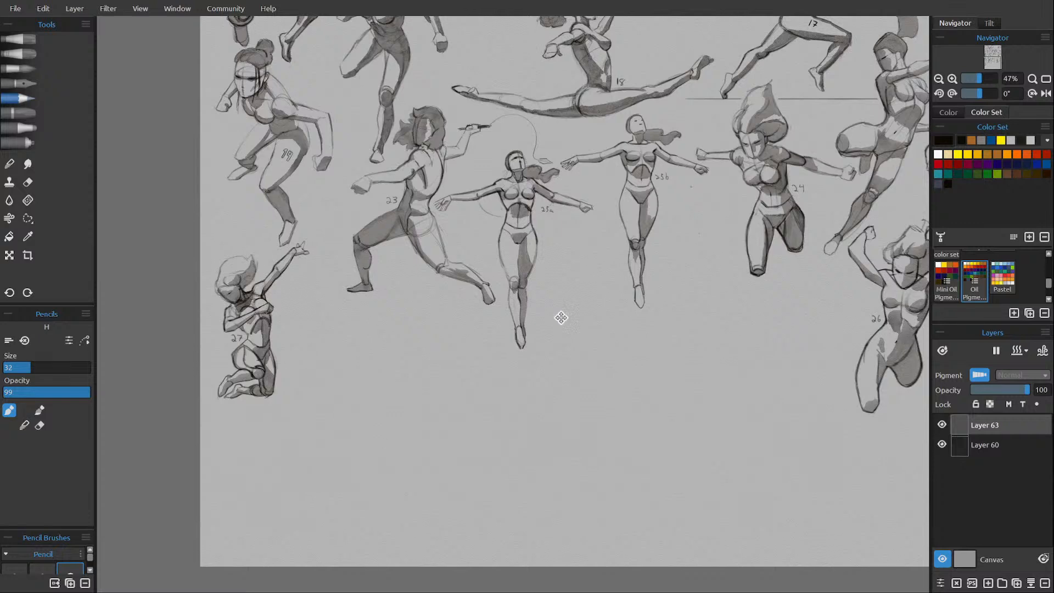
Check the kneeling figure's layer by toggling its visibility, merge it into the layer below, and add a new layer.
left_click_drag(560, 315, 575, 380)
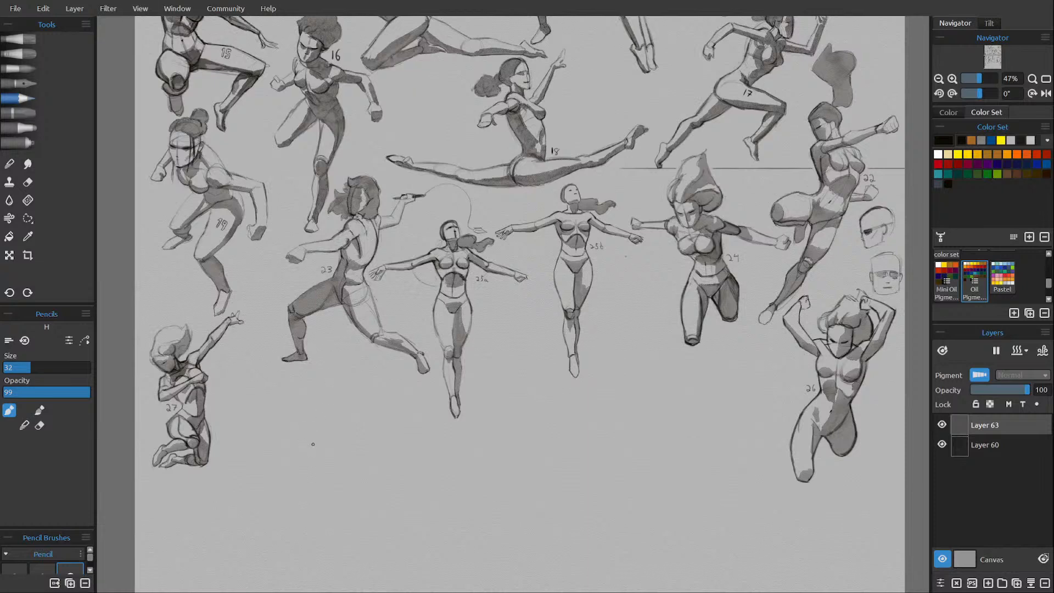
scroll(312, 444, "up", 1)
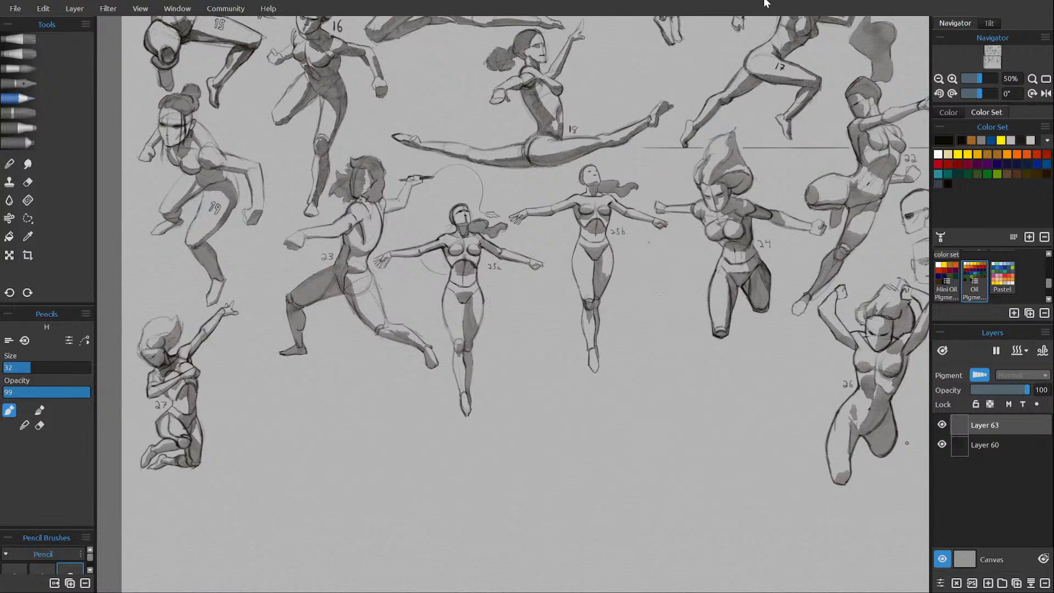
left_click_drag(337, 466, 336, 423)
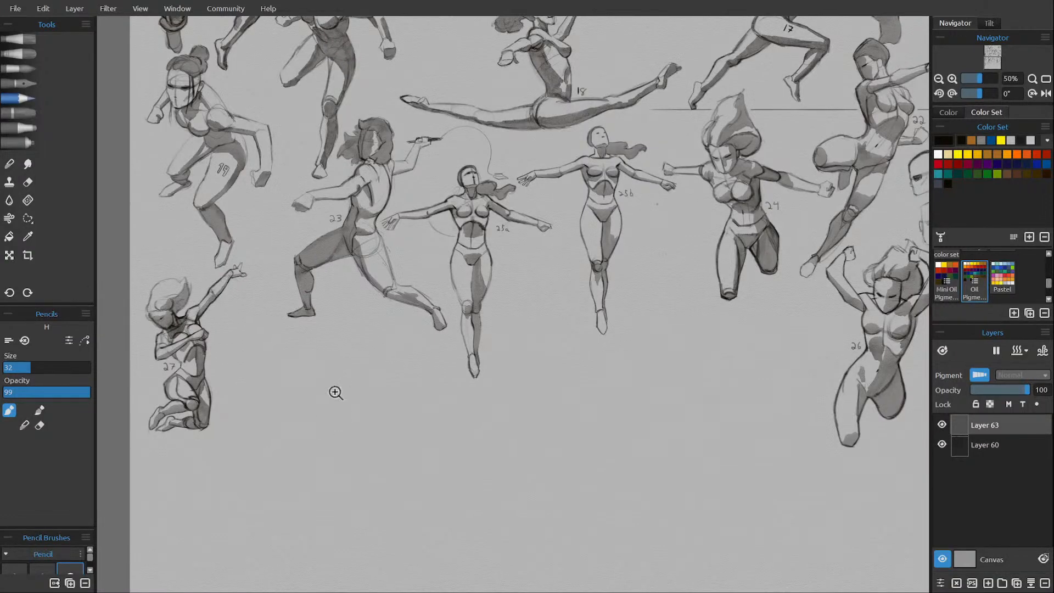
scroll(337, 393, "up", 2)
scroll(351, 398, "up", 2)
left_click_drag(364, 406, 380, 307)
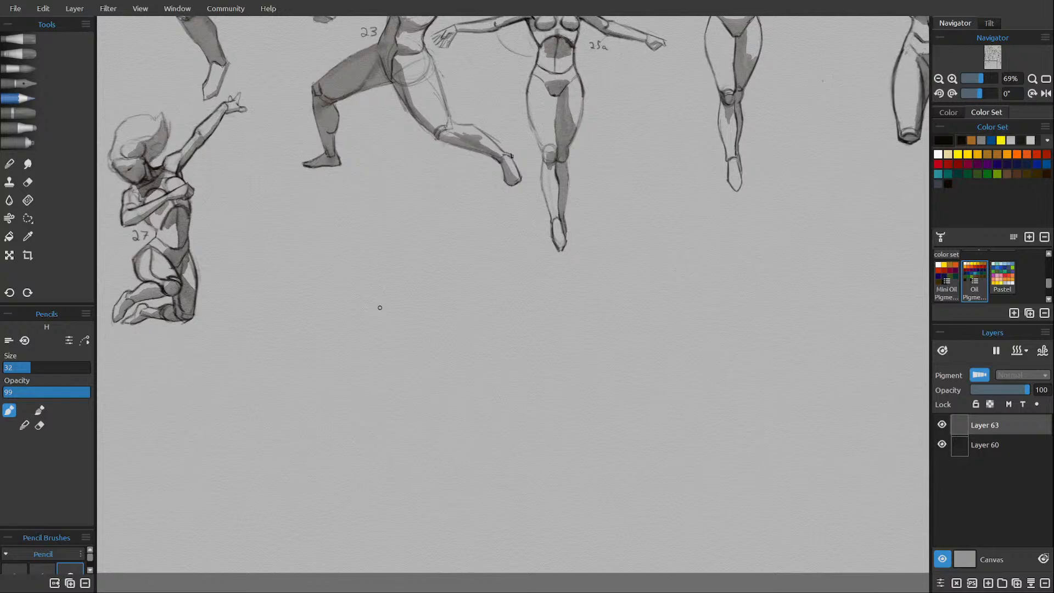
left_click(942, 423)
left_click(941, 423)
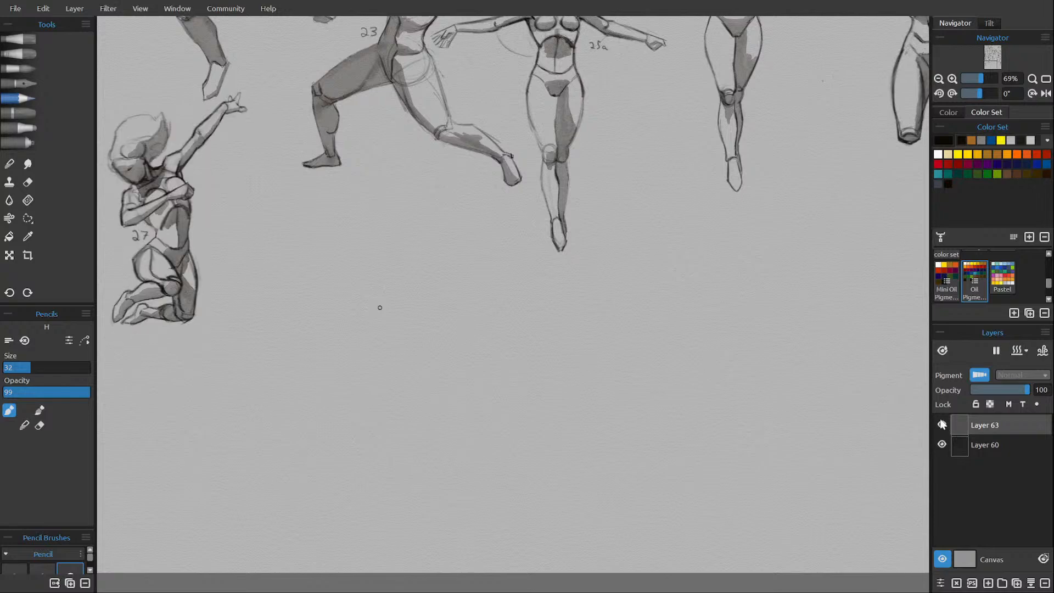
left_click(1031, 582)
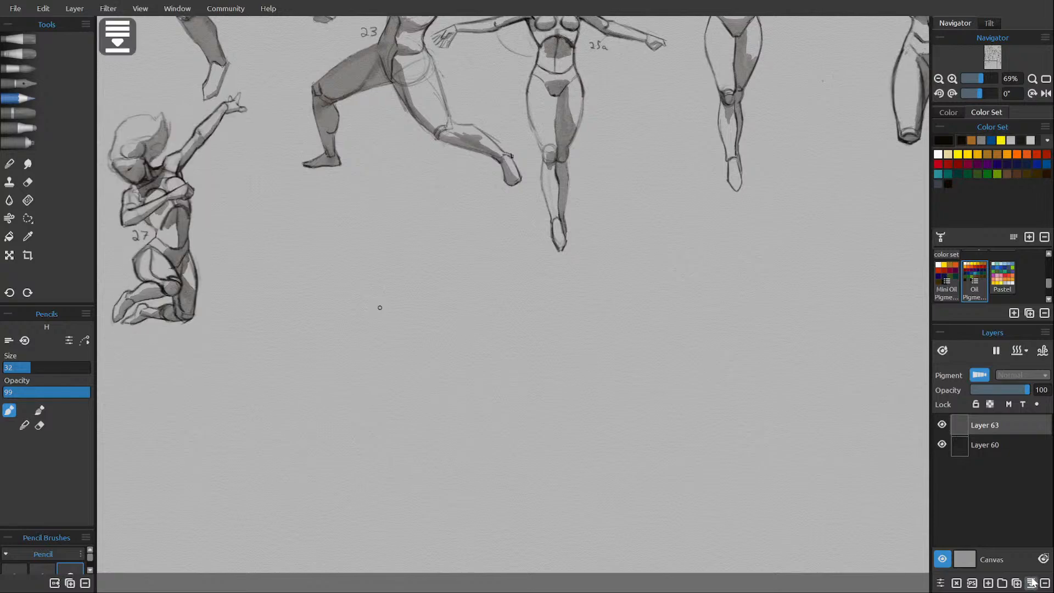
left_click(987, 583)
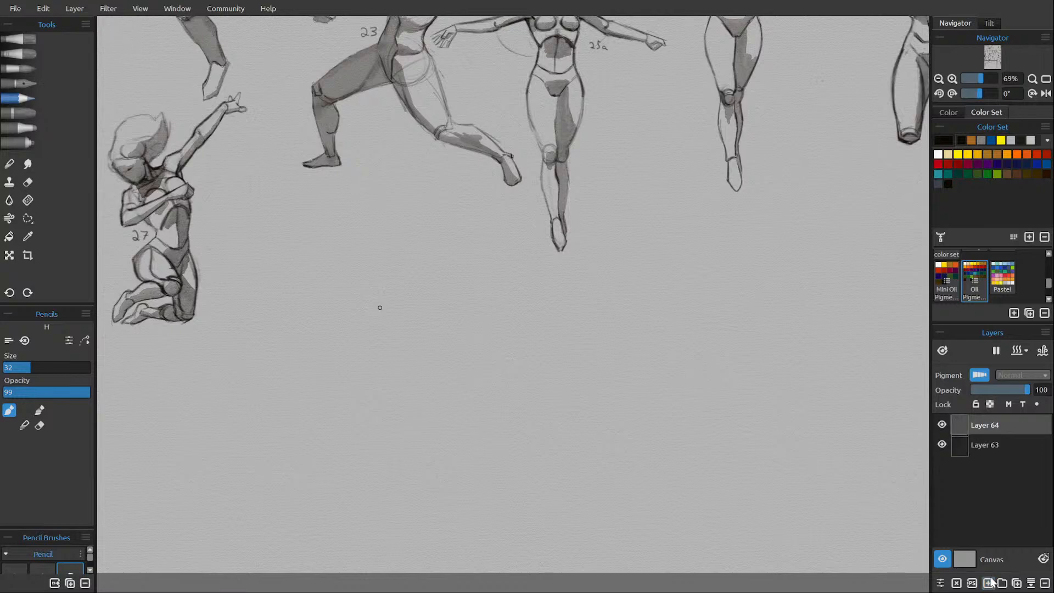
left_click(990, 581)
Sketch a new torso's shoulder line and far side beside figure 27, and correct the chest edge nearer that figure.
left_click_drag(338, 286, 326, 322)
mouse_move(351, 283)
left_mouse_down()
mouse_move(404, 291)
mouse_move(342, 284)
left_mouse_up()
left_click_drag(393, 289, 405, 307)
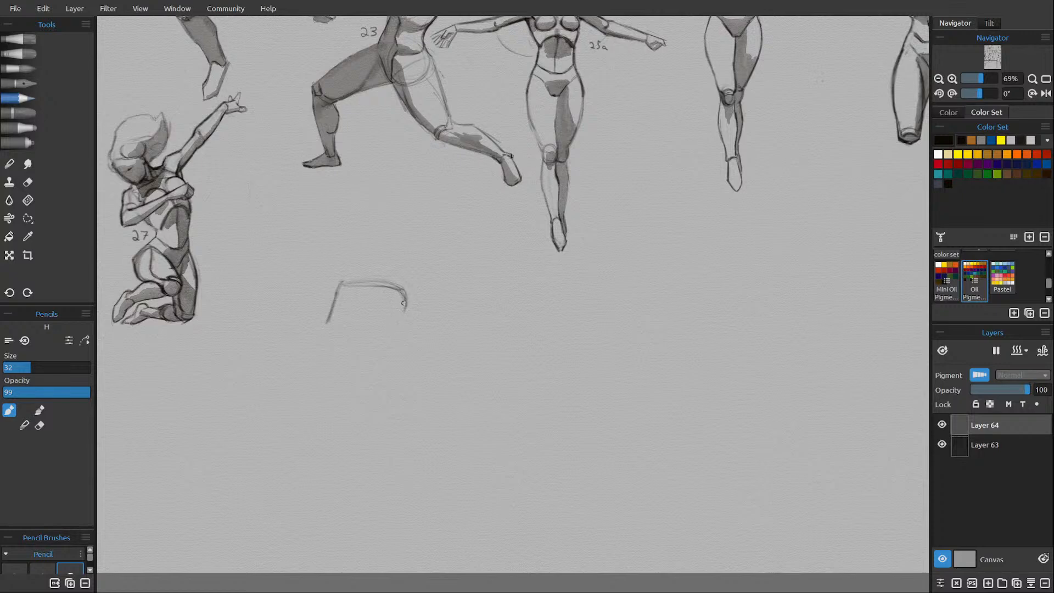
mouse_move(404, 299)
left_mouse_down()
mouse_move(389, 344)
mouse_move(393, 334)
left_mouse_up()
left_click_drag(389, 347, 393, 375)
mouse_move(348, 282)
left_mouse_down()
mouse_move(336, 316)
mouse_move(346, 277)
mouse_move(327, 318)
mouse_move(338, 287)
left_mouse_up()
key("e")
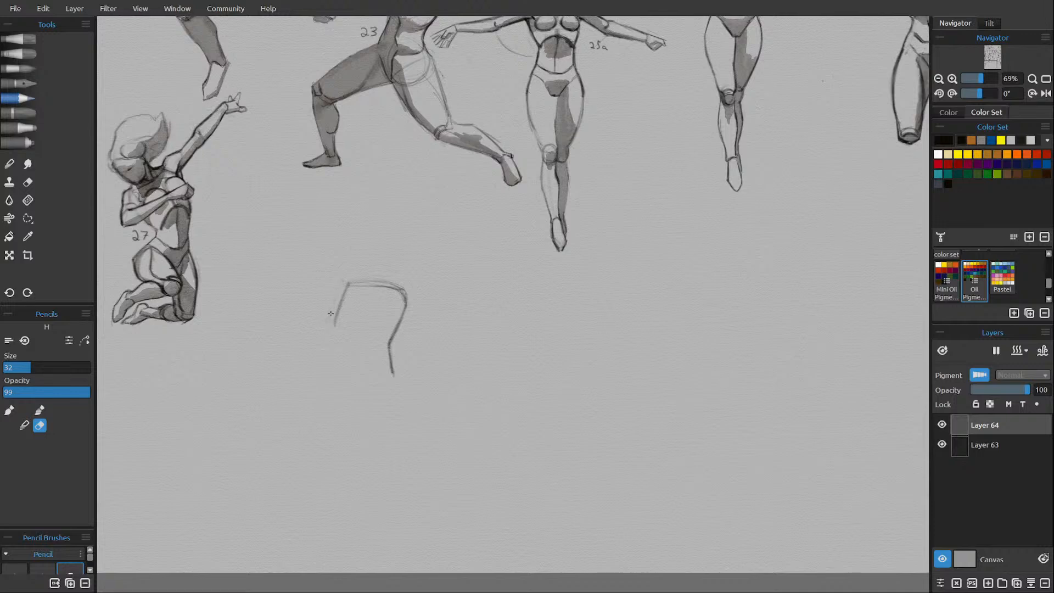
key("e")
Complete the torso's near side, then add its centre line, pelvis base and curved chest guideline.
left_click_drag(334, 327, 345, 375)
left_click_drag(361, 305, 356, 355)
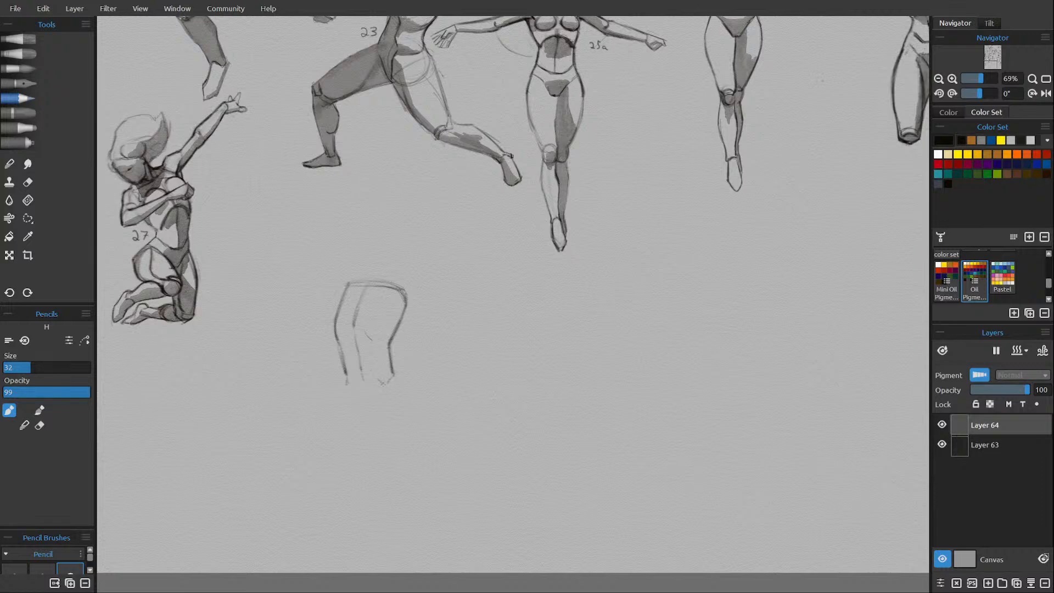
mouse_move(380, 380)
left_mouse_down()
mouse_move(368, 401)
mouse_move(384, 386)
left_mouse_up()
mouse_move(390, 310)
left_mouse_down()
mouse_move(397, 321)
mouse_move(334, 329)
left_mouse_up()
Draw rounded shoulders on both sides of the torso and mark the abdomen and the hip crease.
mouse_move(404, 295)
left_mouse_down()
mouse_move(396, 305)
mouse_move(422, 295)
left_mouse_up()
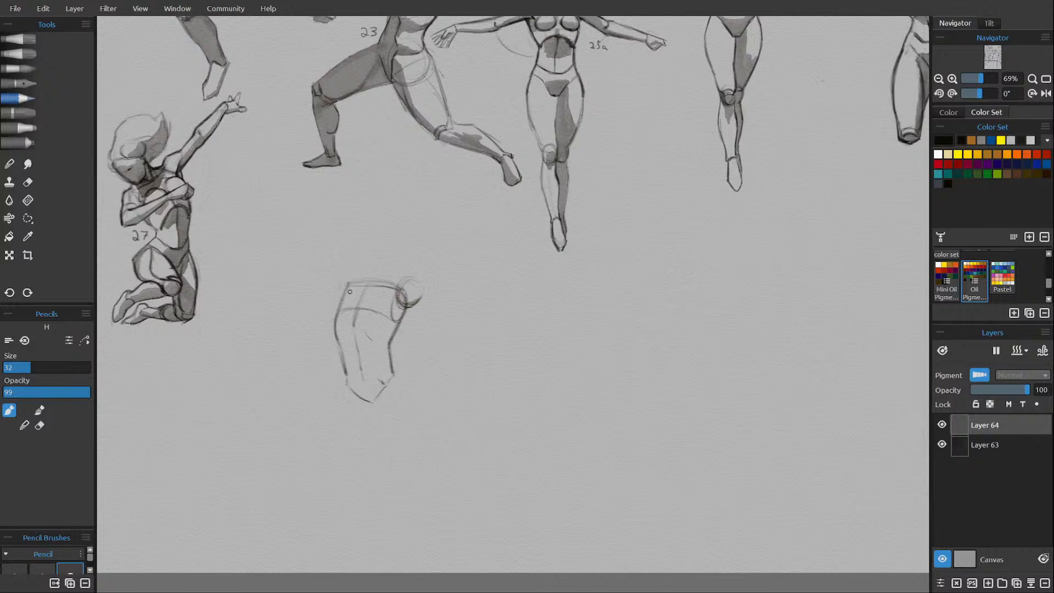
left_click_drag(340, 279, 335, 292)
left_click_drag(356, 281, 413, 280)
mouse_move(400, 282)
left_mouse_down()
mouse_move(424, 279)
mouse_move(409, 290)
mouse_move(423, 295)
left_mouse_up()
left_click_drag(367, 335, 374, 341)
left_click_drag(392, 368, 381, 380)
key("ctrl+z")
left_click_drag(389, 365, 383, 381)
Sketch the thigh extending from the hip away from figure 27, with contour guides and a rounded knee.
left_click_drag(391, 374, 432, 378)
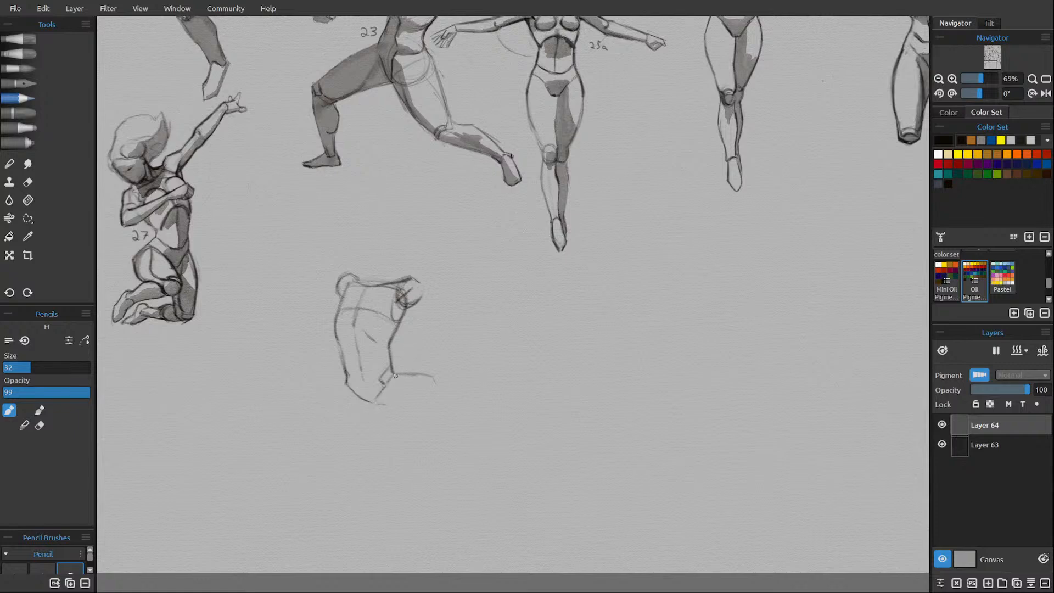
mouse_move(374, 402)
left_mouse_down()
mouse_move(391, 383)
mouse_move(400, 407)
mouse_move(430, 412)
mouse_move(446, 398)
mouse_move(457, 409)
mouse_move(412, 410)
mouse_move(439, 416)
left_mouse_up()
mouse_move(382, 384)
left_mouse_down()
mouse_move(405, 374)
mouse_move(403, 409)
left_mouse_up()
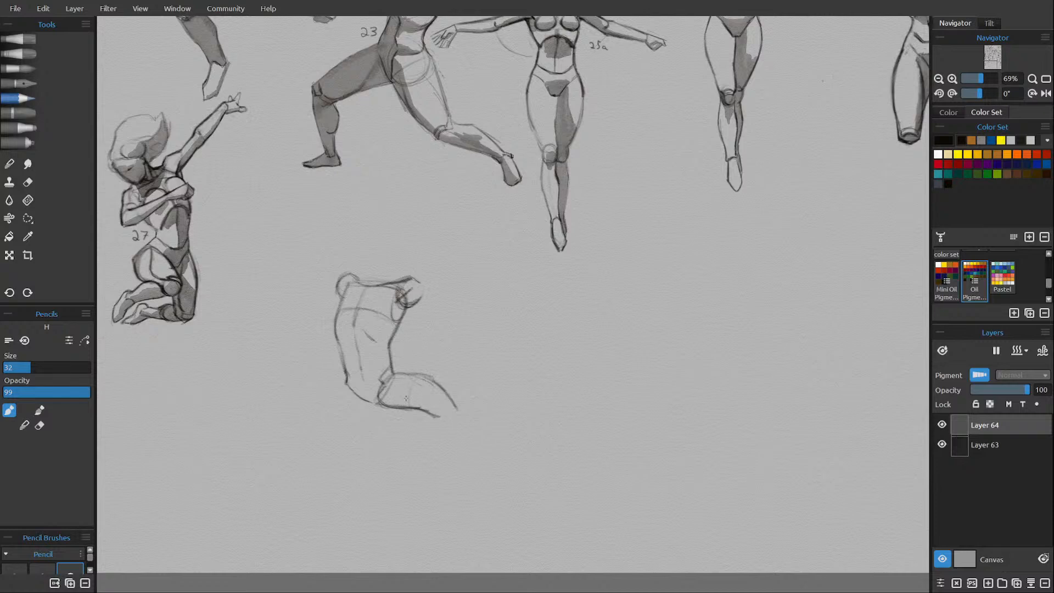
mouse_move(419, 377)
left_mouse_down()
mouse_move(409, 406)
mouse_move(434, 380)
mouse_move(452, 399)
mouse_move(440, 413)
mouse_move(459, 418)
mouse_move(443, 399)
mouse_move(438, 410)
mouse_move(454, 408)
mouse_move(445, 399)
mouse_move(405, 403)
mouse_move(434, 380)
mouse_move(455, 405)
left_mouse_up()
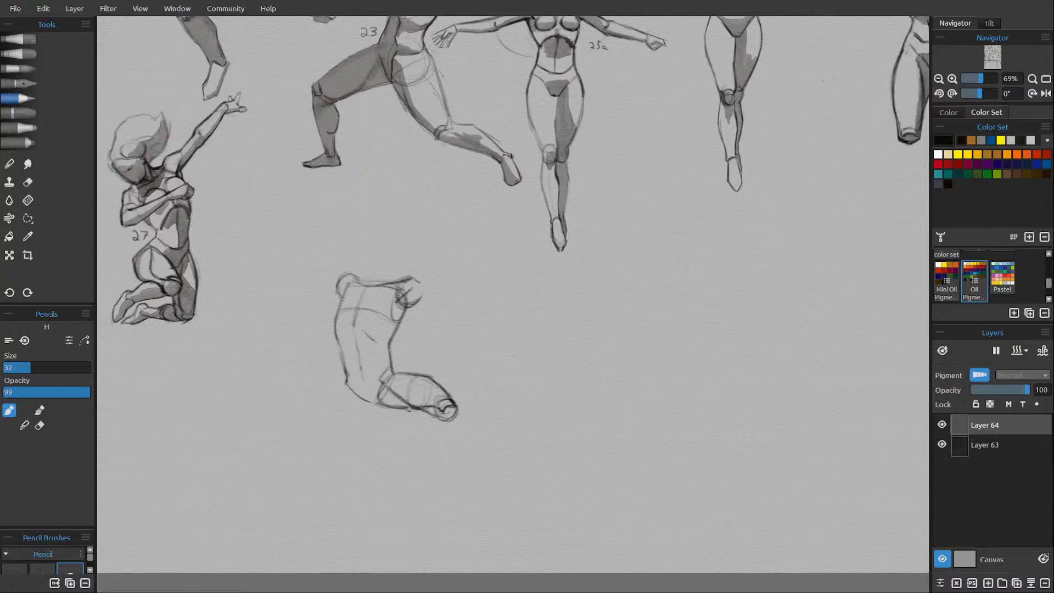
Darken the thigh's underside and knee, and draw the folded lower leg and foot tucked beneath it.
mouse_move(379, 402)
left_mouse_down()
mouse_move(442, 420)
mouse_move(445, 408)
mouse_move(446, 421)
mouse_move(456, 413)
left_mouse_up()
left_click_drag(403, 413, 417, 419)
left_click_drag(393, 411, 401, 414)
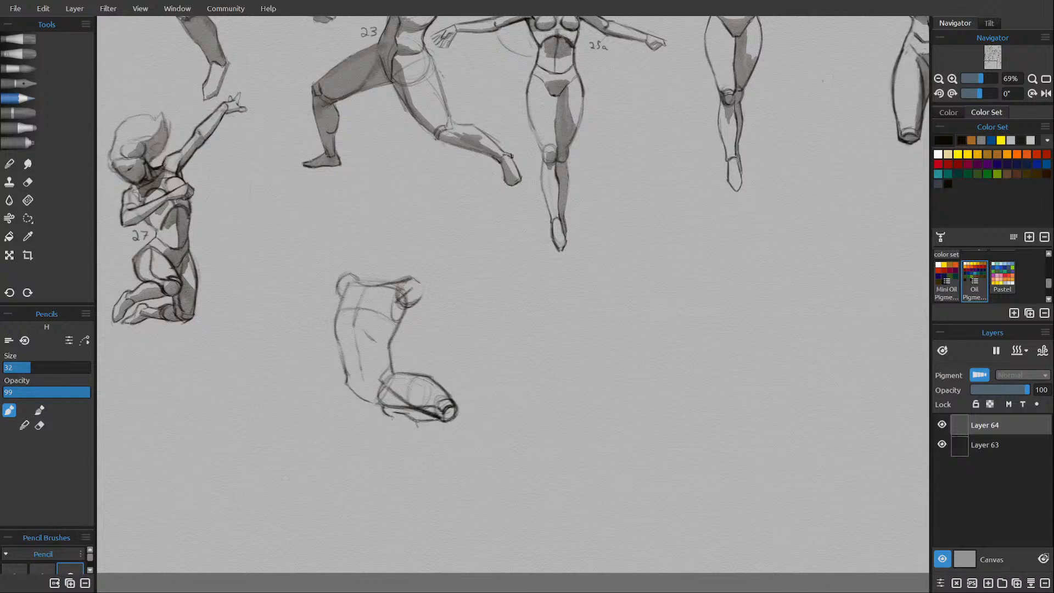
left_click_drag(387, 413, 421, 433)
Reinforce the hip contours and draw the other thigh angling down toward figure 27, ending at the knee.
left_click_drag(393, 366, 397, 373)
left_click_drag(339, 387, 344, 365)
left_click_drag(372, 405, 351, 422)
left_click_drag(338, 386, 326, 399)
left_click_drag(324, 398, 314, 420)
left_click_drag(340, 380, 318, 411)
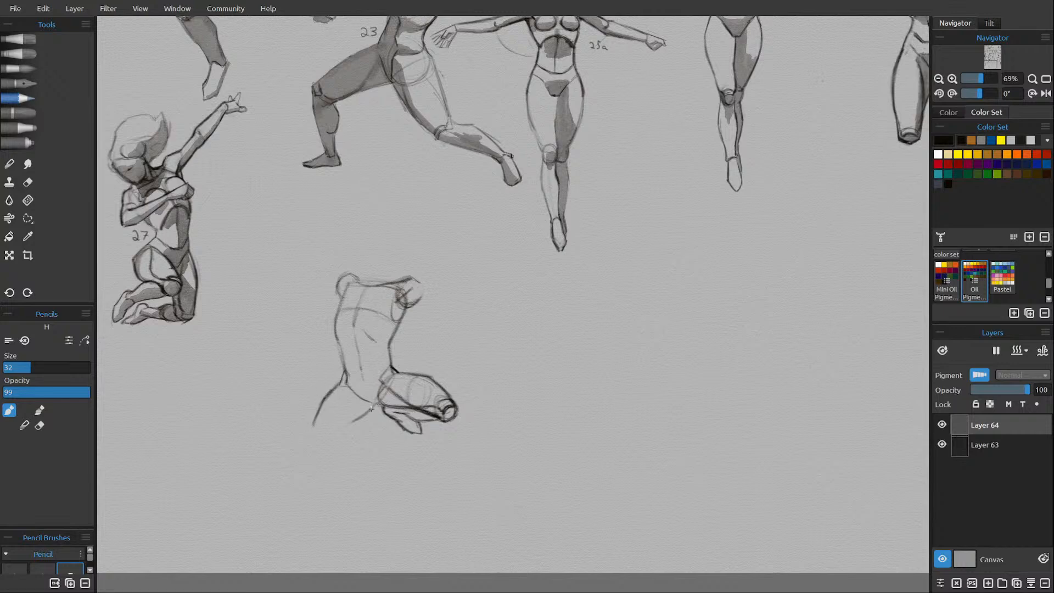
mouse_move(341, 434)
left_mouse_down()
mouse_move(364, 409)
mouse_move(337, 439)
mouse_move(326, 437)
left_mouse_up()
left_click_drag(342, 380, 312, 429)
left_click_drag(311, 430, 329, 440)
mouse_move(354, 392)
left_mouse_down()
mouse_move(343, 432)
mouse_move(354, 390)
mouse_move(330, 438)
left_mouse_up()
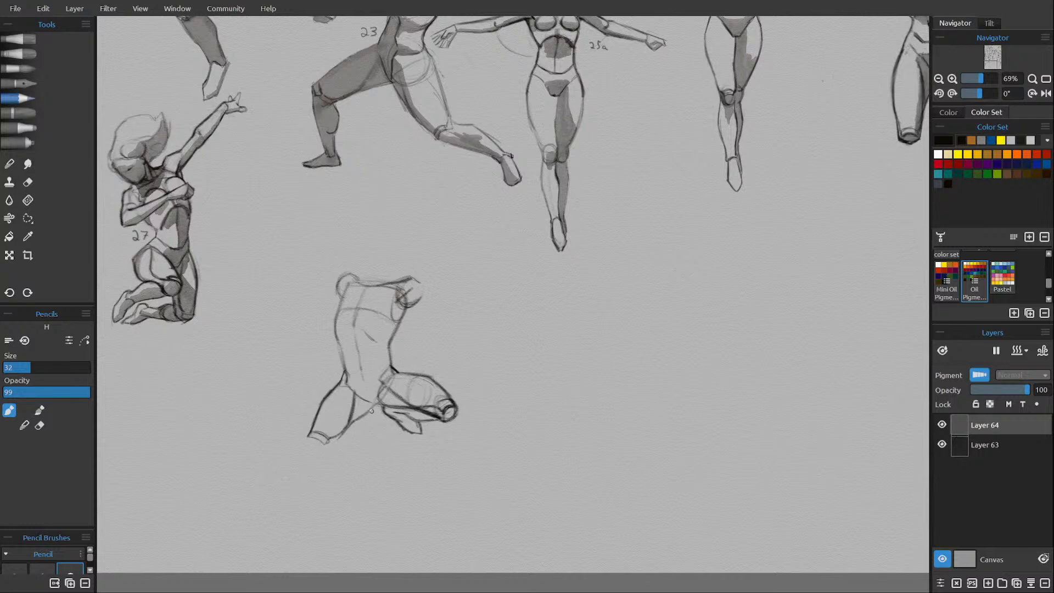
Add the knee, folded shin and foot of the leg nearer figure 27, and darken the abdomen mark.
left_click_drag(373, 407, 340, 434)
left_click_drag(308, 437, 327, 451)
left_click_drag(326, 450, 341, 441)
key("ctrl+z")
left_click_drag(333, 445, 366, 418)
mouse_move(371, 412)
left_mouse_down()
mouse_move(363, 439)
mouse_move(375, 432)
mouse_move(373, 445)
left_mouse_up()
mouse_move(373, 440)
left_mouse_down()
mouse_move(364, 429)
mouse_move(363, 446)
mouse_move(360, 427)
left_mouse_up()
left_click_drag(429, 330, 435, 346)
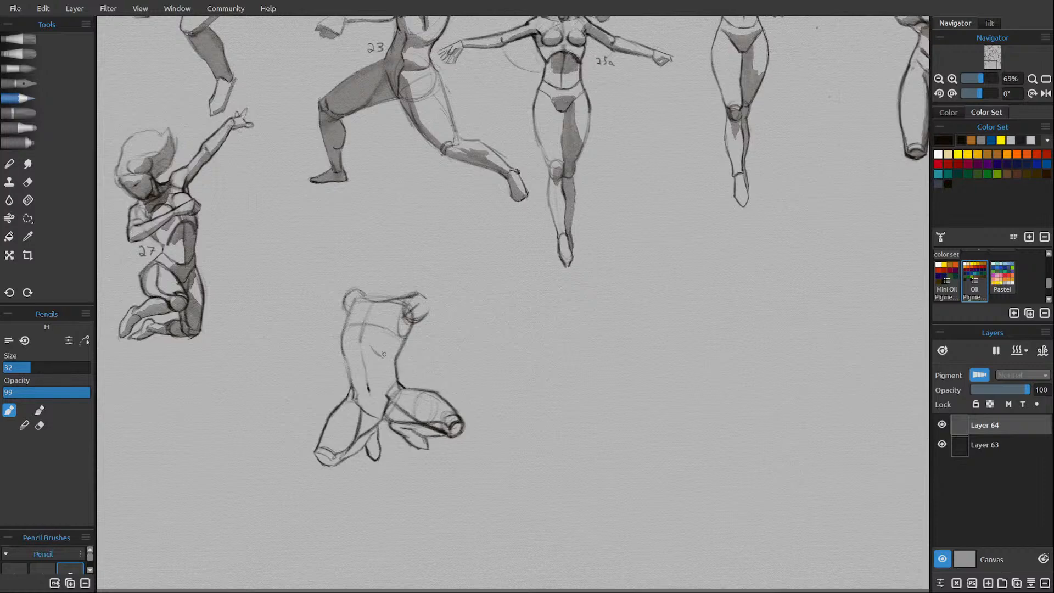
left_click_drag(374, 348, 382, 357)
Erase the knee outline of the leg nearer figure 27 and redraw its outer thigh edge and knee line.
key("e")
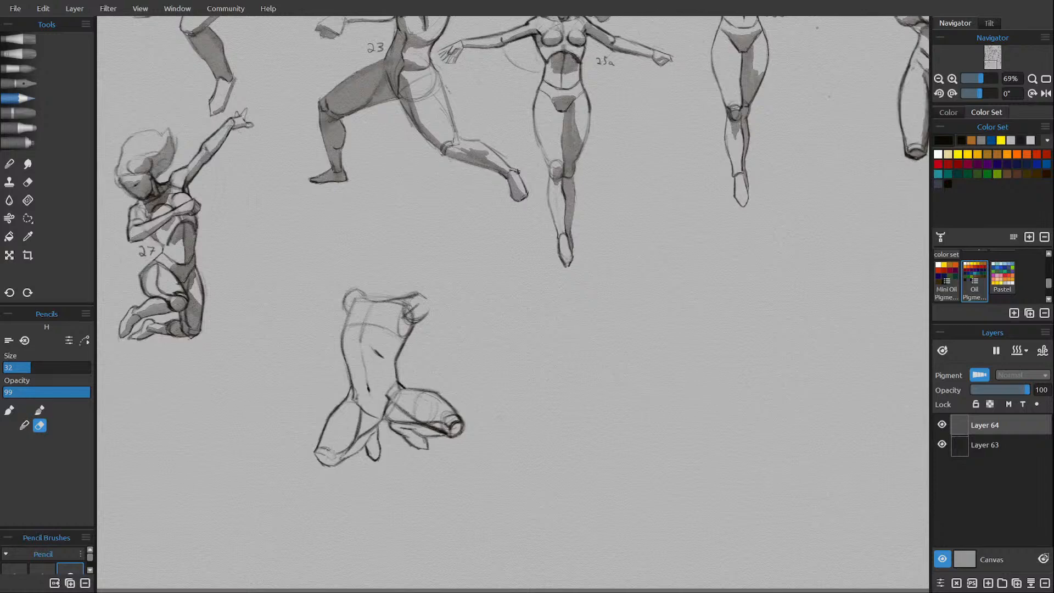
left_click_drag(319, 453, 334, 469)
key("e")
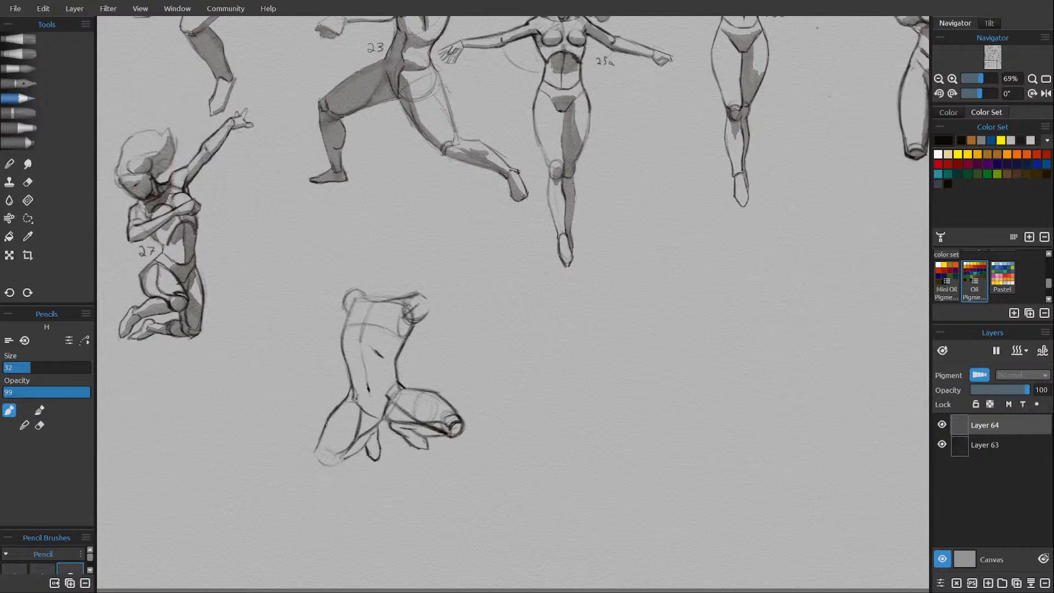
mouse_move(318, 445)
left_mouse_down()
mouse_move(312, 454)
mouse_move(329, 415)
left_mouse_up()
key("e")
Refine the inner thigh and folded shin contours of the leg nearer figure 27, alternating eraser and pencil.
key("e")
left_click_drag(315, 453, 329, 417)
left_click_drag(317, 449, 332, 459)
mouse_move(331, 457)
left_mouse_down()
mouse_move(356, 427)
mouse_move(351, 439)
left_mouse_up()
key("e")
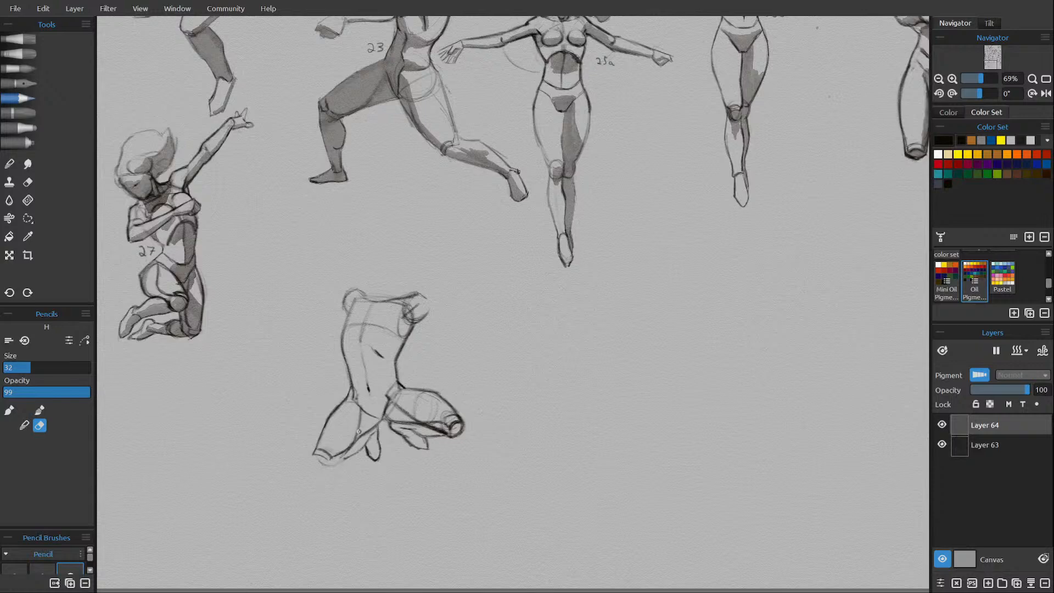
key("e")
left_click_drag(361, 409, 355, 432)
key("e")
key("e")
key("e")
key("e")
left_click_drag(359, 449, 349, 456)
key("e")
key("e")
key("e")
left_click_drag(372, 432, 357, 453)
key("e")
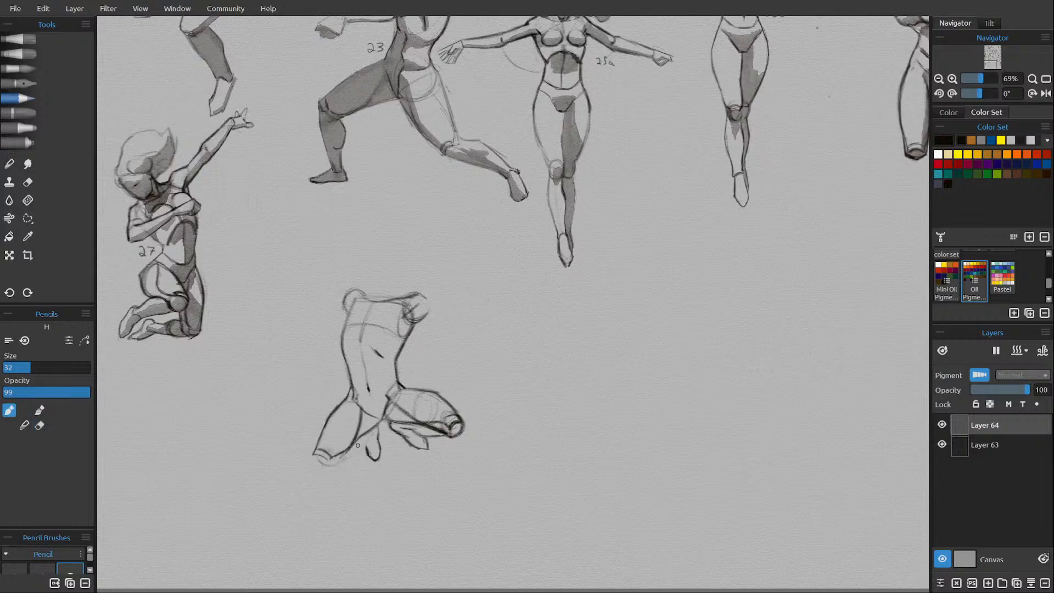
Redraw the rounded kneecap of the leg nearer figure 27 and touch up the shin beside its foot.
mouse_move(313, 455)
left_mouse_down()
mouse_move(320, 468)
mouse_move(339, 461)
left_mouse_up()
left_click_drag(337, 466, 348, 460)
left_click_drag(366, 438, 366, 447)
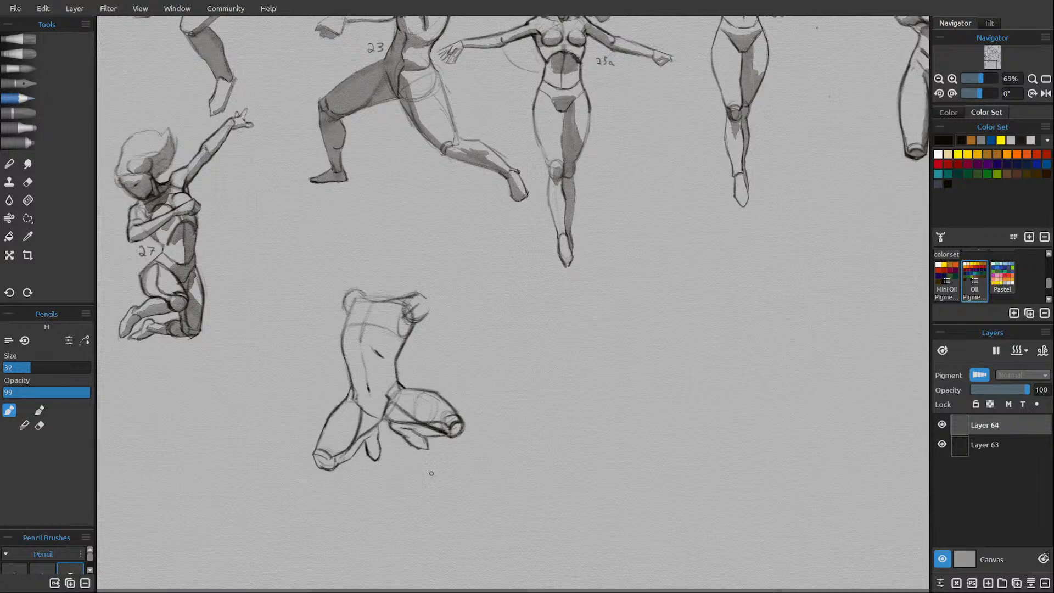
Sketch the kneeling figure's shoulder line and the arm farther from figure 27, with the elbow bent and forearm raised.
left_click_drag(384, 419, 392, 420)
left_click_drag(386, 303, 379, 319)
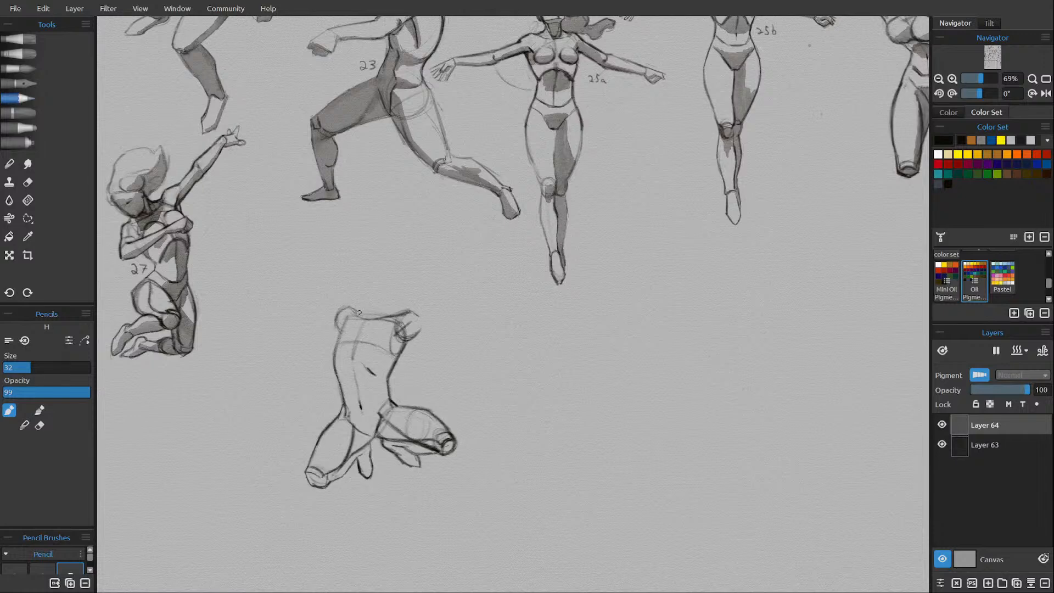
left_click_drag(360, 312, 422, 317)
mouse_move(413, 336)
left_mouse_down()
mouse_move(442, 325)
mouse_move(438, 310)
left_mouse_up()
left_click_drag(433, 264, 439, 311)
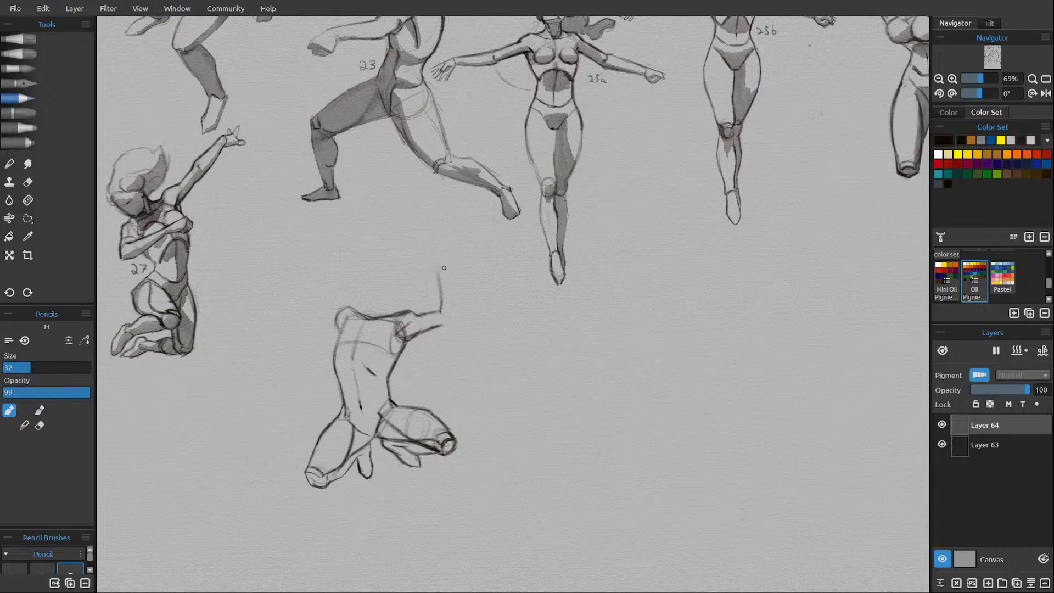
left_click_drag(447, 263, 461, 321)
mouse_move(441, 327)
left_mouse_down()
mouse_move(462, 320)
mouse_move(413, 331)
left_mouse_up()
scroll(387, 378, "up", 2)
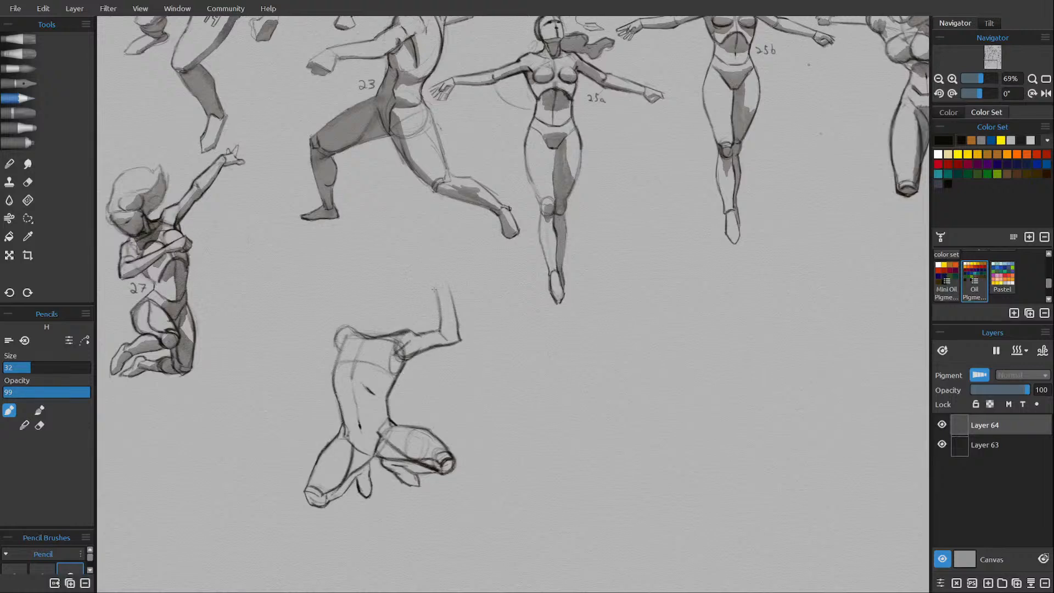
Draw the wrist, palm and curled fingers of the kneeling figure's raised hand.
left_click_drag(434, 288, 449, 286)
left_click_drag(425, 281, 419, 276)
left_click_drag(429, 258, 444, 260)
key("e")
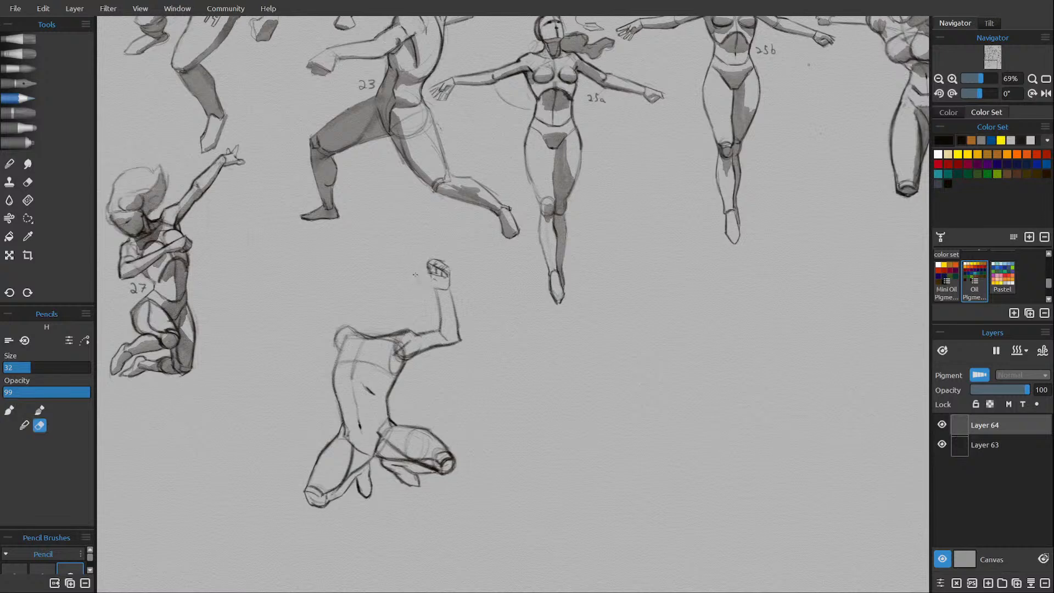
key("e")
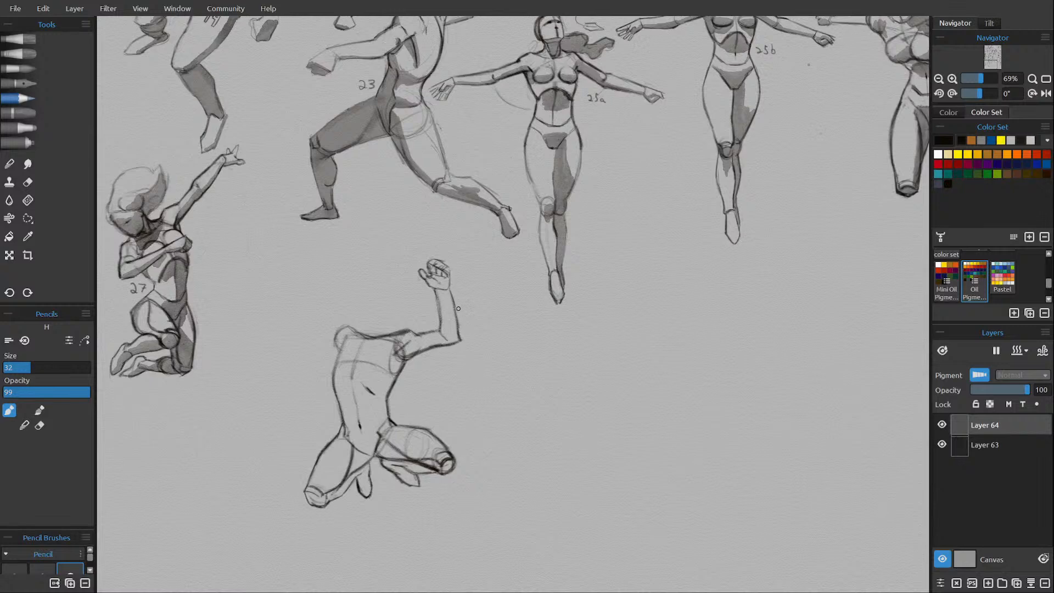
Clean up the raised arm's forearm and upper-arm contours, alternating eraser and pencil.
key("e")
key("e")
key("e")
key("e")
left_click_drag(436, 295, 439, 315)
key("e")
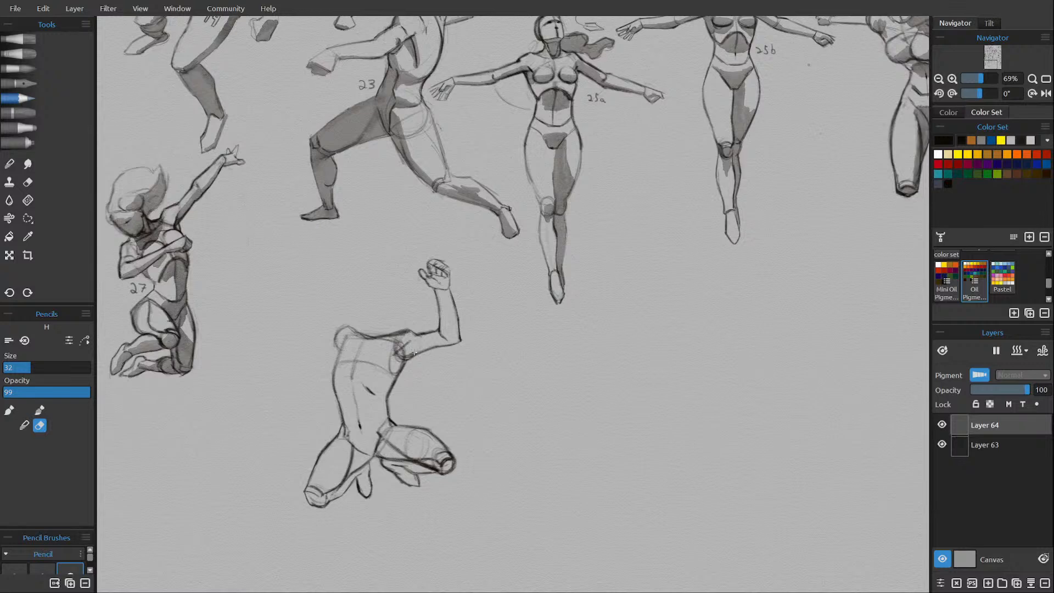
left_click_drag(415, 354, 452, 339)
key("e")
left_click_drag(410, 358, 442, 347)
mouse_move(405, 361)
left_mouse_down()
mouse_move(395, 378)
mouse_move(406, 358)
left_mouse_up()
key("e")
key("e")
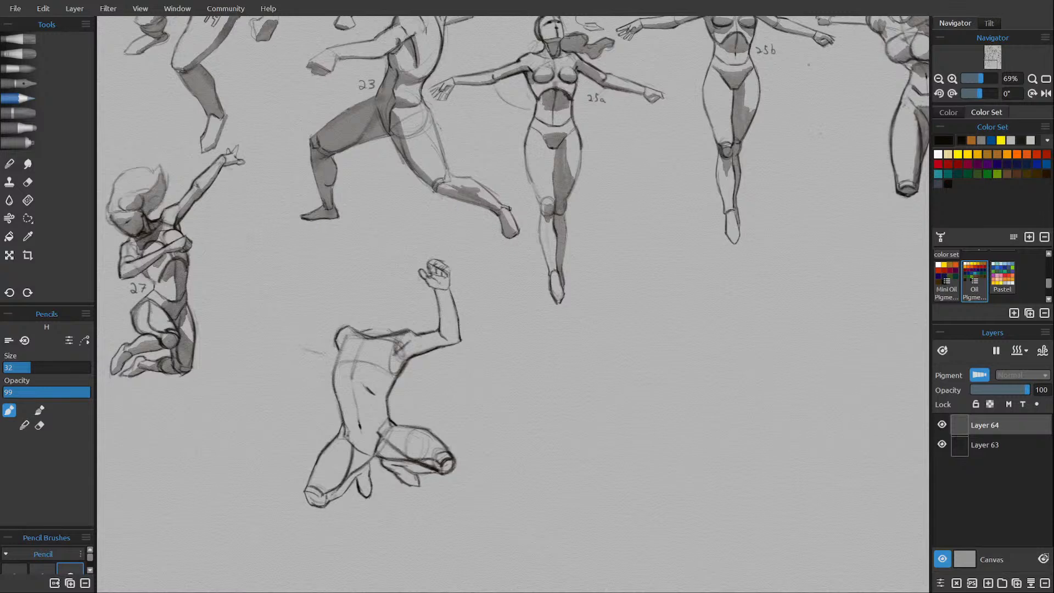
Sketch the kneeling figure's other arm stretched out toward figure 27, ending in a fist.
left_click_drag(303, 349, 330, 353)
mouse_move(286, 341)
left_mouse_down()
mouse_move(302, 349)
mouse_move(289, 342)
left_mouse_up()
left_click_drag(290, 363, 300, 361)
Erase the raised hand's fingers and redraw them as a tighter fist.
key("e")
mouse_move(428, 258)
left_mouse_down()
mouse_move(447, 275)
mouse_move(429, 273)
mouse_move(433, 259)
mouse_move(444, 275)
left_mouse_up()
key("e")
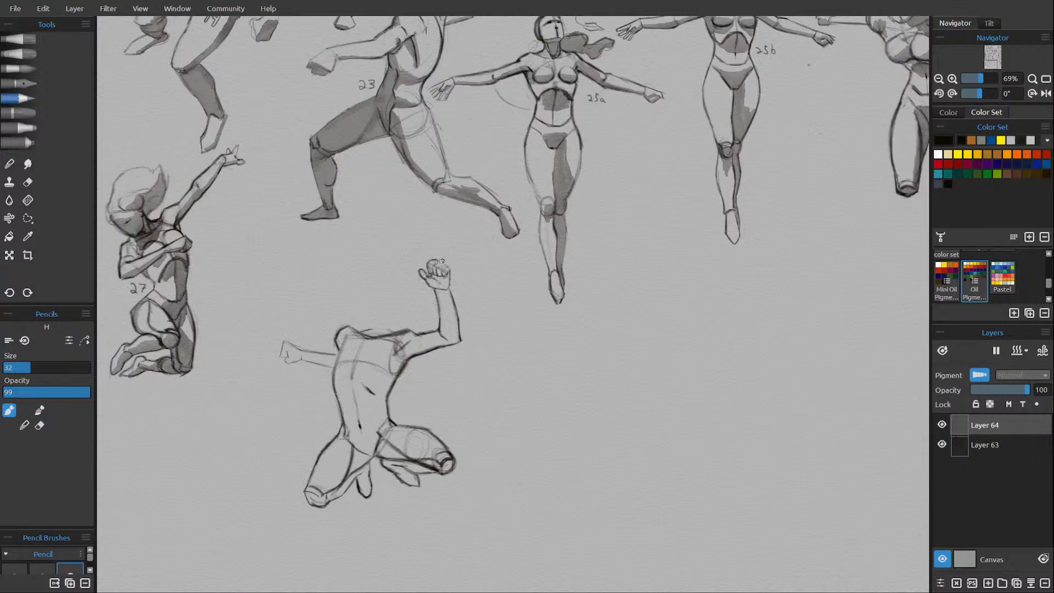
left_click_drag(431, 260, 440, 261)
key("e")
mouse_move(421, 272)
left_mouse_down()
mouse_move(431, 285)
mouse_move(420, 266)
left_mouse_up()
key("e")
Refine the collar line and the armpit area beside the raised arm with pencil and eraser.
mouse_move(338, 349)
left_mouse_down()
mouse_move(350, 330)
mouse_move(360, 341)
left_mouse_up()
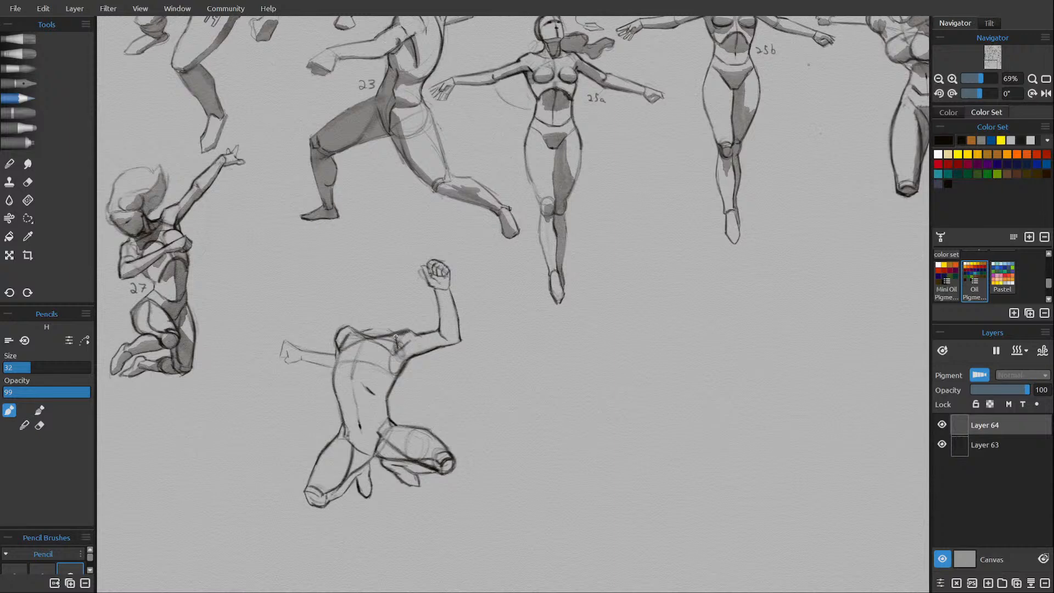
key("e")
left_click_drag(391, 341, 394, 352)
key("e")
left_click_drag(395, 352, 406, 346)
Draw the rounded forms of both breasts on the kneeling figure and erase stray construction lines.
left_click_drag(327, 367, 339, 351)
key("e")
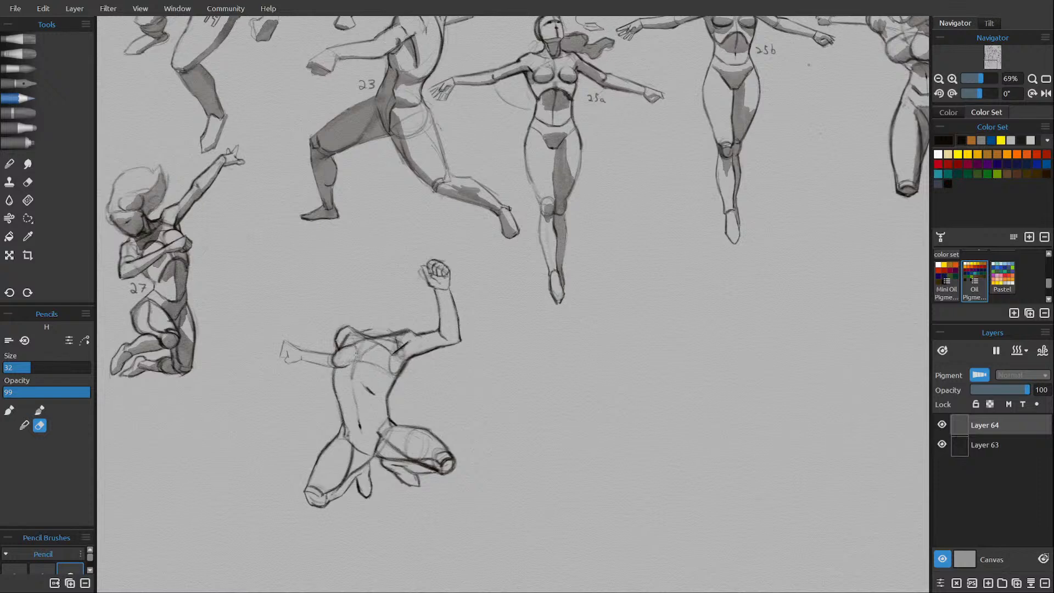
left_click_drag(349, 362, 340, 361)
key("e")
left_click_drag(335, 352, 334, 367)
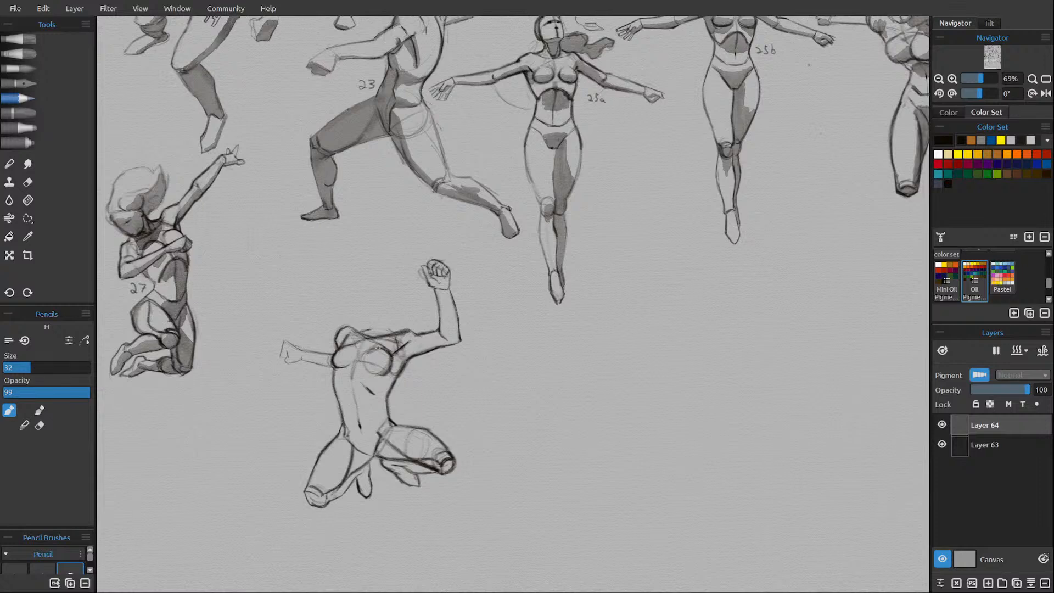
key("e")
left_click_drag(377, 369, 385, 362)
key("e")
Touch up the hip edge nearer figure 27 and sketch an oval head above the shoulders.
scroll(439, 327, "up", 2)
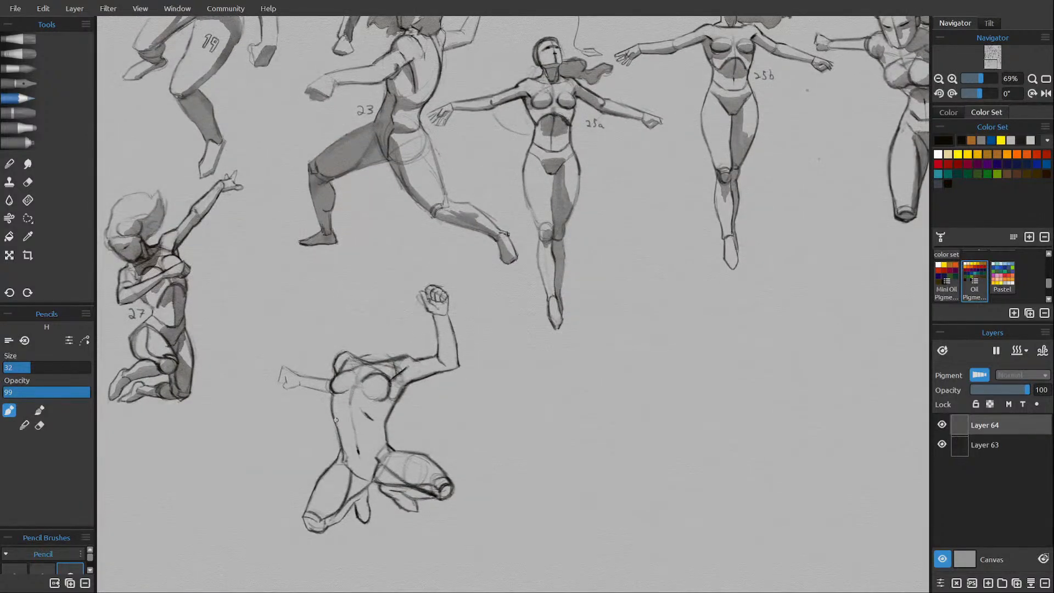
left_click_drag(341, 445, 335, 462)
key("e")
key("e")
mouse_move(365, 350)
left_mouse_down()
mouse_move(387, 354)
mouse_move(391, 339)
mouse_move(358, 315)
mouse_move(359, 328)
mouse_move(362, 306)
mouse_move(393, 321)
mouse_move(387, 354)
mouse_move(390, 345)
left_mouse_up()
key("e")
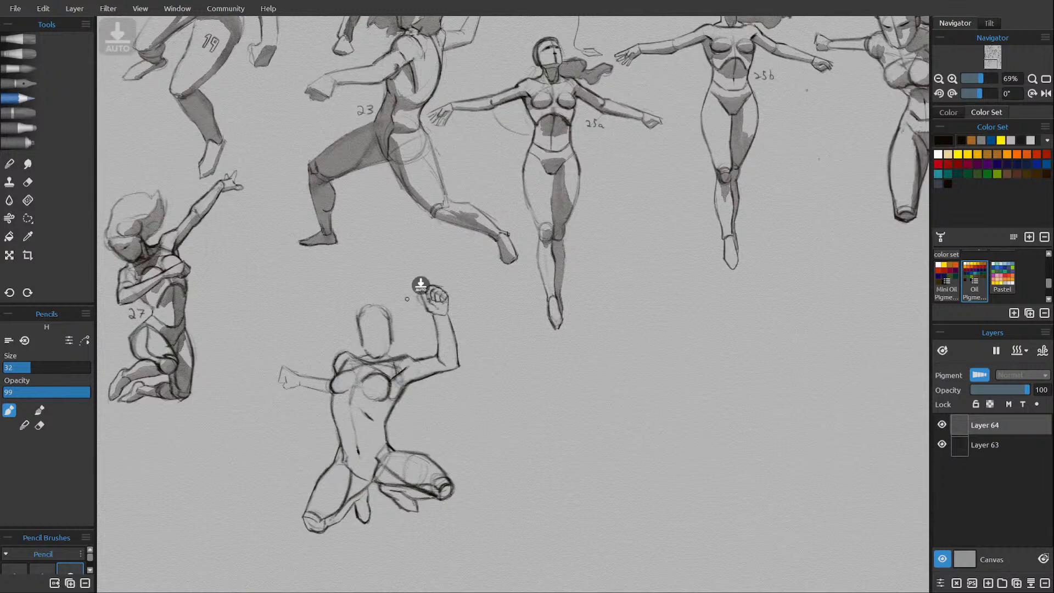
mouse_move(374, 358)
left_mouse_down()
mouse_move(376, 314)
mouse_move(364, 315)
mouse_move(373, 306)
mouse_move(353, 328)
mouse_move(371, 329)
mouse_move(371, 357)
left_mouse_up()
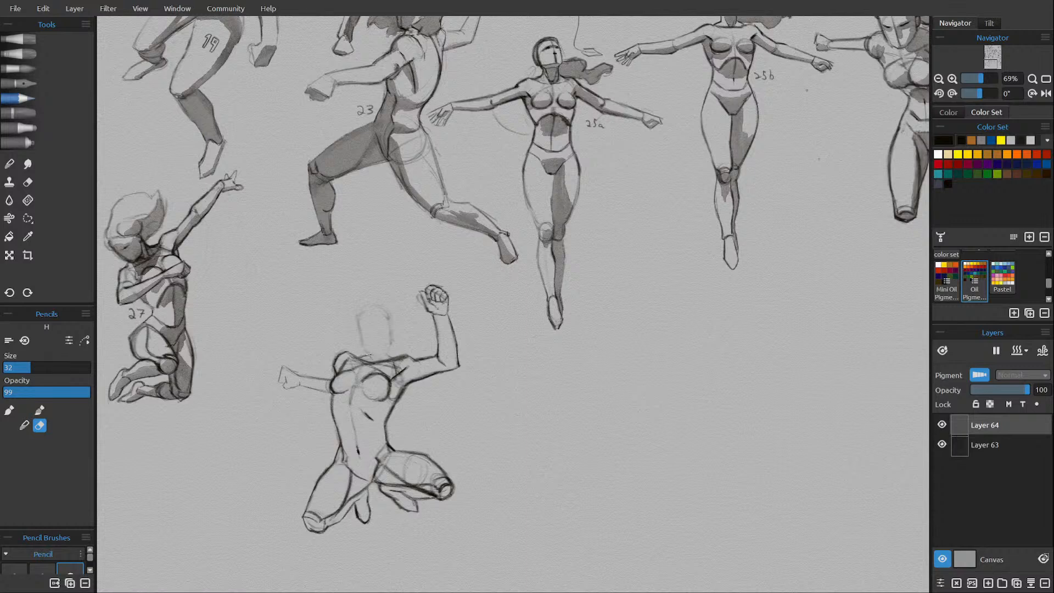
Erase the head oval and redraw it tilted around a slanted centre line.
left_click_drag(358, 307, 360, 333)
key("e")
mouse_move(364, 348)
left_mouse_down()
mouse_move(371, 361)
mouse_move(359, 324)
left_mouse_up()
left_click_drag(360, 315, 371, 358)
key("e")
key("e")
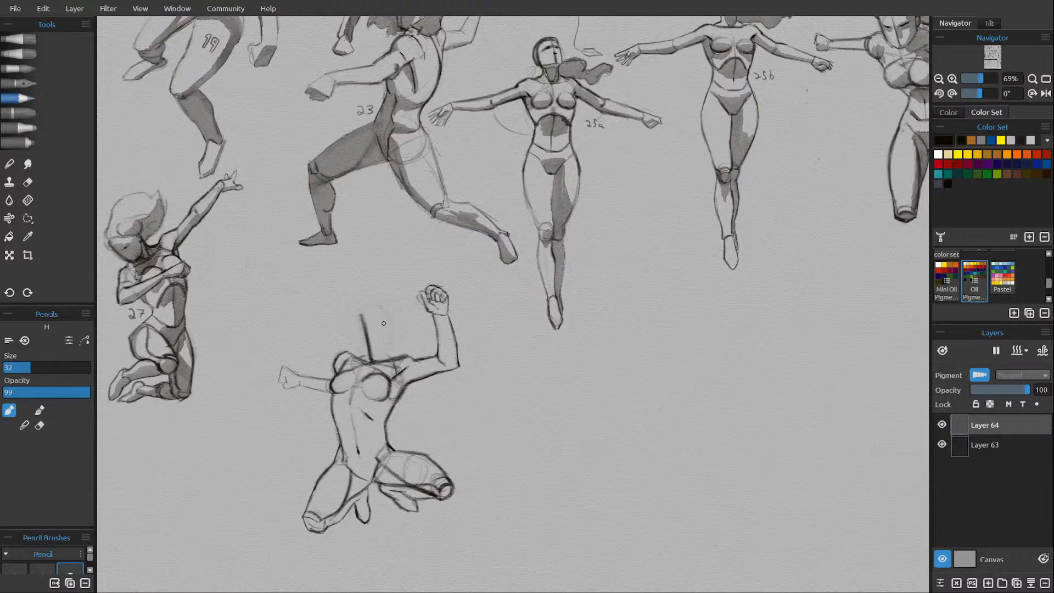
mouse_move(382, 307)
left_mouse_down()
mouse_move(389, 350)
mouse_move(352, 327)
mouse_move(359, 348)
left_mouse_up()
mouse_move(353, 323)
left_mouse_down()
mouse_move(381, 305)
mouse_move(366, 304)
mouse_move(386, 319)
mouse_move(374, 306)
mouse_move(351, 318)
mouse_move(379, 360)
mouse_move(365, 359)
mouse_move(389, 346)
left_mouse_up()
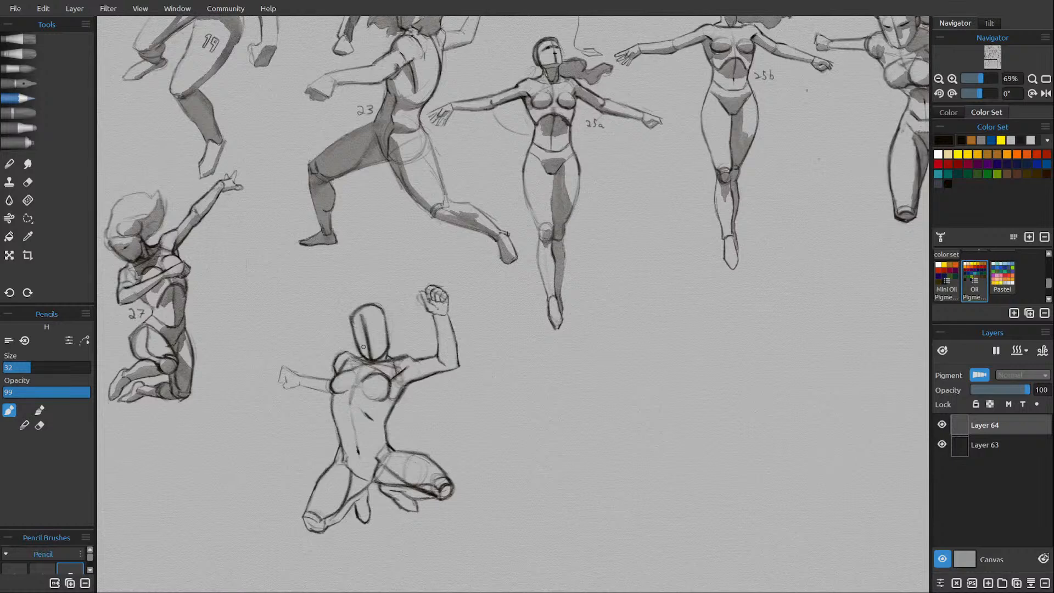
Lighten the centre line inside the head with the eraser.
key("e")
left_click_drag(360, 312, 370, 358)
left_click_drag(367, 344, 370, 357)
key("e")
key("e")
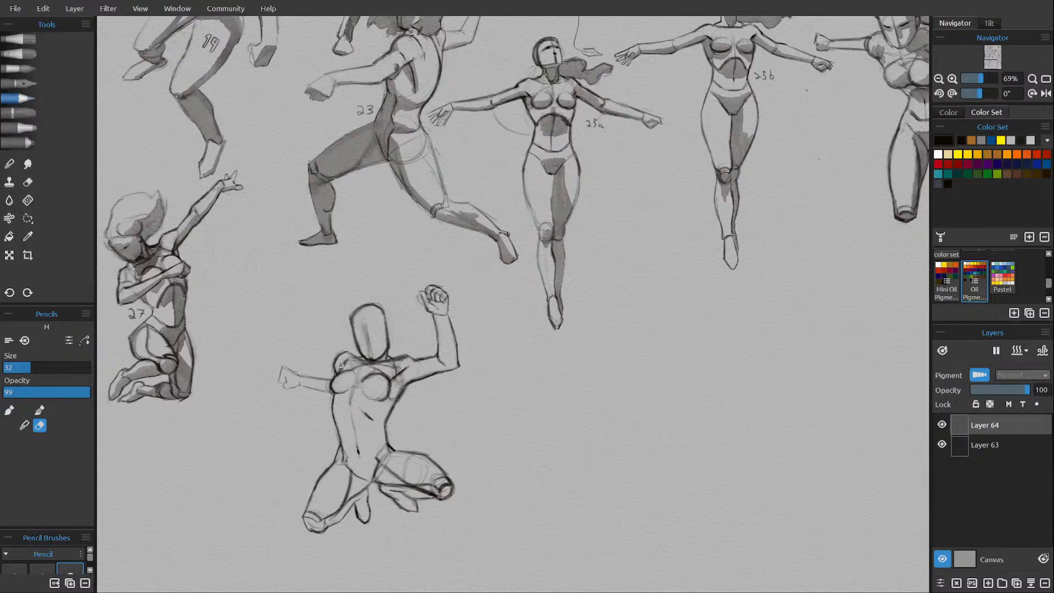
Clean up the chest lines, redraw the breast contour nearer the raised arm, and save the drawing.
key("e")
key("e")
key("e")
key("e")
key("e")
left_click_drag(389, 393, 376, 404)
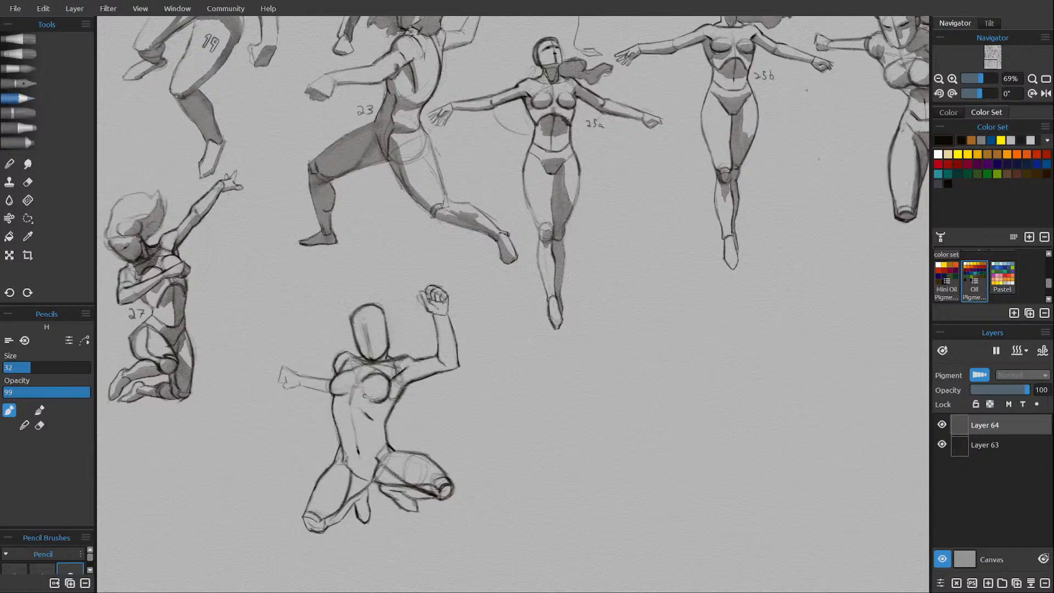
key("e")
left_click_drag(368, 394, 389, 391)
key("e")
key("e")
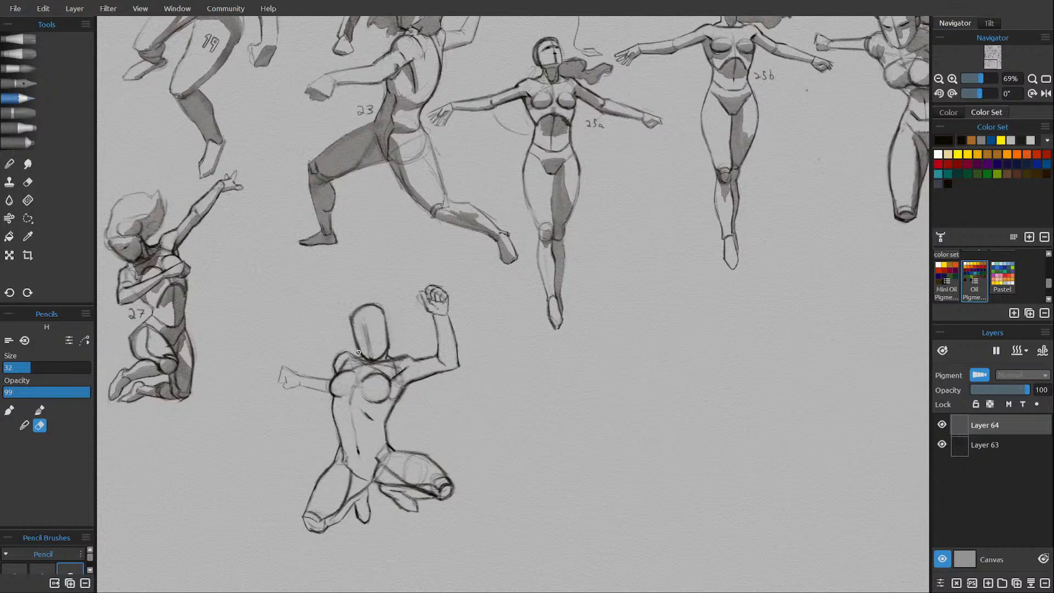
key("e")
mouse_move(360, 399)
left_mouse_down()
mouse_move(375, 408)
mouse_move(409, 373)
left_mouse_up()
key("ctrl+s")
Draw the closed eyes, brows and mouth on the kneeling figure's face.
left_click_drag(362, 327, 371, 359)
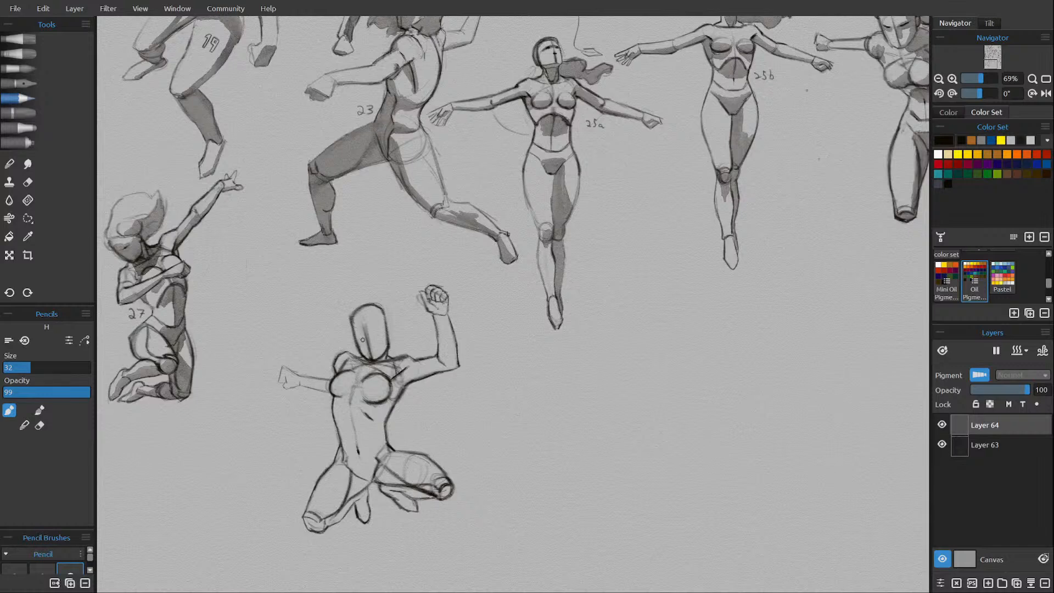
left_click_drag(360, 336, 382, 332)
left_click_drag(366, 337, 359, 338)
left_click_drag(375, 351, 365, 357)
Erase the dark outline at the top of the head and the centre line through the nose.
key("e")
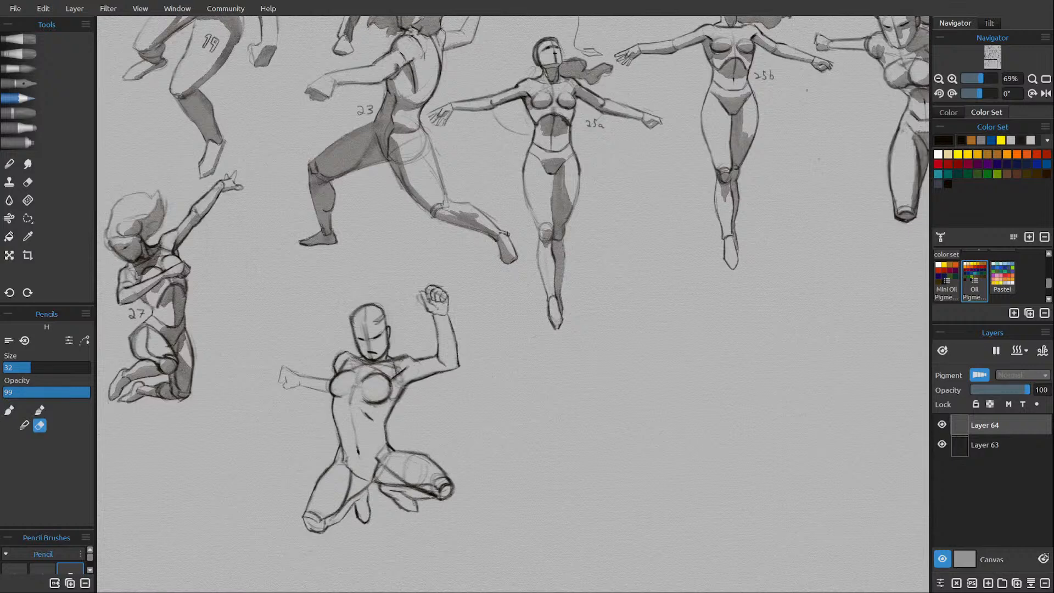
left_click_drag(357, 312, 377, 313)
key("e")
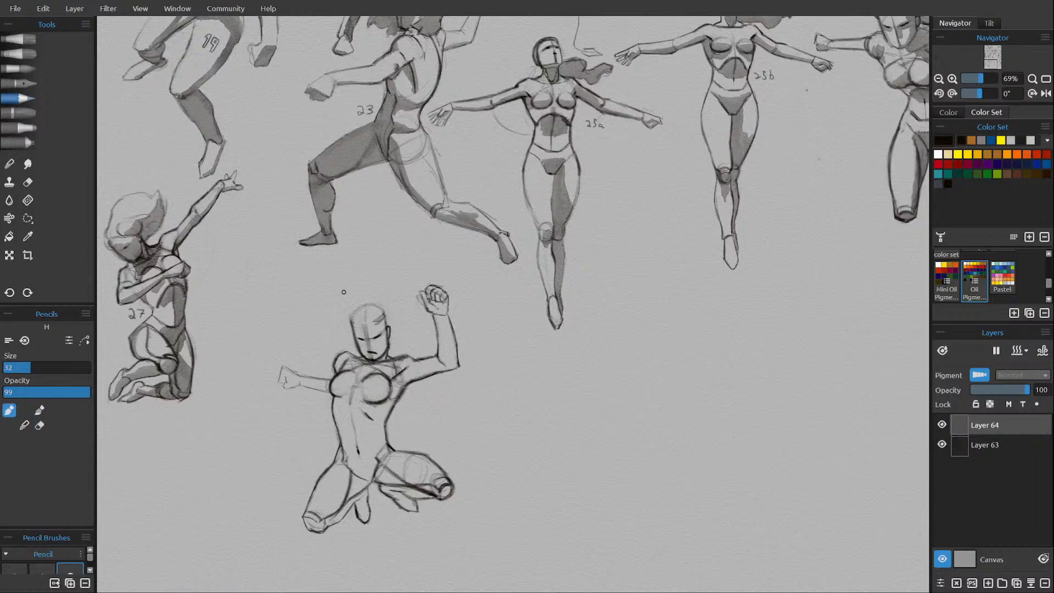
key("e")
left_click_drag(368, 338, 366, 345)
key("e")
key("e")
key("e")
Draw the parted hairline and wavy hair sweeping from the head toward figure 27.
mouse_move(365, 321)
left_mouse_down()
mouse_move(366, 304)
mouse_move(371, 315)
left_mouse_up()
left_click_drag(363, 312, 358, 325)
mouse_move(374, 313)
left_mouse_down()
mouse_move(381, 322)
mouse_move(383, 309)
mouse_move(388, 325)
mouse_move(349, 327)
left_mouse_up()
left_click_drag(357, 303, 348, 320)
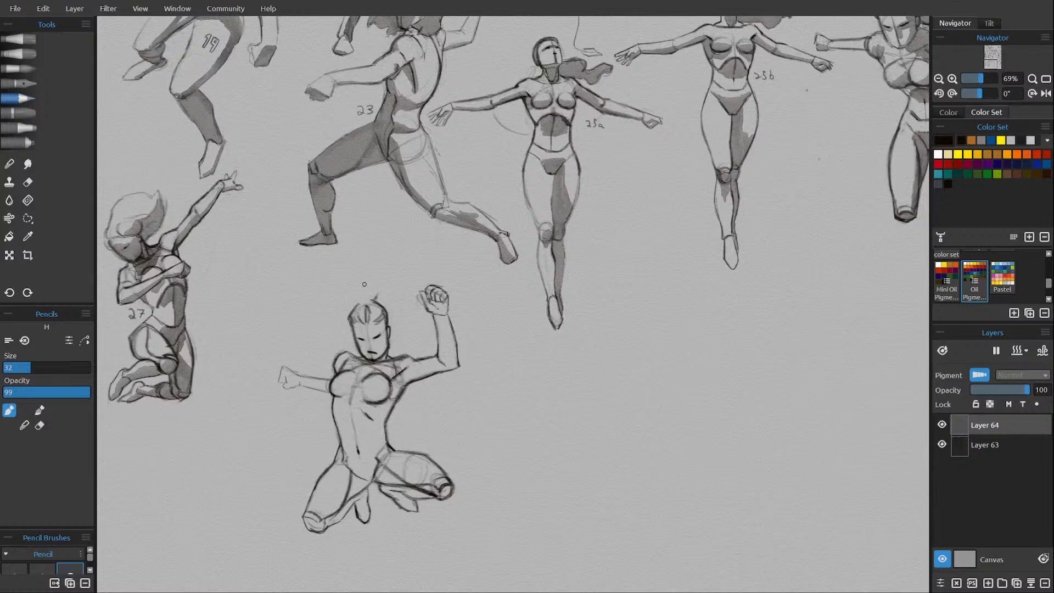
left_click_drag(365, 287, 376, 299)
mouse_move(367, 289)
left_mouse_down()
mouse_move(330, 285)
mouse_move(334, 322)
mouse_move(316, 326)
left_mouse_up()
mouse_move(319, 305)
left_mouse_down()
mouse_move(324, 290)
mouse_move(356, 278)
mouse_move(326, 287)
mouse_move(317, 308)
mouse_move(305, 299)
mouse_move(314, 322)
left_mouse_up()
Extend and reshape the knee of the leg nearer figure 27 with new pencil lines.
scroll(456, 419, "down", 2)
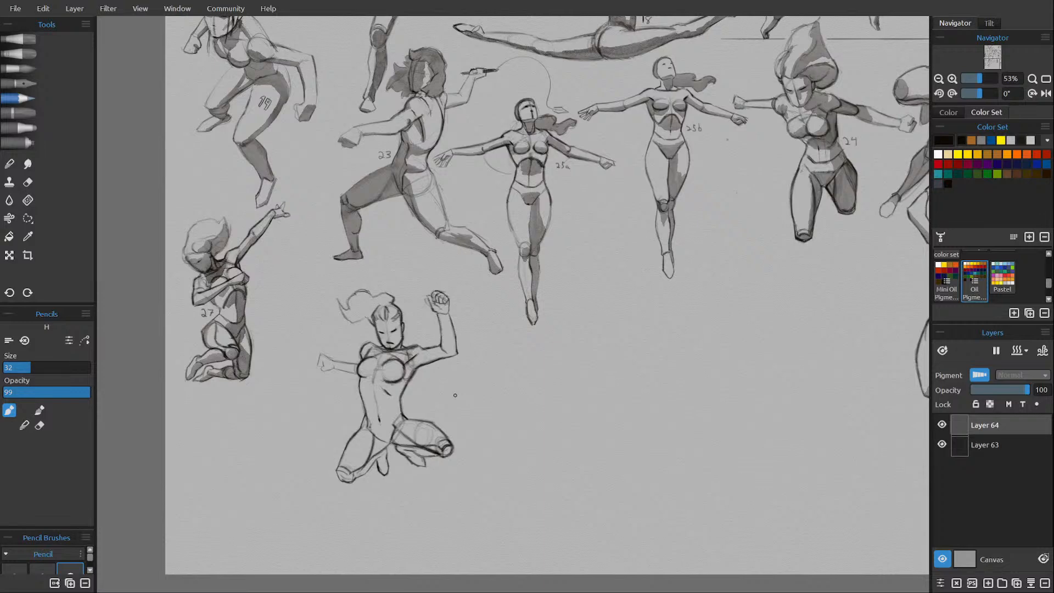
scroll(360, 464, "up", 4)
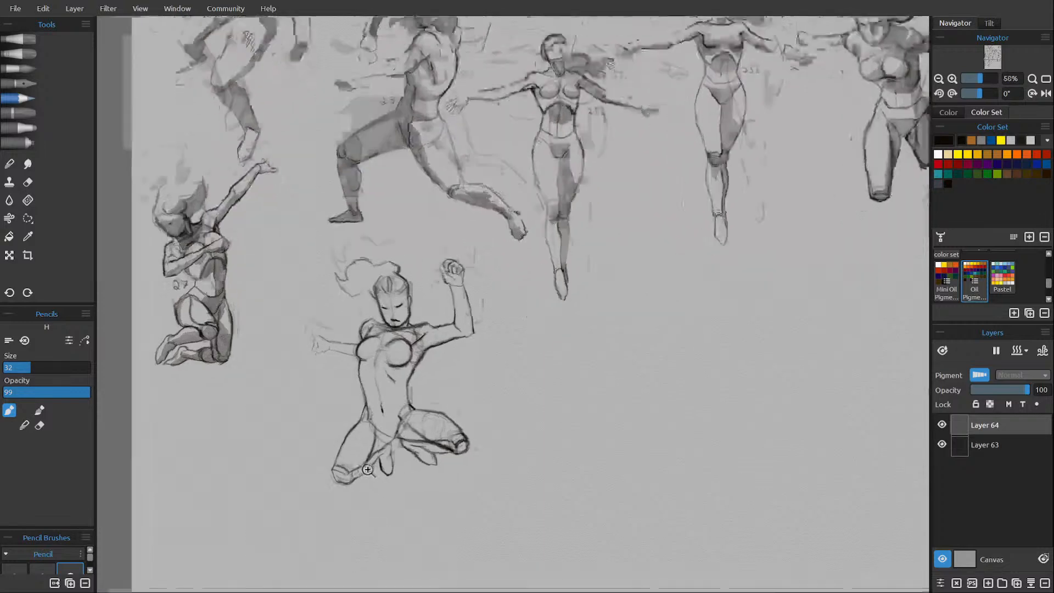
left_click_drag(324, 465, 318, 470)
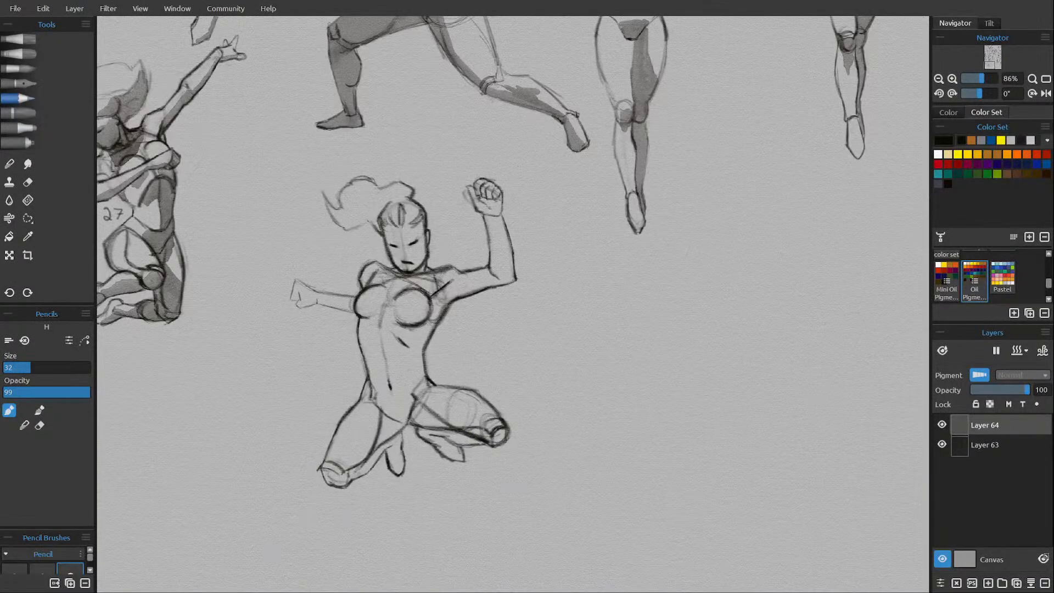
left_click_drag(320, 470, 338, 476)
left_click_drag(329, 474, 340, 475)
Erase and redraw the outer thigh edge of the leg nearer figure 27, and strengthen its inner edge toward the knee.
key("e")
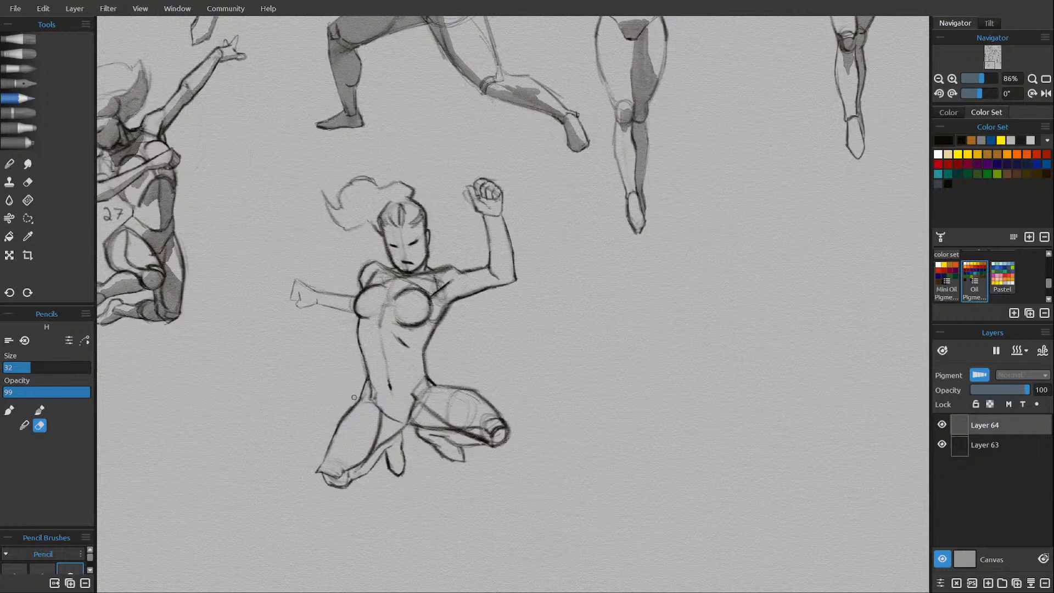
left_click_drag(355, 399, 333, 439)
key("e")
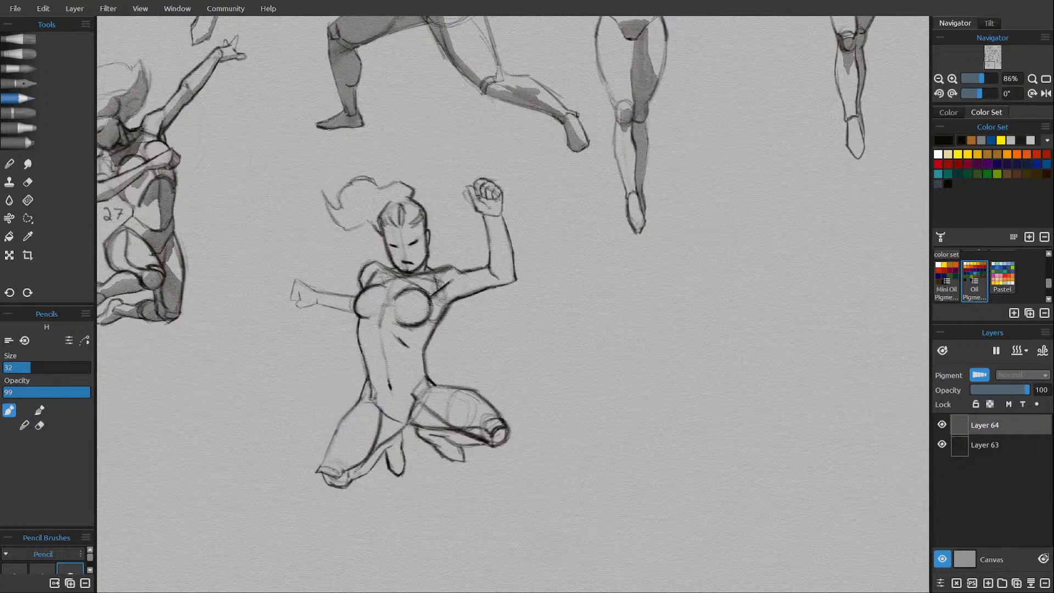
mouse_move(329, 468)
left_mouse_down()
mouse_move(333, 430)
mouse_move(329, 443)
mouse_move(359, 400)
left_mouse_up()
mouse_move(320, 463)
left_mouse_down()
mouse_move(327, 437)
mouse_move(363, 460)
mouse_move(380, 418)
mouse_move(354, 467)
left_mouse_up()
key("e")
key("e")
mouse_move(378, 434)
left_mouse_down()
mouse_move(347, 472)
mouse_move(362, 461)
left_mouse_up()
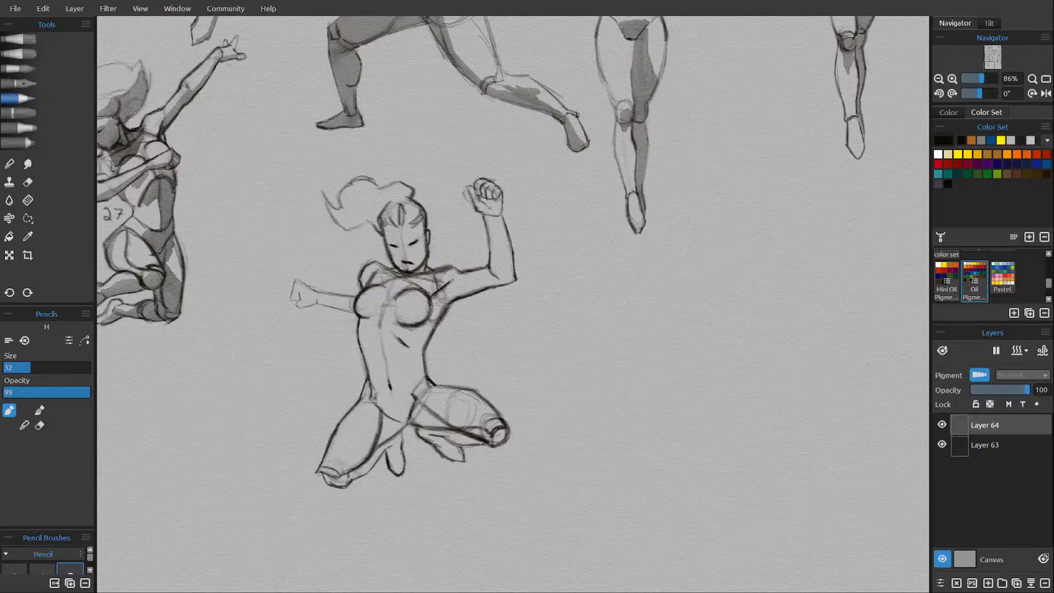
Erase the rough underside of the knee nearer figure 27 and redraw the kneecap outline.
key("e")
left_click_drag(327, 483, 336, 487)
mouse_move(343, 482)
left_mouse_down()
mouse_move(330, 487)
mouse_move(352, 481)
mouse_move(341, 487)
left_mouse_up()
key("e")
left_click_drag(318, 476, 323, 487)
mouse_move(358, 466)
left_mouse_down()
mouse_move(340, 475)
mouse_move(342, 490)
mouse_move(332, 489)
mouse_move(380, 461)
mouse_move(366, 474)
mouse_move(334, 468)
left_mouse_up()
key("e")
key("e")
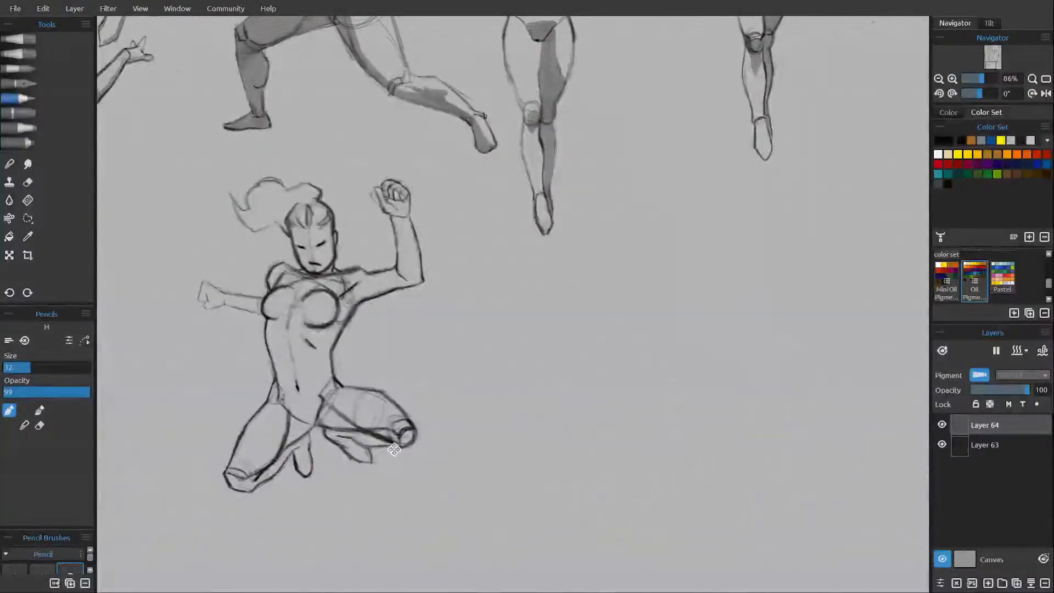
Redraw the knee of the leg farther from figure 27 with a larger outline and a cleaner kneecap.
key("e")
key("e")
left_click_drag(396, 403, 420, 431)
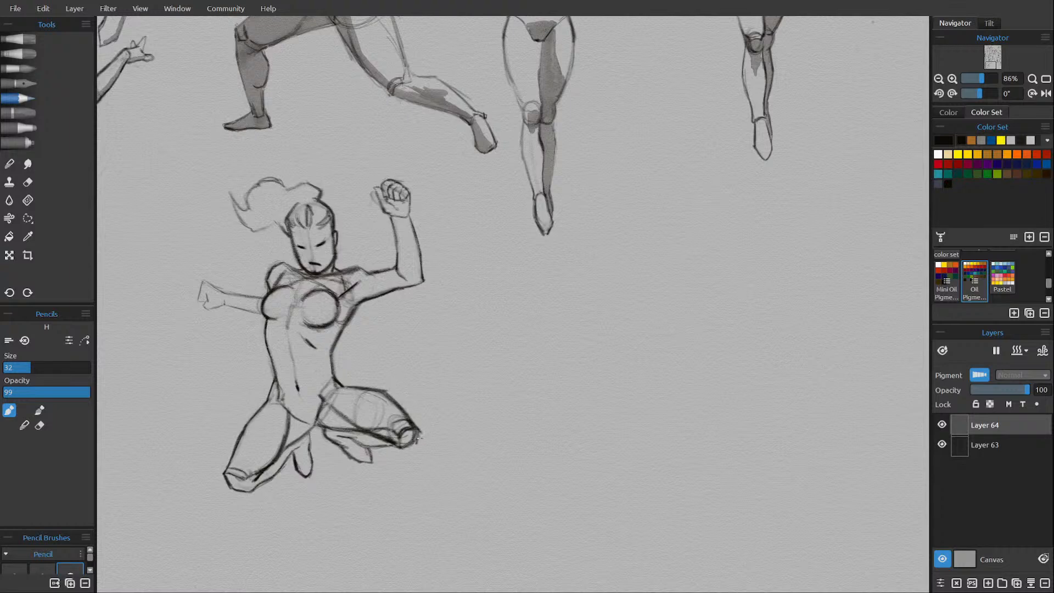
mouse_move(389, 441)
left_mouse_down()
mouse_move(403, 452)
mouse_move(419, 439)
left_mouse_up()
key("e")
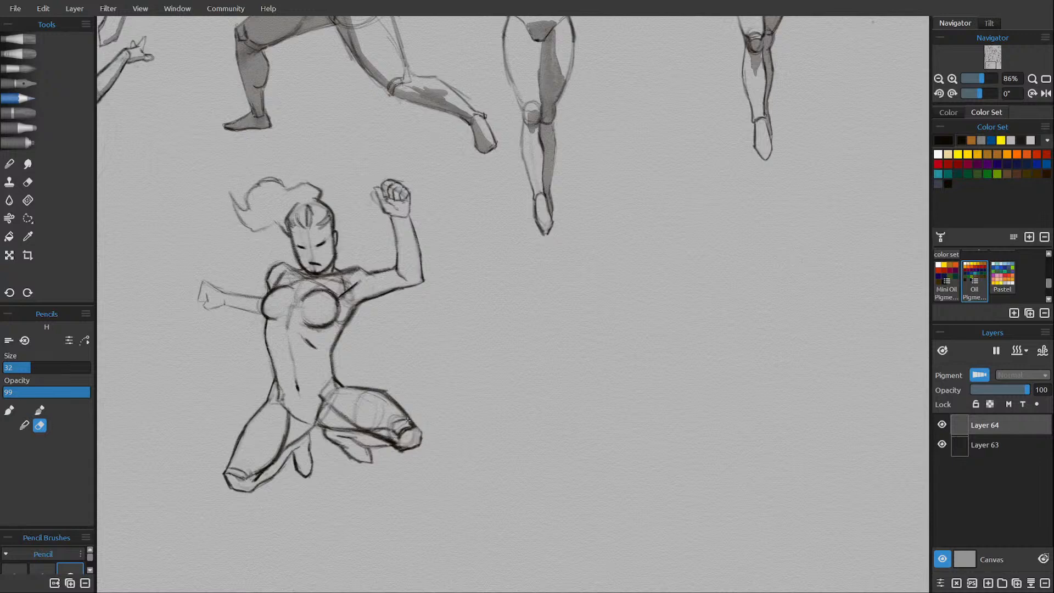
left_click_drag(407, 421, 412, 425)
key("e")
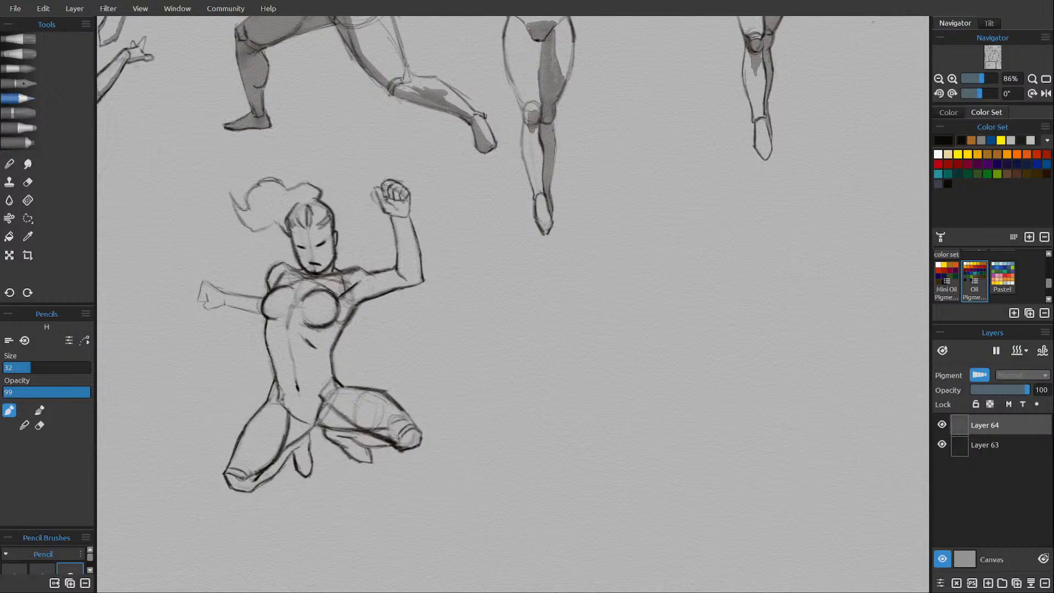
left_click_drag(405, 426, 416, 426)
left_click_drag(387, 393, 420, 431)
key("ctrl+z")
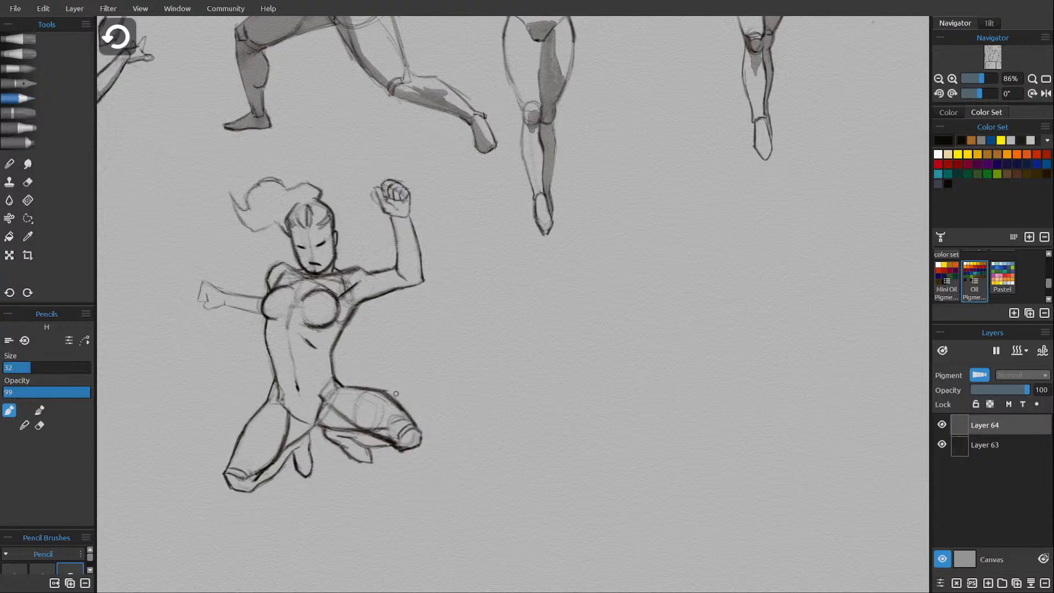
key("ctrl+z")
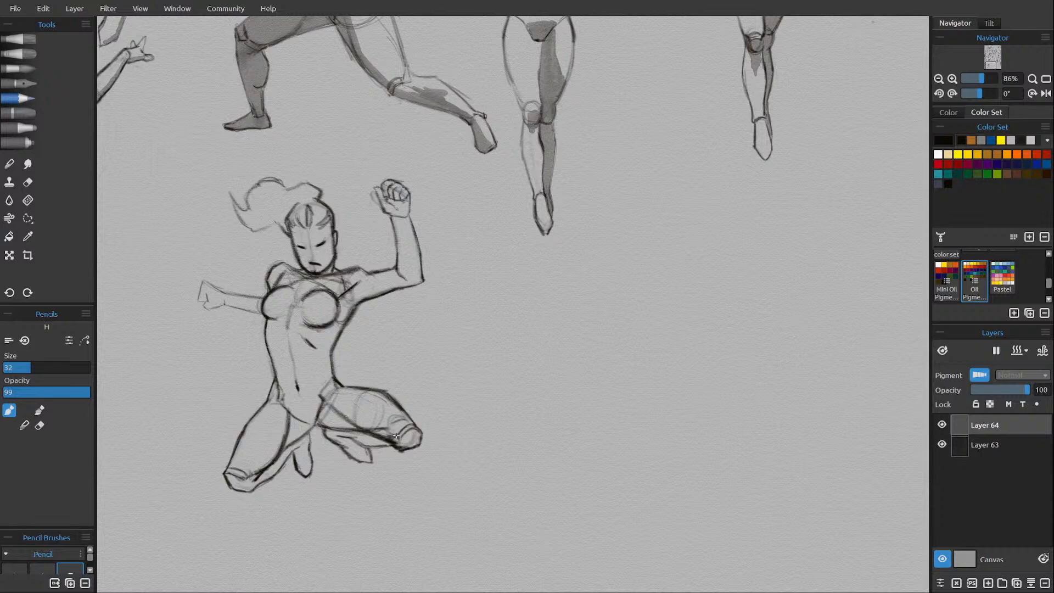
Erase stray construction lines around the thigh farther from figure 27 and number the figure 28 beside its raised arm.
key("e")
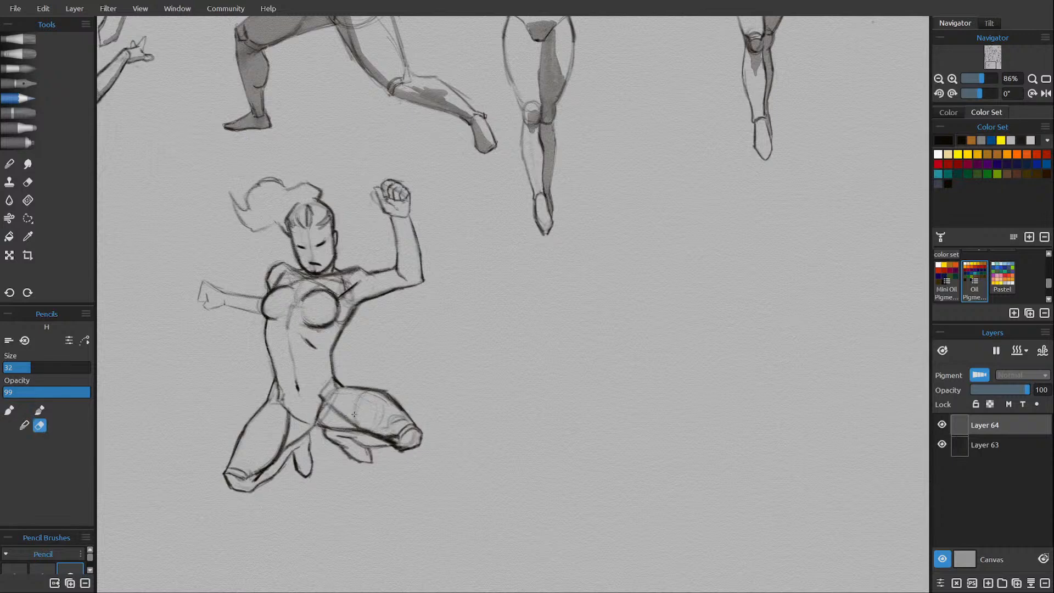
left_click_drag(368, 433, 392, 444)
key("e")
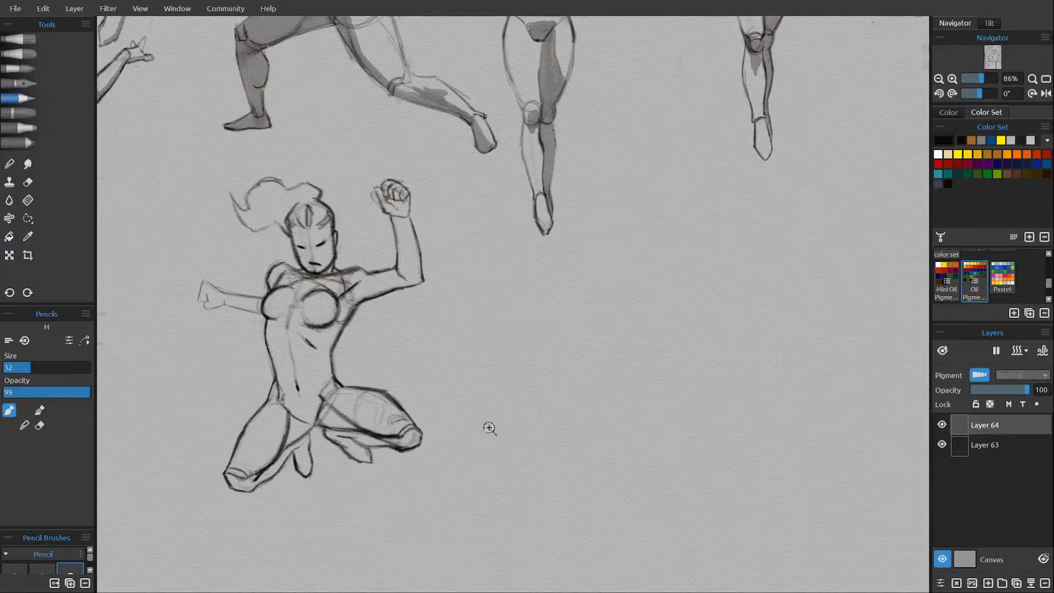
scroll(487, 426, "down", 5)
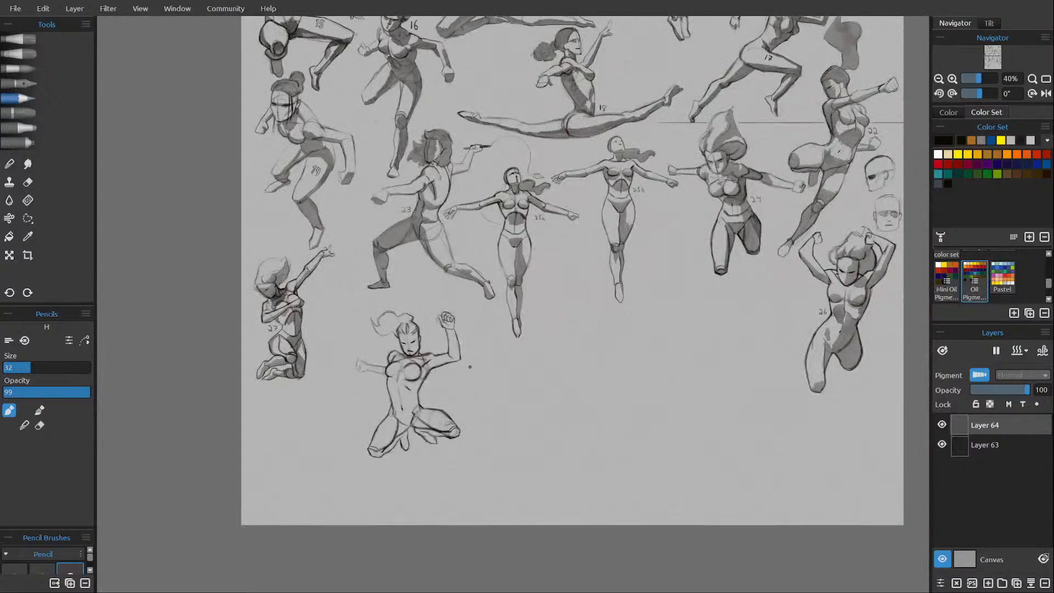
key("e")
key("e")
left_click_drag(435, 386, 447, 375)
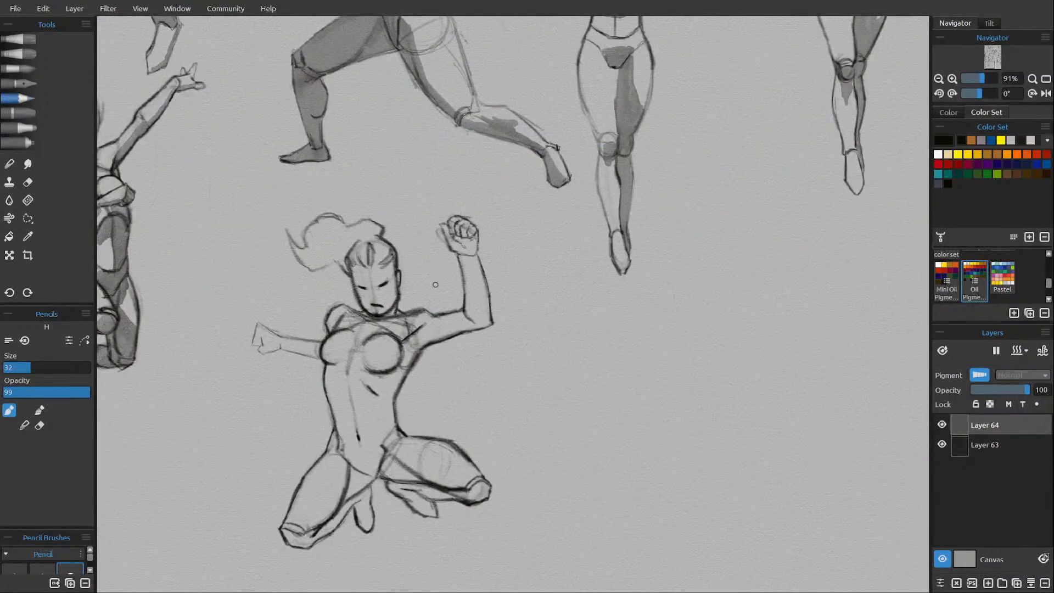
mouse_move(435, 284)
left_mouse_down()
mouse_move(518, 276)
mouse_move(479, 287)
left_mouse_up()
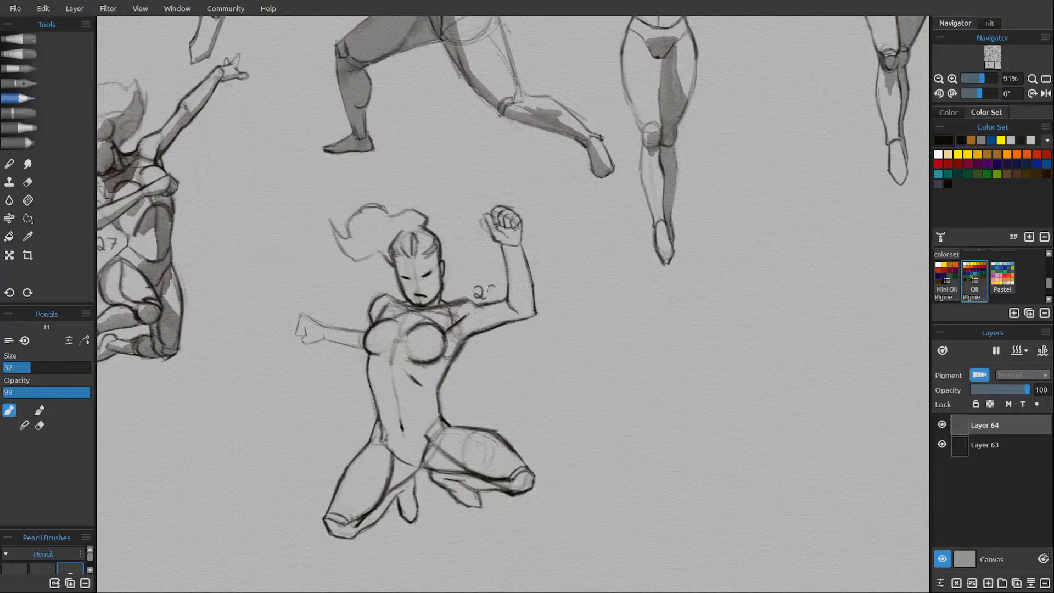
Add a new layer and shade figure 28's raised arm and armpit in gray with the watercolor Liner brush.
left_click(988, 582)
left_click(29, 70)
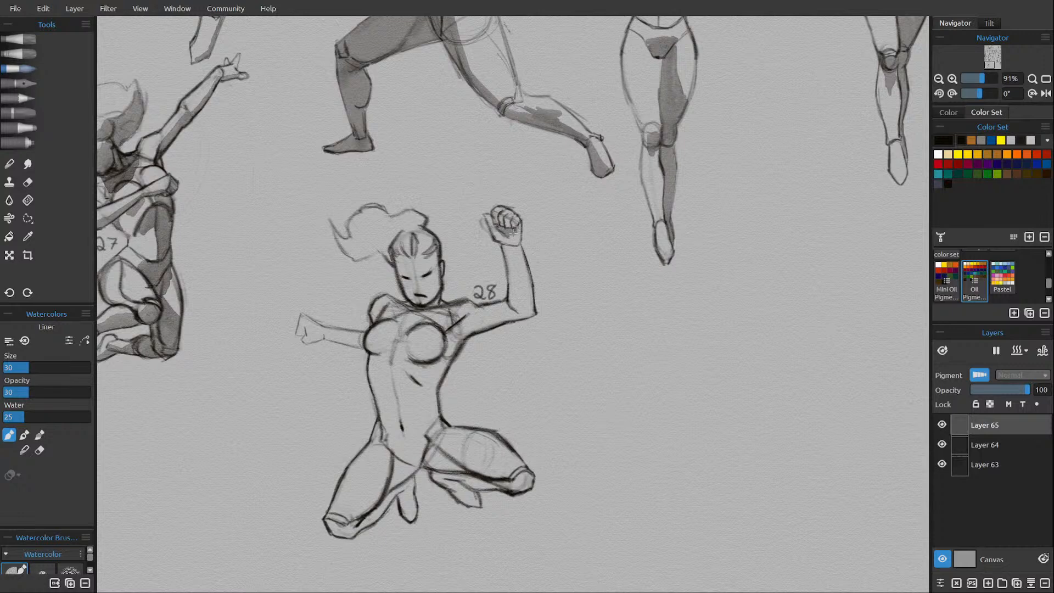
mouse_move(507, 234)
left_mouse_down()
mouse_move(505, 253)
mouse_move(509, 274)
mouse_move(506, 244)
mouse_move(518, 256)
mouse_move(524, 275)
left_mouse_up()
mouse_move(506, 310)
left_mouse_down()
mouse_move(458, 322)
mouse_move(468, 325)
mouse_move(462, 336)
mouse_move(488, 321)
left_mouse_up()
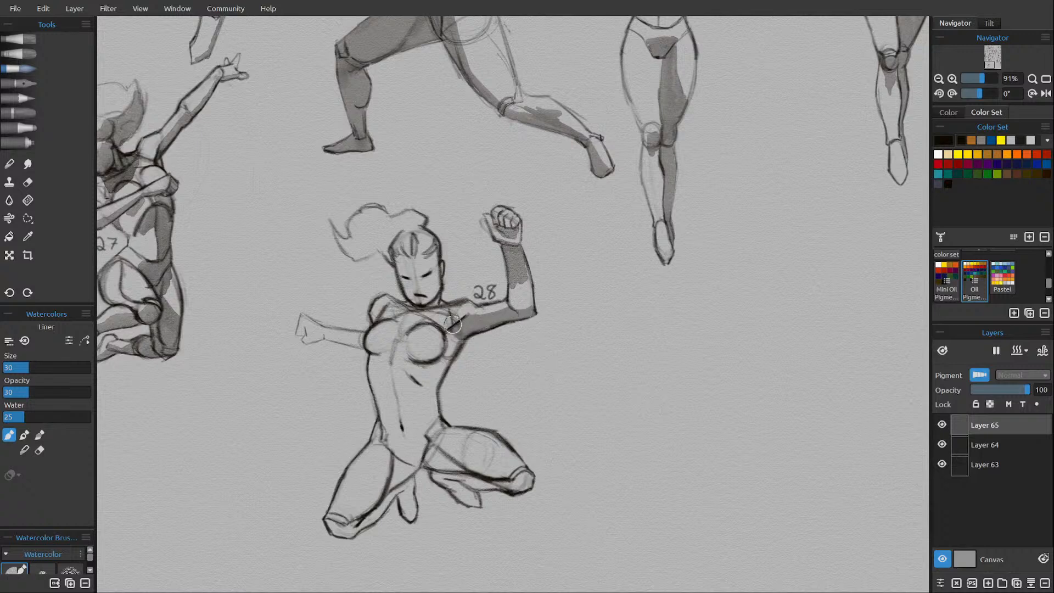
left_click_drag(459, 335, 454, 353)
Pause the layer's drying and shade figure 28's abdomen below the rib cage with the gray wash.
left_click_drag(370, 373, 383, 366)
left_click(996, 350)
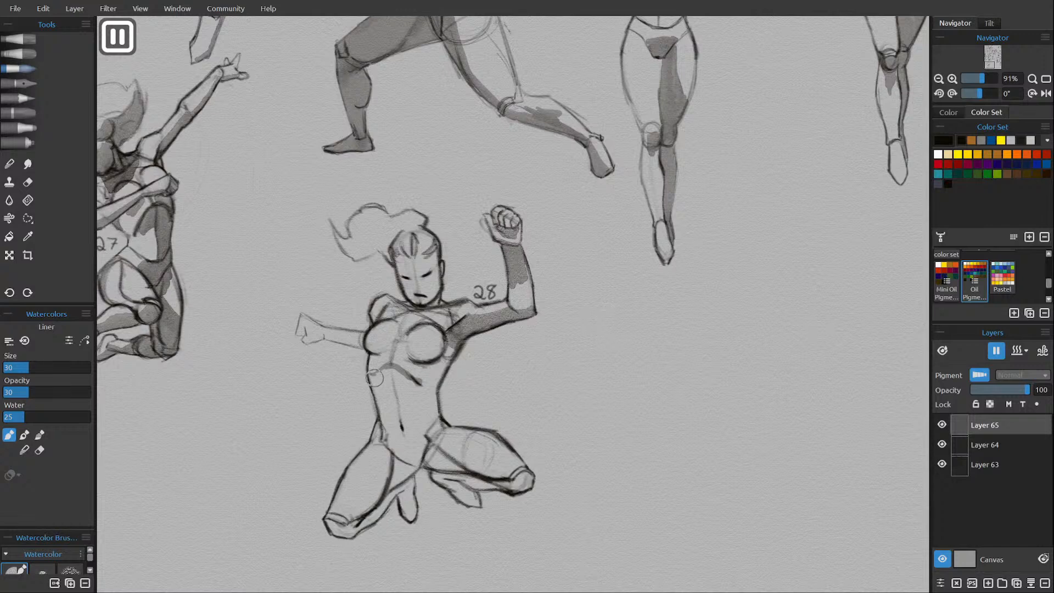
mouse_move(390, 383)
left_mouse_down()
mouse_move(371, 381)
mouse_move(375, 391)
mouse_move(384, 374)
mouse_move(387, 389)
mouse_move(424, 389)
mouse_move(407, 397)
mouse_move(420, 394)
mouse_move(412, 407)
mouse_move(385, 396)
left_mouse_up()
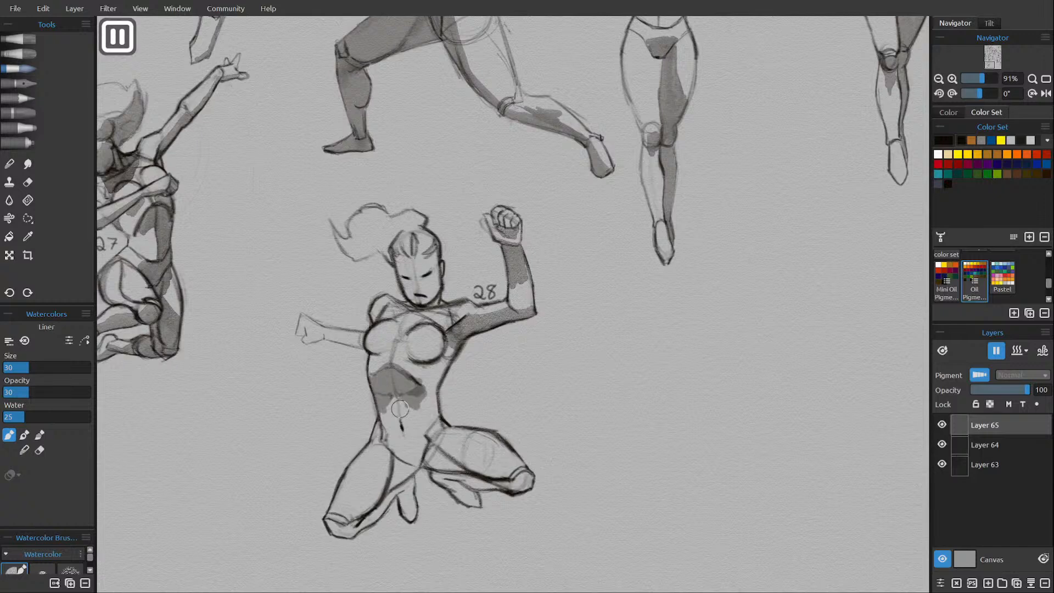
Shade figure 28's pelvis, the undersides of both thighs, the knees and the feet with the gray wash.
mouse_move(381, 440)
left_mouse_down()
mouse_move(426, 437)
mouse_move(389, 442)
mouse_move(398, 451)
mouse_move(420, 440)
mouse_move(420, 461)
mouse_move(419, 425)
mouse_move(397, 458)
mouse_move(417, 470)
mouse_move(370, 513)
mouse_move(327, 523)
mouse_move(350, 532)
mouse_move(384, 490)
left_mouse_up()
mouse_move(349, 522)
left_mouse_down()
mouse_move(363, 531)
mouse_move(413, 473)
mouse_move(403, 508)
mouse_move(408, 477)
mouse_move(410, 494)
mouse_move(434, 476)
mouse_move(472, 499)
mouse_move(451, 470)
mouse_move(472, 477)
mouse_move(490, 466)
left_mouse_up()
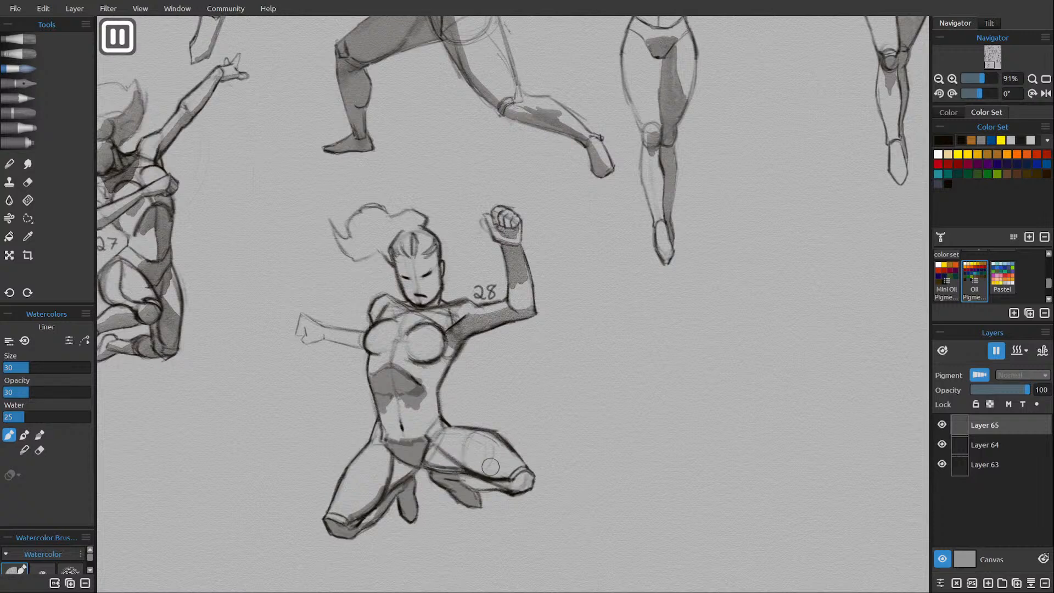
mouse_move(437, 444)
left_mouse_down()
mouse_move(509, 487)
mouse_move(457, 477)
mouse_move(490, 481)
mouse_move(457, 479)
mouse_move(483, 488)
mouse_move(525, 482)
left_mouse_up()
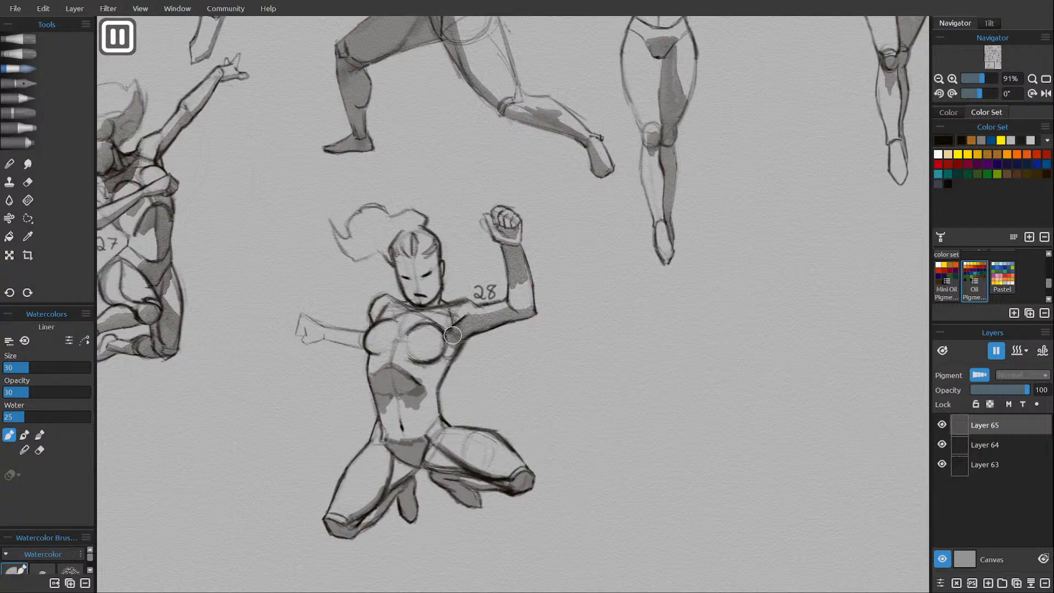
Shade the side of figure 28's torso, the hip crease and the undersides of both breasts.
mouse_move(455, 341)
left_mouse_down()
mouse_move(445, 373)
mouse_move(433, 370)
mouse_move(425, 389)
mouse_move(441, 377)
mouse_move(439, 418)
mouse_move(393, 440)
mouse_move(422, 442)
mouse_move(382, 436)
left_mouse_up()
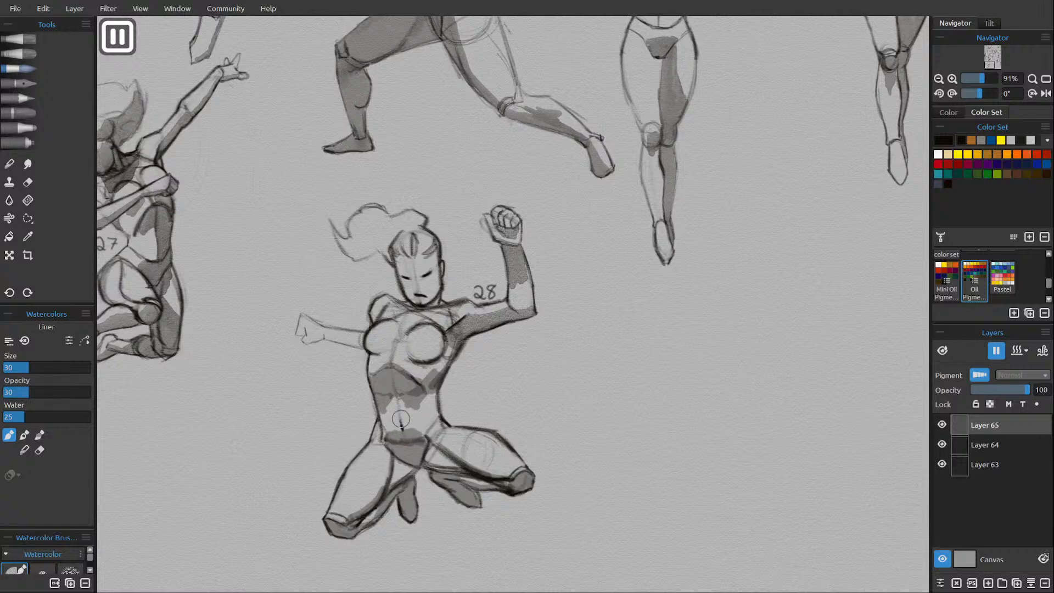
mouse_move(449, 422)
left_mouse_down()
mouse_move(429, 447)
mouse_move(430, 436)
mouse_move(430, 459)
mouse_move(438, 445)
mouse_move(456, 454)
left_mouse_up()
mouse_move(408, 339)
left_mouse_down()
mouse_move(436, 359)
mouse_move(447, 348)
mouse_move(428, 351)
mouse_move(441, 345)
left_mouse_up()
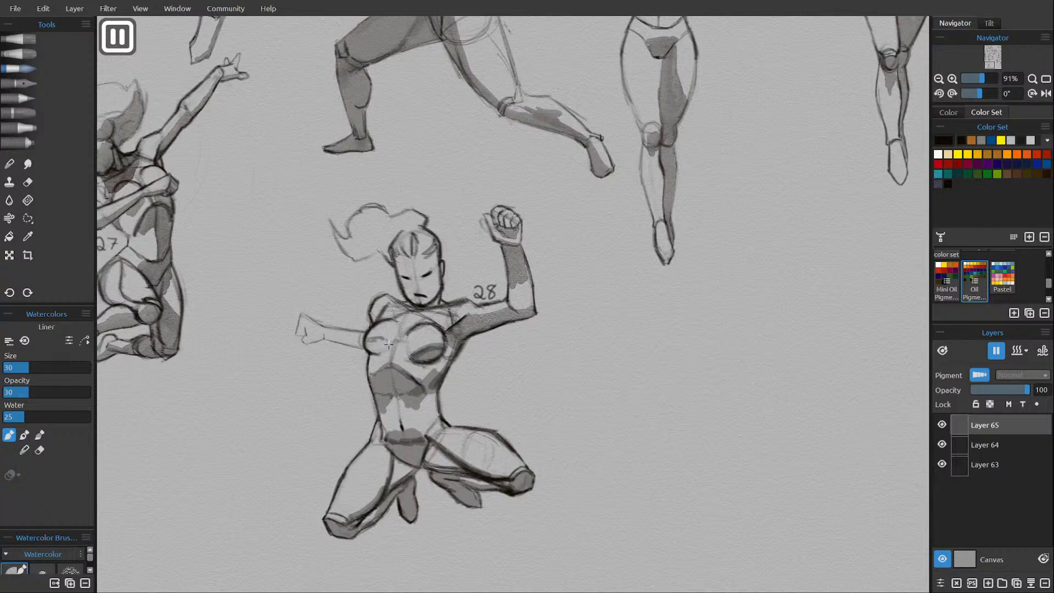
mouse_move(368, 343)
left_mouse_down()
mouse_move(383, 344)
mouse_move(372, 351)
left_mouse_up()
mouse_move(412, 358)
left_mouse_down()
mouse_move(440, 357)
mouse_move(374, 361)
left_mouse_up()
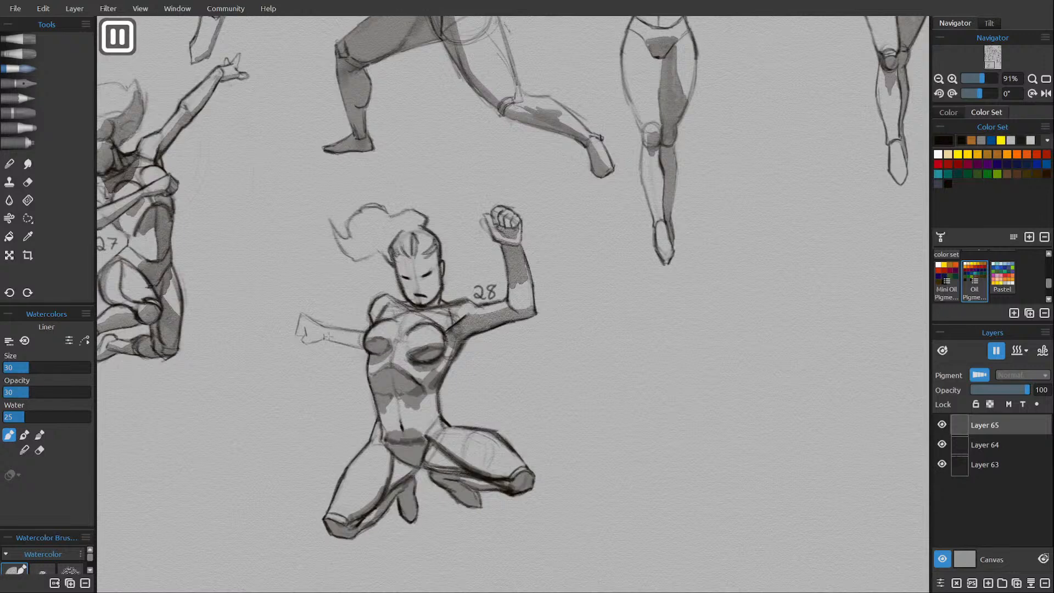
Shade figure 28's outstretched arm, fist and face with the gray wash and resume the layer's drying.
mouse_move(326, 337)
left_mouse_down()
mouse_move(362, 345)
mouse_move(302, 334)
left_mouse_up()
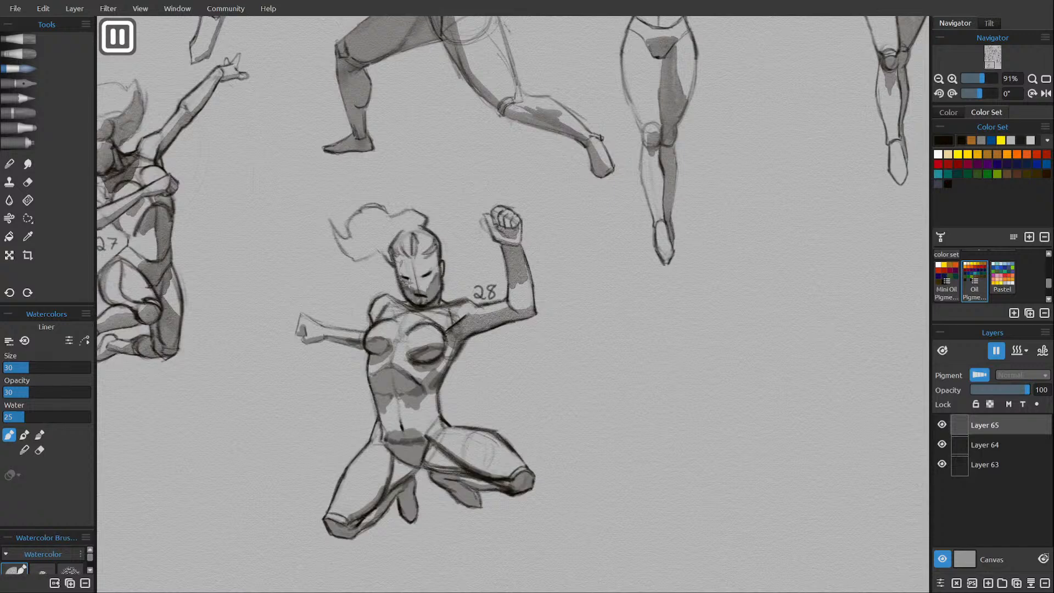
left_click_drag(428, 274, 425, 278)
mouse_move(401, 262)
left_mouse_down()
mouse_move(408, 285)
mouse_move(437, 266)
left_mouse_up()
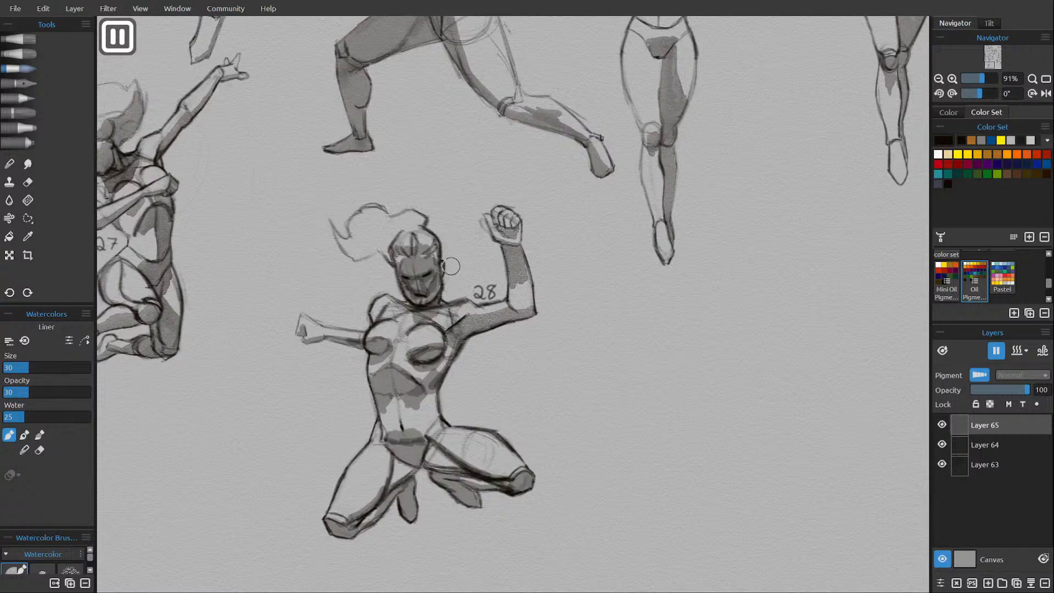
left_click(995, 351)
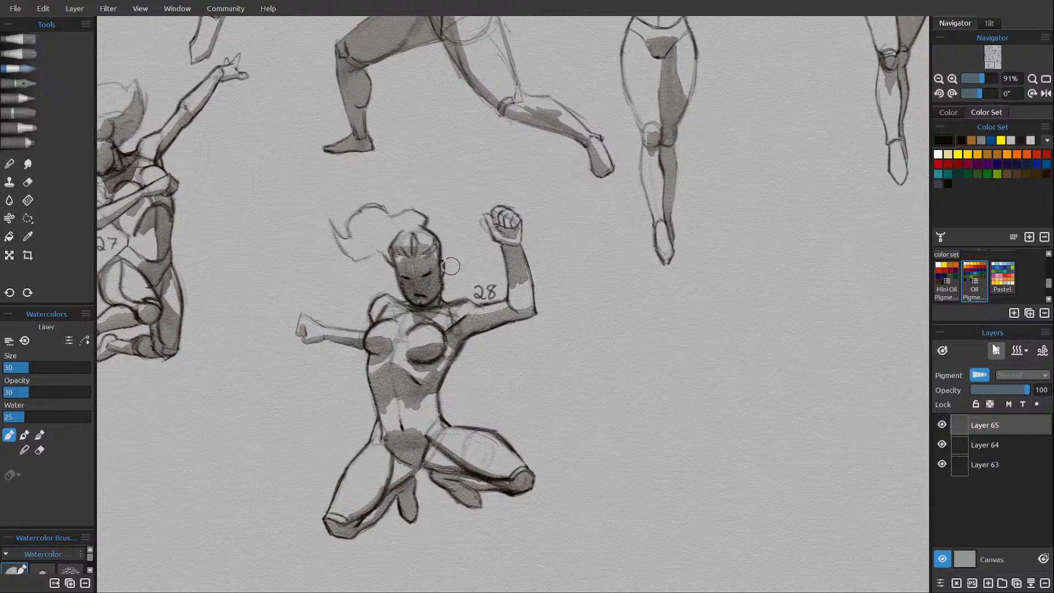
left_click(993, 344)
Erase highlights across figure 28's forehead with the Round Soft eraser and pick out finer facial highlights at size 10.
left_click(28, 181)
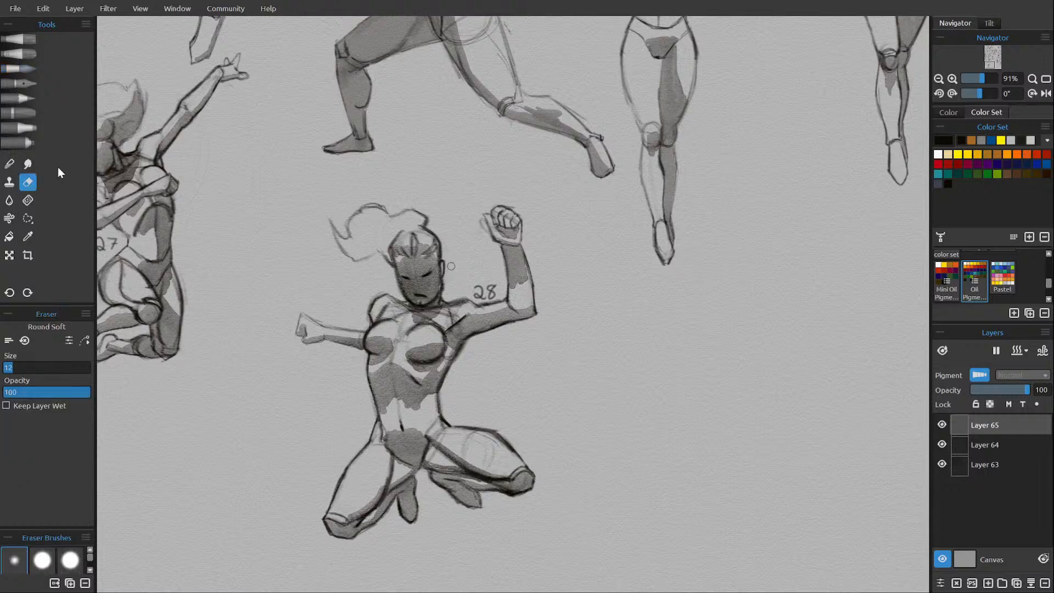
key("bracketright")
key("bracketright")
key("bracketright")
key("bracketright")
key("bracketright")
key("bracketright")
key("bracketright")
key("bracketright")
key("bracketright")
key("bracketright")
key("bracketright")
key("bracketright")
key("bracketright")
left_click_drag(399, 259, 427, 258)
key("bracketleft")
key("bracketleft")
key("bracketleft")
key("bracketleft")
key("bracketleft")
key("bracketleft")
key("bracketleft")
key("bracketleft")
key("bracketleft")
key("bracketleft")
key("bracketleft")
key("bracketleft")
key("bracketleft")
key("bracketleft")
key("bracketleft")
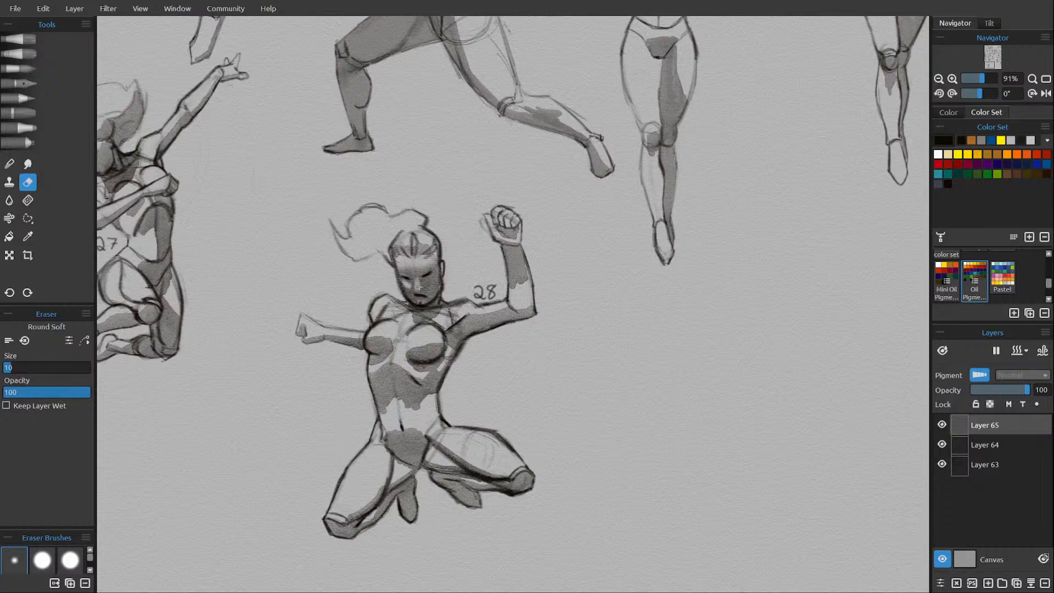
mouse_move(429, 279)
left_mouse_down()
mouse_move(431, 269)
mouse_move(402, 273)
mouse_move(427, 269)
mouse_move(419, 275)
left_mouse_up()
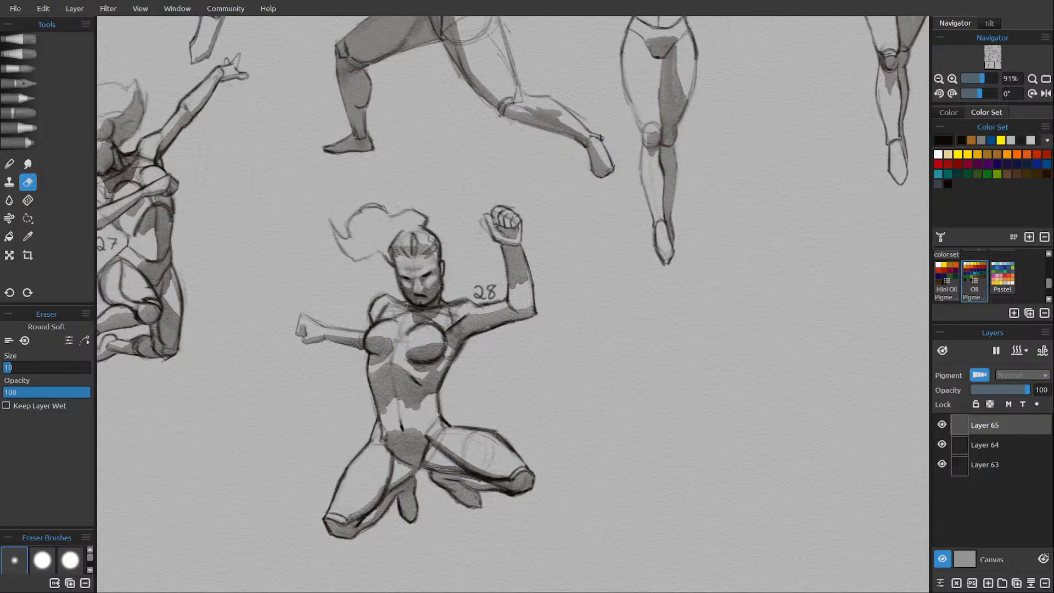
Touch up the gray shading beside figure 28's eye with watercolor and along the ear with the H pencil.
mouse_move(567, 388)
left_mouse_down()
mouse_move(542, 422)
mouse_move(555, 430)
mouse_move(536, 430)
left_mouse_up()
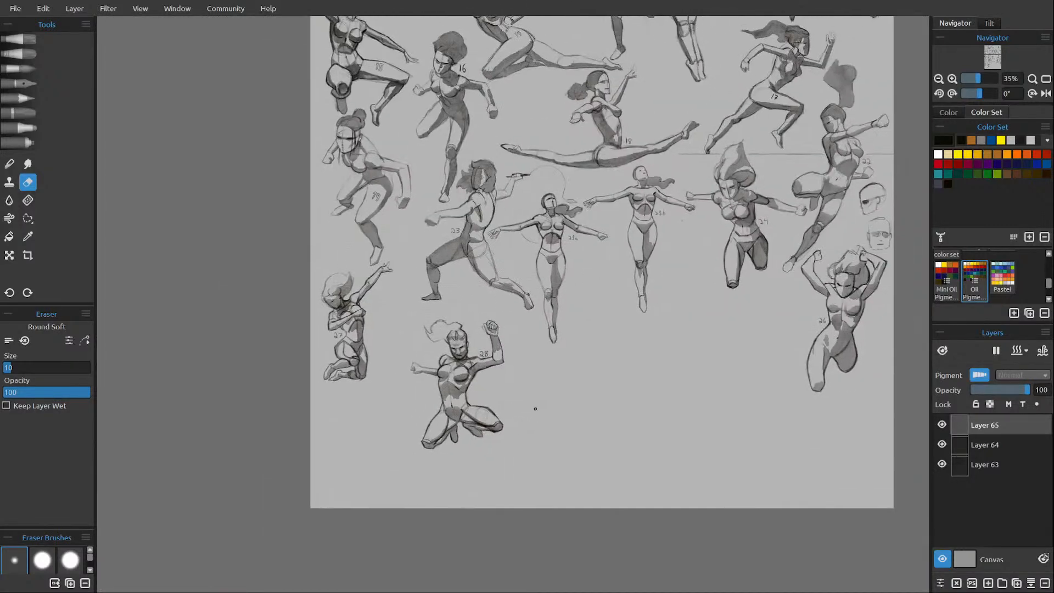
scroll(462, 354, "up", 5)
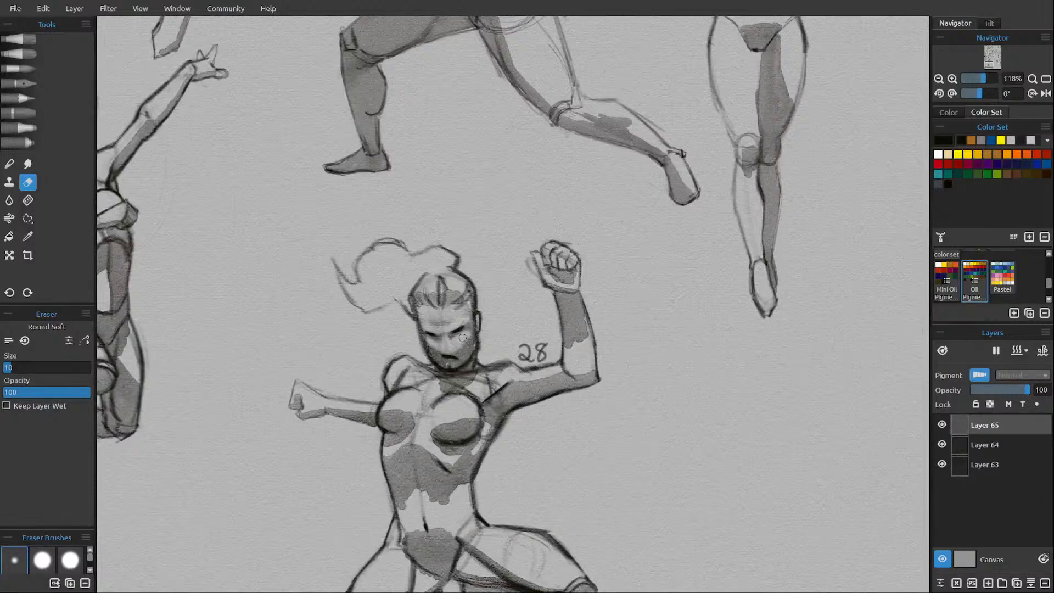
key("b")
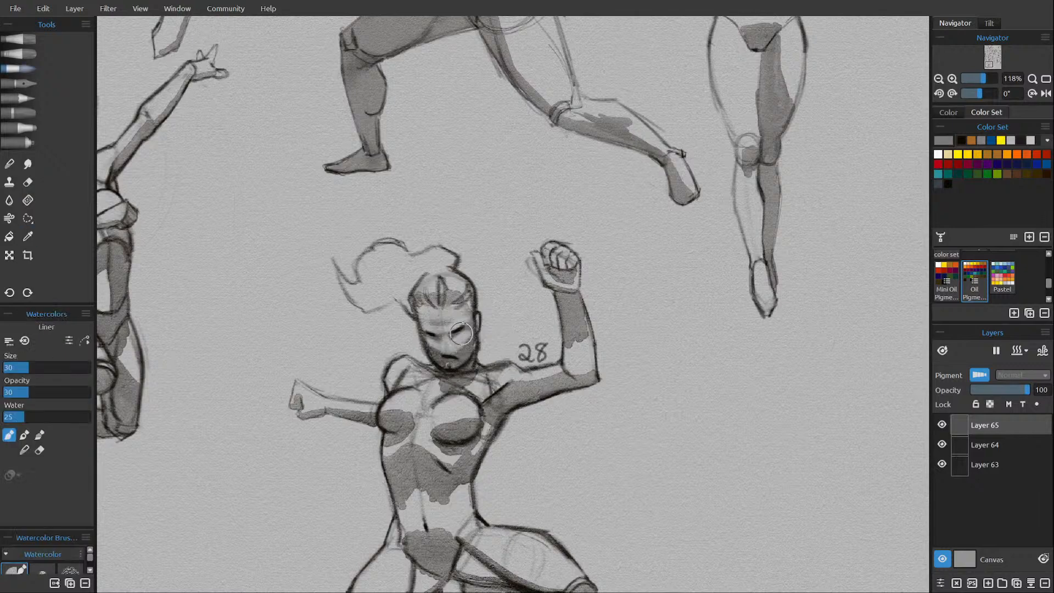
left_click_drag(454, 335, 458, 335)
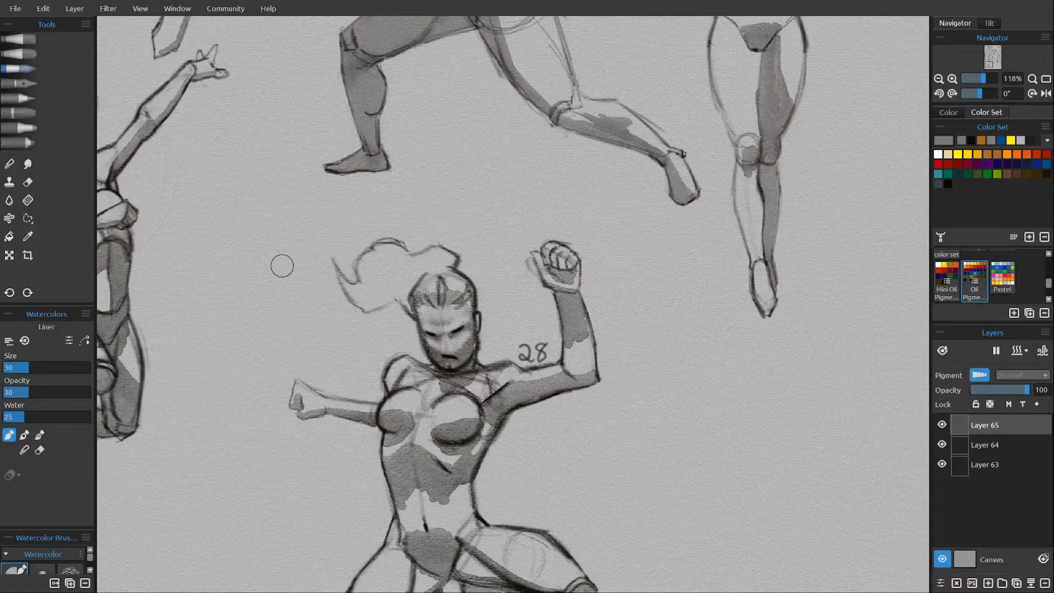
left_click(25, 99)
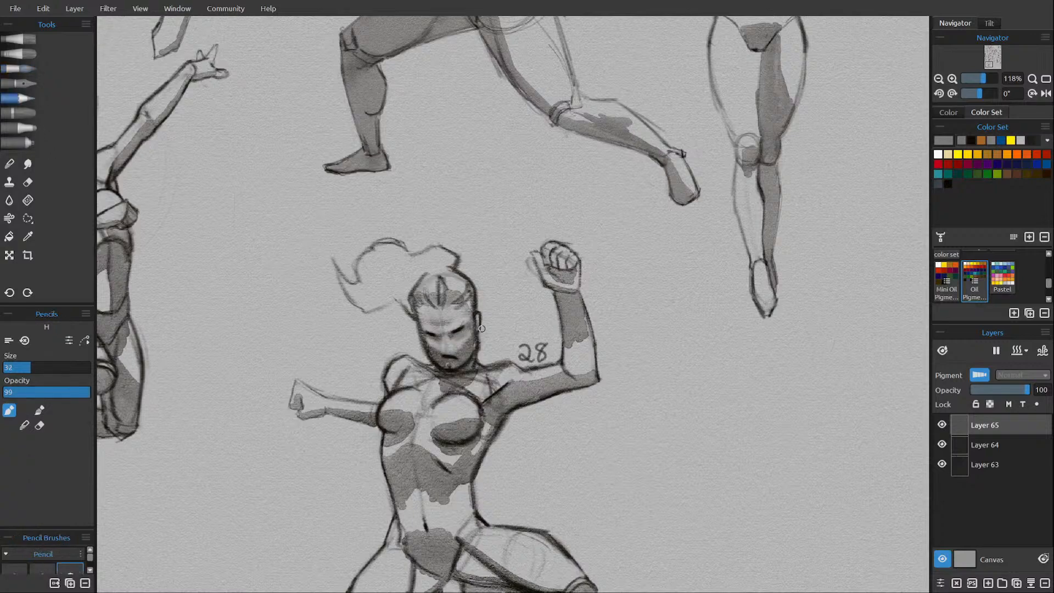
left_click(475, 321, "alt")
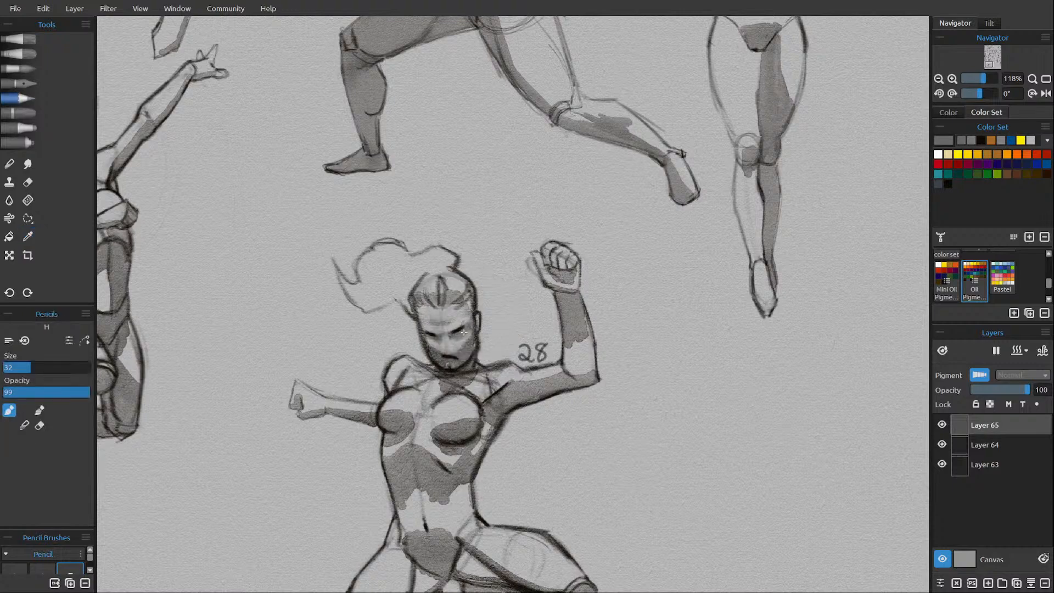
left_click(476, 311, "alt")
Darken figure 28's eye sockets and mouth with a black pencil and erase shading from the lower face.
left_click(948, 184)
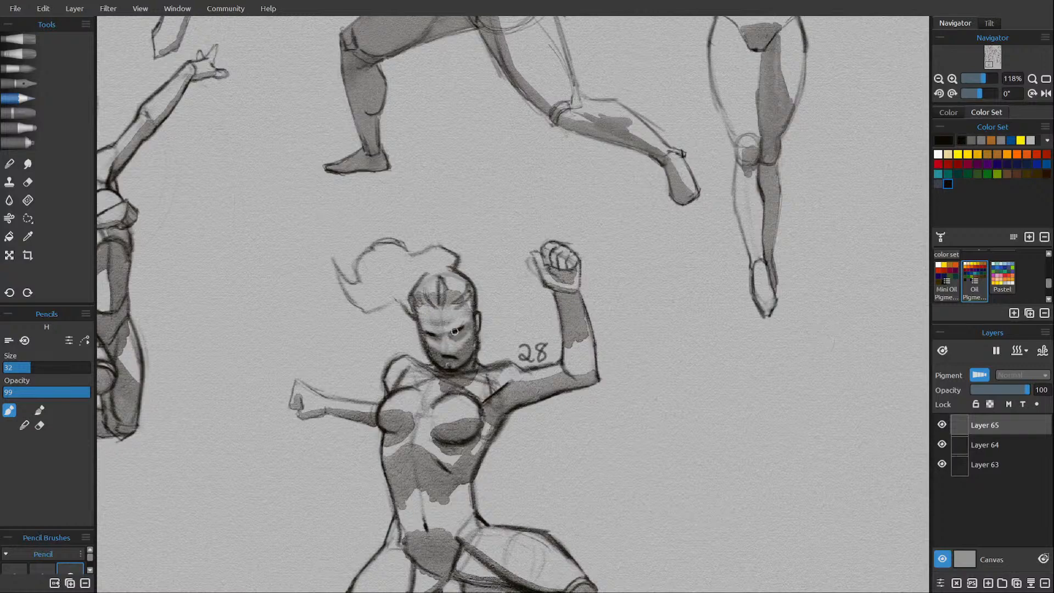
left_click_drag(423, 333, 460, 352)
key("e")
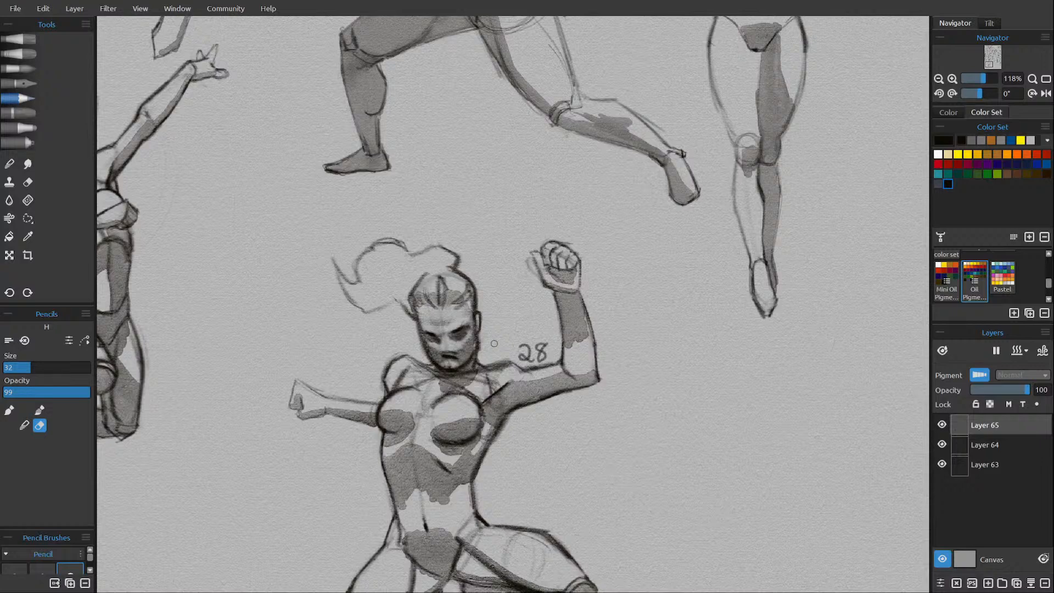
key("i")
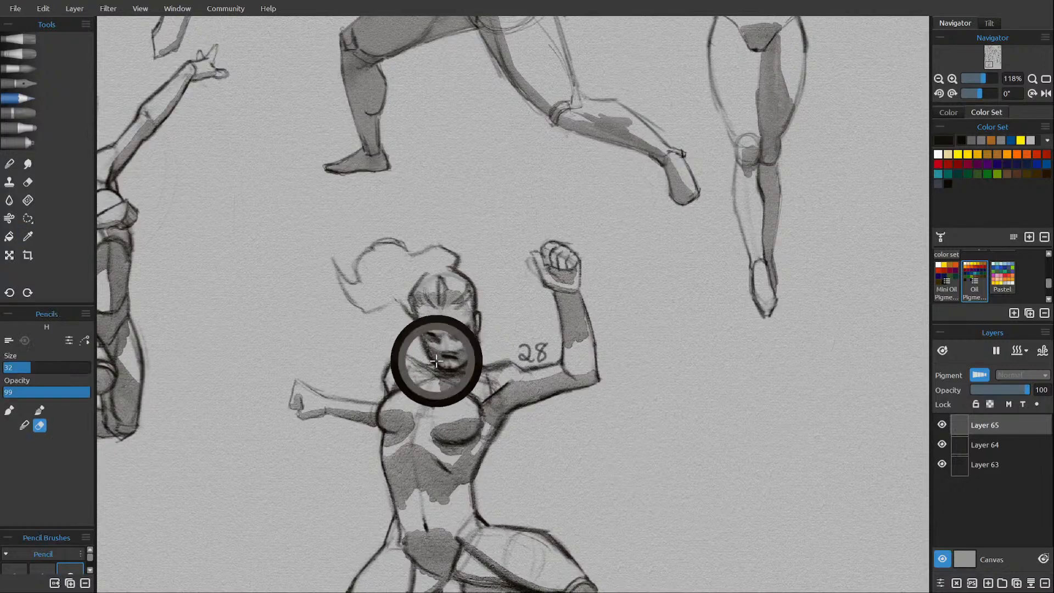
left_click(435, 357)
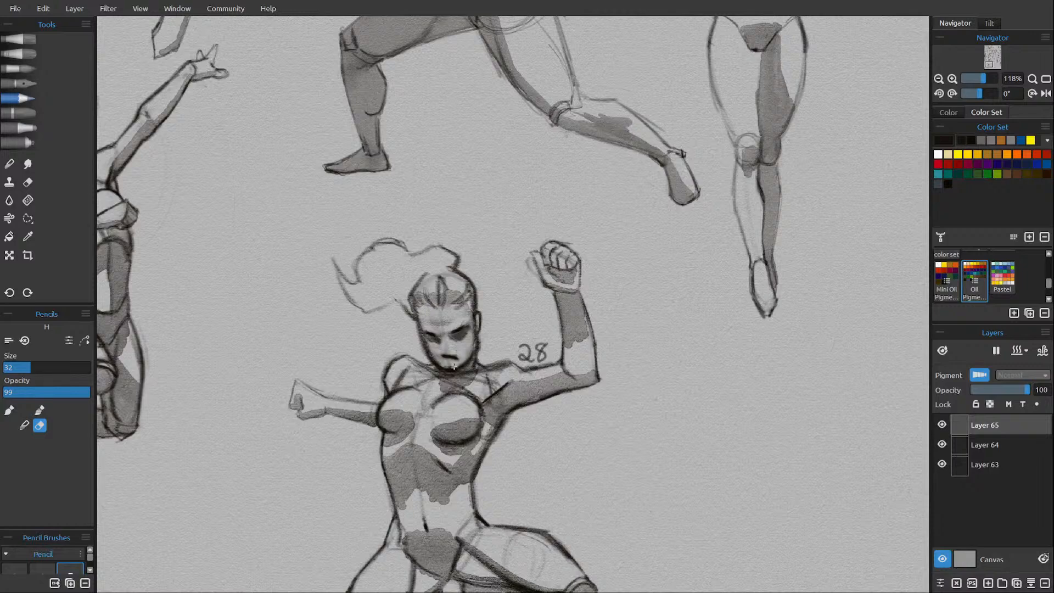
Merge figure 28's shading layer with its pencil layer and check the result by toggling the layer's visibility.
scroll(454, 366, "down", 8)
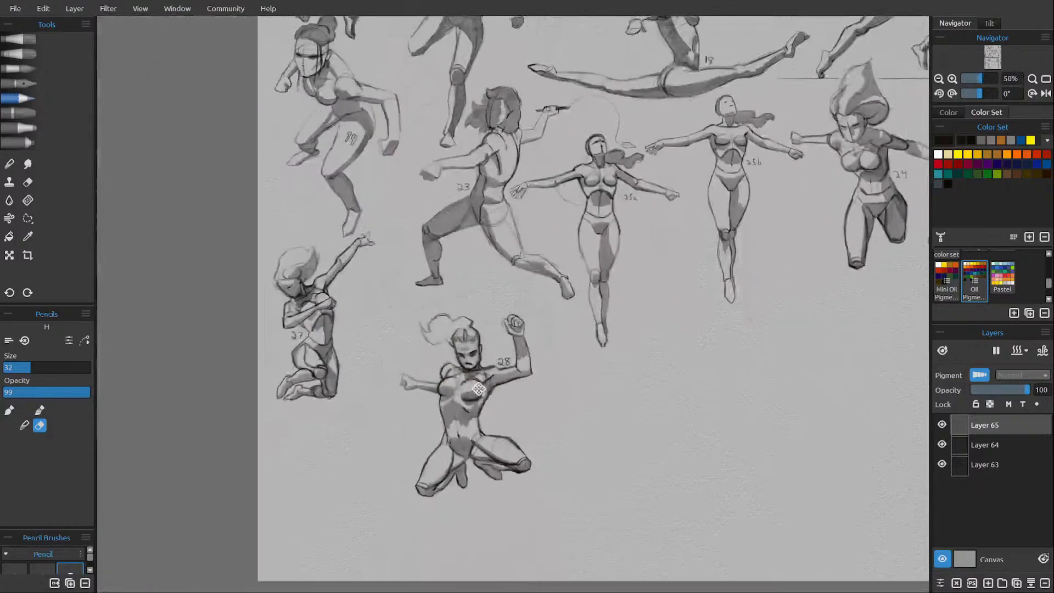
left_click_drag(478, 389, 439, 354)
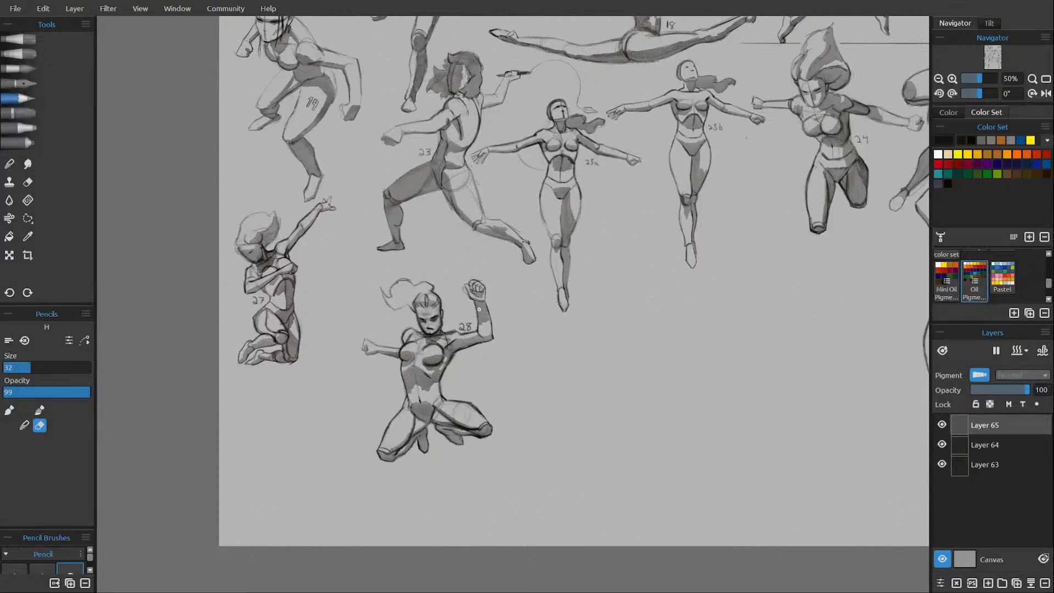
left_click(1030, 584)
left_click(941, 424)
left_click(941, 425)
Move figure 28 closer to figure 27 and slightly up to X 459, Y 4188, and save the sheet.
key("ctrl+t")
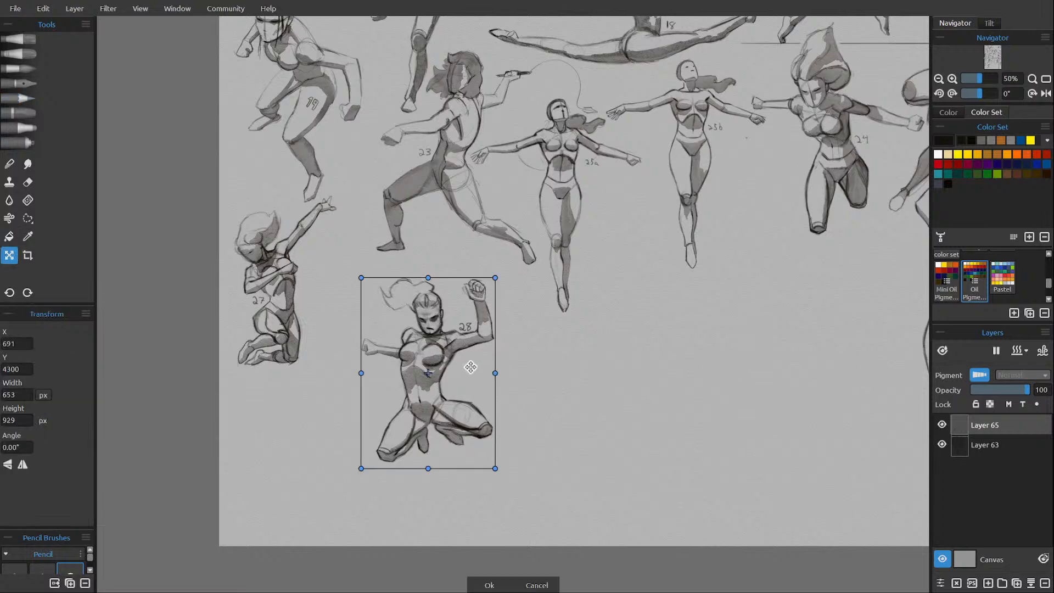
left_click_drag(470, 367, 432, 344)
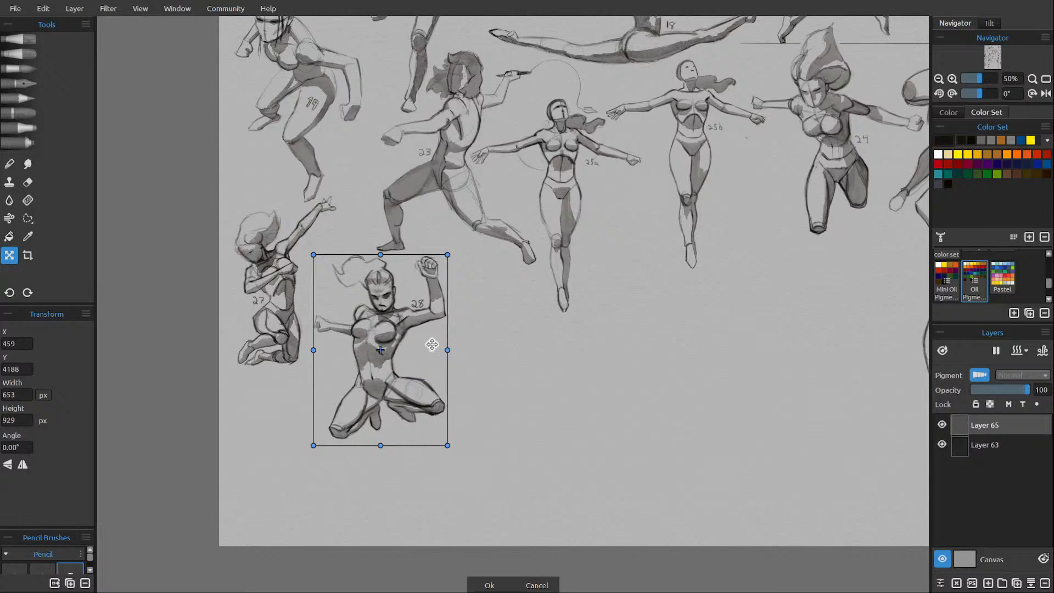
key("Return")
left_click_drag(680, 404, 564, 435)
key("ctrl+s")
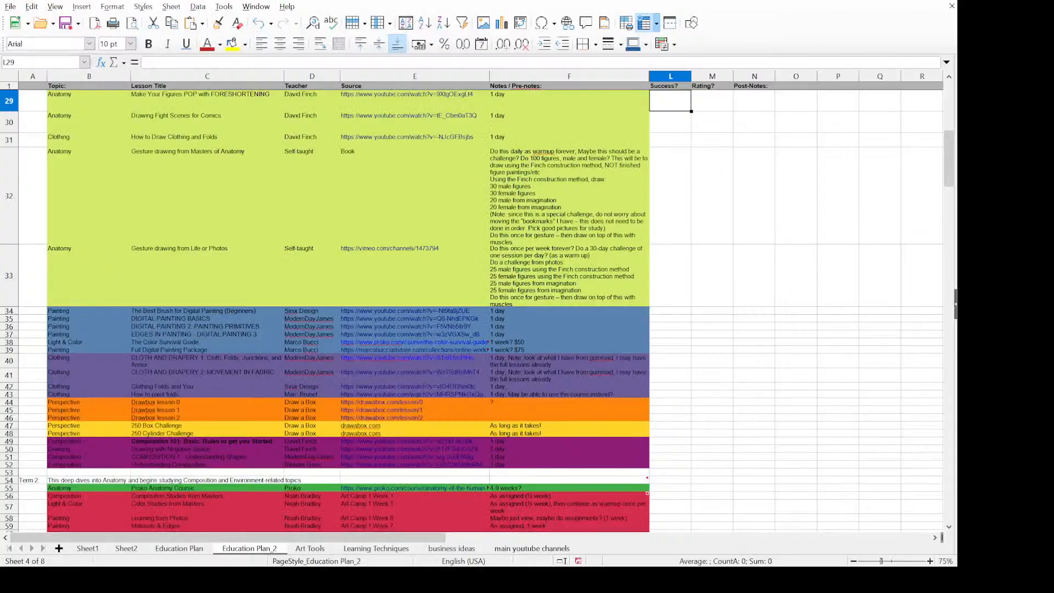
Enlarge the spreadsheet window and review the two gesture drawing challenges in rows 32 and 33 of the Education Plan_2 sheet.
left_click_drag(956, 566, 1039, 585)
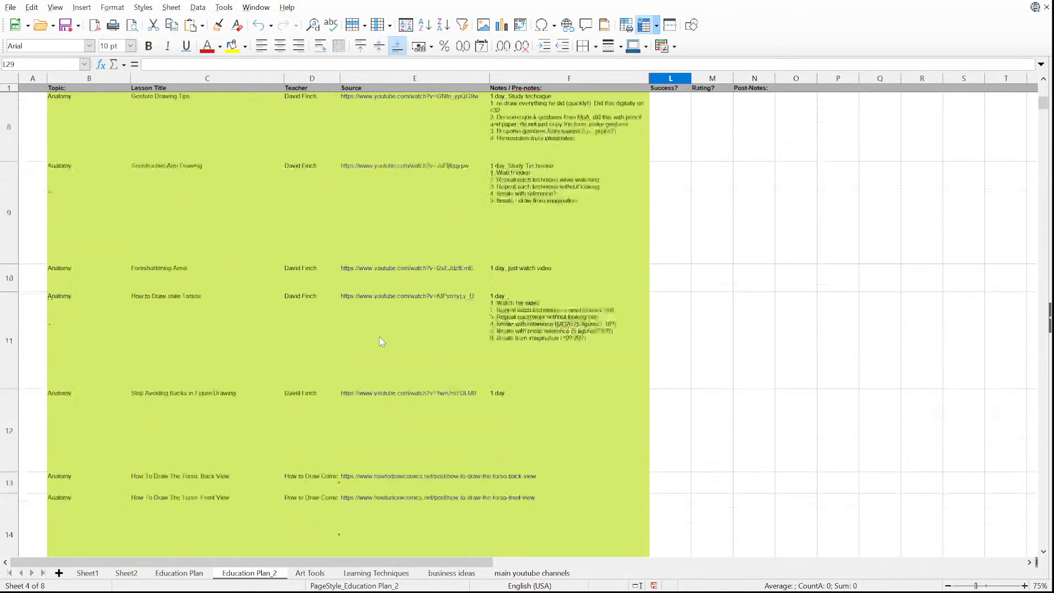
scroll(379, 335, "down", 5)
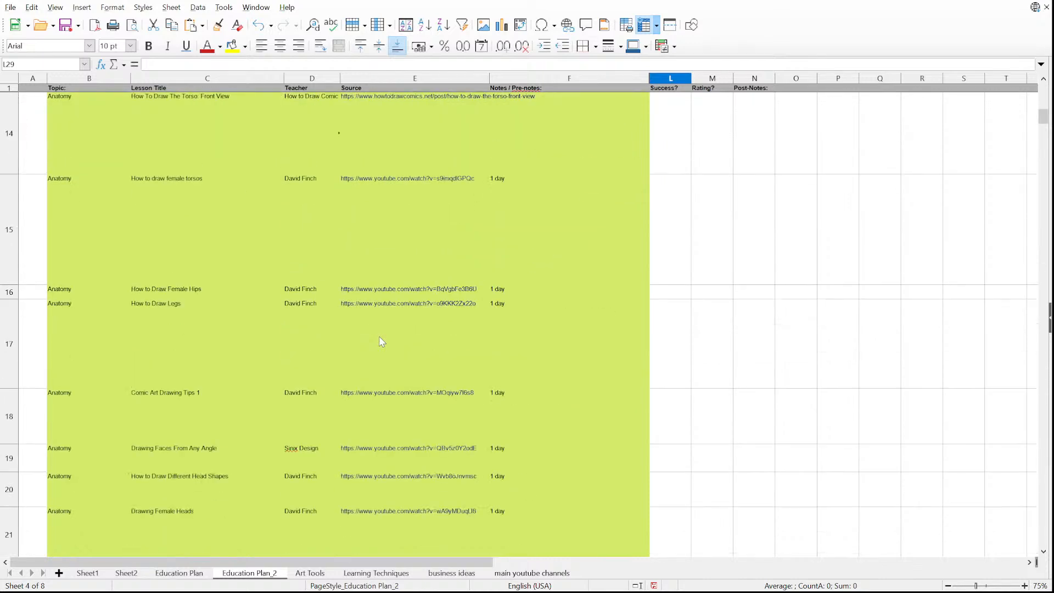
scroll(284, 346, "down", 1)
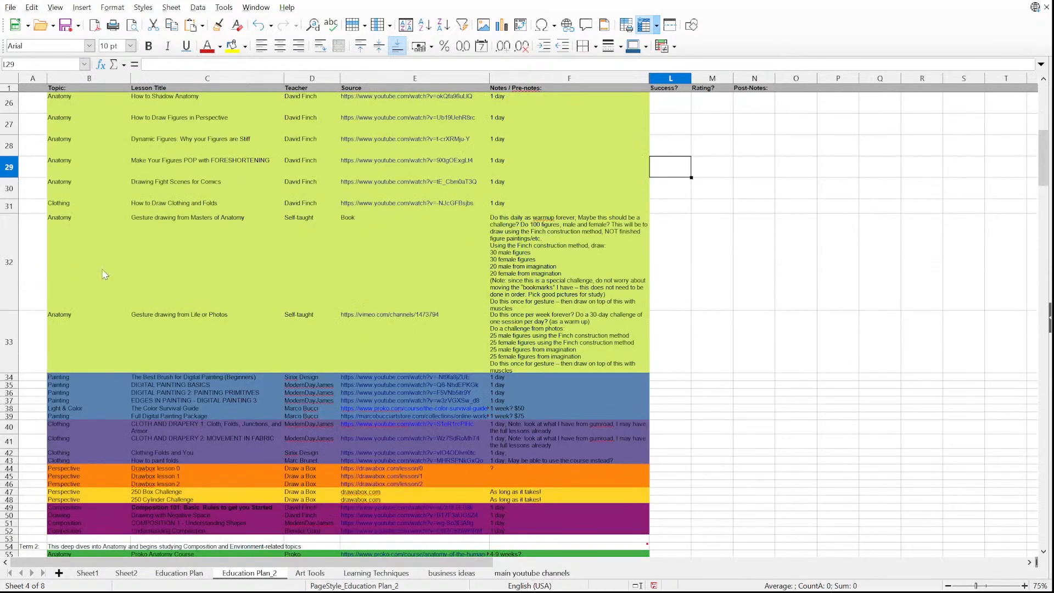
left_click_drag(81, 269, 549, 347)
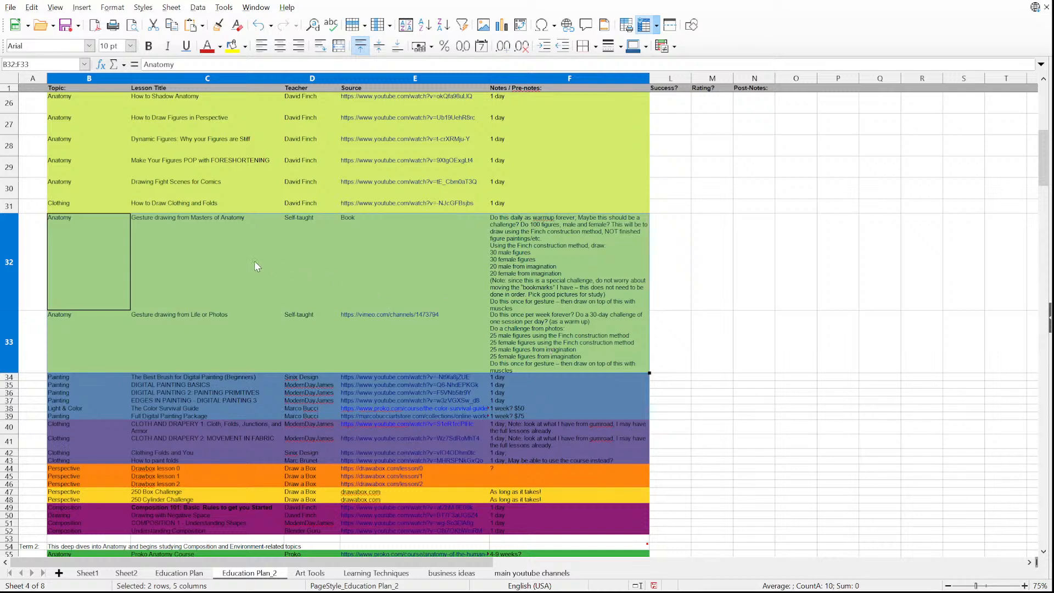
left_click_drag(110, 251, 554, 241)
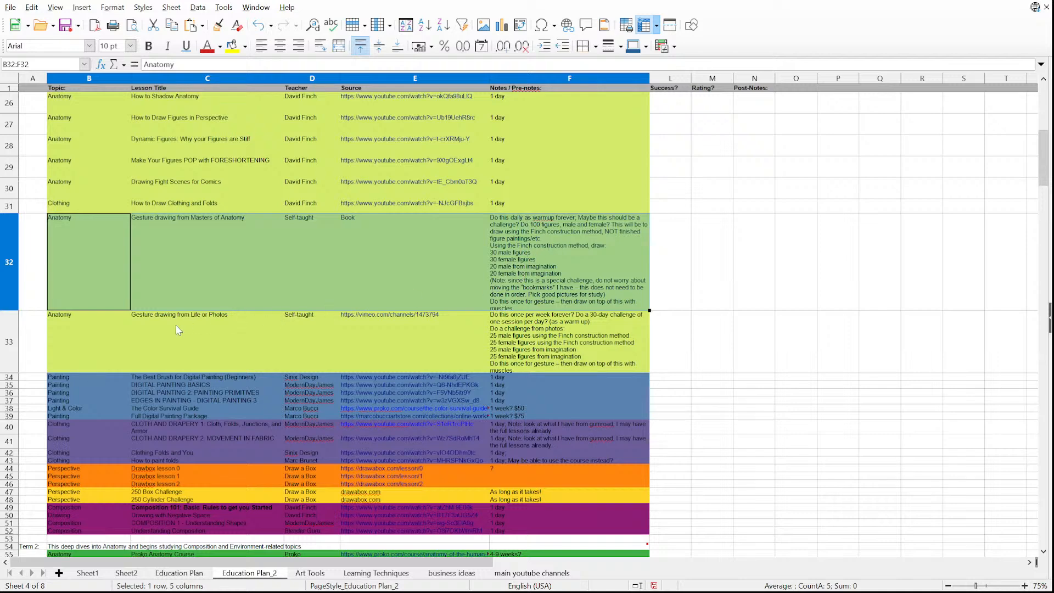
left_click_drag(99, 337, 511, 332)
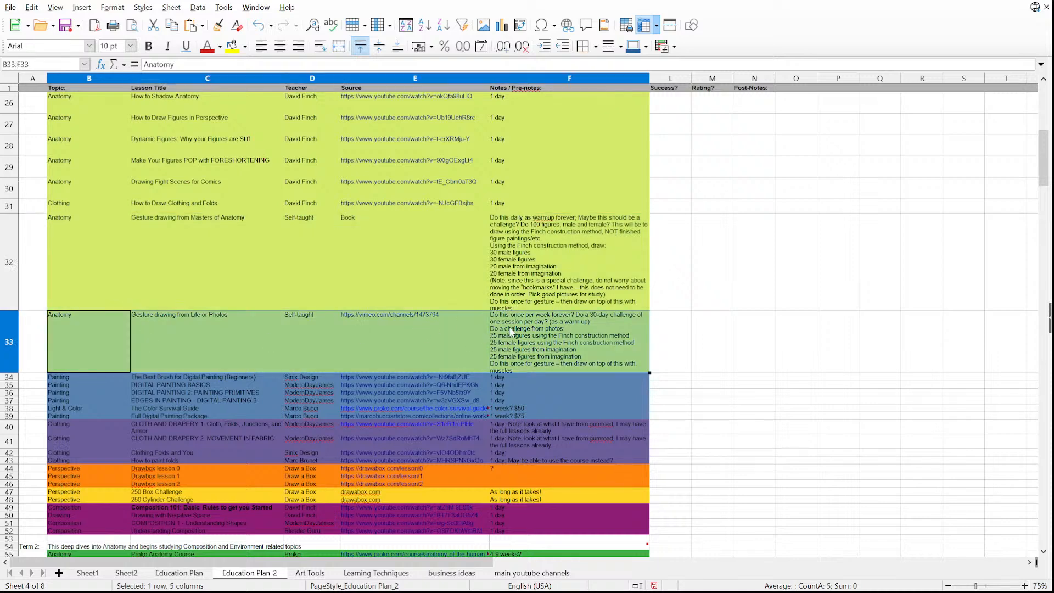
scroll(612, 333, "down", 2)
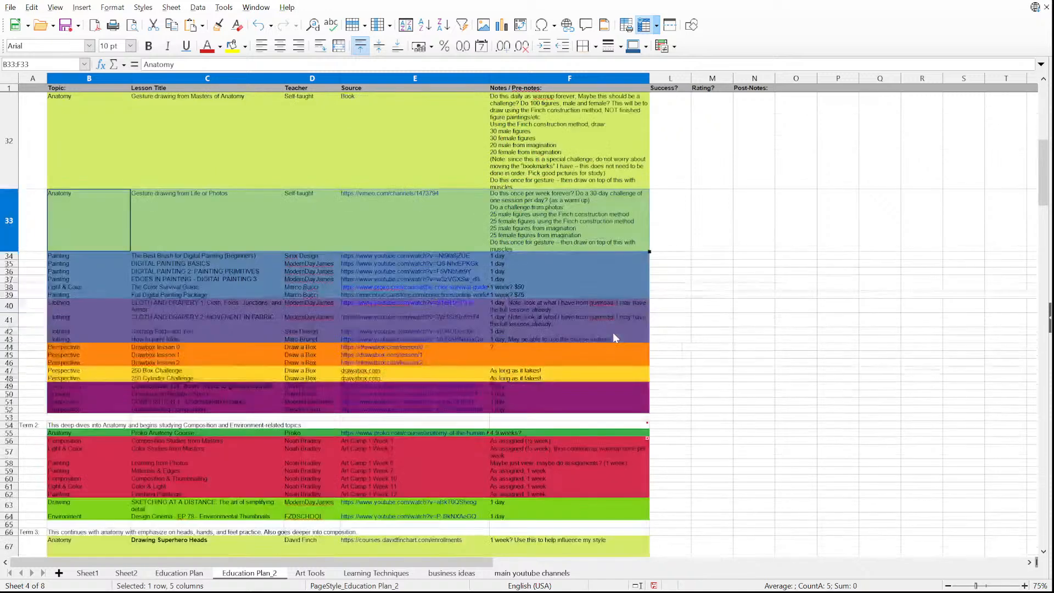
scroll(612, 332, "down", 1)
scroll(232, 242, "up", 1)
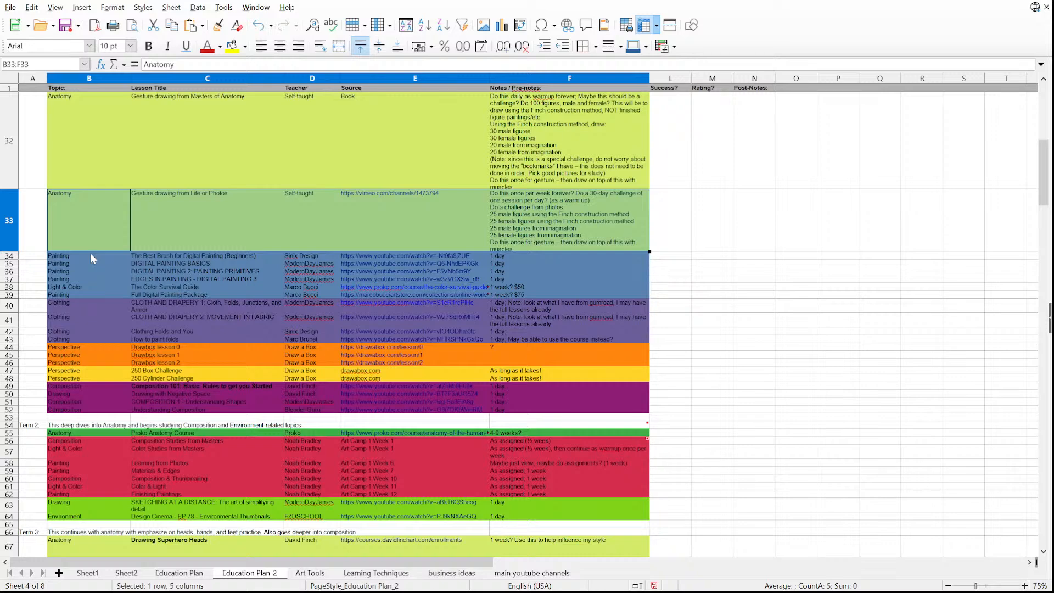
Examine the painting and light and color lessons in rows 34 to 39, highlighting their titles and teachers.
left_click_drag(90, 252, 316, 289)
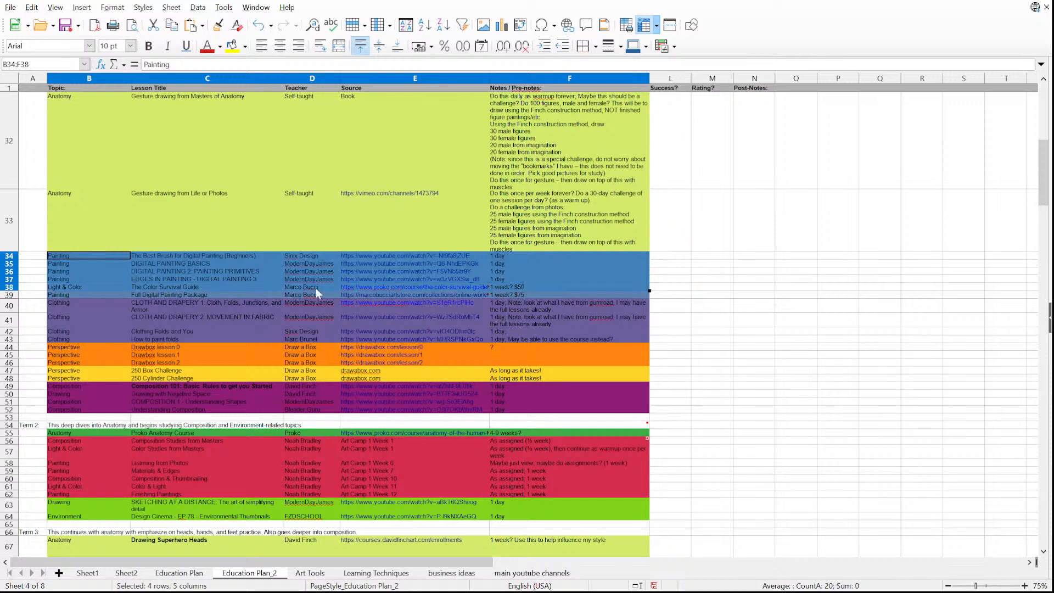
left_click_drag(175, 264, 180, 274)
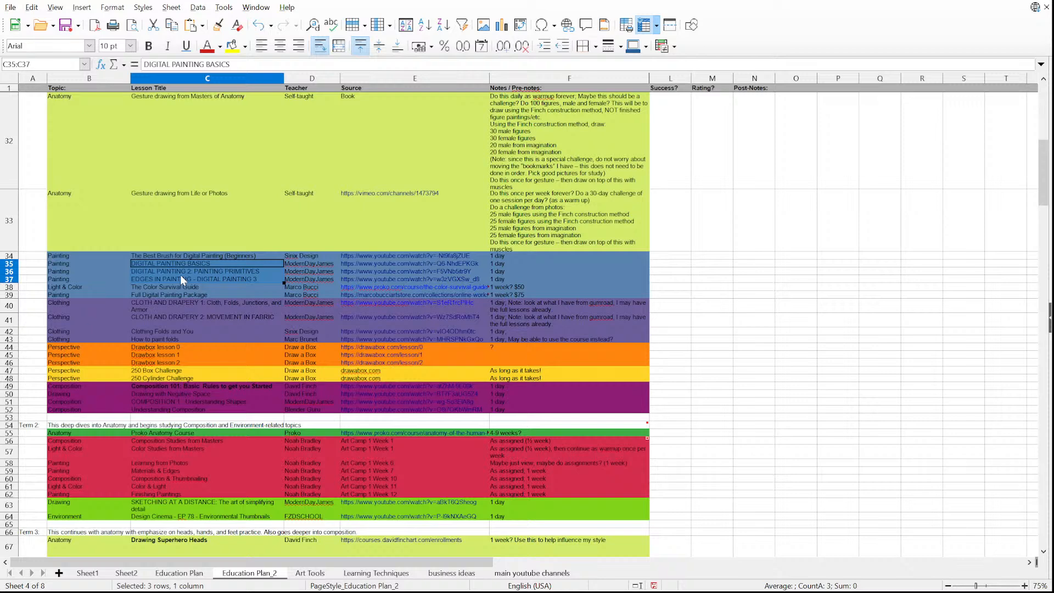
left_click(215, 255)
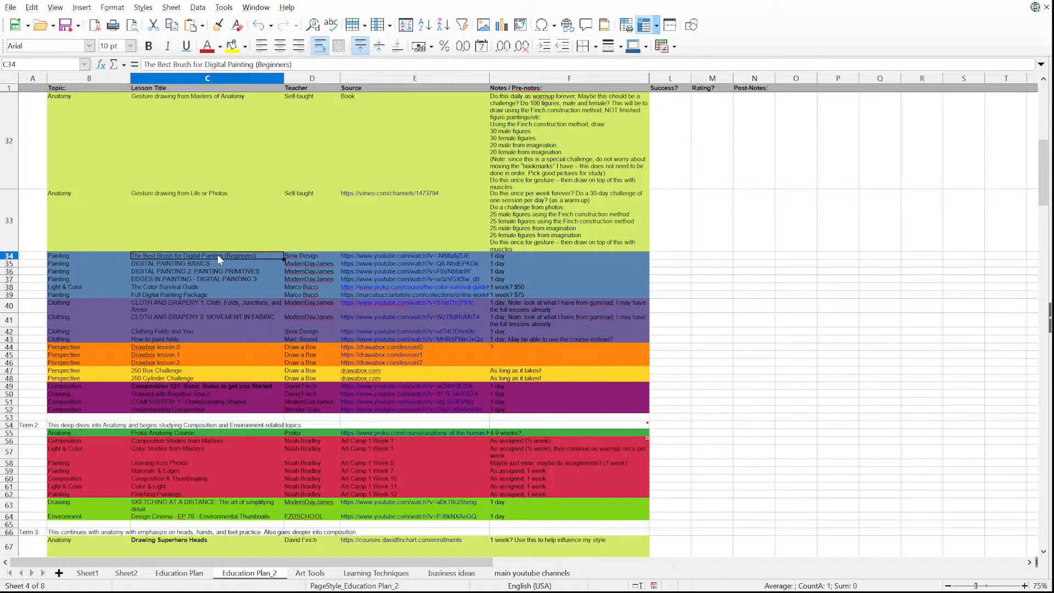
left_click_drag(218, 255, 297, 278)
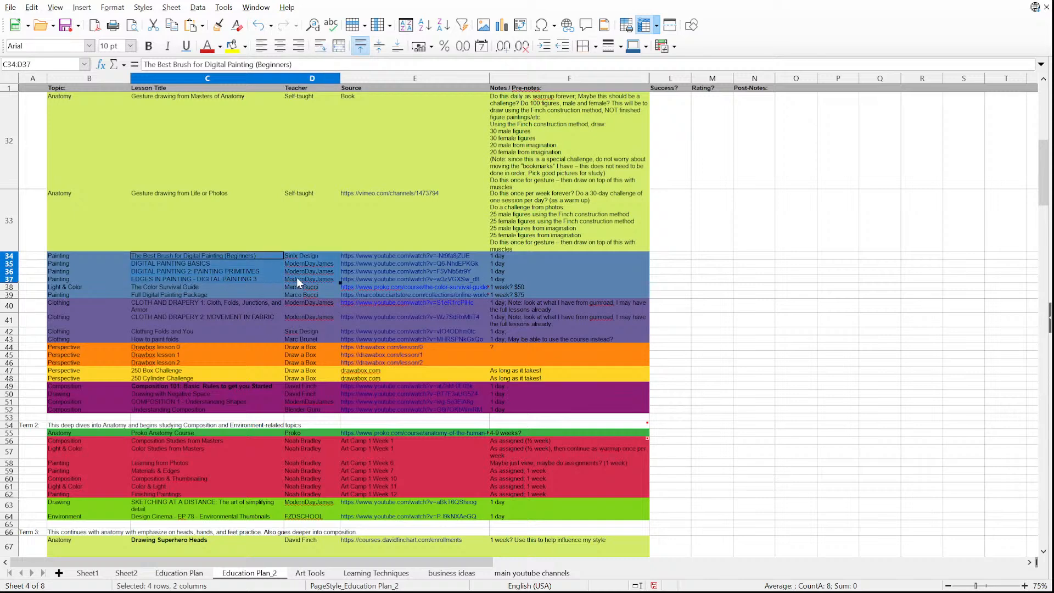
left_click(217, 287)
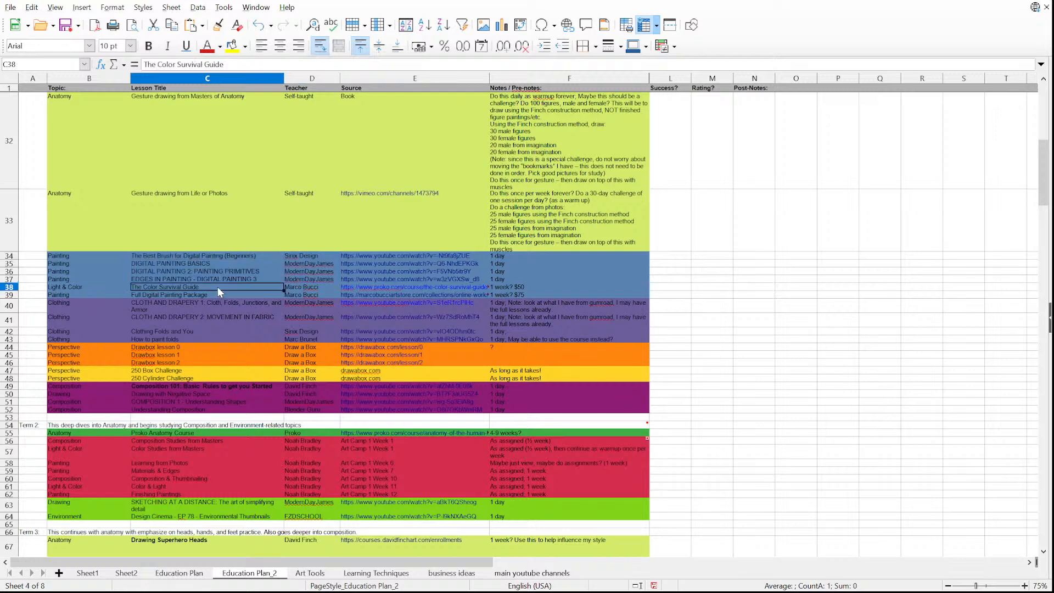
left_click_drag(235, 286, 301, 293)
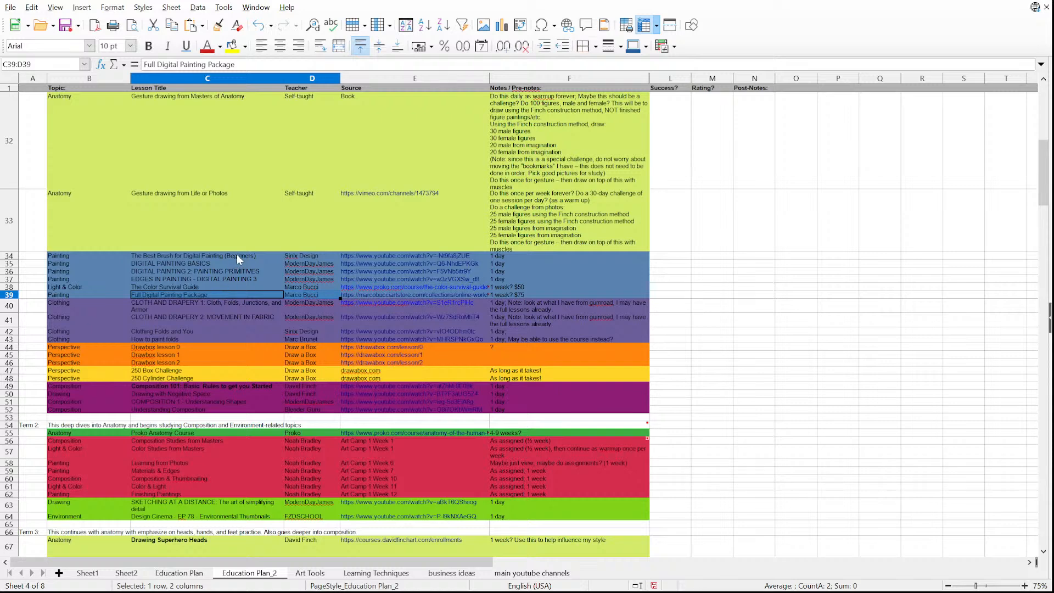
left_click_drag(237, 255, 244, 294)
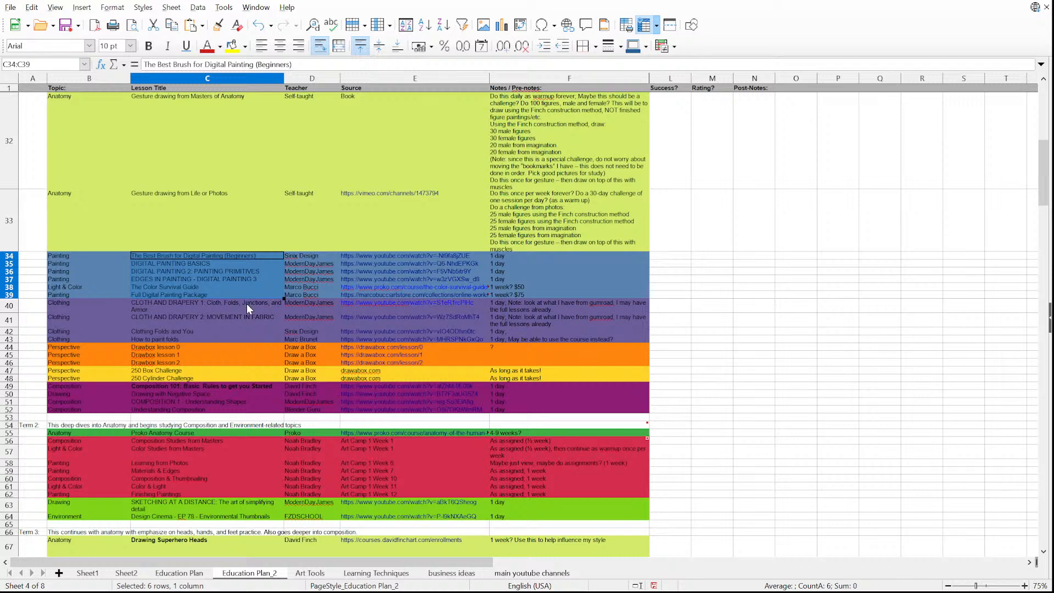
Examine the clothing and drapery lessons in rows 40 to 43, including their sources and notes.
left_click_drag(247, 301, 492, 339)
scroll(276, 371, "down", 1)
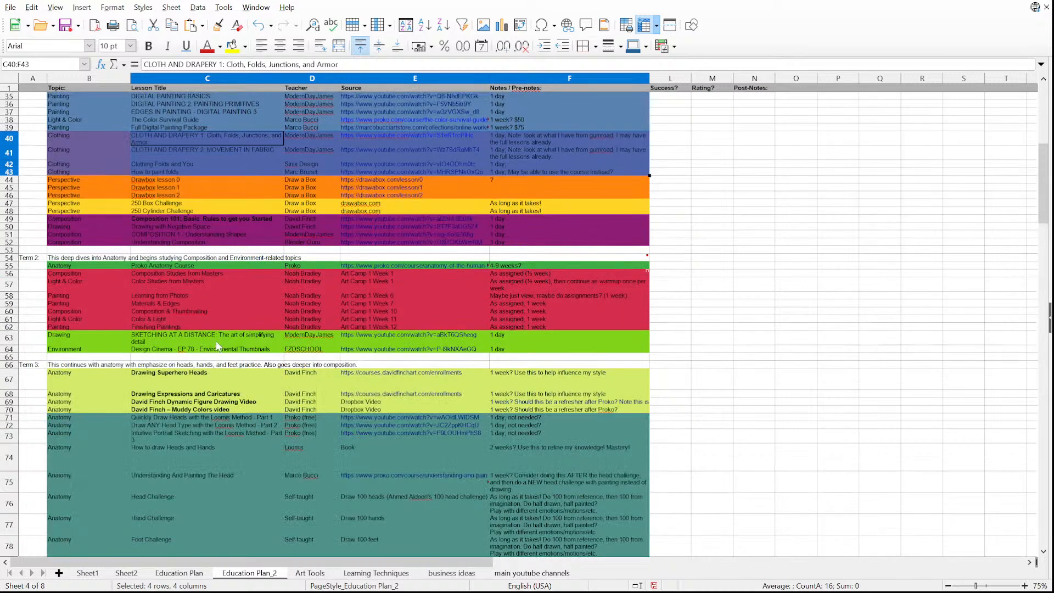
scroll(216, 343, "up", 1)
left_click(222, 304)
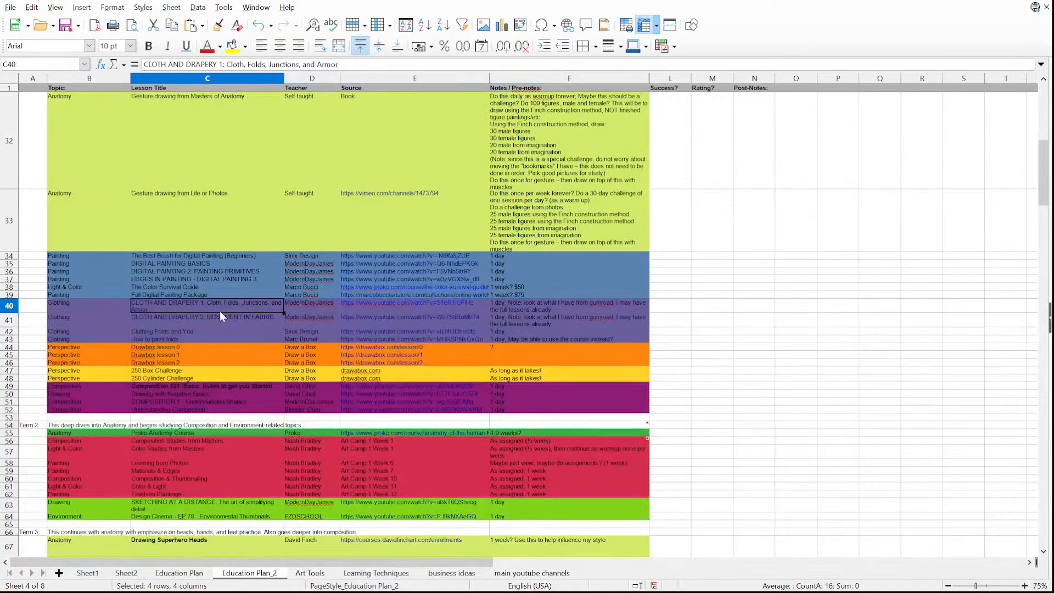
Look back over the Term 1 anatomy lessons, highlighting the titles from Gesture Drawing Tips to Stop Avoiding Backs in Figure Drawing.
left_click(214, 214)
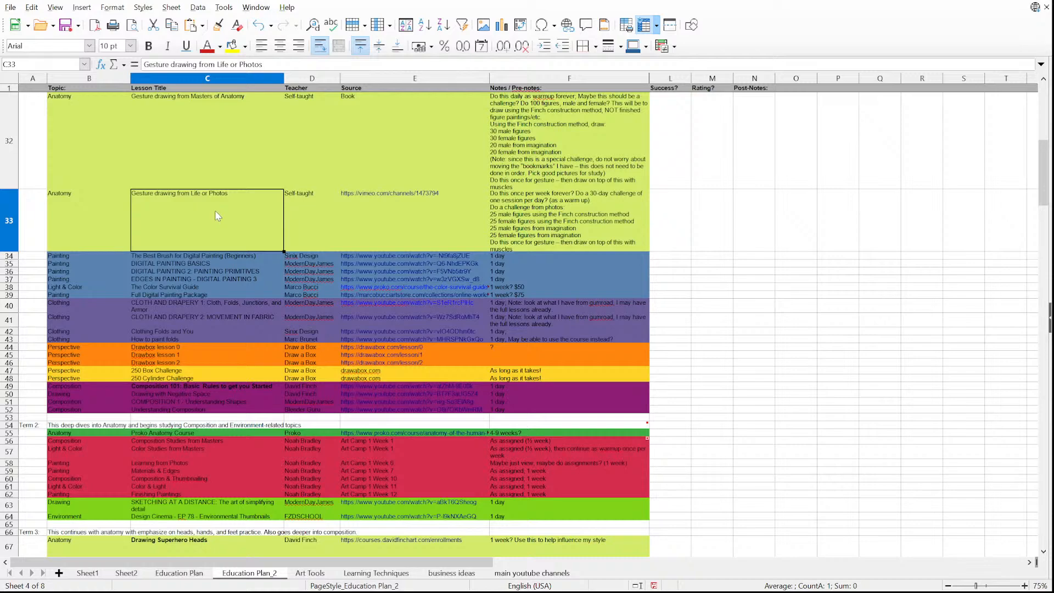
scroll(215, 211, "up", 5)
scroll(219, 219, "up", 5)
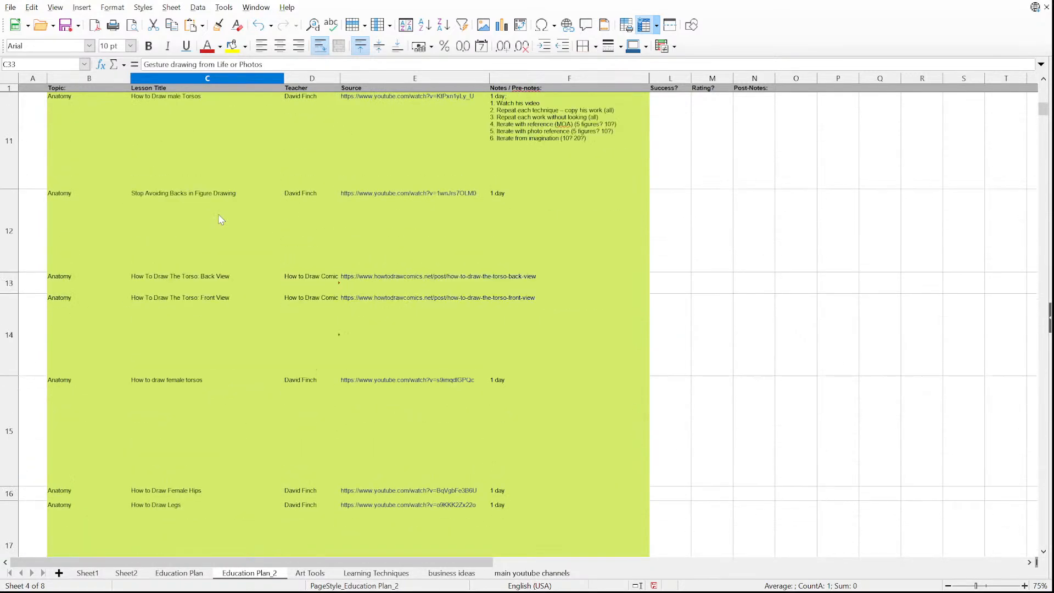
left_click_drag(214, 119, 236, 494)
left_click(212, 239)
left_click_drag(201, 142, 201, 107)
left_click_drag(201, 165, 193, 468)
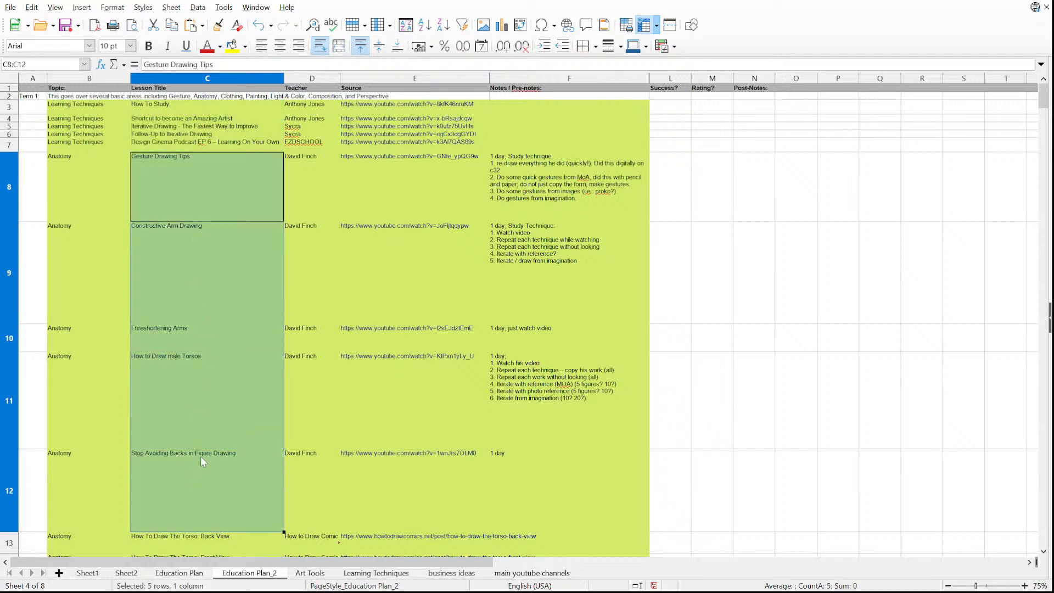
Review the clothing lessons again and the perspective lessons in rows 44 to 48, including the 250 Box and 250 Cylinder challenges.
scroll(202, 460, "down", 8)
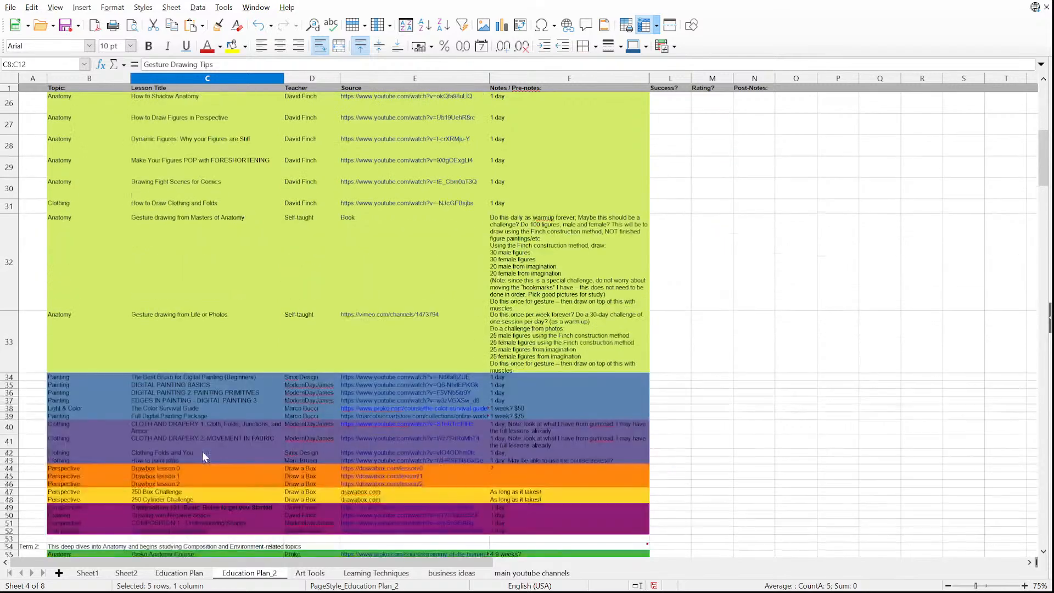
scroll(202, 451, "down", 1)
left_click_drag(192, 360, 195, 387)
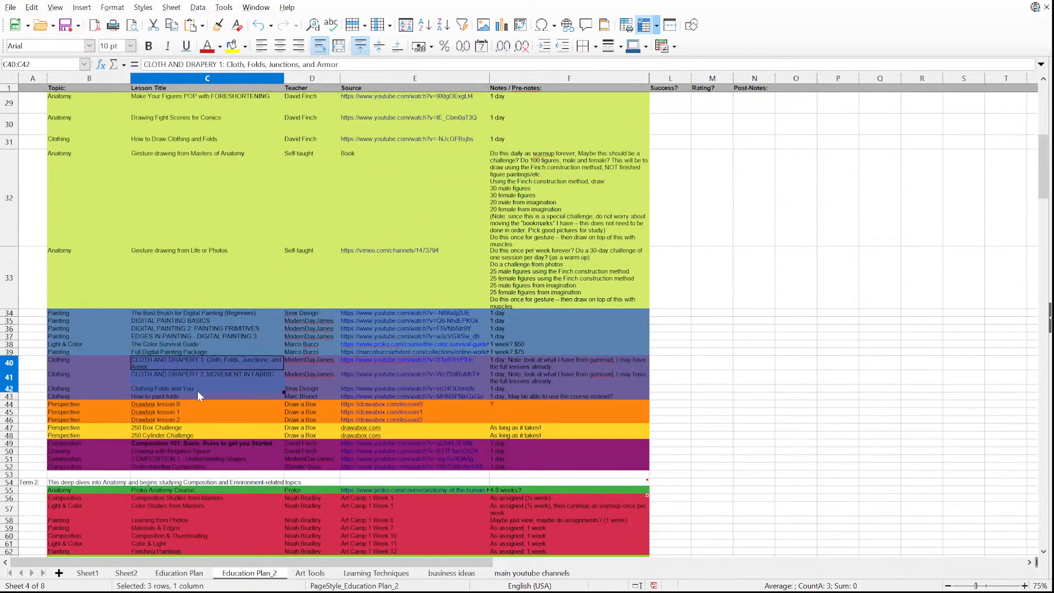
scroll(195, 391, "down", 1)
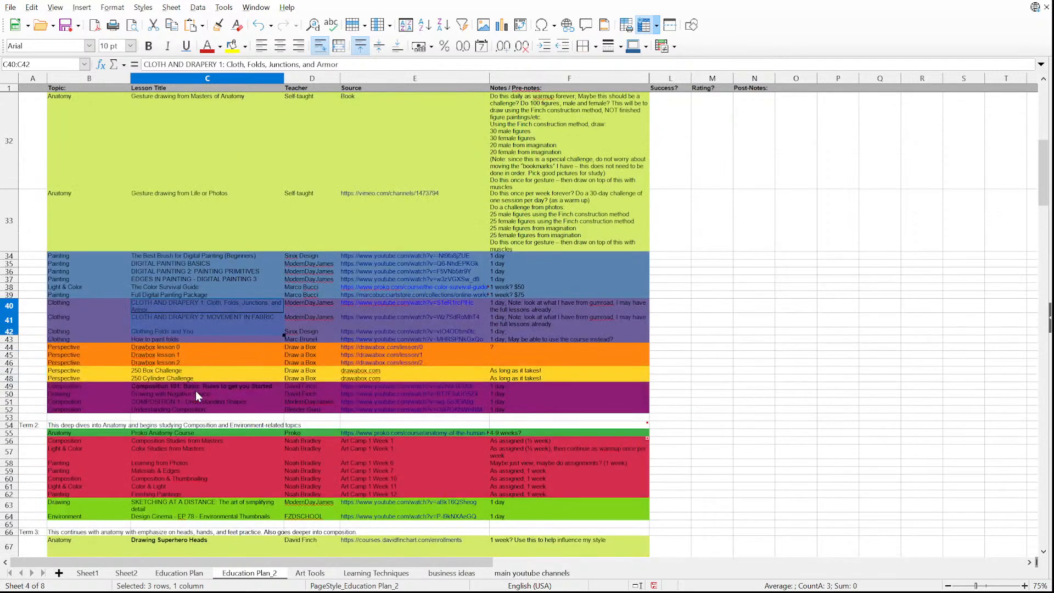
left_click_drag(203, 338, 207, 304)
left_click_drag(204, 347, 209, 379)
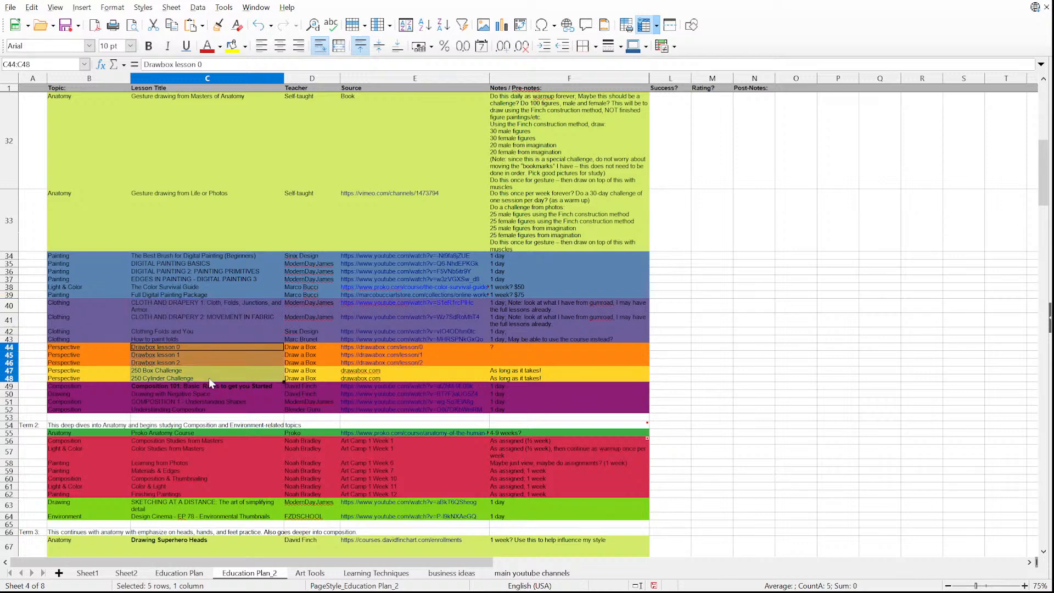
left_click(206, 370)
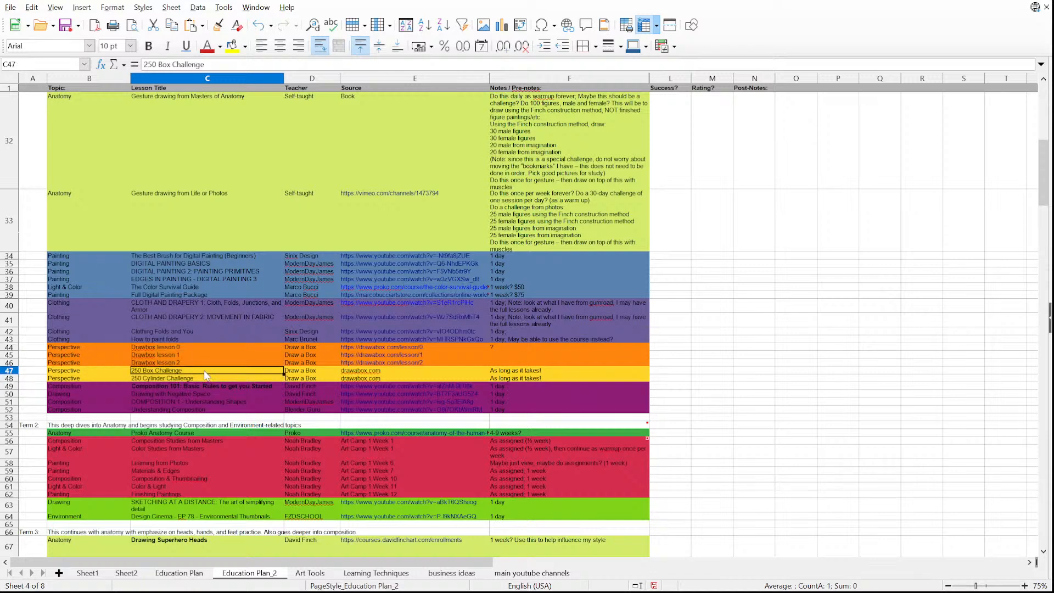
left_click(208, 379)
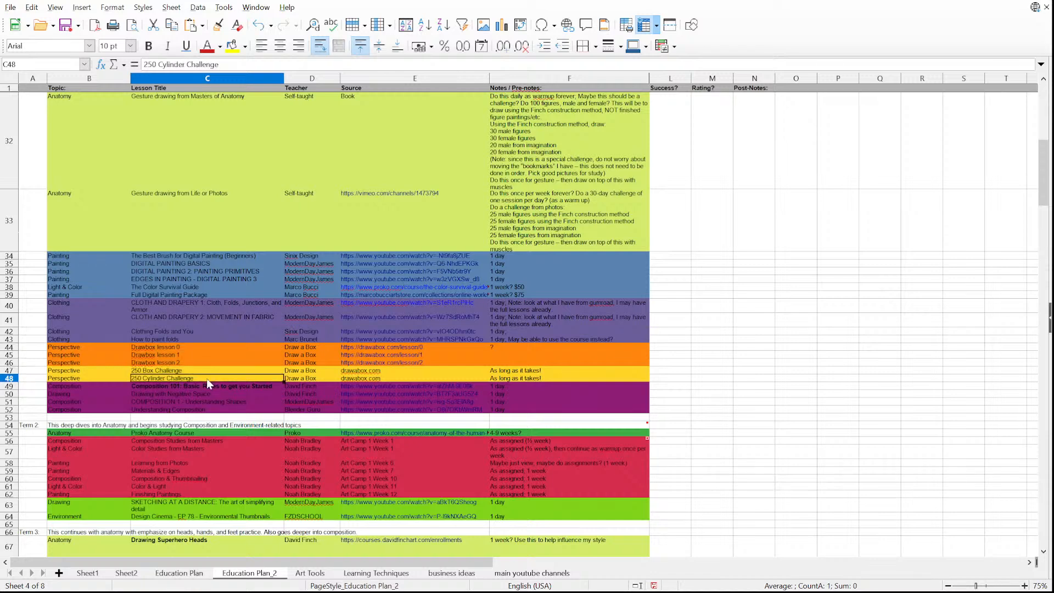
Go through the composition and negative space lessons in rows 49 to 52, and highlight all lesson titles from row 34 to 52.
scroll(208, 383, "down", 2)
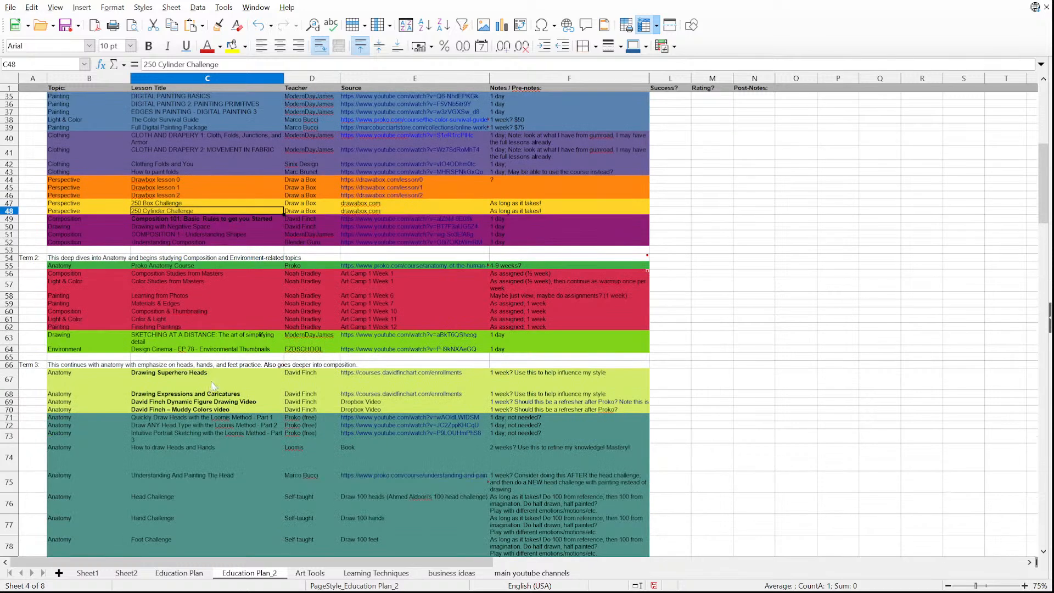
scroll(214, 386, "up", 2)
left_click(216, 386)
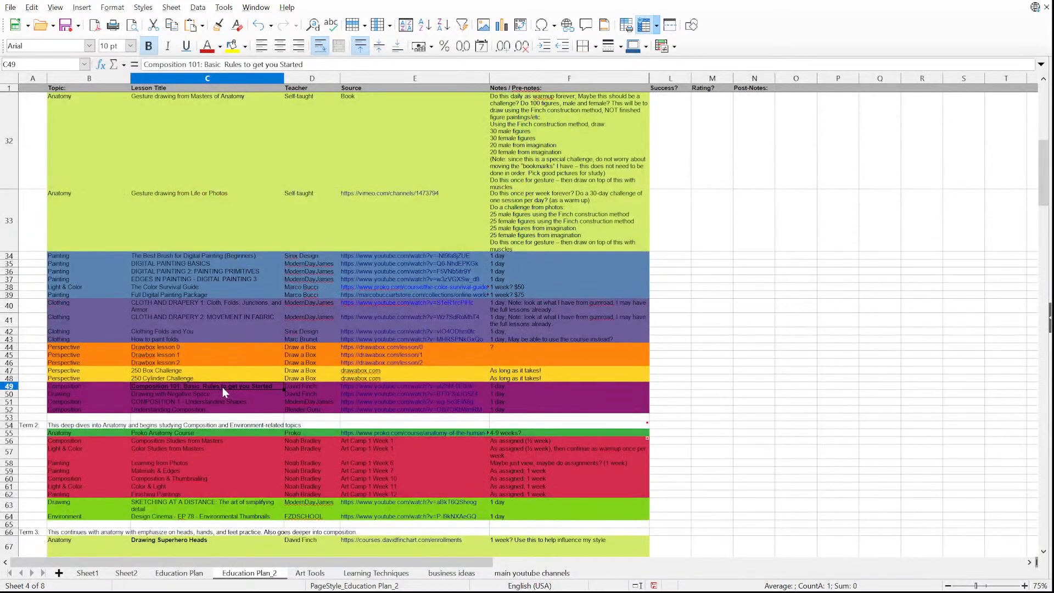
left_click(316, 386)
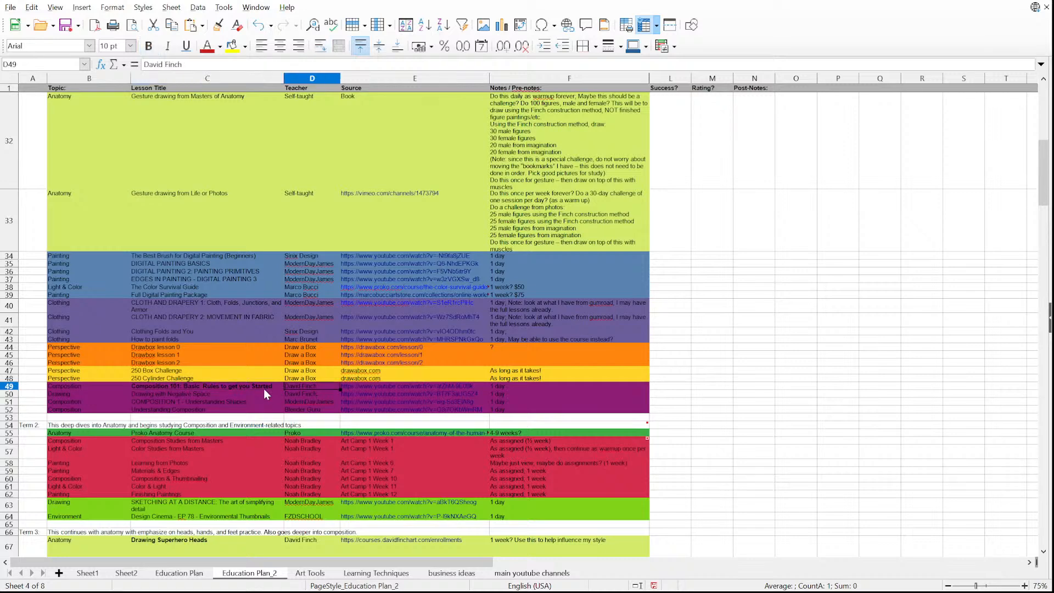
left_click(248, 394)
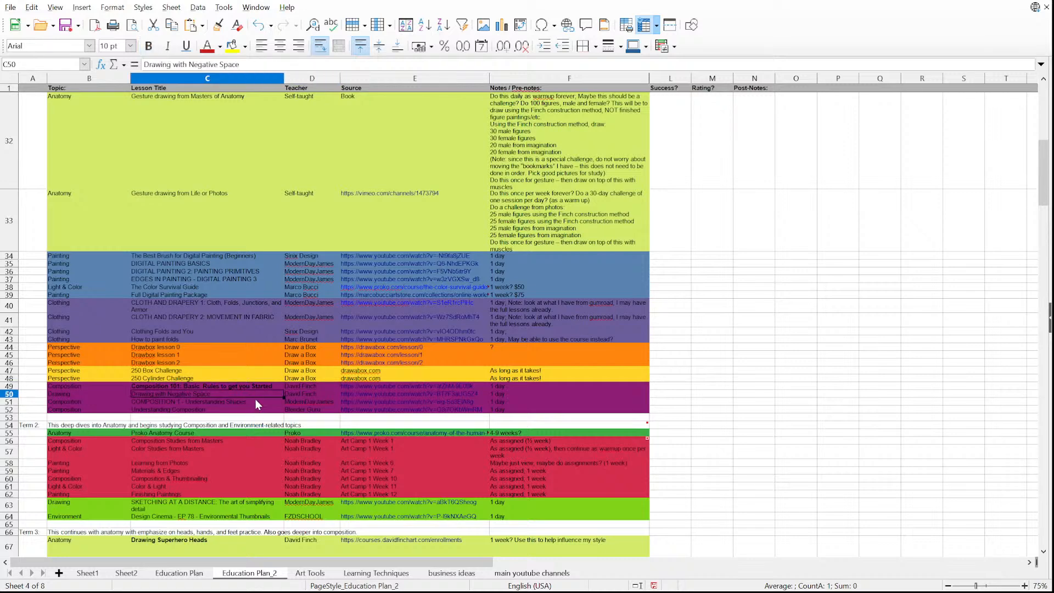
left_click(255, 402)
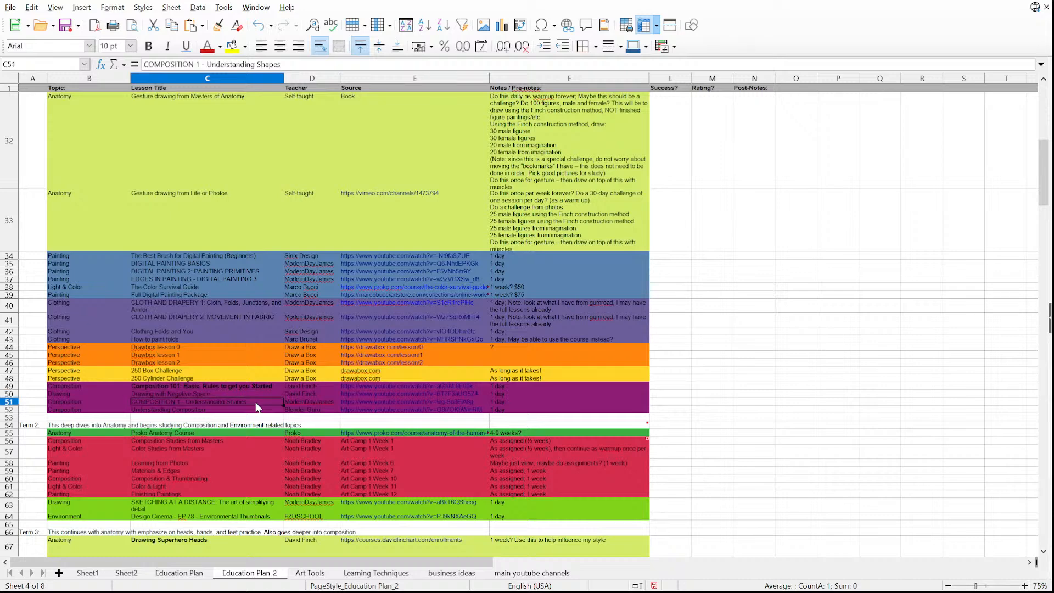
left_click_drag(255, 406, 305, 412)
left_click(258, 406)
left_click(257, 411)
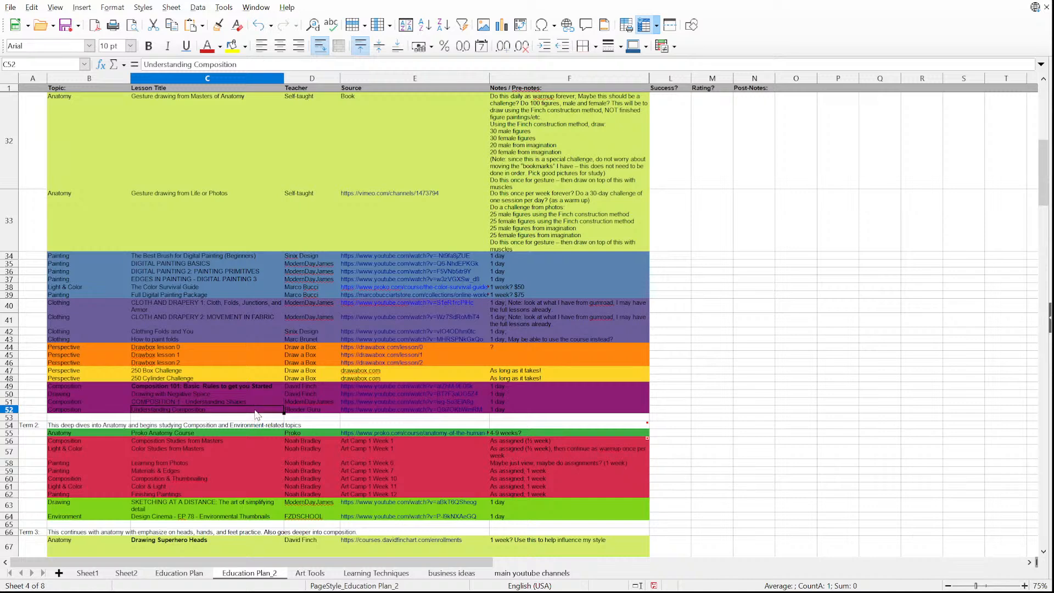
left_click(301, 411)
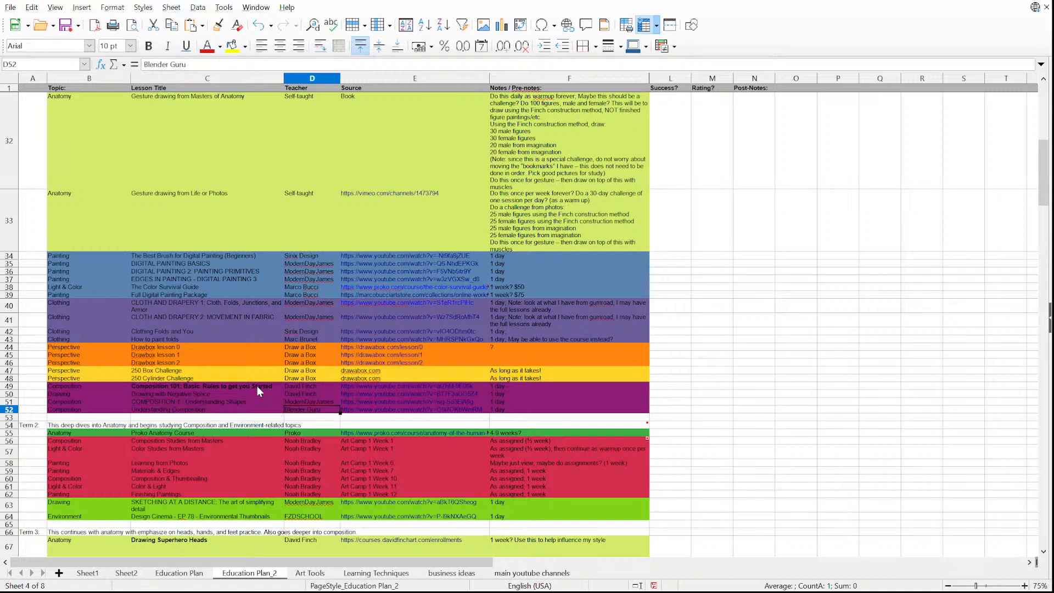
left_click_drag(257, 391, 260, 412)
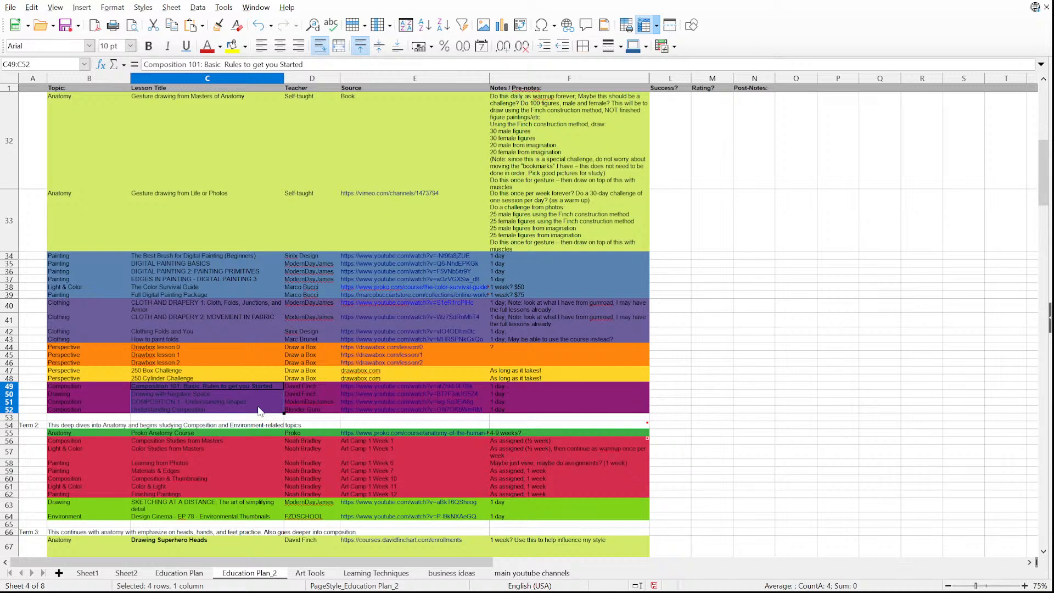
left_click_drag(242, 256, 255, 416)
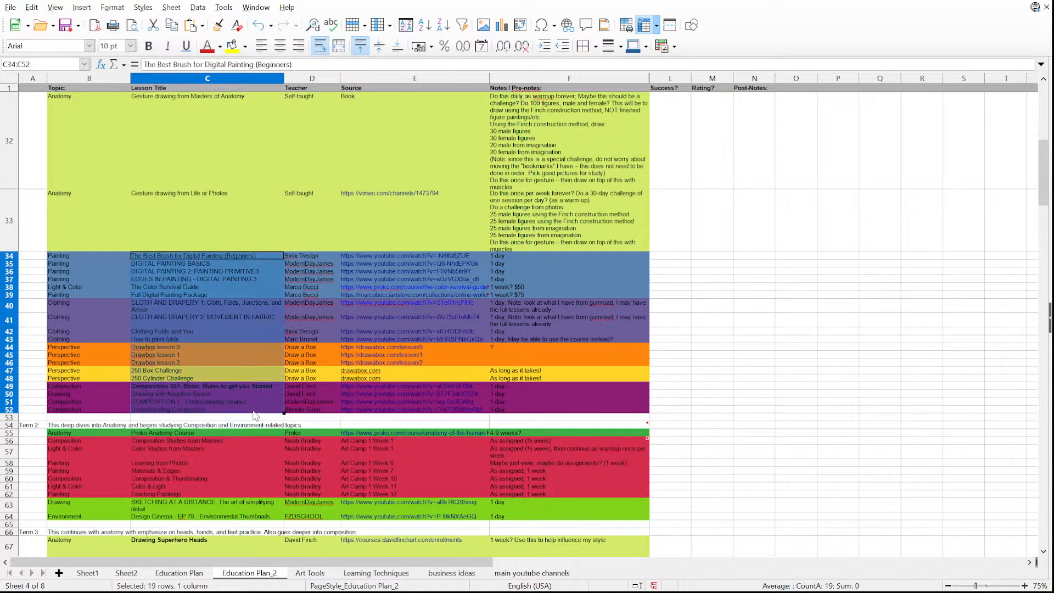
Recheck the Drawabox perspective lessons in rows 44 to 48, and highlight the lesson titles from row 34 to 52 again.
left_click(243, 345)
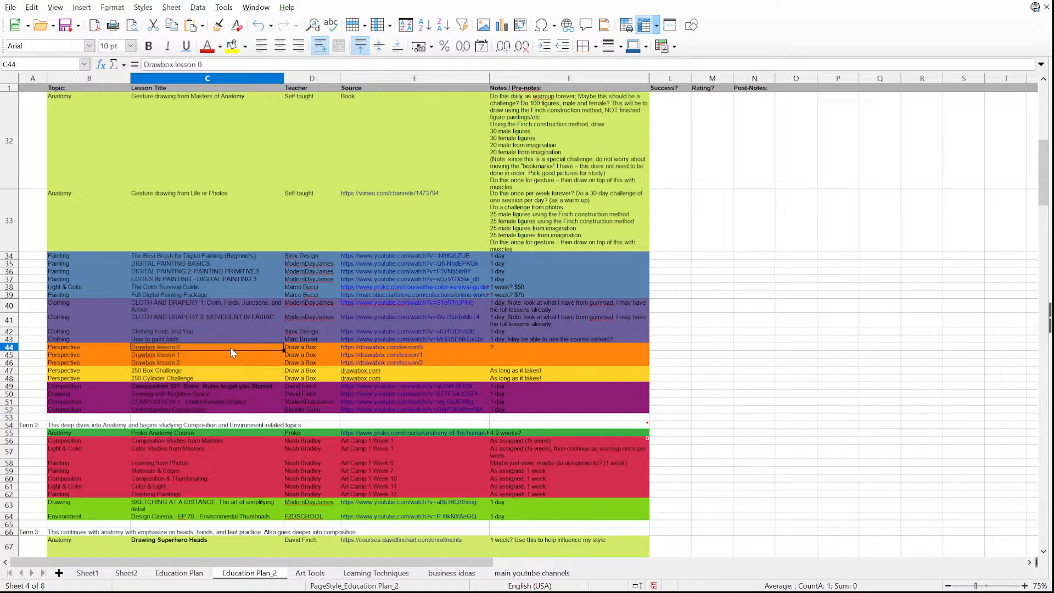
left_click_drag(230, 347, 235, 376)
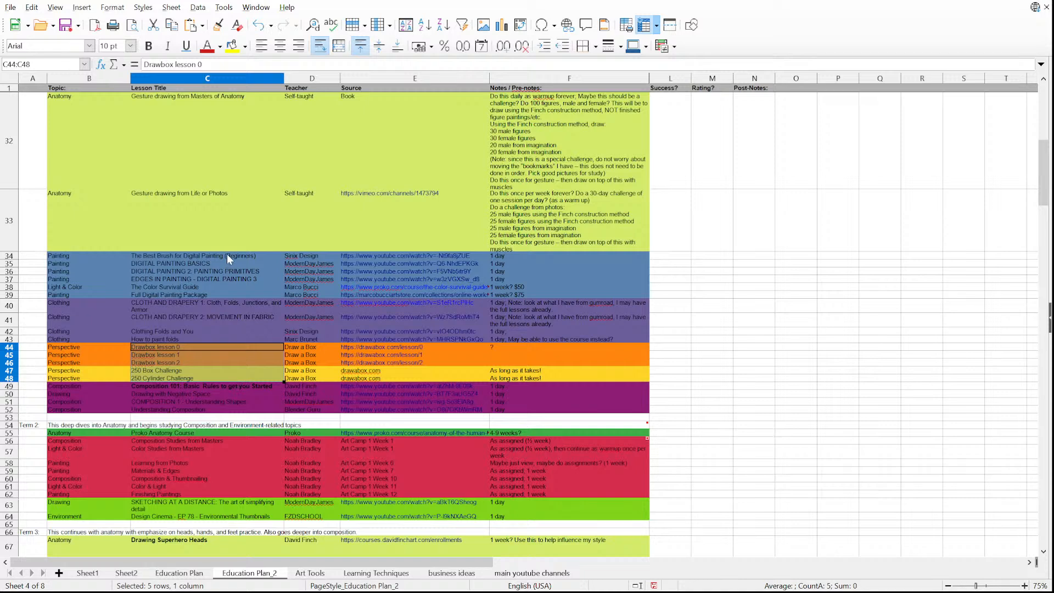
left_click_drag(228, 255, 238, 409)
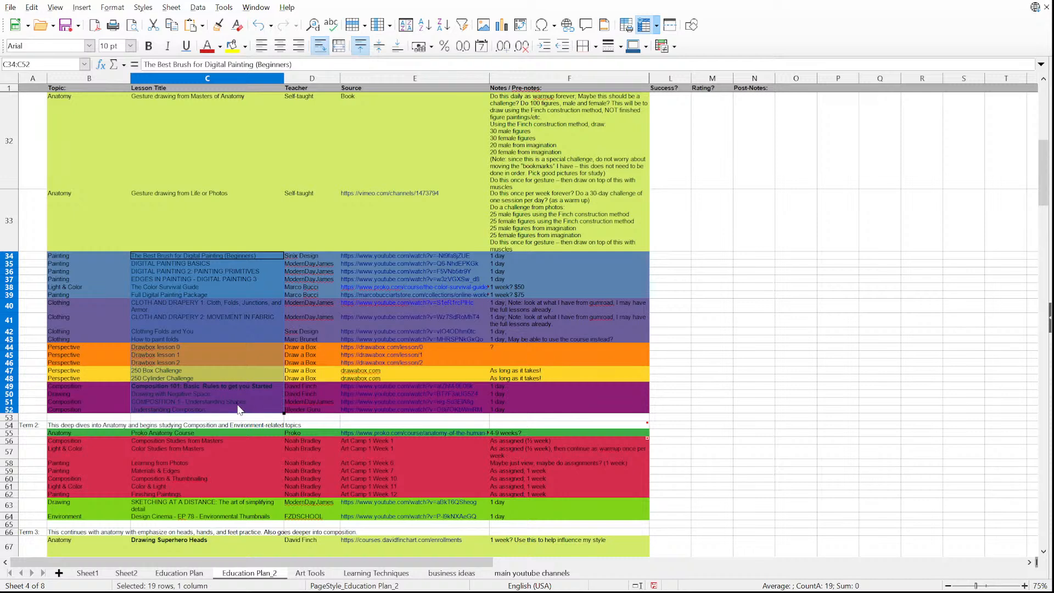
Examine the Term 2 Proko Anatomy Course in row 55 and the Art Camp lessons in rows 56 to 62, highlighting the Art Camp titles.
scroll(239, 409, "down", 1)
left_click(221, 264)
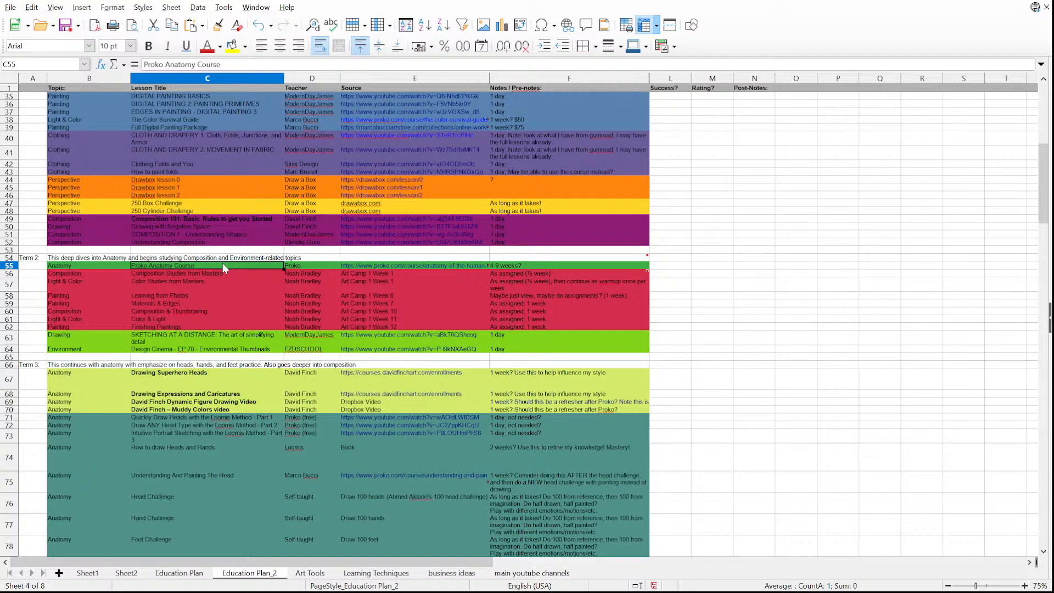
left_click(239, 272)
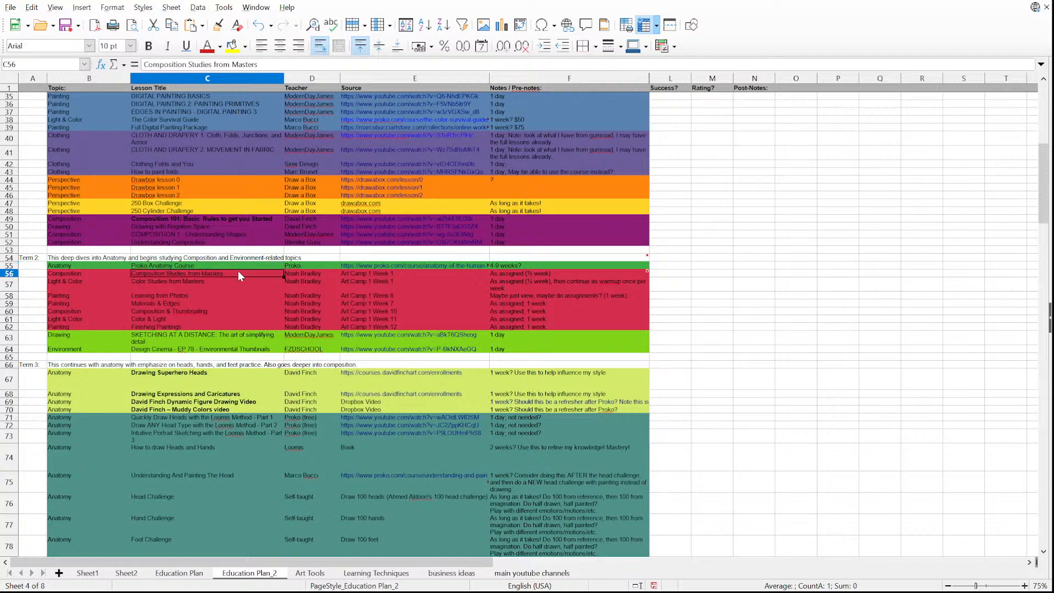
left_click_drag(238, 272, 237, 331)
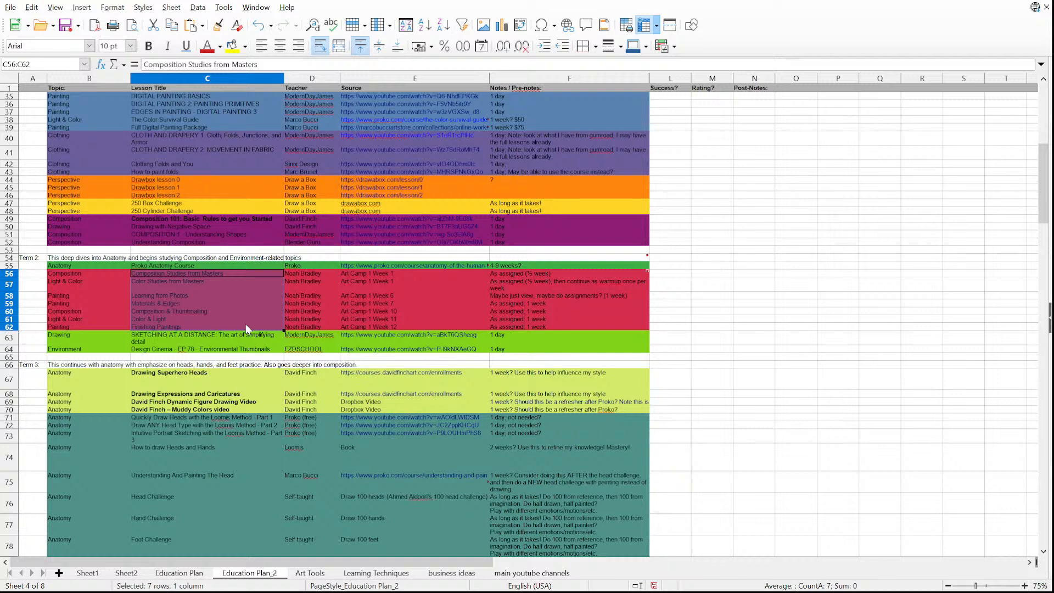
left_click(245, 272)
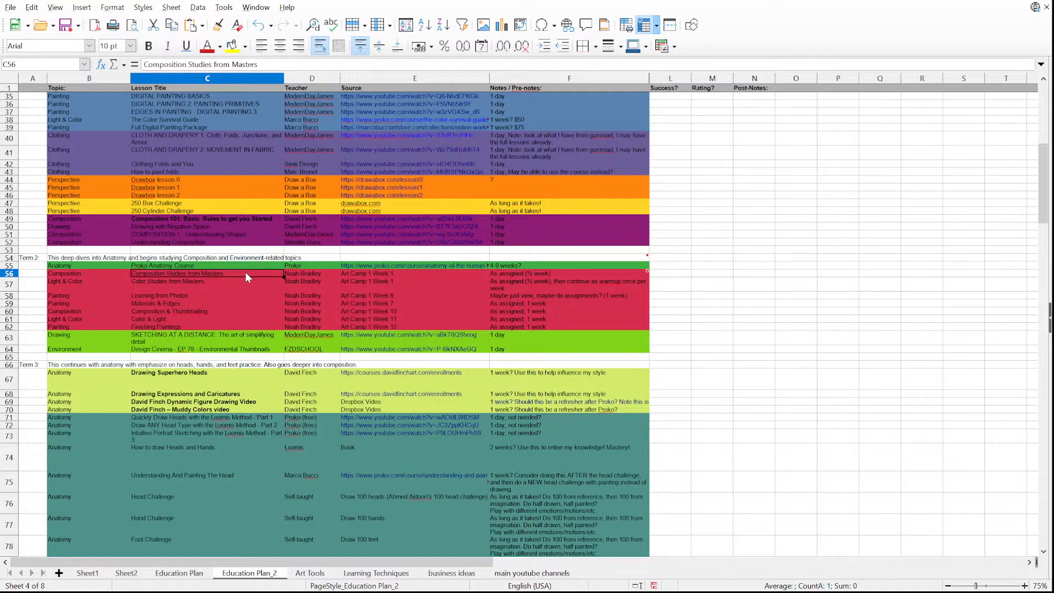
left_click_drag(245, 272, 253, 326)
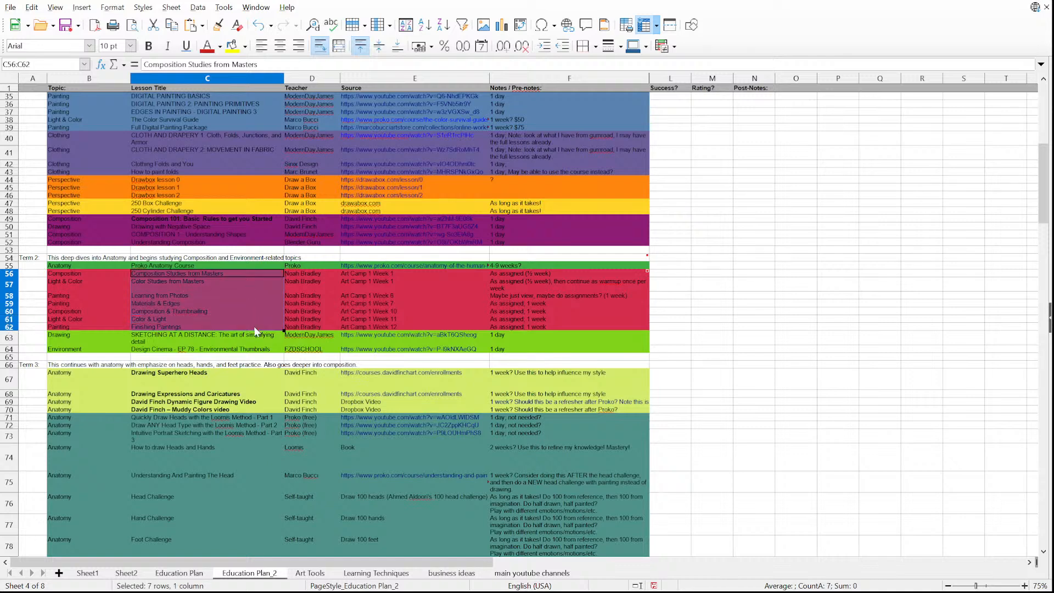
Go through the Art Camp lessons individually from Composition Studies from Masters to Finishing Paintings, and highlight all their titles again.
left_click(219, 282)
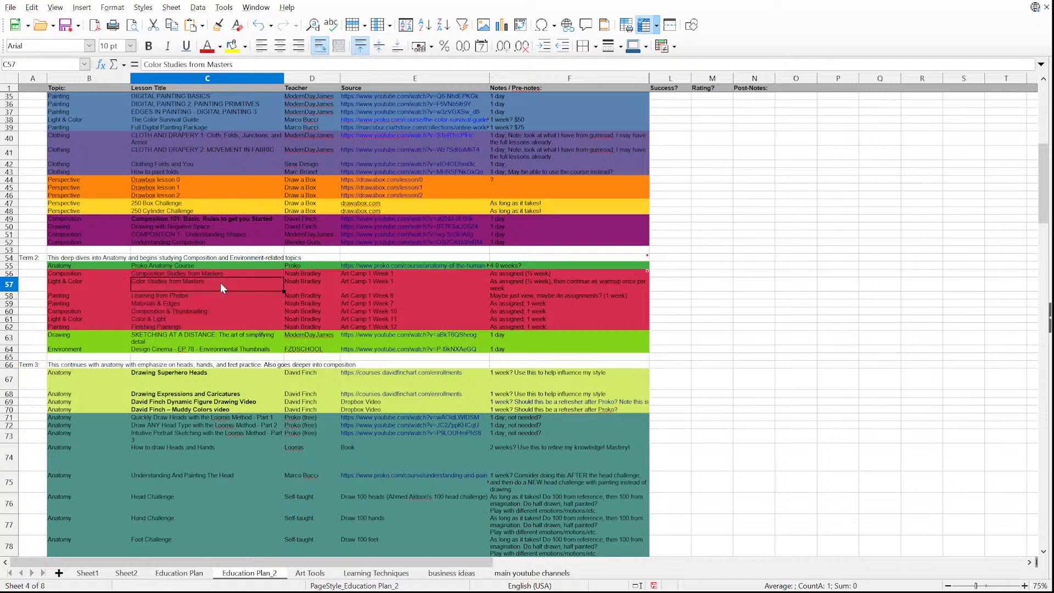
left_click(221, 274)
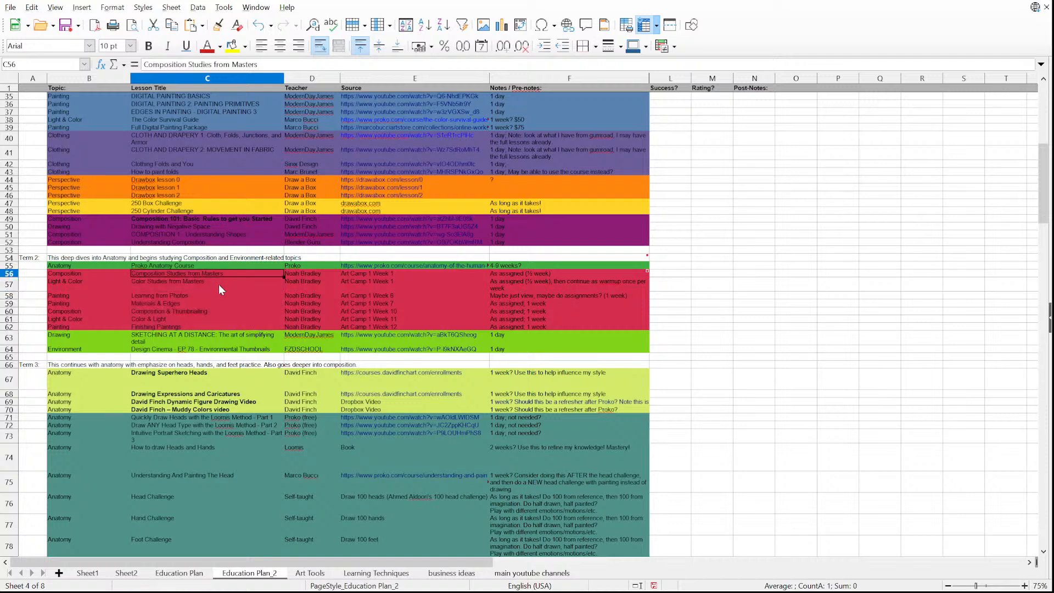
left_click(218, 285)
left_click(215, 297)
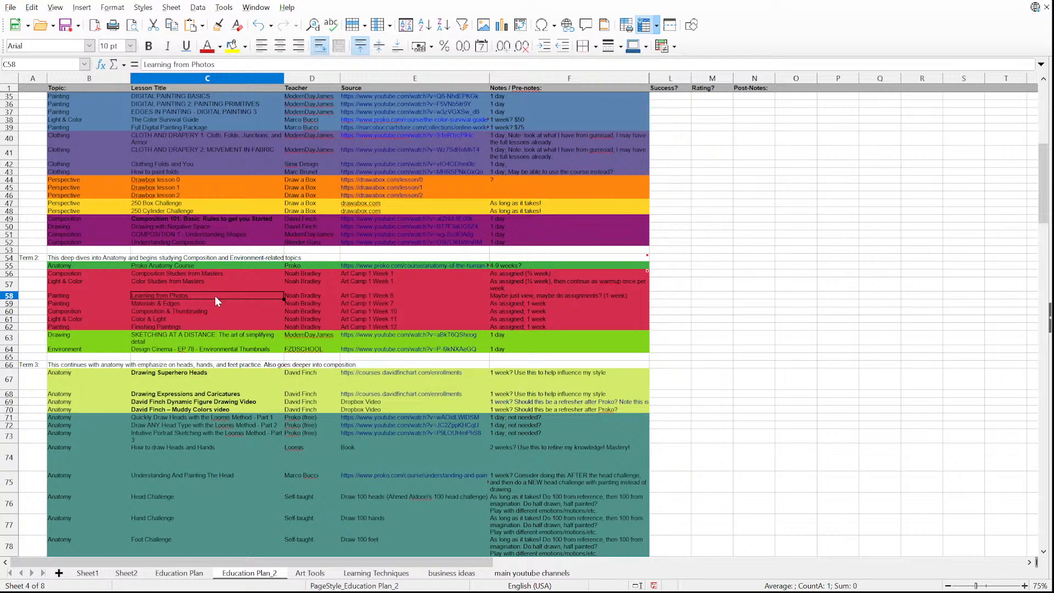
left_click(216, 301)
left_click(219, 311)
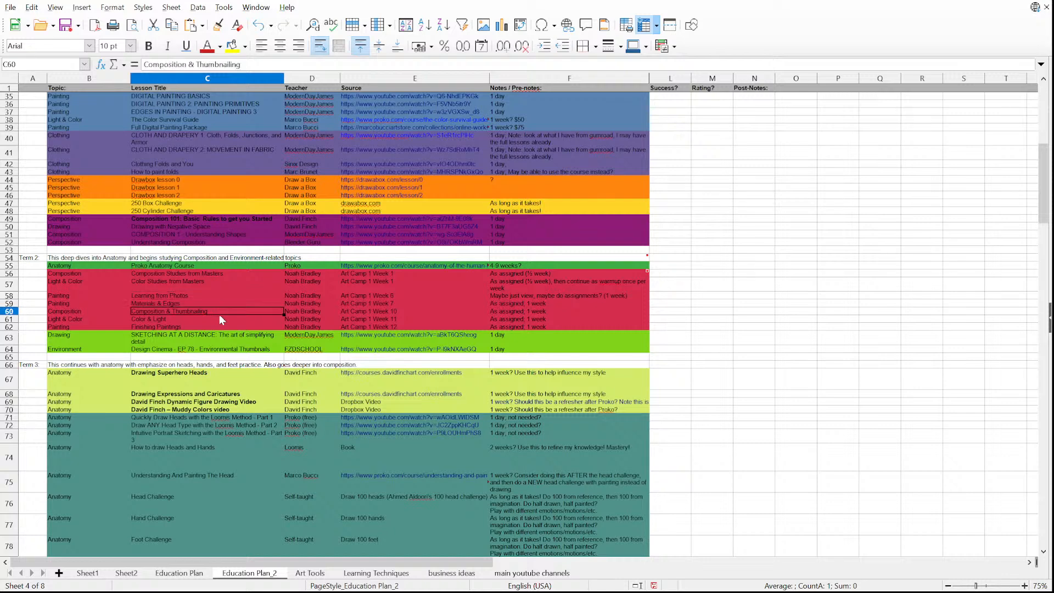
left_click(219, 319)
left_click(219, 326)
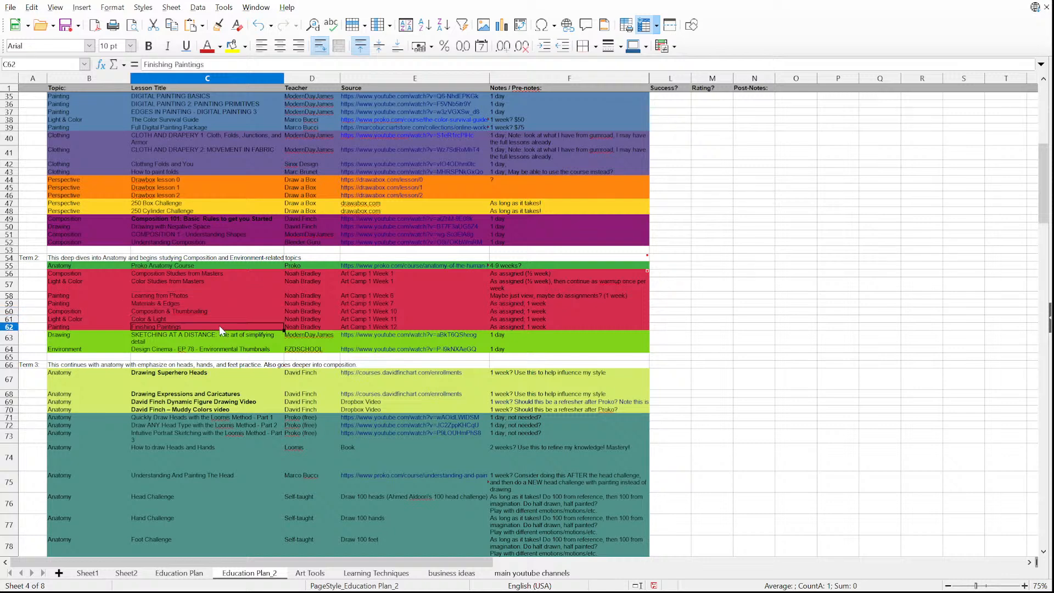
left_click_drag(195, 273, 202, 328)
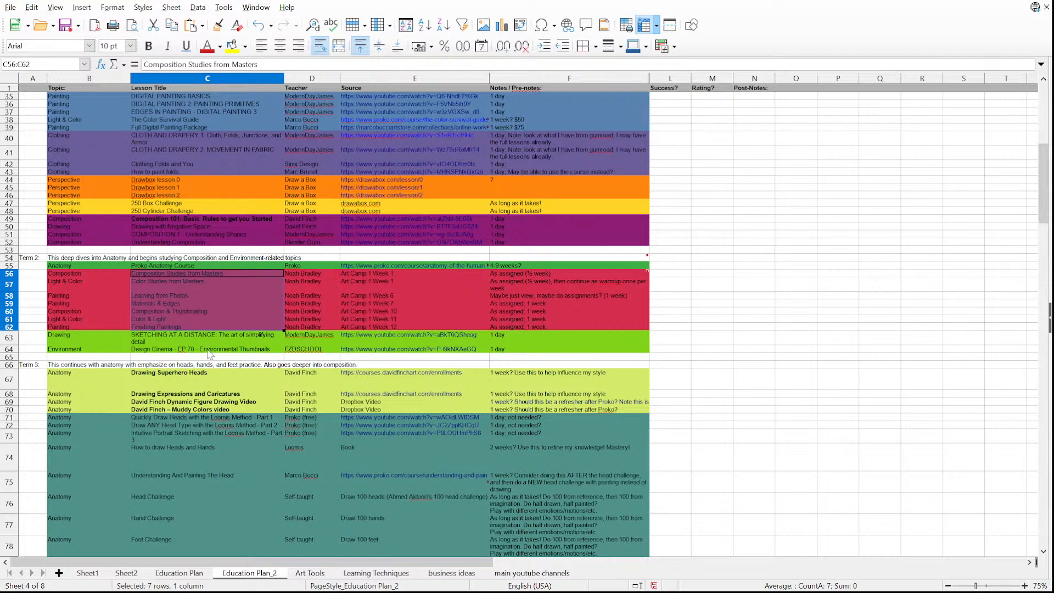
left_click(218, 372)
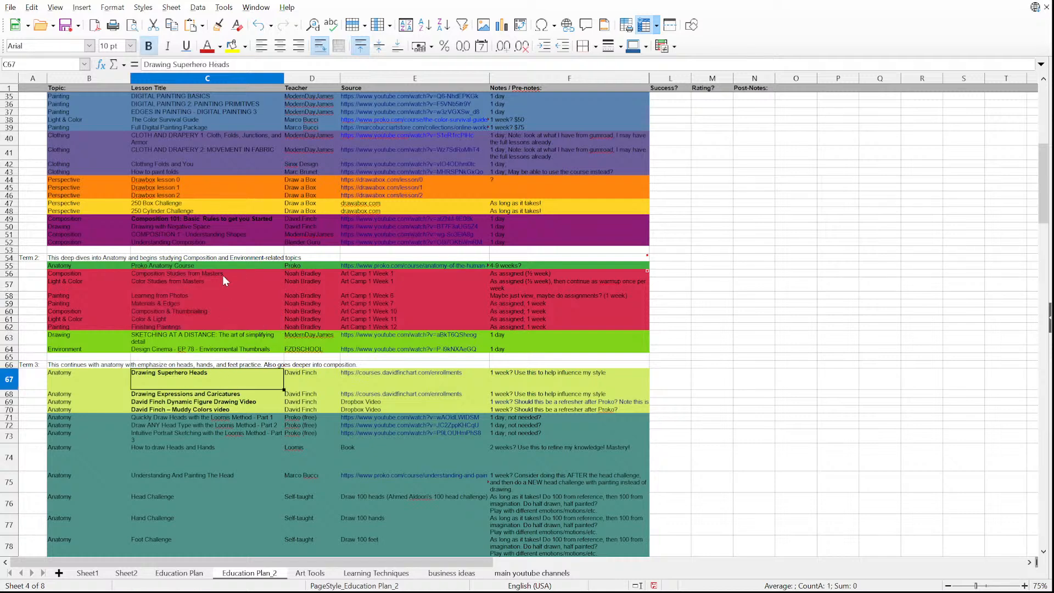
left_click_drag(222, 275, 227, 351)
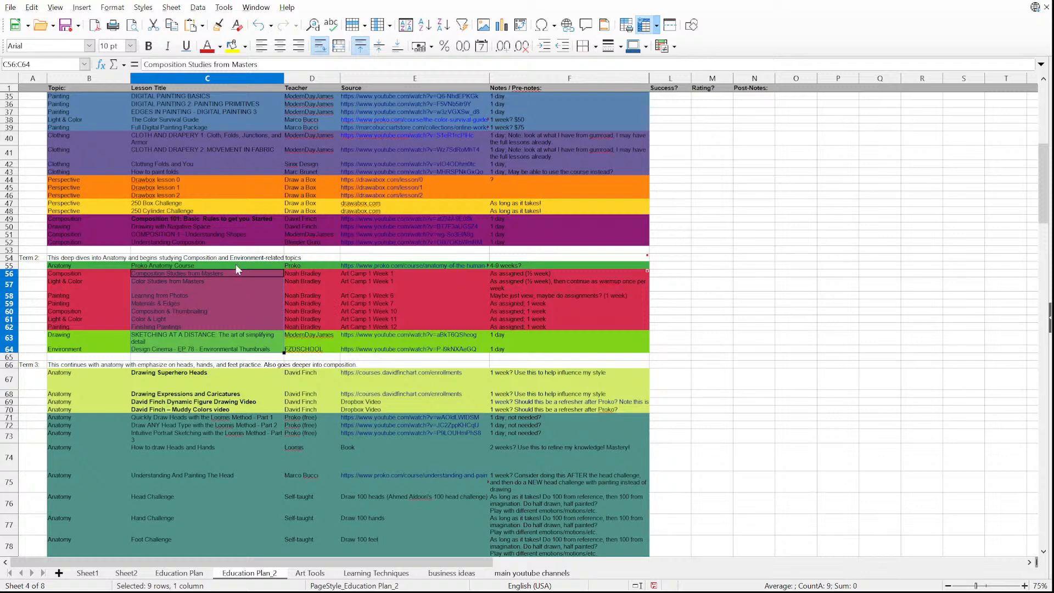
left_click_drag(235, 265, 244, 329)
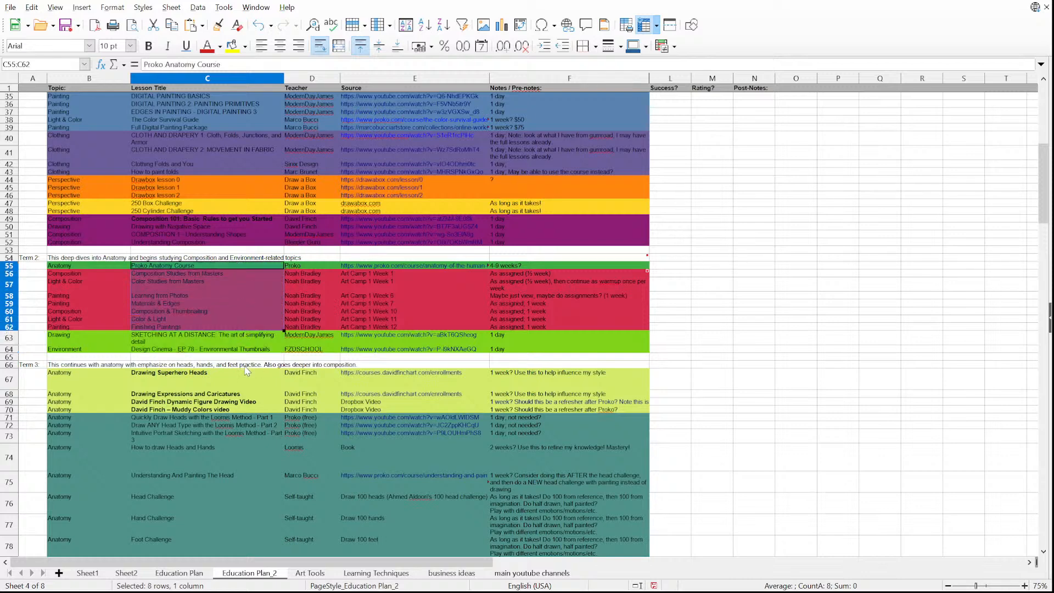
left_click_drag(245, 373, 245, 411)
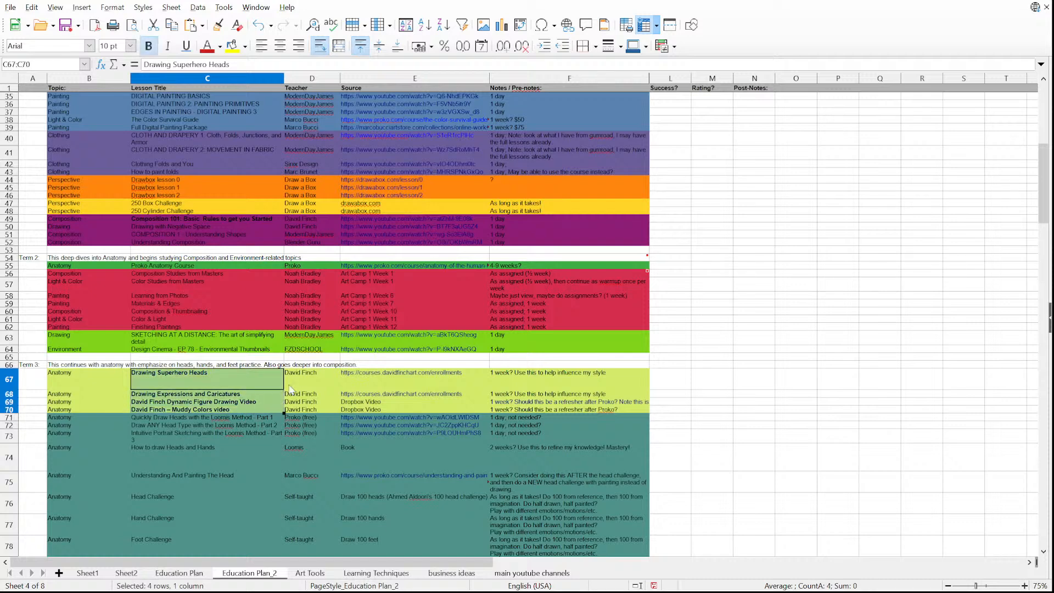
left_click_drag(305, 375, 293, 408)
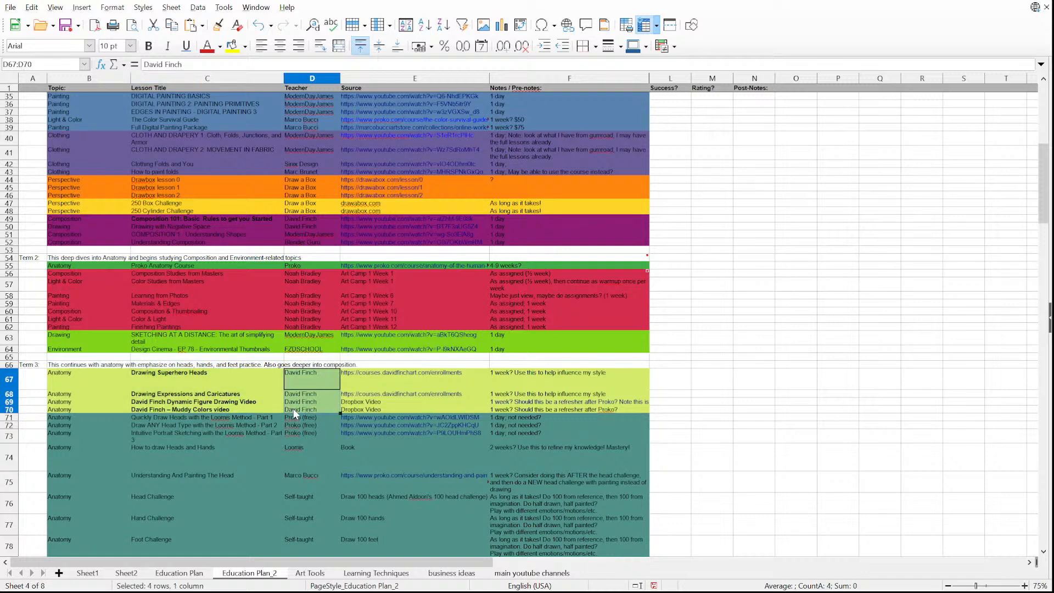
left_click(233, 265)
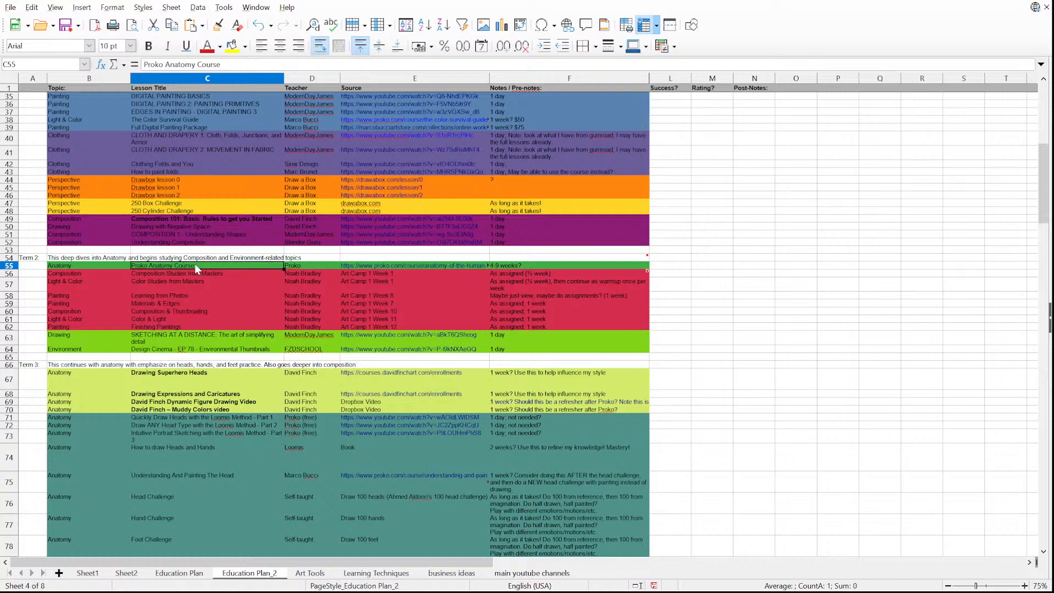
Review the Term 3 anatomy lessons in rows 67 to 78, including the Loomis Method lessons and the head, hand and foot challenges.
left_click_drag(221, 371, 226, 409)
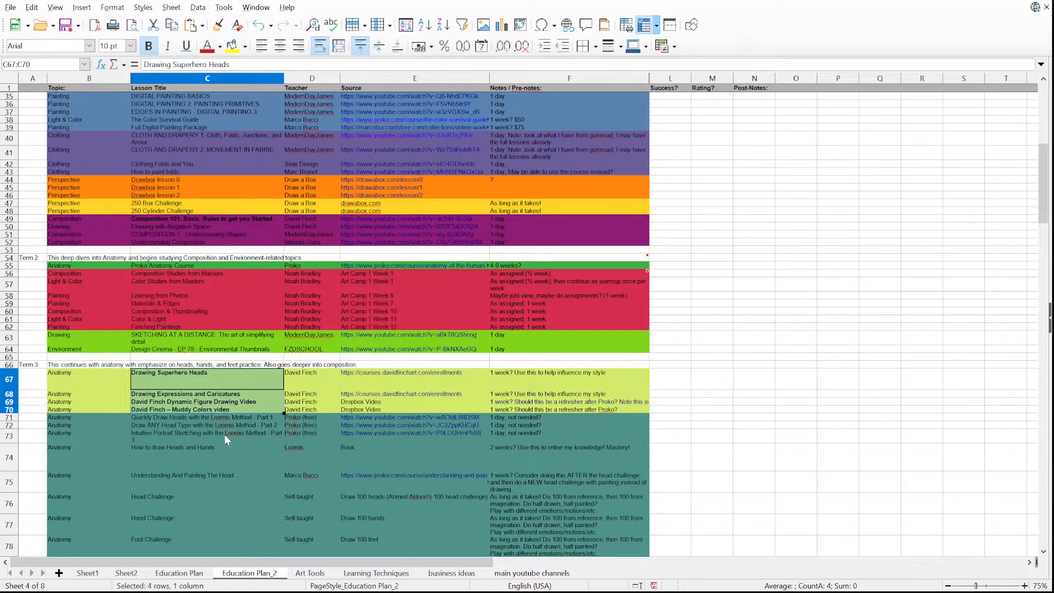
left_click_drag(233, 417, 233, 451)
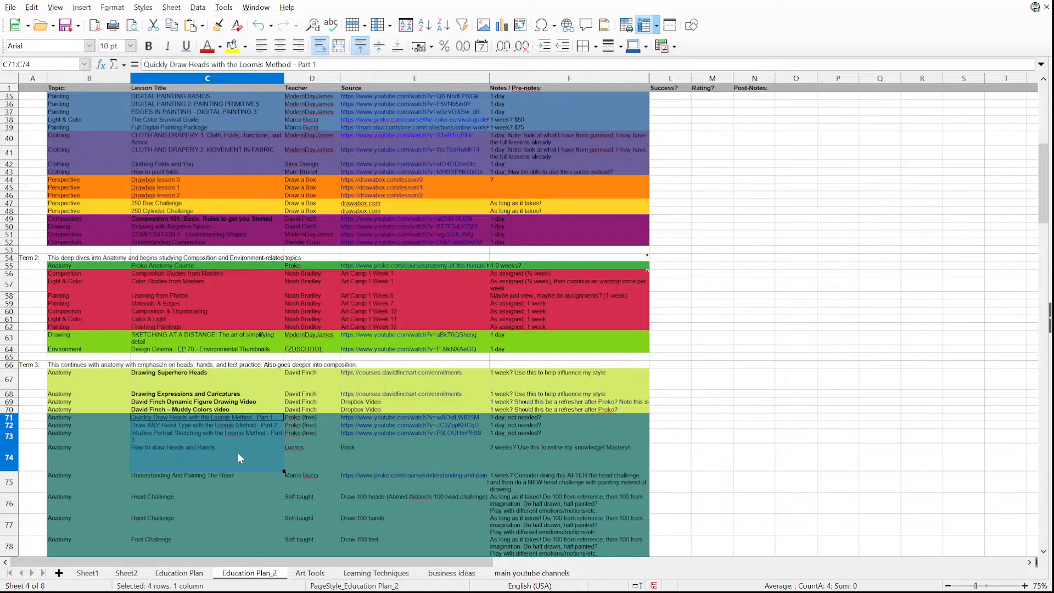
scroll(237, 452, "down", 1)
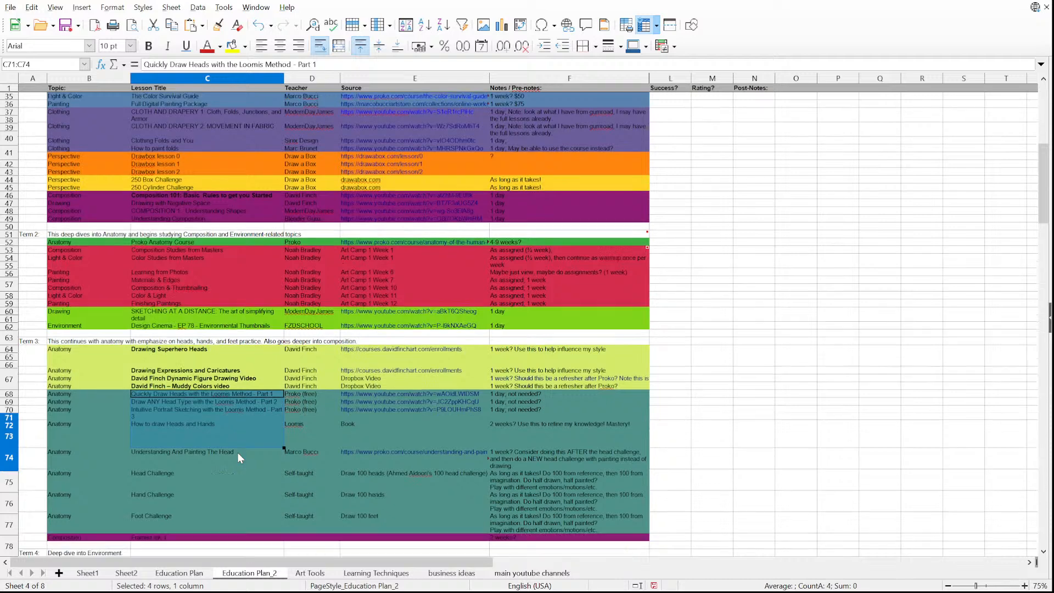
left_click_drag(233, 472, 297, 522)
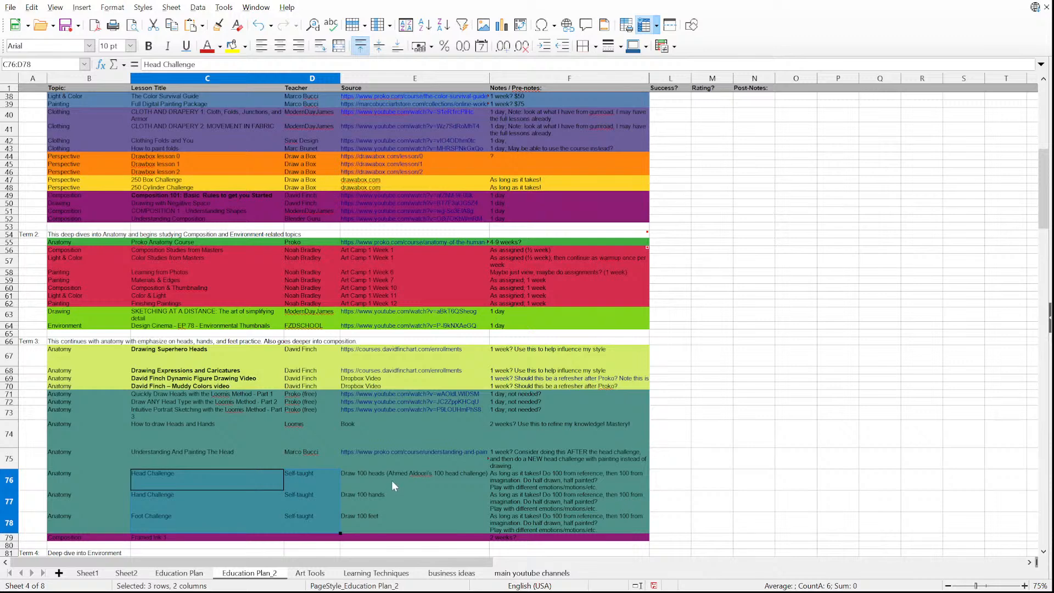
left_click(196, 481)
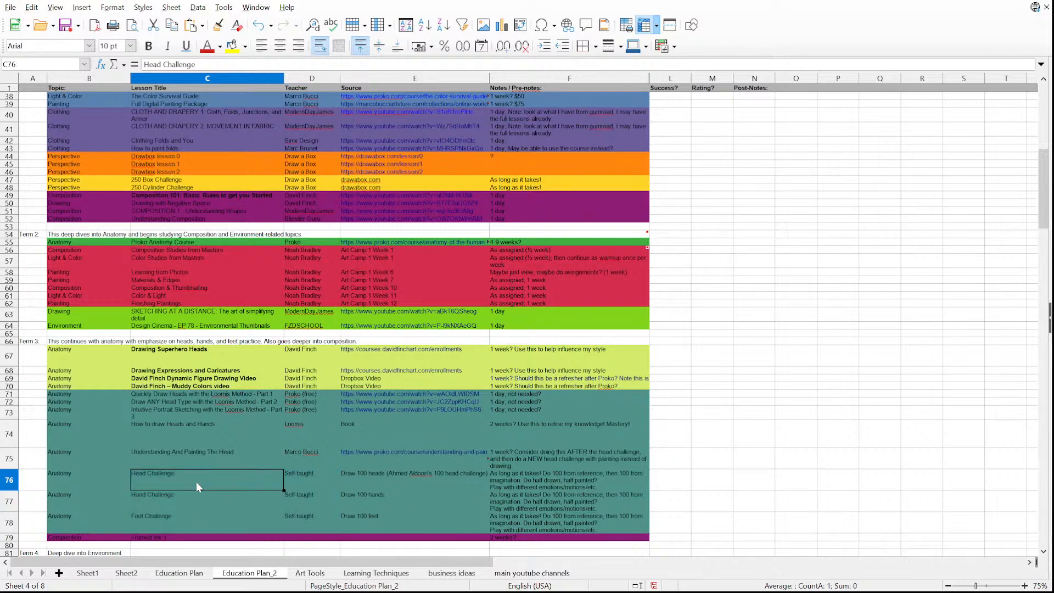
left_click(212, 516)
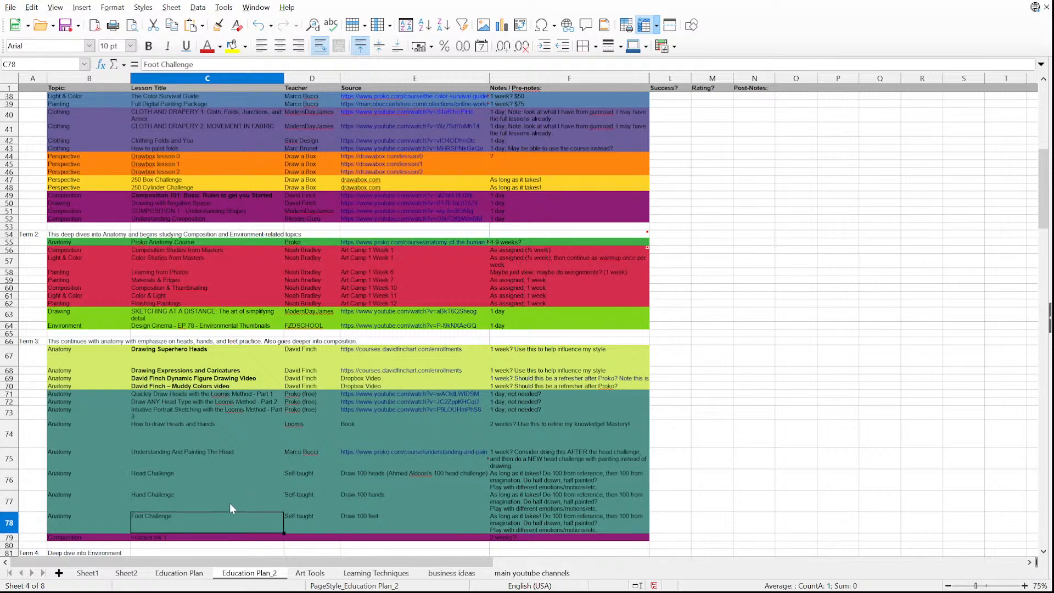
left_click_drag(223, 393, 235, 515)
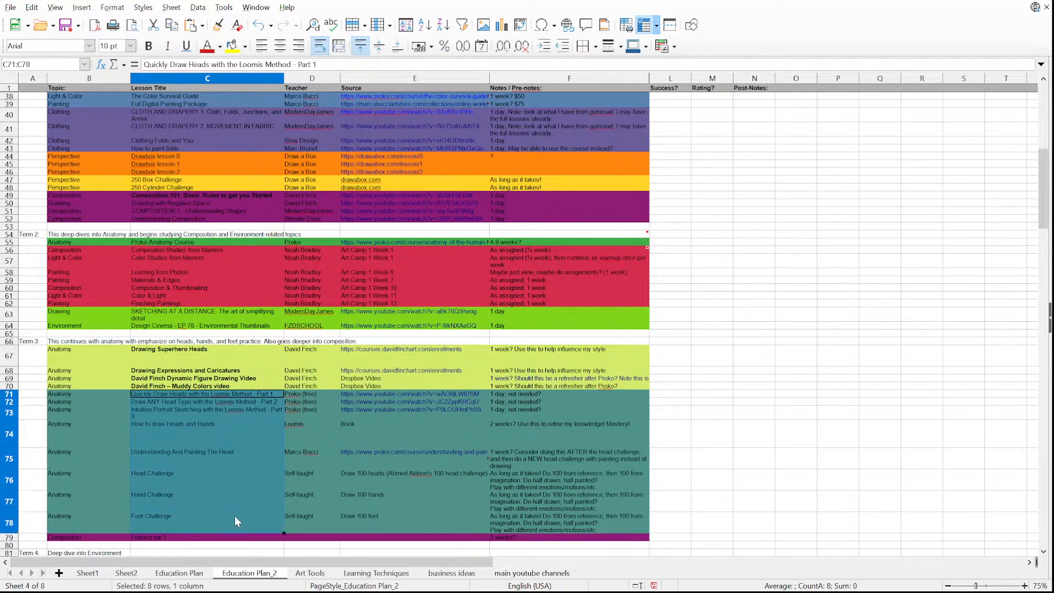
Save the work and, back in the Rebelle figure drawing, choose the dark green swatch from the Oil colour set for the pencil.
key("ctrl+s")
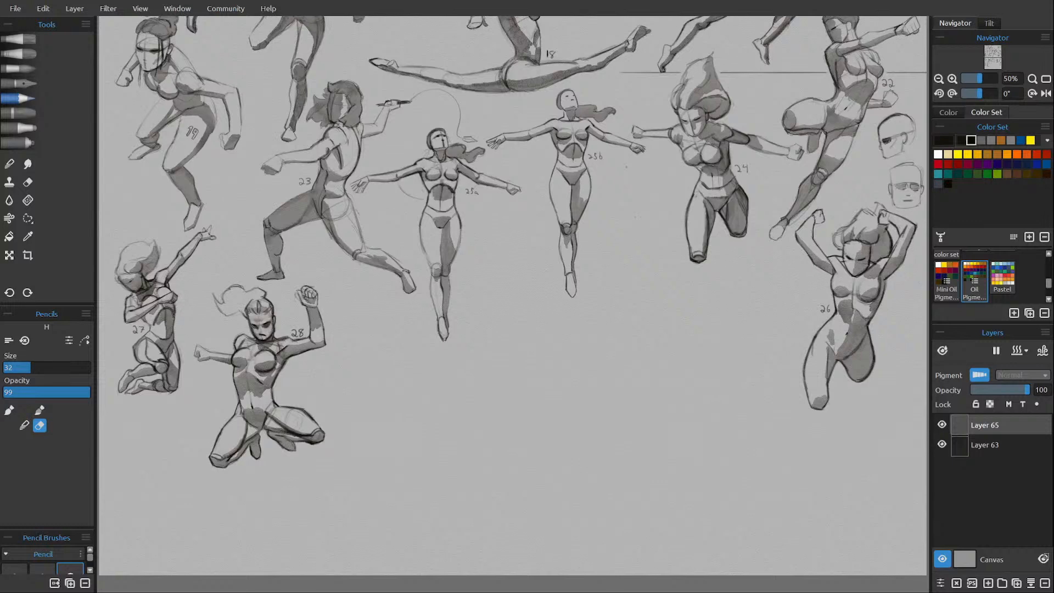
left_click(938, 174)
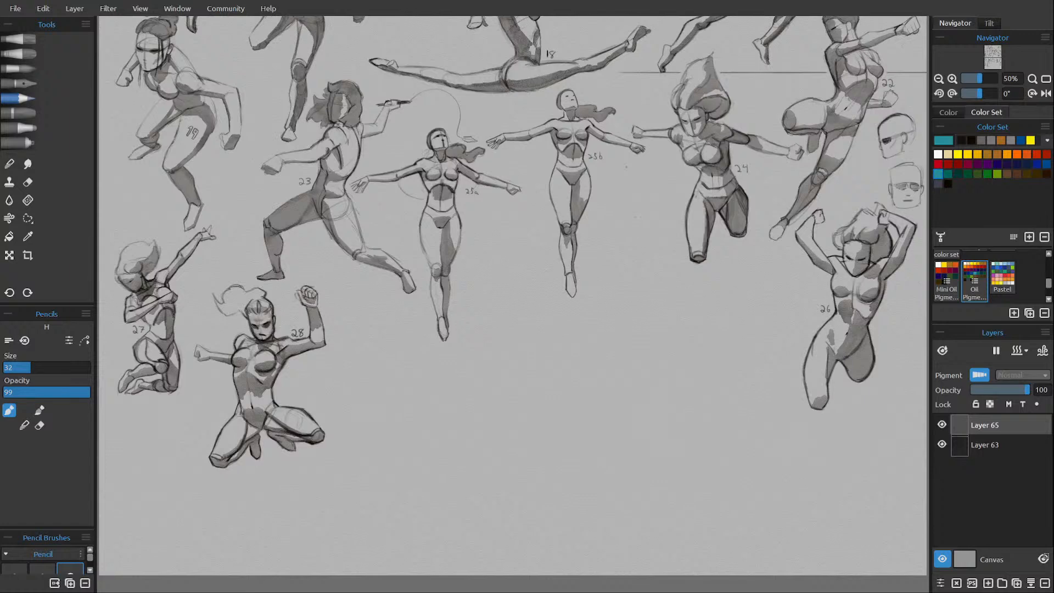
left_click(969, 175)
scroll(458, 206, "down", 3)
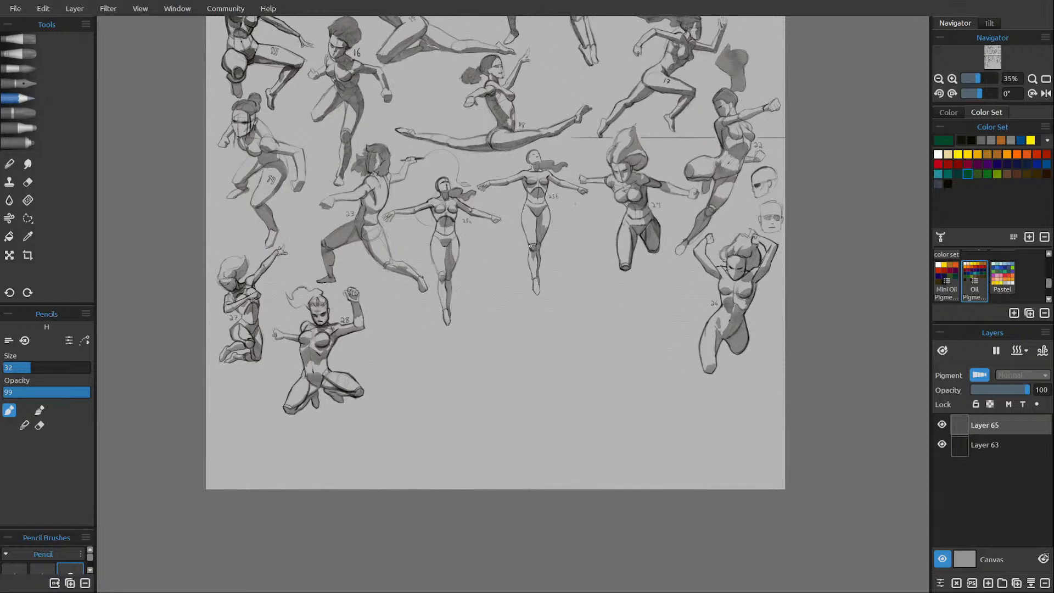
left_click_drag(527, 214, 512, 294)
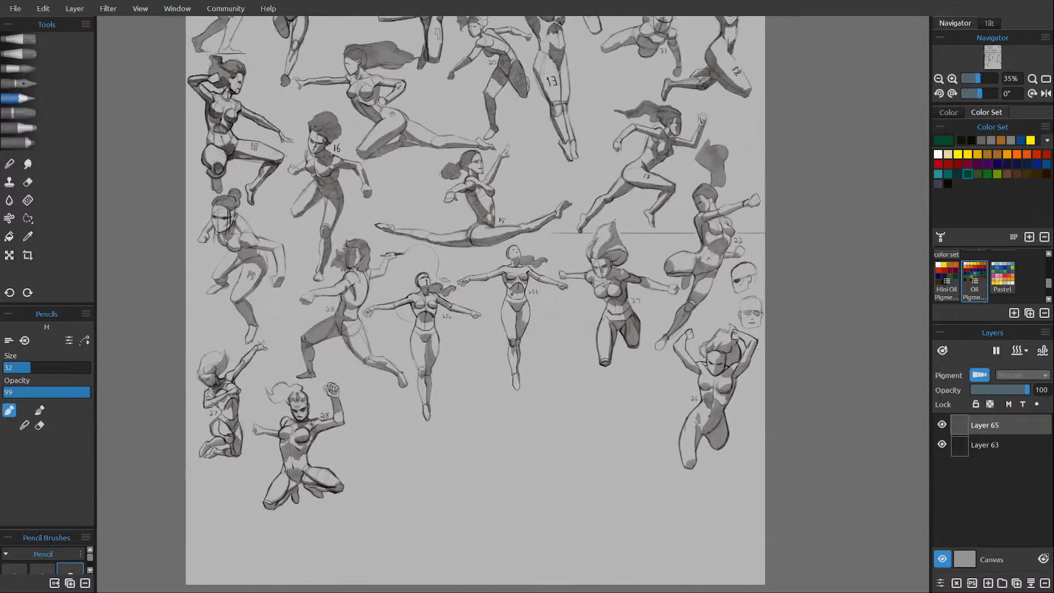
scroll(512, 342, "up", 1)
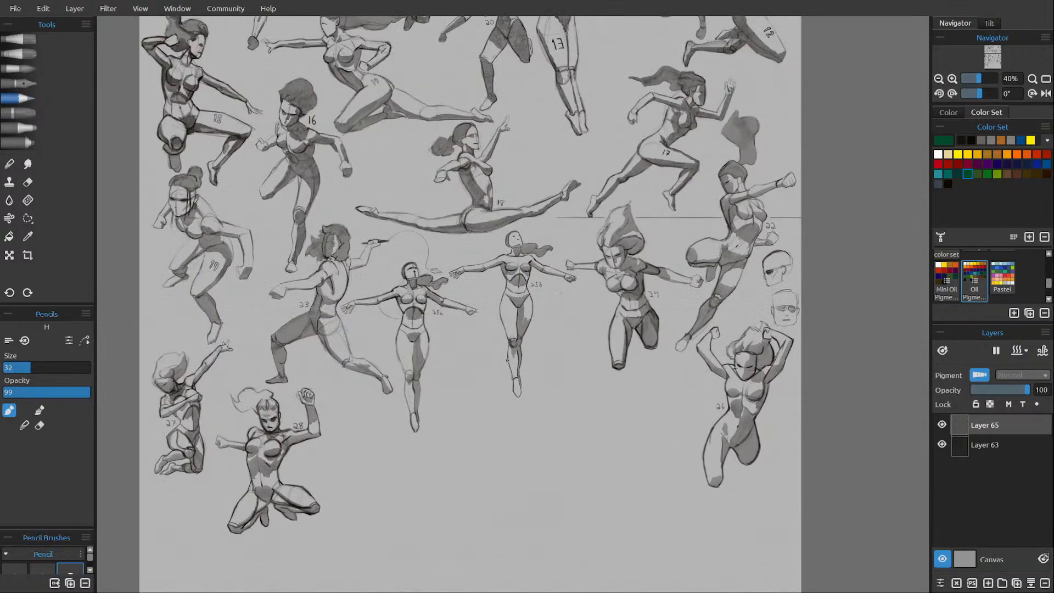
left_click_drag(491, 399, 492, 366)
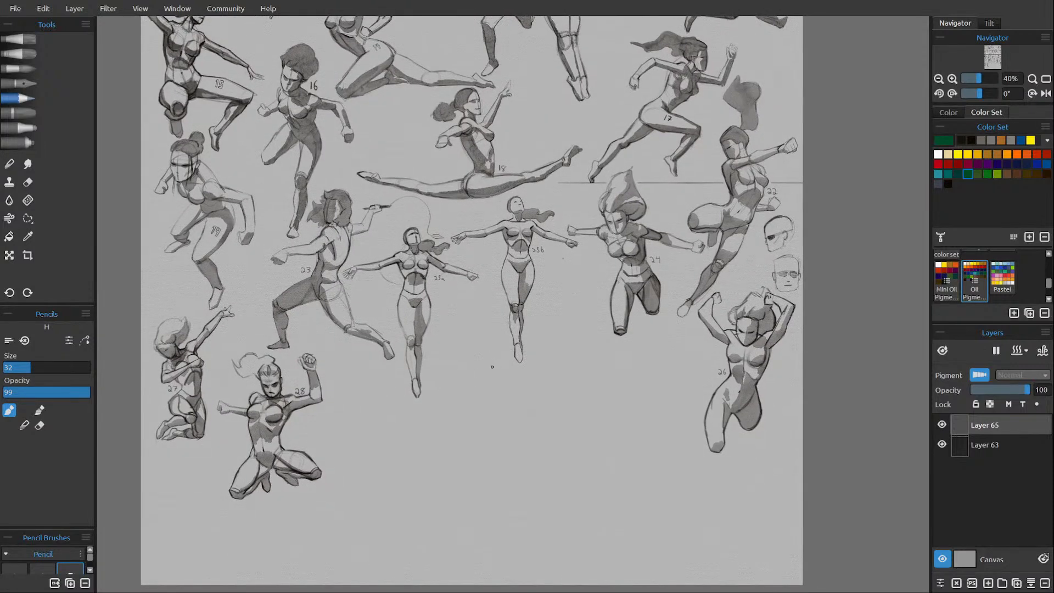